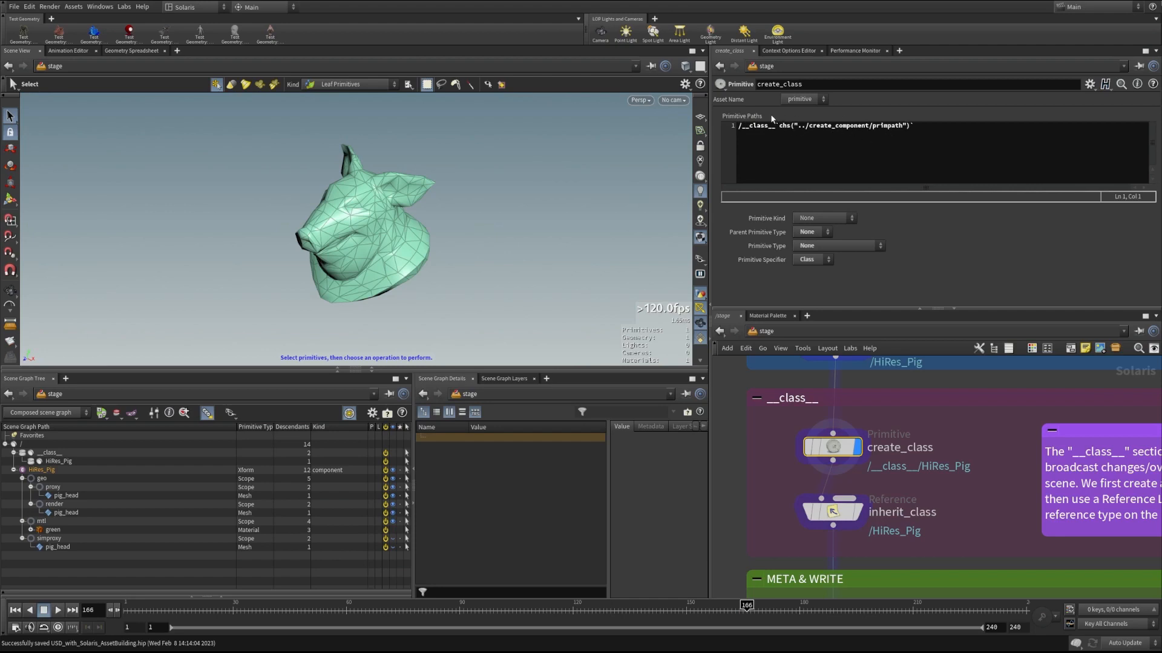
Show the evaluated primitive path of create_class and inspect the __class__ primitive and its HiRes_Pig child in the scene graph.
click(744, 116)
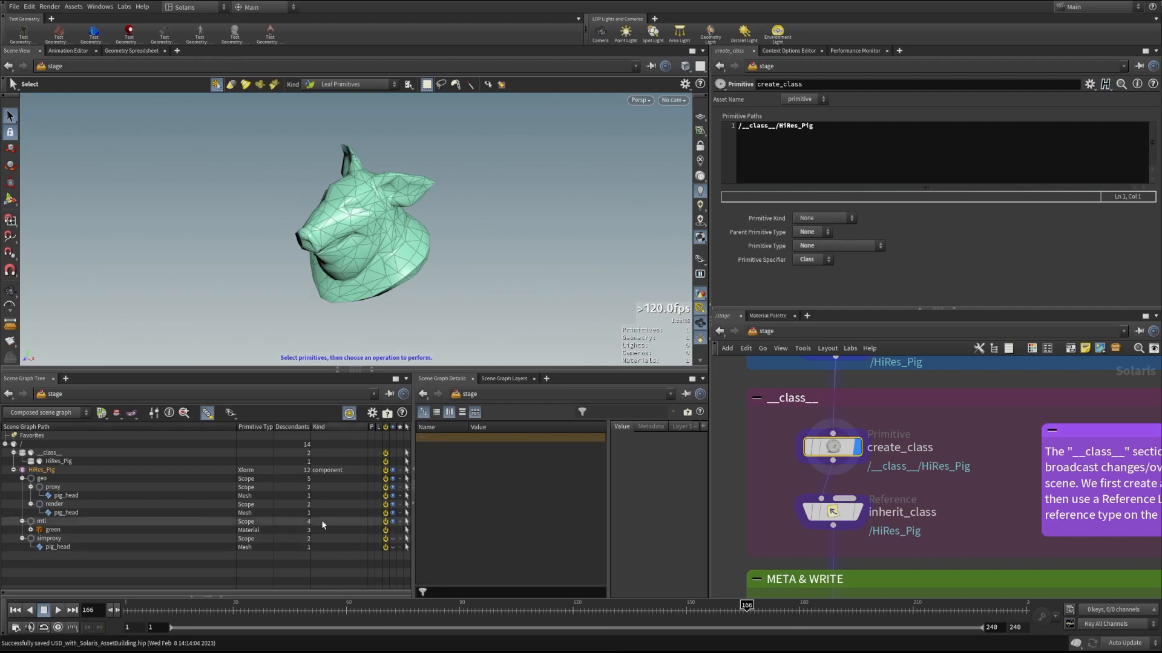
drag(236, 426, 204, 426)
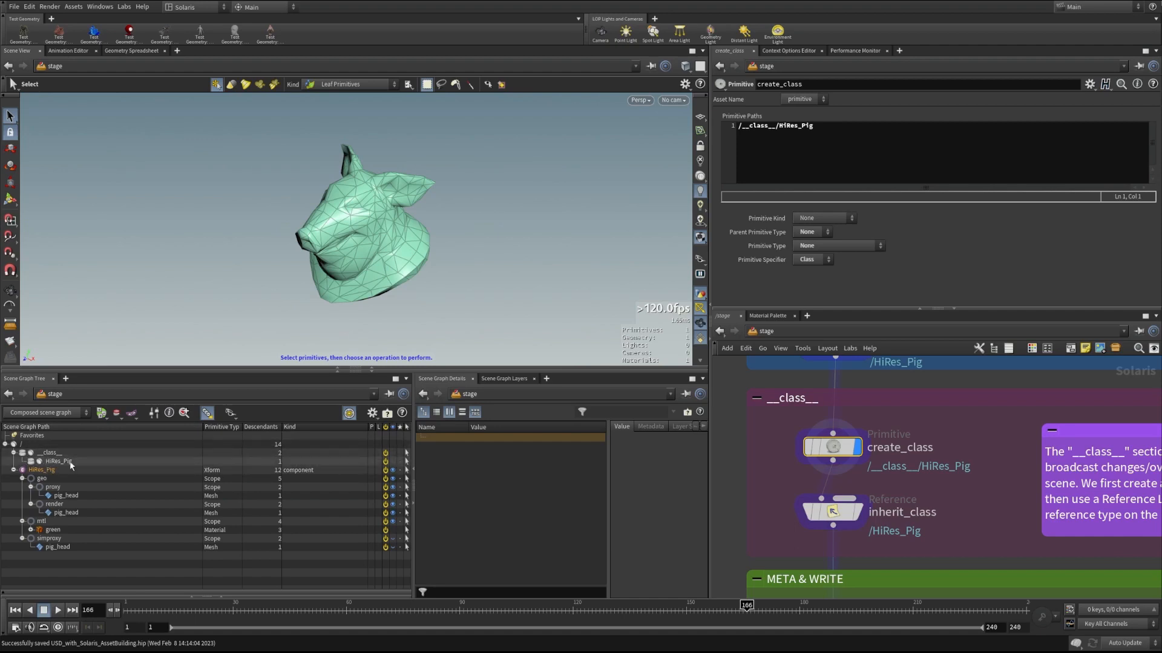
click(48, 462)
click(51, 454)
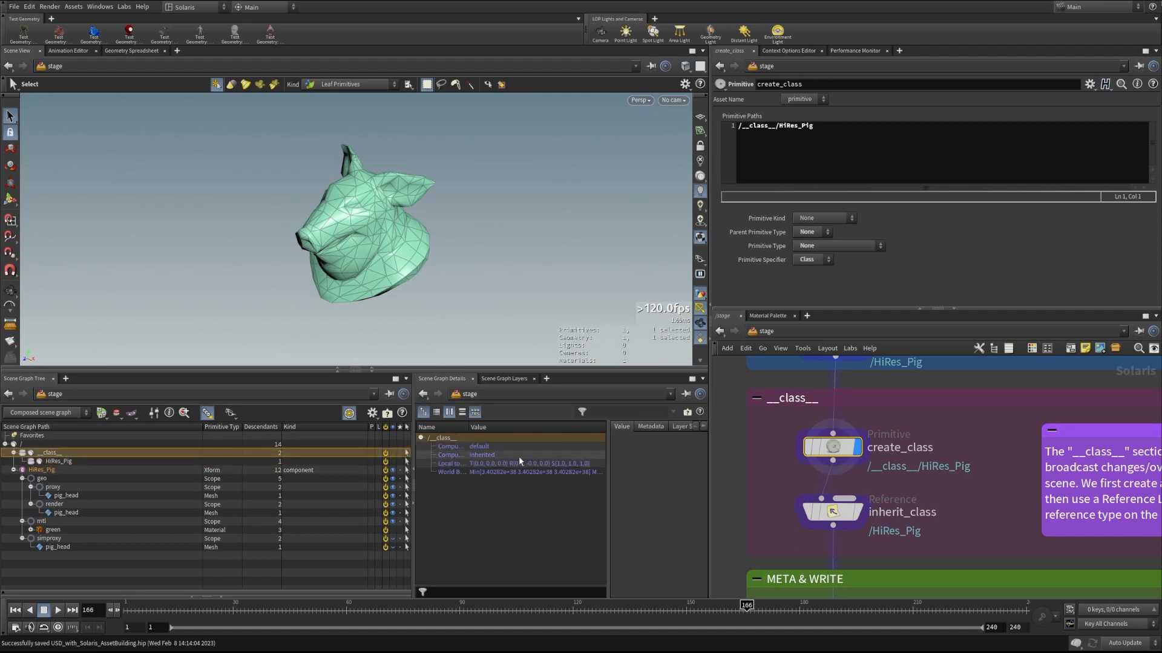
click(40, 461)
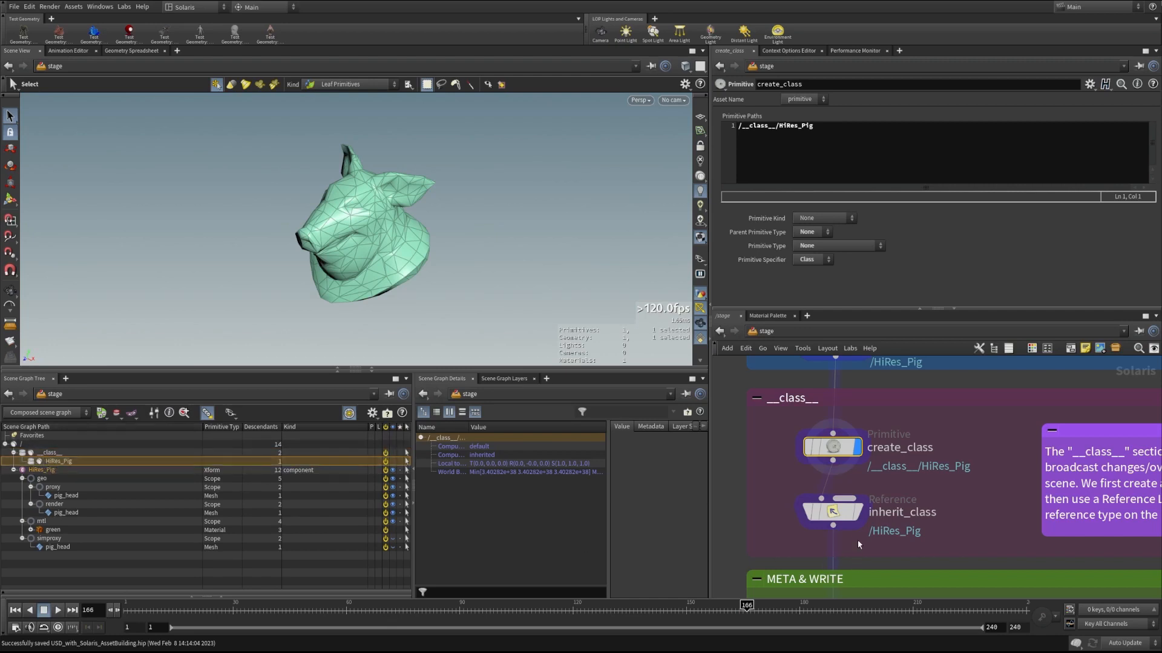
Display the inherit_class reference node's parameters and show the evaluated Primitive Path and Reference Primitive Path.
click(840, 519)
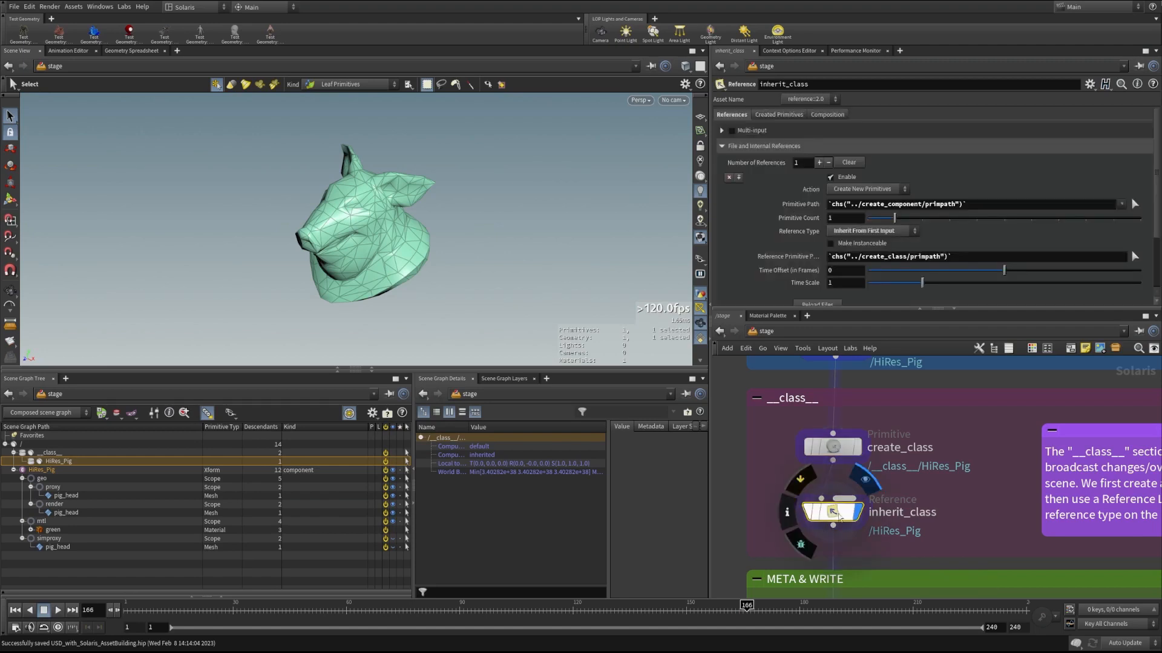
scroll(749, 251, down, 1)
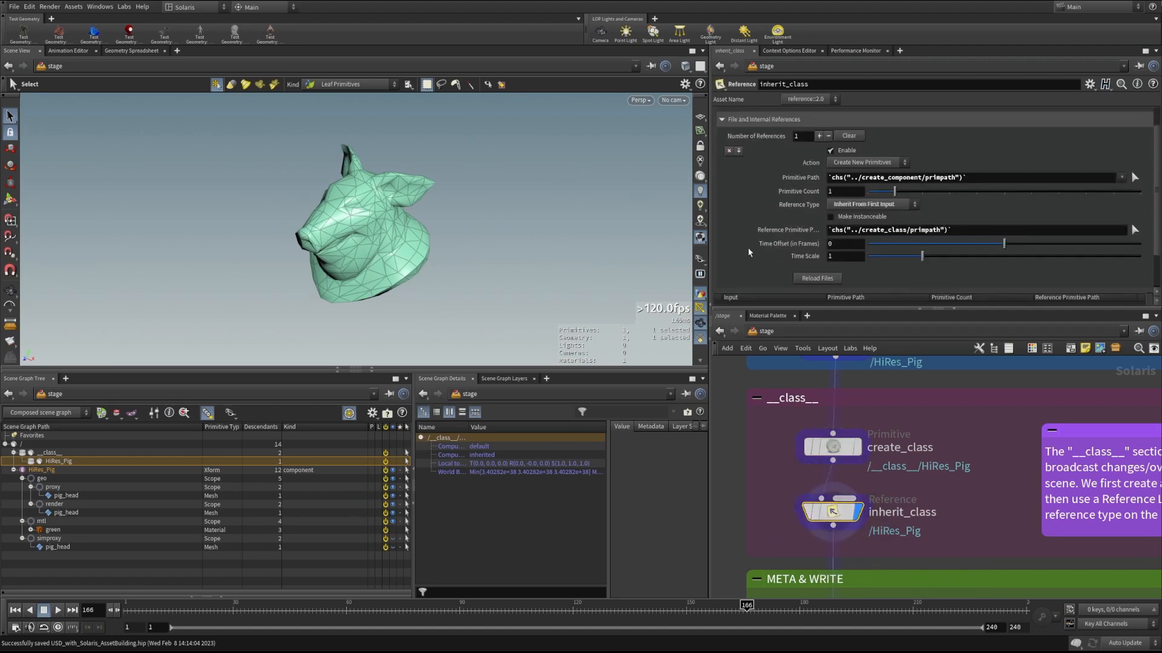
scroll(744, 259, up, 1)
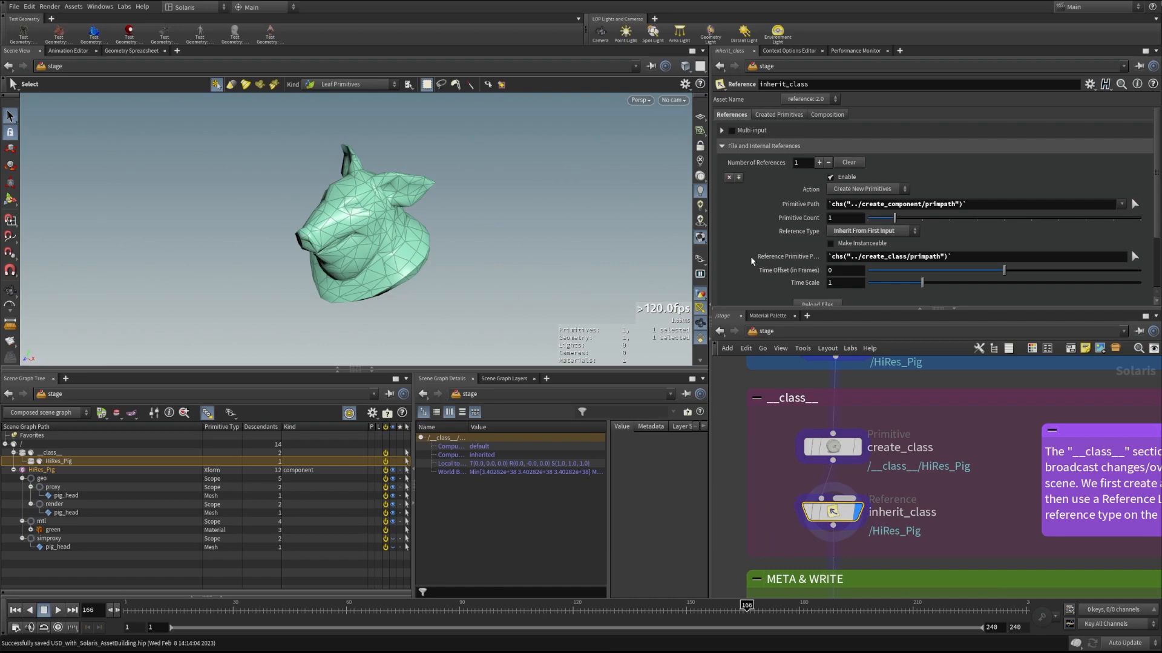
click(799, 204)
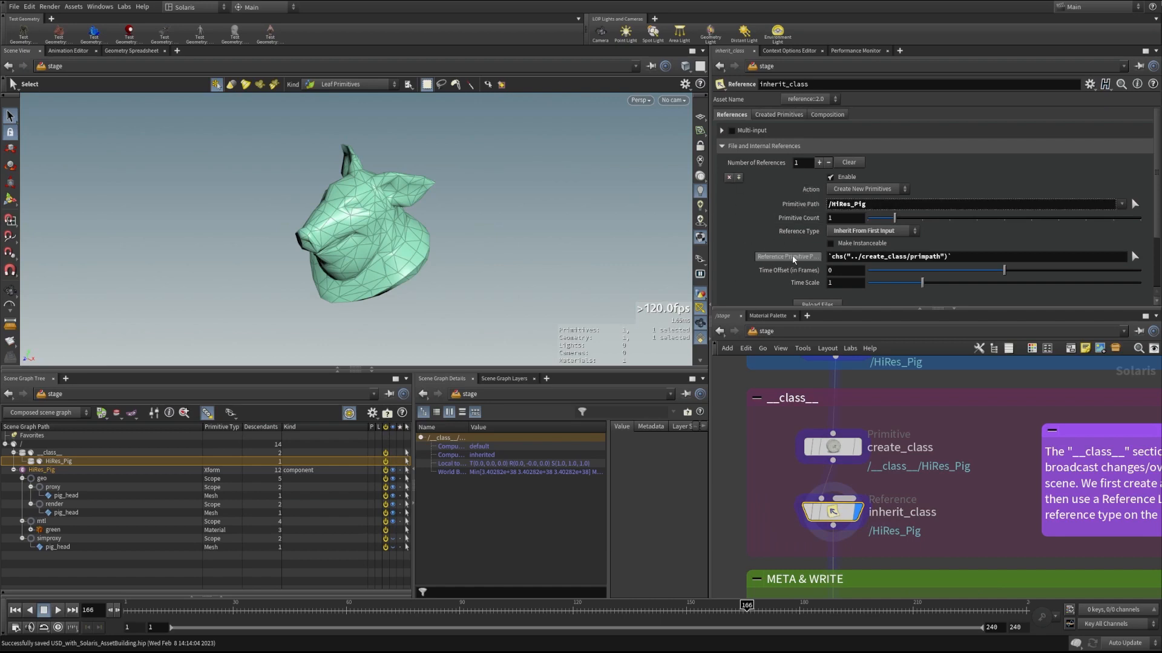
click(788, 257)
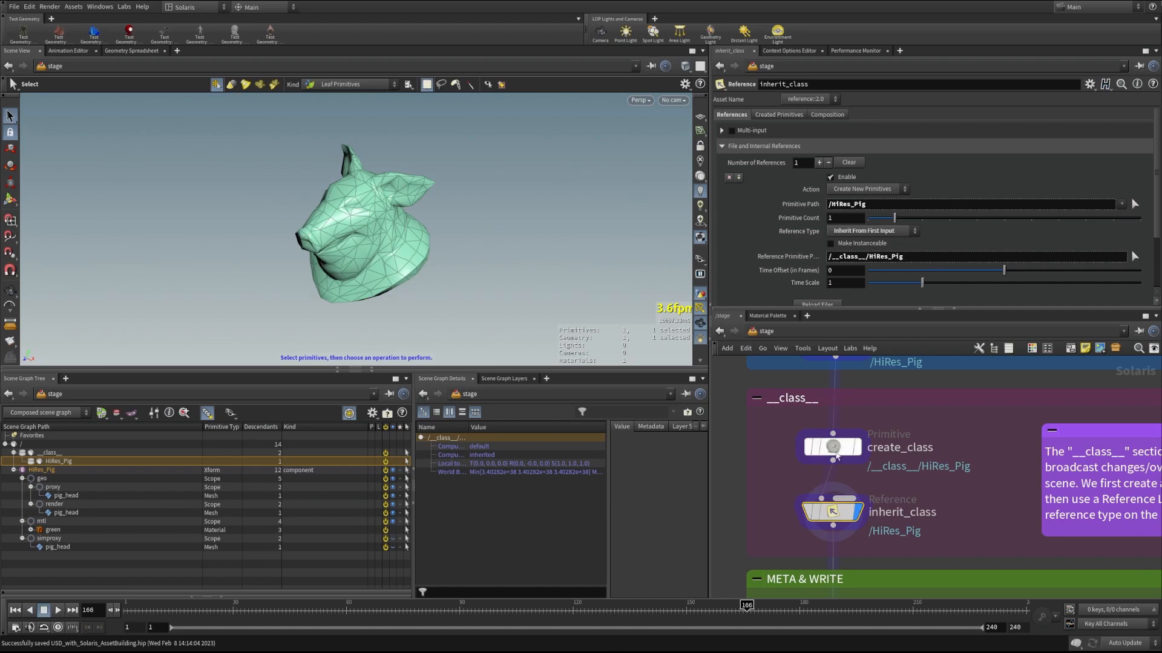
Review /__class__/HiRes_Pig in the scene graph and the destination Primitive Path set on inherit_class.
mouse_move(826, 494)
click(48, 454)
click(50, 461)
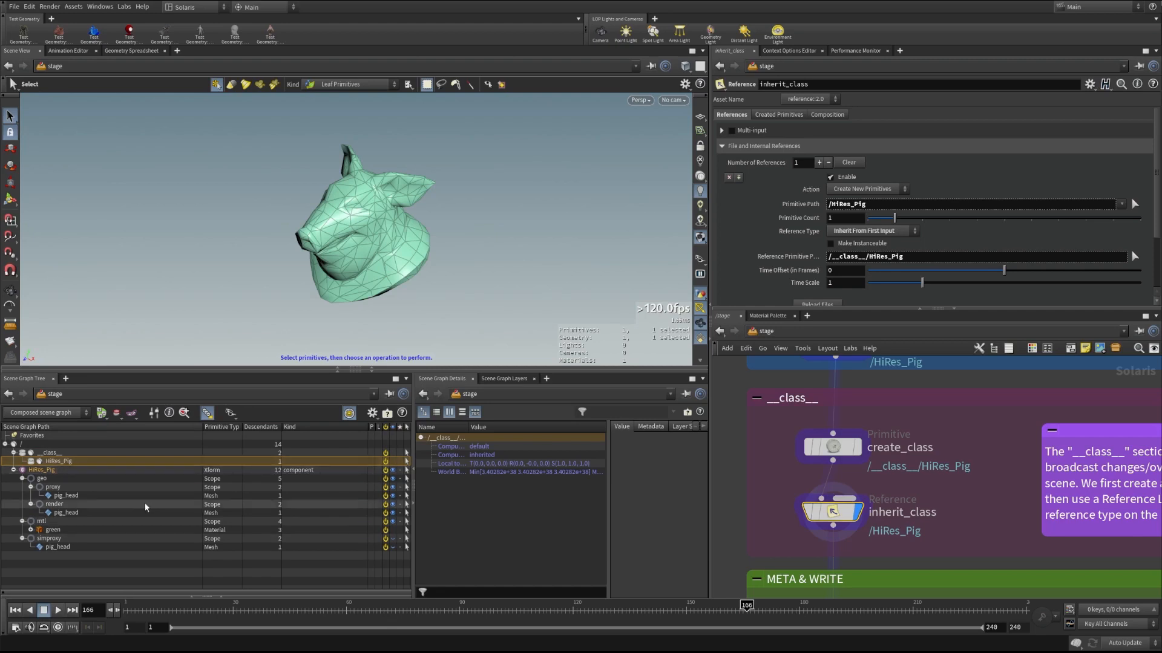
drag(868, 205, 825, 213)
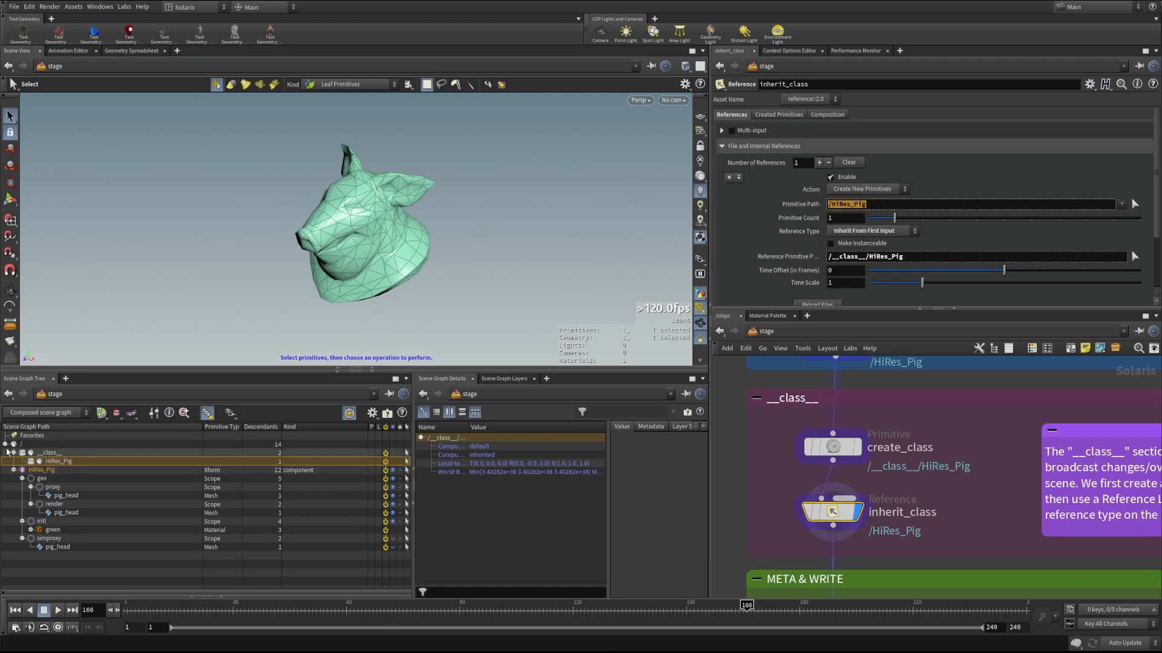
Inspect the metadata of the /HiRes_Pig primitive, widening the details area and columns to read the inheritPaths entry.
click(40, 470)
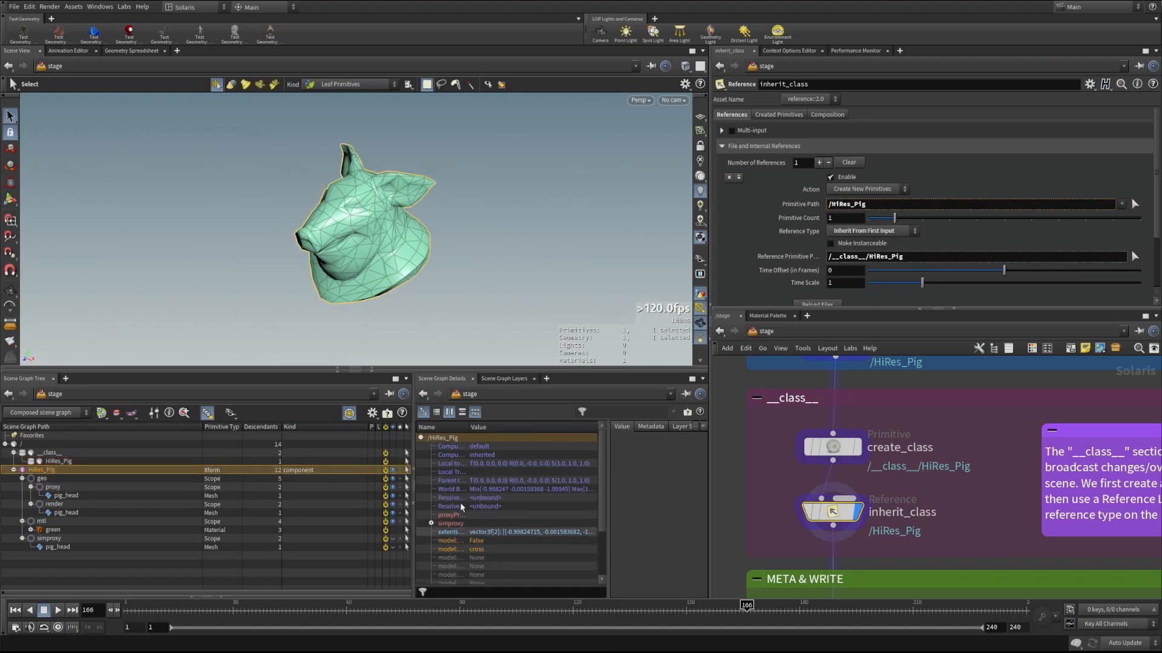
drag(471, 430, 493, 429)
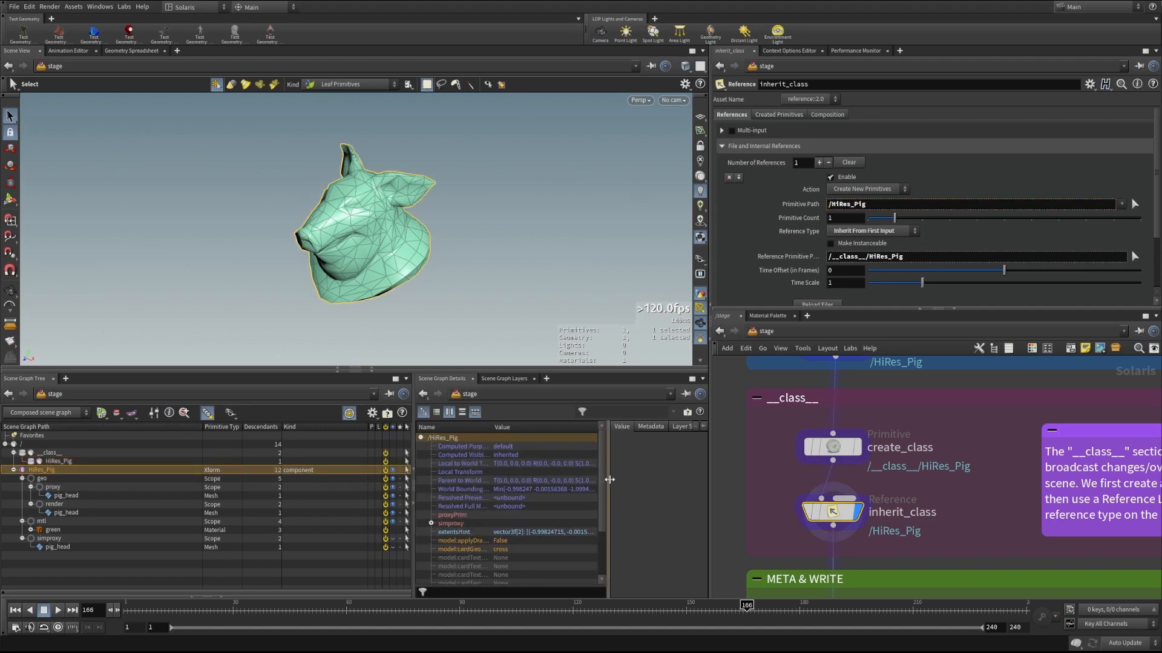
drag(608, 478, 523, 478)
click(566, 426)
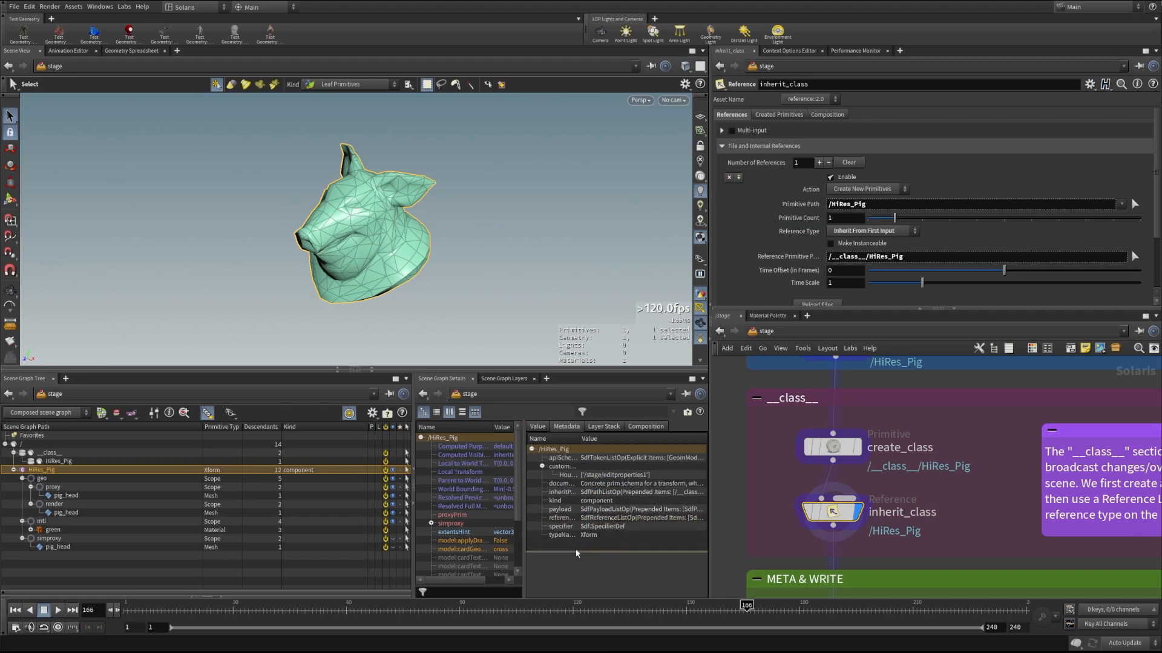
drag(413, 484, 288, 484)
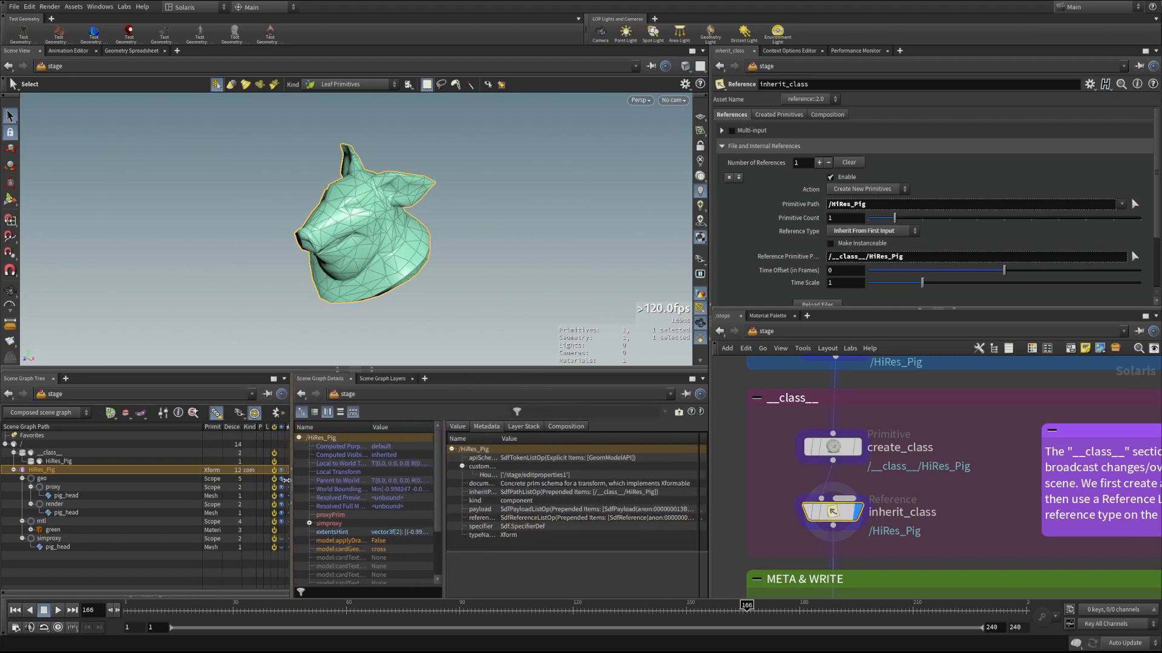
drag(499, 439, 541, 439)
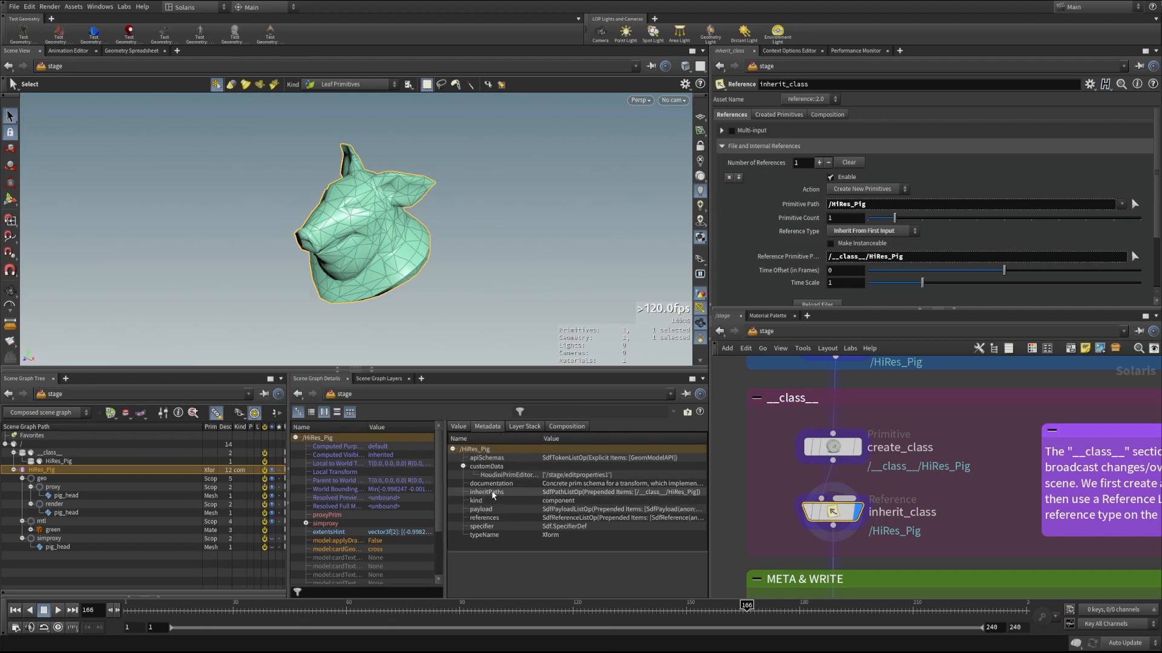
click(494, 494)
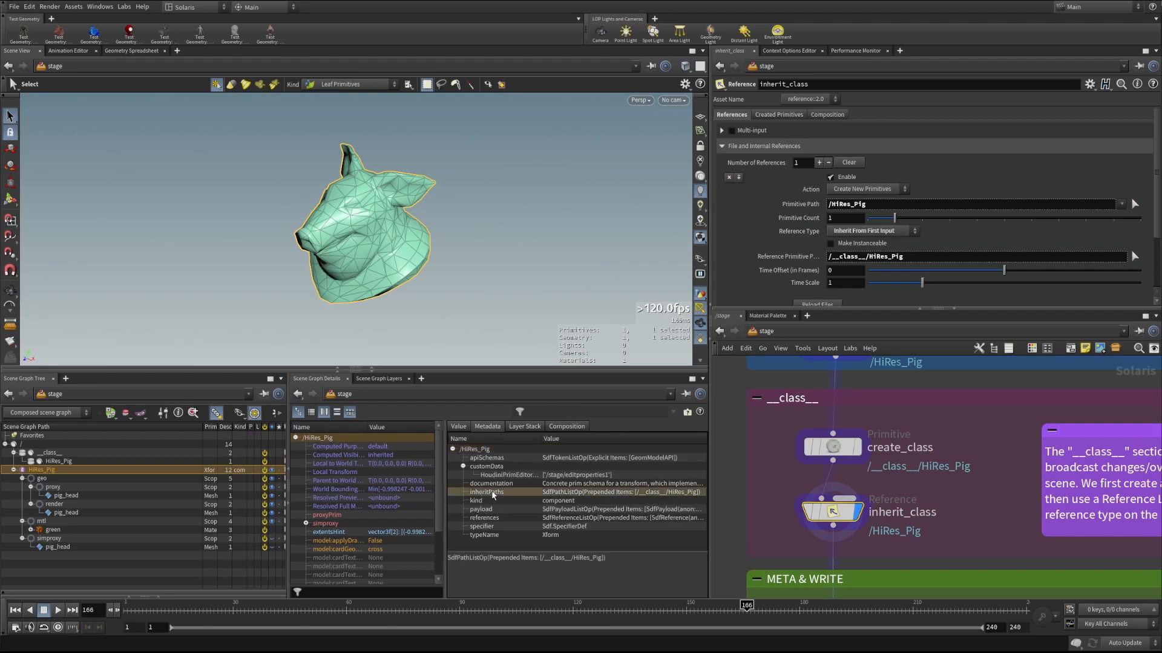
Compare the stage at create_class and inherit_class, check the metadata of /__class__/HiRes_Pig, and save the scene file.
click(848, 452)
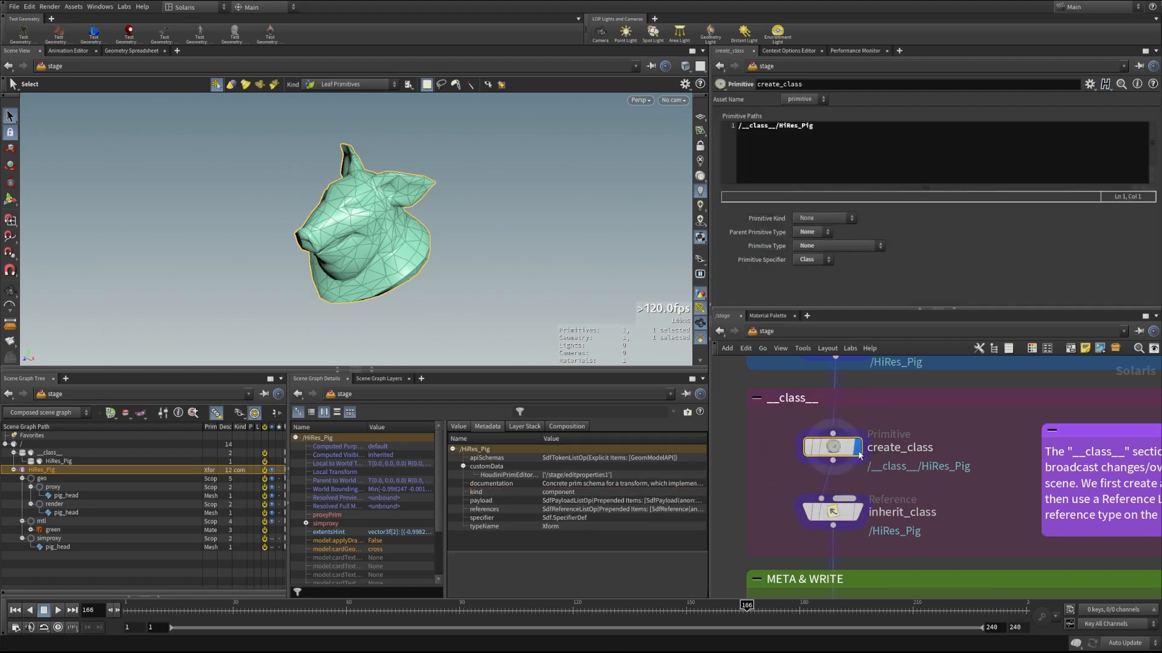
click(860, 515)
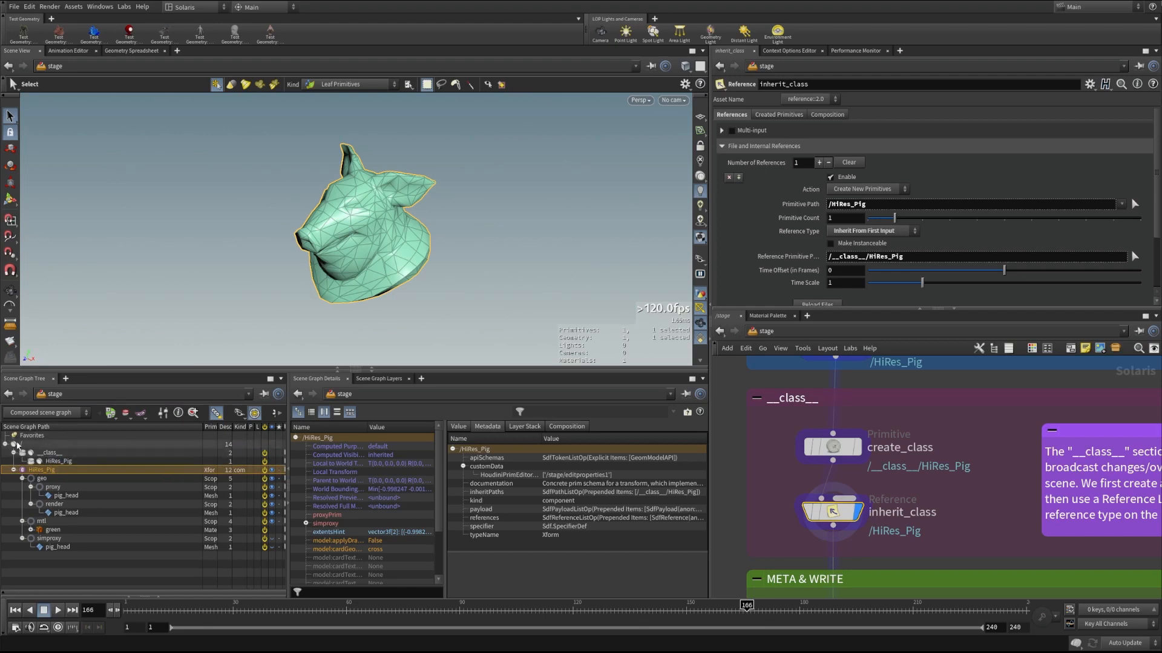
click(52, 461)
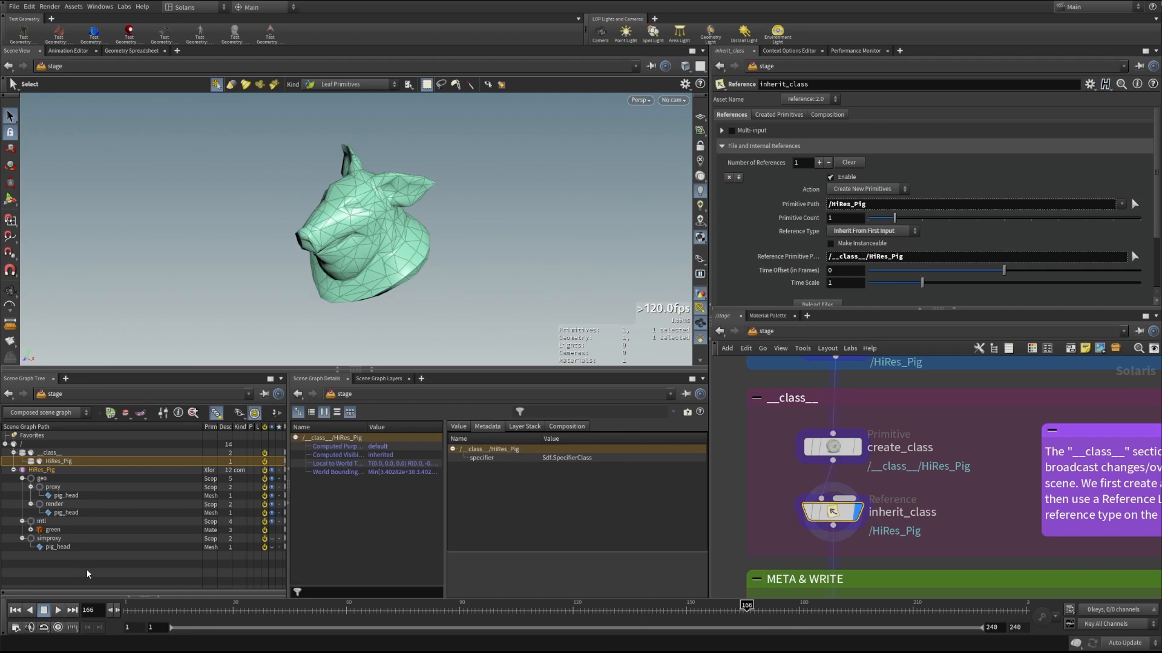
key(ctrl+s)
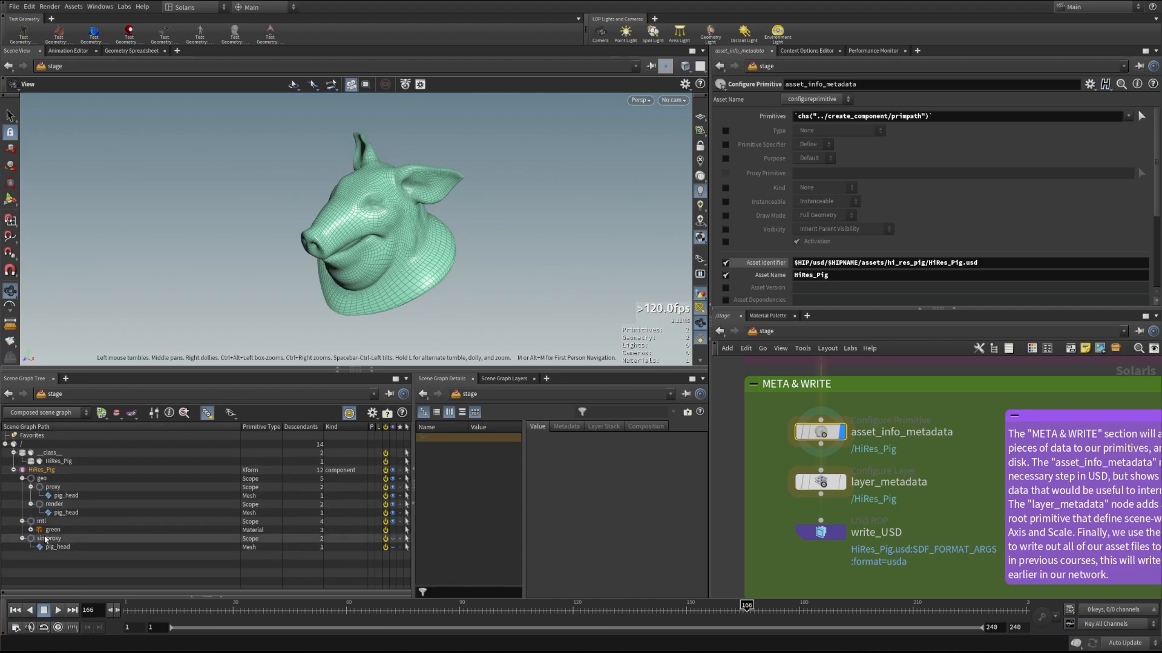
Switch the viewport's displayed geometry purpose to Preview and back to Final Render to compare the proxy and render meshes.
click(700, 259)
click(714, 284)
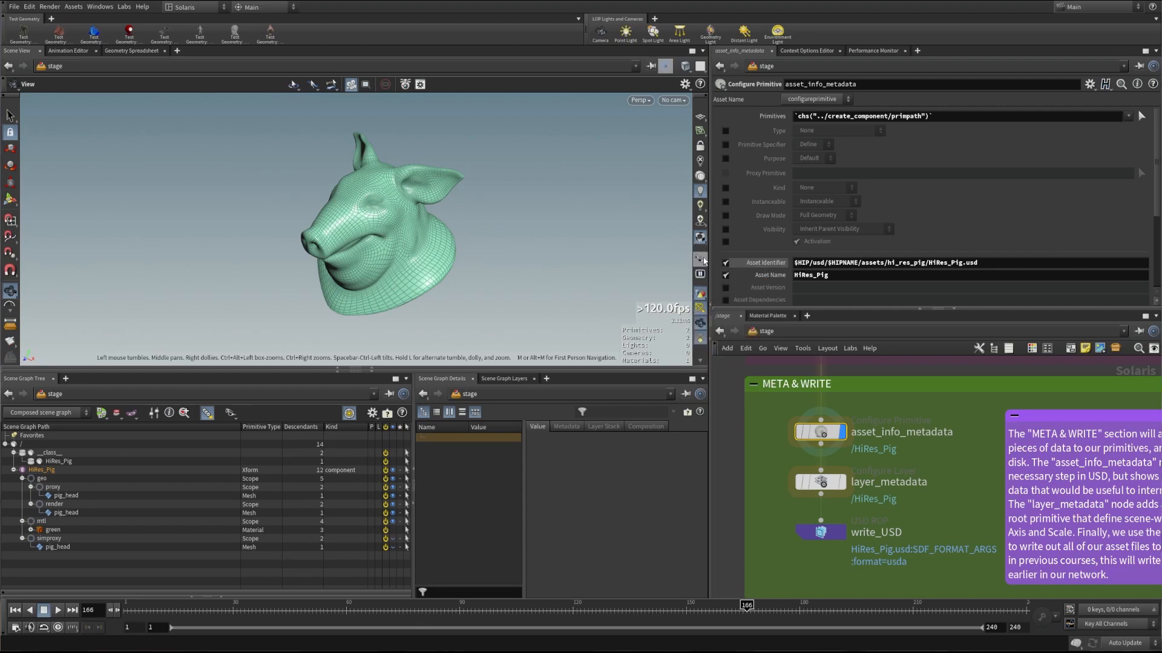
click(700, 259)
click(711, 296)
click(700, 259)
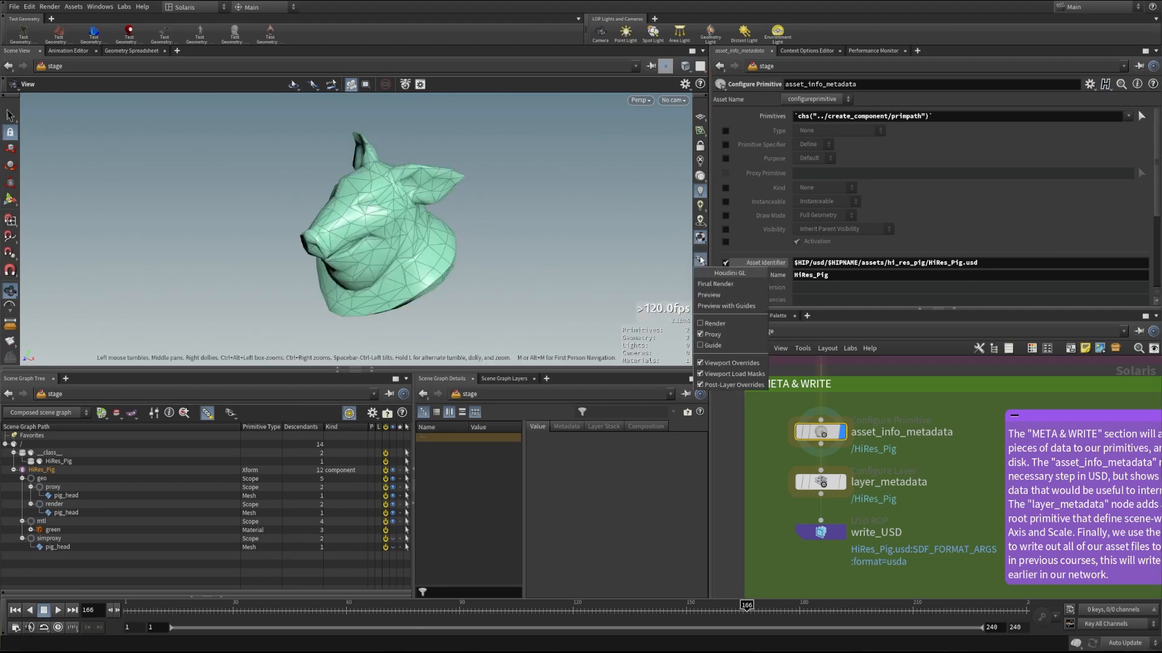
click(707, 287)
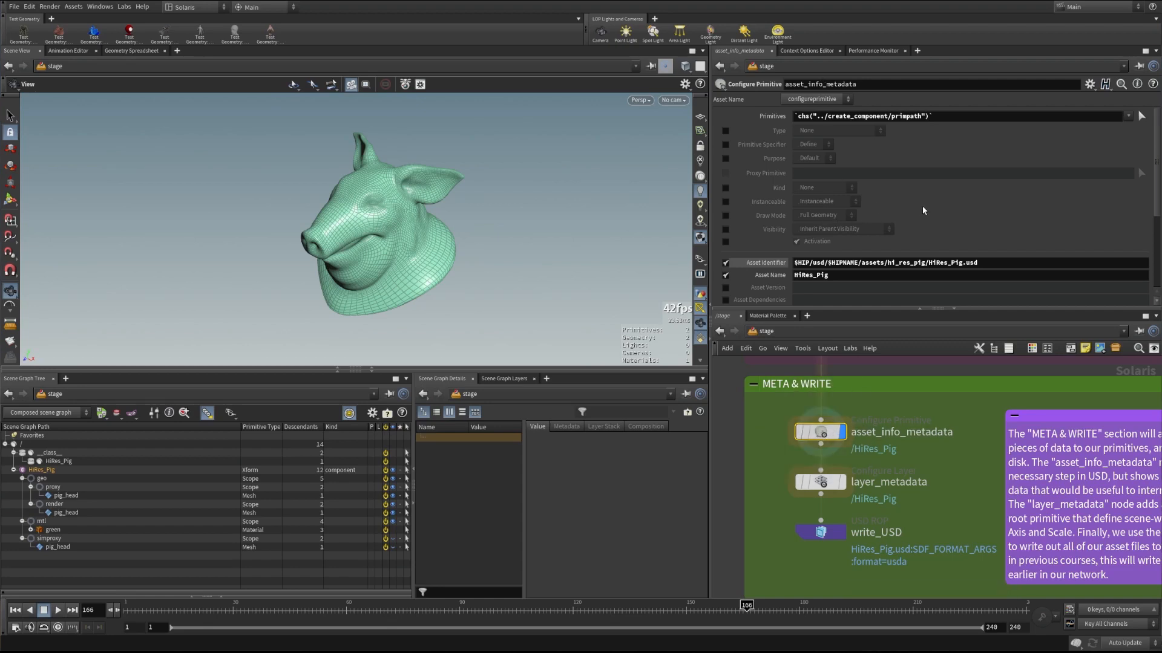
Check the evaluated Primitives path of asset_info_metadata and review its Asset Identifier and Asset Name settings.
click(774, 116)
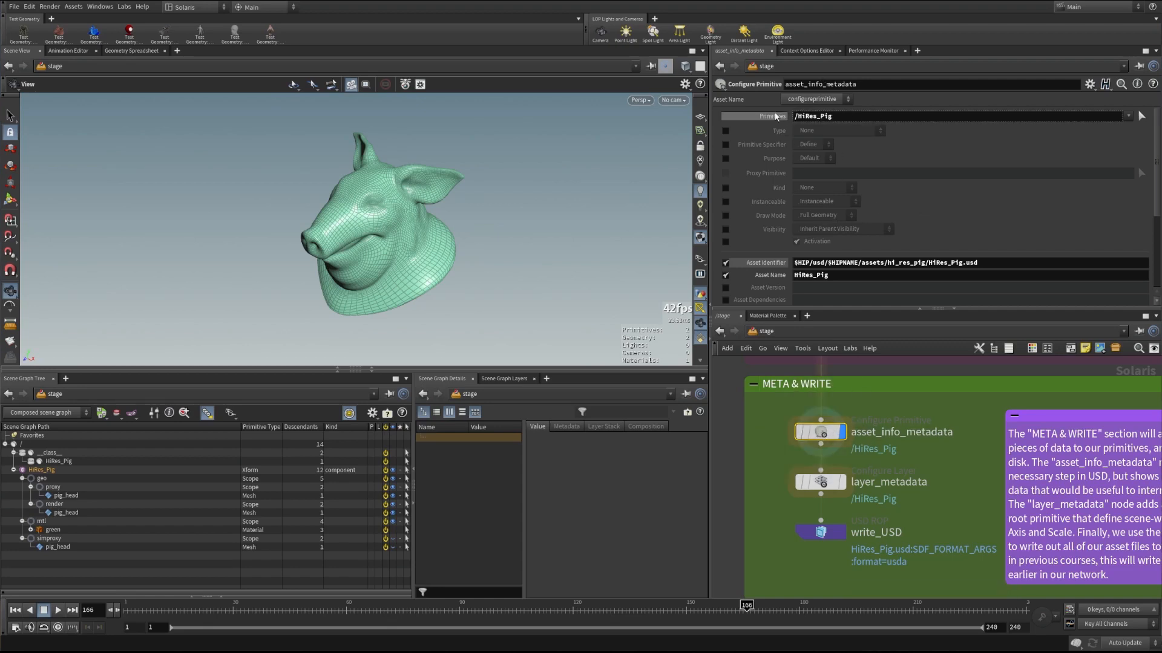
click(774, 116)
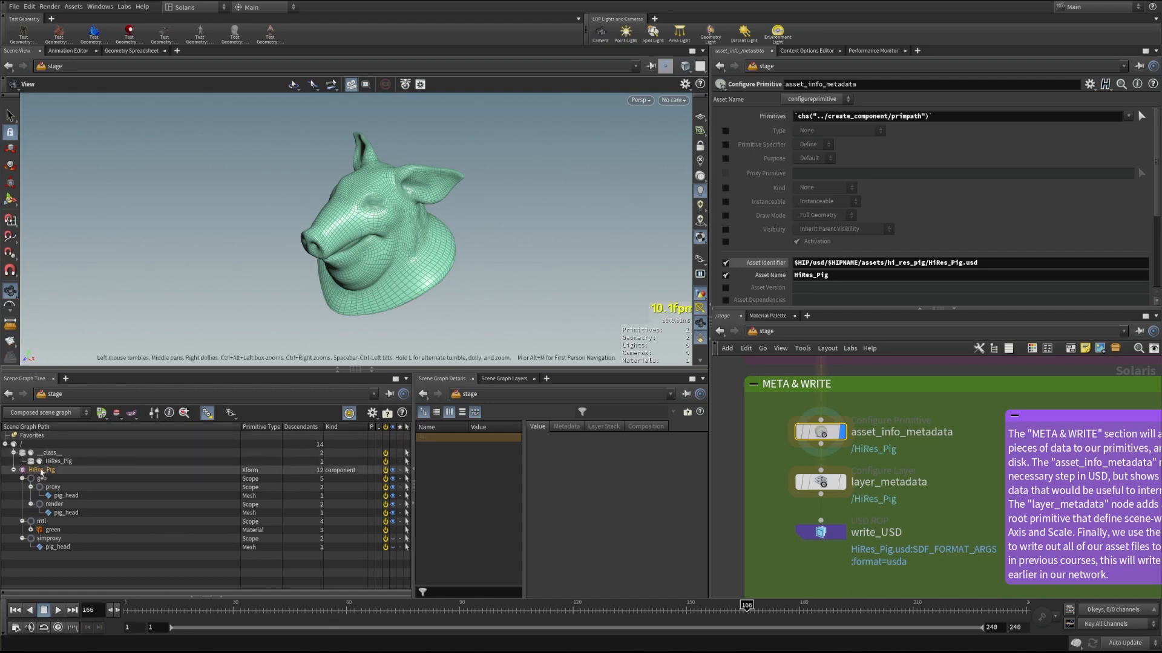
scroll(976, 148, down, 1)
scroll(971, 174, up, 1)
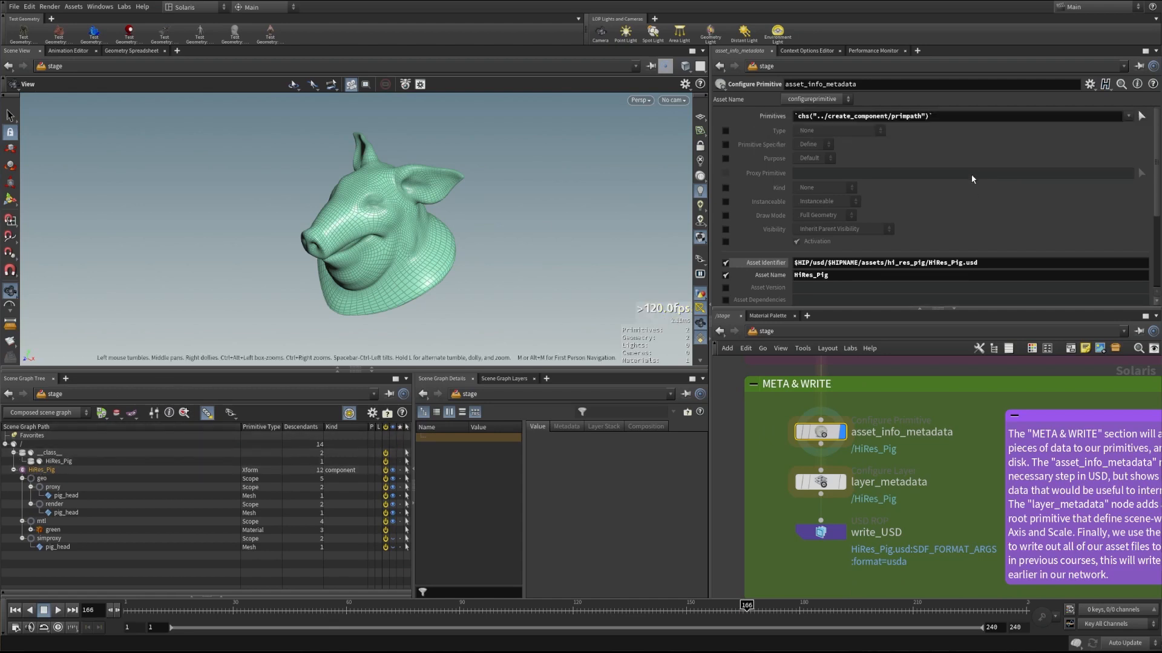
scroll(959, 191, down, 2)
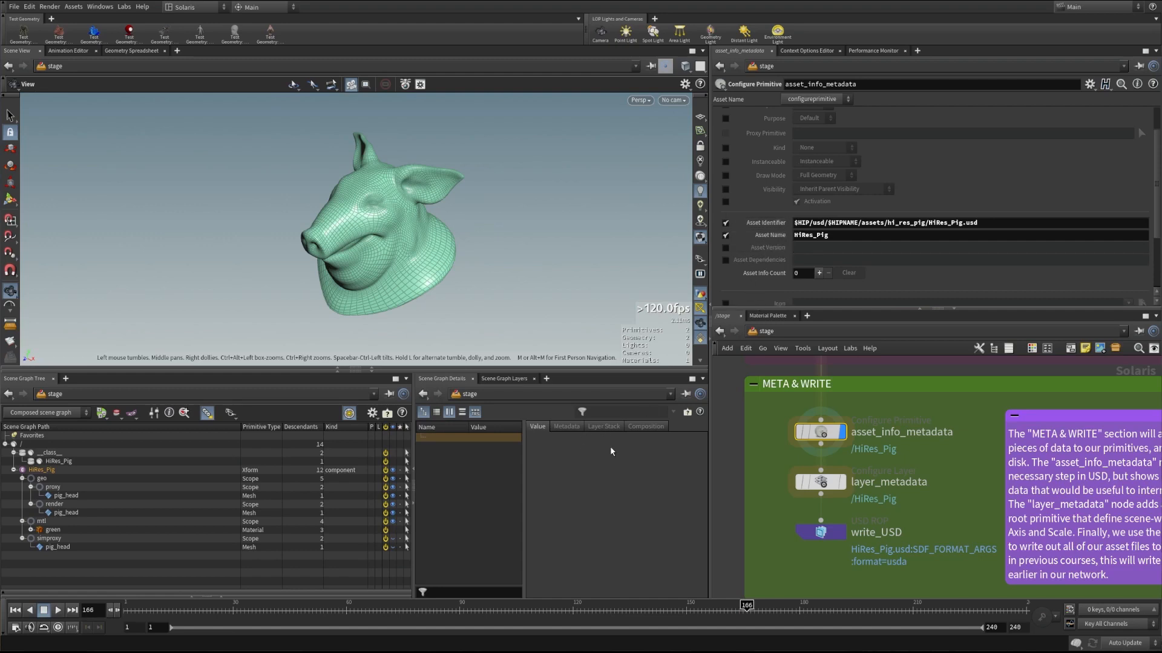
Examine the assetInfo identifier and name in the /HiRes_Pig metadata alongside the remaining asset_info_metadata parameters.
click(35, 470)
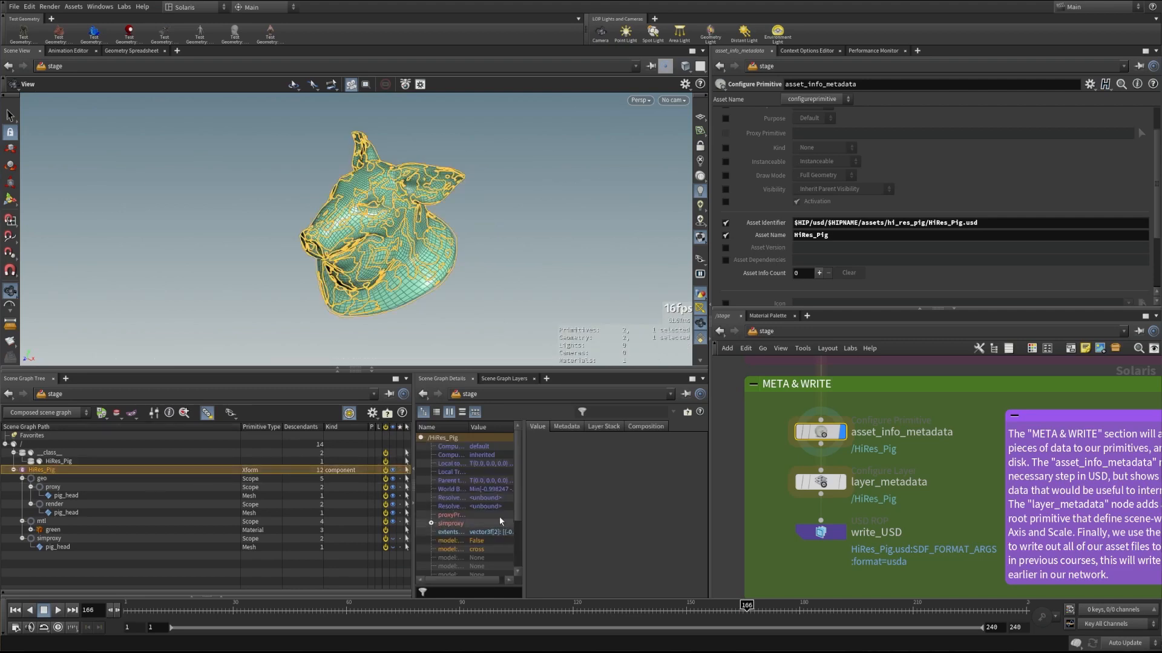
click(566, 427)
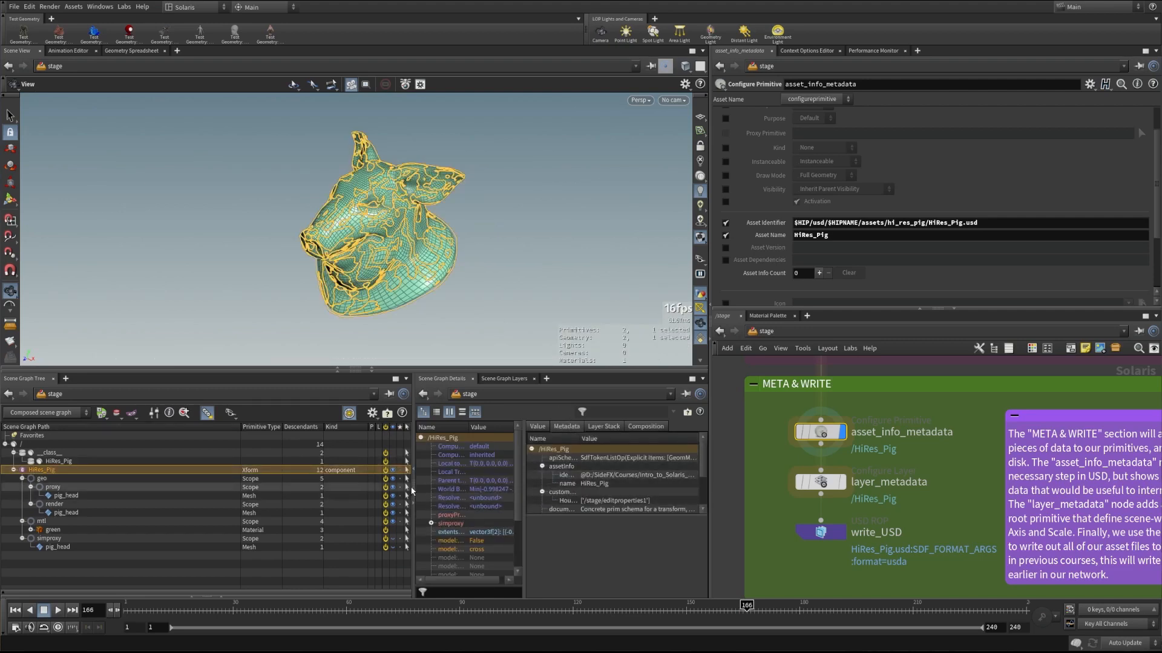
drag(414, 491, 272, 487)
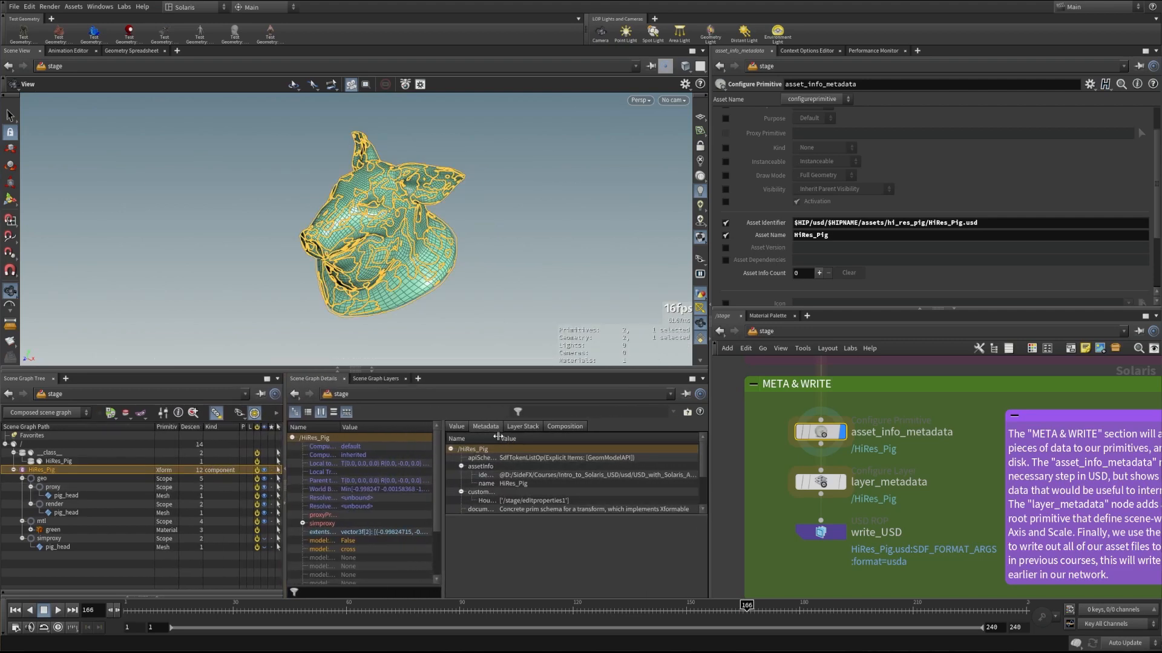
drag(500, 438, 537, 439)
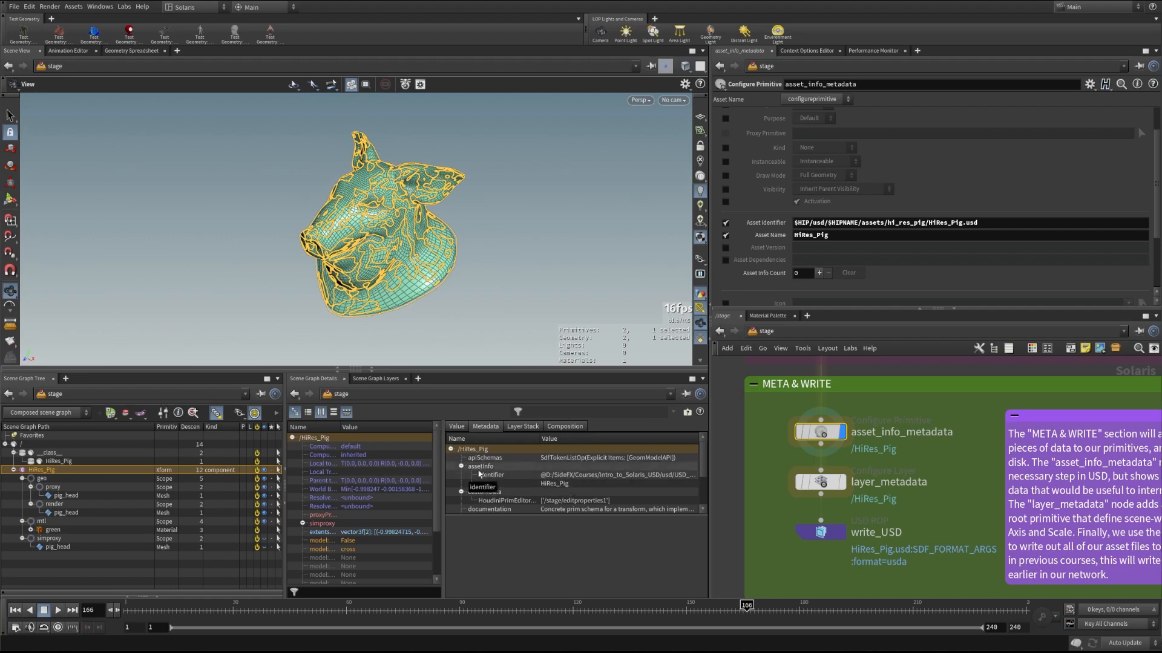
scroll(774, 241, down, 2)
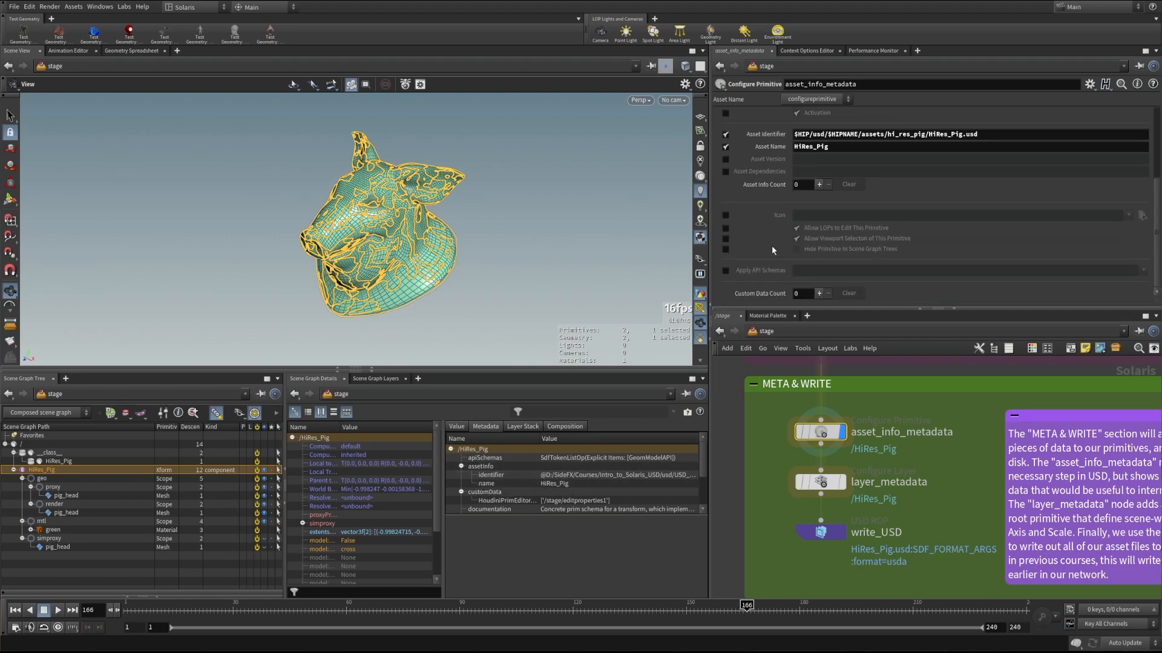
scroll(772, 241, up, 2)
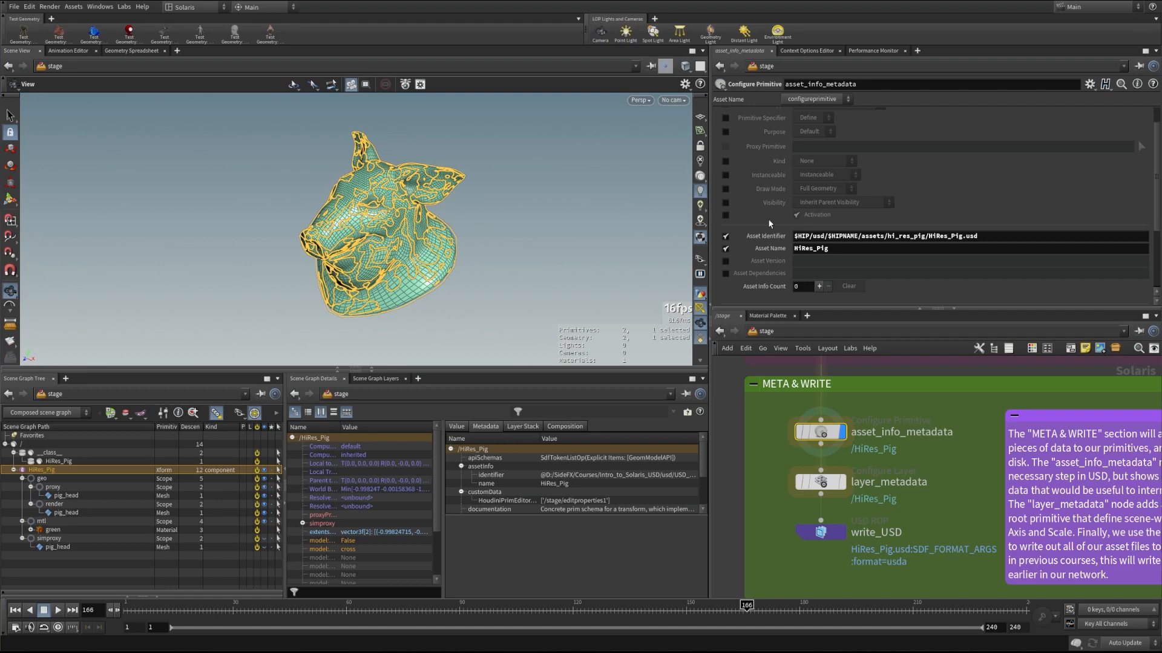
Add one blank custom asset info entry of type String to asset_info_metadata.
click(818, 286)
scroll(862, 291, down, 2)
click(828, 234)
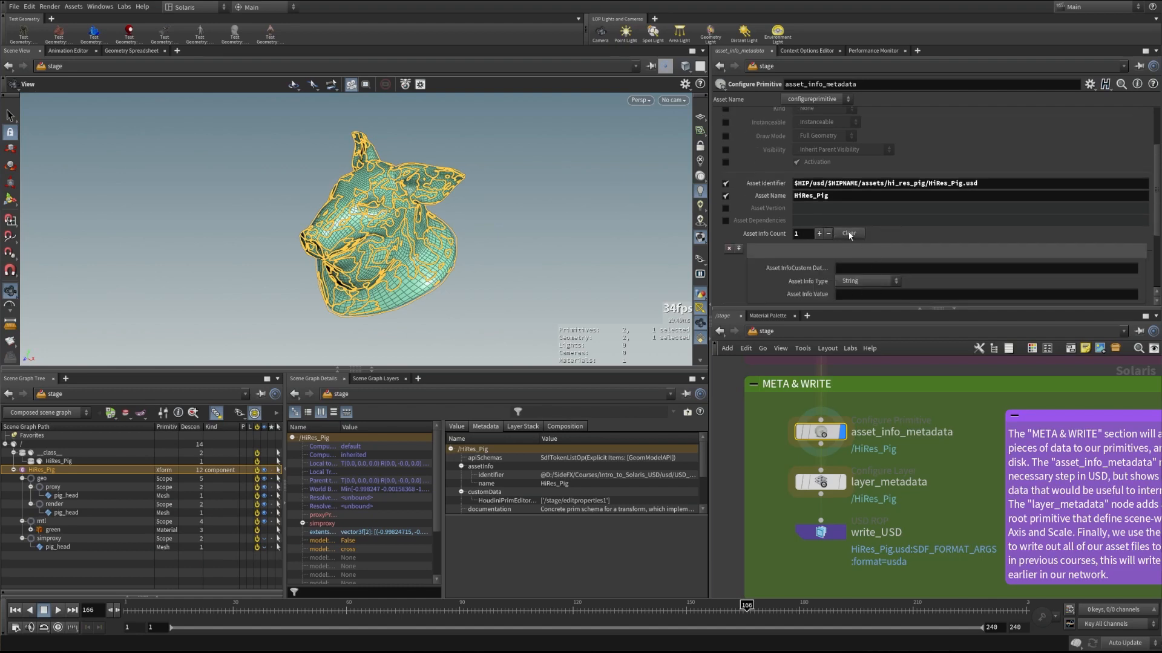
Clear the blank custom asset info entry from asset_info_metadata.
scroll(771, 263, down, 1)
scroll(770, 259, up, 4)
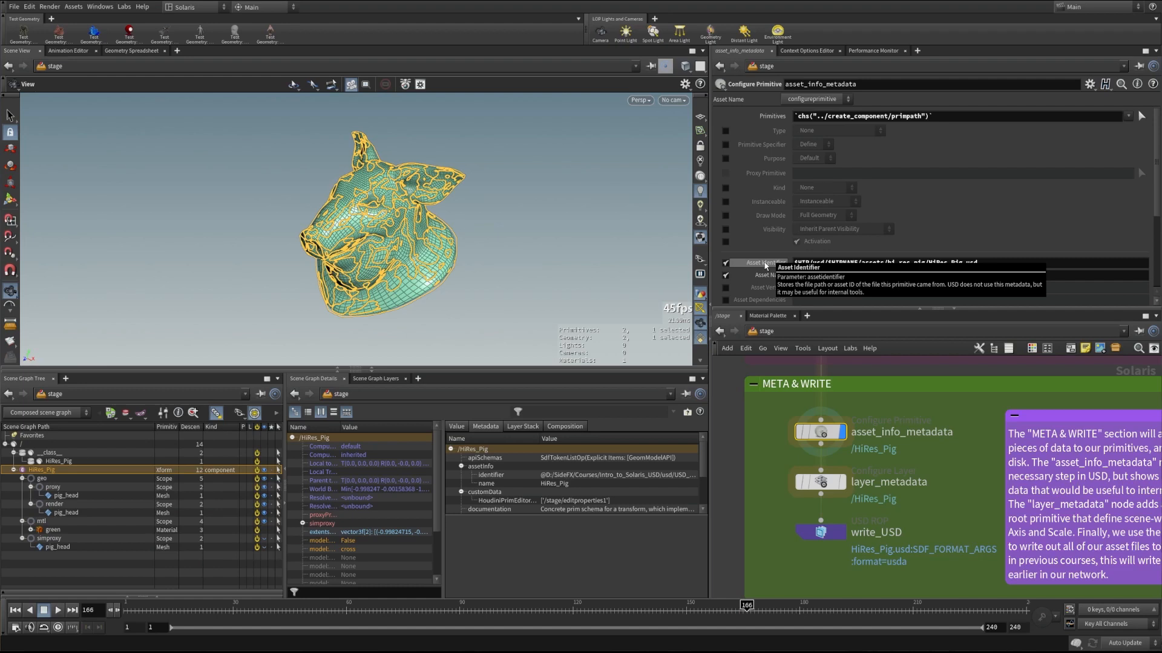
scroll(998, 186, down, 1)
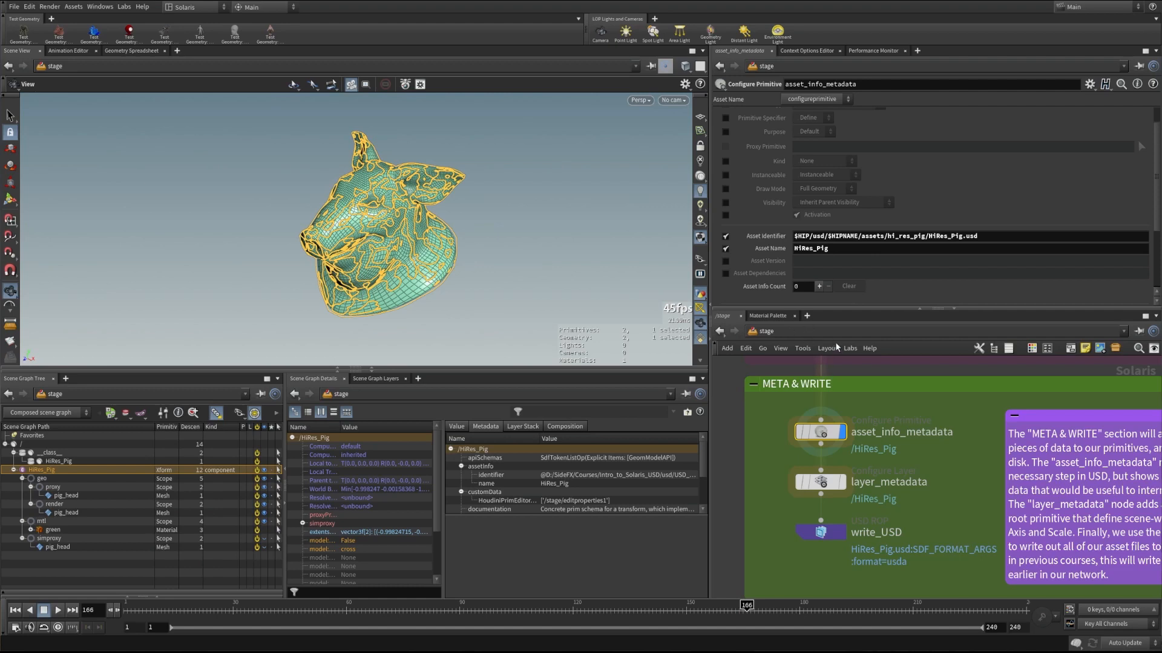
Display layer_metadata, show its Default Primitive as an evaluated path, and save the scene file.
click(823, 482)
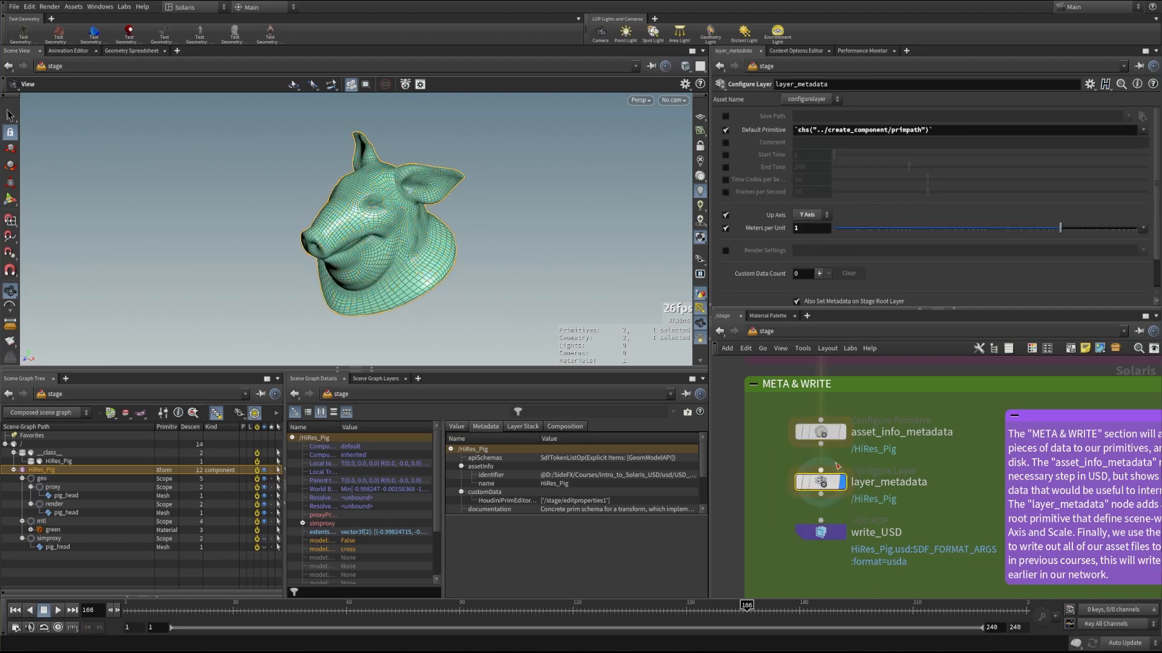
click(763, 132)
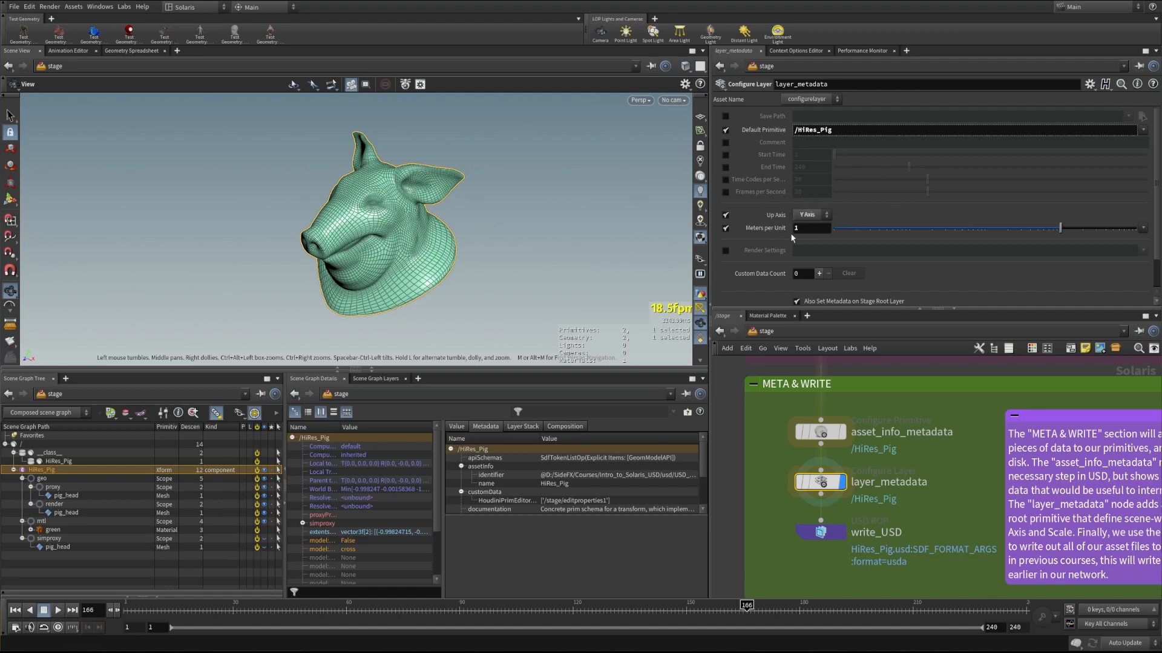
key(ctrl+s)
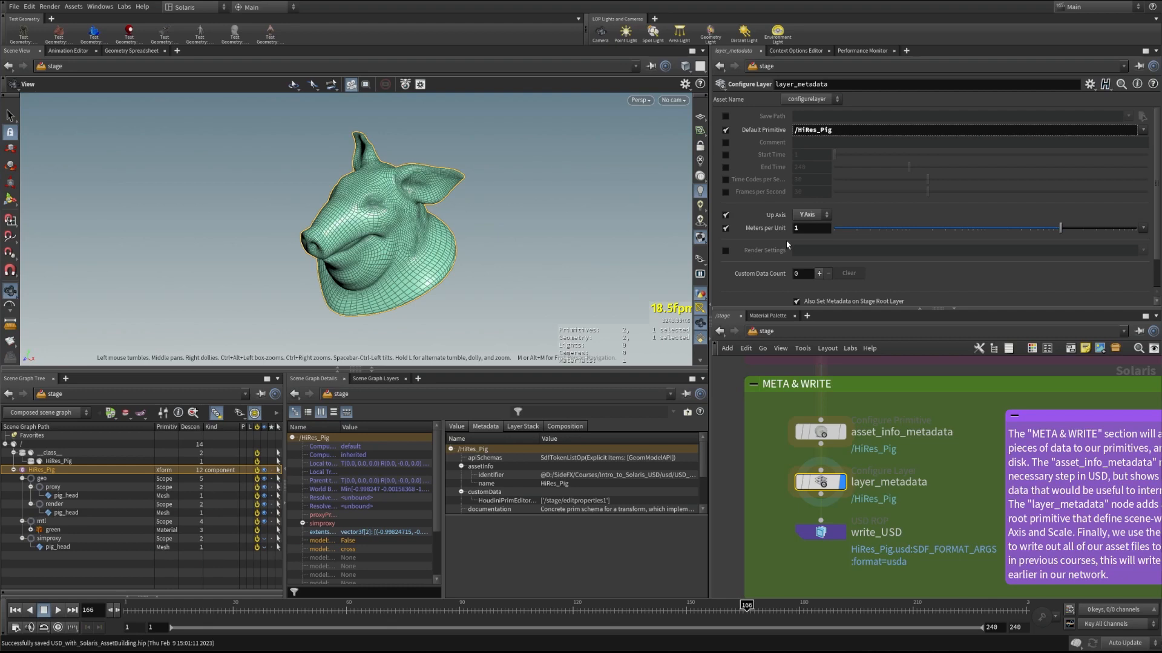
Expand the root layer in the scene graph layers and compare its Up Axis at asset_info_metadata and layer_metadata.
click(376, 379)
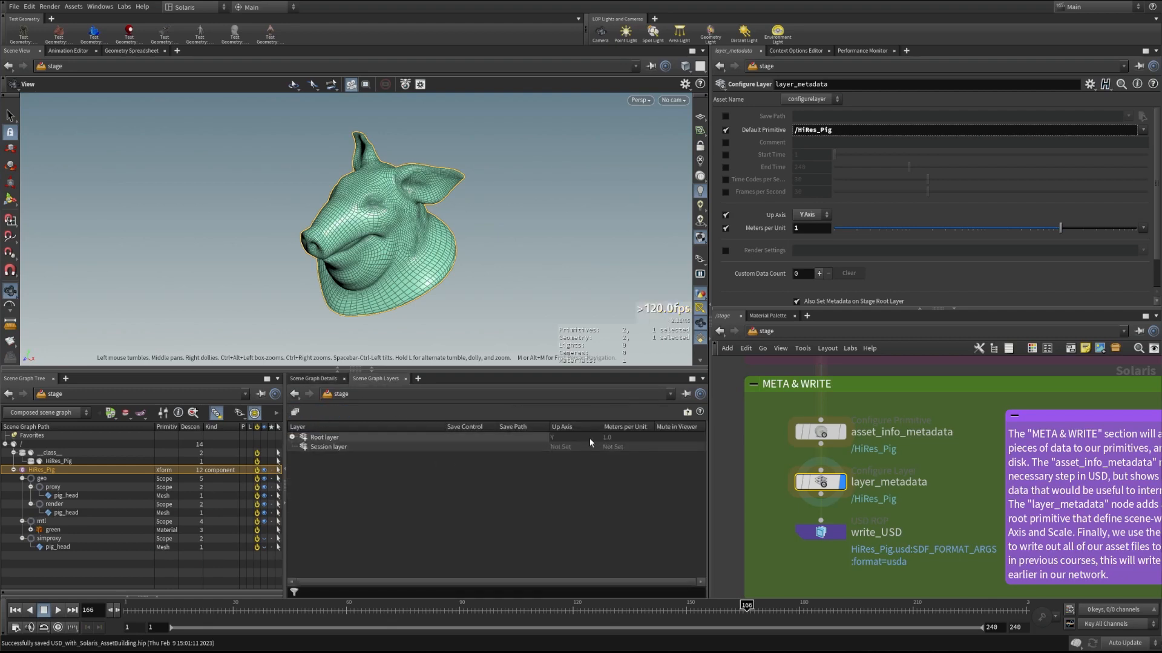
click(293, 437)
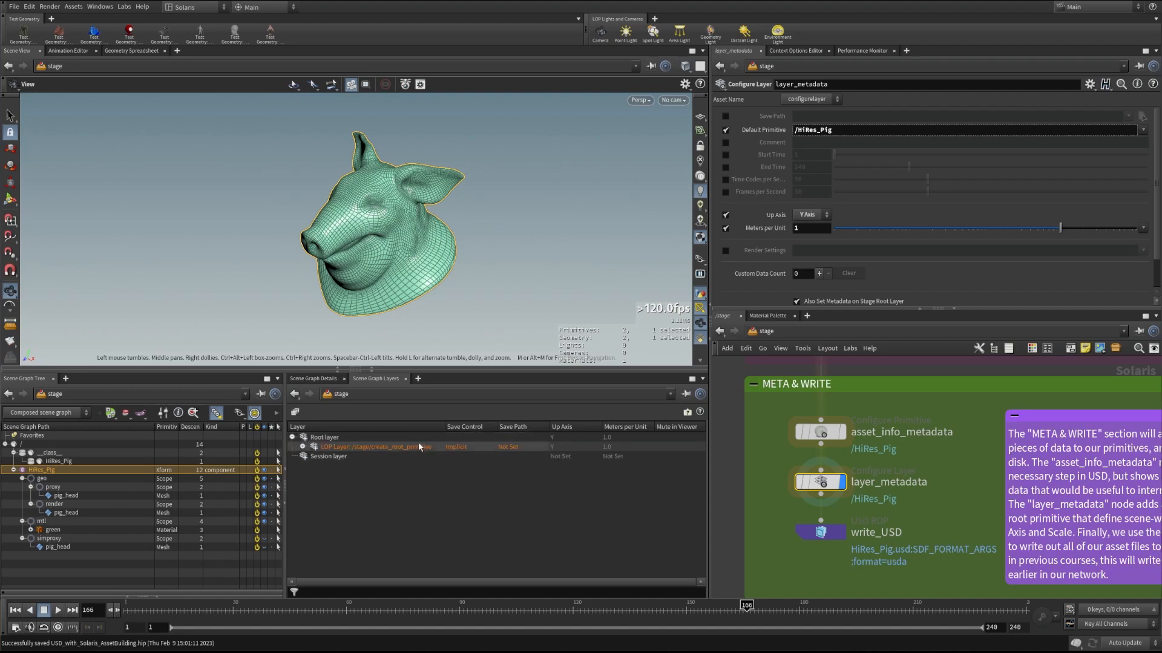
click(844, 435)
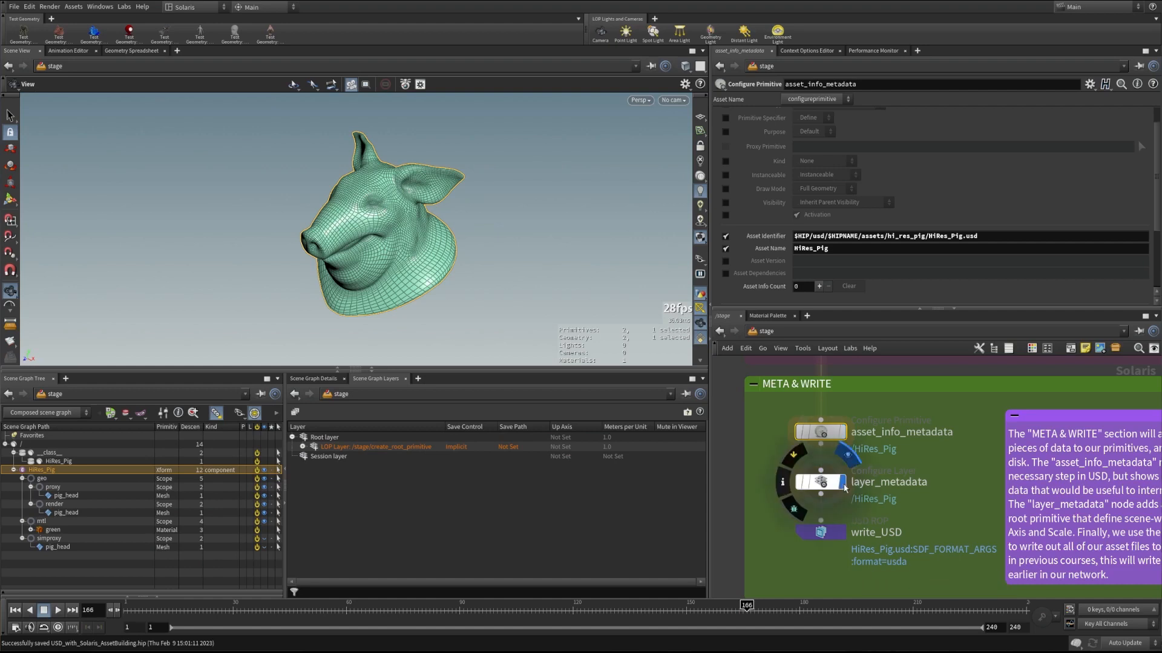
click(821, 482)
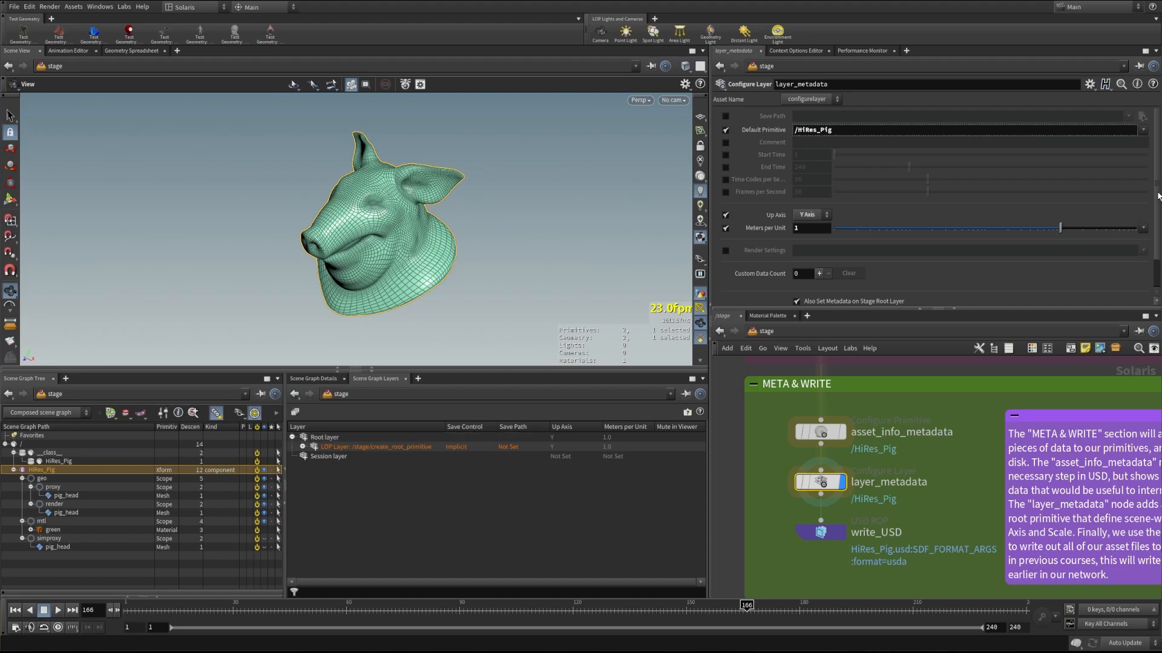
Review the remaining layer_metadata parameters and show the Default Primitive as its expression again.
scroll(1158, 196, down, 2)
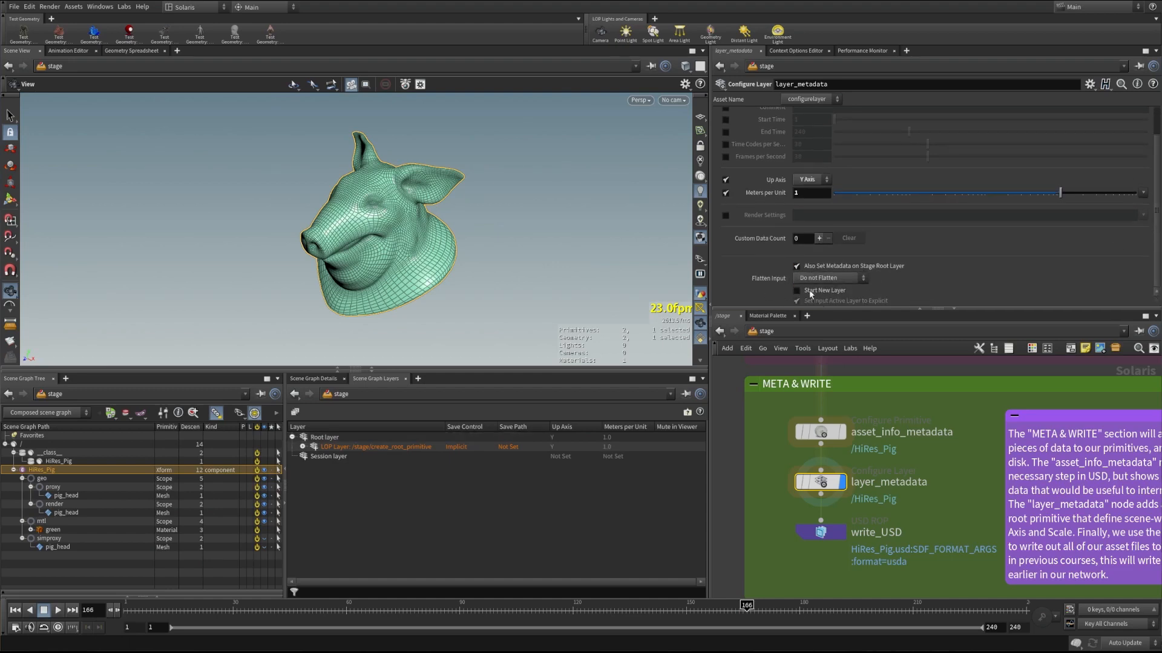
scroll(1157, 259, up, 2)
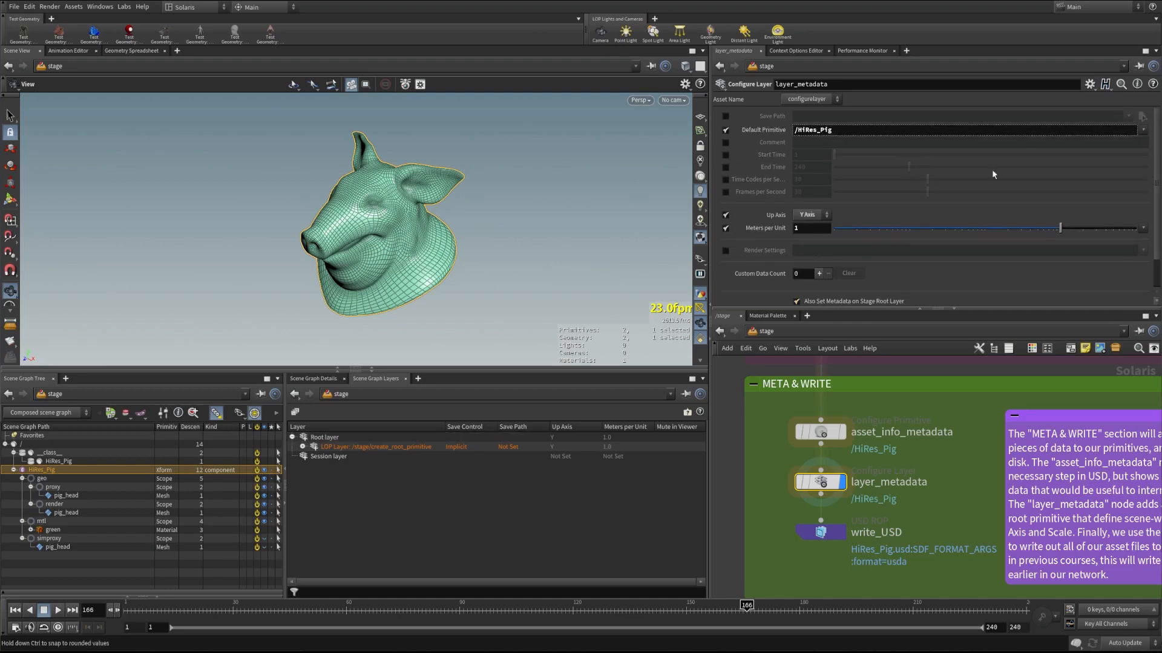
click(783, 134)
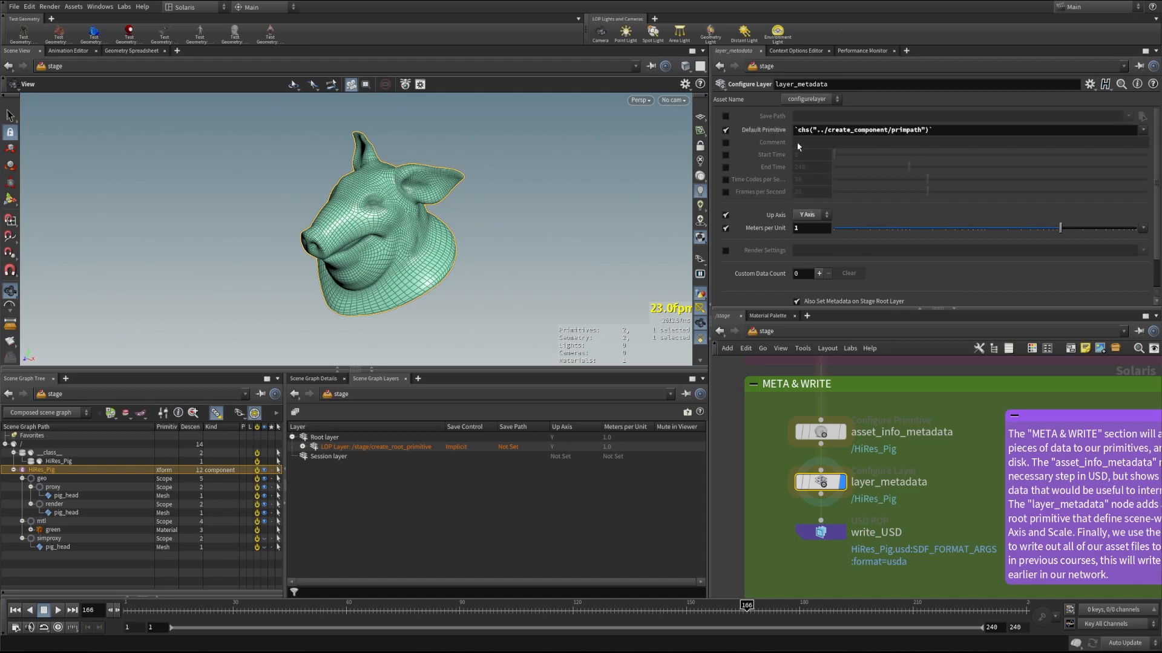
Review the output file, save style and extra file settings of the write_USD node.
click(821, 532)
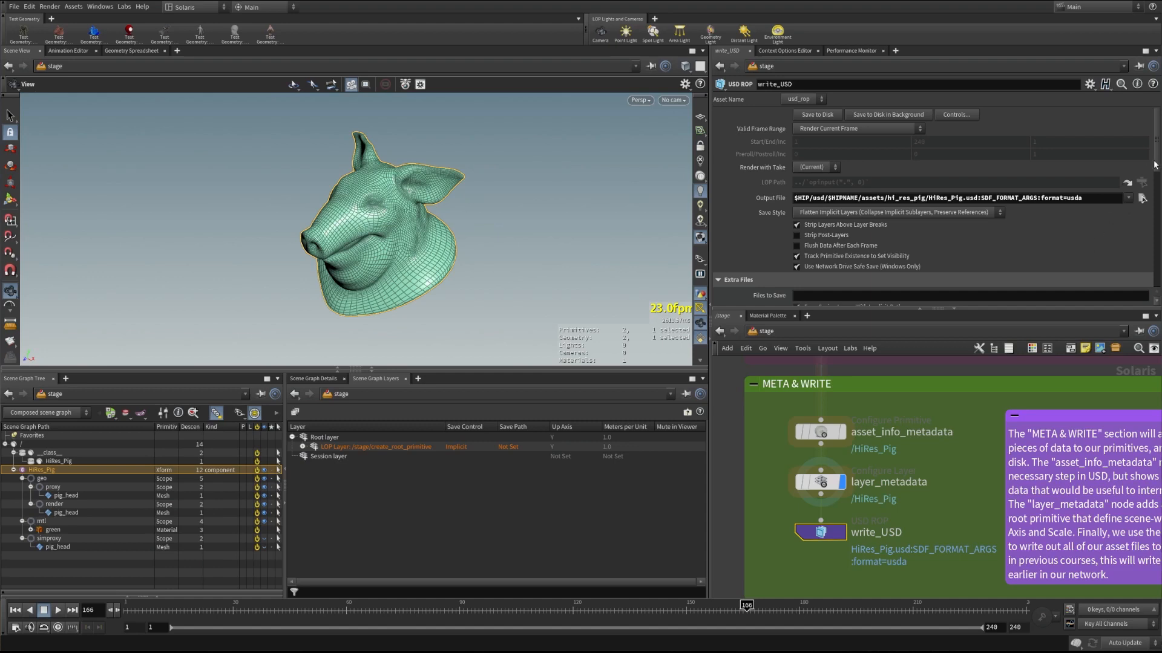
drag(1157, 163, 1160, 184)
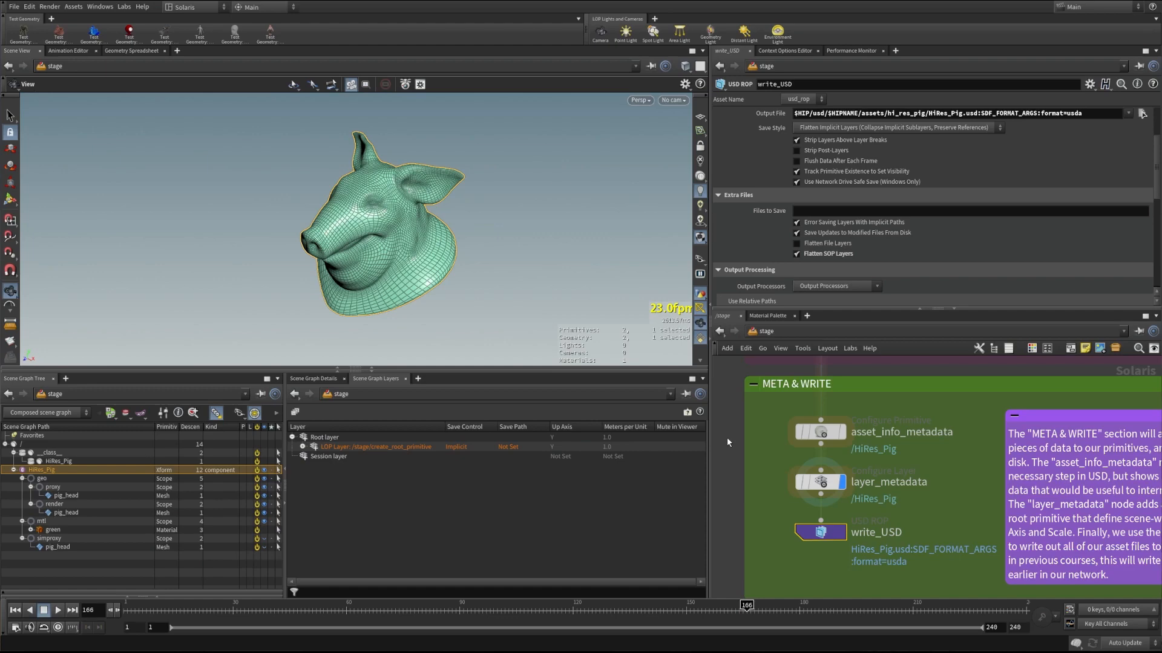
Check the Save Path and Default Primitive of config_payload in the PAYLOAD section.
scroll(870, 417, down, 5)
middle_drag(851, 516, 844, 536)
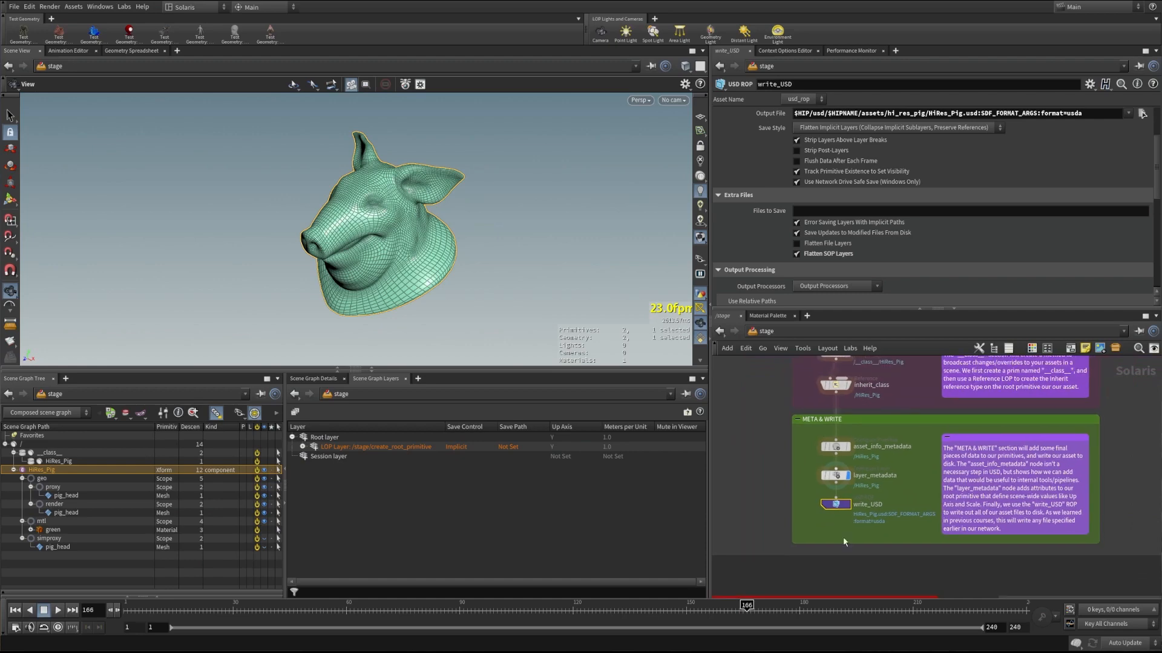
middle_drag(892, 445, 887, 560)
middle_drag(884, 425, 865, 481)
scroll(859, 475, down, 4)
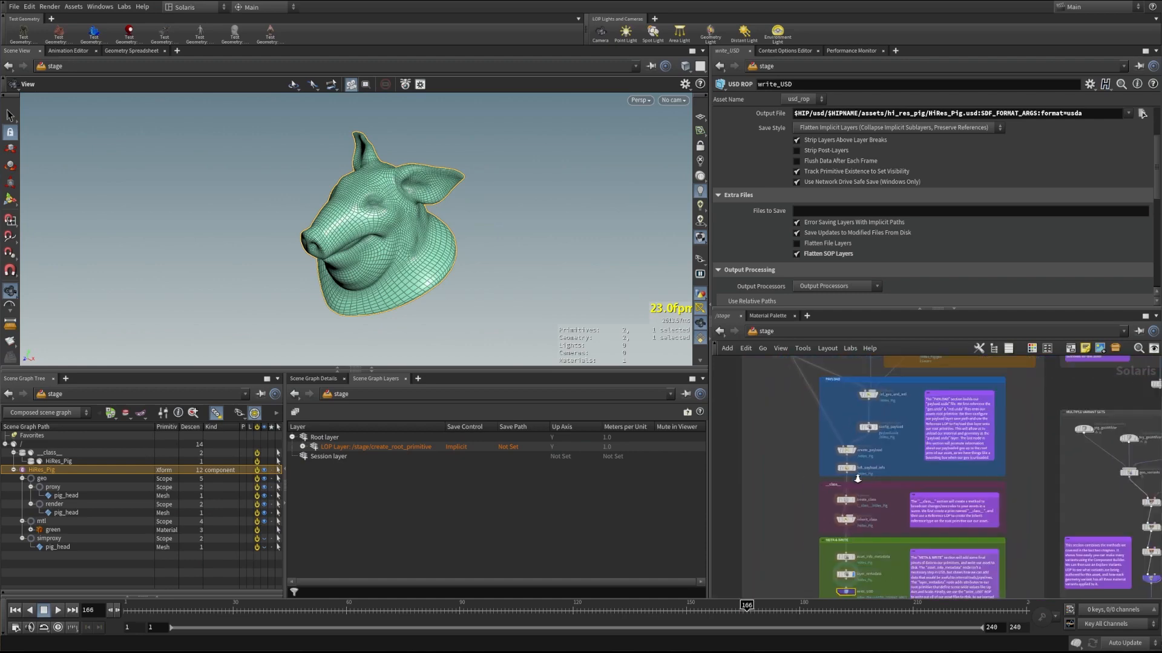
middle_drag(904, 443, 884, 519)
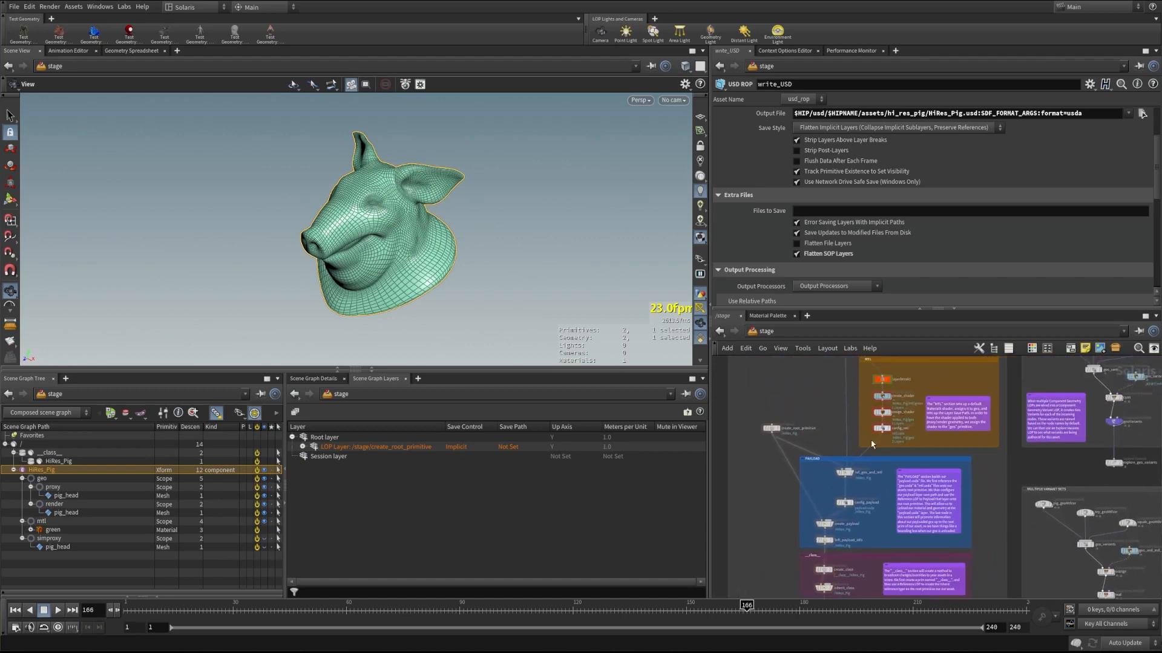
scroll(864, 460, up, 3)
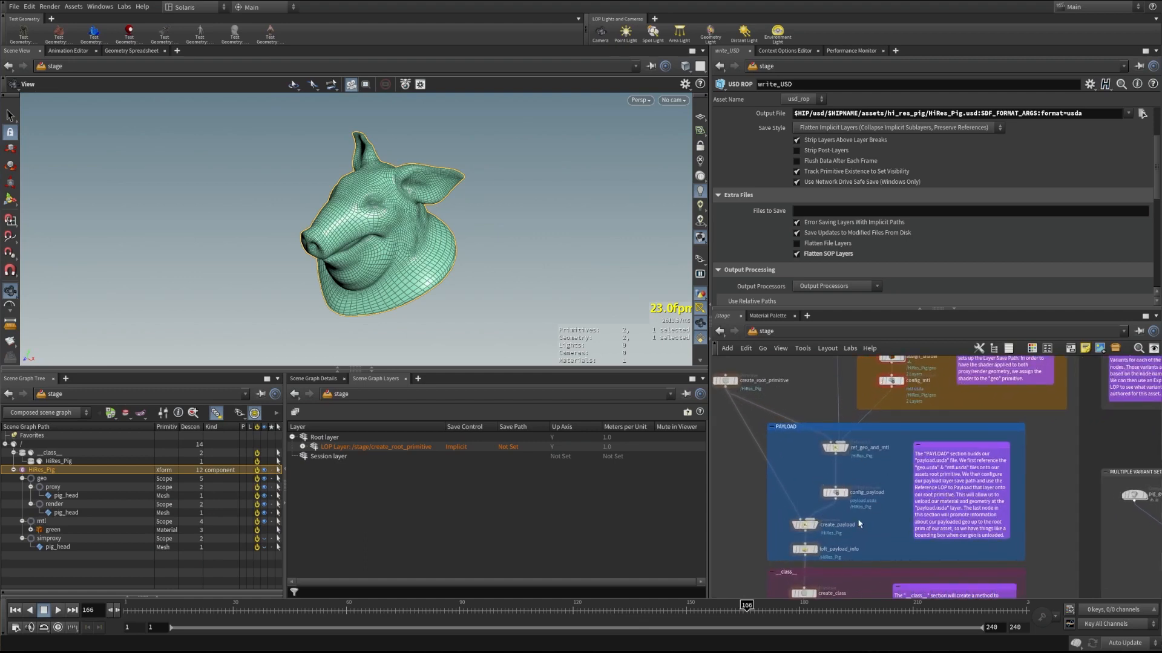
click(835, 493)
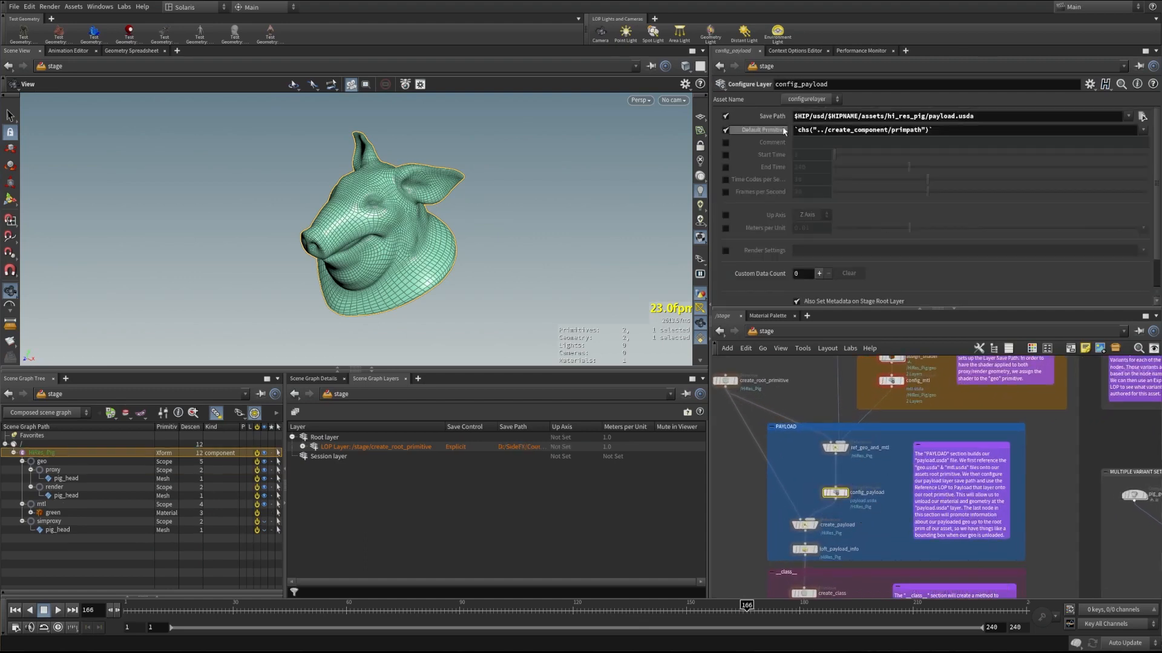
Check the Save Path and Default Primitive of config_geo at the end of the geometry section.
middle_drag(835, 459, 815, 614)
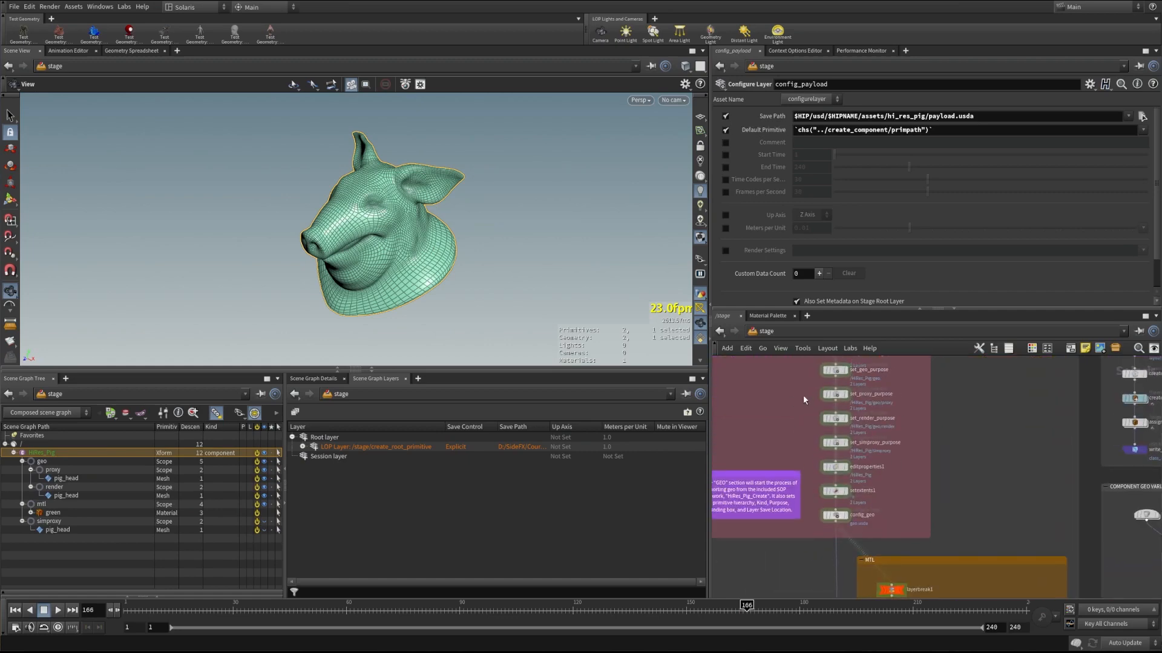
middle_drag(803, 396, 793, 493)
scroll(805, 520, down, 3)
middle_drag(810, 539, 823, 496)
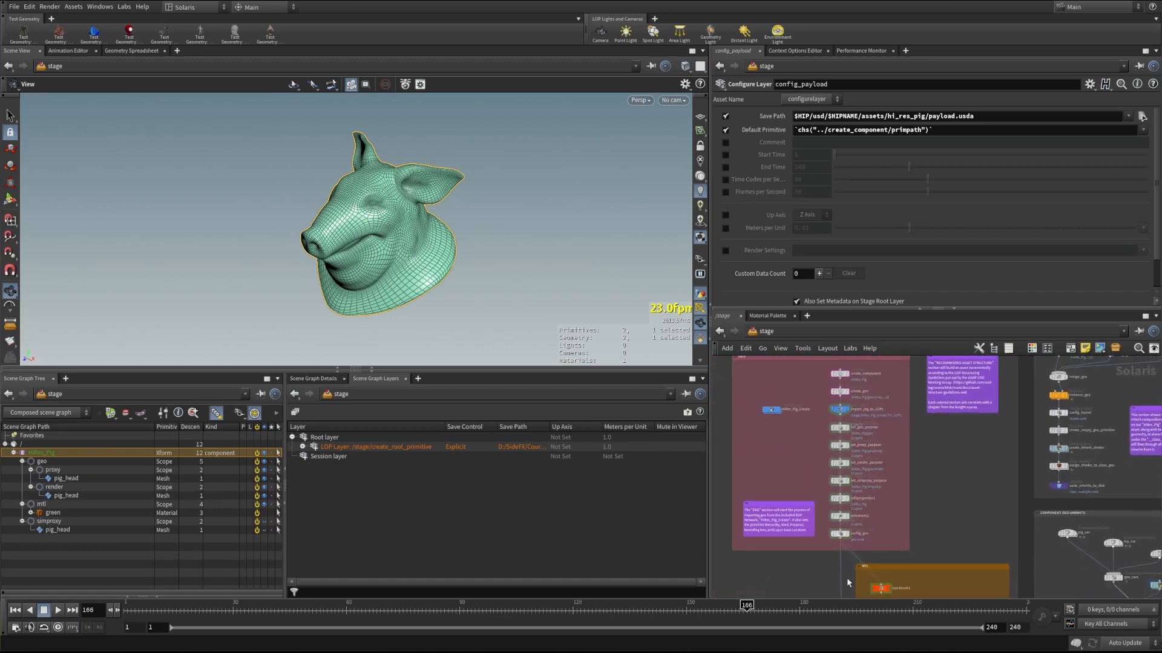
click(839, 534)
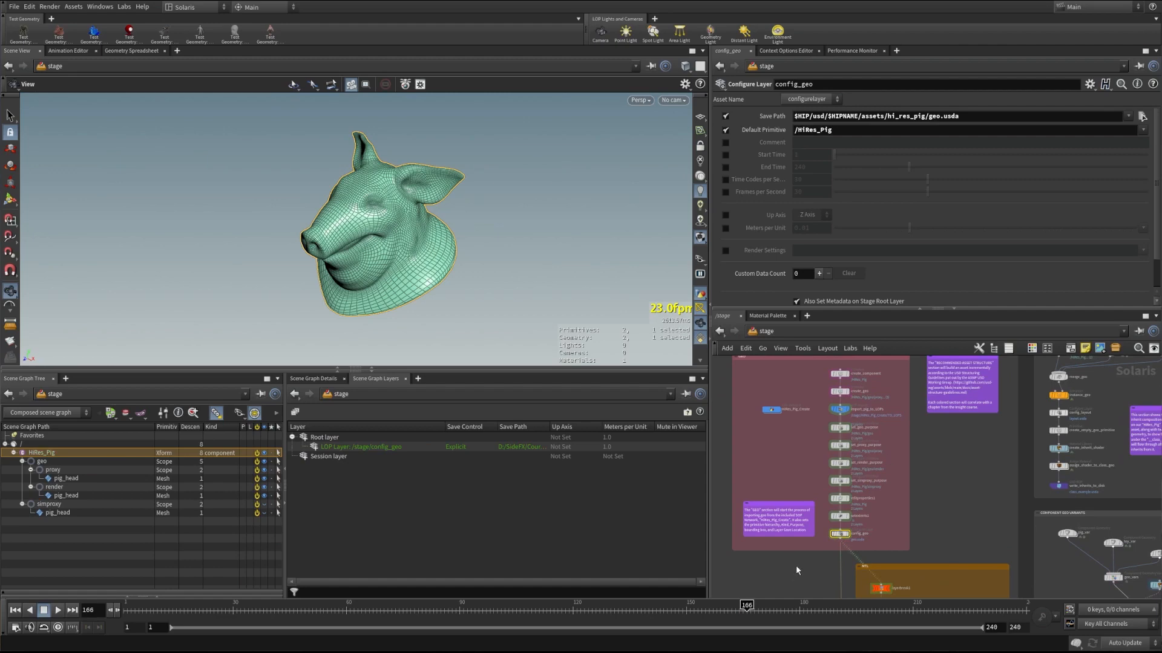
Return to the write_USD node and examine its Extra Files and Output Processing settings.
middle_drag(796, 570, 790, 368)
middle_drag(784, 460, 807, 528)
scroll(809, 478, up, 3)
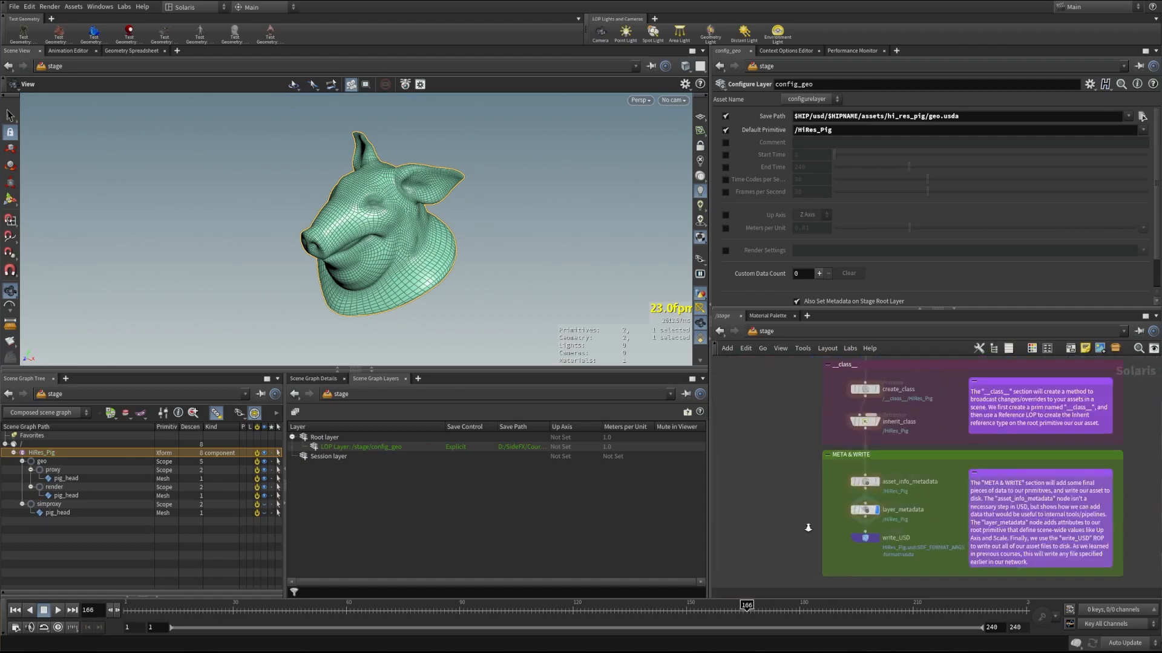
click(865, 538)
scroll(816, 491, up, 3)
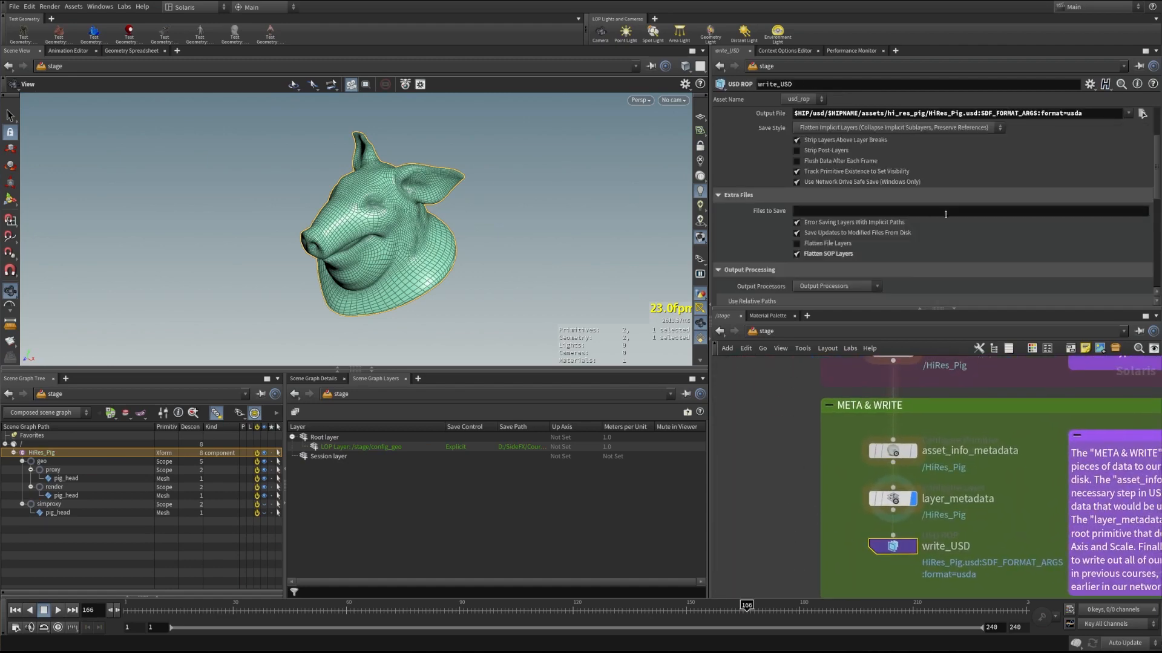
scroll(1004, 205, down, 5)
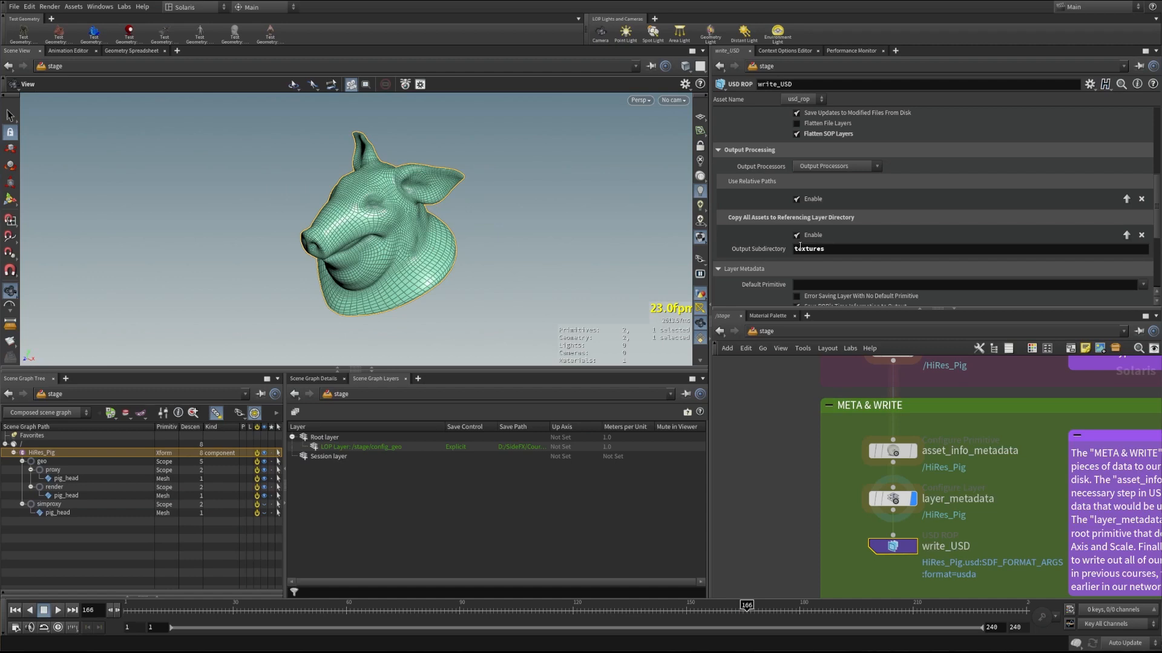
Write the HiRes_Pig asset files to disk from the write_USD node.
drag(1157, 207, 1158, 148)
click(818, 115)
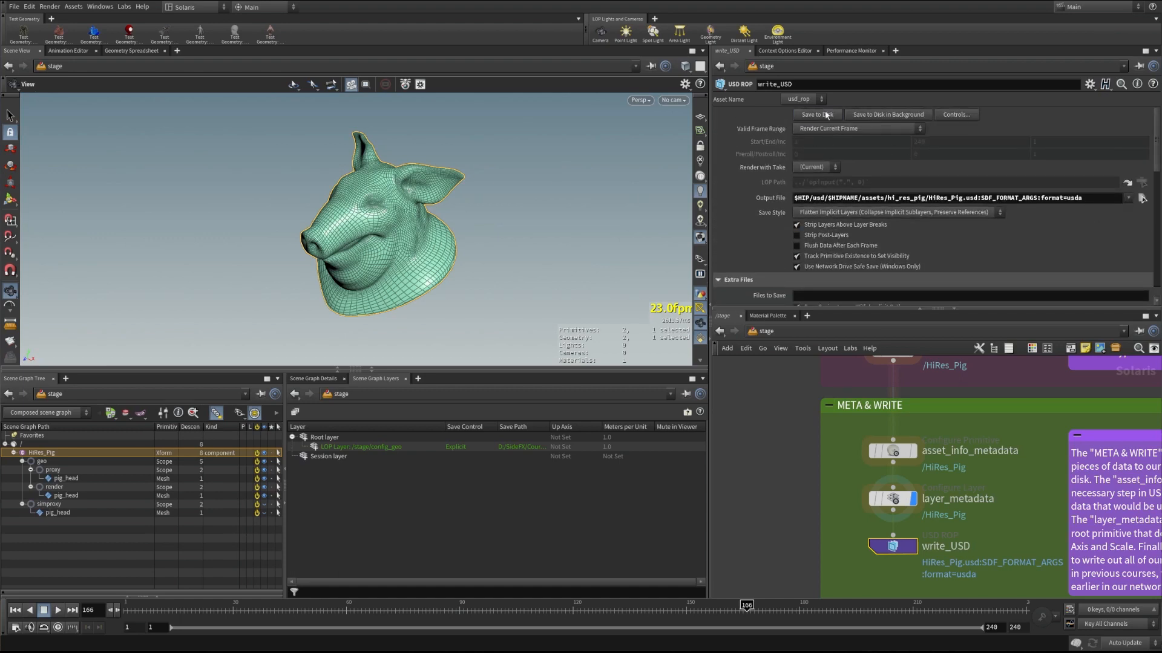
middle_drag(799, 504, 768, 490)
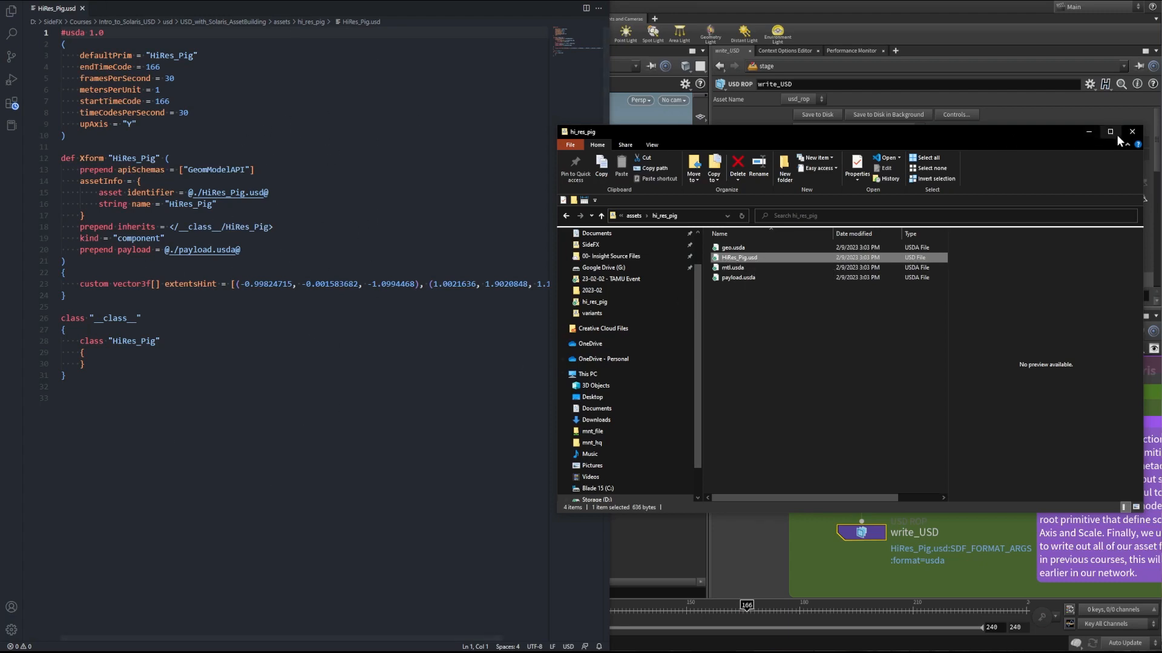
Switch to the code editor and examine the assetInfo, inherits, payload, extentsHint and __class__ entries in HiRes_Pig.usd.
click(1089, 131)
click(231, 460)
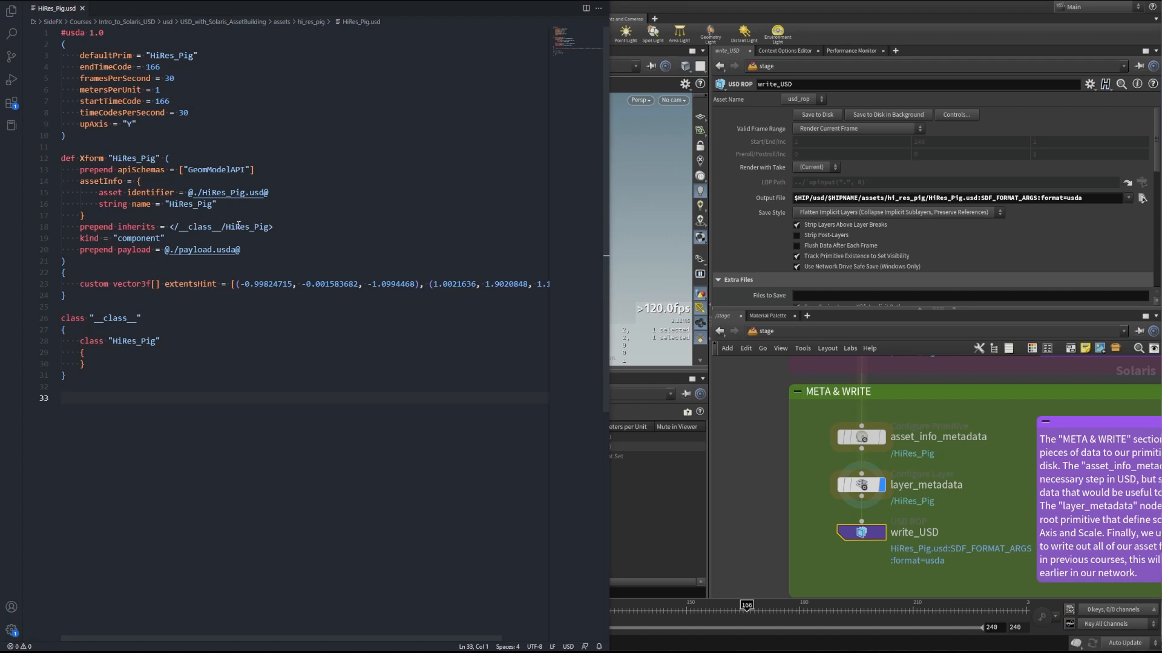
click(333, 231)
click(255, 250)
drag(81, 284, 176, 290)
click(264, 319)
Open payload.usda from the hi_res_pig folder and compare its contents with HiRes_Pig.usd.
click(1142, 197)
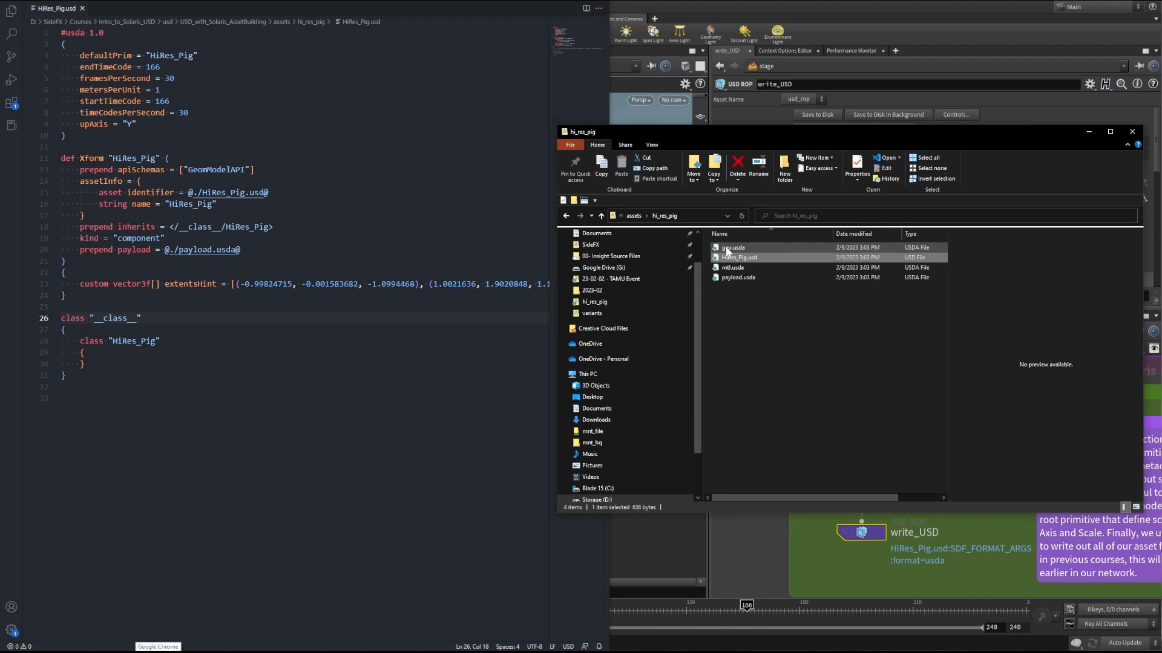
double_click(734, 277)
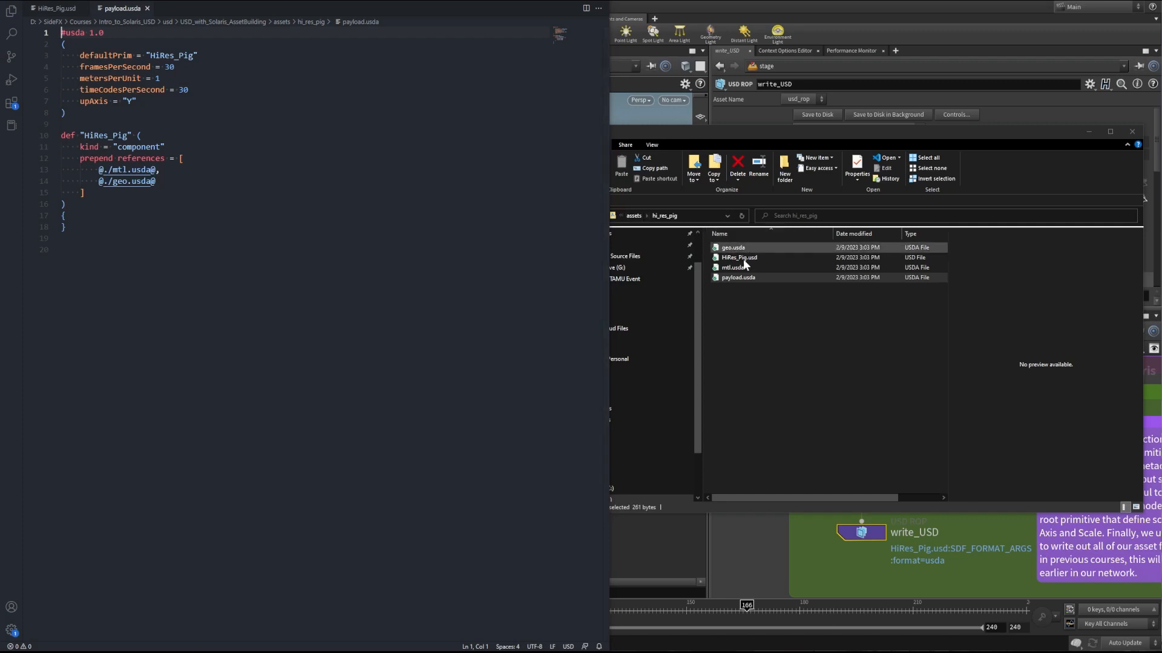
click(769, 368)
click(160, 385)
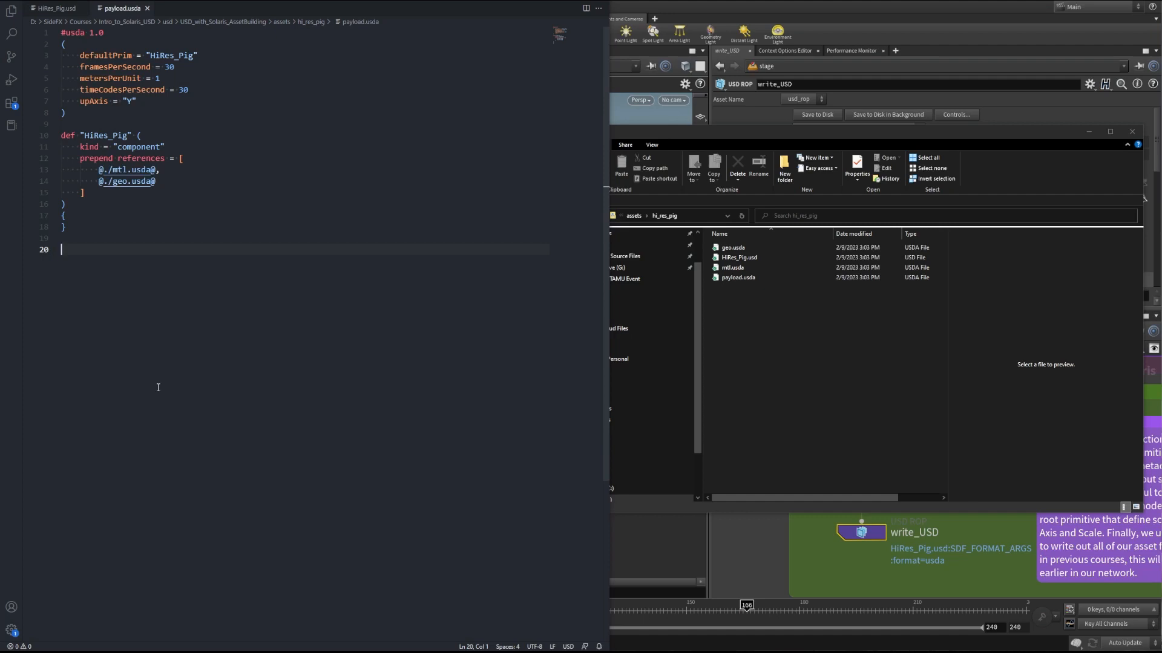
click(53, 8)
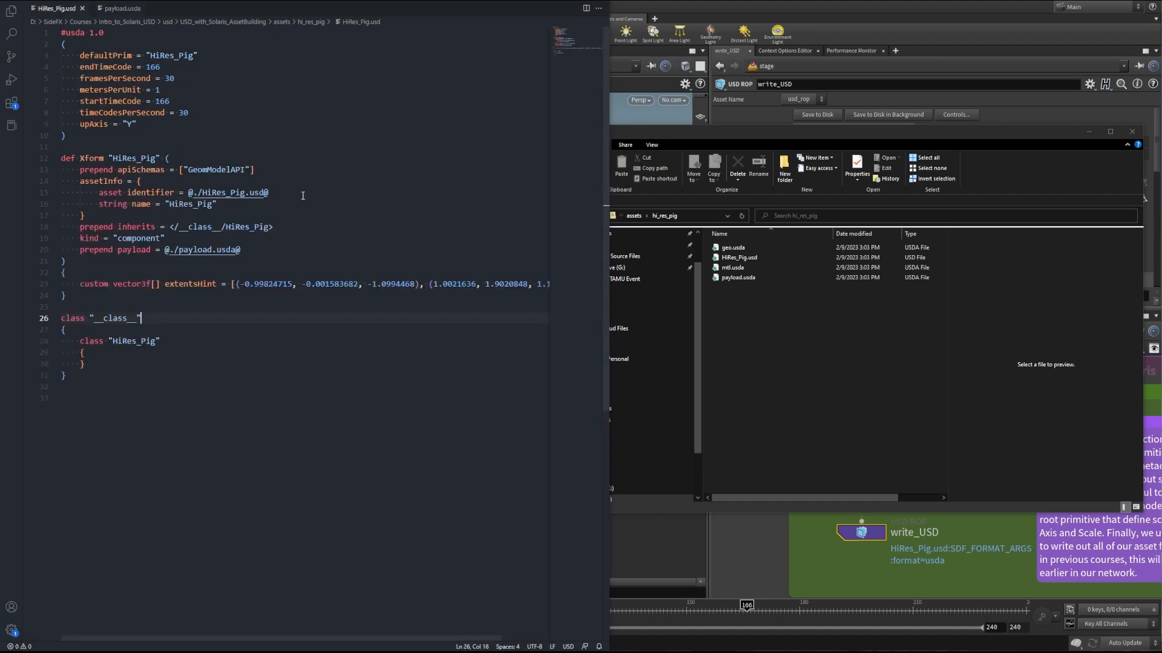
click(364, 201)
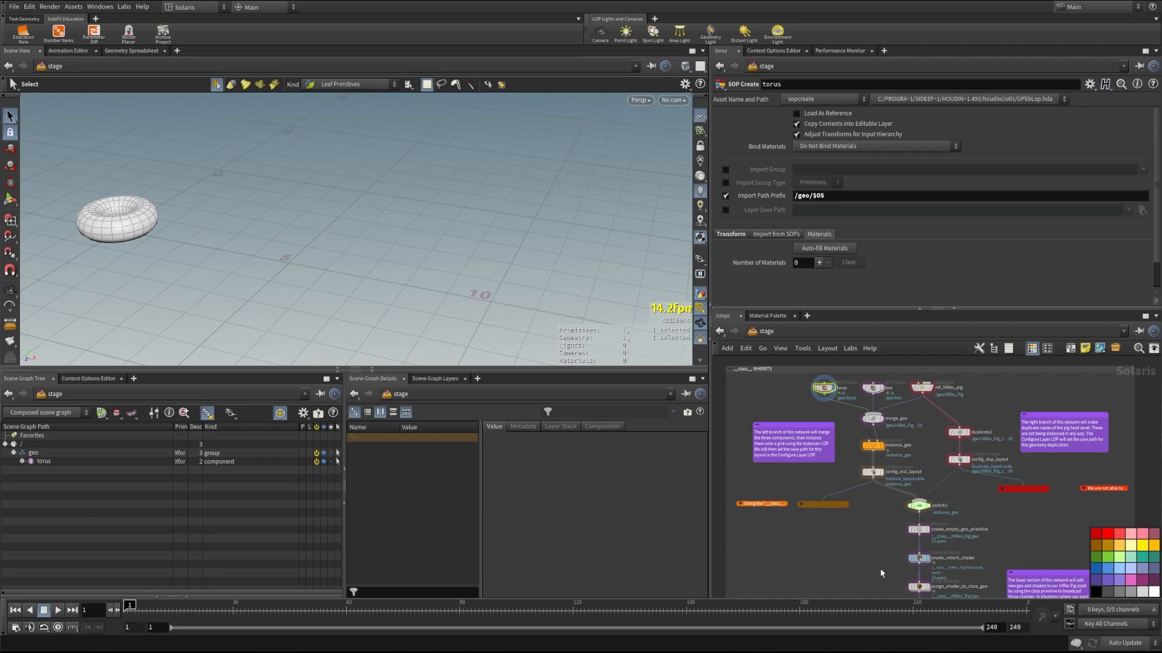
Display the box, ref_HiRes_pig and merge_geo nodes in turn and examine the reference and merge settings.
scroll(865, 551, up, 3)
middle_drag(866, 551, 862, 578)
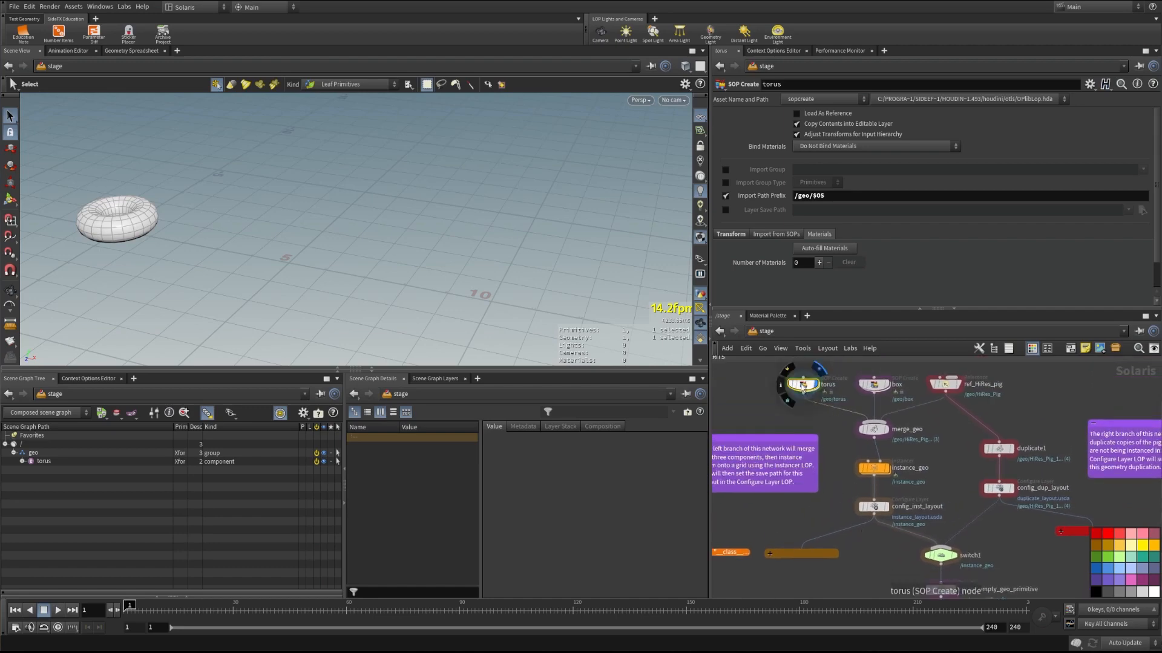
click(886, 385)
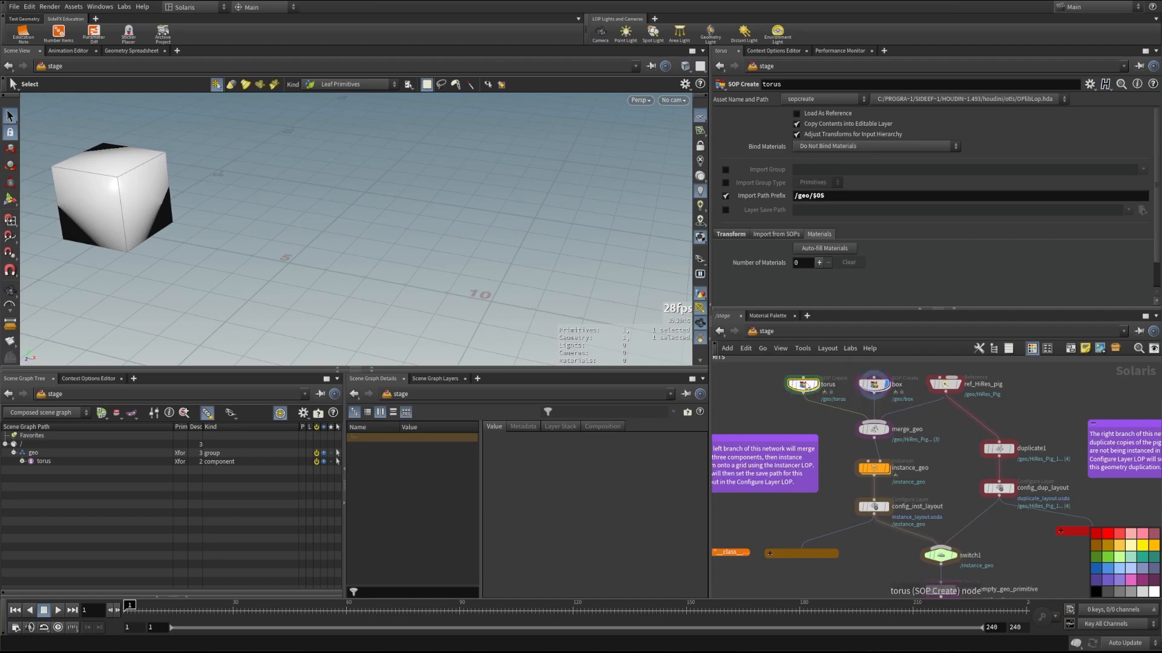
click(956, 387)
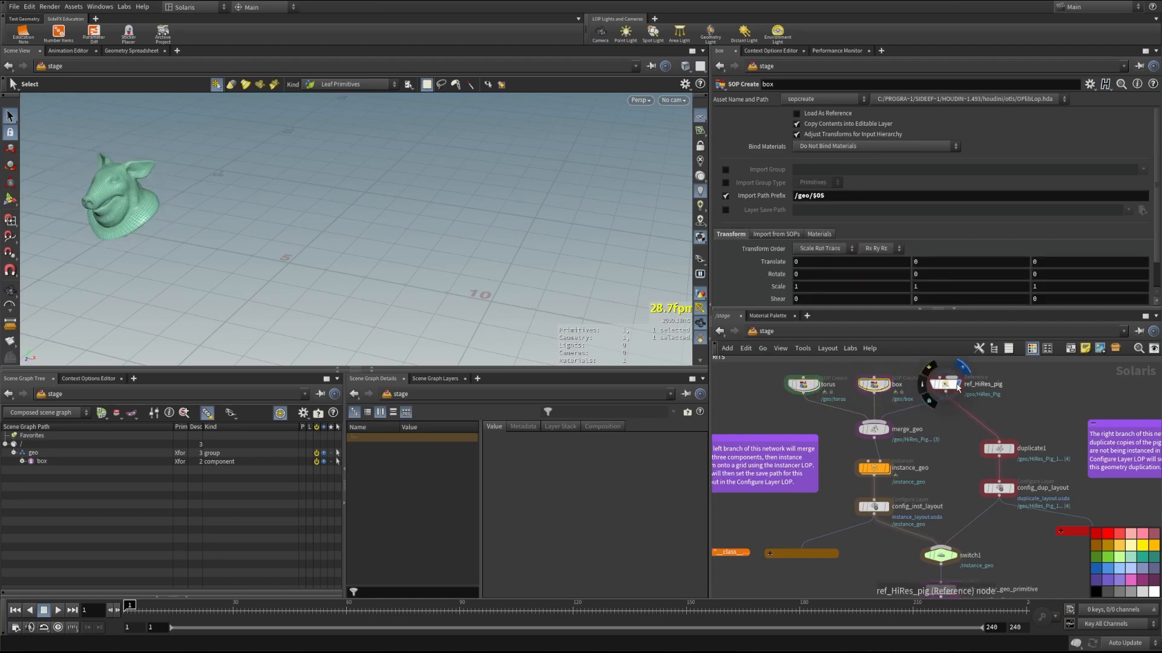
click(947, 389)
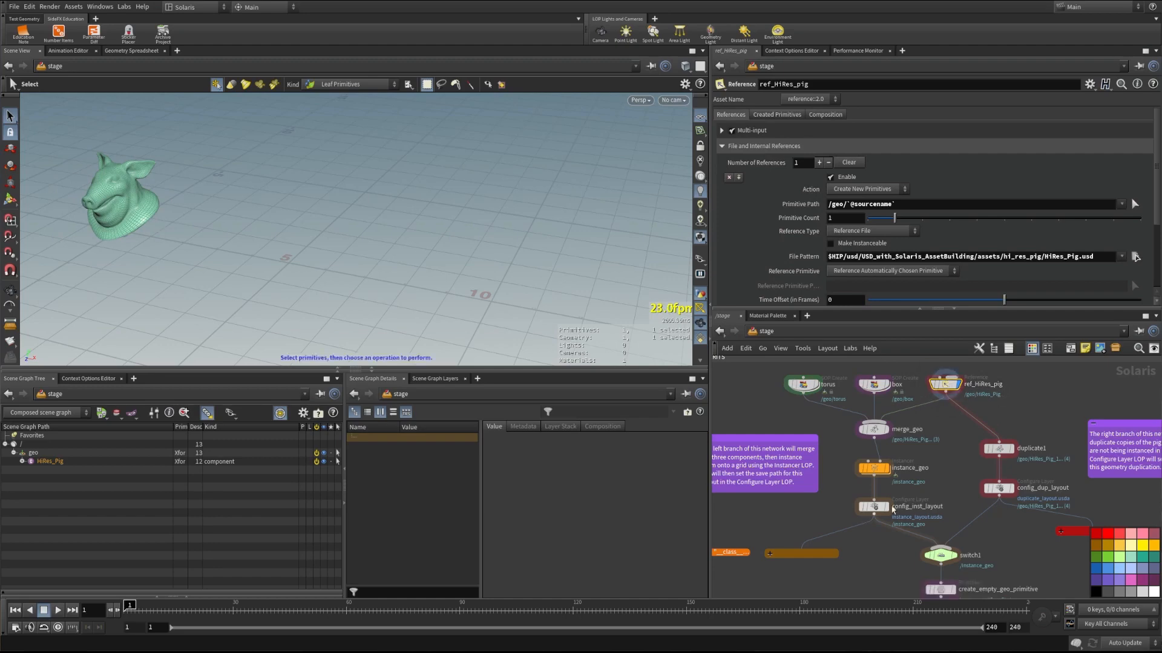
click(886, 429)
click(874, 430)
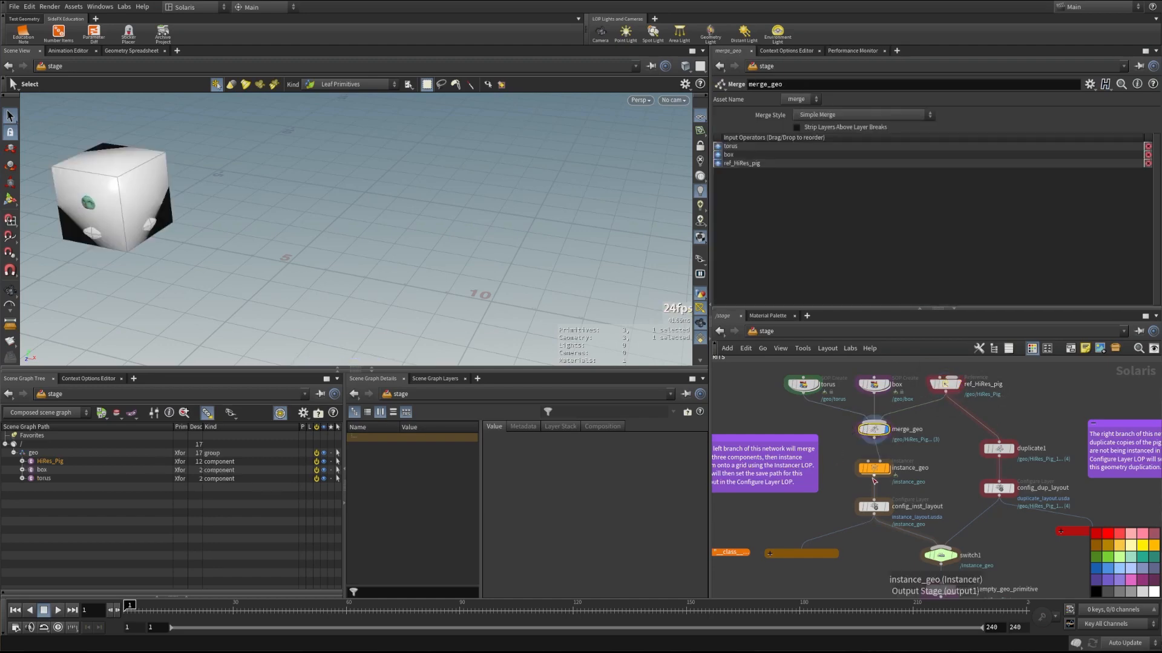
Display the instance_geo node and examine the whole instanced grid along with its Primitive Naming and Prototypes settings.
click(887, 467)
click(873, 468)
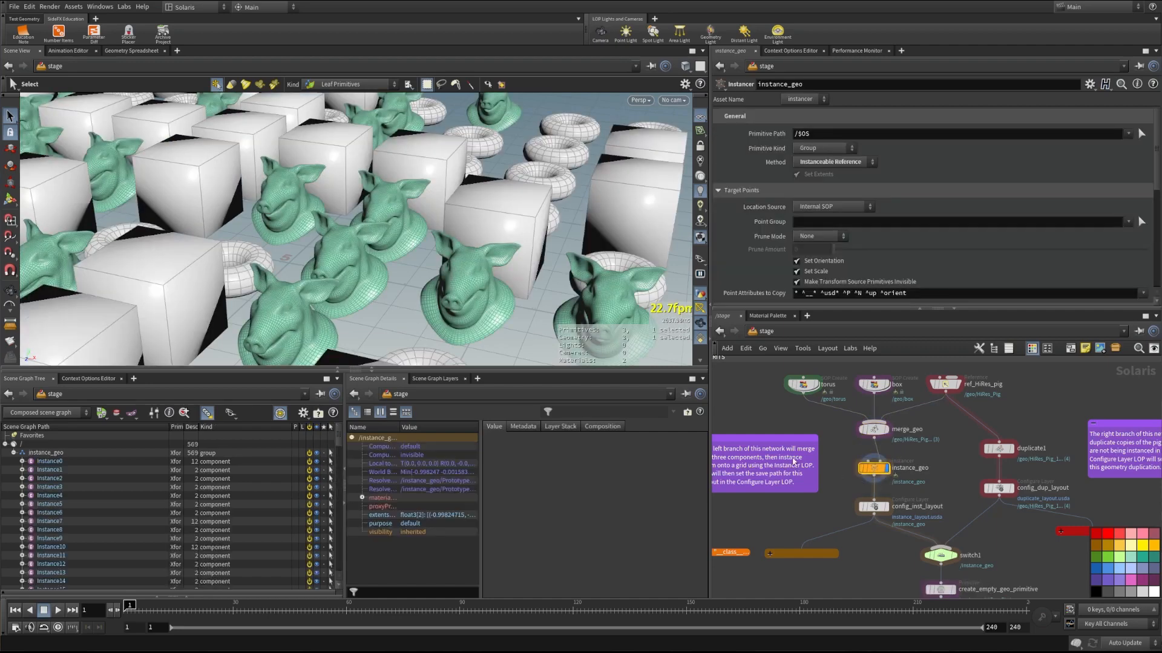
alt+right_drag(463, 242, 328, 225)
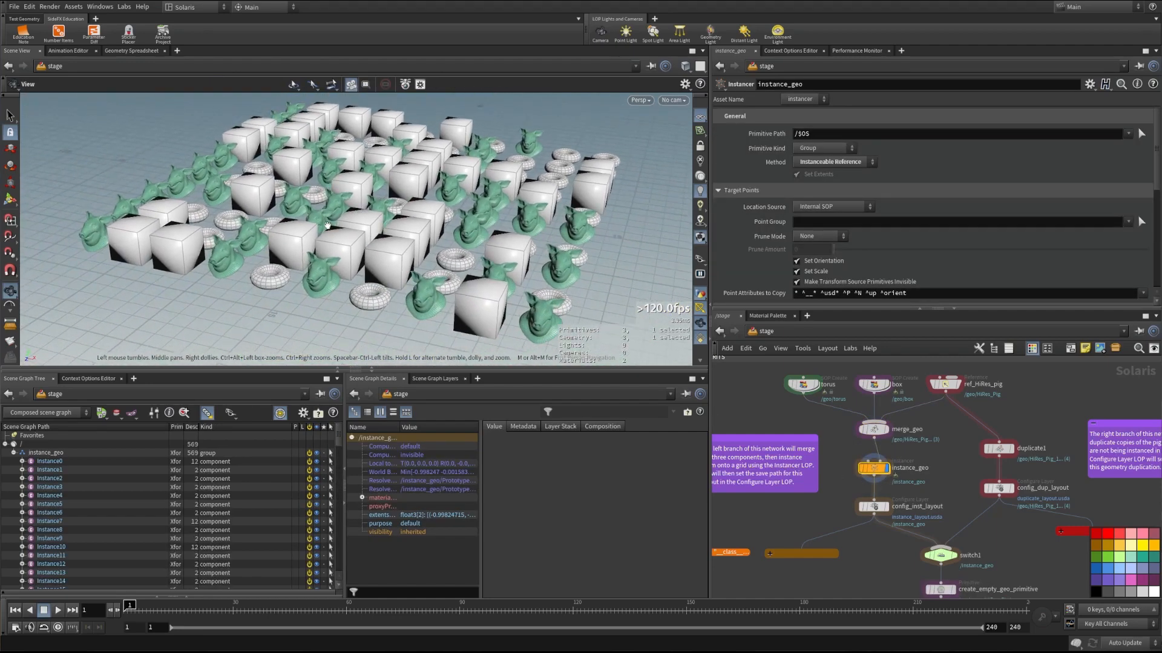
alt+drag(328, 225, 463, 233)
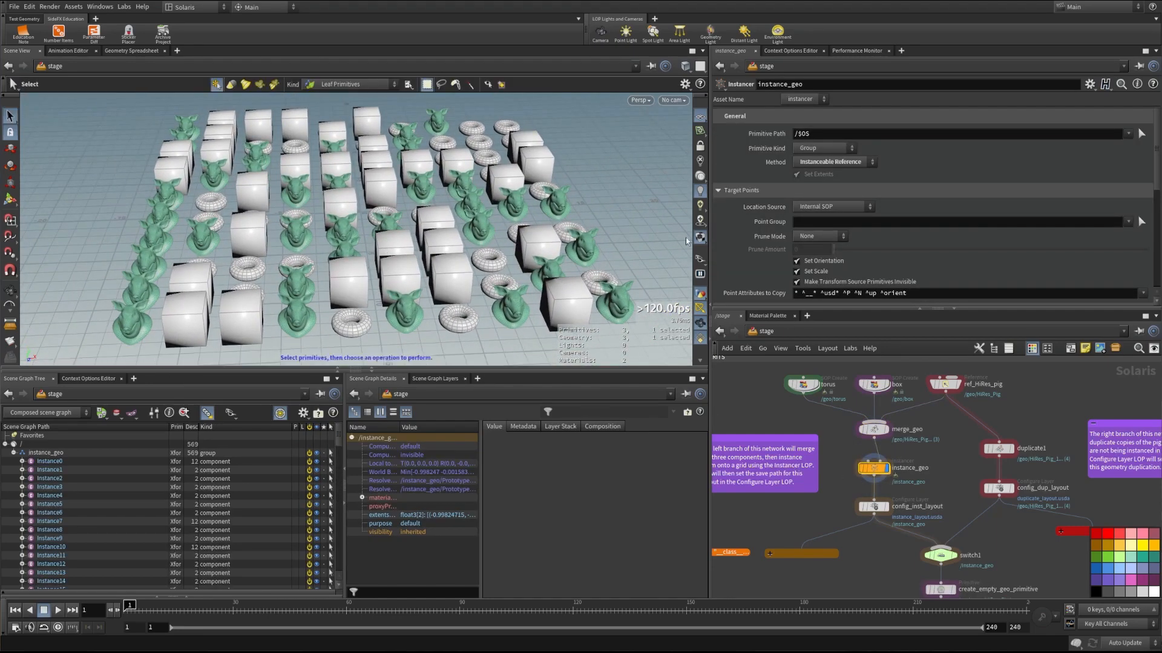
scroll(895, 240, down, 5)
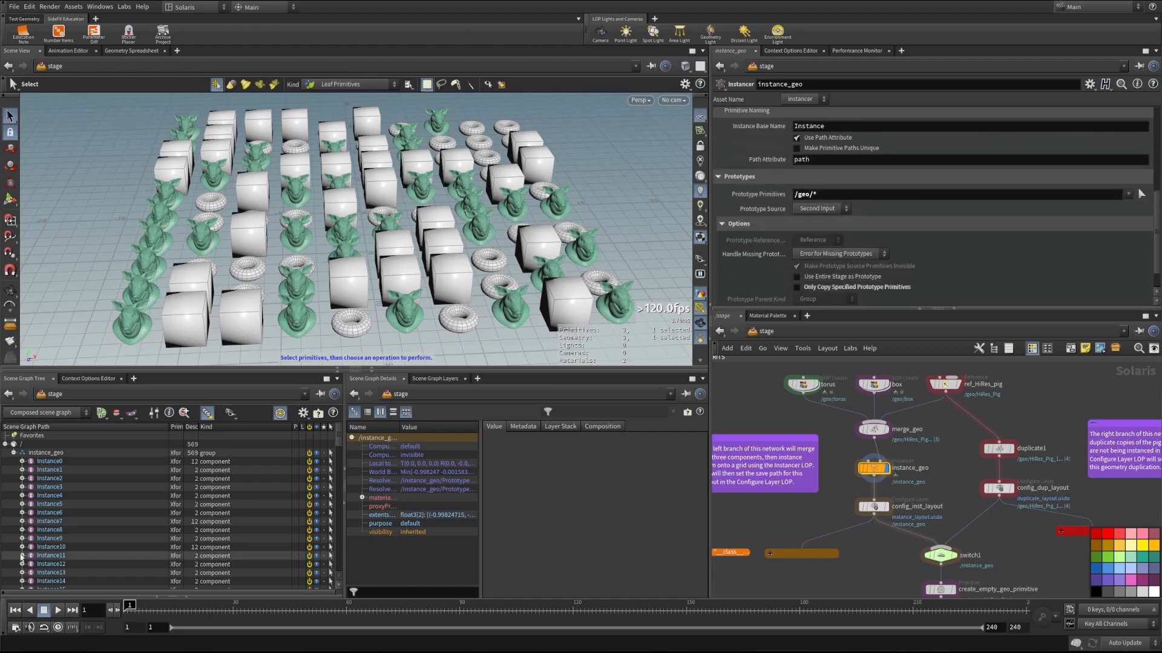
Compare merge_geo's source primitives with instance_geo's Prototype Primitives, Prototype Index and Seed settings.
click(875, 430)
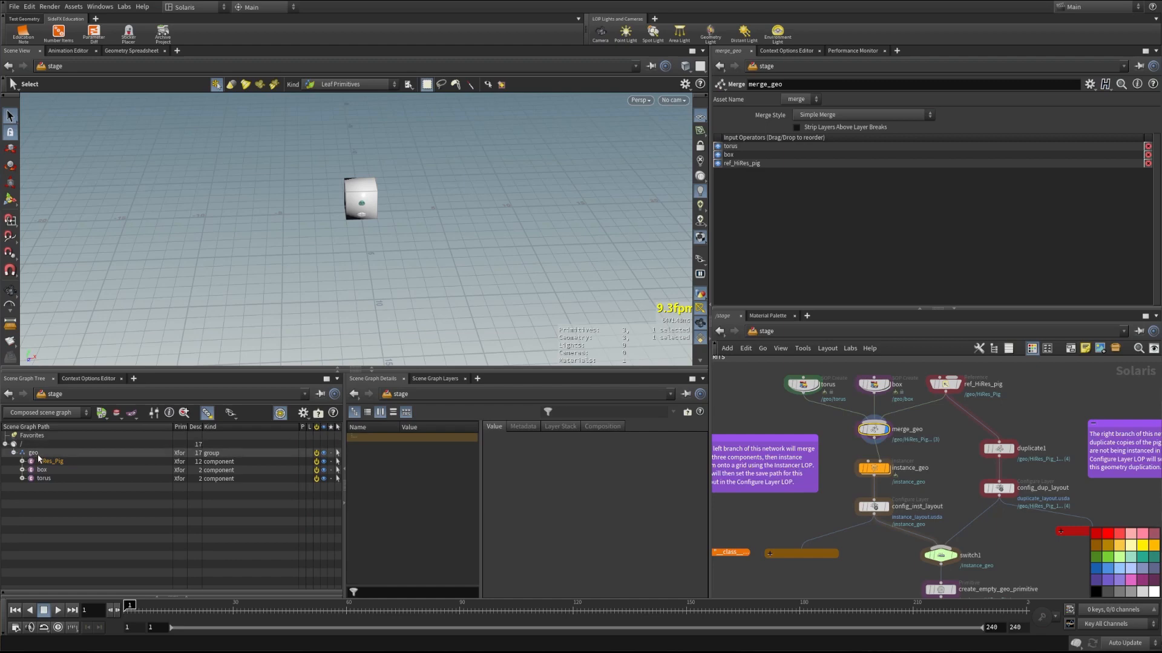
click(889, 470)
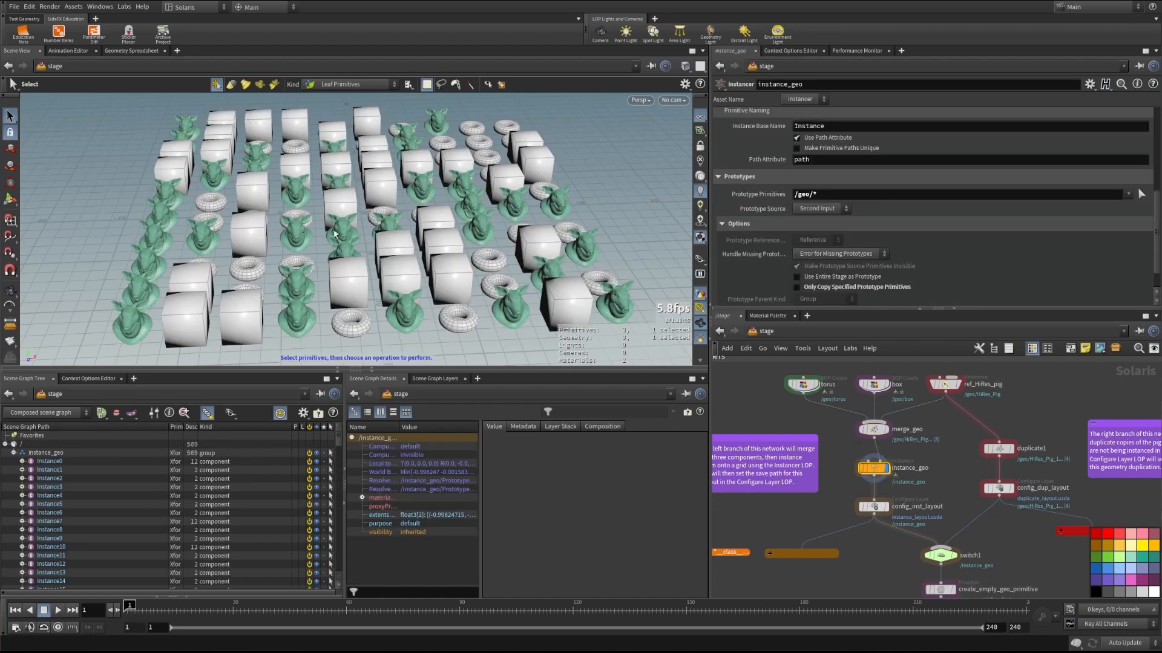
scroll(1069, 277, down, 2)
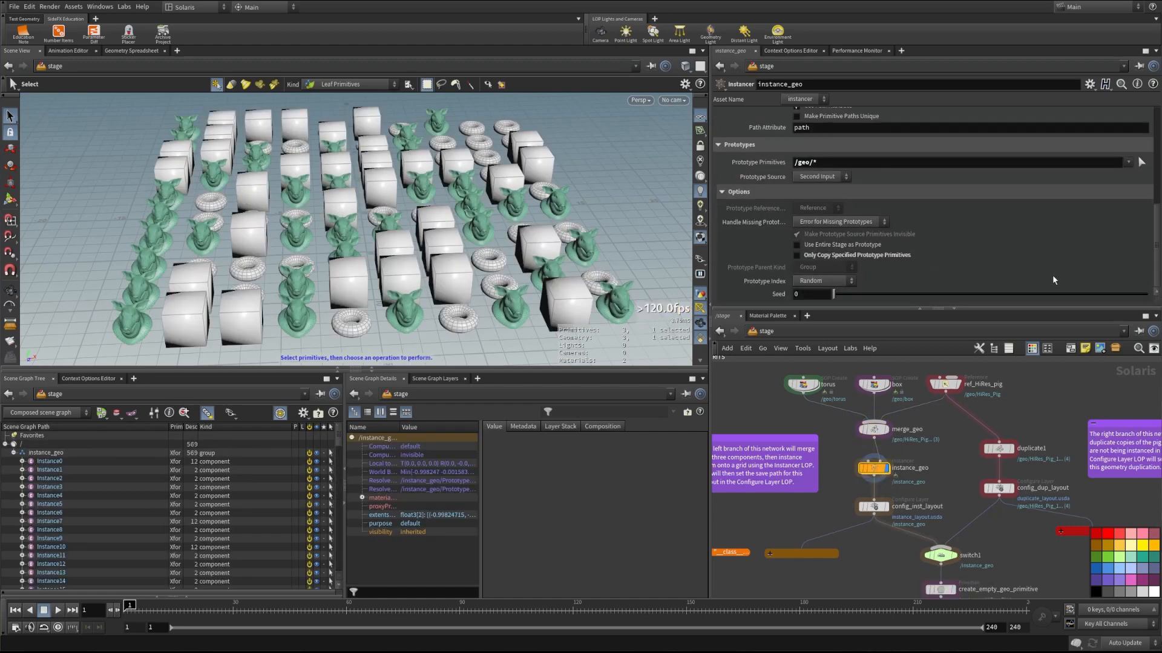
drag(834, 295, 792, 303)
Display the config_inst_layout node and examine its Save Path and Default Primitive settings.
click(875, 507)
scroll(864, 531, up, 3)
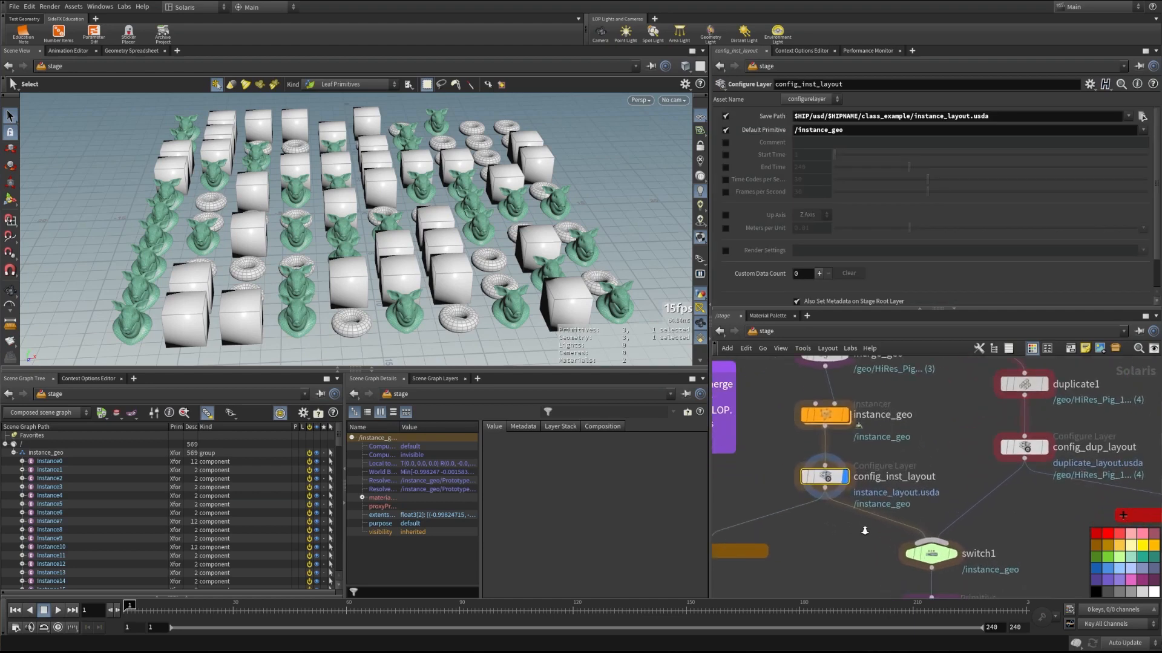
scroll(864, 531, up, 1)
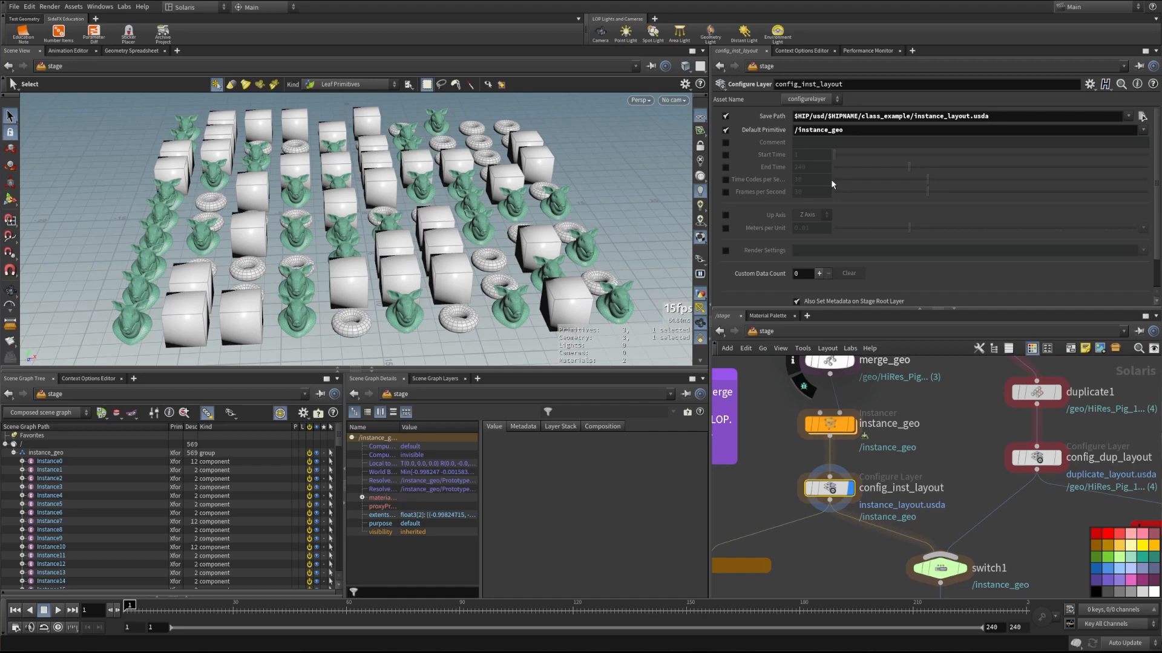
middle_drag(827, 569, 806, 490)
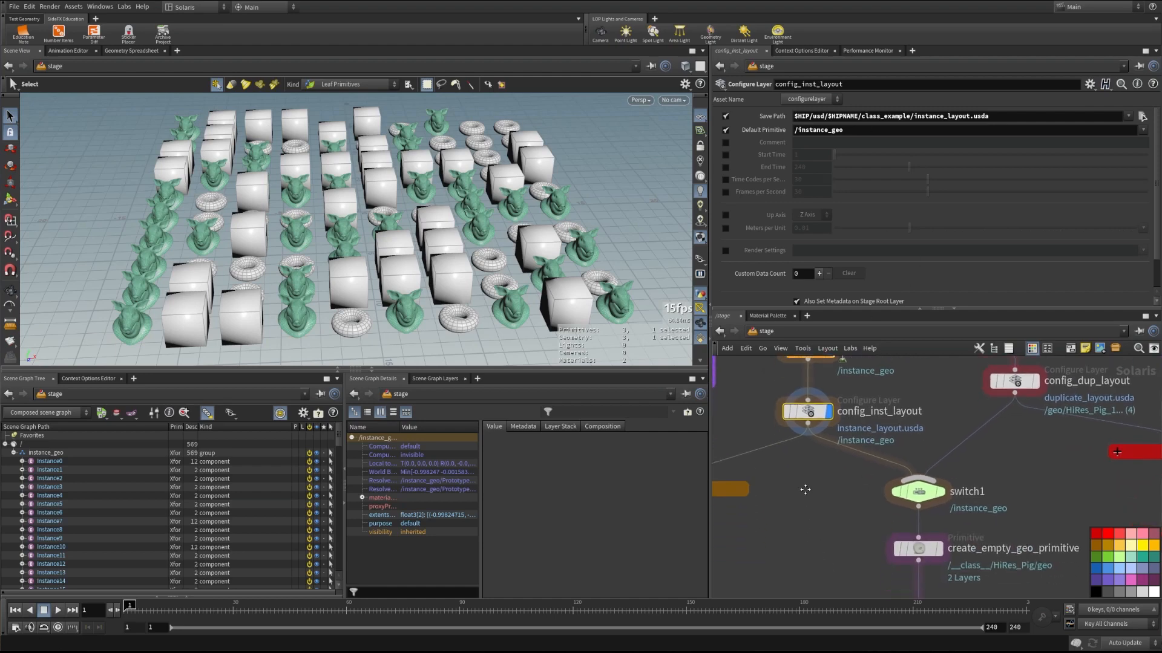
Display the switch1 node and check the expression driving its Select Input.
click(934, 489)
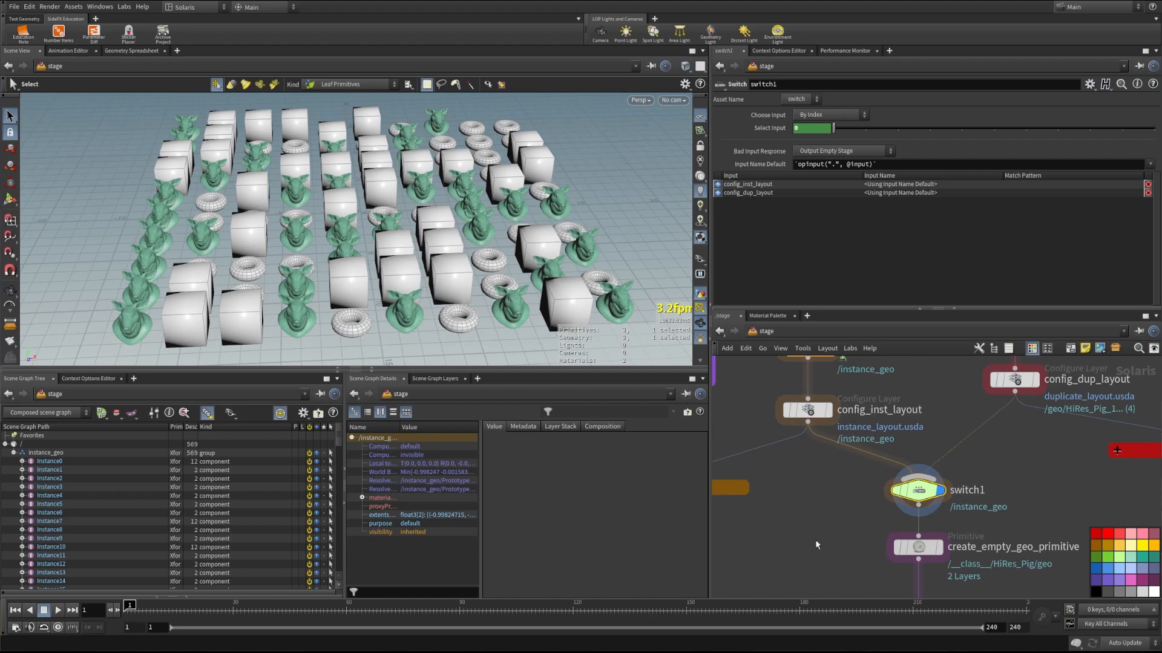
click(779, 130)
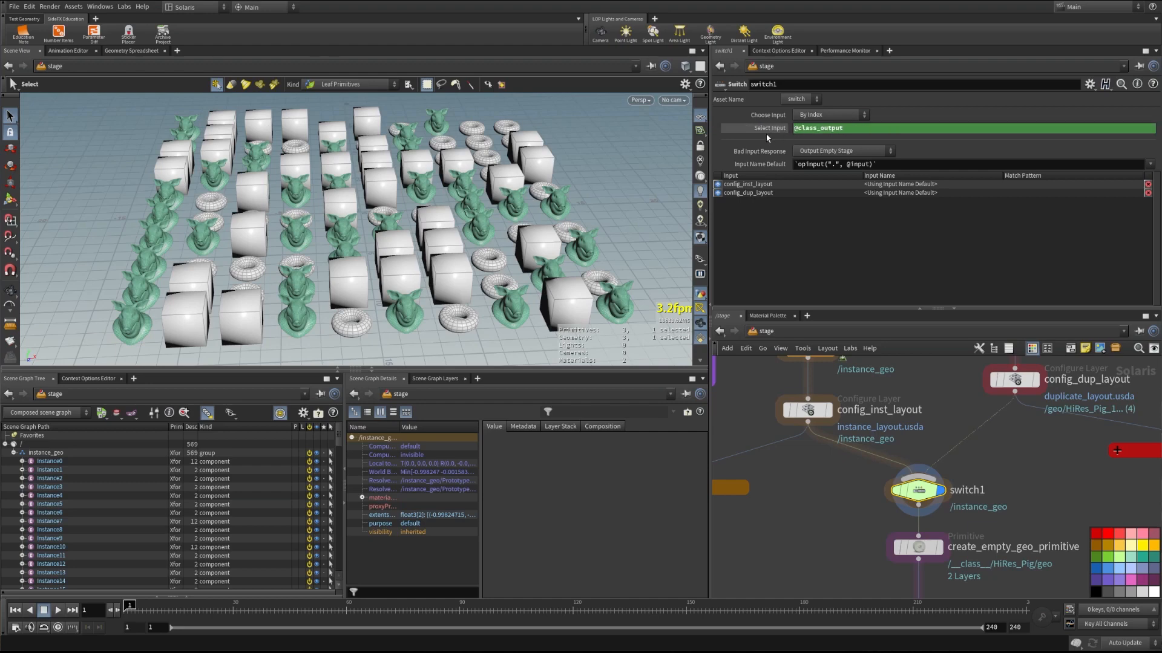
click(770, 129)
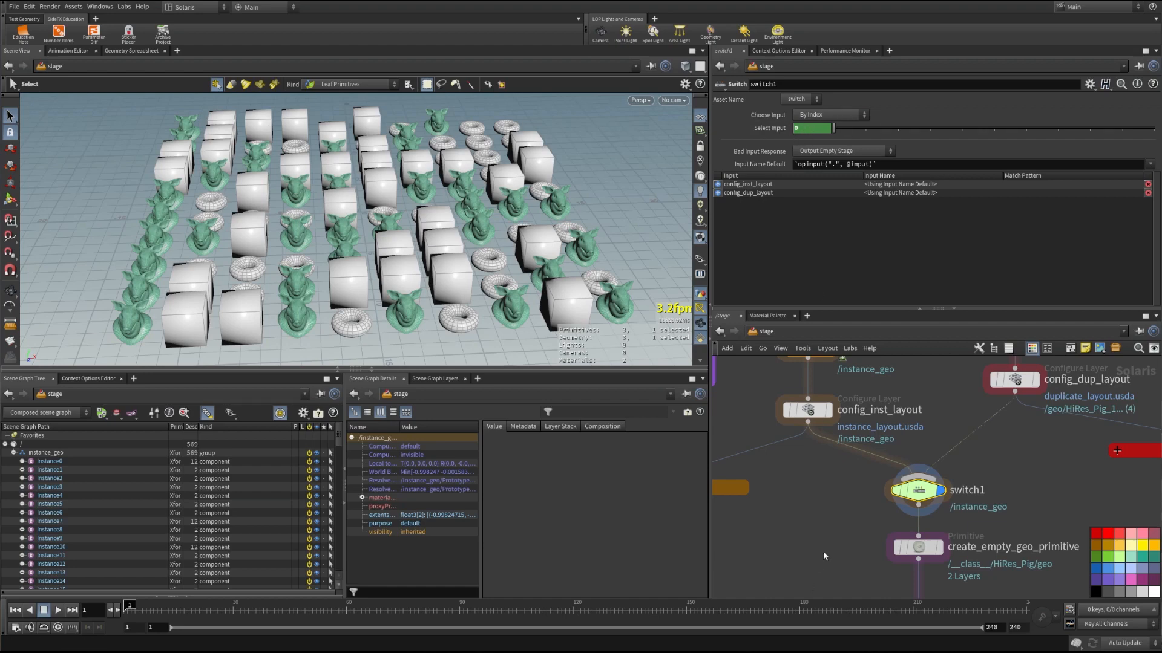
Set the class_output context option to 1 in the Context Options Editor.
click(89, 378)
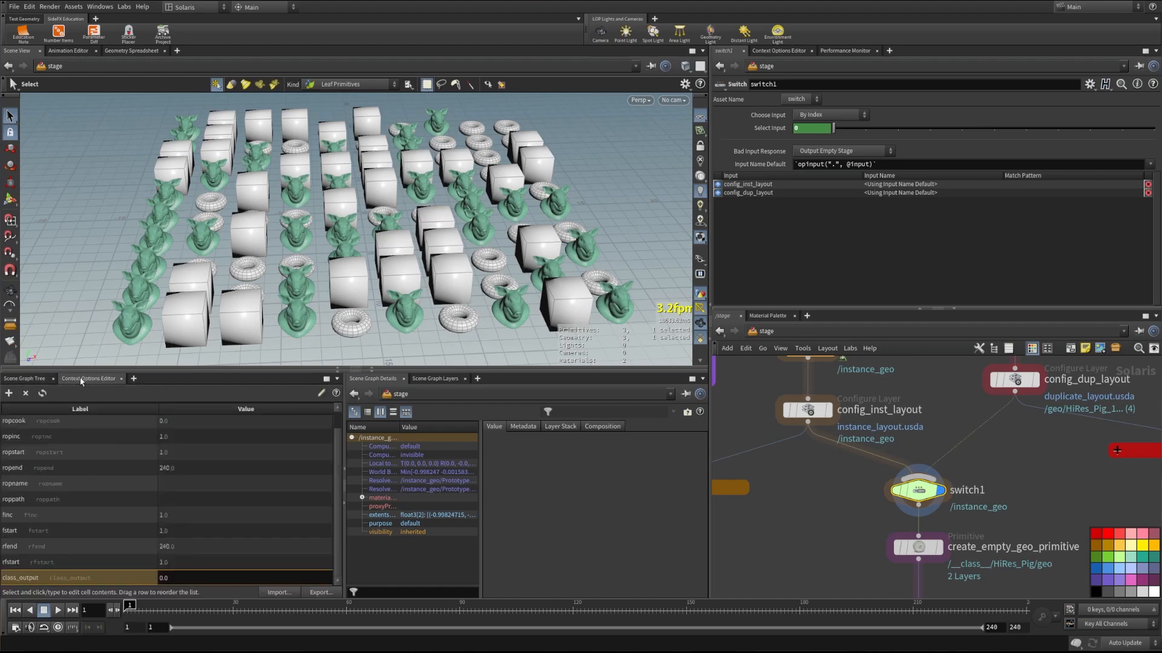
right_click(81, 381)
mouse_move(101, 528)
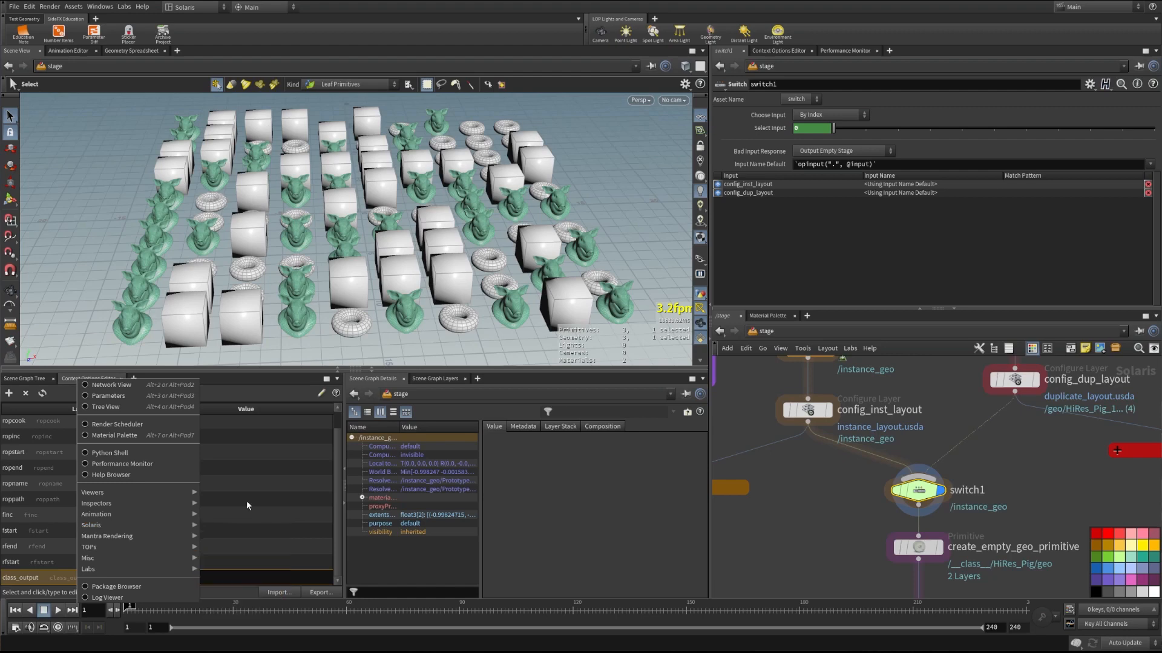
click(253, 379)
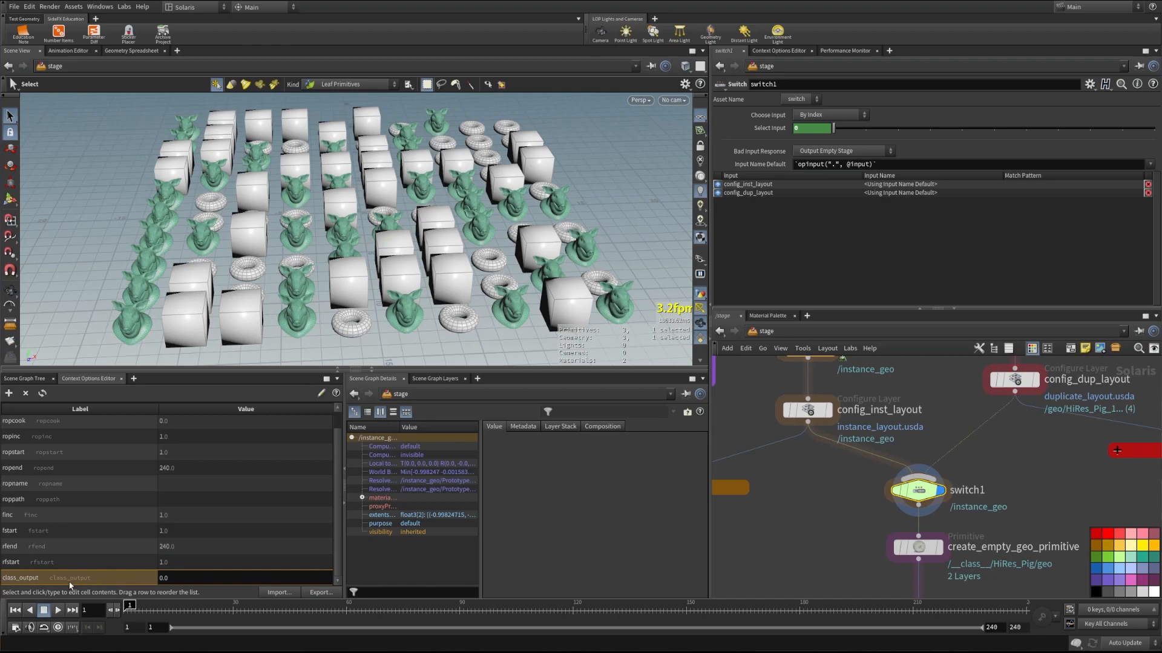
click(169, 577)
text(1)
key(Return)
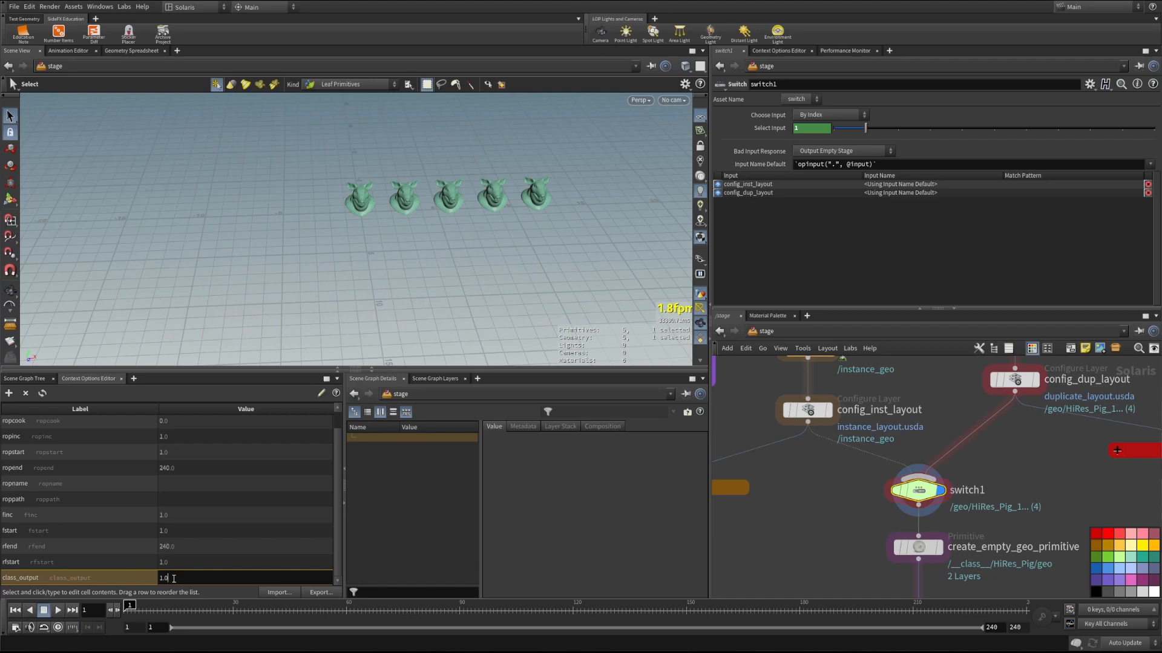
Set the class_output context option back to 0 and return to the scene graph tree.
key(BackSpace)
key(BackSpace)
text(0)
key(Return)
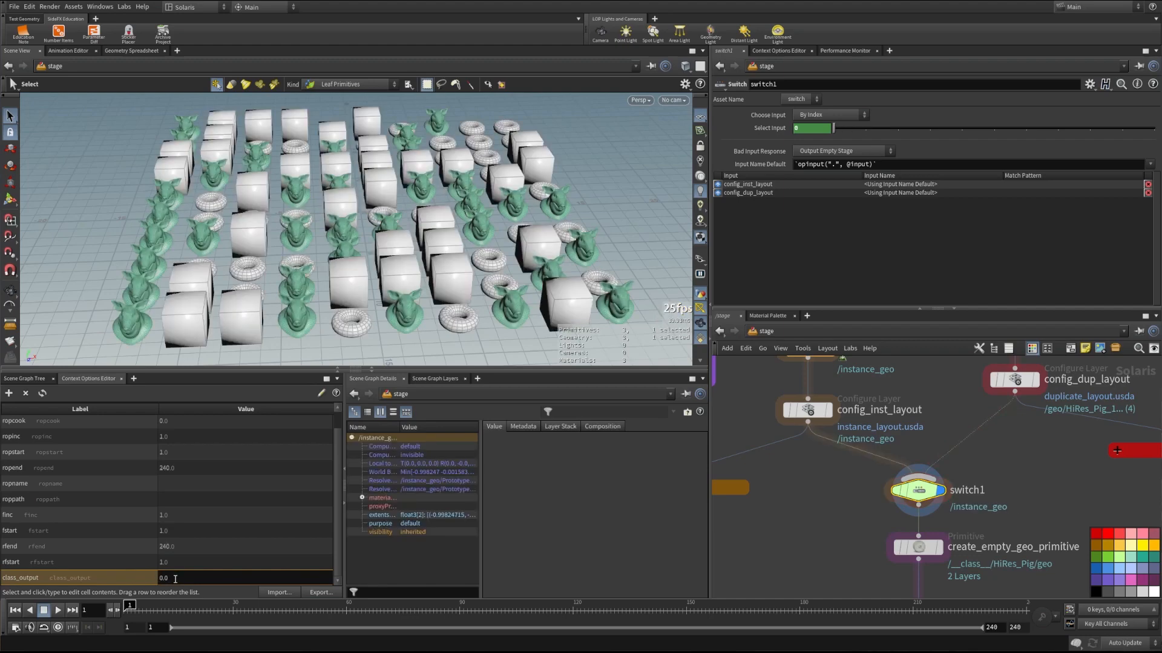
click(23, 379)
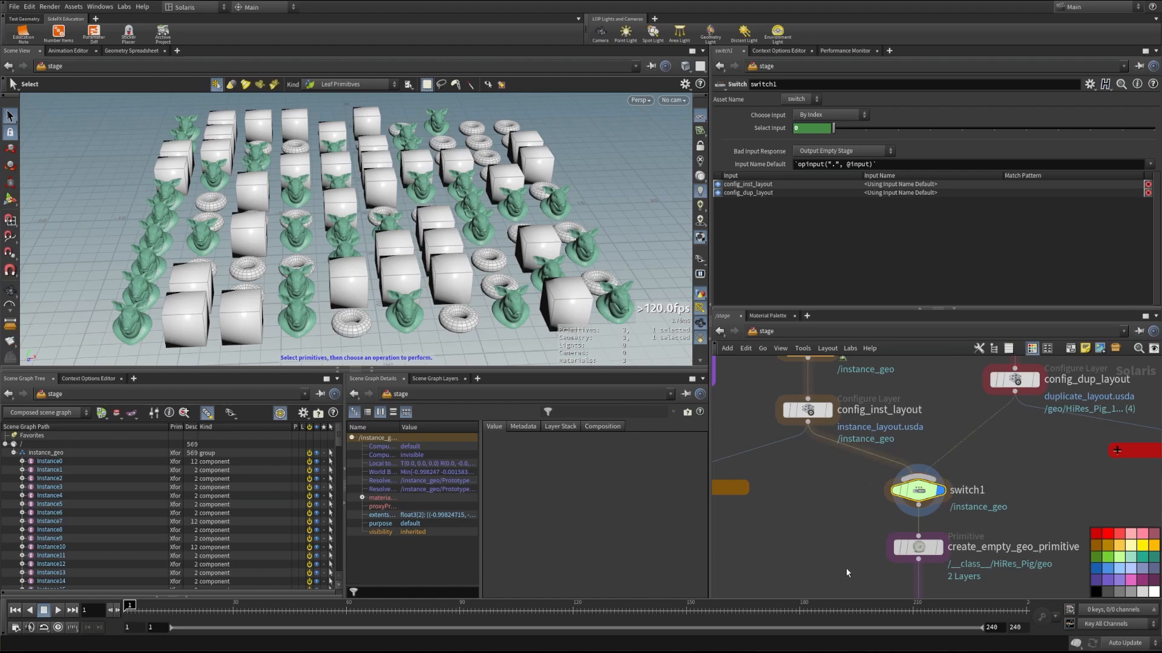
Display create_empty_geo_primitive and examine its primitive path and the geo primitive under __class__/HiRes_Pig.
middle_drag(847, 571, 823, 467)
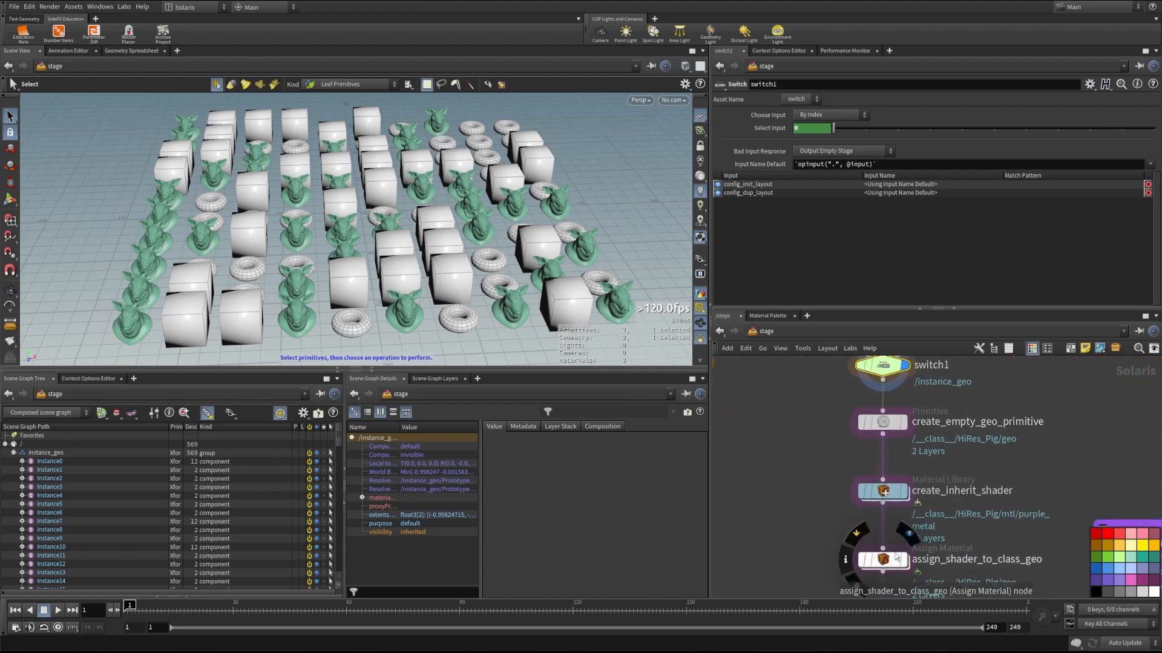
click(905, 423)
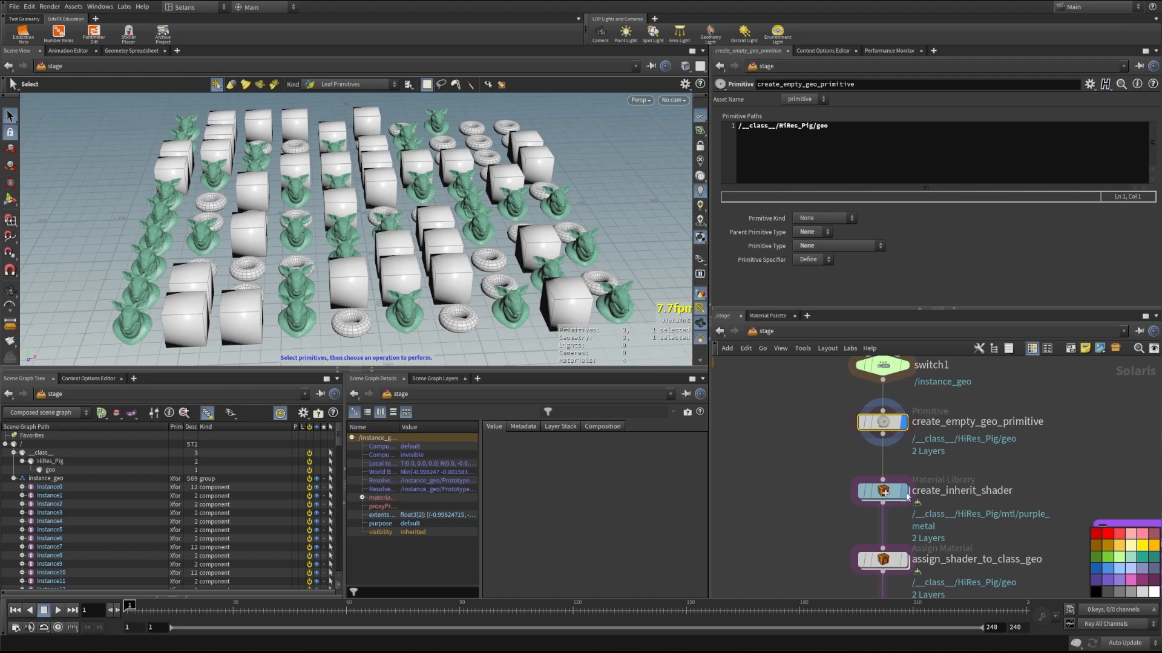
click(50, 470)
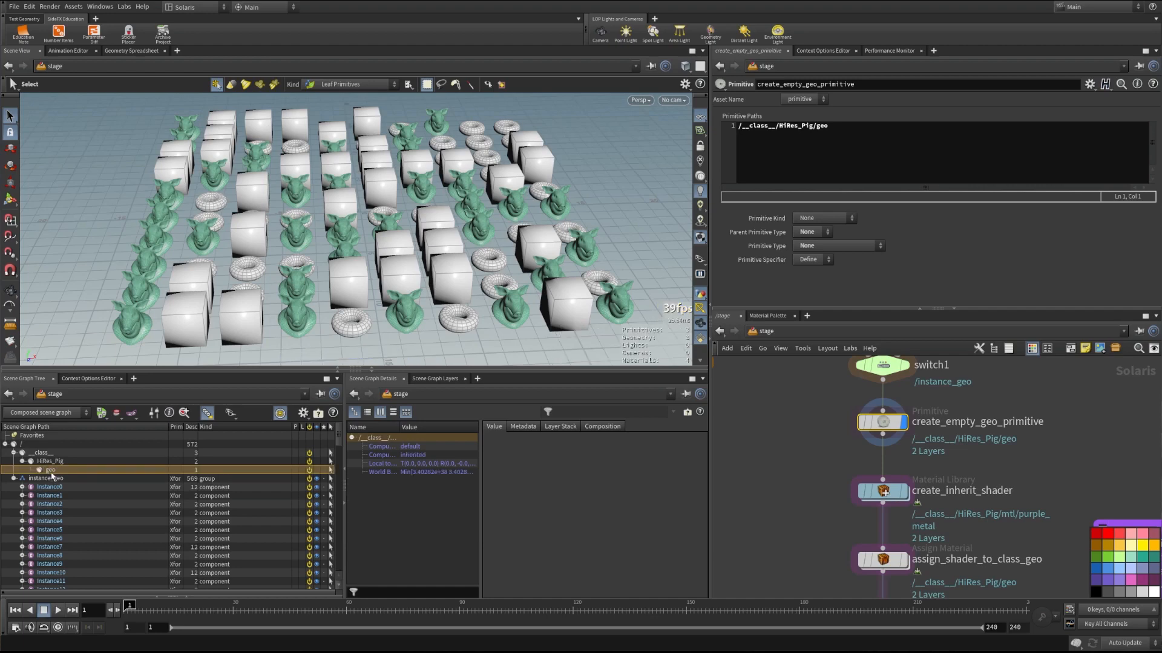
Find the HiRes_Pig prototype under instance_geo and examine its geo scope's material binding against the __class__ hierarchy.
scroll(67, 509, down, 20)
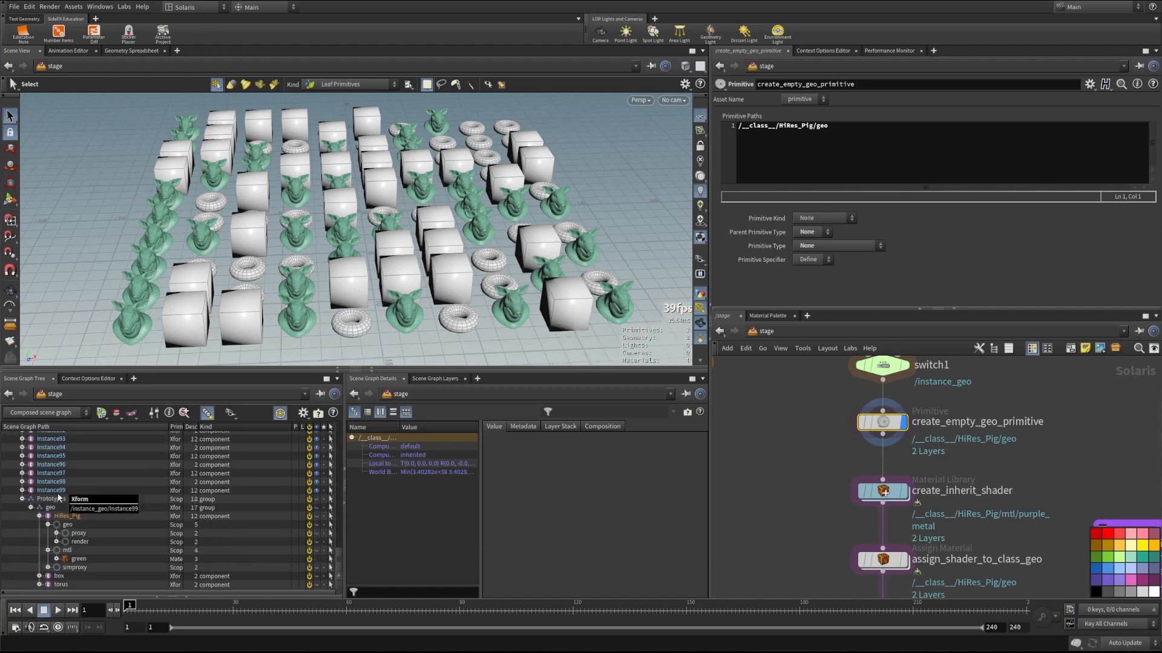
click(40, 516)
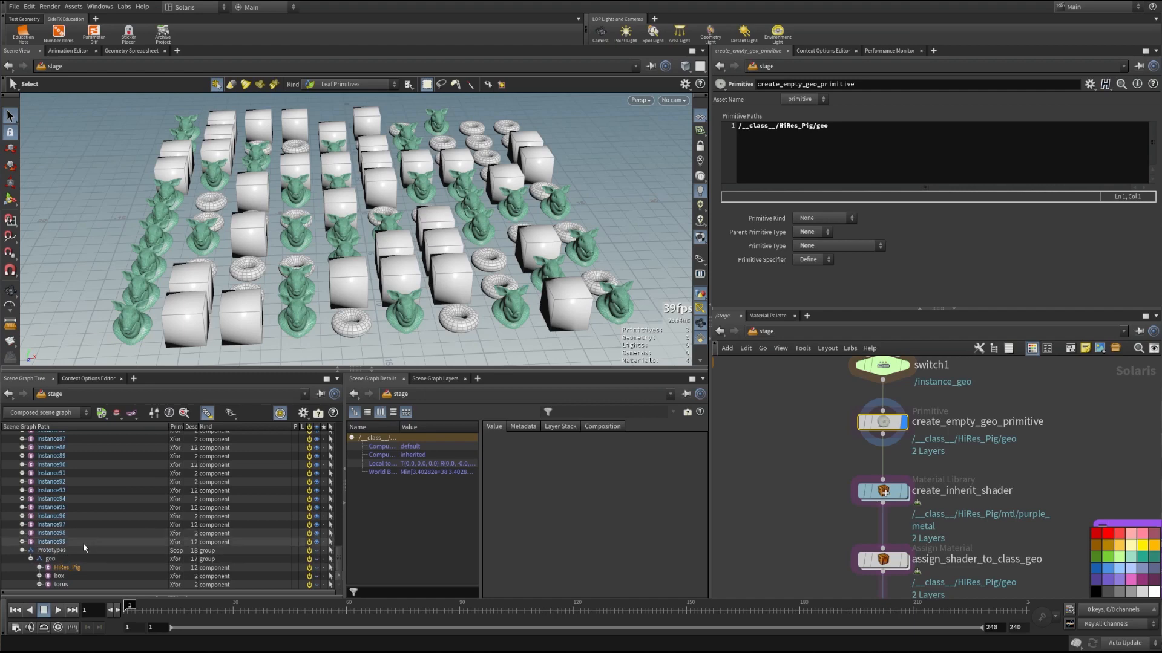
click(40, 568)
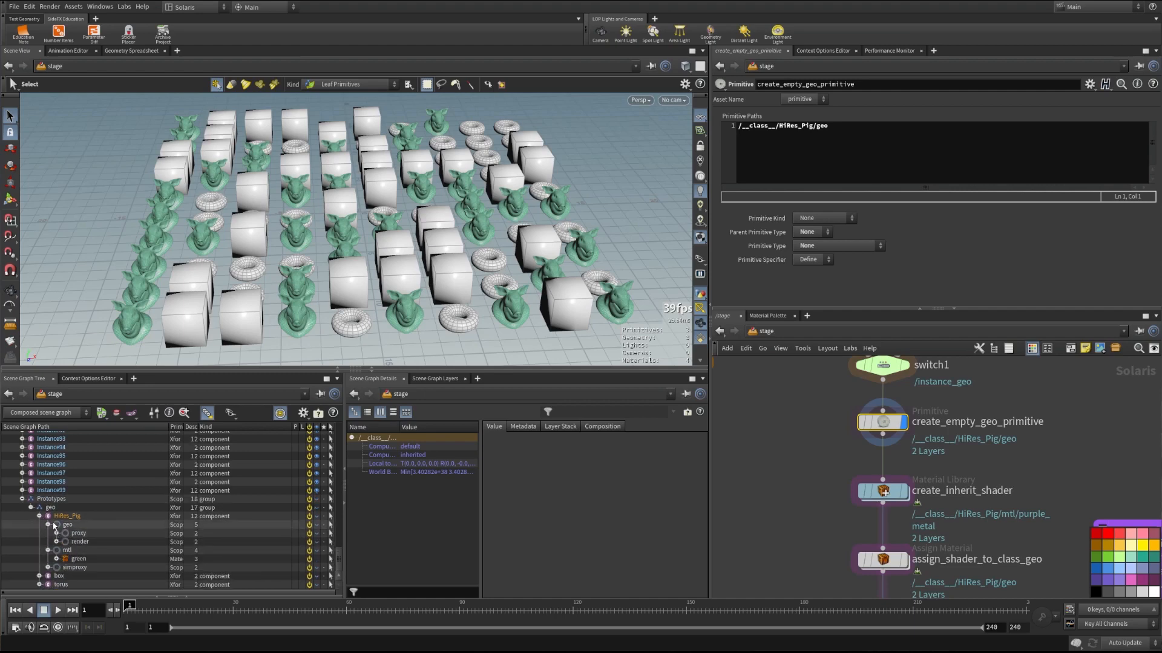
click(67, 527)
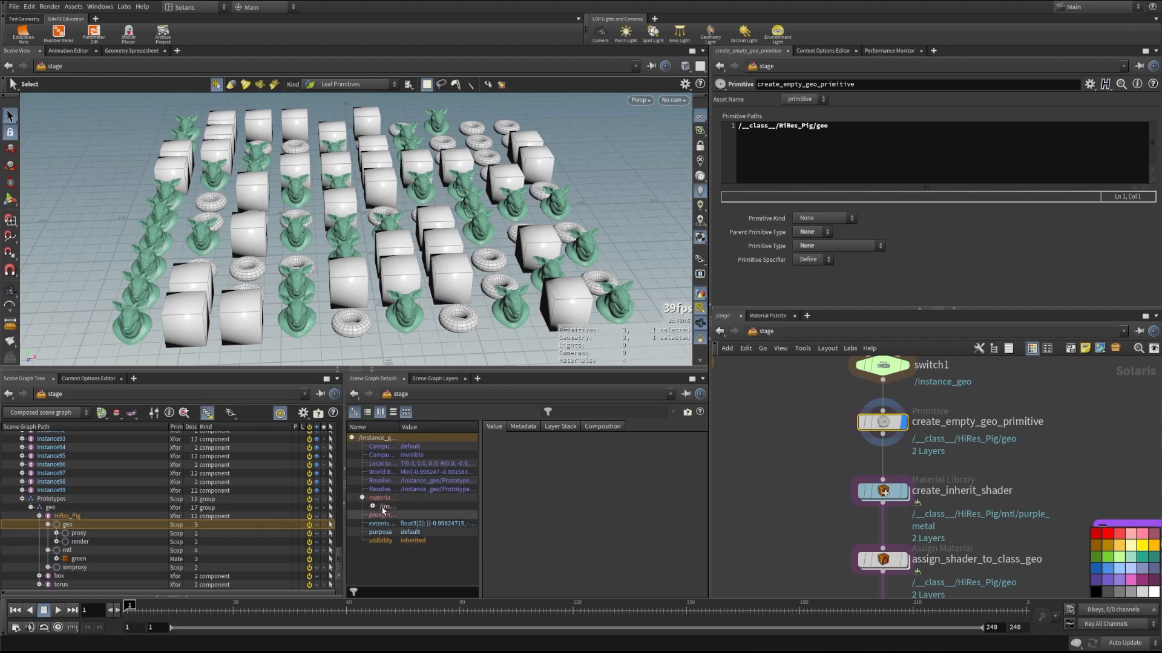
mouse_move(398, 427)
mouse_down()
mouse_move(428, 427)
mouse_move(403, 427)
mouse_up()
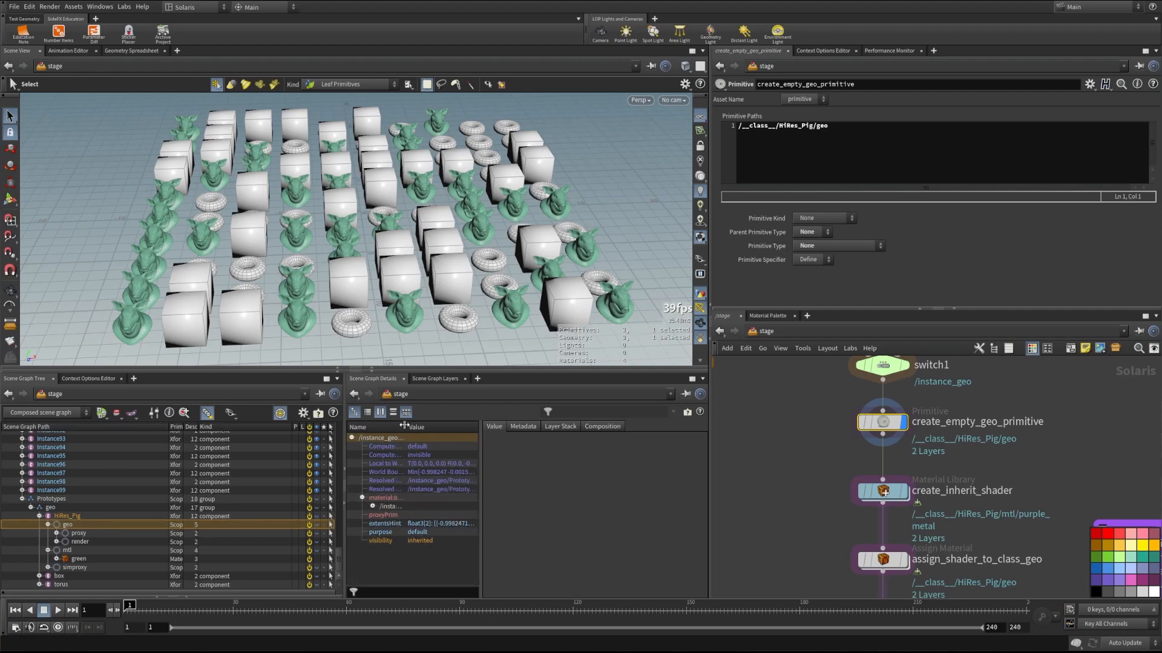
scroll(97, 524, up, 6)
scroll(97, 524, up, 15)
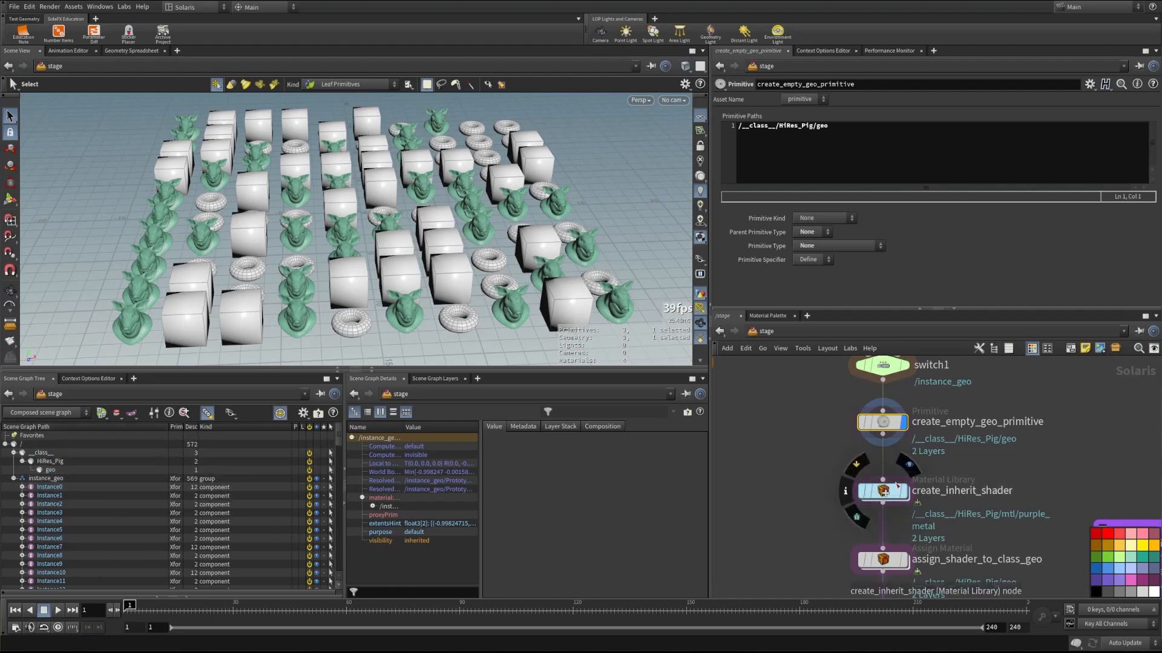
Display create_inherit_shader to examine its Material Path Prefix, and open its material network.
click(906, 495)
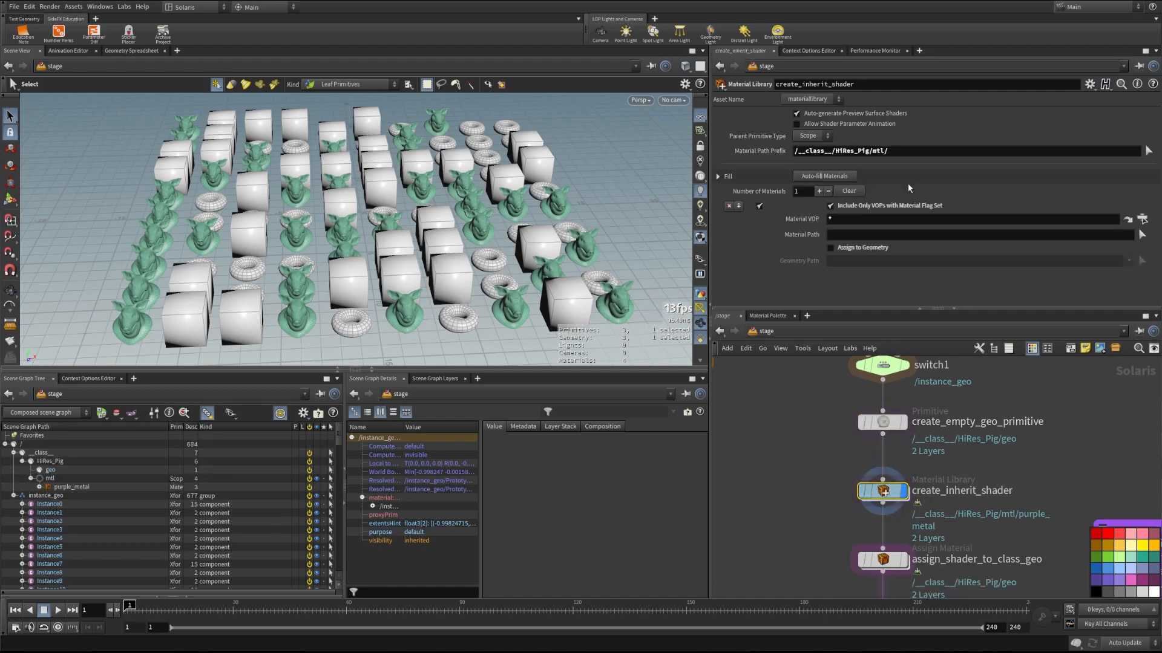
double_click(884, 491)
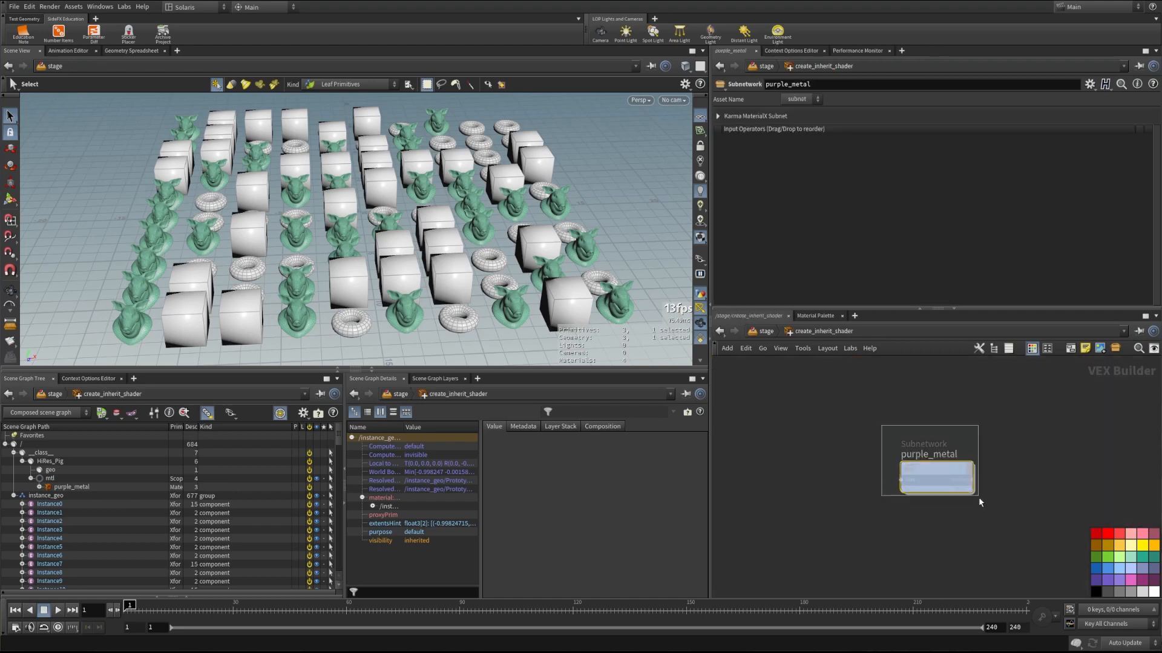
Look inside the purple_metal subnetwork at its standard surface shader, and return to the stage network.
mouse_move(945, 474)
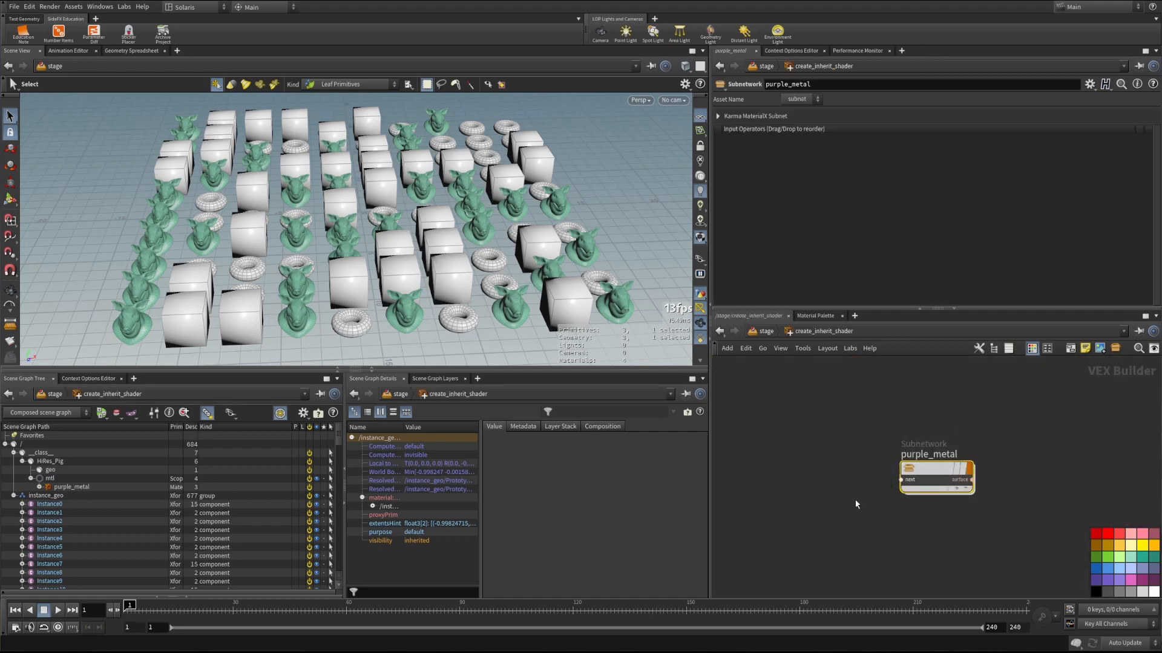
double_click(937, 473)
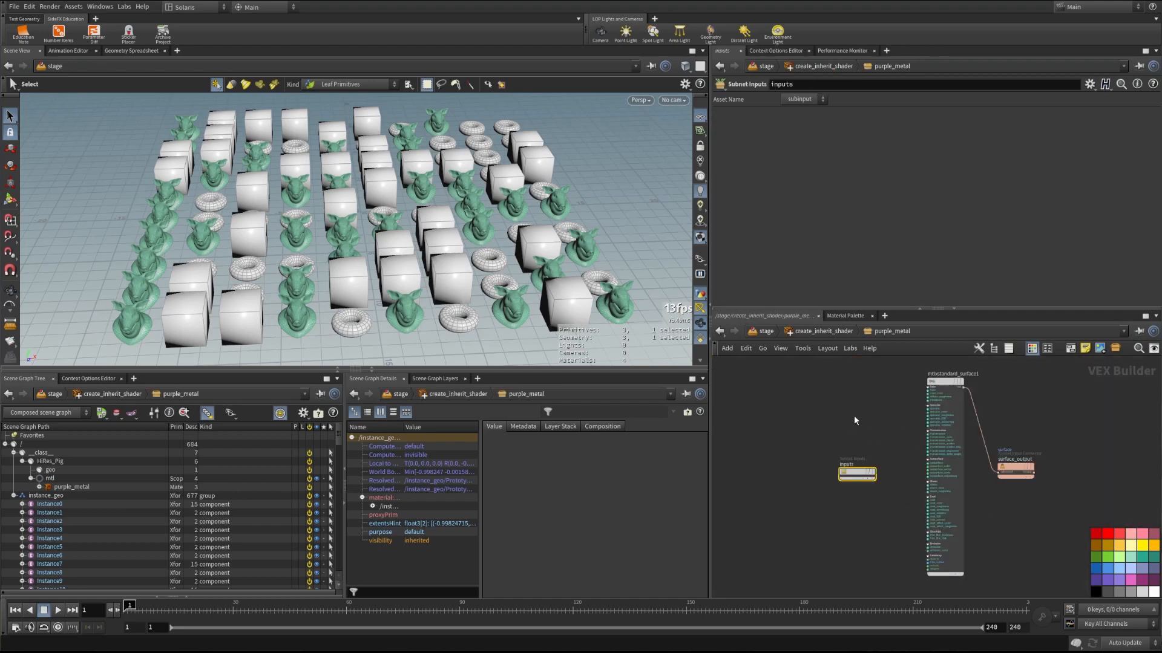
key(u)
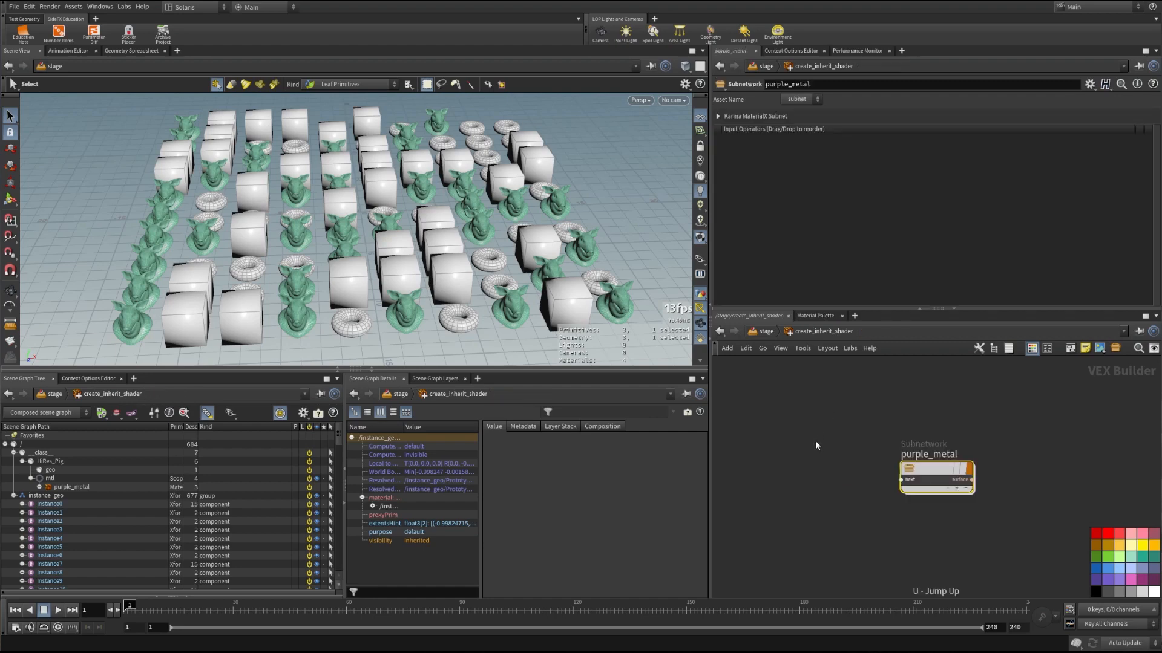
key(u)
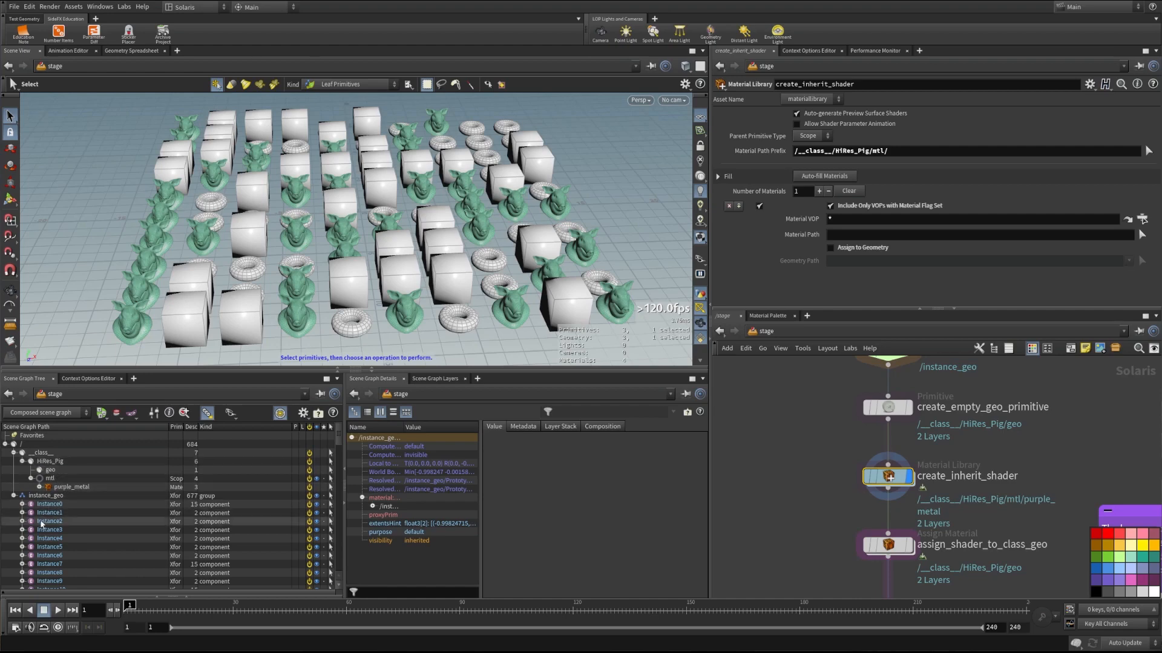
Examine the mtl scopes of the HiRes_Pig prototype and Instance95 for inherited materials, and collapse both hierarchies.
scroll(40, 528, down, 20)
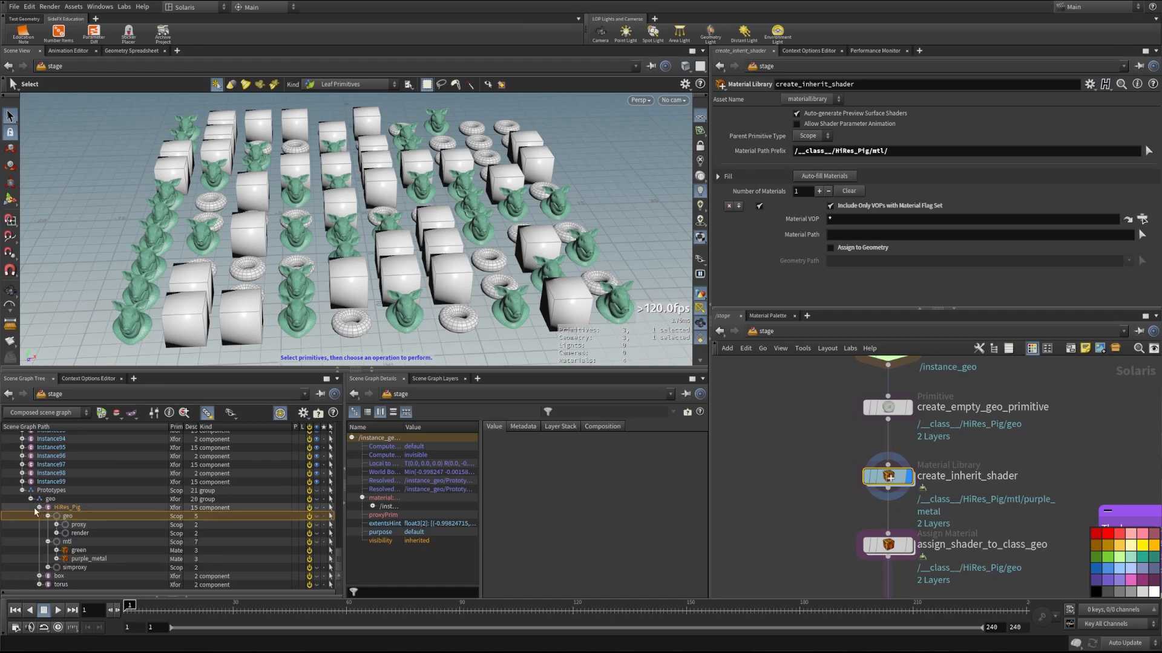
click(40, 508)
click(40, 567)
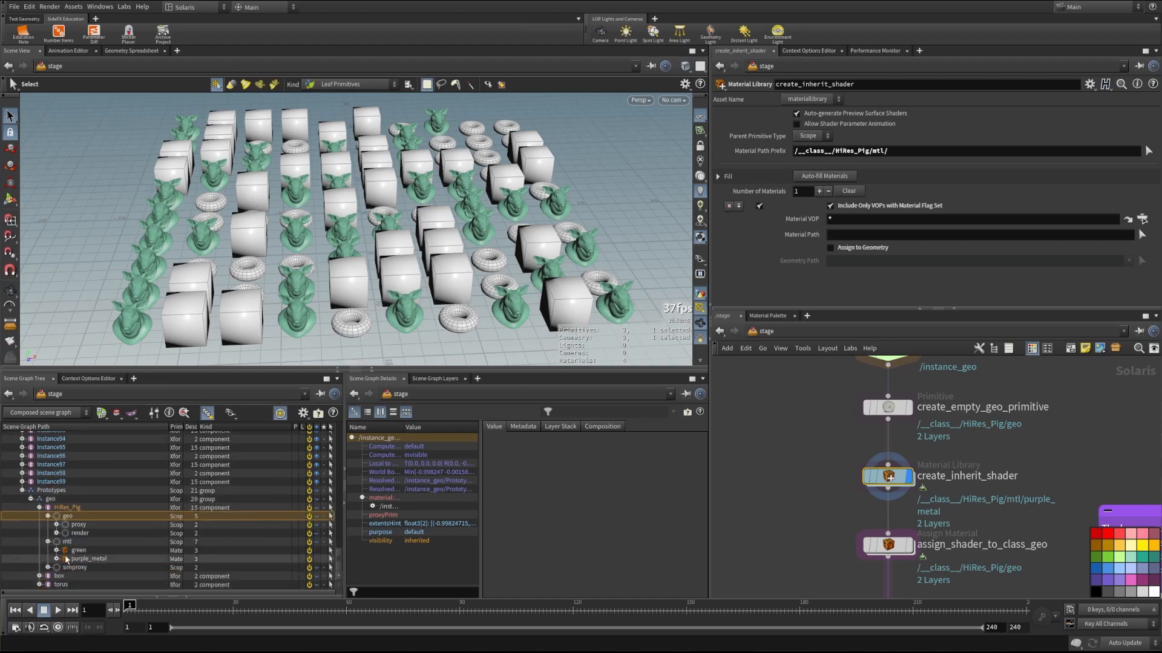
click(39, 507)
click(22, 507)
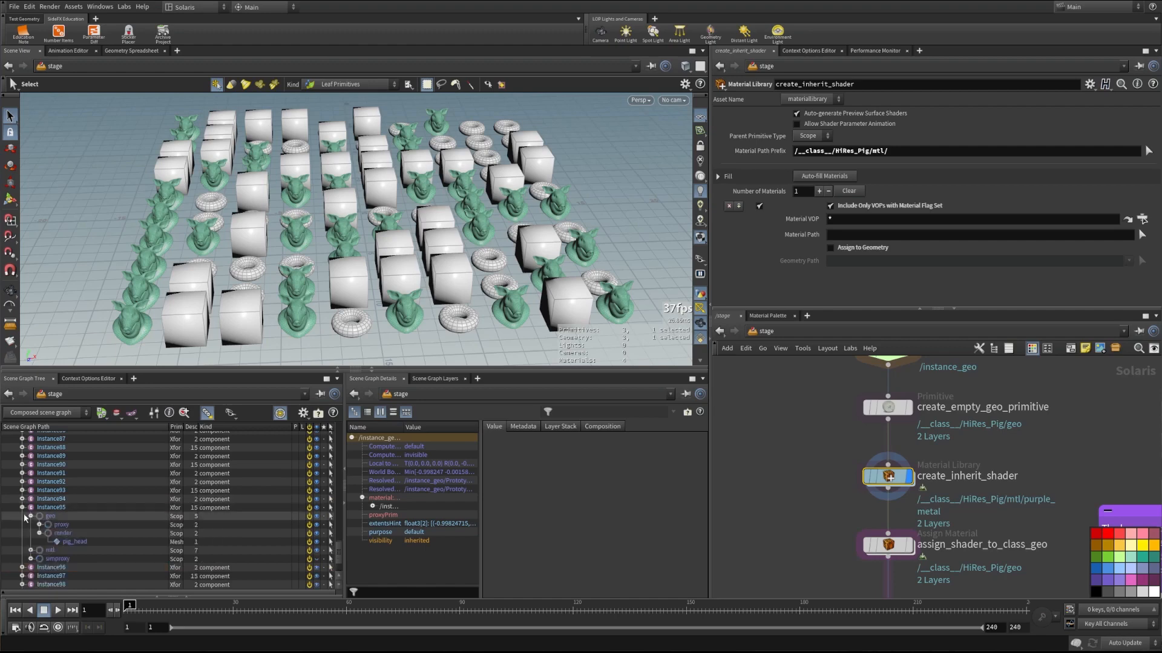
click(32, 550)
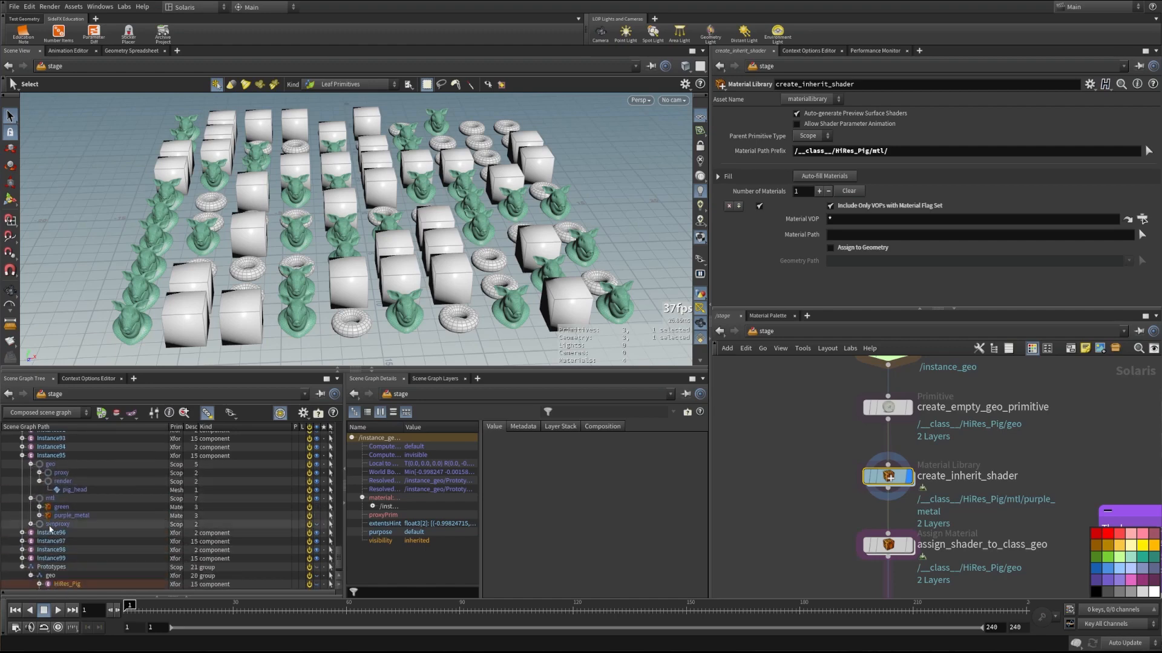
scroll(58, 519, down, 1)
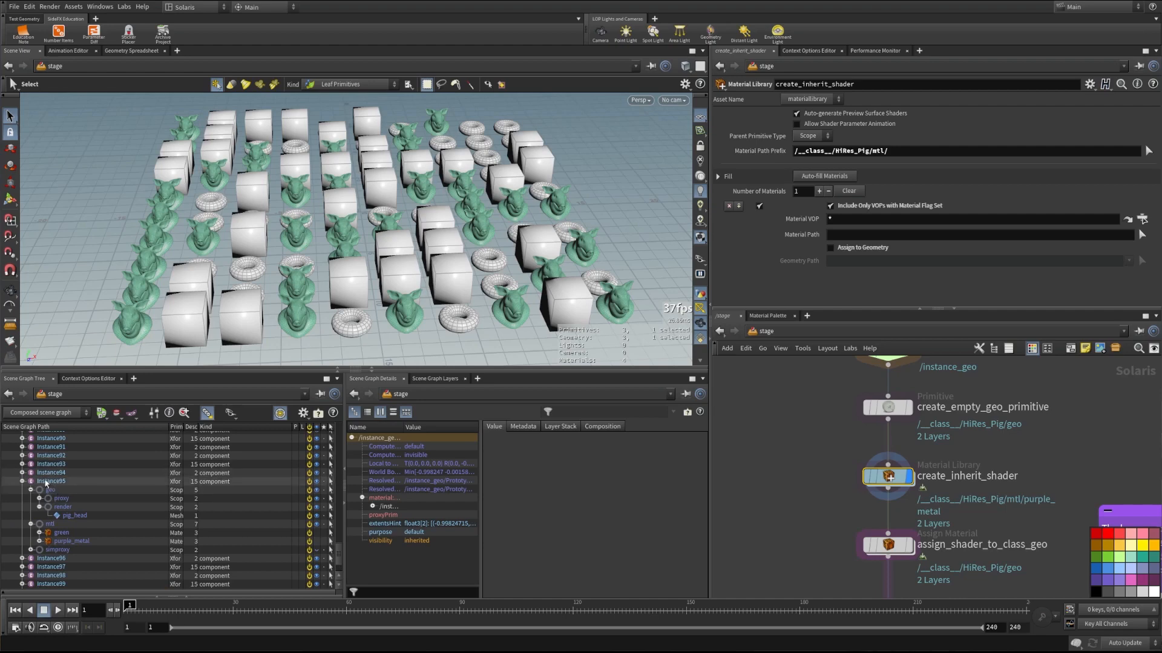
click(22, 481)
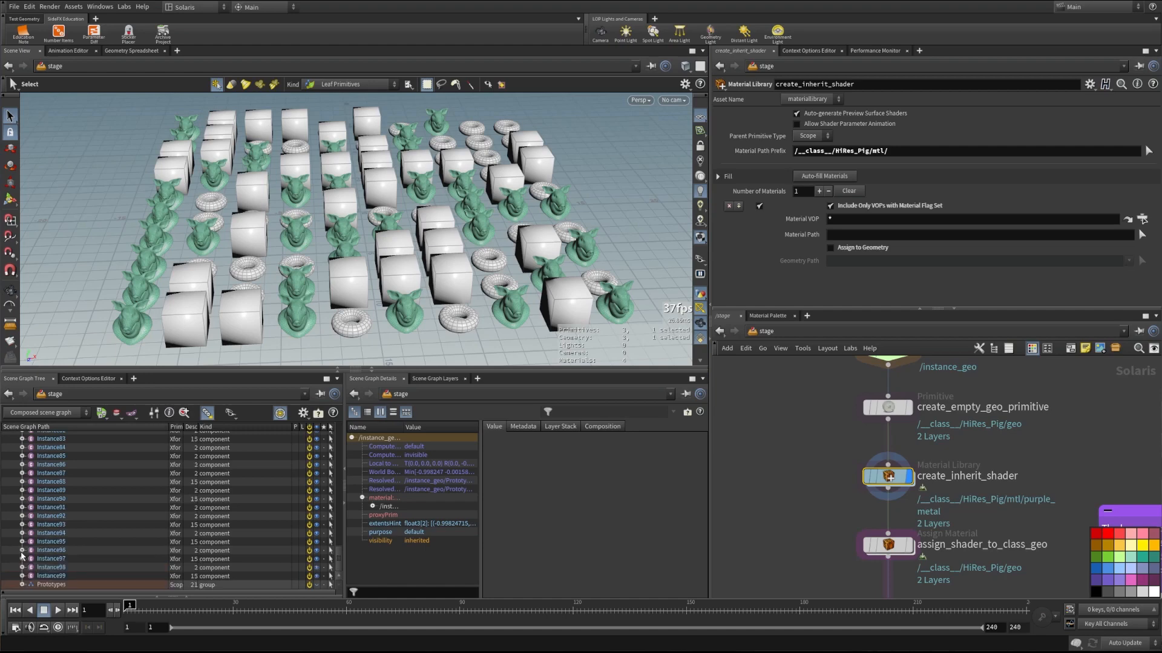
scroll(48, 484, up, 20)
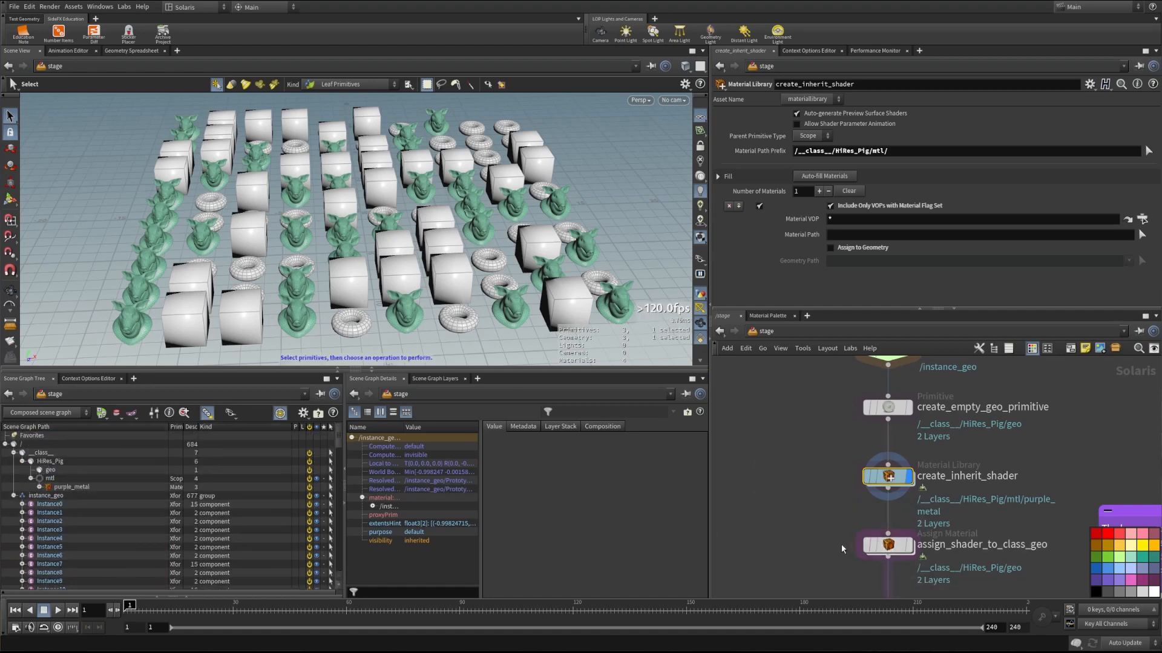
Display assign_shader_to_class_geo and examine the material binding on /__class__/HiRes_Pig/geo.
click(872, 544)
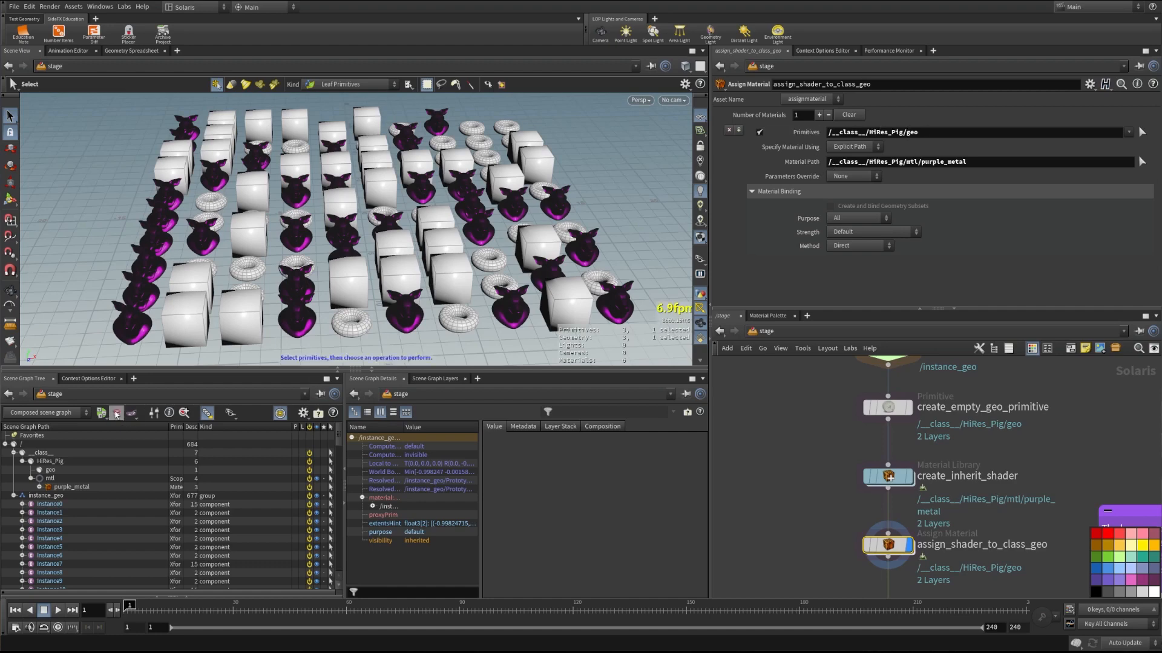
click(50, 470)
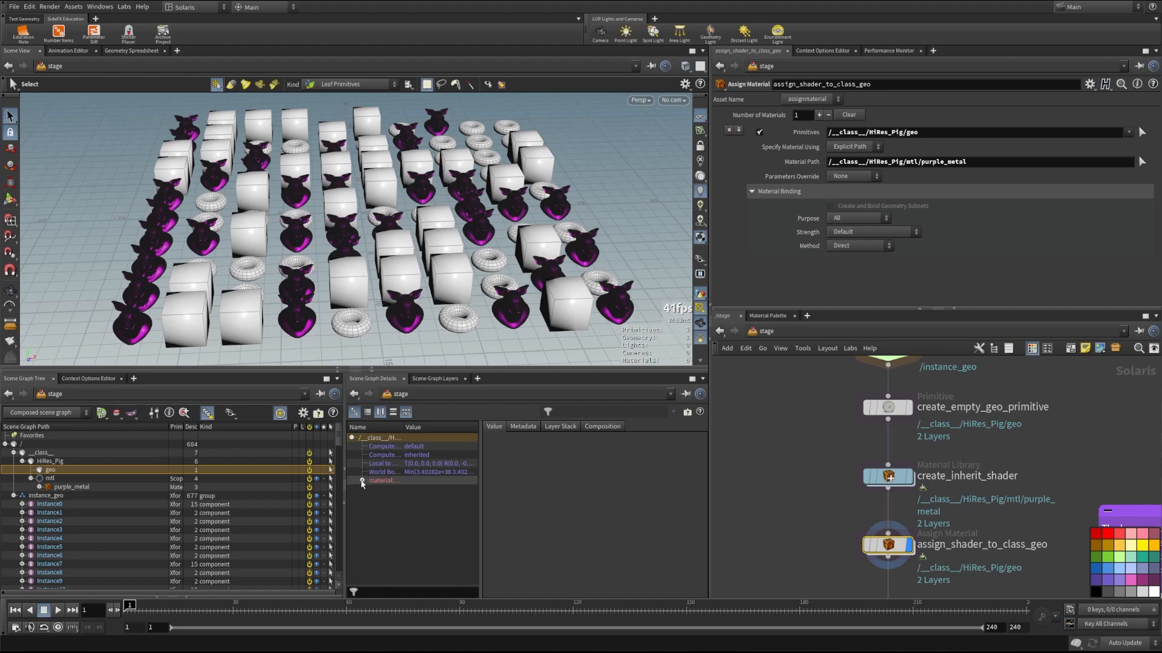
drag(403, 427, 437, 429)
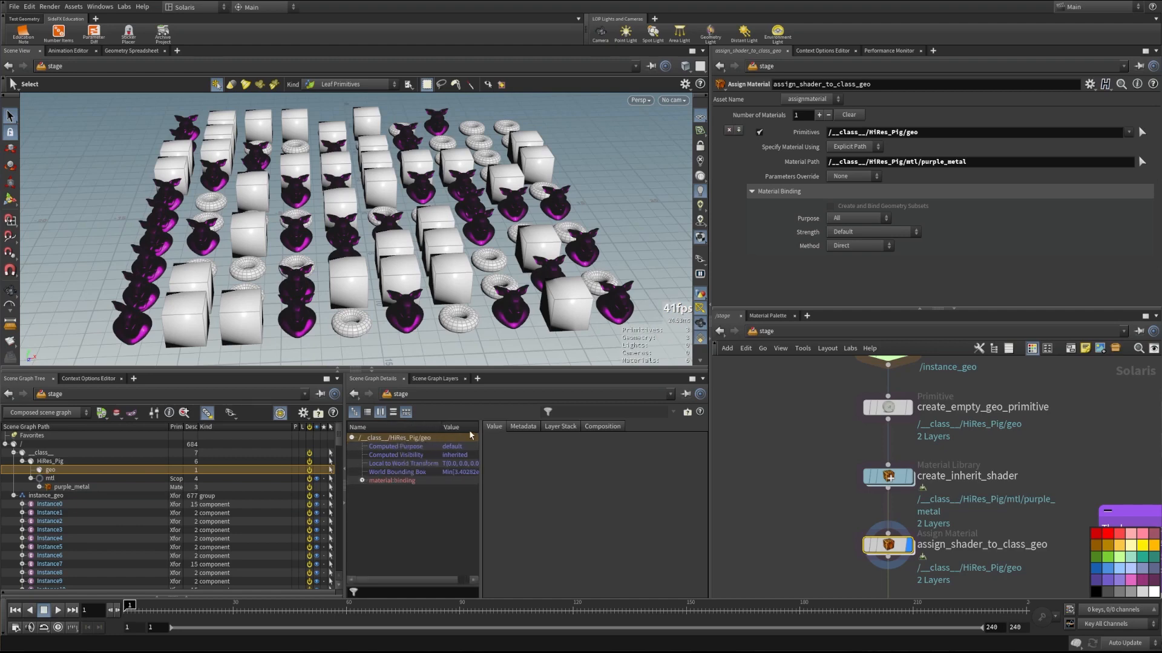
drag(482, 515, 504, 514)
click(395, 481)
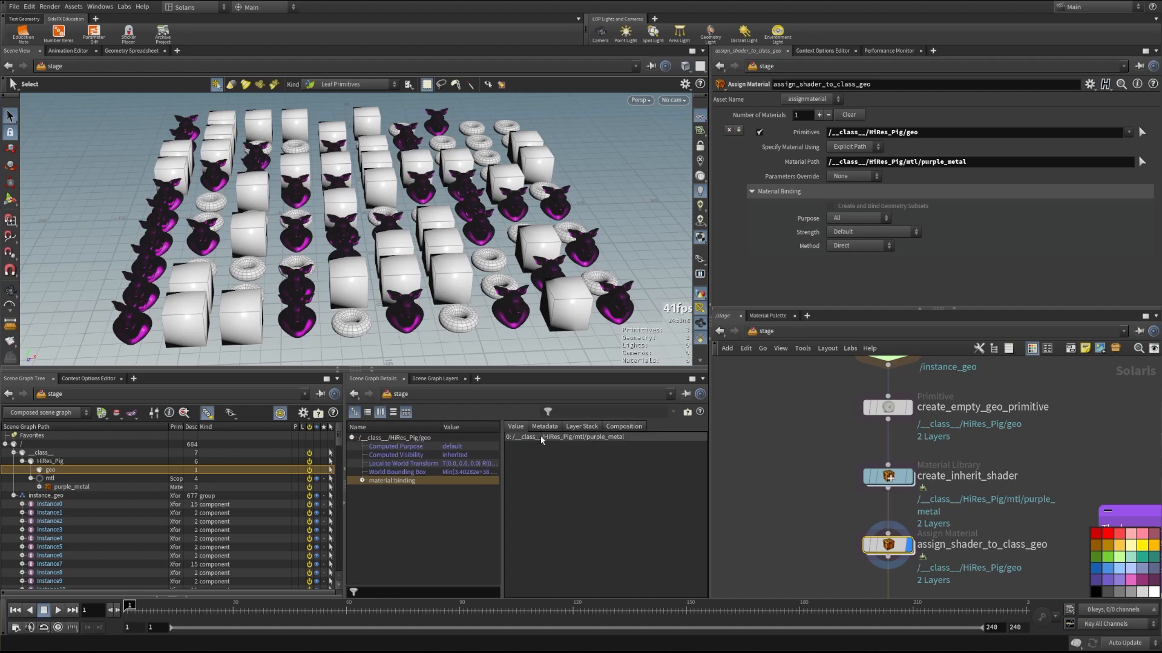
Display add_sphere_to_class and examine the sphere primitive under the class geo scope and on the instanced pigs.
middle_drag(808, 542, 825, 429)
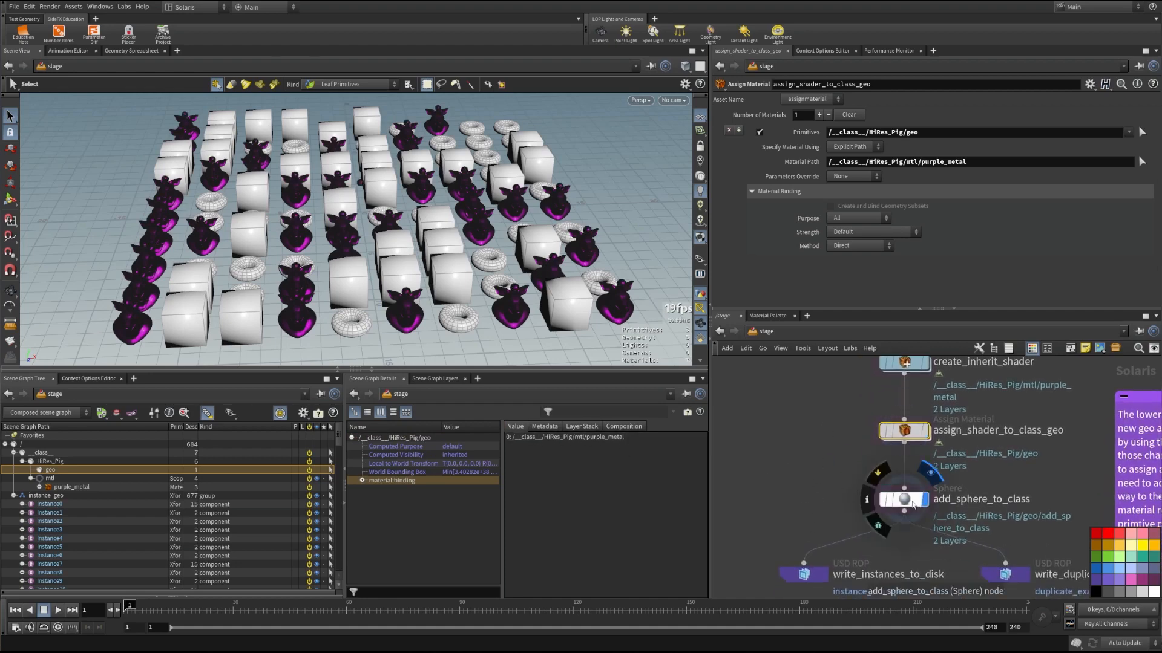
click(910, 501)
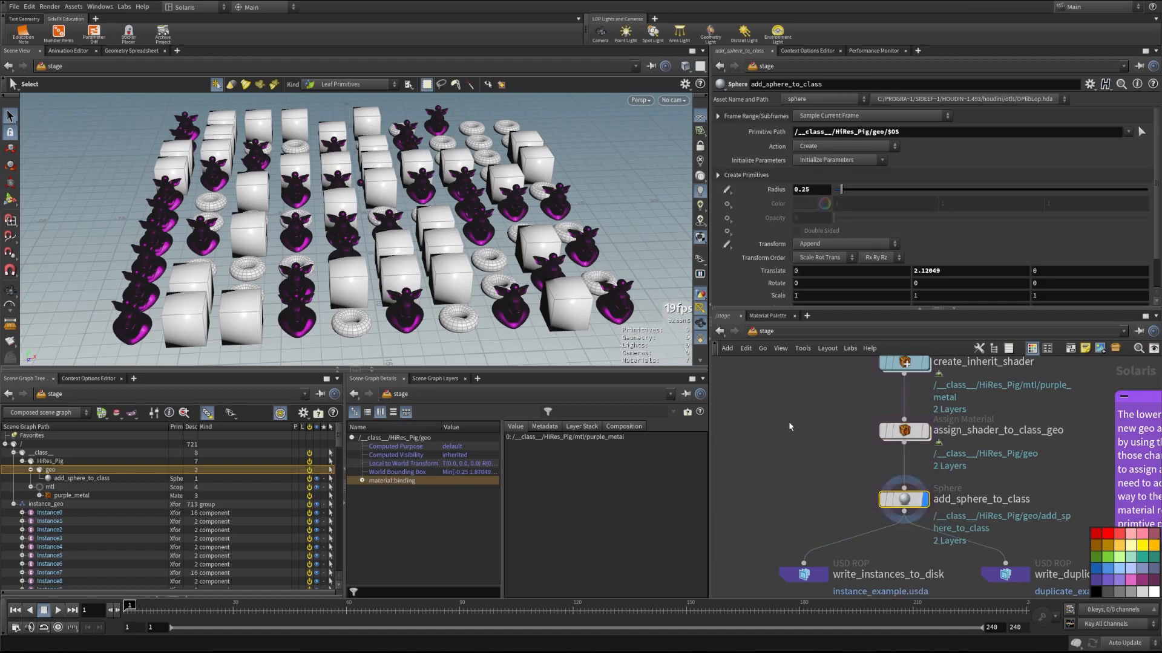
scroll(472, 283, up, 3)
alt+drag(475, 287, 609, 292)
scroll(608, 293, up, 3)
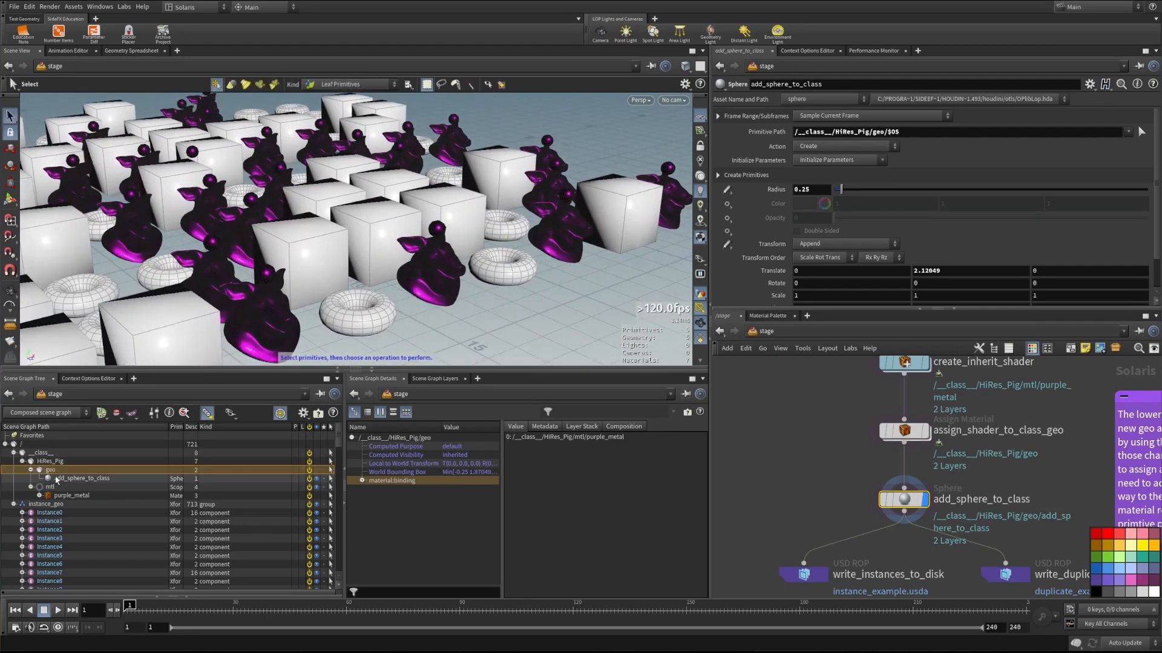
click(82, 478)
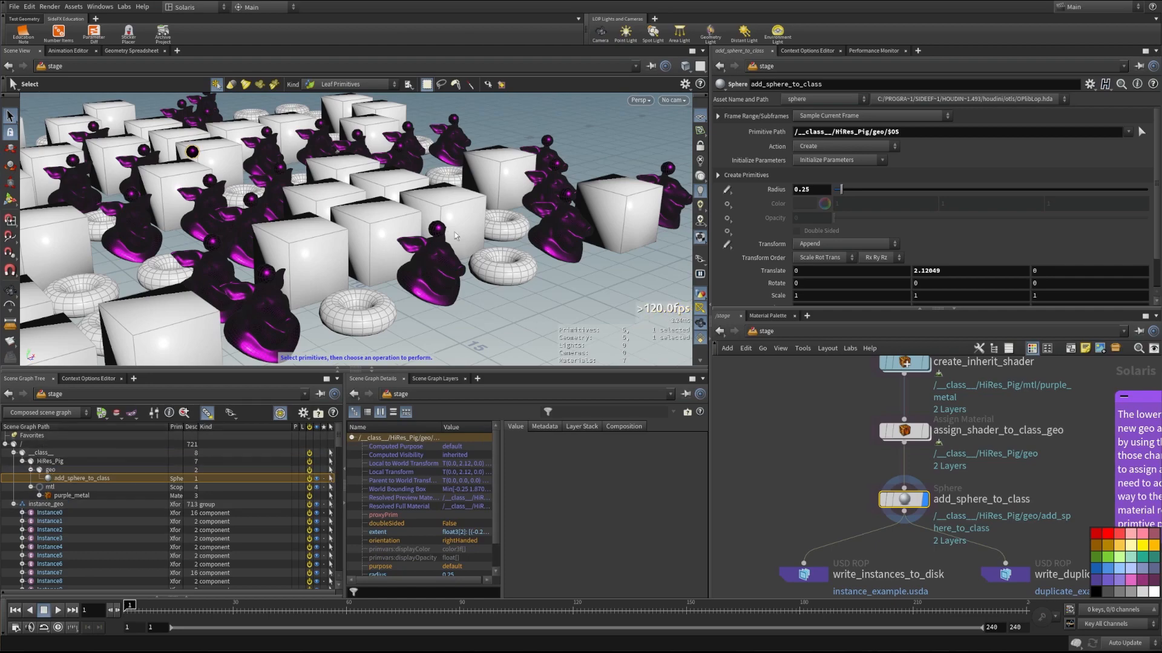
alt+drag(456, 234, 425, 232)
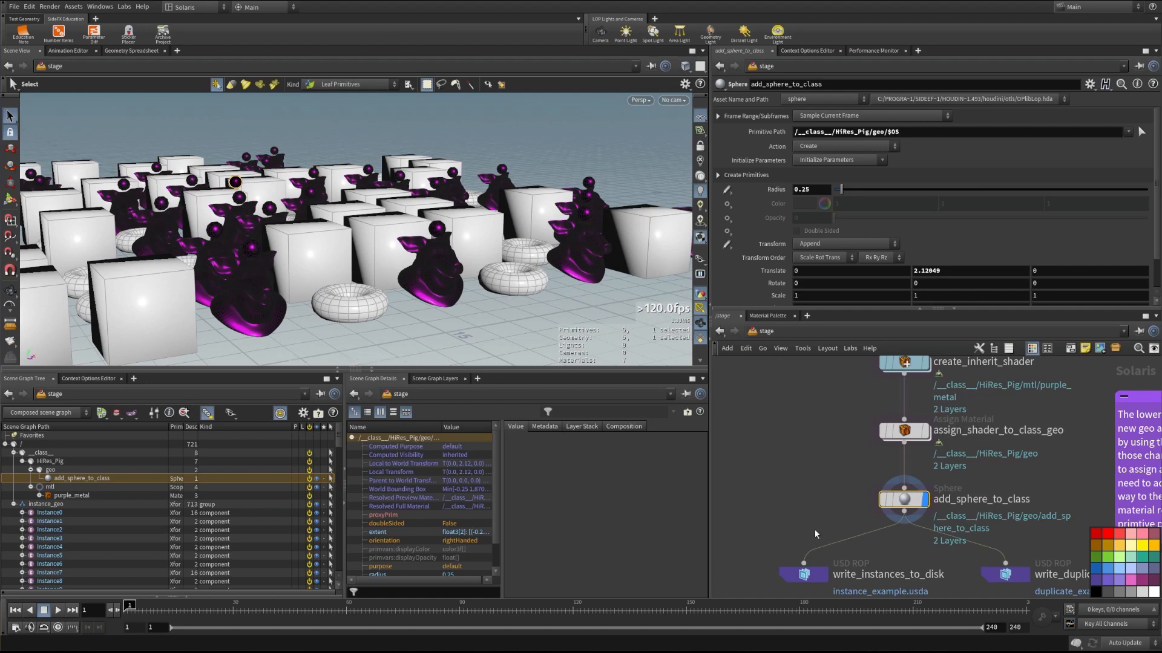
Save the instanced scene to disk as instance_example.usda with the write_instances_to_disk USD ROP.
click(803, 574)
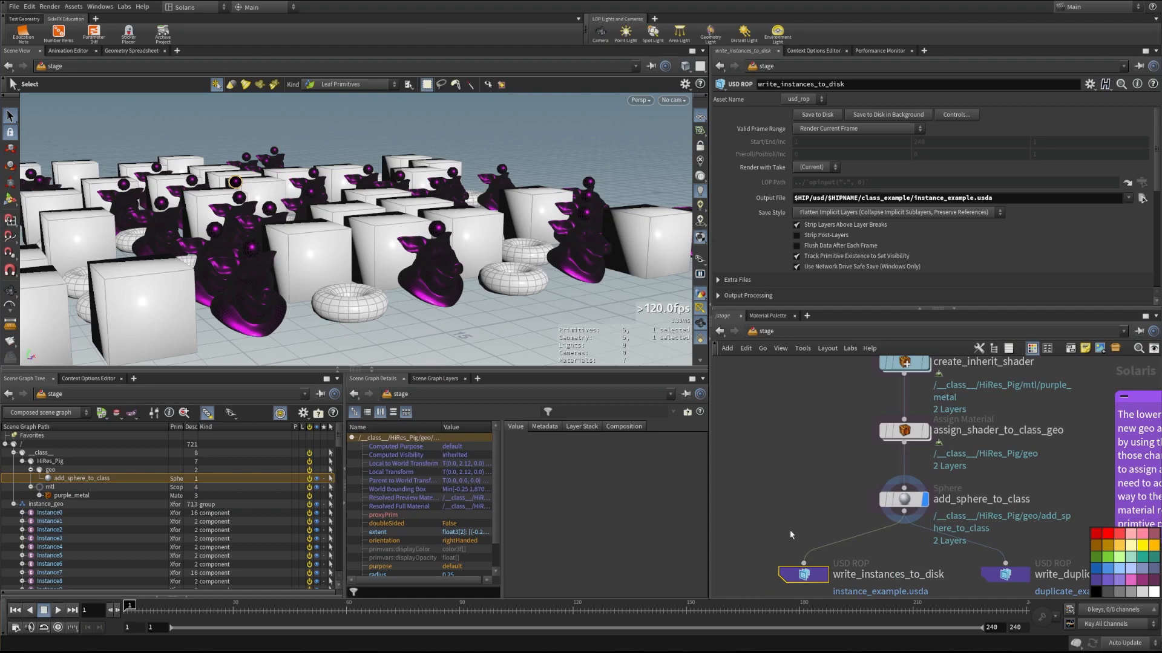
middle_drag(794, 528, 772, 470)
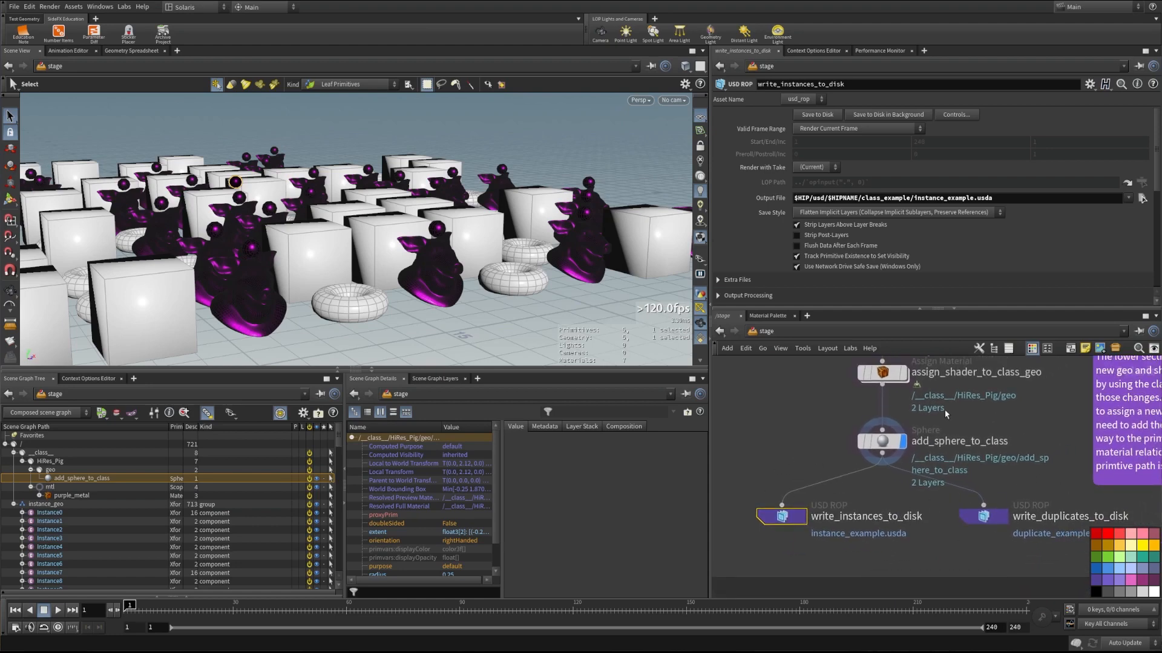
mouse_move(945, 407)
middle_down()
mouse_move(909, 587)
mouse_move(947, 555)
mouse_move(937, 534)
mouse_move(958, 388)
middle_up()
middle_drag(973, 536, 989, 366)
middle_drag(972, 490, 995, 373)
scroll(781, 452, down, 3)
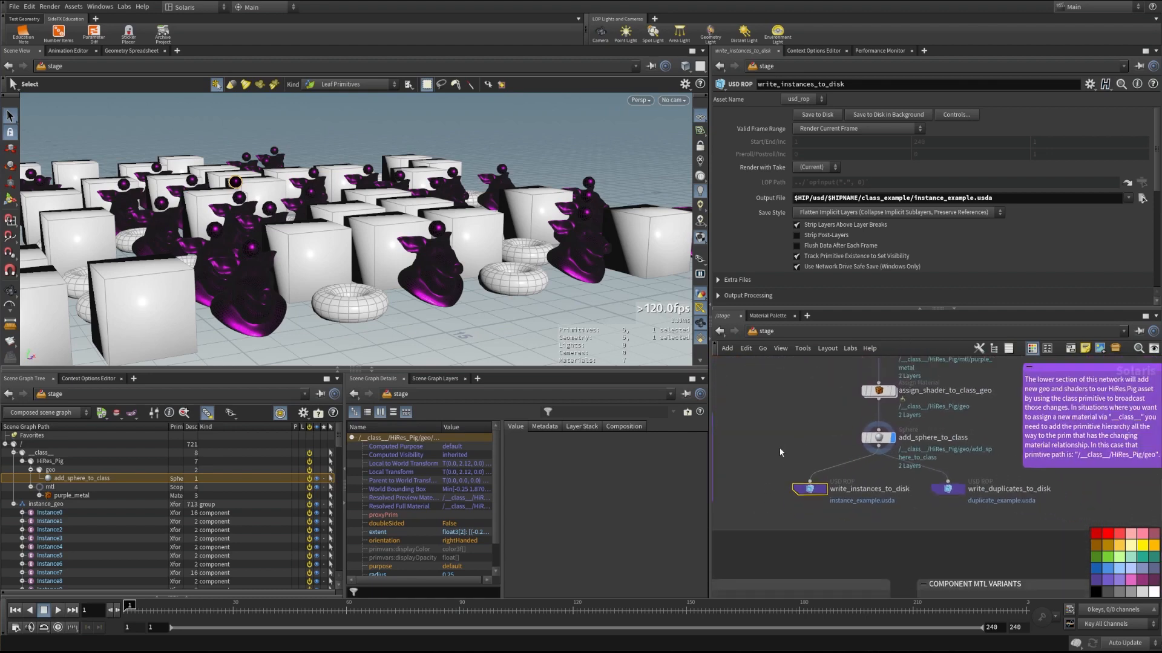
middle_drag(799, 430, 814, 524)
scroll(820, 506, down, 3)
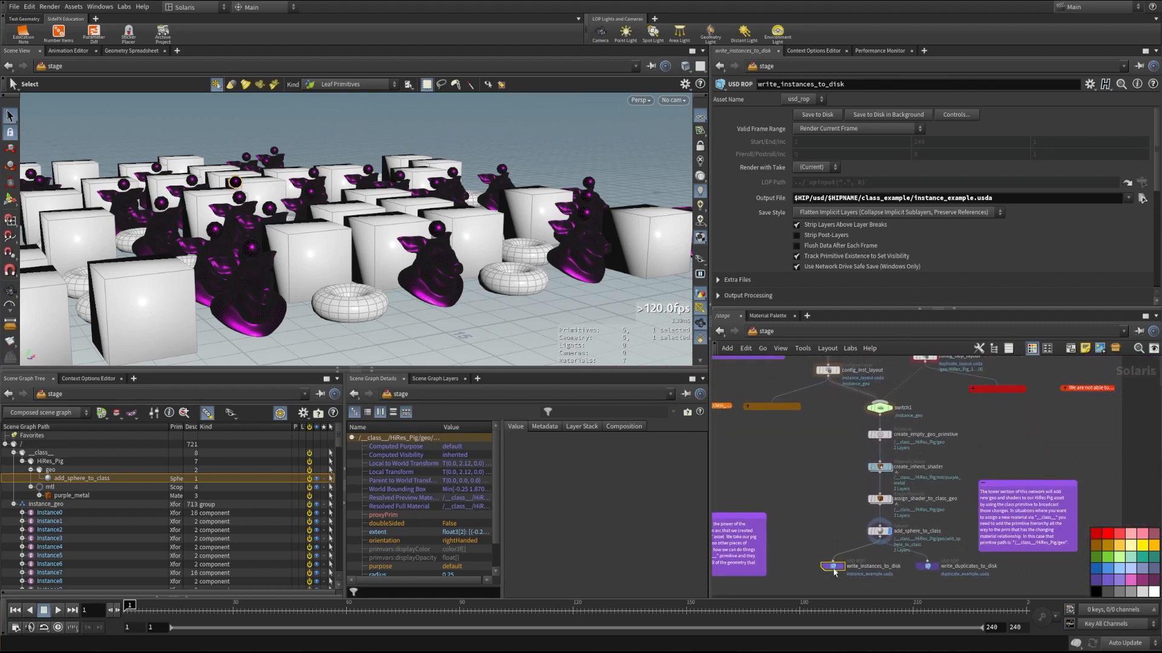
click(808, 115)
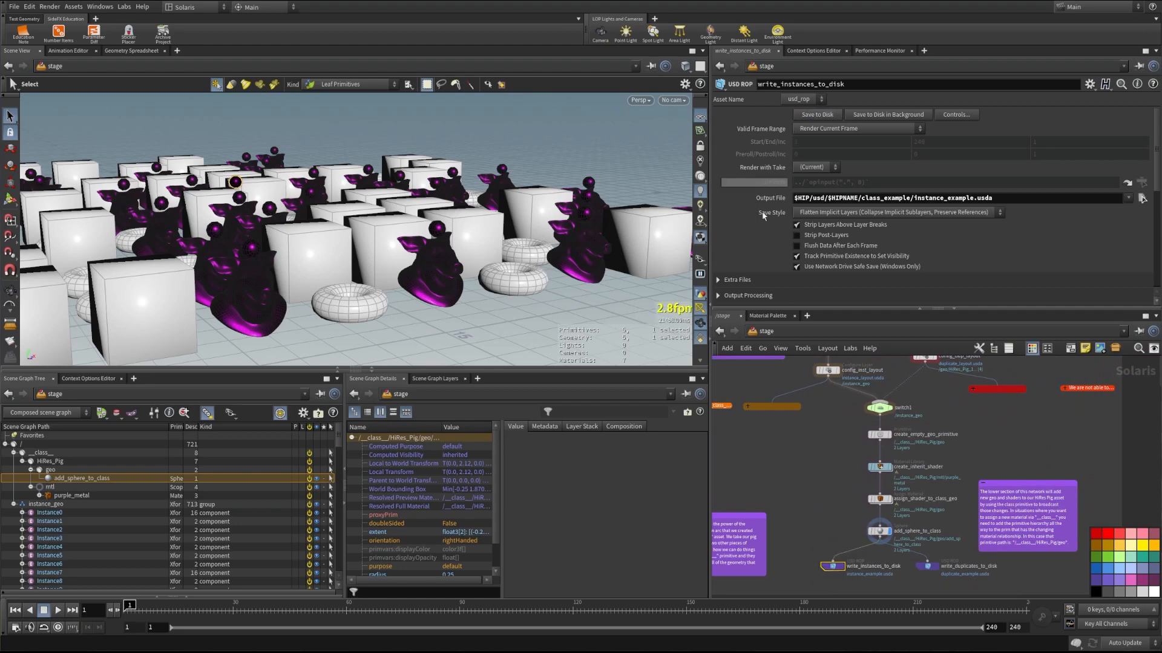
Compare the class_output context option on the write_instances_to_disk and write_duplicates_to_disk nodes.
scroll(750, 238, down, 5)
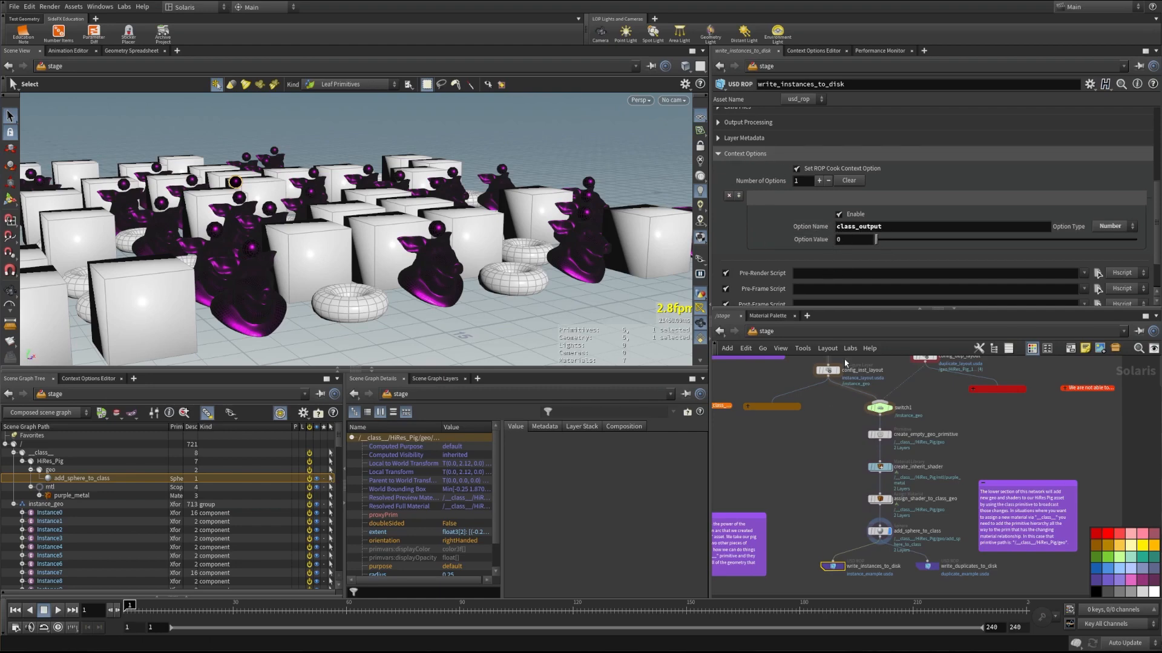
mouse_move(894, 406)
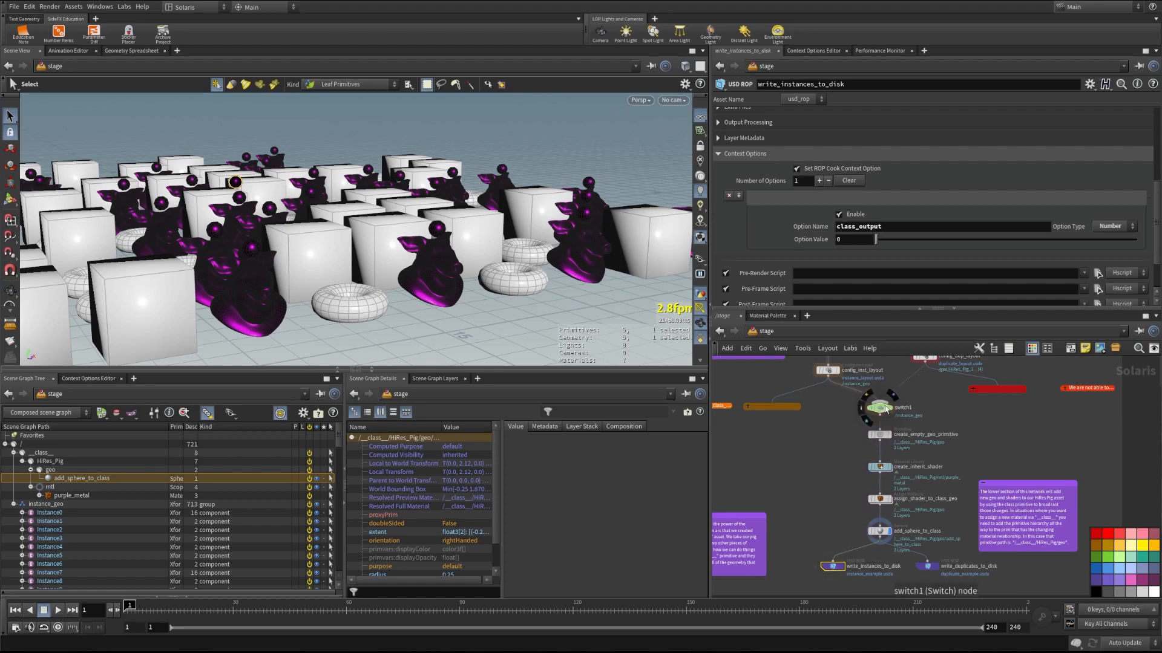
click(929, 566)
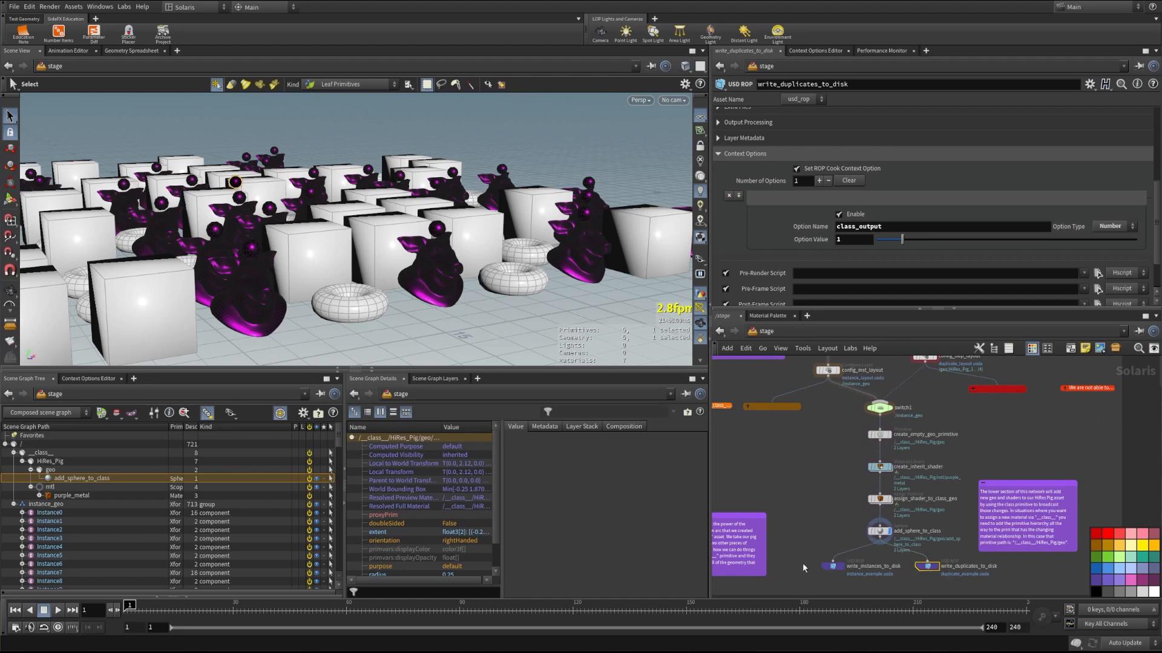
click(832, 567)
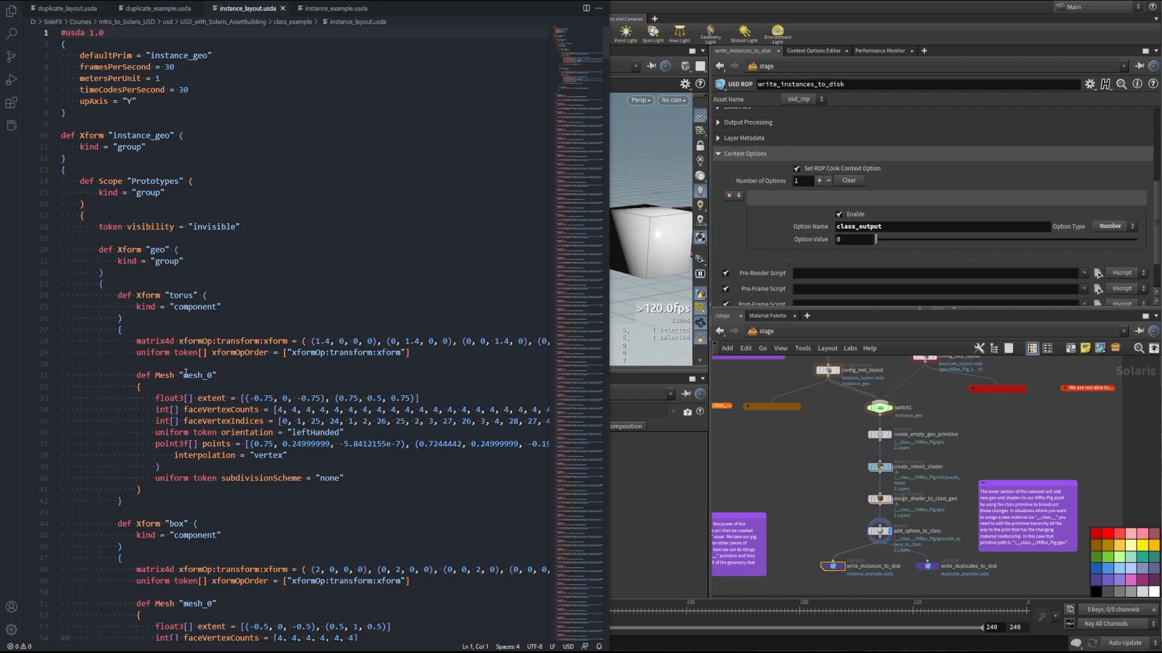
Switch to the code editor and examine the box and HiRes_Pig prototype definitions in instance_layout.usda, including the pig's asset reference.
drag(108, 523, 199, 524)
scroll(181, 544, down, 5)
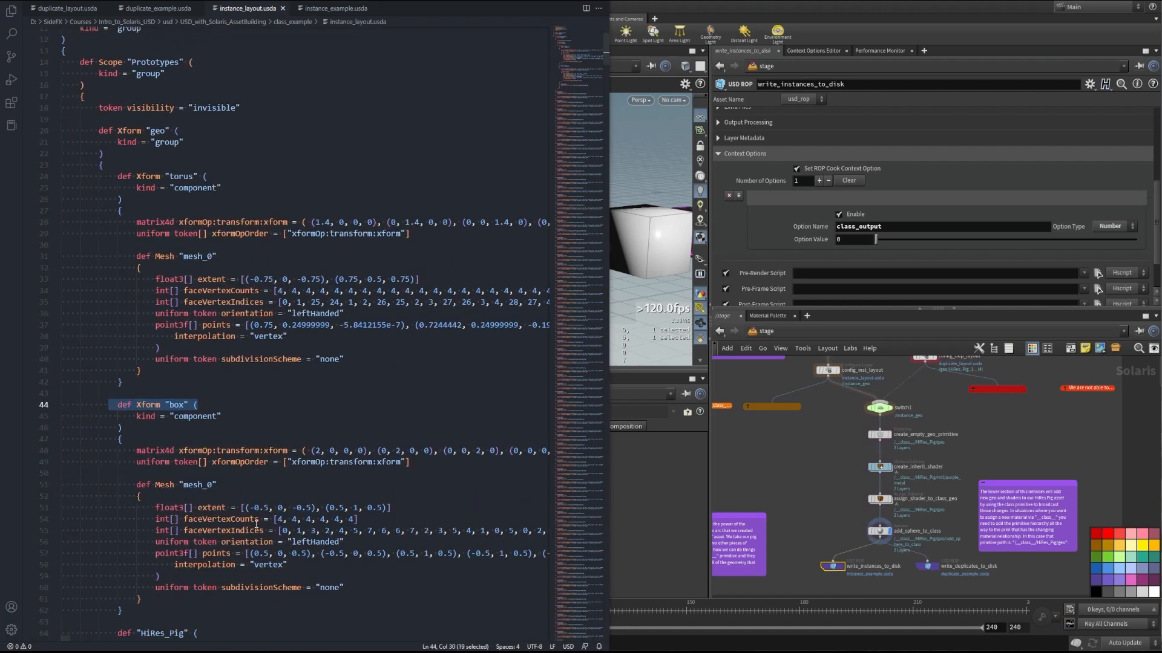
drag(112, 490, 216, 491)
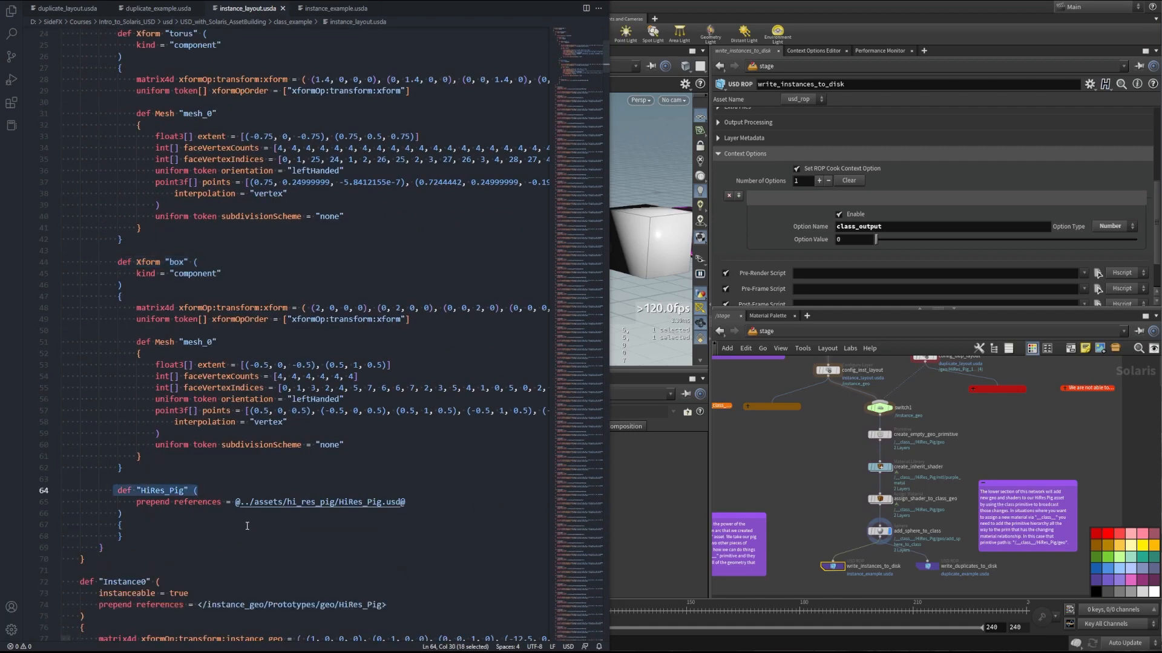
drag(136, 502, 420, 505)
click(424, 505)
click(404, 547)
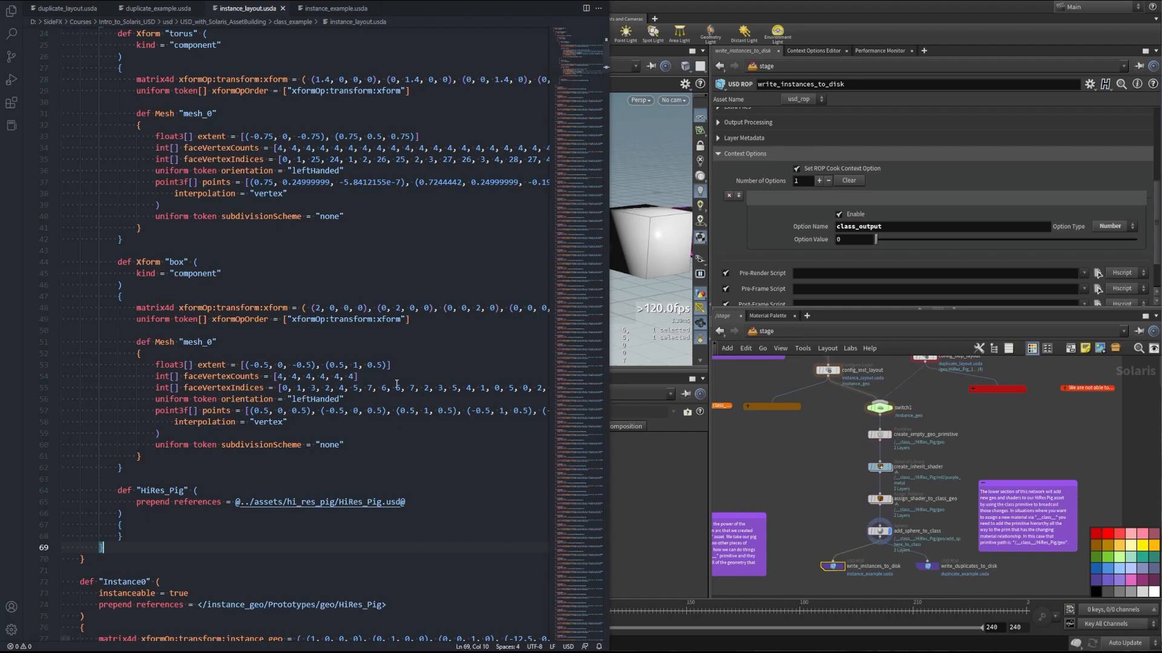
Look through the instanceable prims in instance_layout.usda and their references to the prototypes.
scroll(312, 462, down, 2)
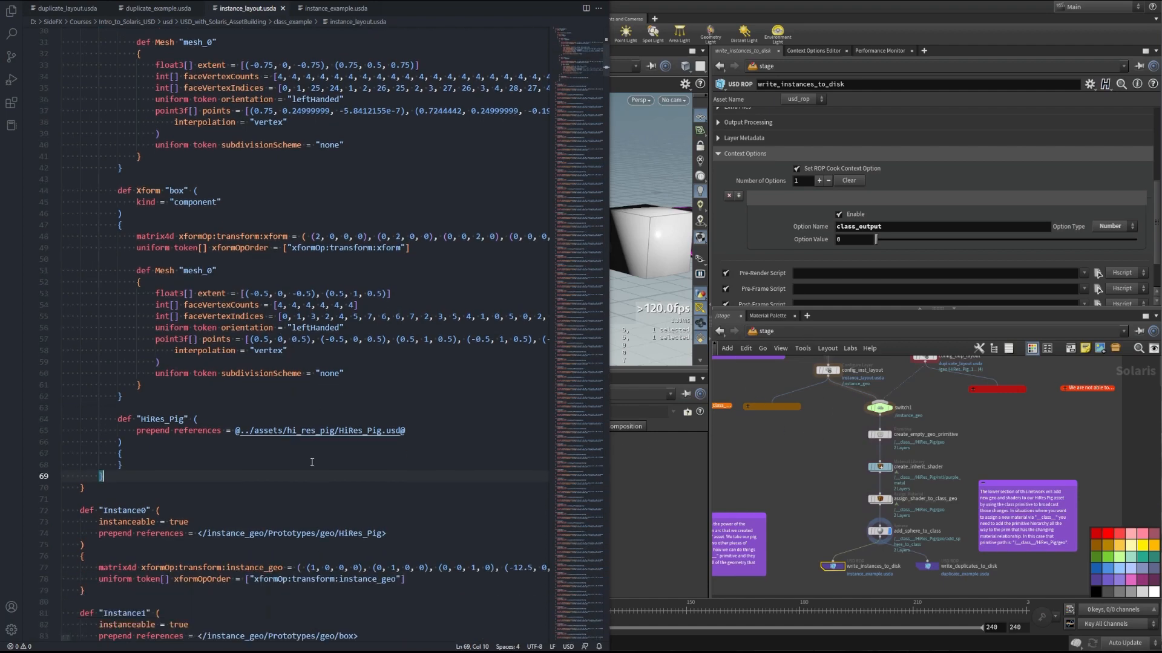
scroll(311, 462, down, 5)
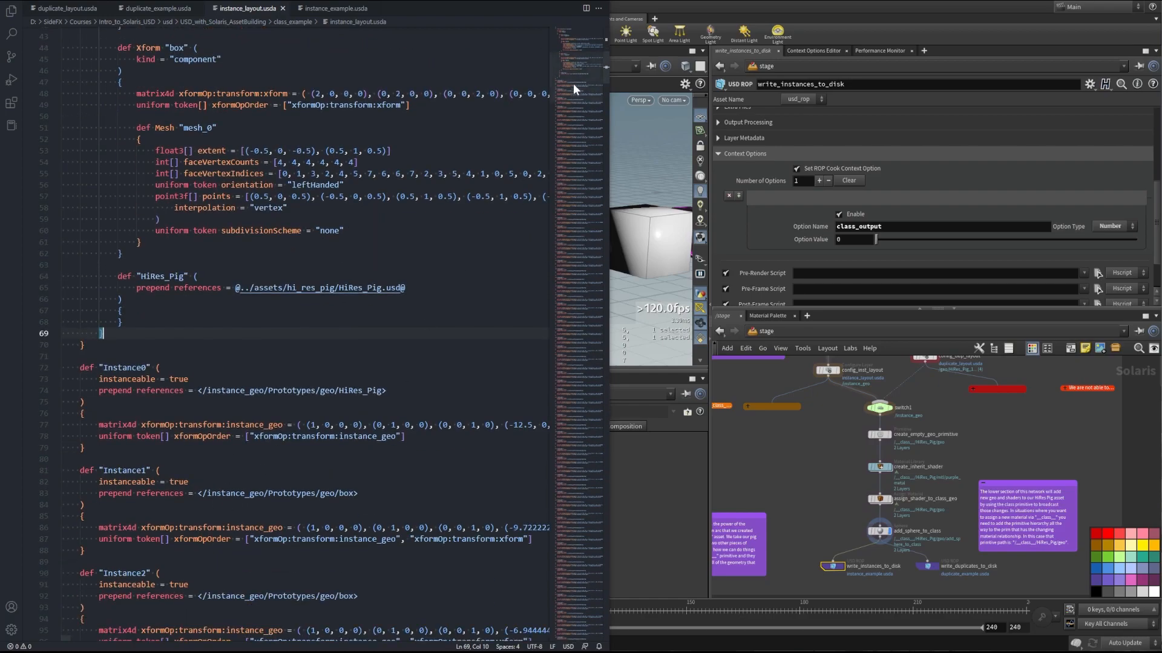
drag(573, 84, 573, 134)
click(587, 616)
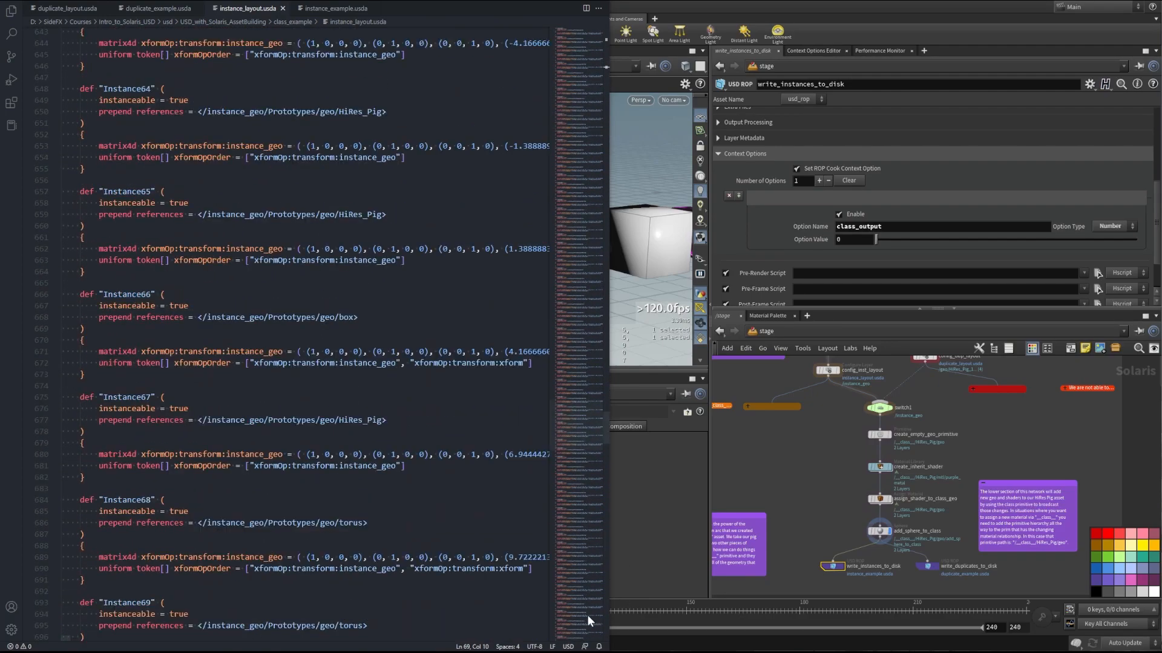
Open instance_example.usda and examine its instance_layout.usda sublayer, the HiRes_Pig class definition and the purple_metal material.
drag(594, 419, 615, 30)
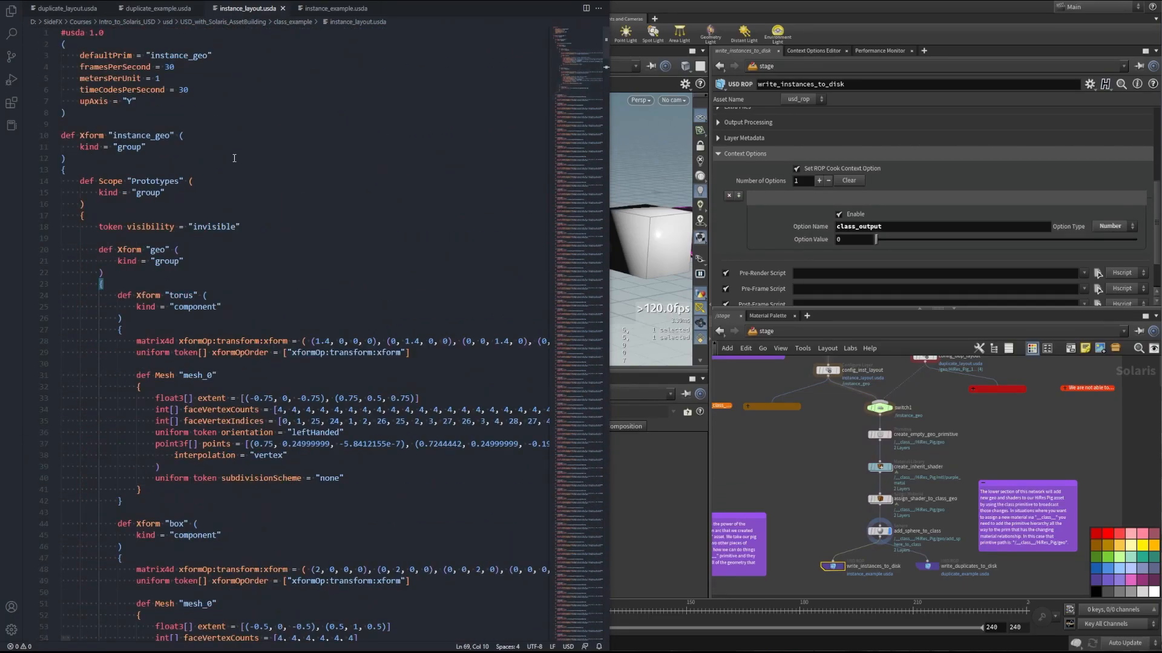
click(321, 9)
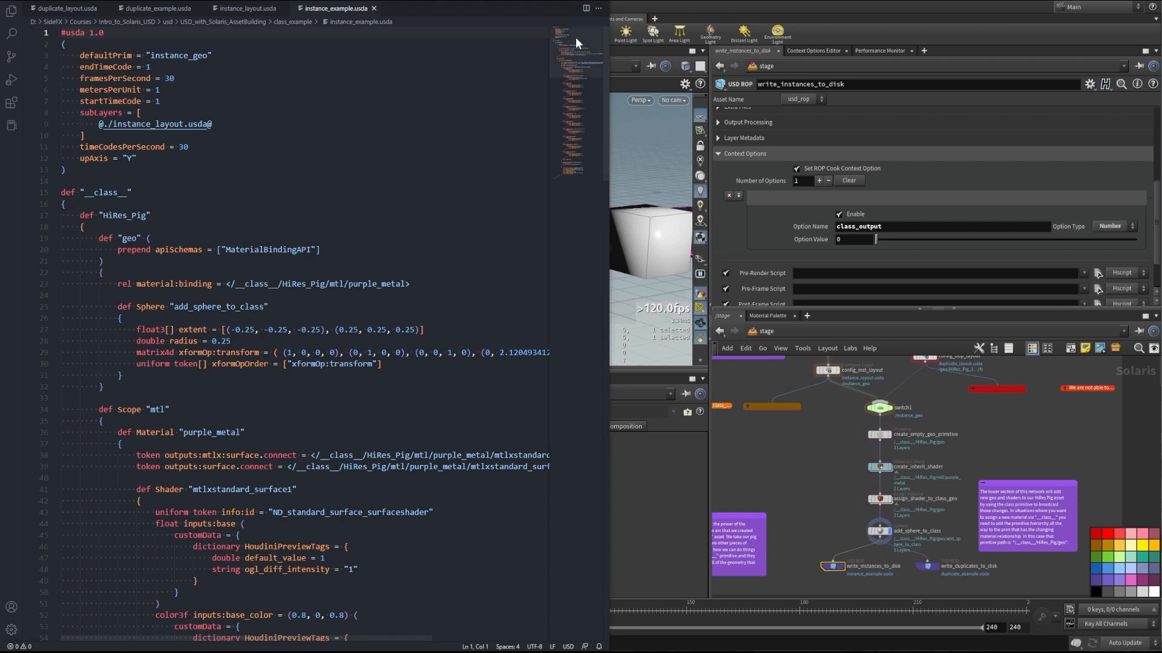
drag(575, 38, 576, 65)
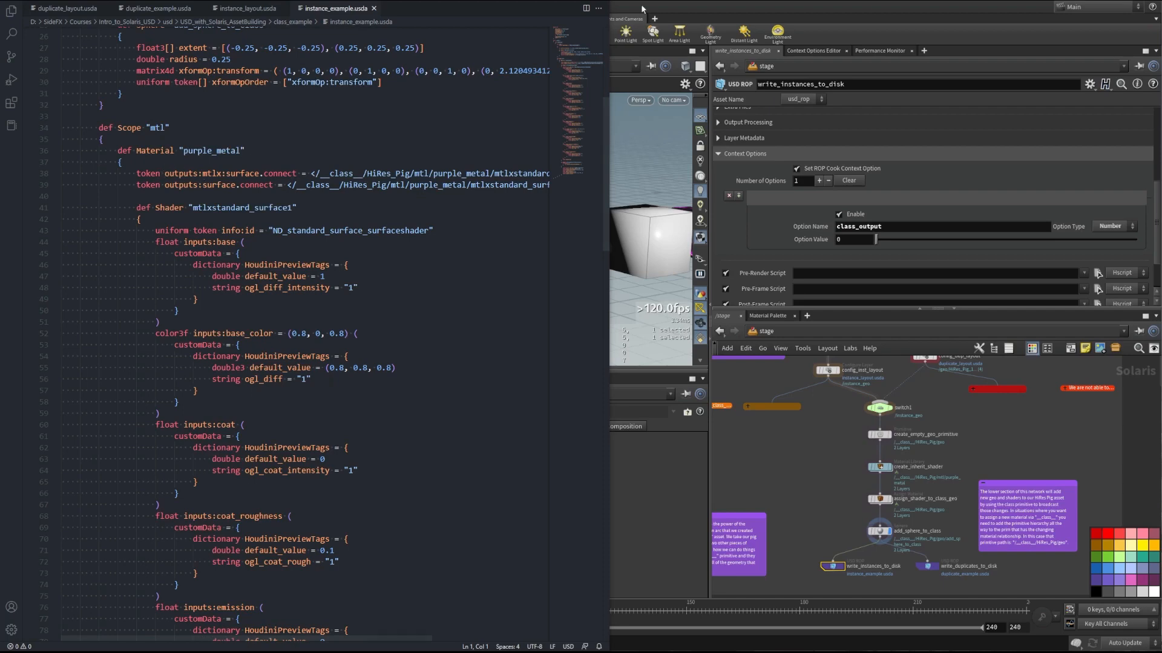
drag(565, 63, 573, 162)
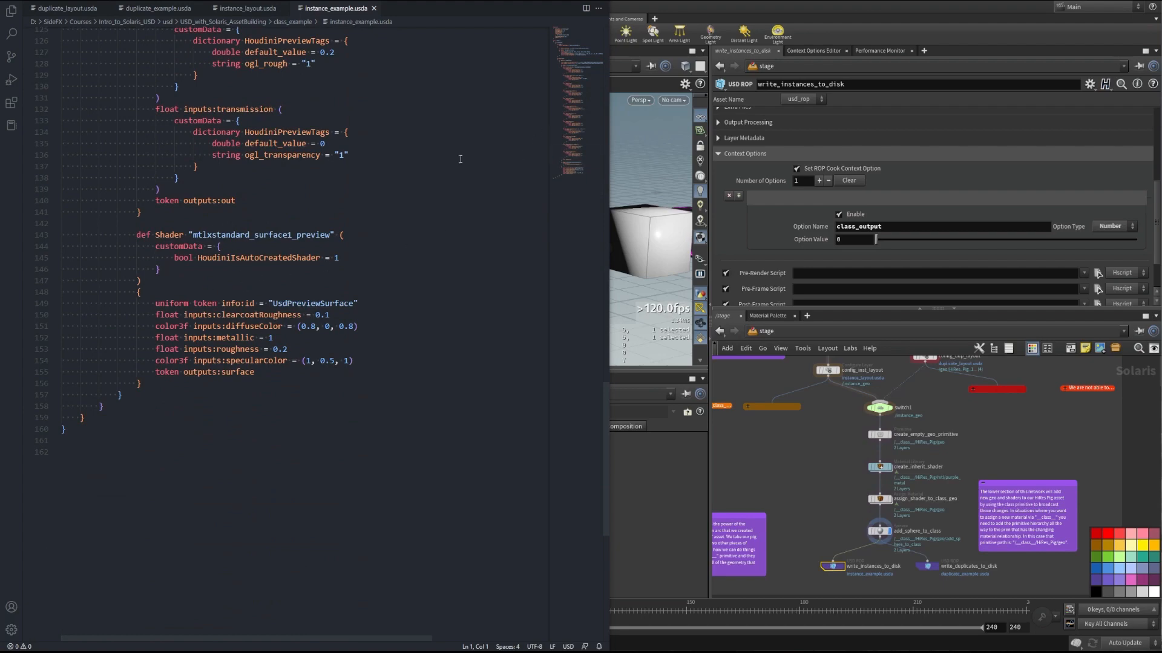
drag(586, 171, 585, 47)
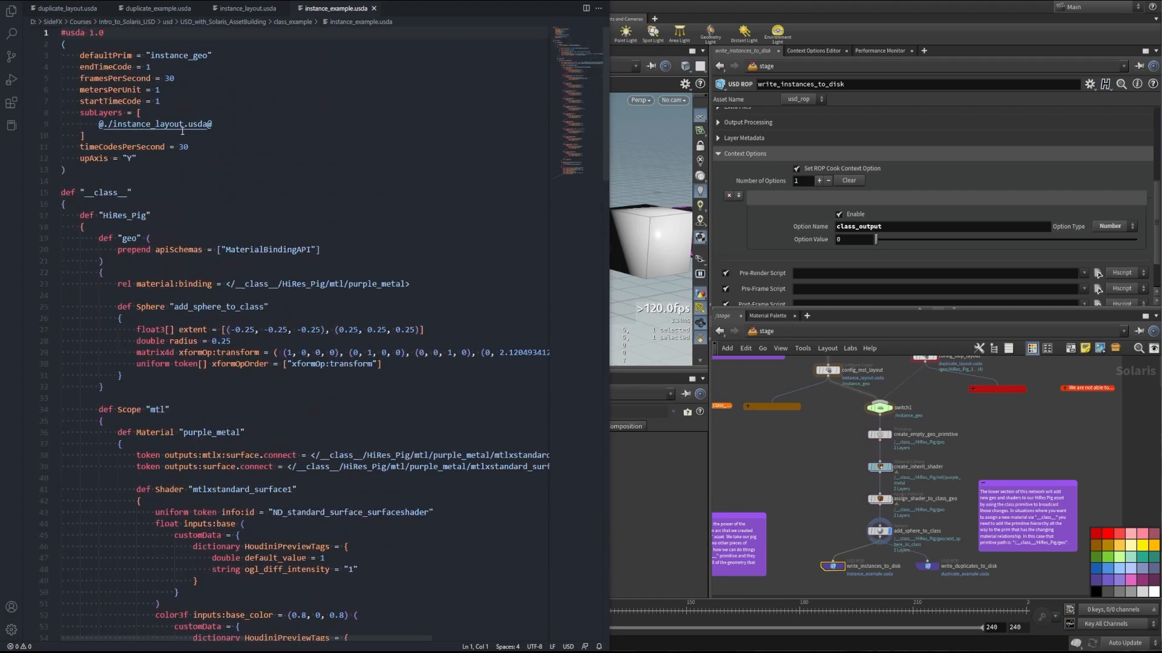
click(276, 190)
Switch back to Houdini, expand the orange note and the prototype shader network box, and display the config_inst_layout node's result.
key(alt+Tab)
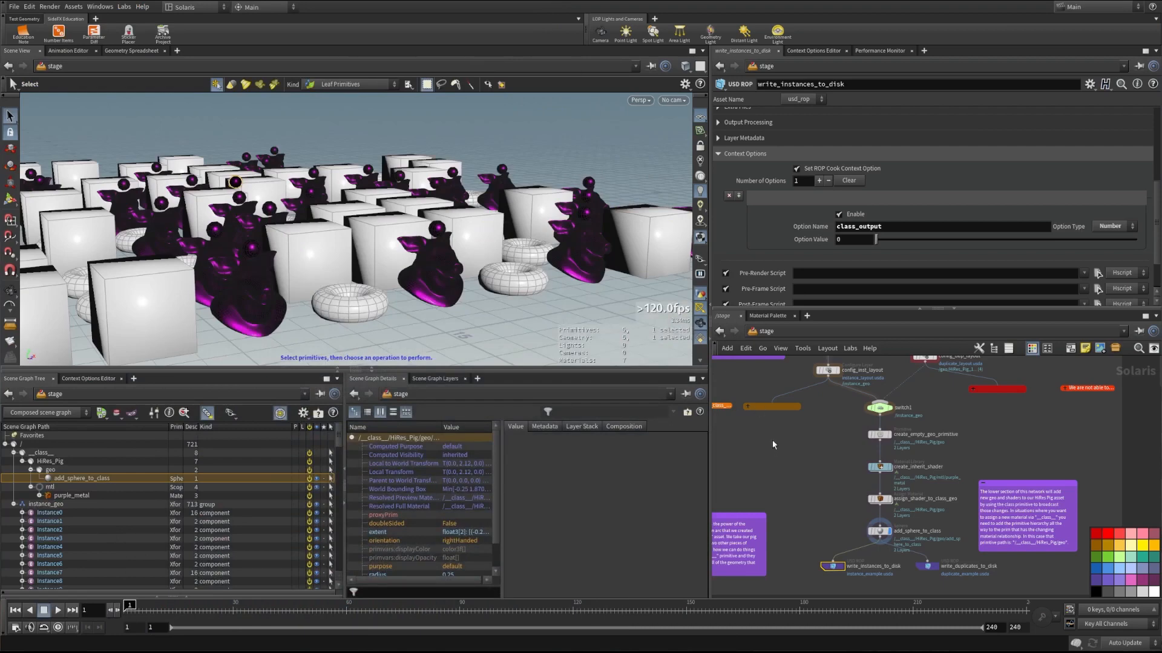
middle_drag(772, 441, 831, 450)
click(736, 414)
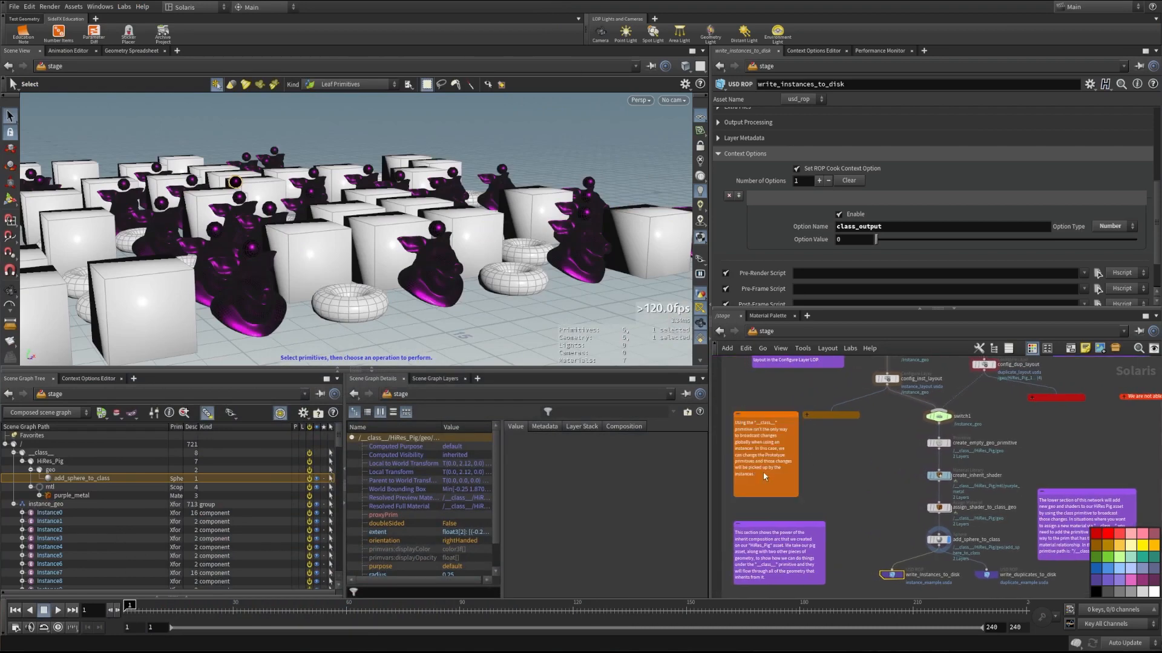
click(805, 415)
scroll(832, 505, up, 3)
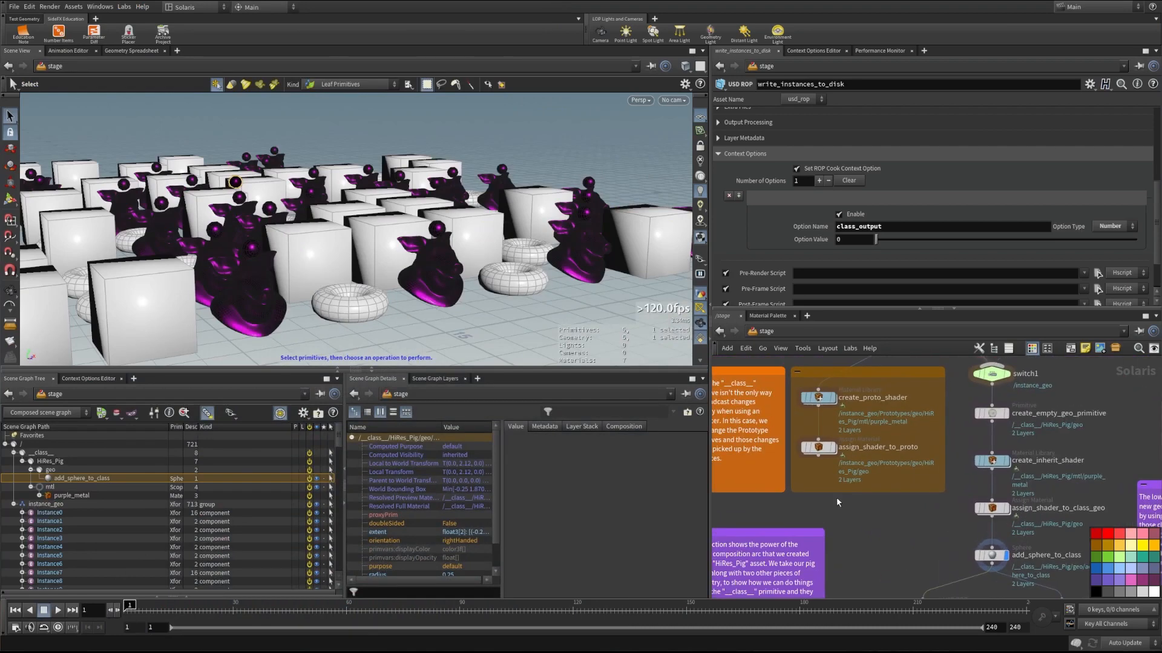
middle_drag(836, 497, 892, 552)
click(985, 371)
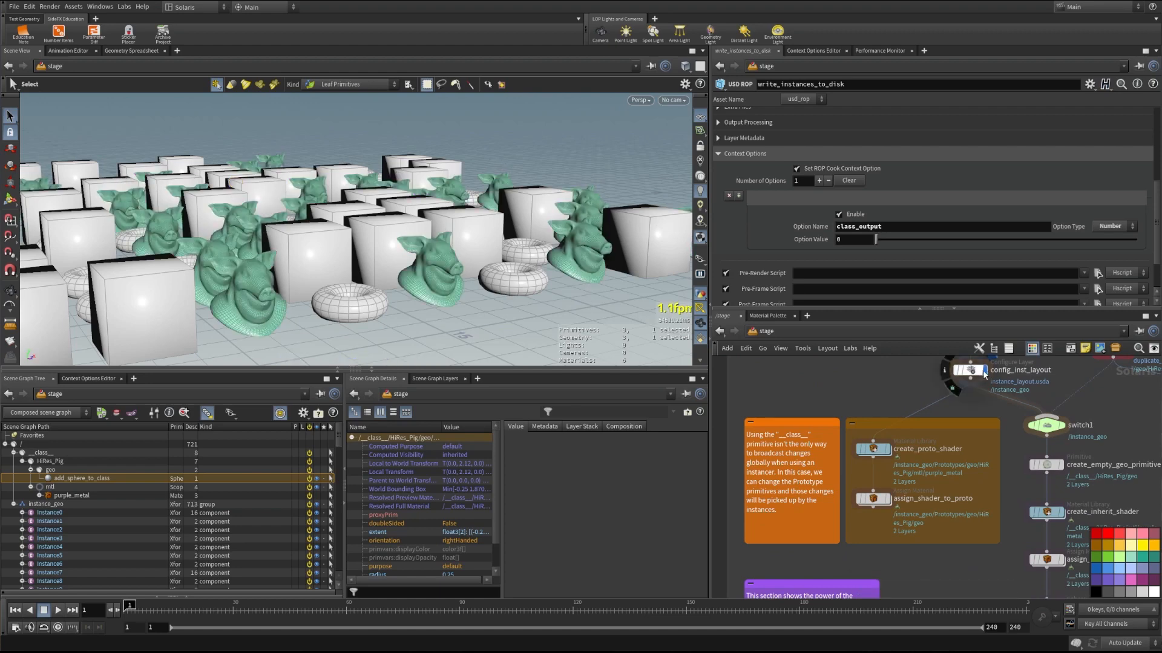
click(990, 370)
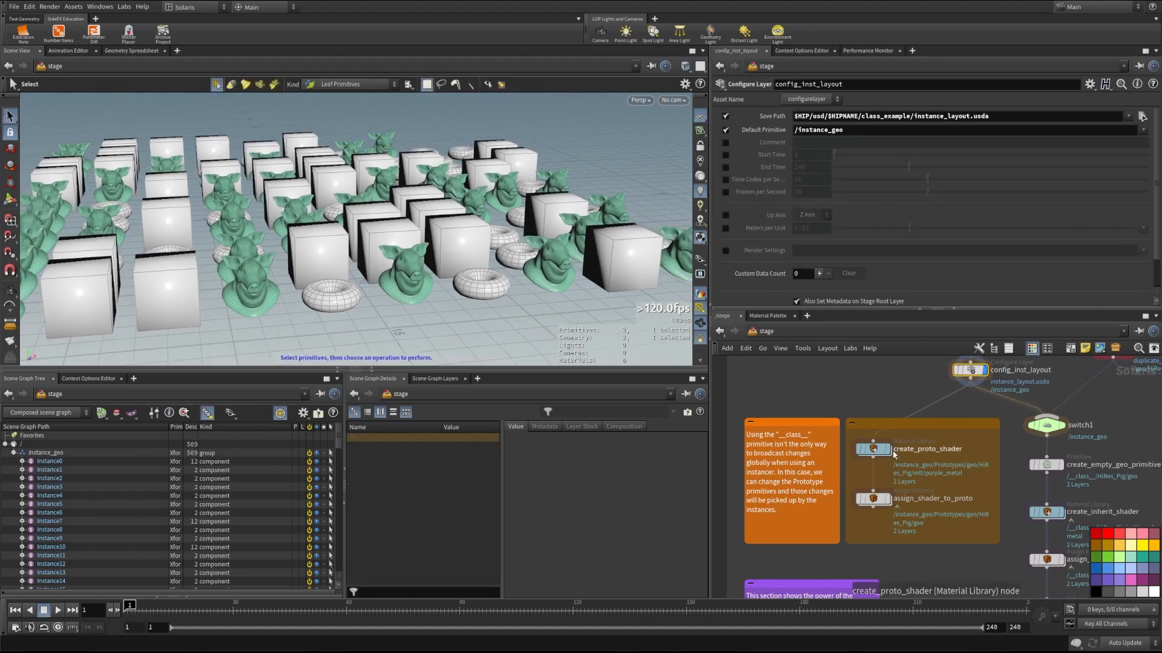
Display create_proto_shader and expand the HiRes_Pig prototype in the scene graph to inspect its materials.
click(873, 449)
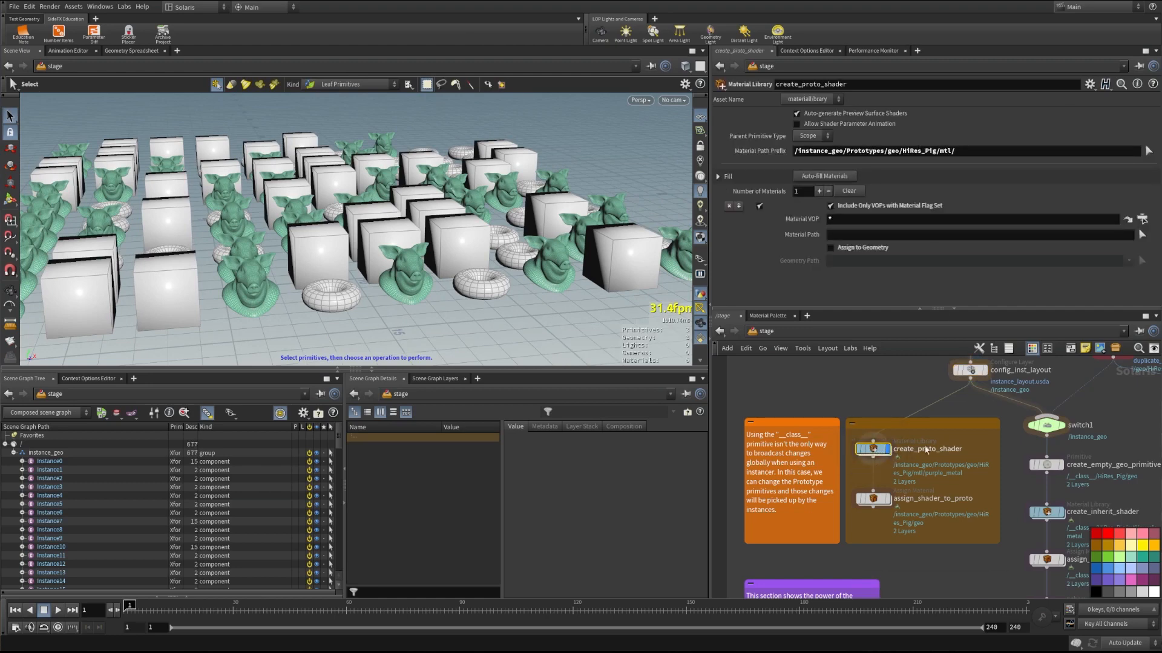
drag(338, 444, 337, 578)
click(22, 585)
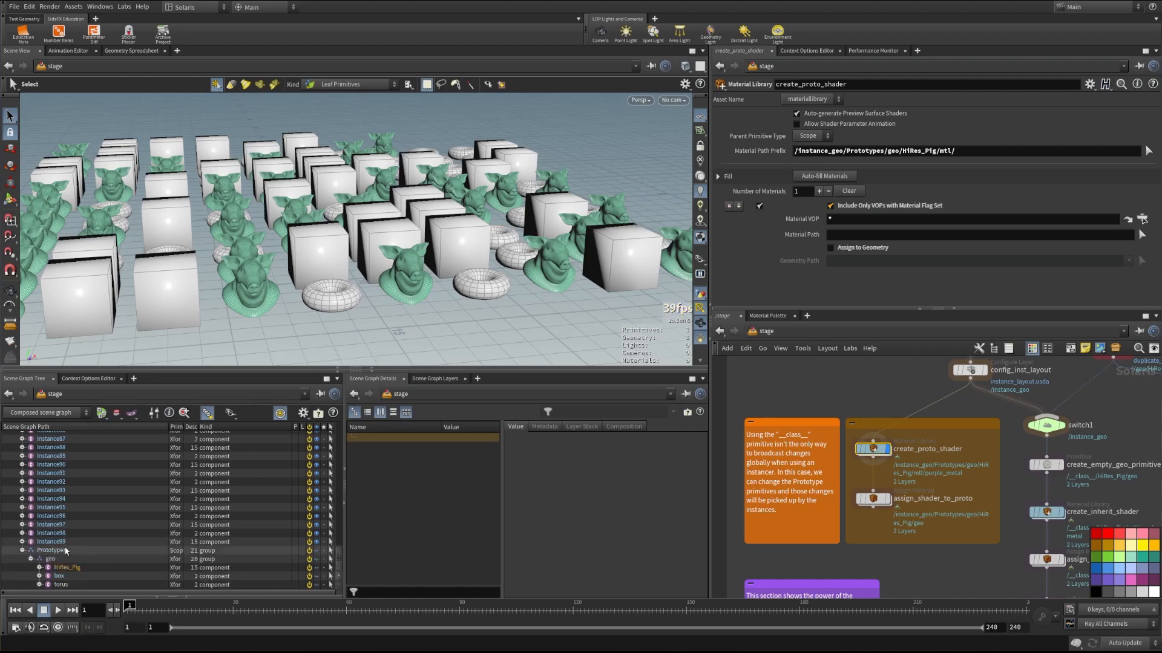
click(39, 567)
scroll(48, 563, down, 3)
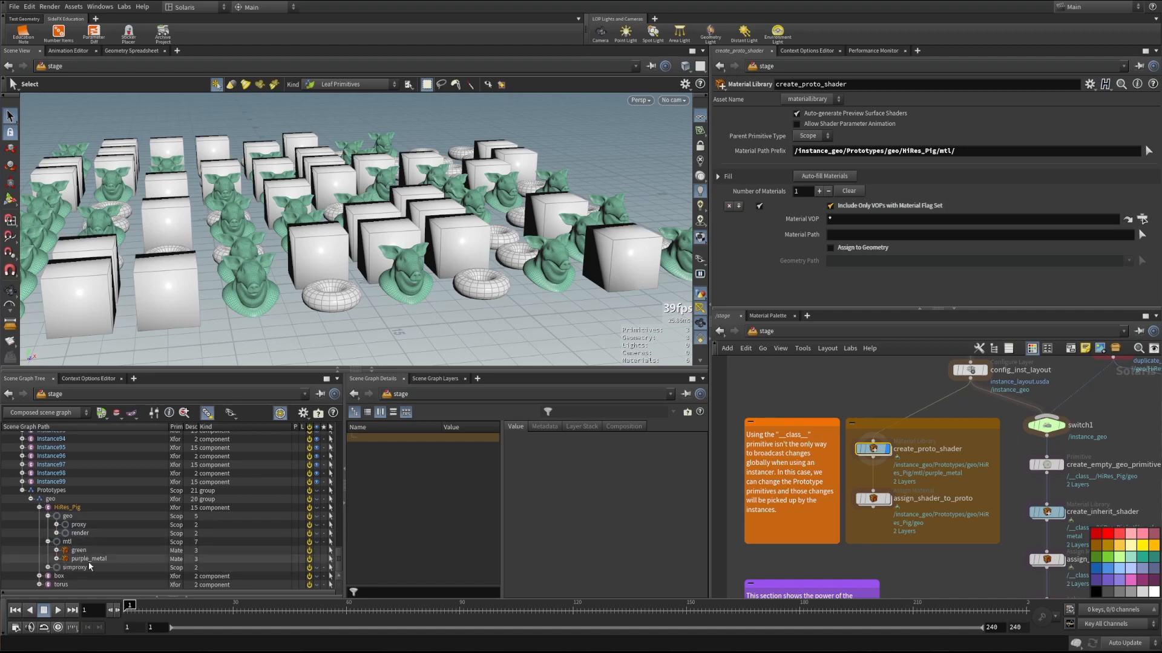
Display assign_shader_to_proto, inspect the material:binding on the HiRes_Pig prototype's geo prim, and collapse the orange note and network box.
click(887, 504)
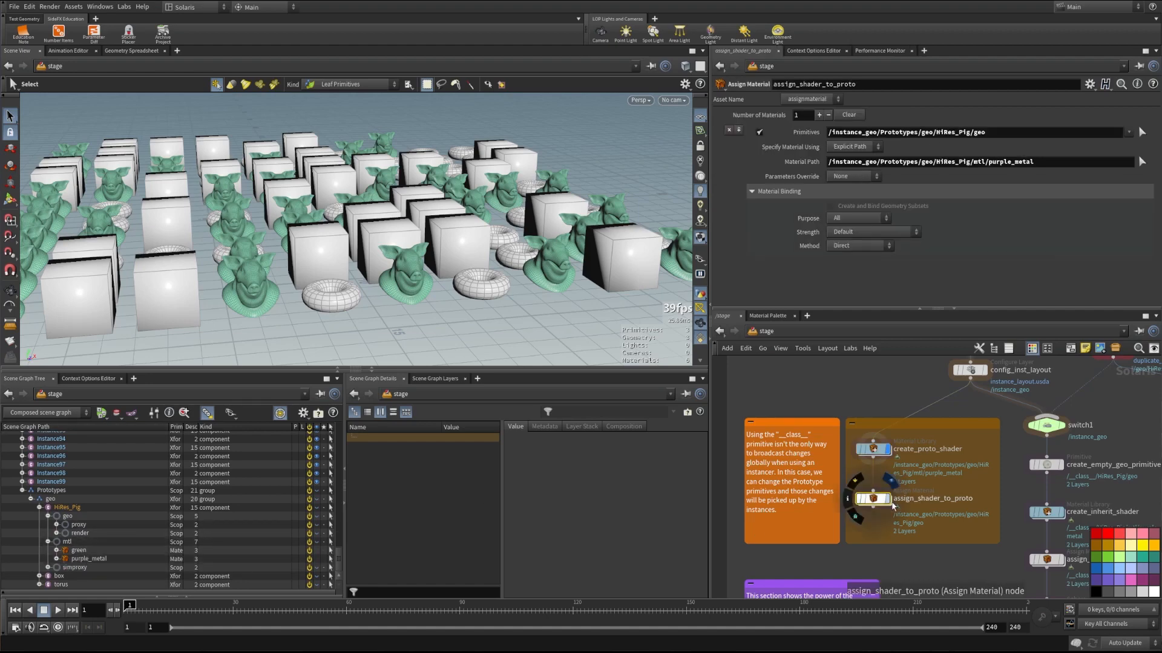
click(67, 517)
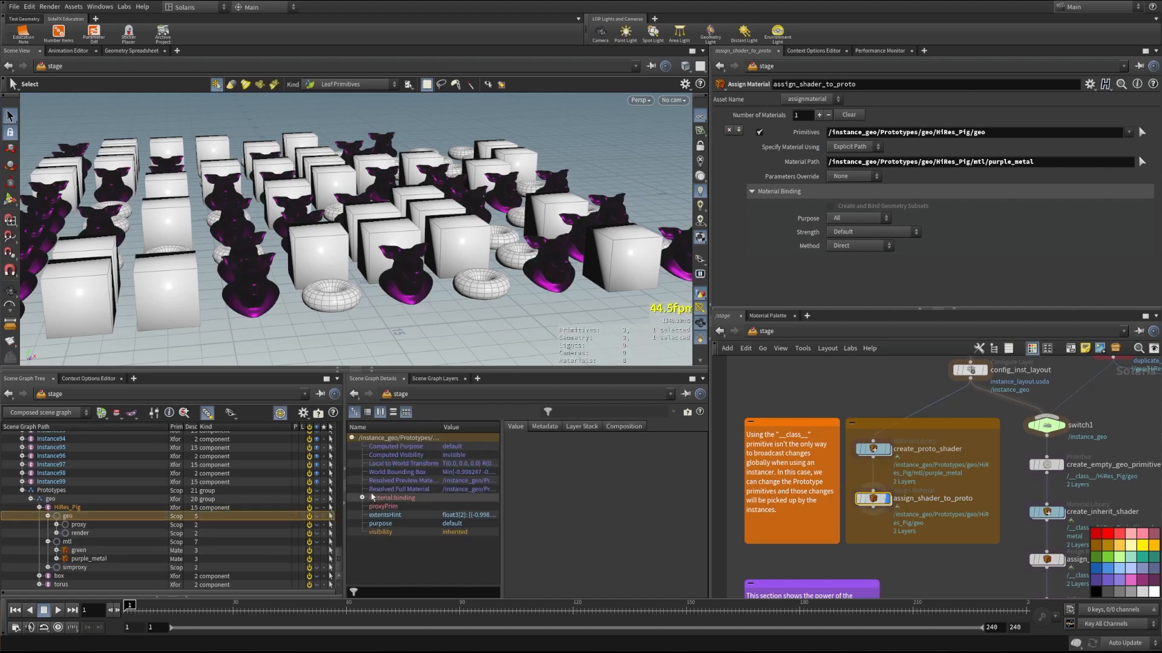
click(392, 498)
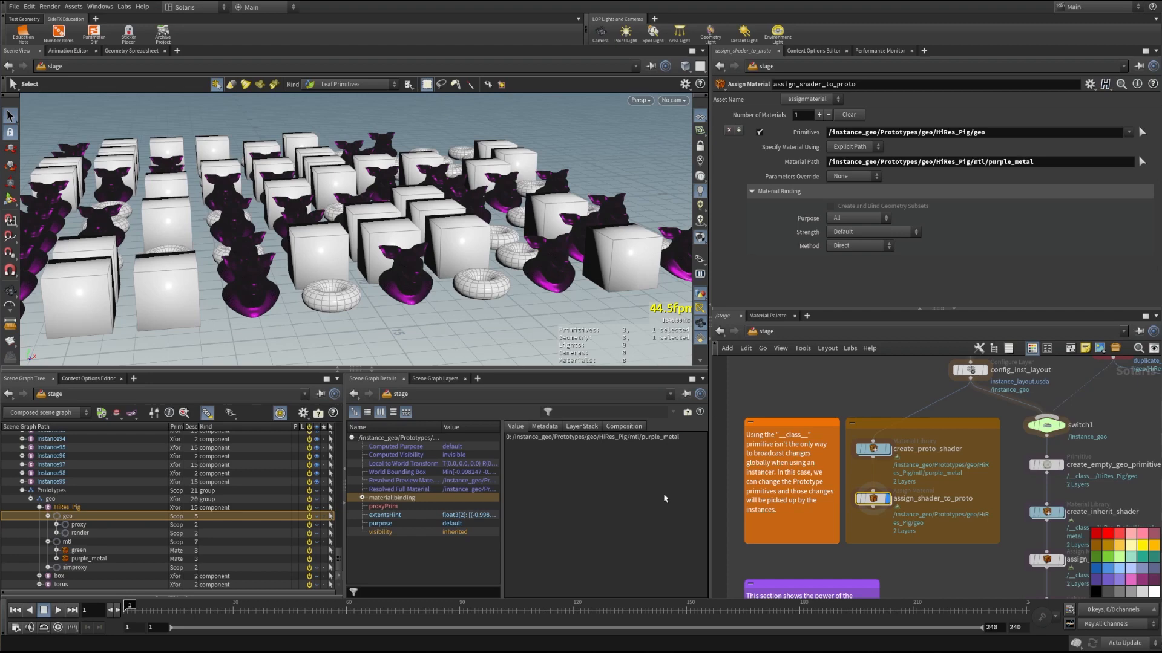
click(751, 421)
click(851, 425)
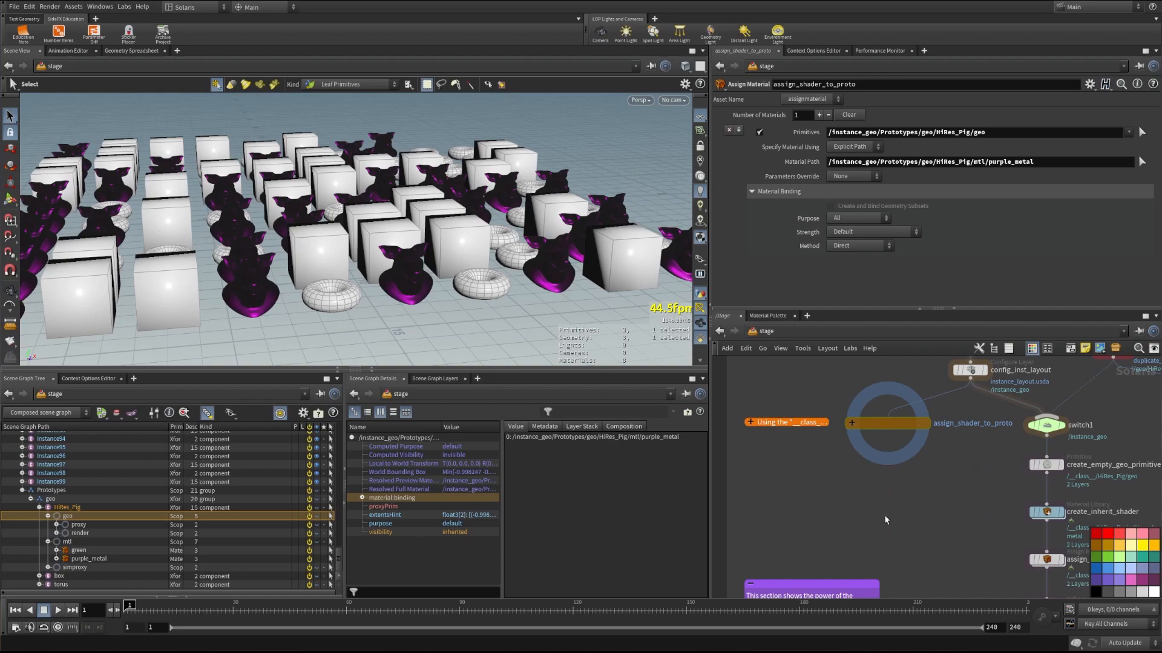
Display ref_HiRes_pig, duplicate1 and config_dup_layout in turn to inspect the duplicated pigs and their layer save path.
middle_drag(885, 520, 741, 595)
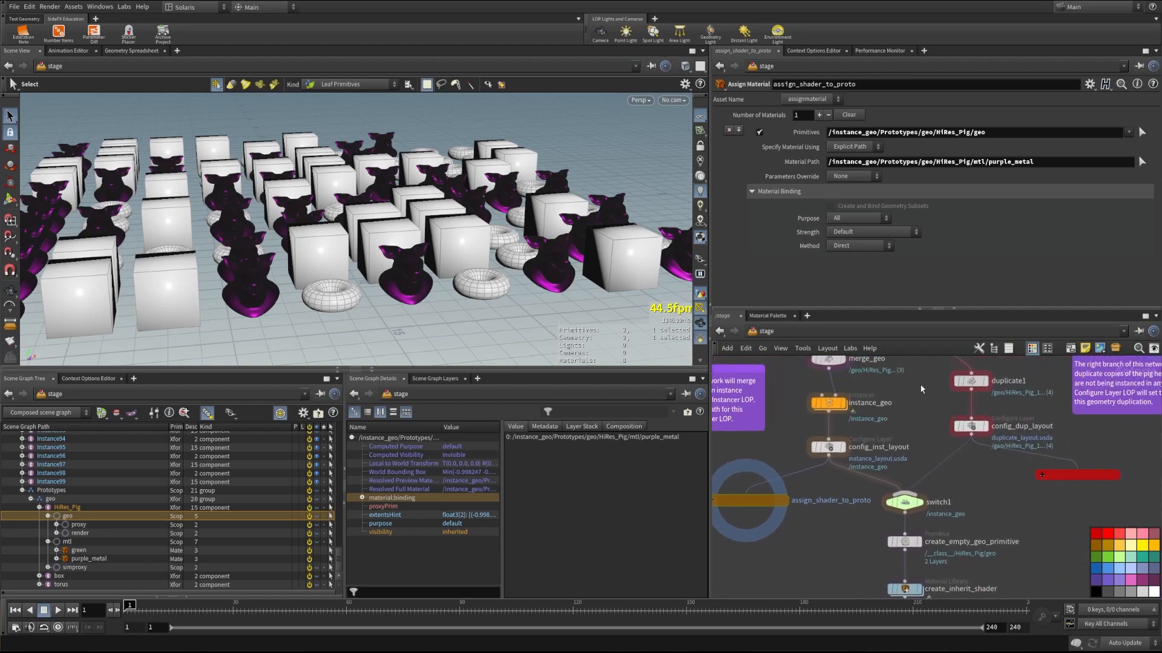
middle_drag(917, 386, 862, 472)
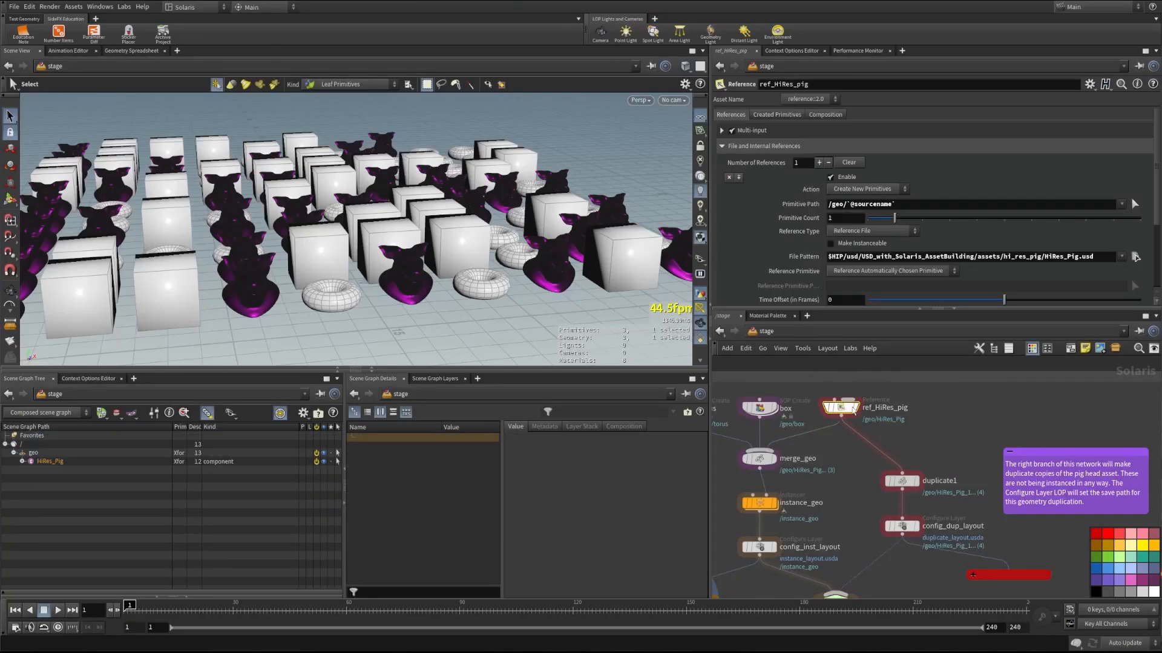
click(853, 409)
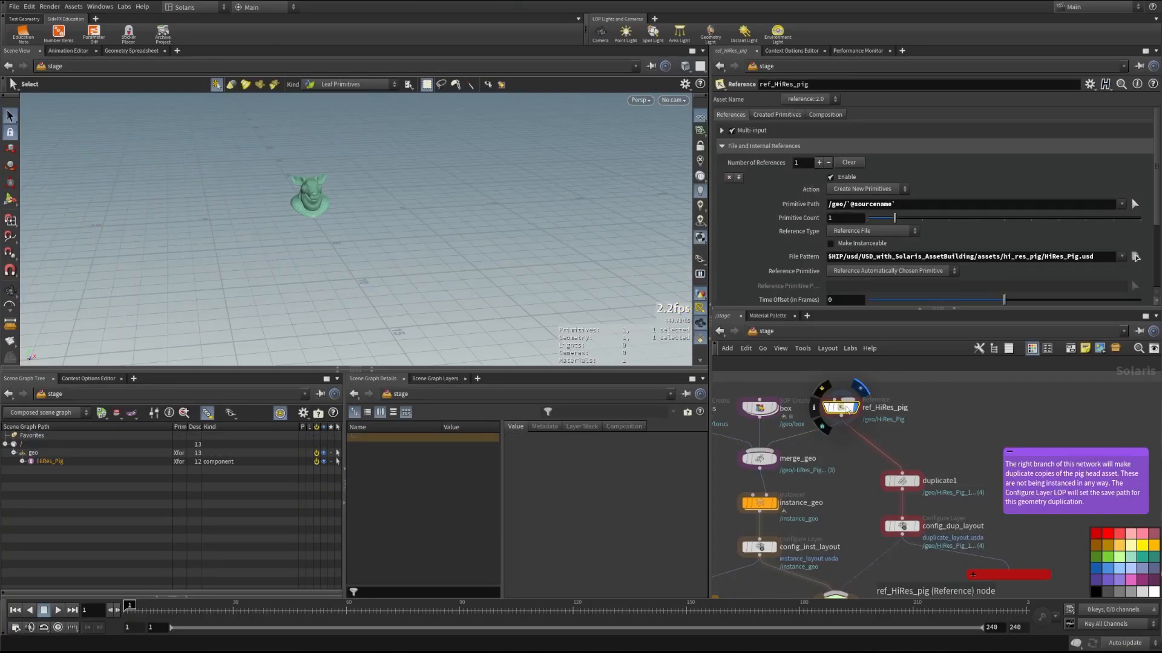
click(909, 484)
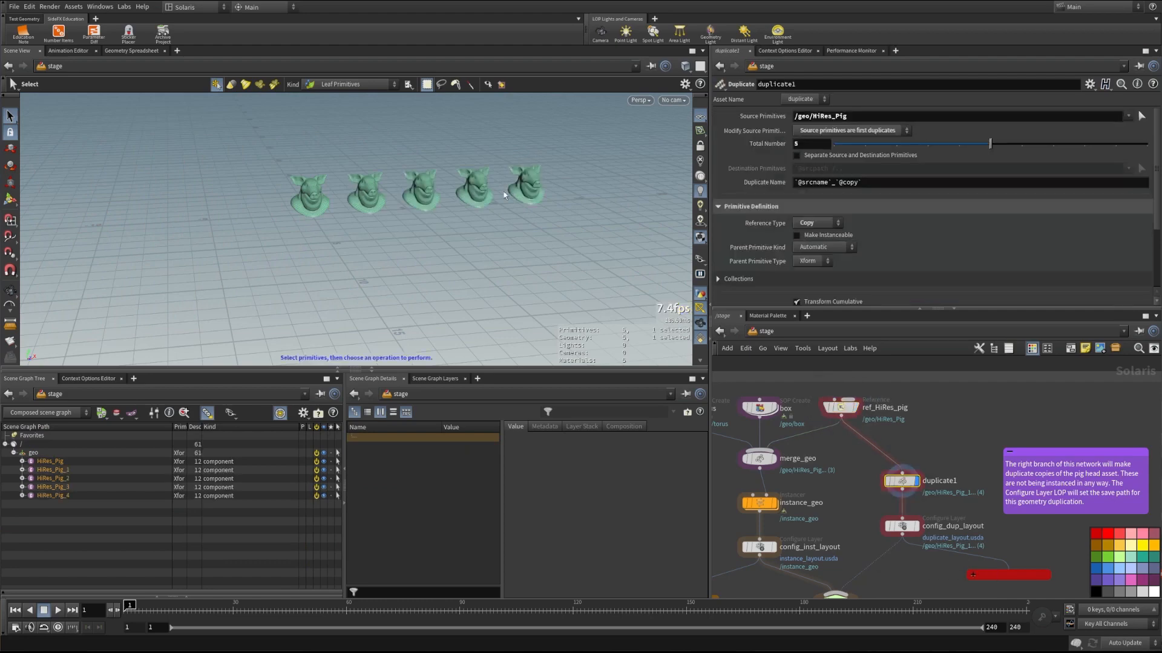
alt+drag(506, 194, 519, 205)
alt+right_drag(519, 205, 520, 191)
alt+drag(521, 192, 339, 203)
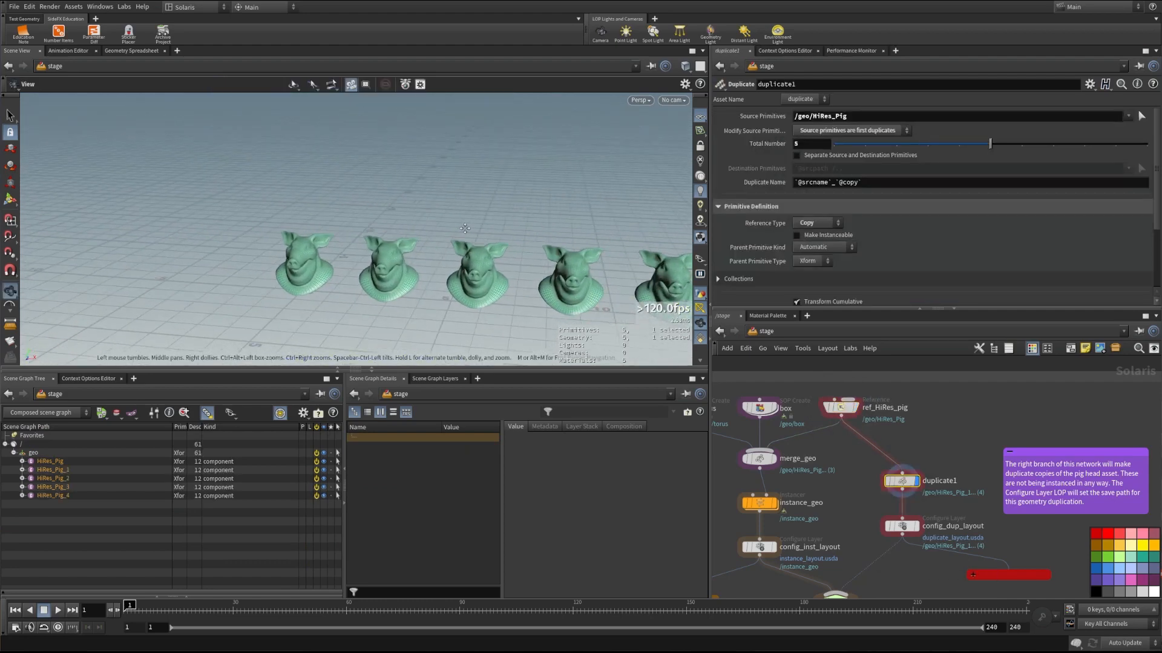
alt+middle_drag(330, 187, 174, 161)
alt+right_drag(311, 238, 383, 233)
alt+drag(383, 232, 131, 248)
key(s)
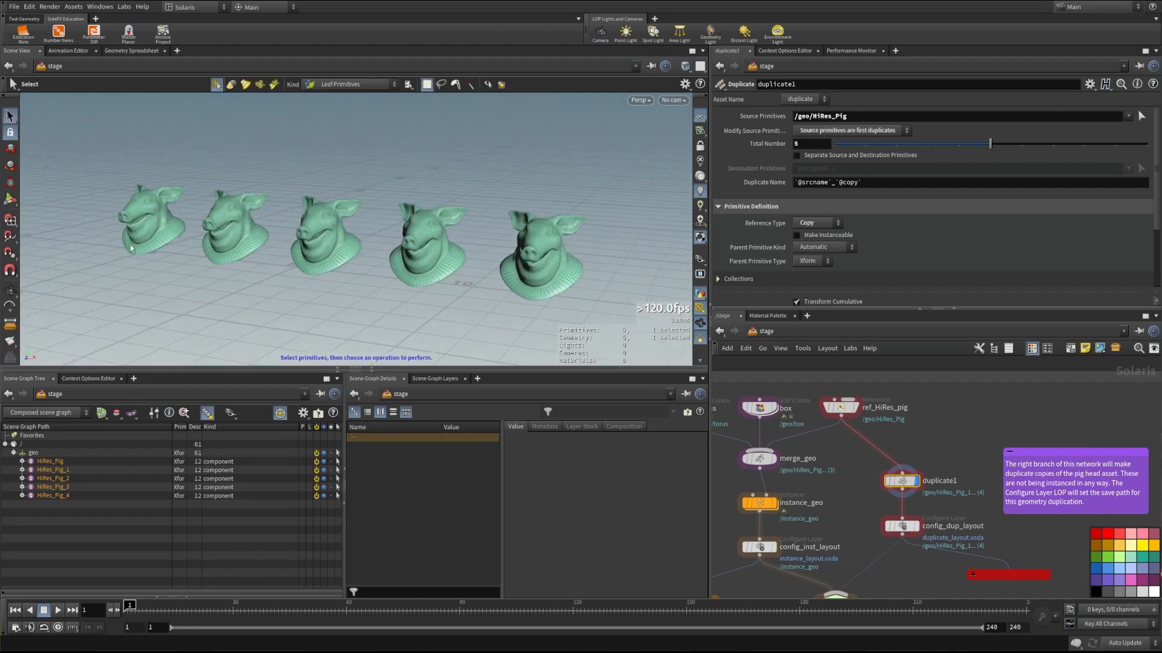
click(913, 529)
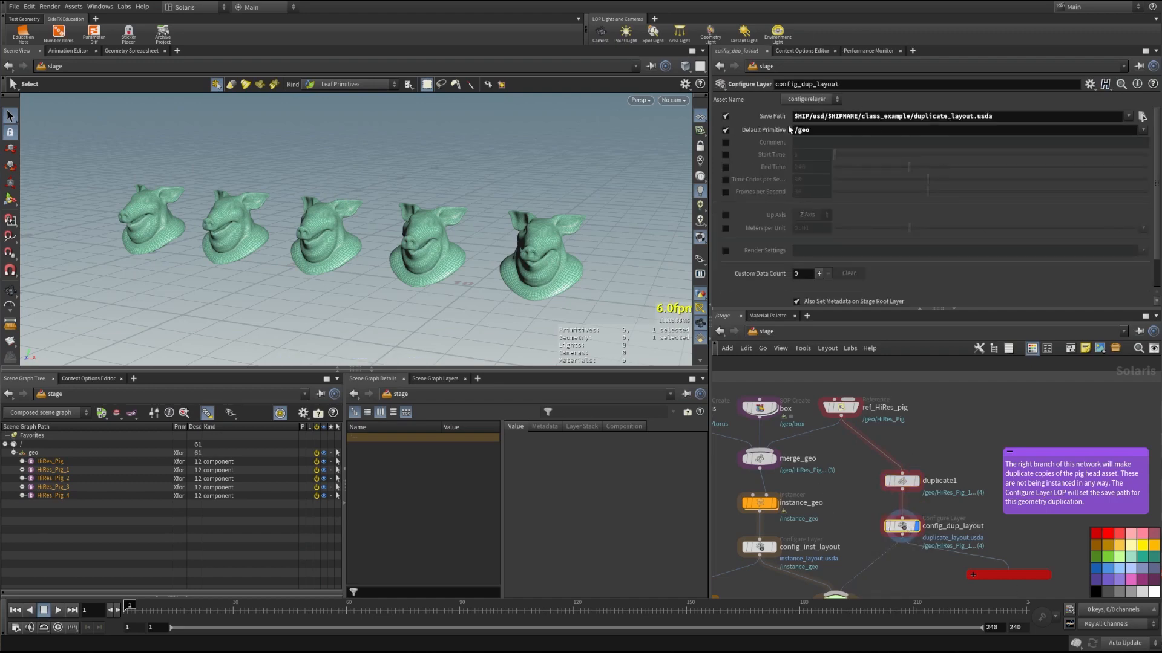
Display switch1 and set the class_output context option to 1 to use the duplicate branch.
middle_drag(858, 550, 872, 462)
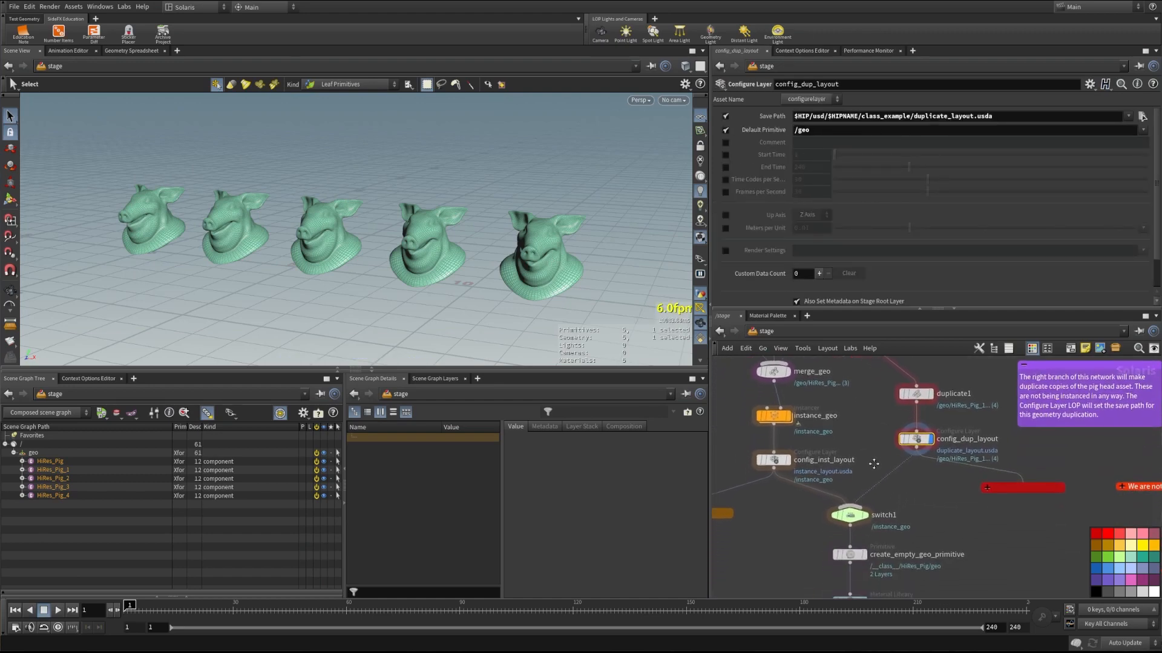
click(873, 517)
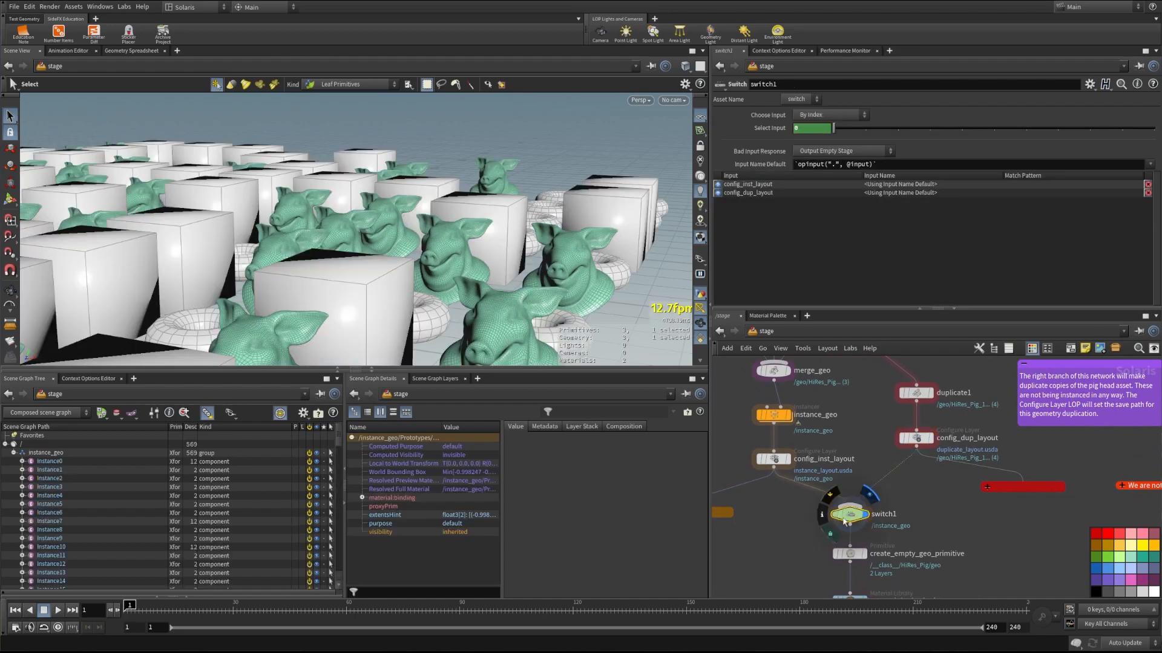
click(89, 380)
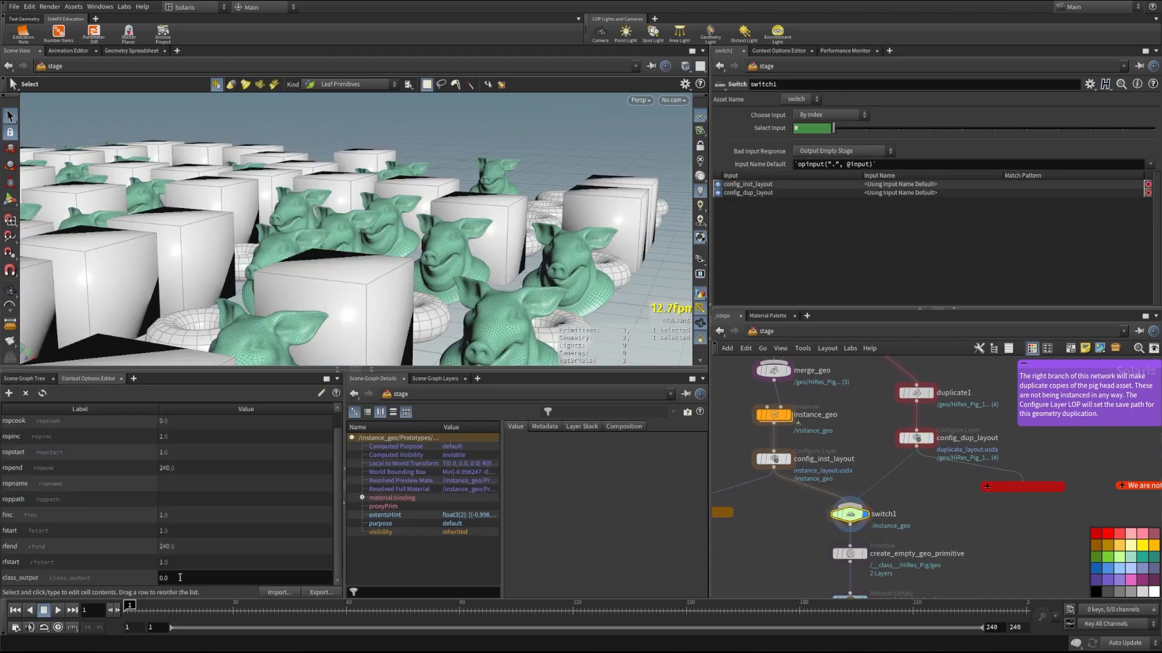
triple_click(193, 575)
text(1)
key(Return)
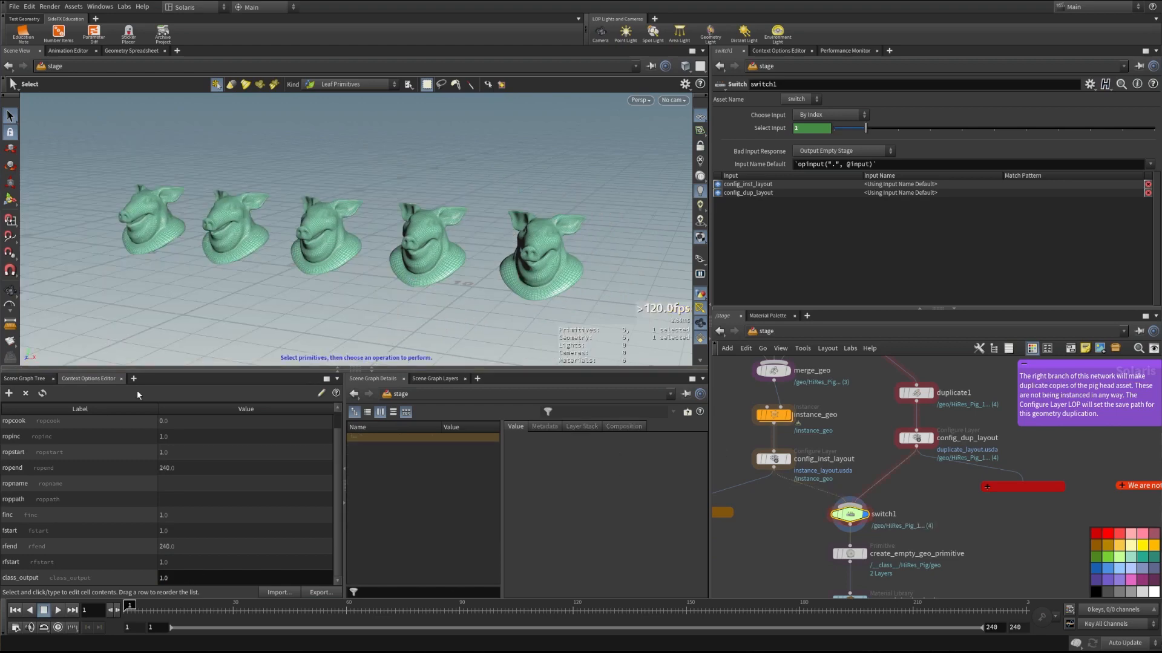
Display create_empty_geo_primitive and create_inherit_shader, inspecting the prims each adds under __class__ in the scene graph.
middle_drag(910, 544, 915, 504)
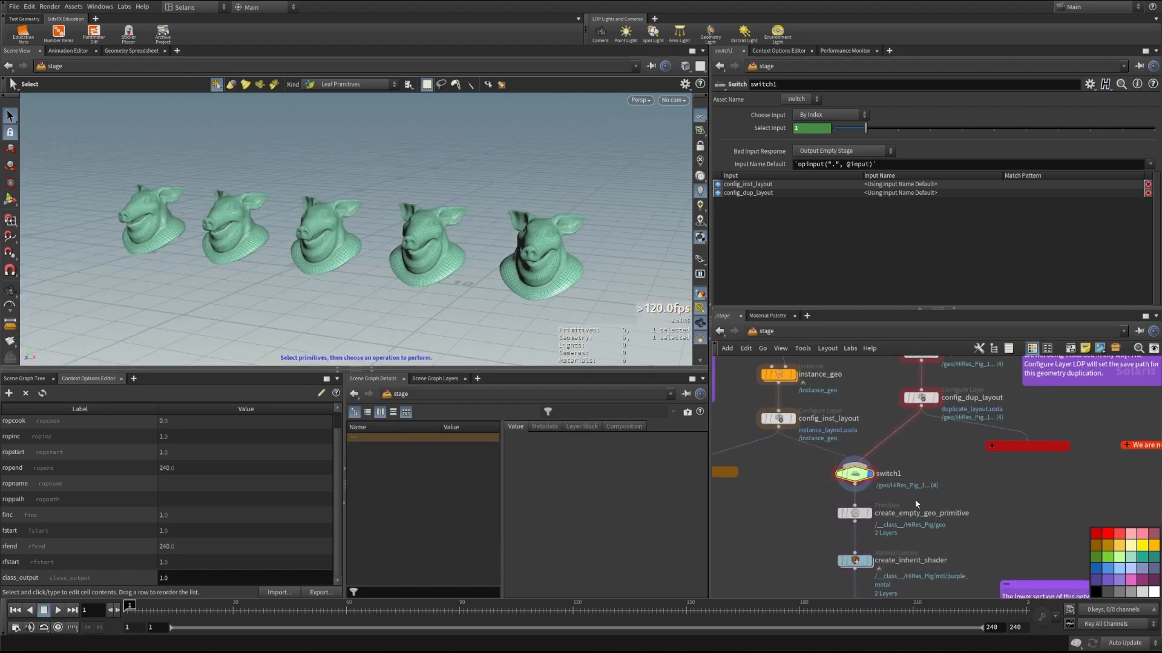
click(858, 516)
click(26, 380)
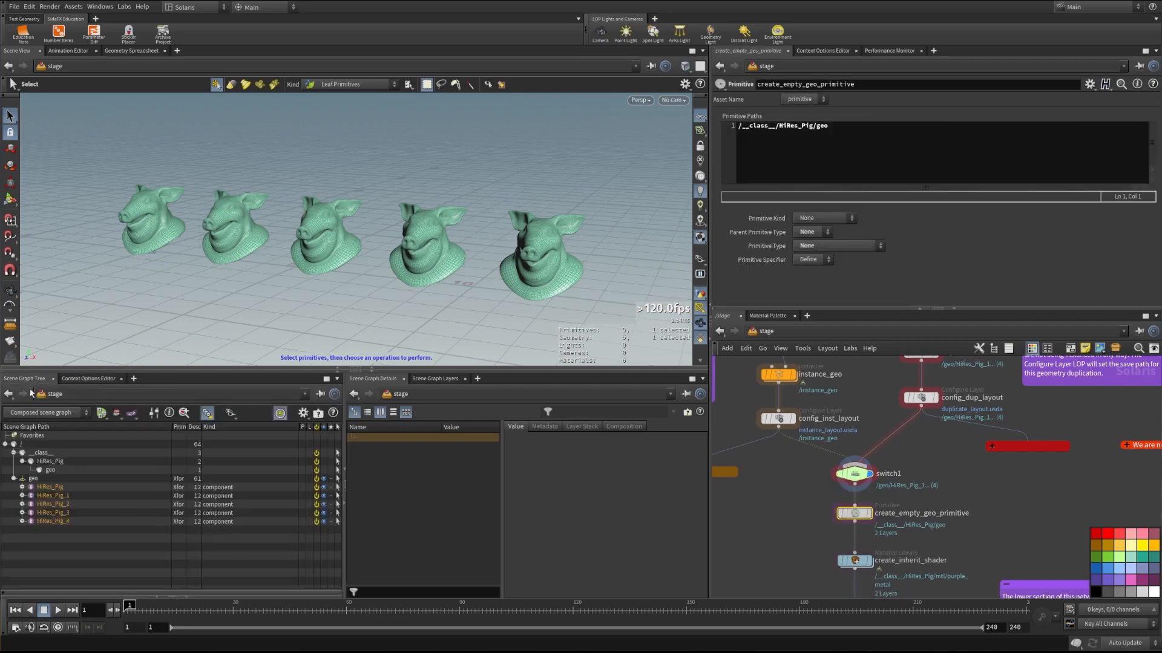
click(869, 513)
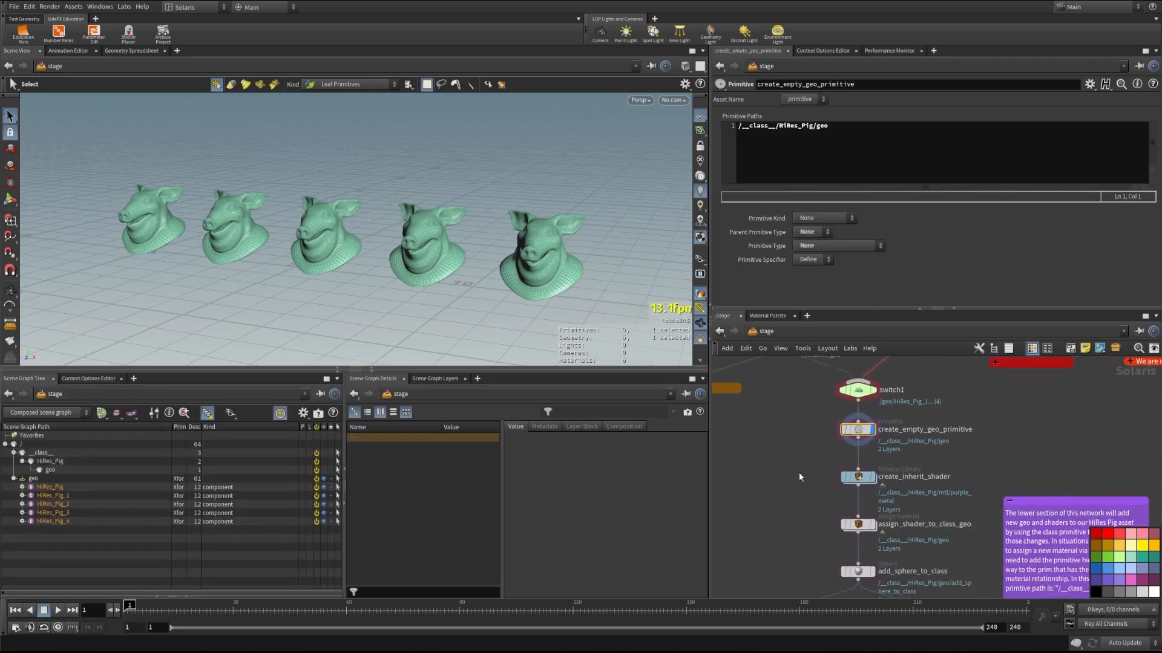
middle_drag(870, 565, 875, 480)
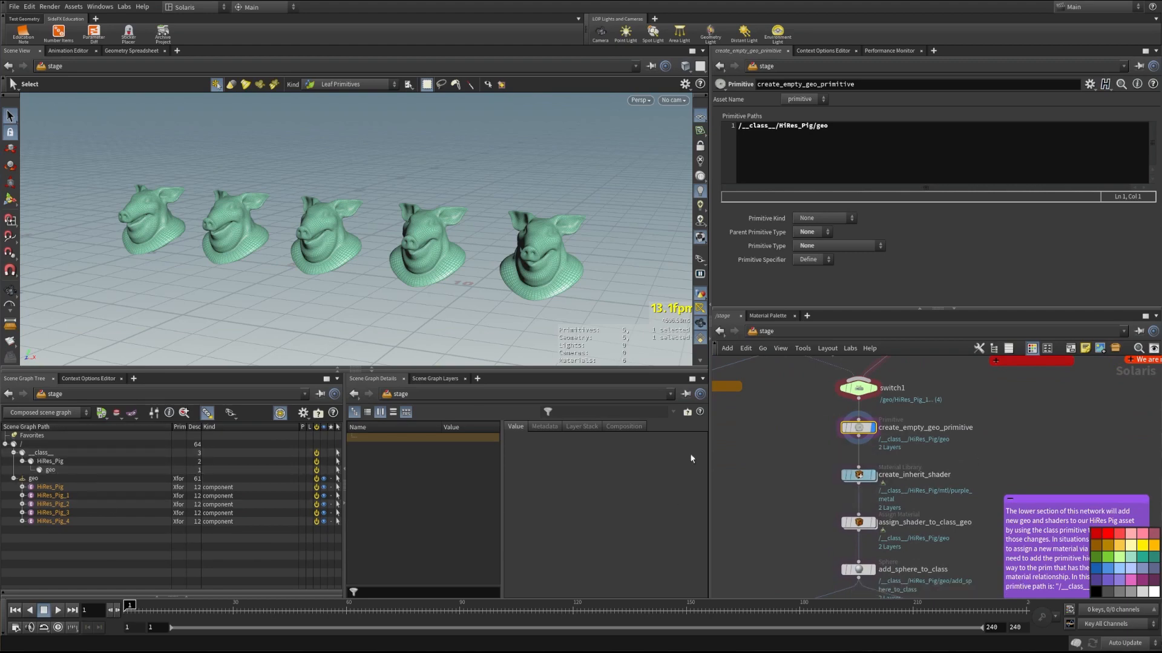
click(872, 475)
click(860, 477)
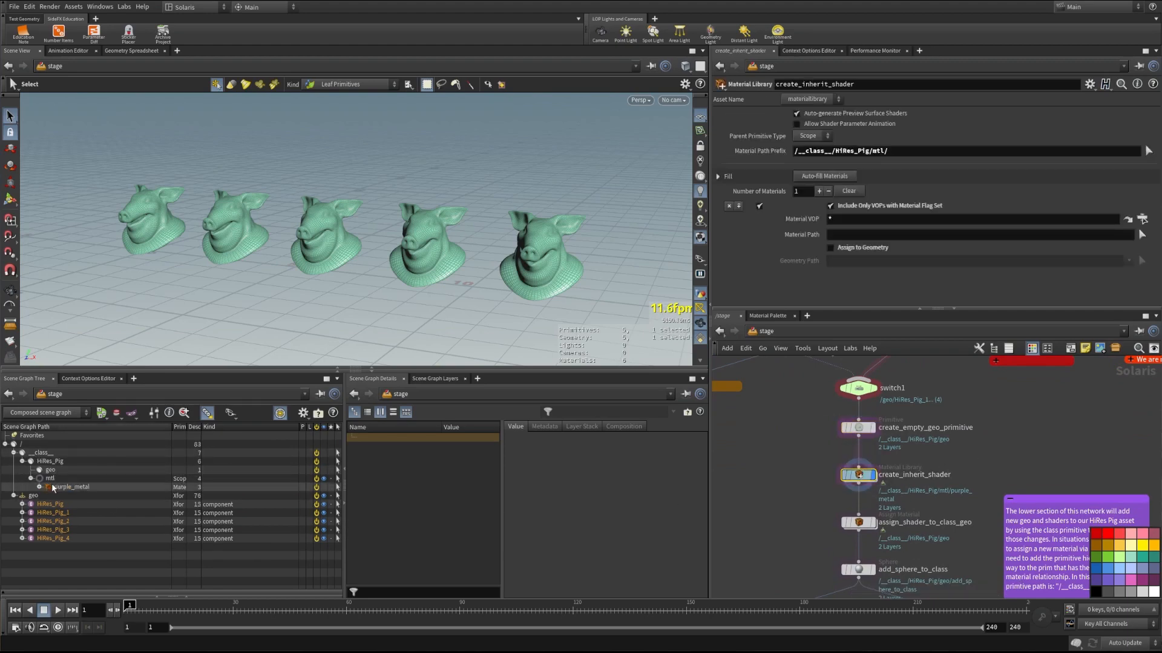
Display assign_shader_to_class_geo and add_sphere_to_class to inspect the class overrides on the duplicated pigs.
click(874, 522)
click(860, 523)
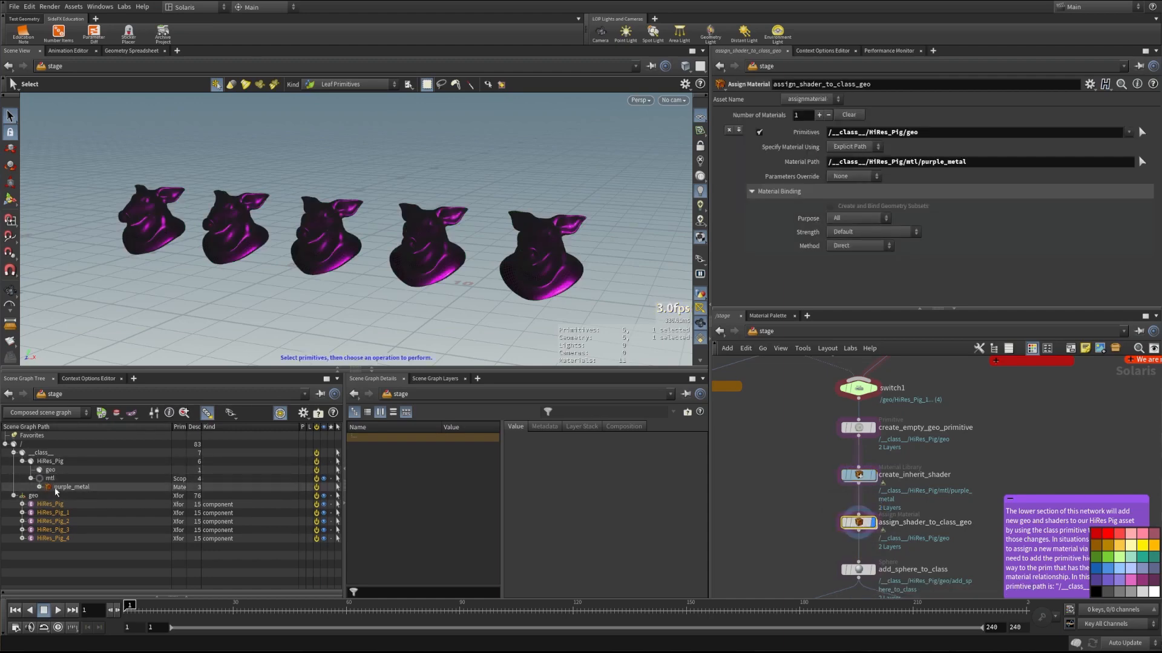
click(873, 570)
click(860, 570)
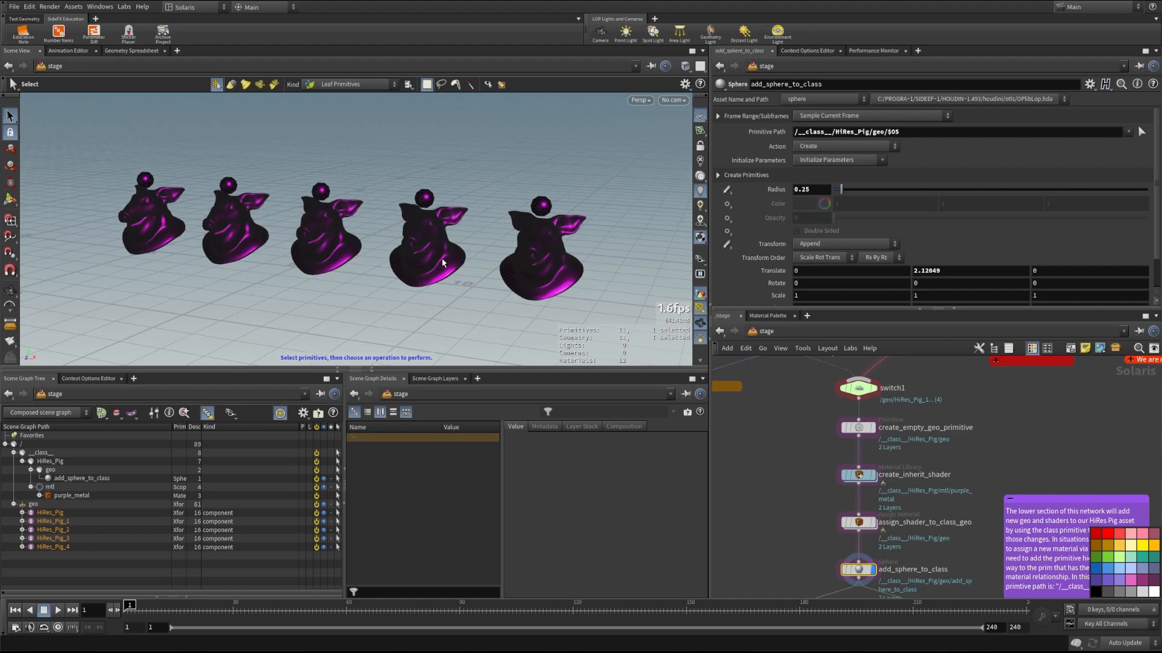
Select write_duplicates_to_disk and inspect its class_output context option and output file path.
middle_drag(787, 524, 756, 406)
click(900, 504)
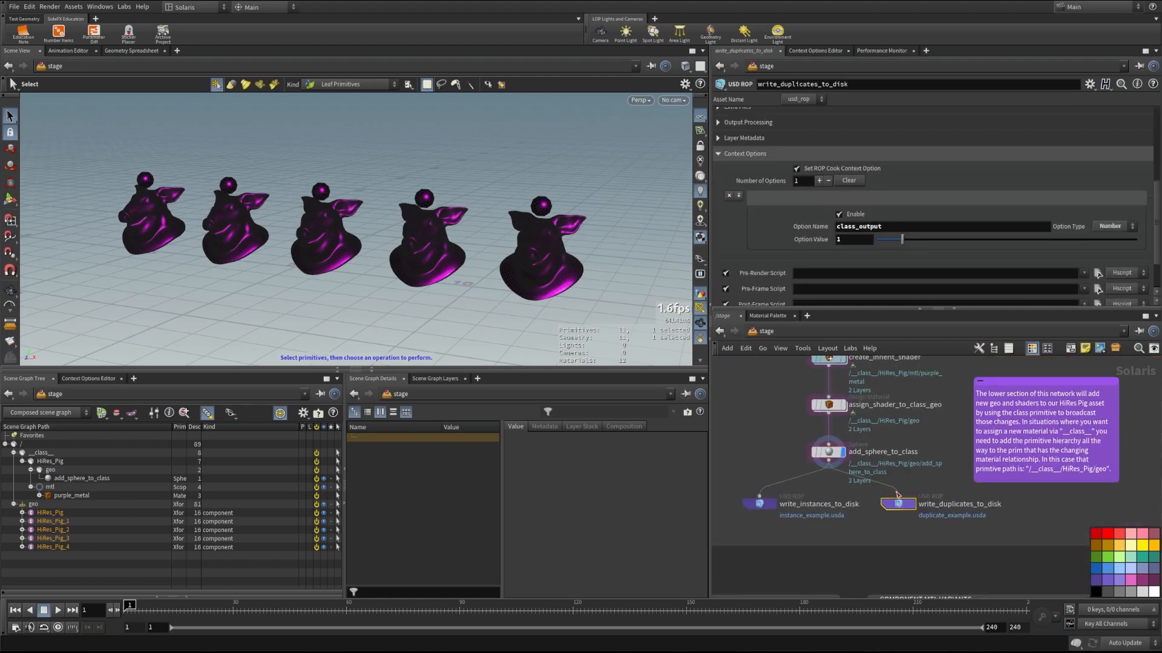
scroll(795, 142, up, 5)
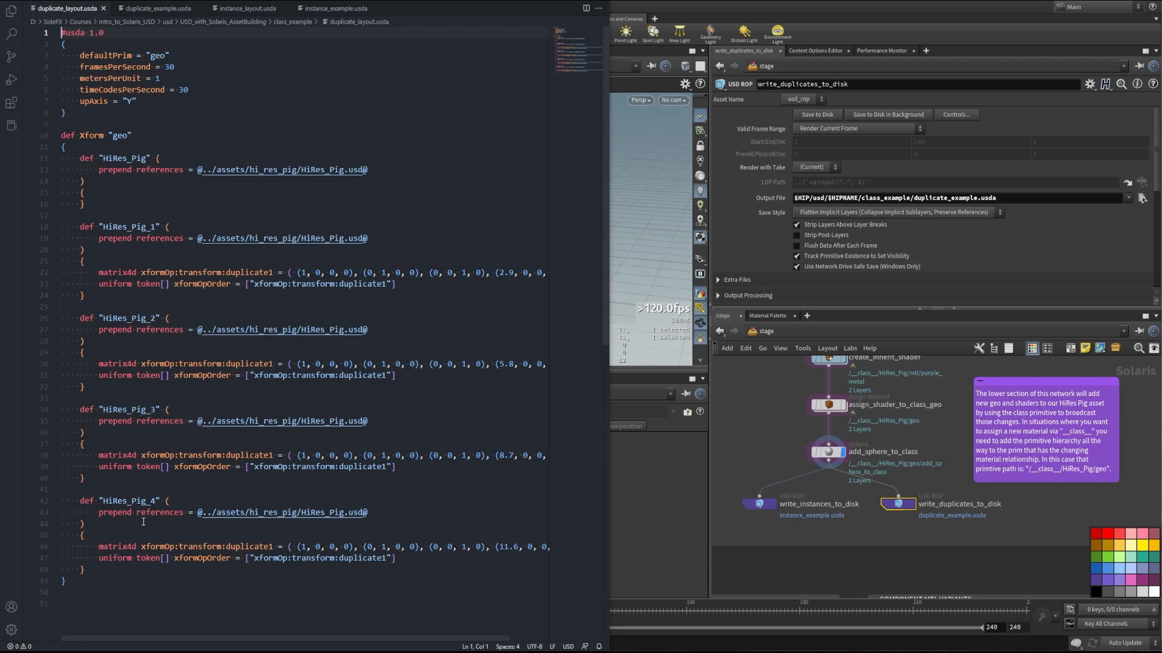
Switch to the code editor and compare the __class__ definitions in duplicate_example.usda and instance_example.usda.
click(167, 9)
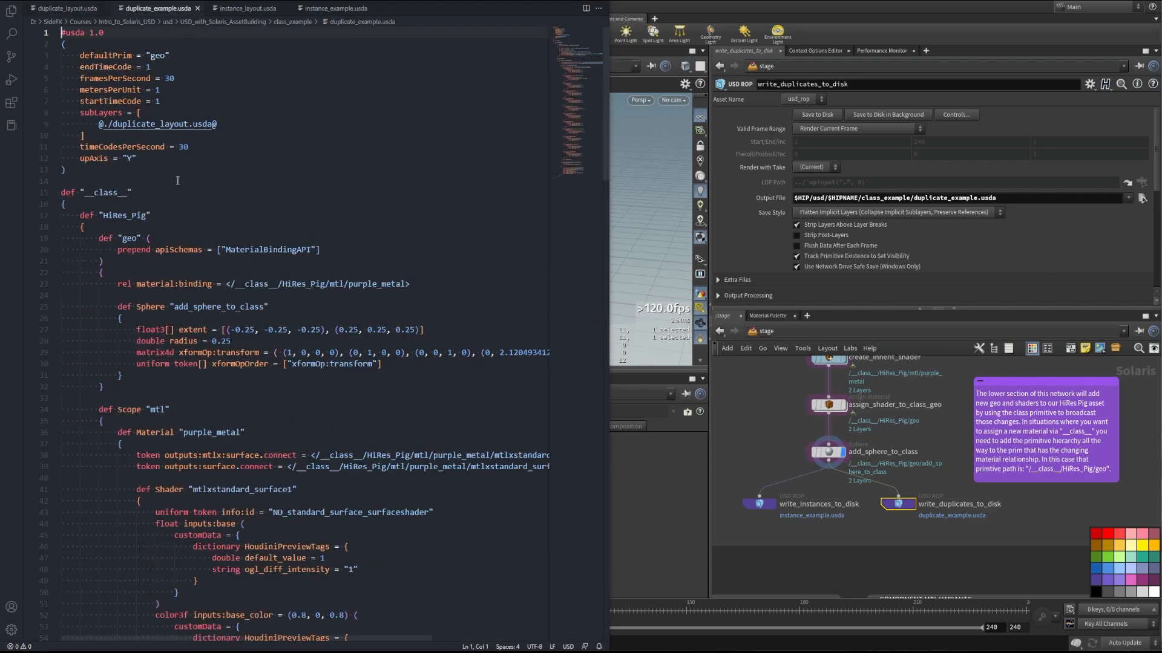
click(327, 10)
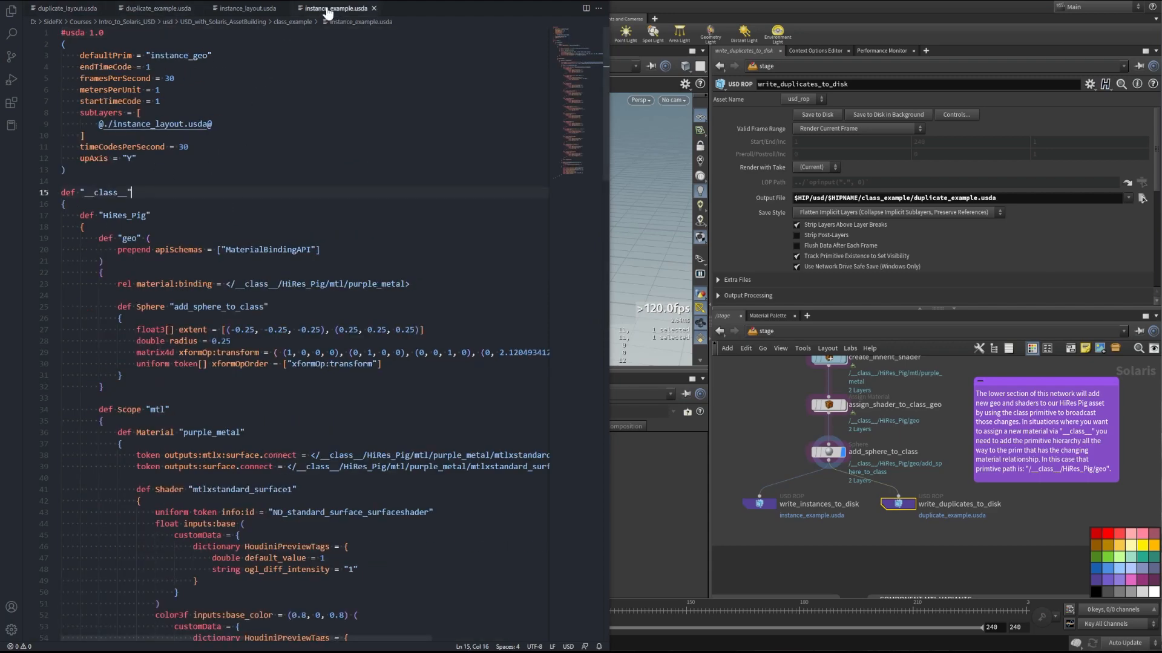
click(181, 10)
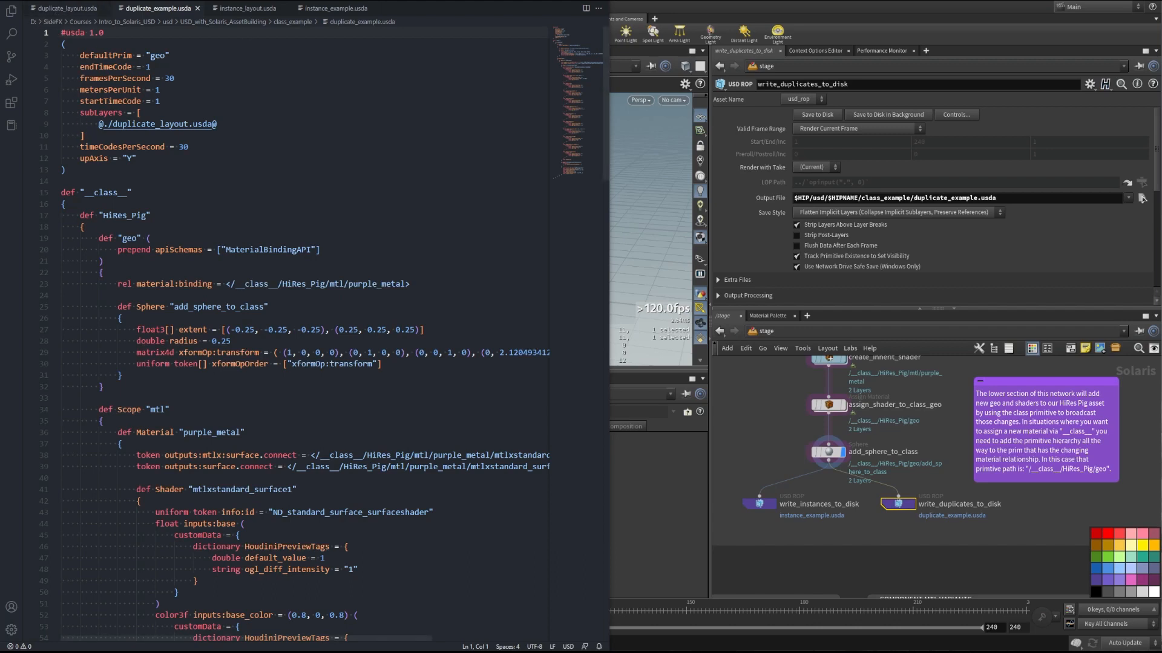
click(333, 10)
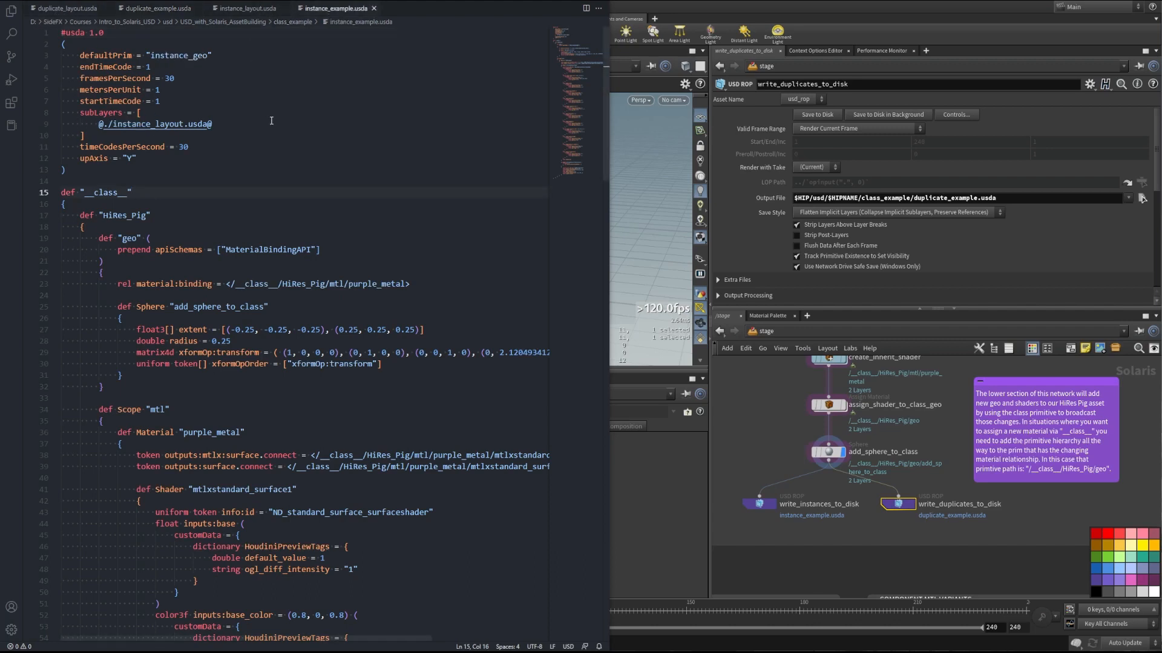
Highlight the sublayer path in instance_example.usda and duplicate_example.usda, and compare the remaining content of both files.
drag(271, 121, 96, 124)
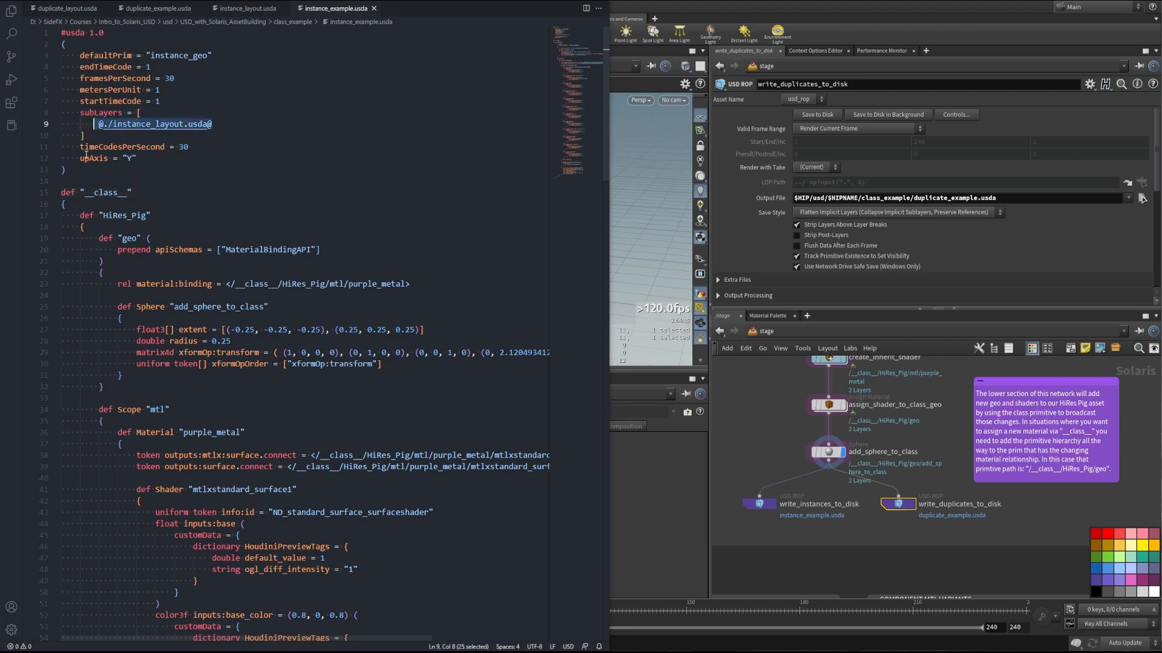
click(159, 9)
drag(219, 124, 89, 124)
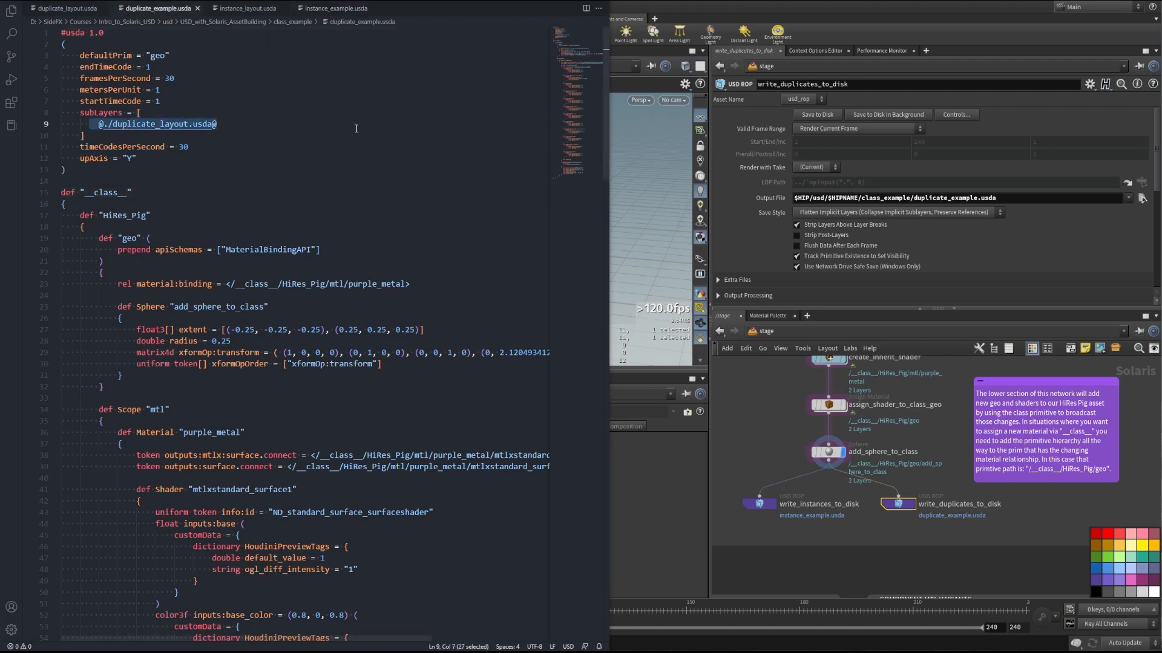
click(345, 158)
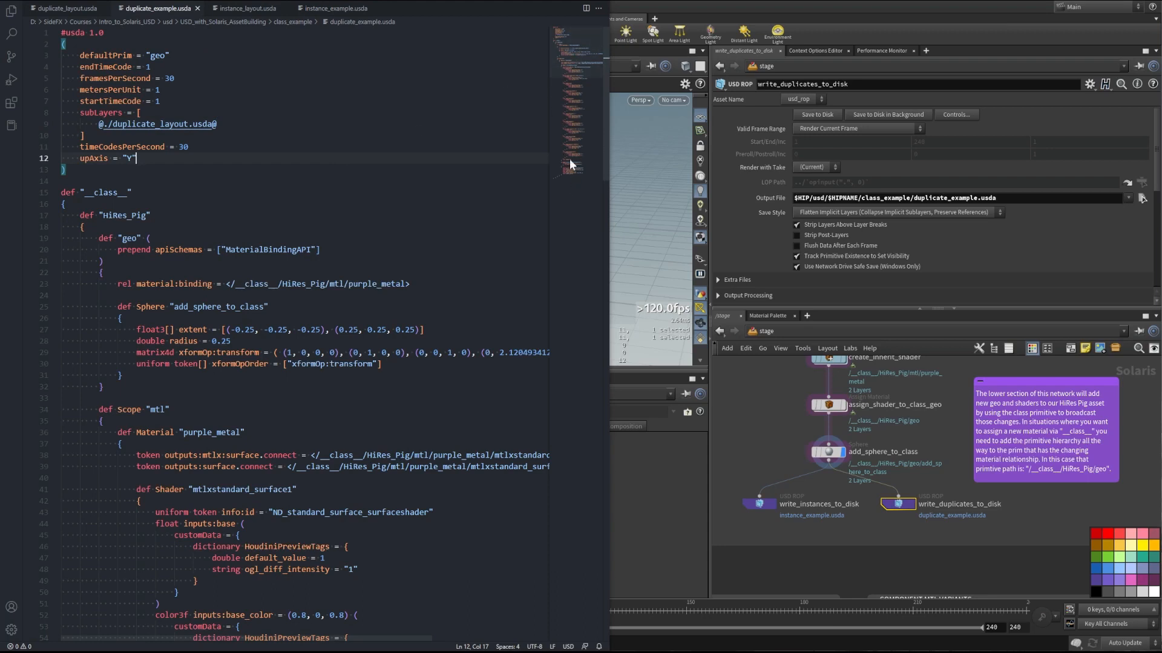
click(335, 9)
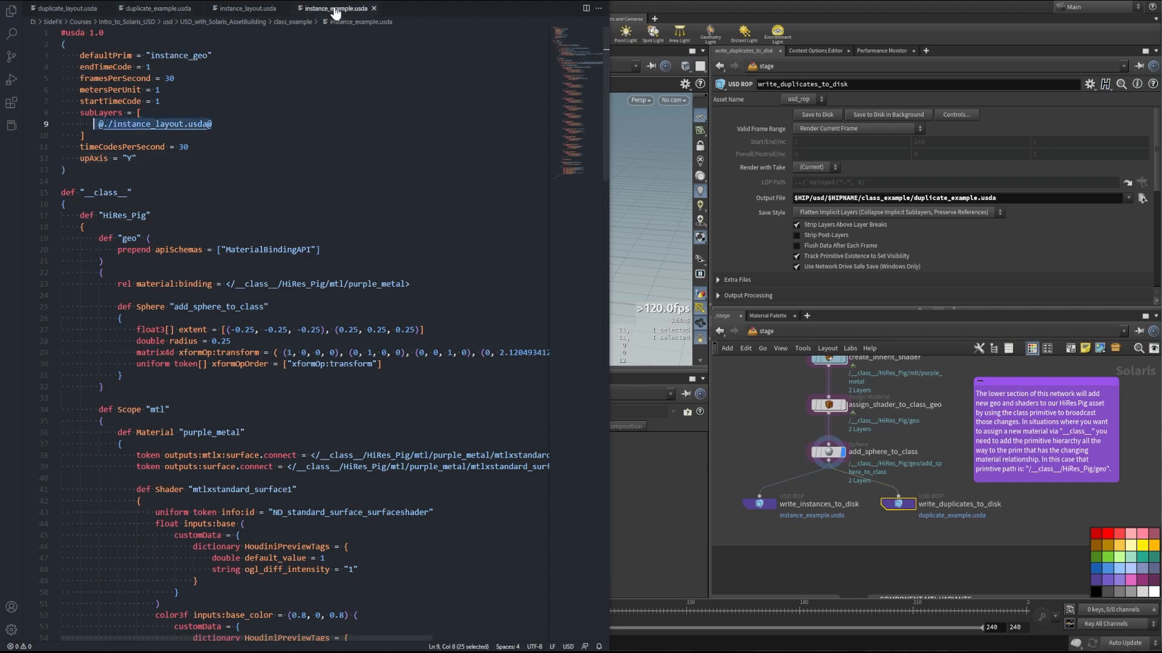
click(162, 8)
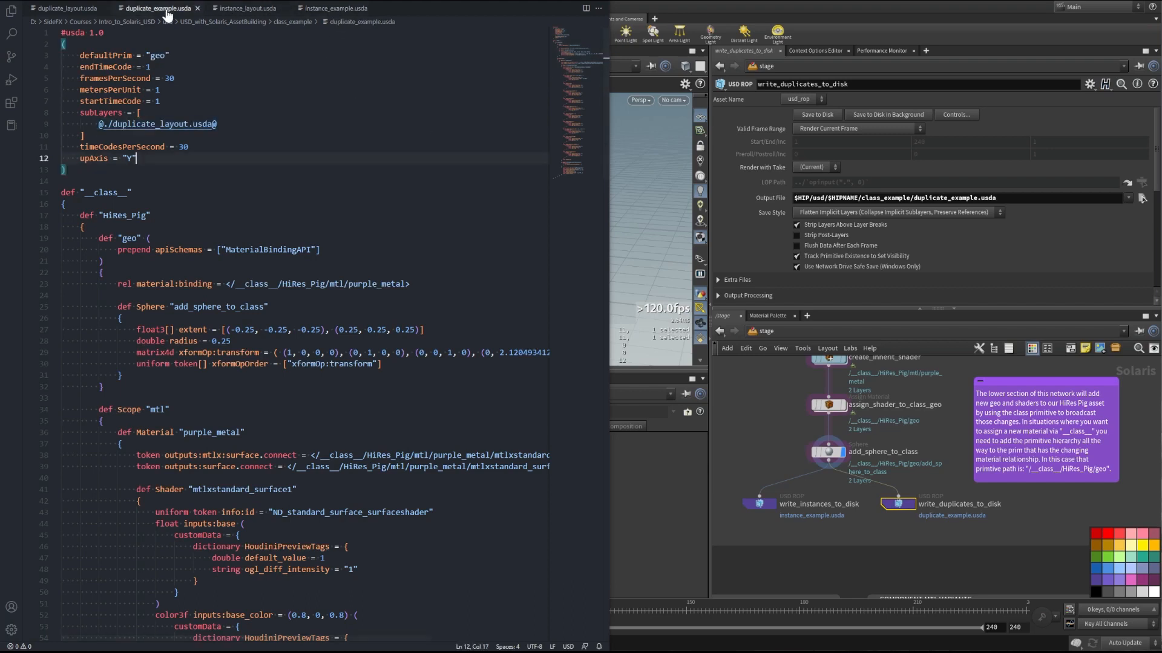
click(337, 9)
click(160, 8)
Return to the Solaris network and highlight the four nodes from create_empty_geo_primitive to add_sphere_to_class, leaving nothing selected.
middle_drag(774, 417, 792, 477)
scroll(786, 476, down, 3)
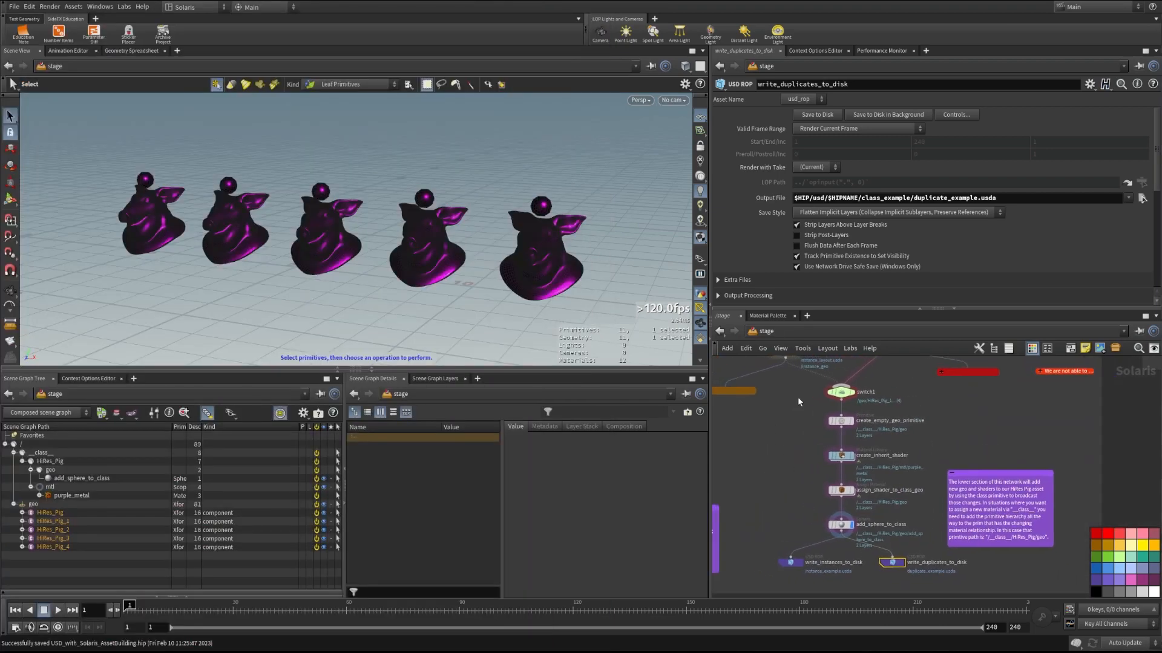
drag(798, 402, 879, 547)
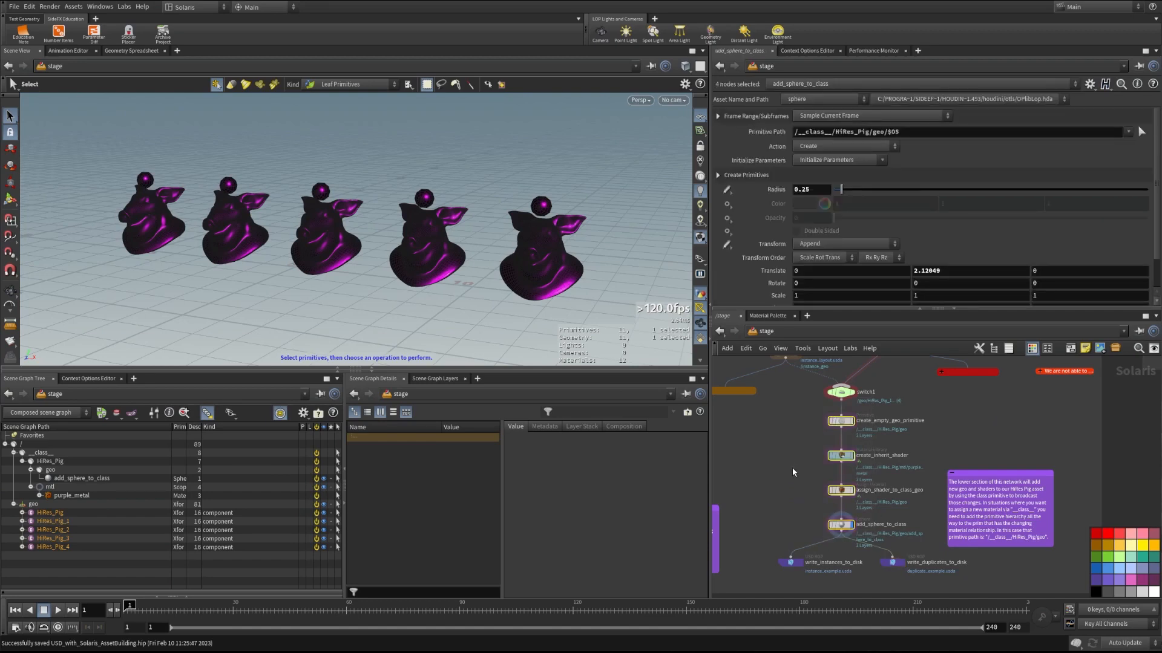
click(793, 467)
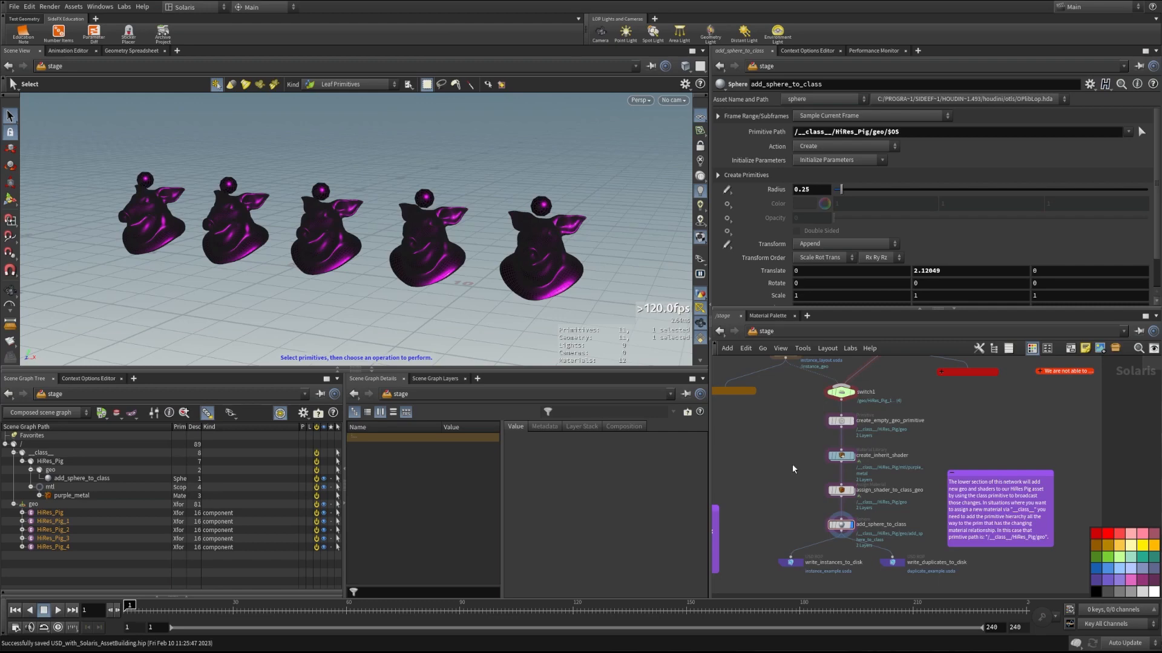
Display config_dup_layout and examine HiRes_Pig_1 through HiRes_Pig_4 and the original HiRes_Pig in the scene graph.
middle_drag(933, 414, 895, 521)
scroll(903, 467, up, 2)
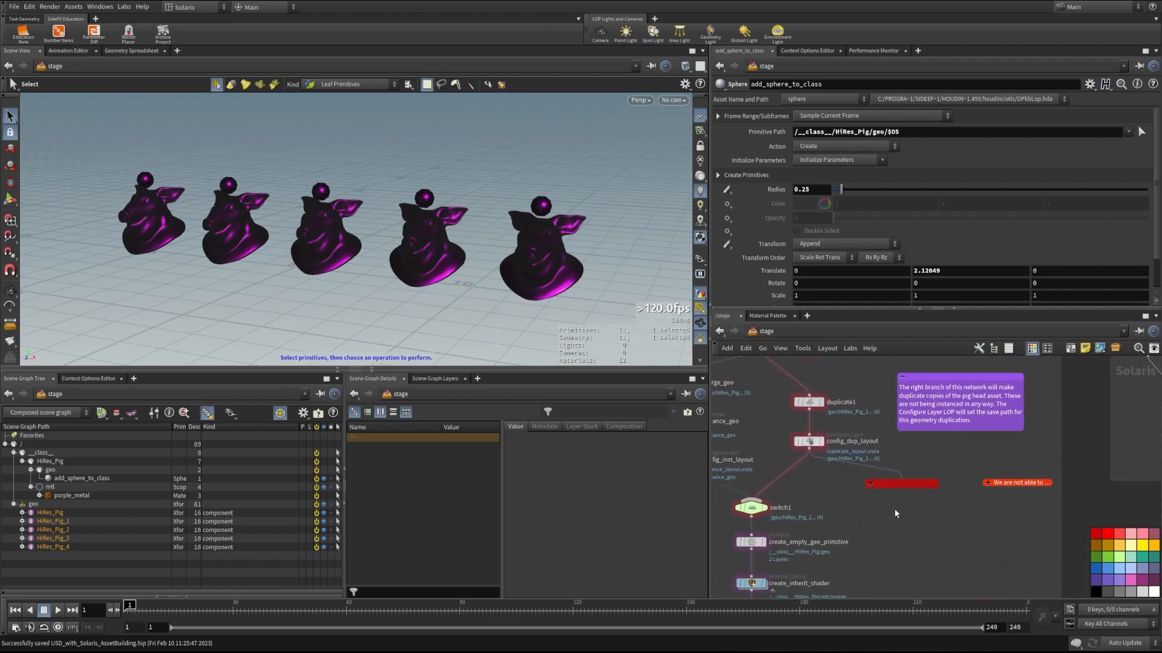
click(820, 442)
click(812, 444)
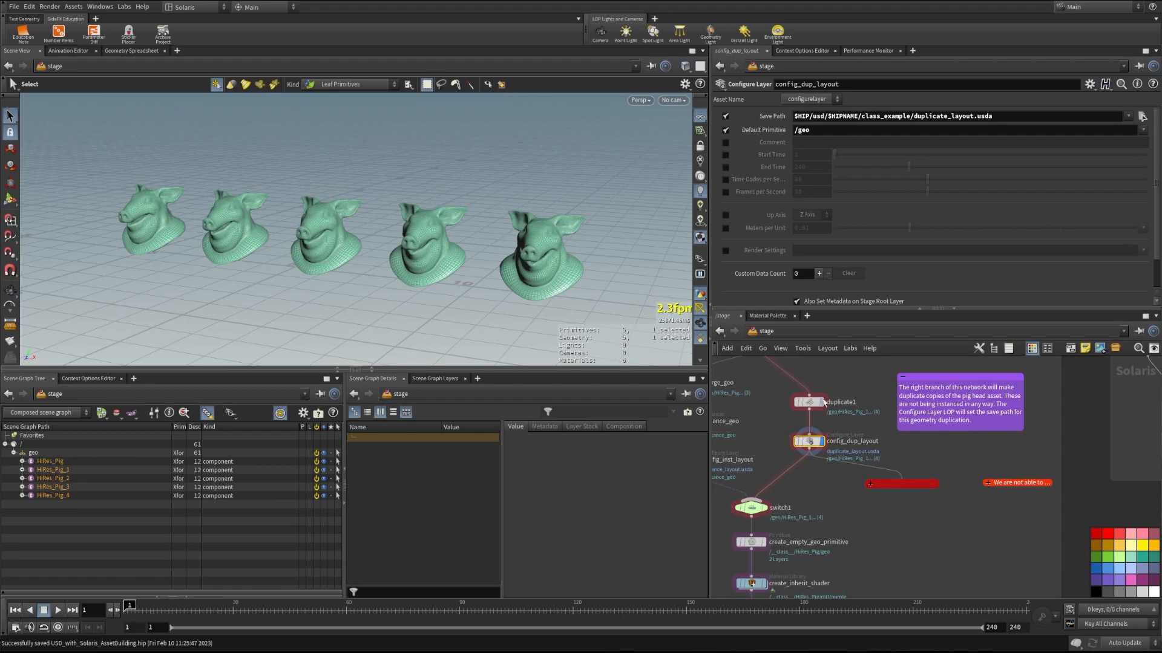
click(46, 472)
shift+click(48, 497)
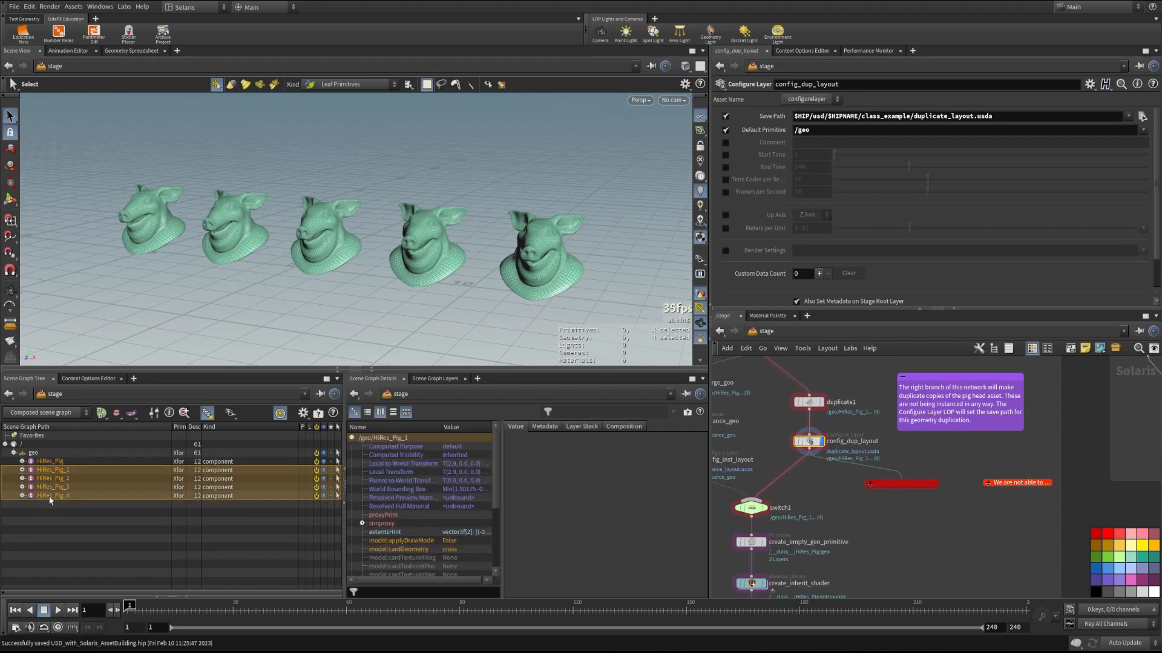
click(50, 461)
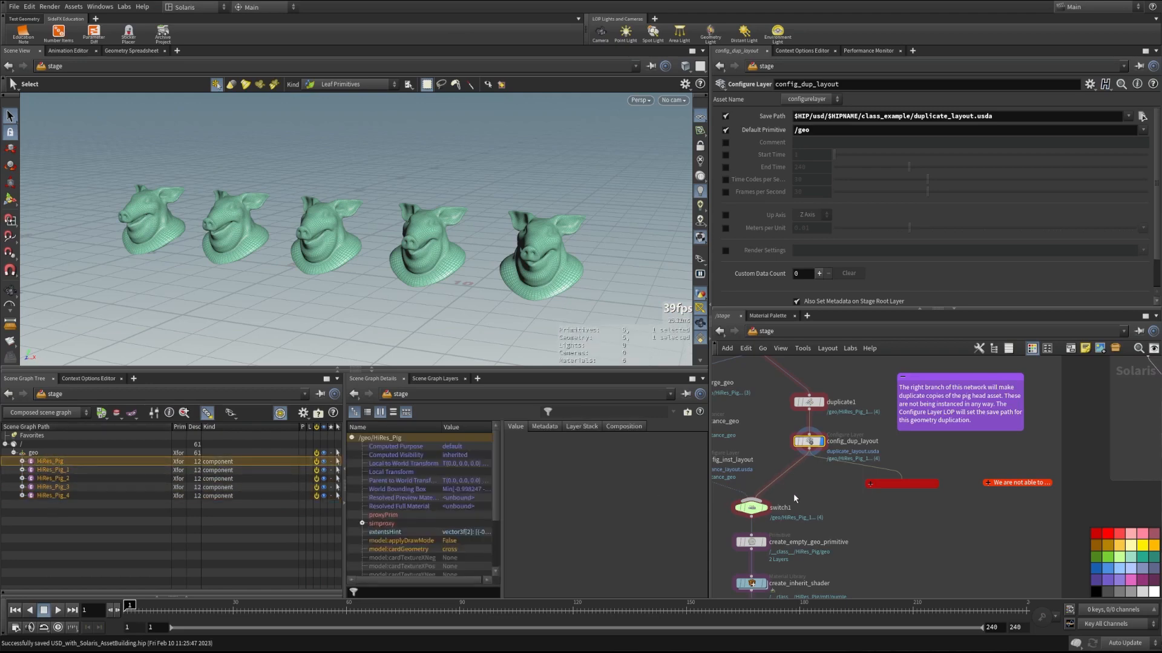
Select duplicate1 and expand the collapsed red network box and sticky note beside the duplicate branch.
click(809, 402)
click(869, 484)
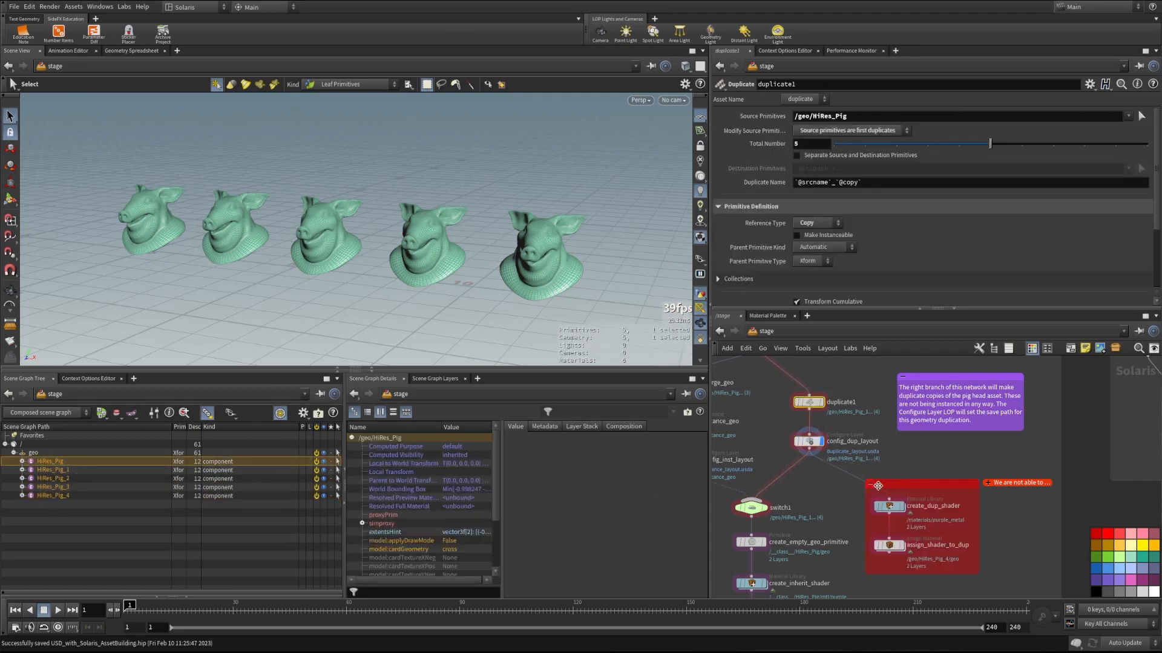
click(987, 484)
middle_drag(915, 451, 924, 439)
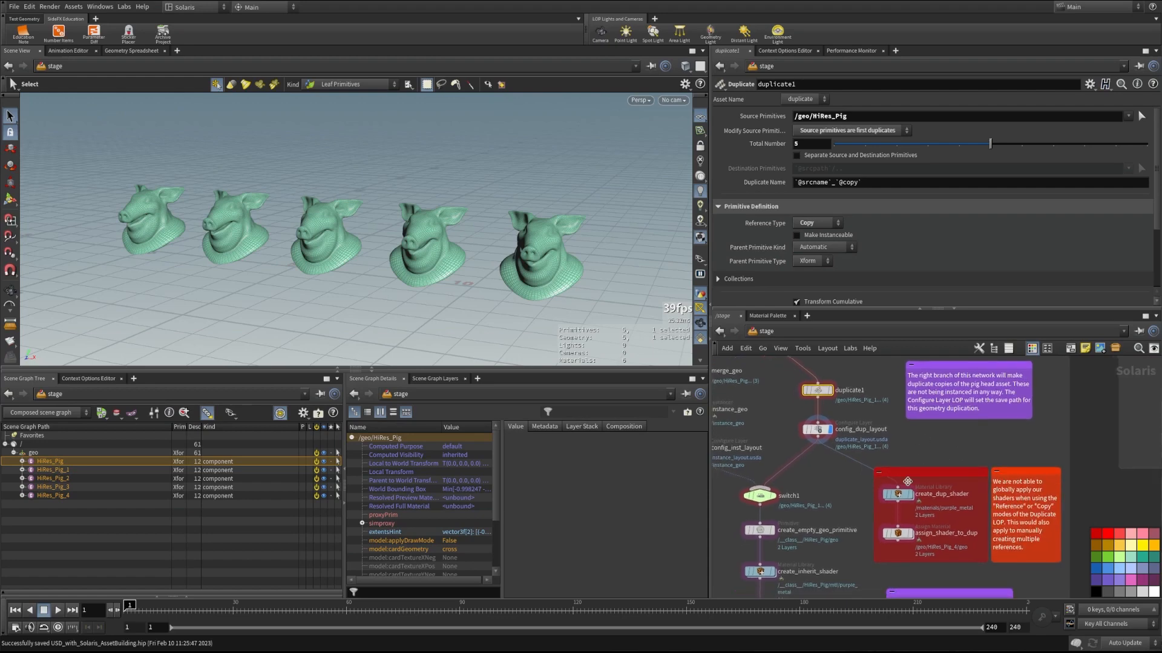
Display create_dup_shader and assign_shader_to_dup in turn to inspect the purple_metal material and its assignments.
click(906, 495)
click(903, 495)
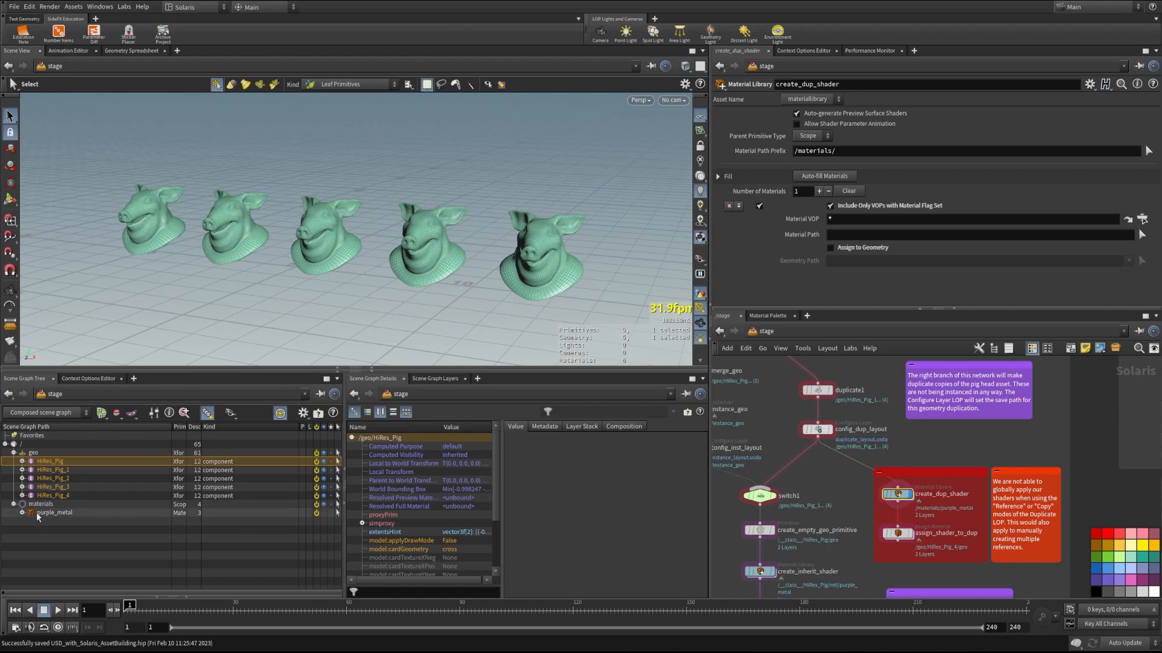
click(909, 533)
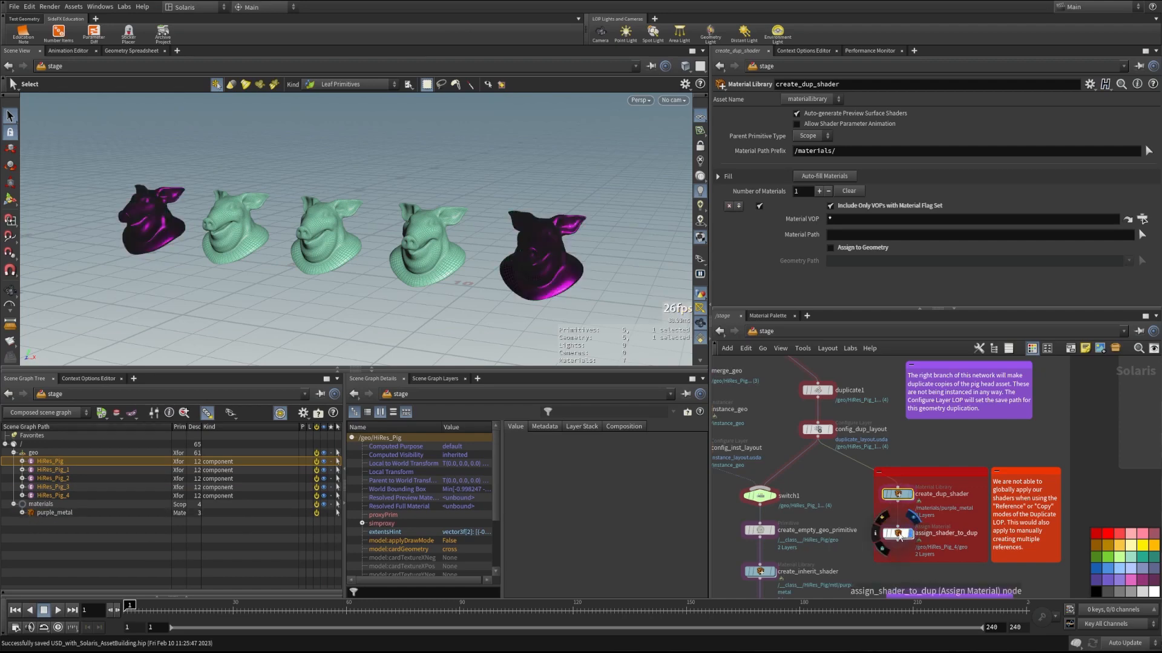
click(898, 534)
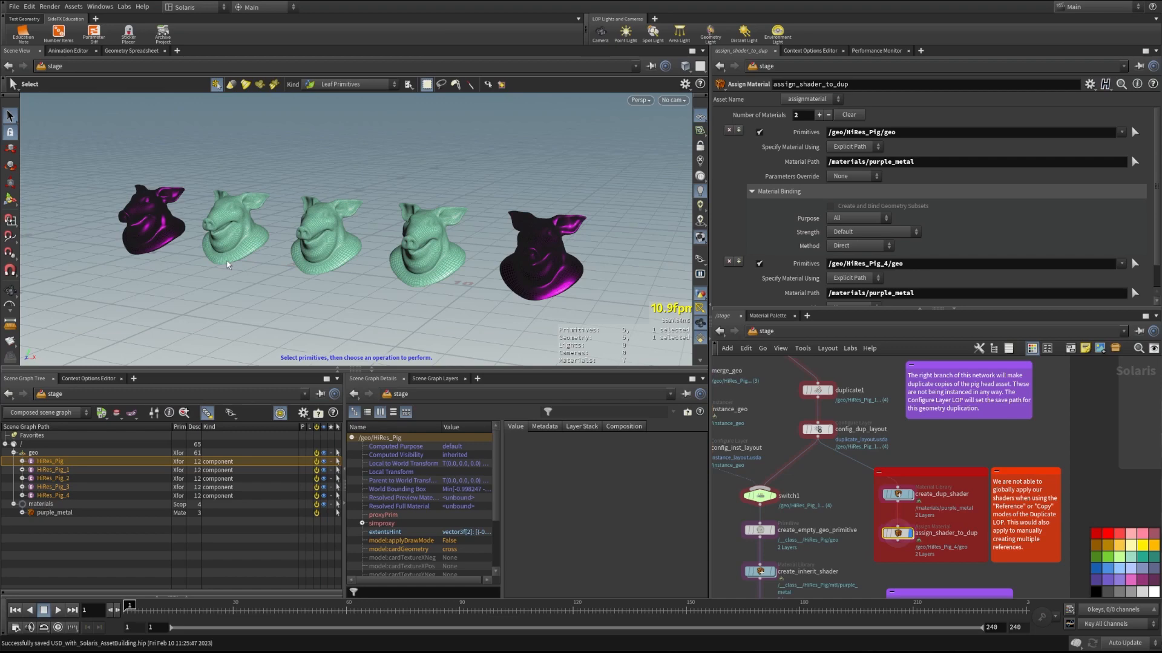
Set duplicate1's Reference Type to Reference and compare config_dup_layout with assign_shader_to_dup in the viewport.
click(816, 390)
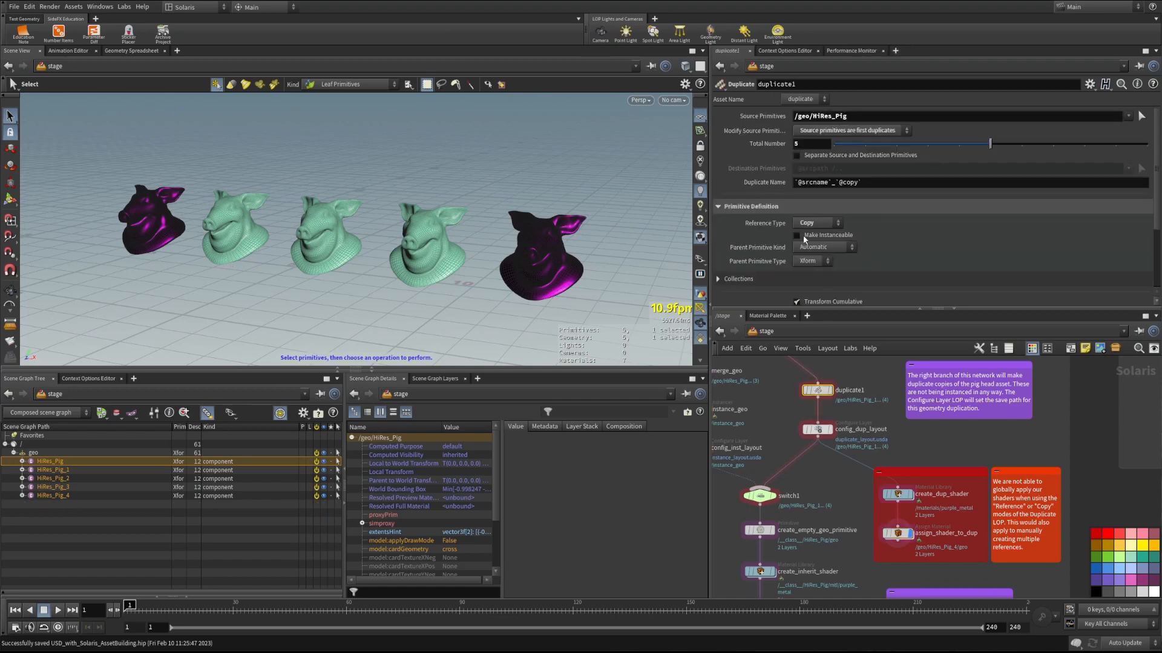
click(814, 222)
click(811, 236)
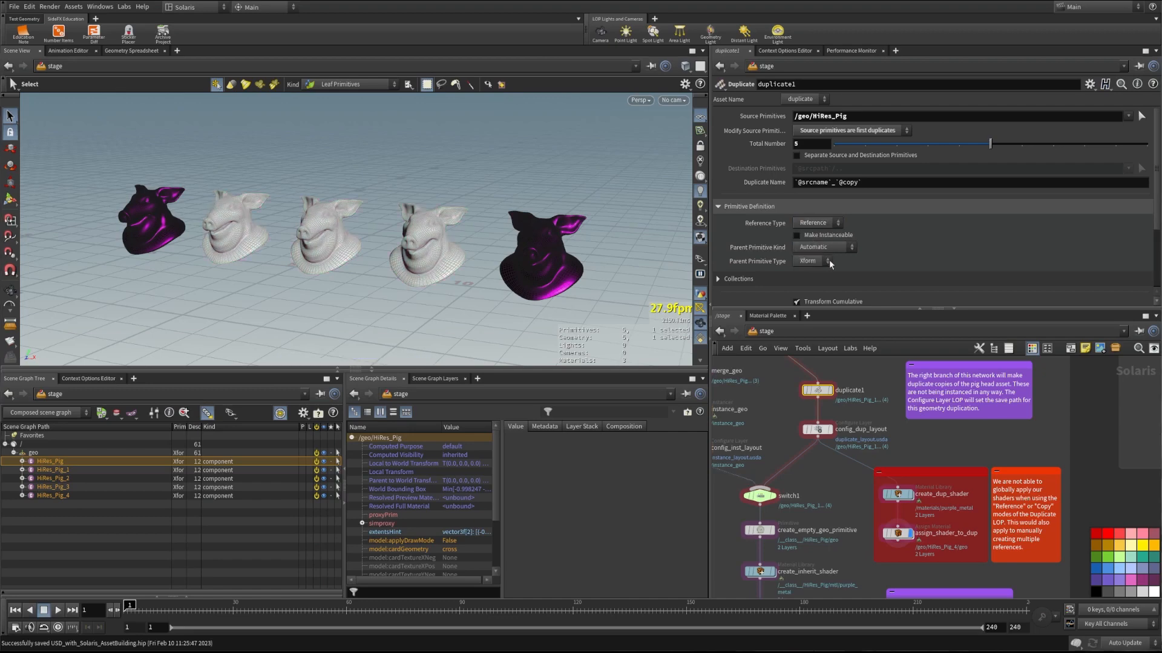
click(816, 429)
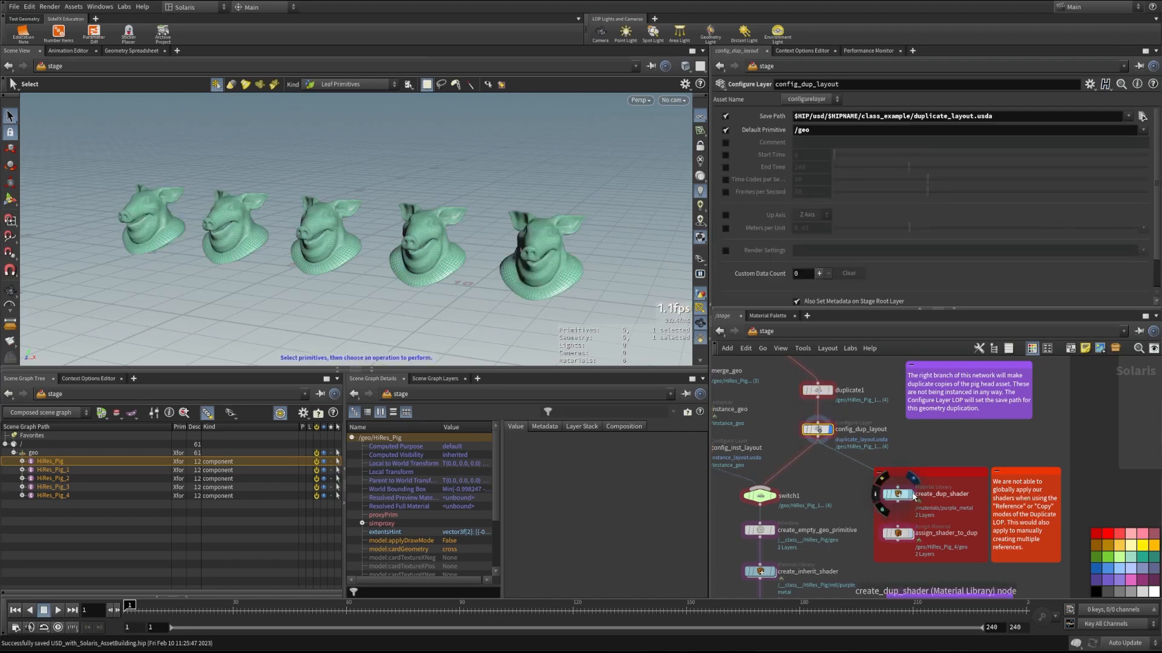
click(898, 532)
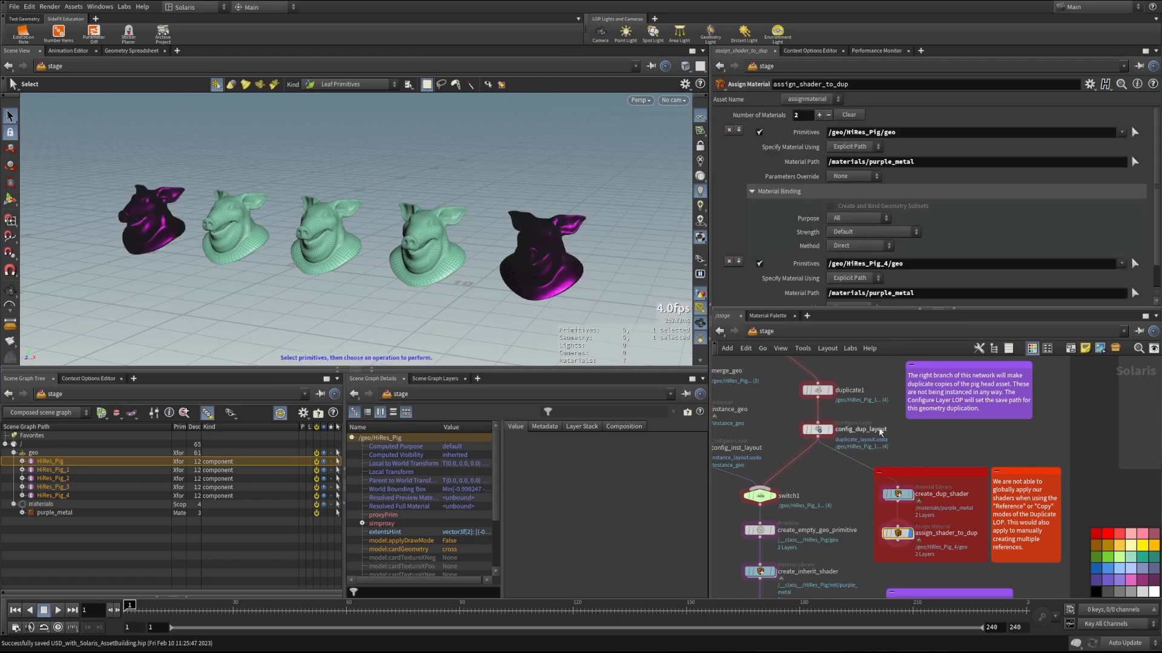
Enable Make Instanceable on duplicate1 and check the downstream layout and shader nodes through assign_shader_to_dup.
click(818, 390)
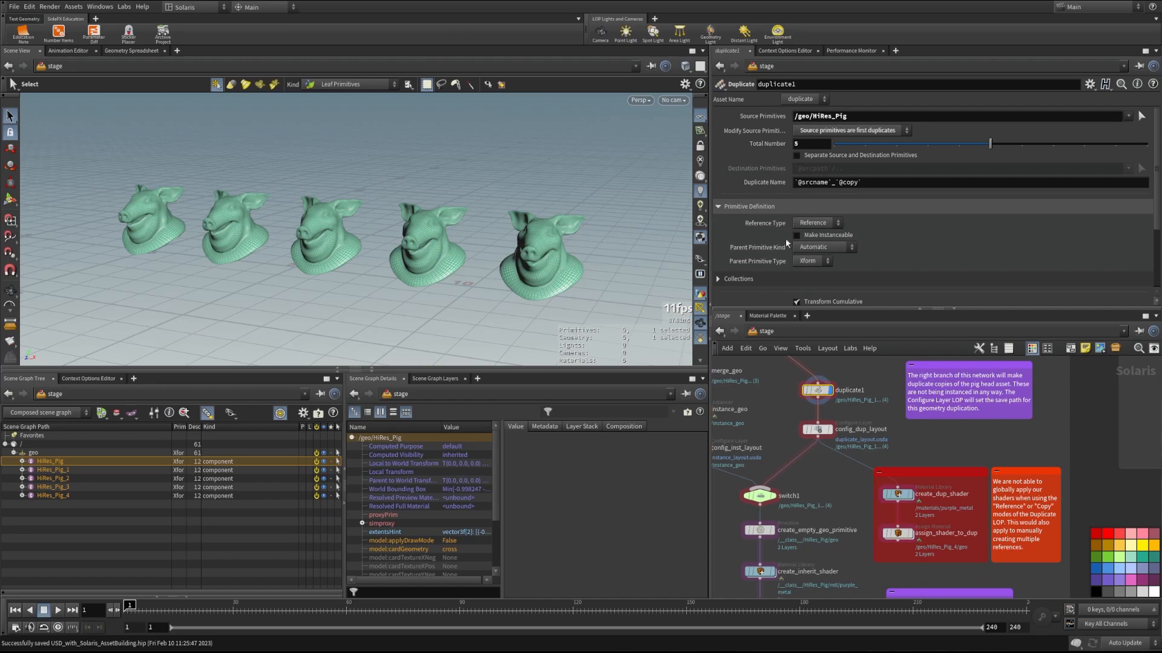
click(795, 236)
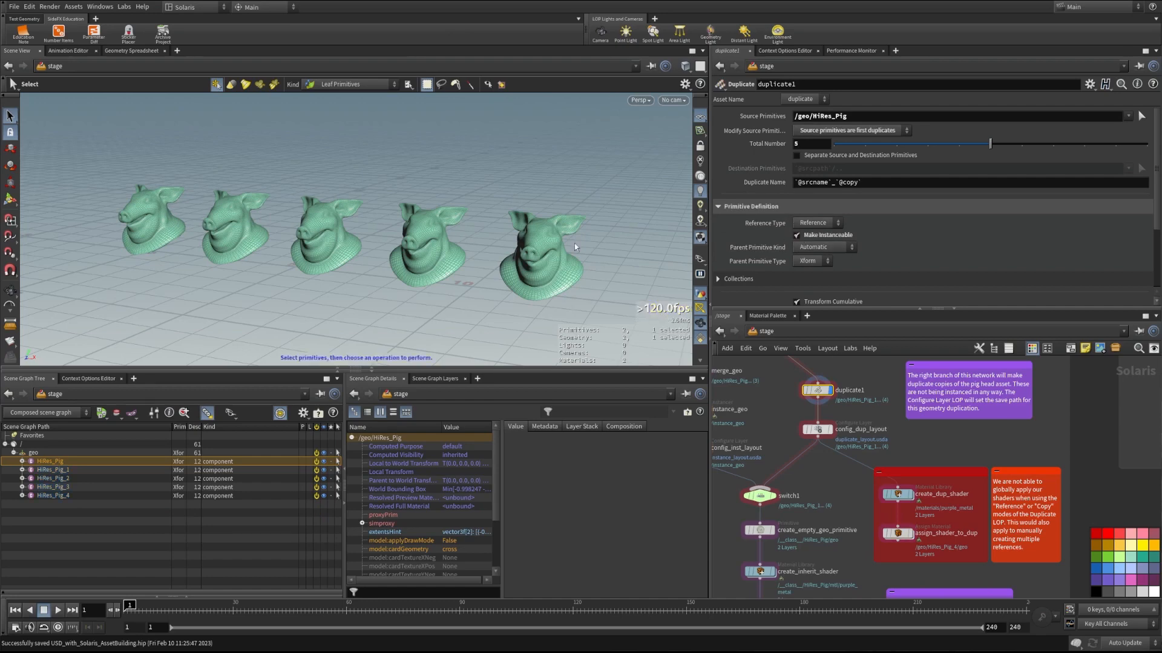
click(820, 430)
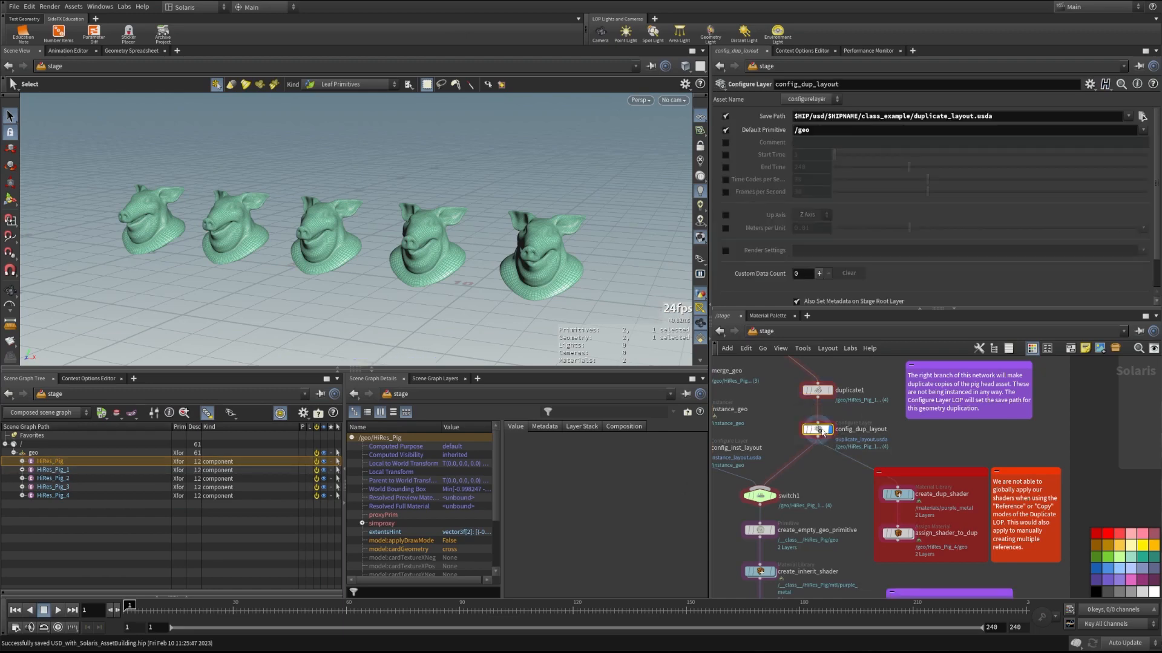
click(898, 494)
click(912, 540)
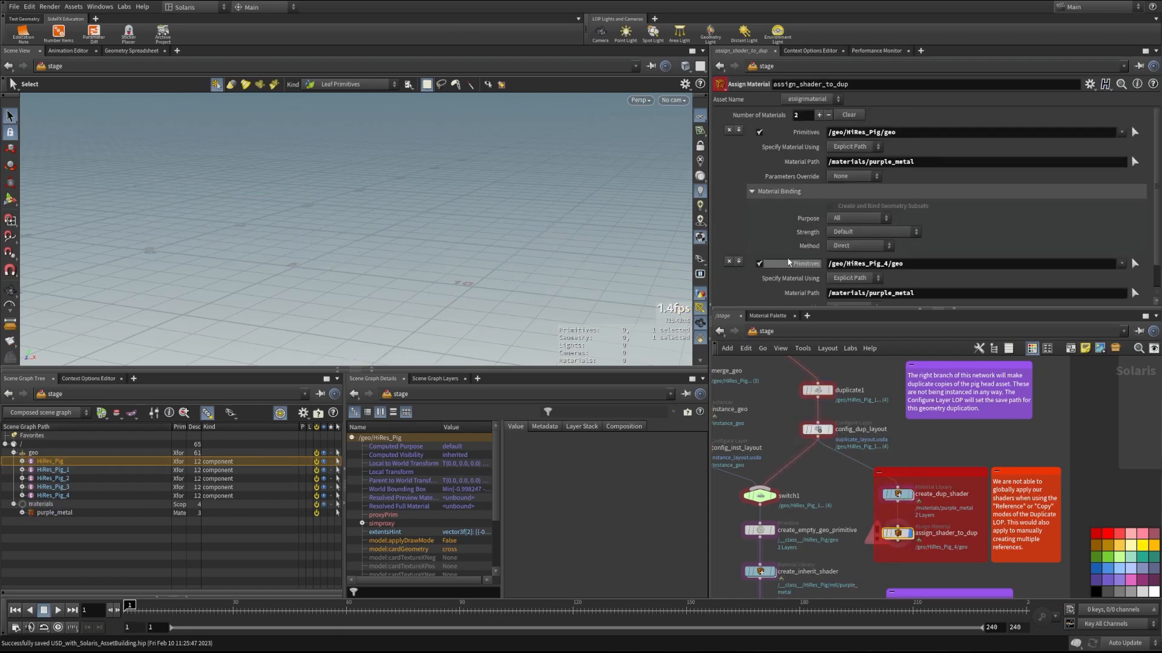
Inspect HiRes_Pig_4's child prims and disable the material assignment for /geo/HiRes_Pig_4/geo in assign_shader_to_dup.
scroll(785, 266, down, 3)
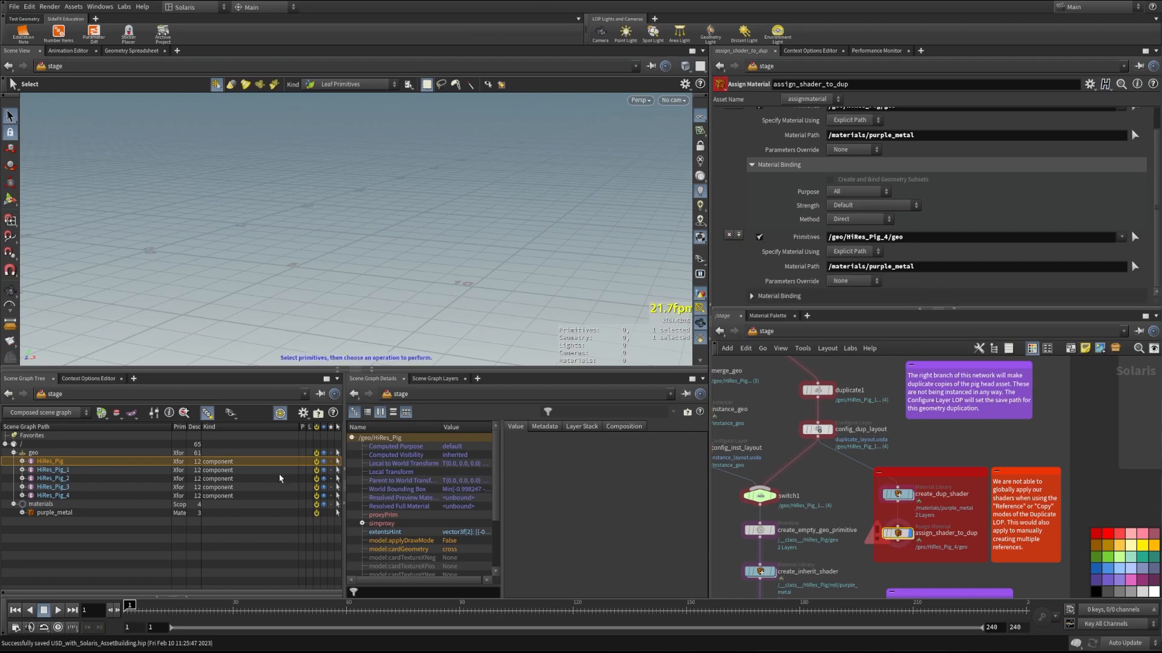
click(22, 496)
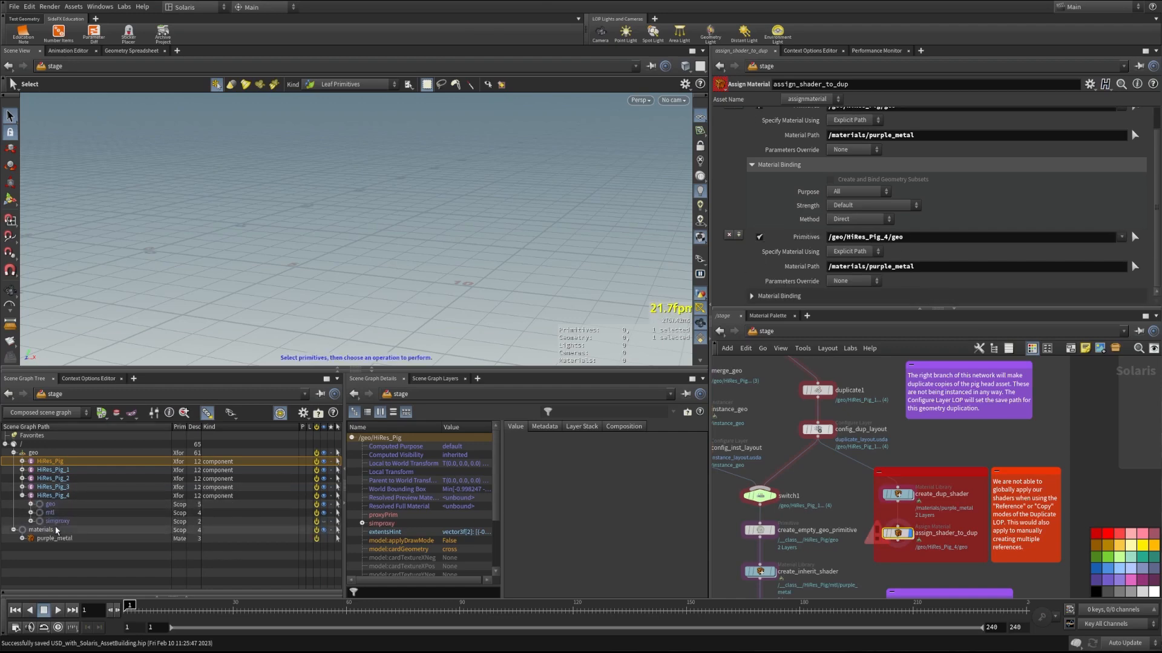
click(22, 495)
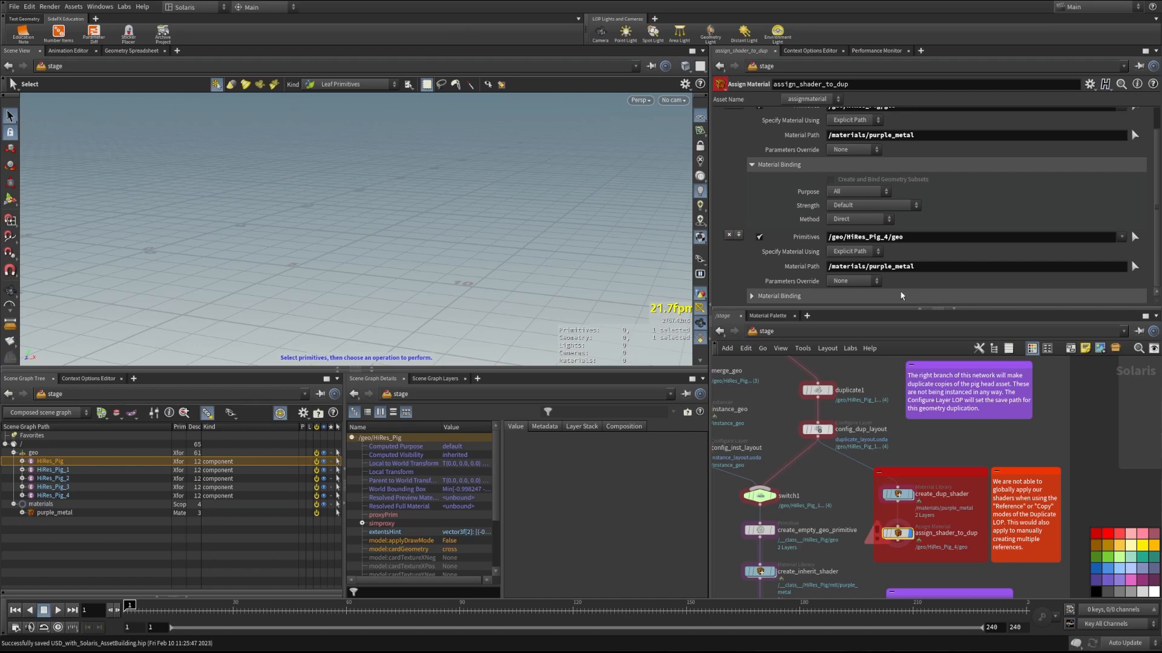
click(759, 237)
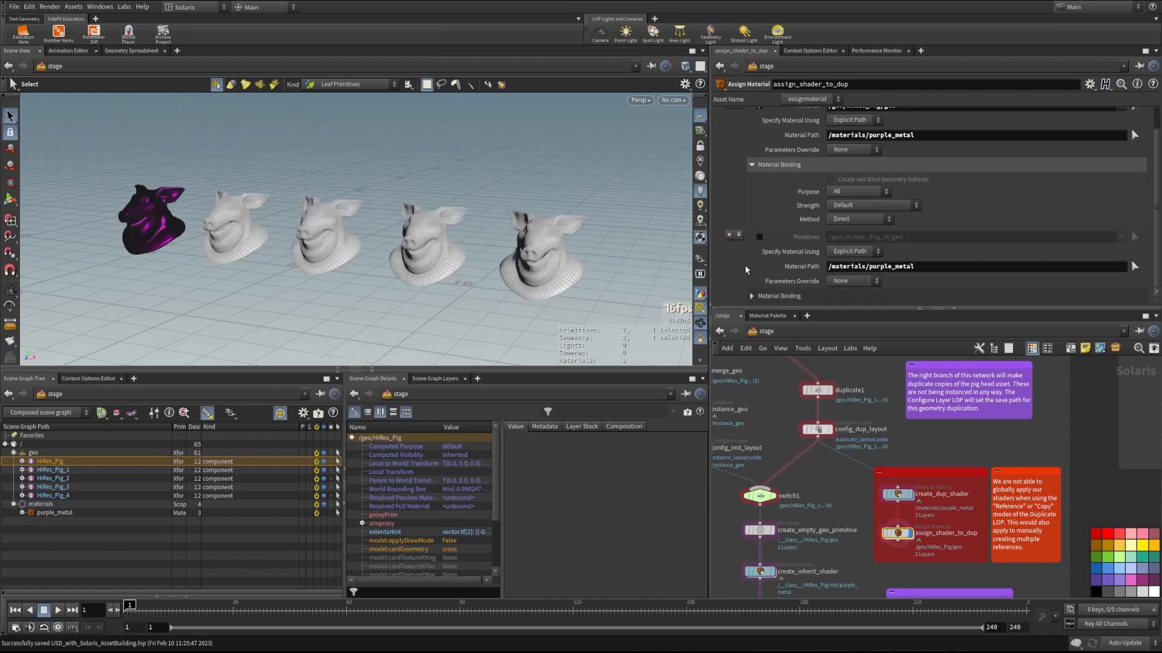
Display create_dup_shader and assign_shader_to_dup again to compare the pigs, and clear the scene graph selection.
click(899, 495)
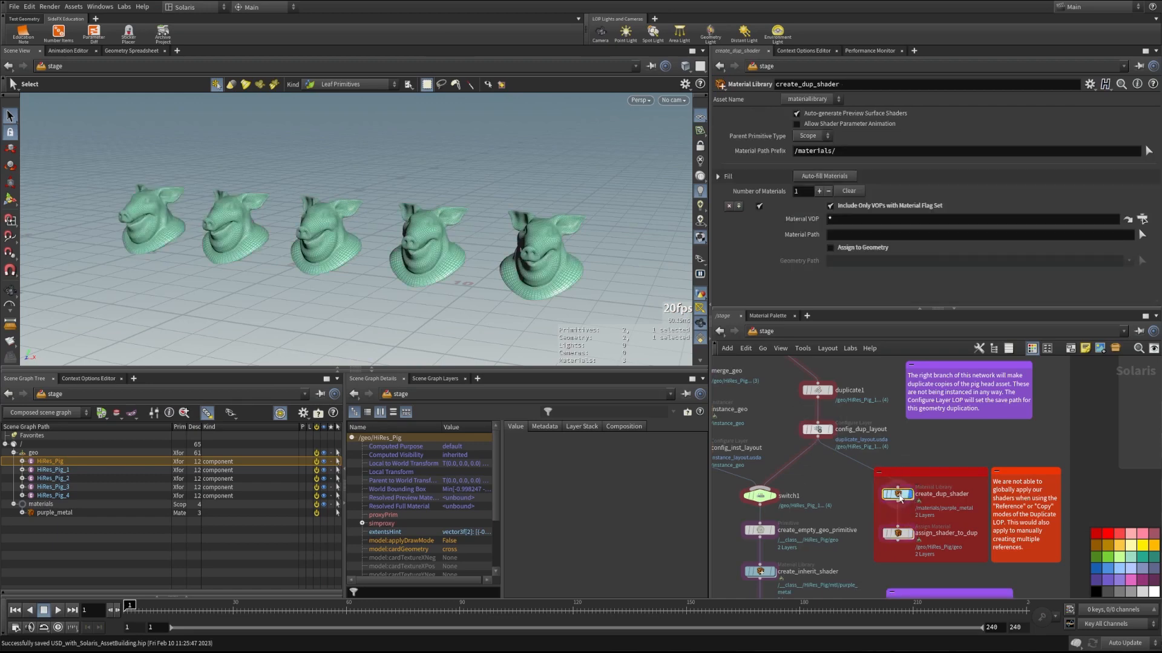
click(898, 533)
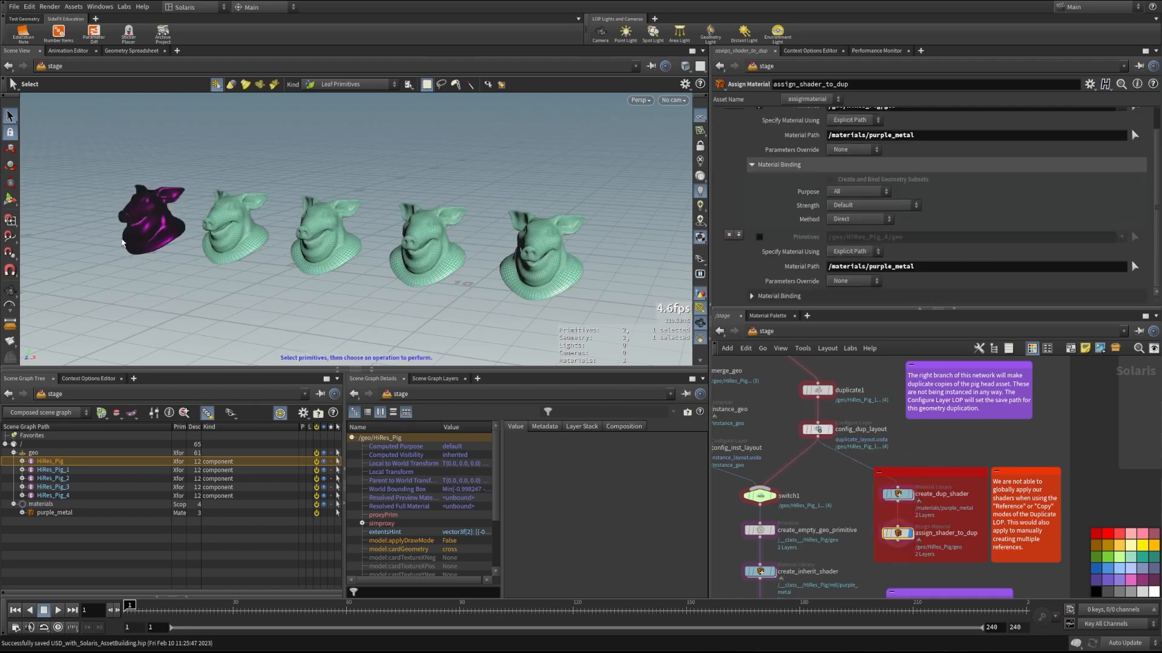
click(70, 554)
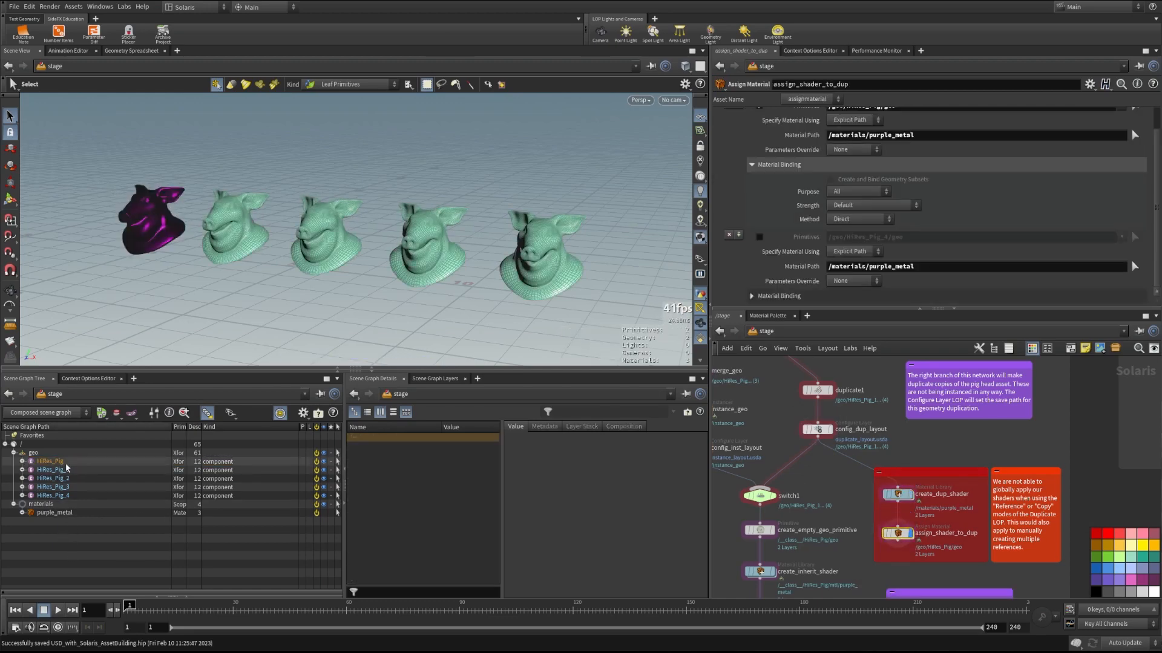
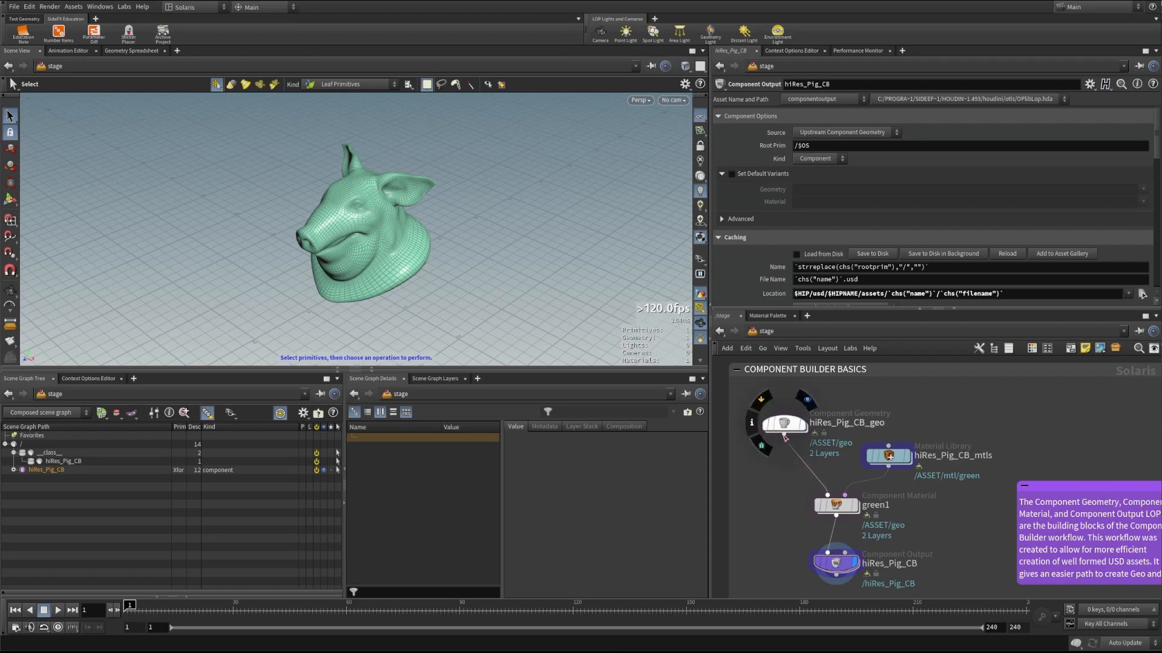
Display the hiRes_Pig_CB_geo component geometry and examine its Attributes, Primitives and Advanced parameters.
click(803, 424)
click(786, 426)
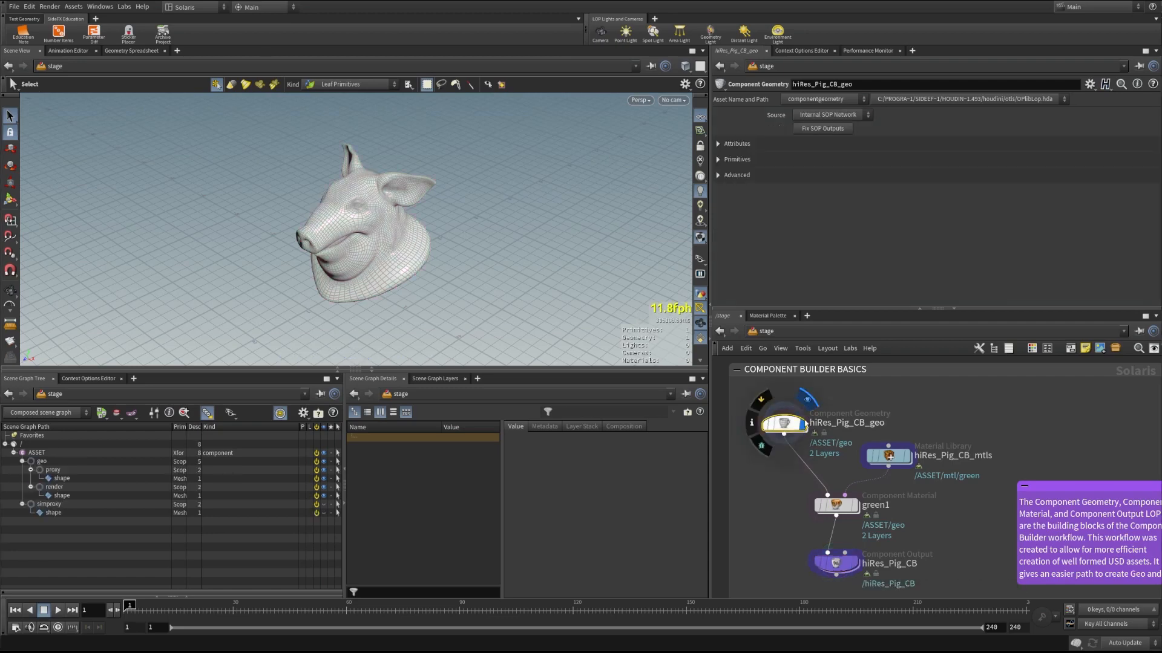
mouse_move(774, 419)
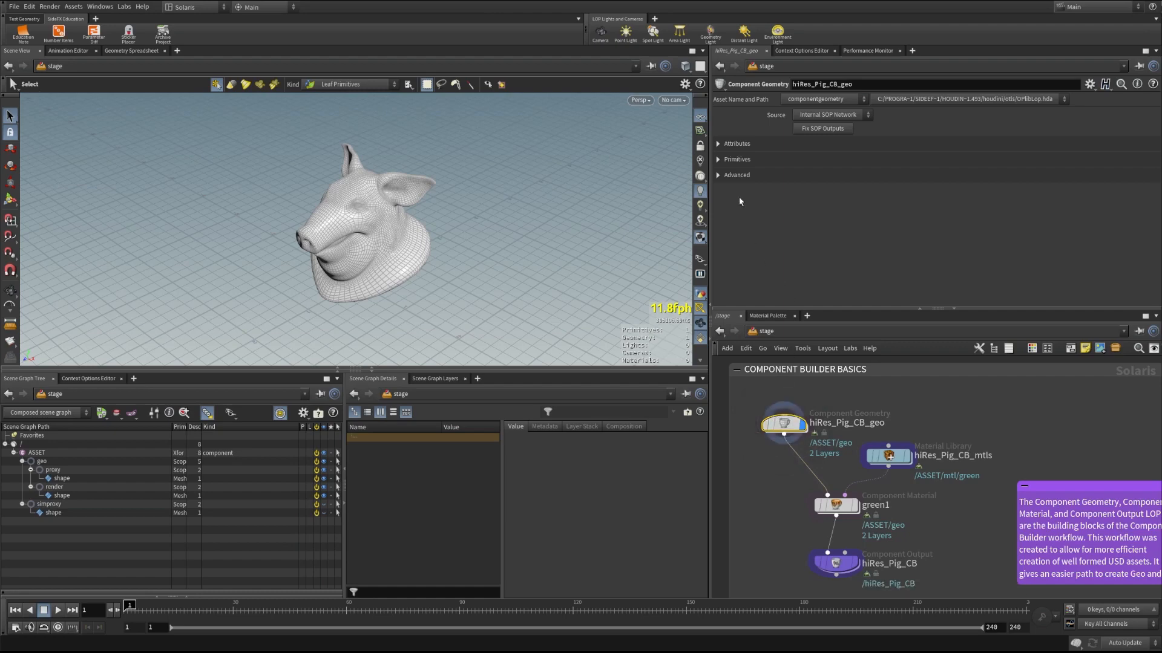
click(722, 145)
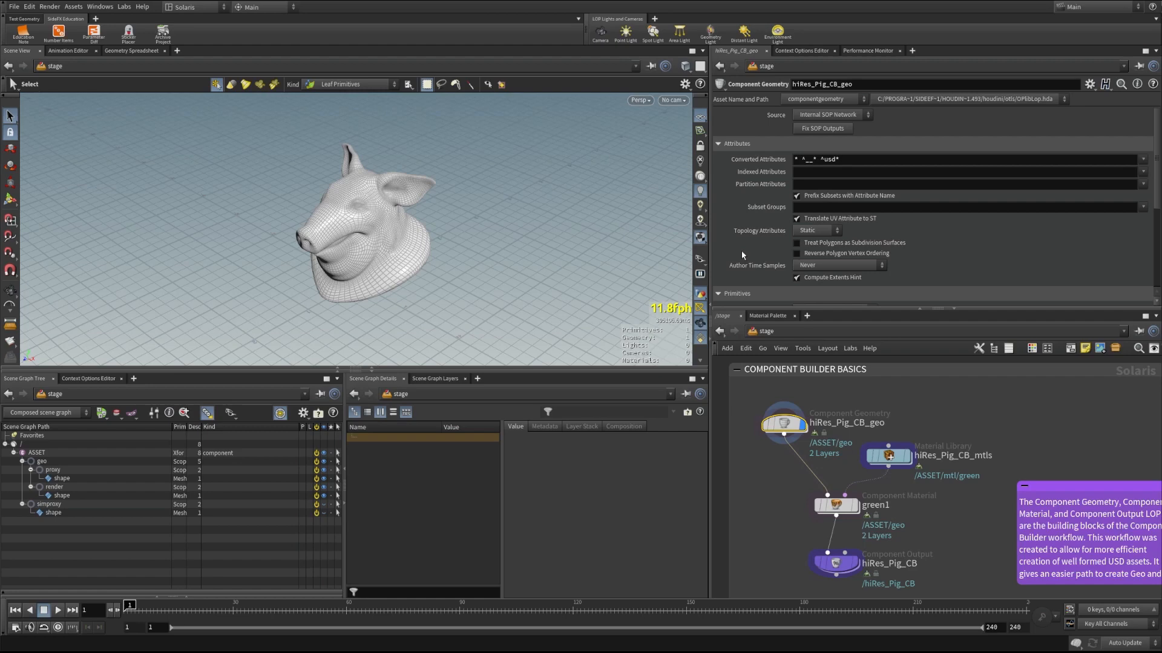
scroll(763, 216, down, 3)
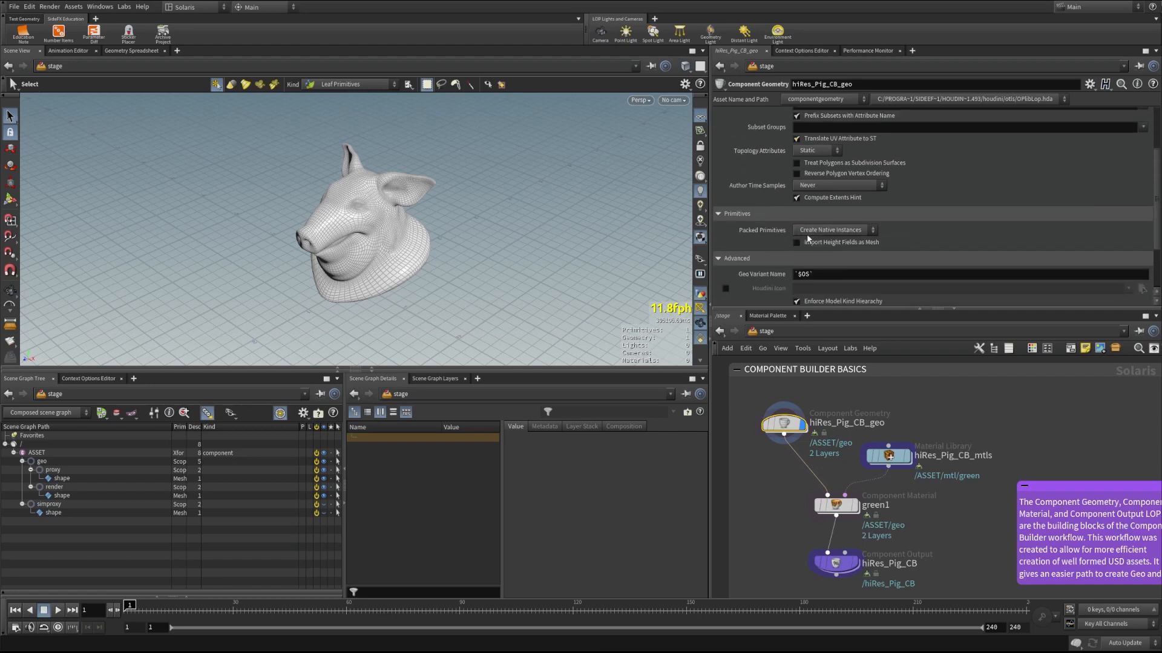
scroll(773, 255, down, 3)
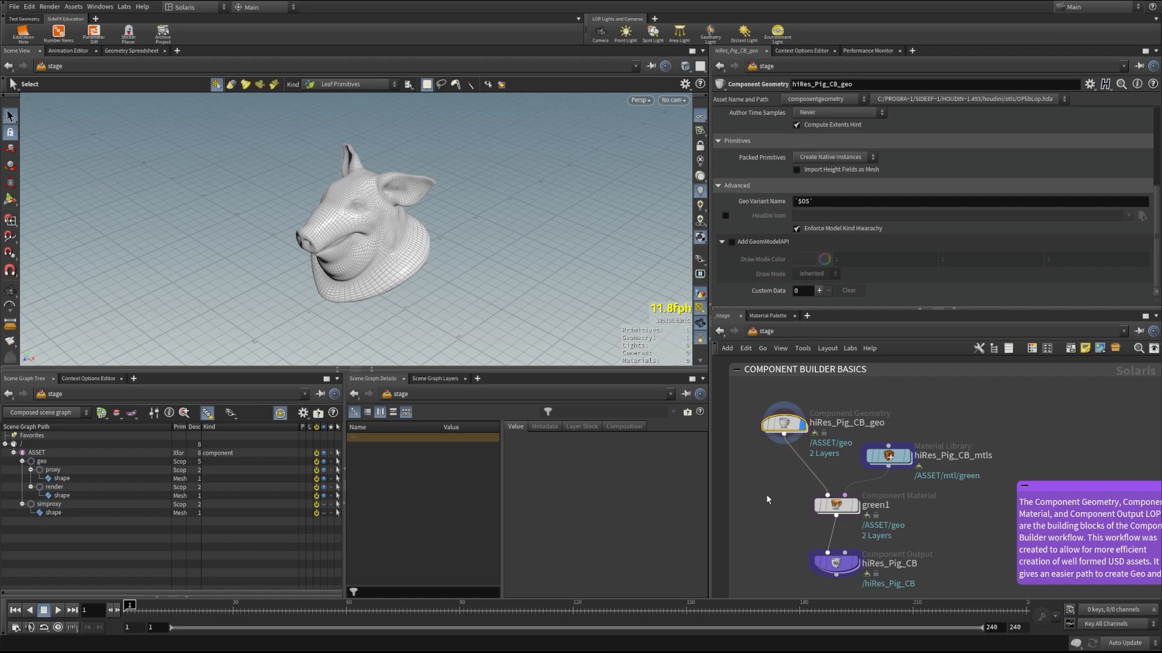
Look inside hiRes_Pig_CB_geo at the subdivide1, polyreduce1 and remesh1 results feeding the default, proxy and simproxy outputs, and return to the stage.
double_click(786, 425)
middle_drag(879, 424, 850, 487)
scroll(854, 478, down, 2)
scroll(850, 487, down, 2)
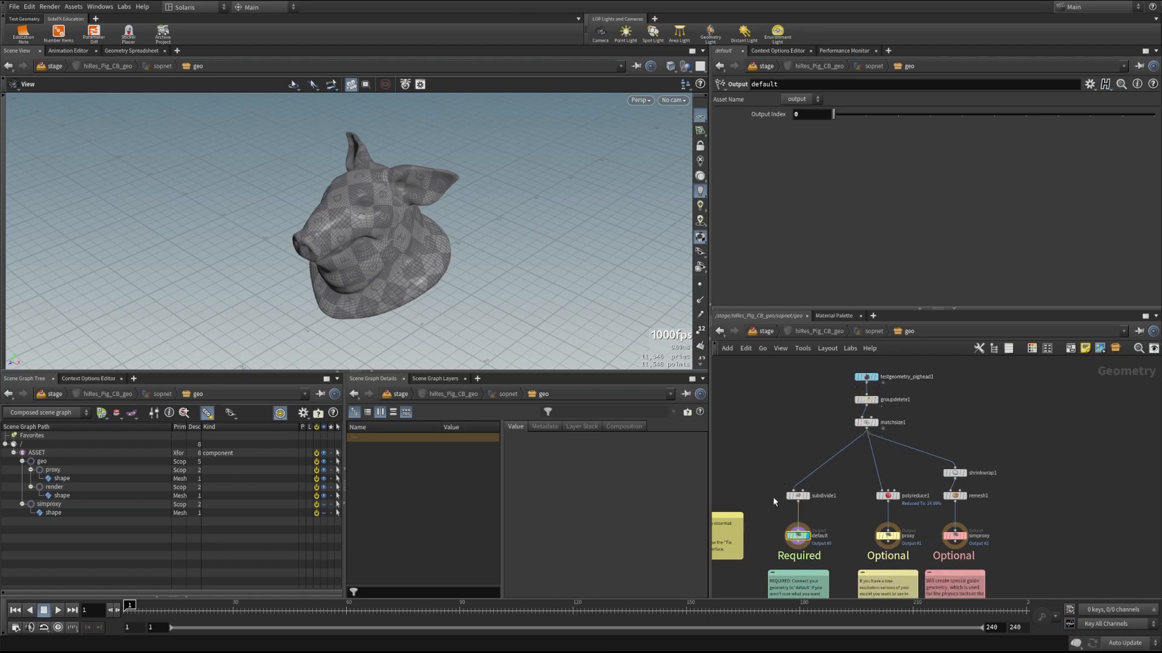
click(797, 495)
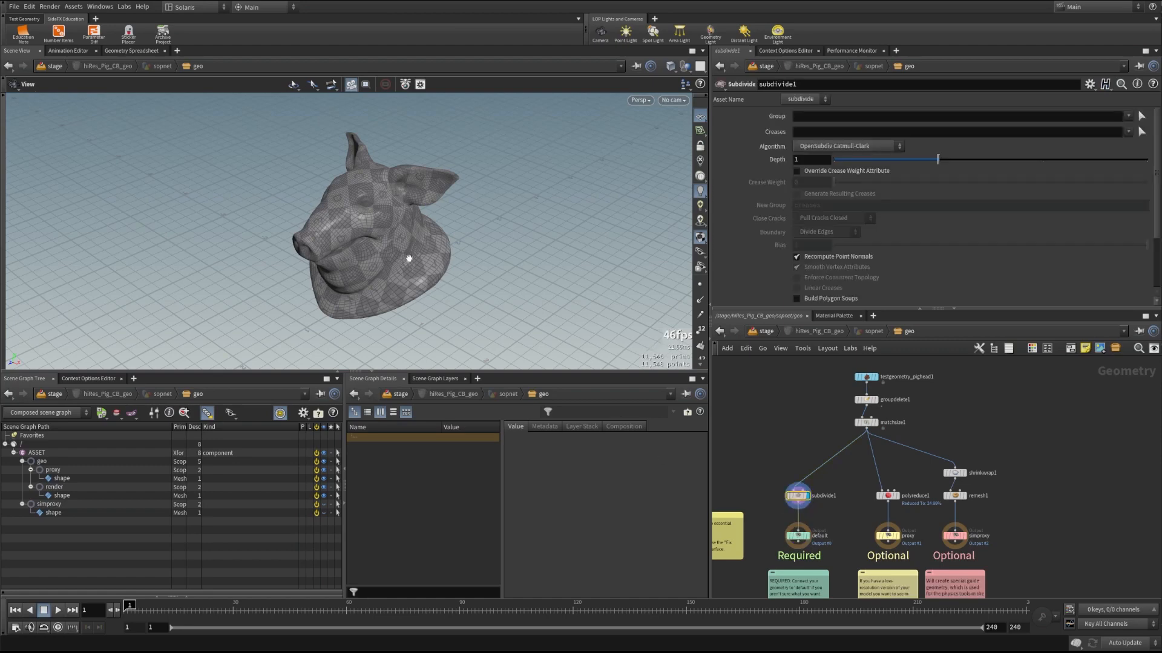
click(889, 496)
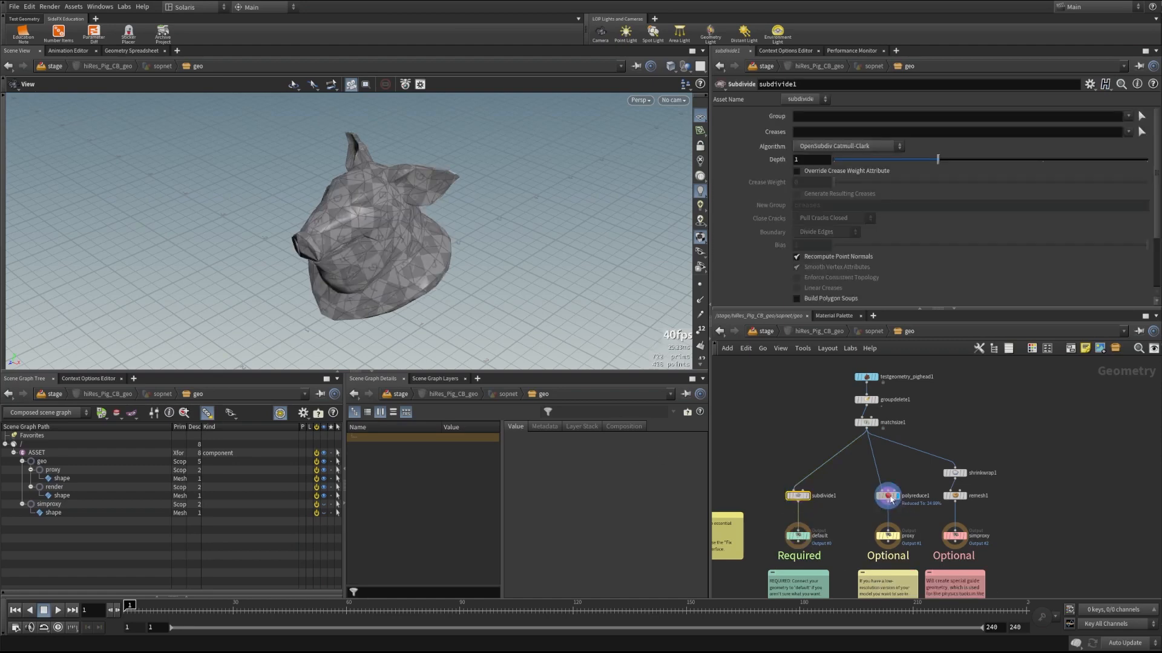
click(965, 495)
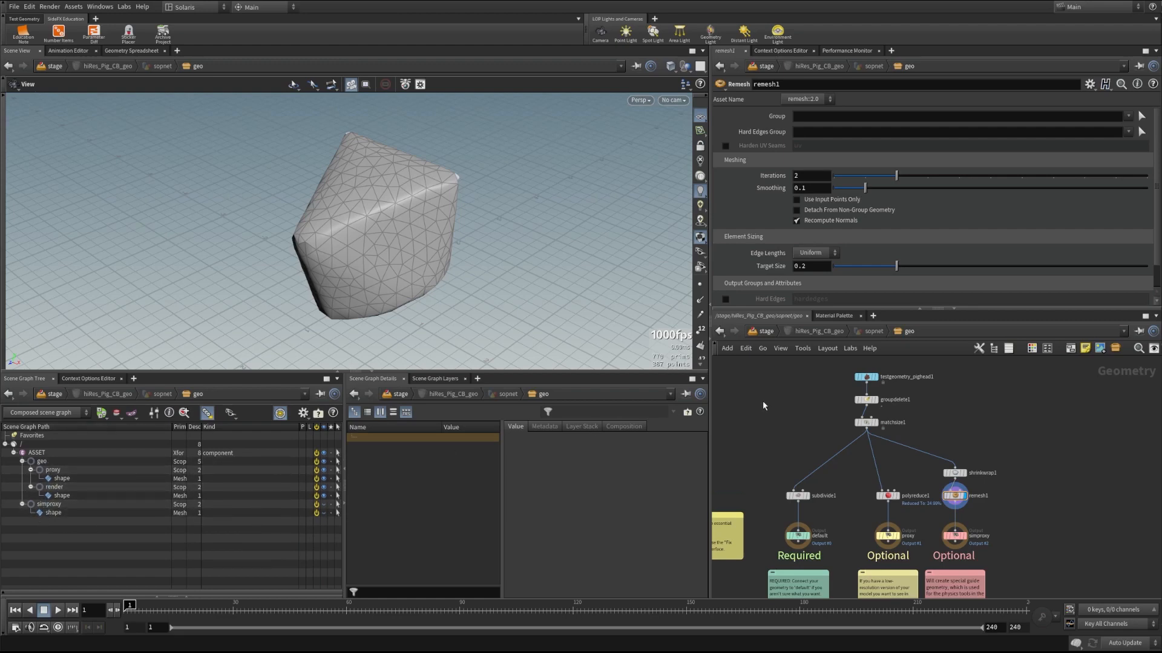
key(u)
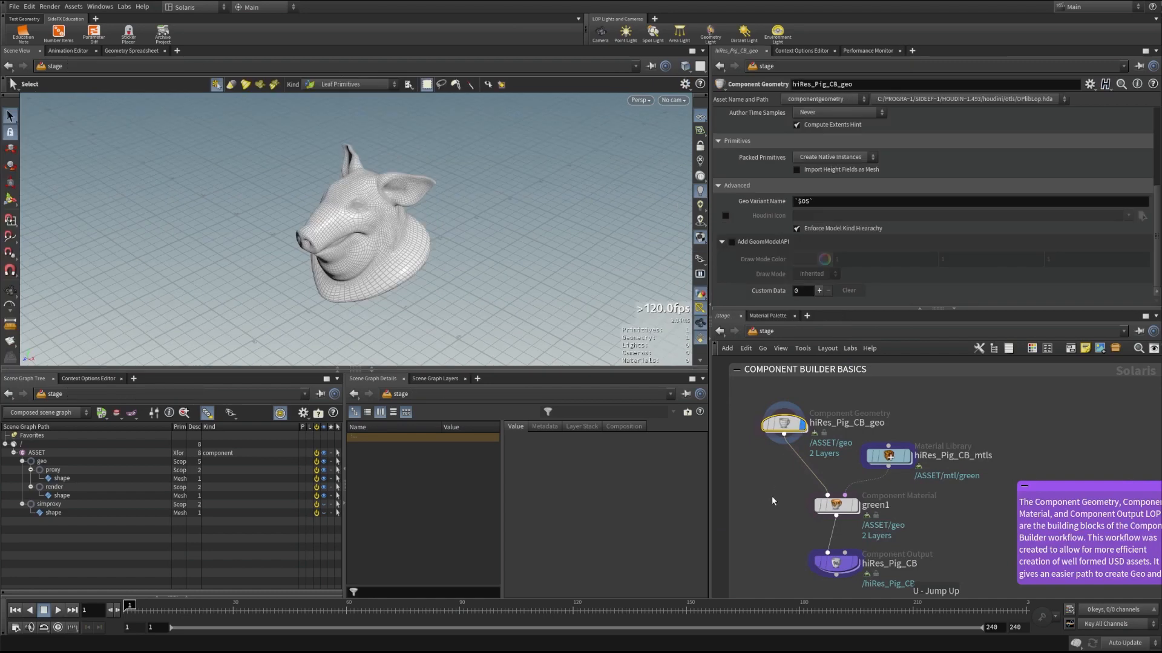
Review hiRes_Pig_CB_geo's attribute settings, its internal outputs and the available geometry Source options.
scroll(823, 282, up, 4)
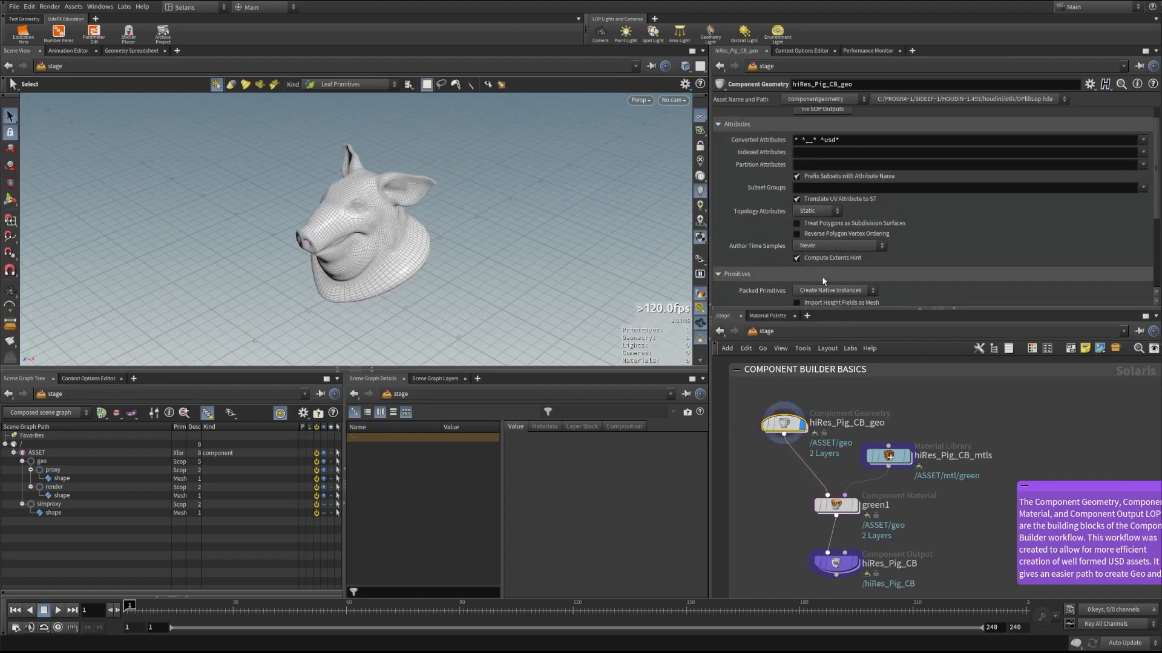
scroll(824, 281, up, 1)
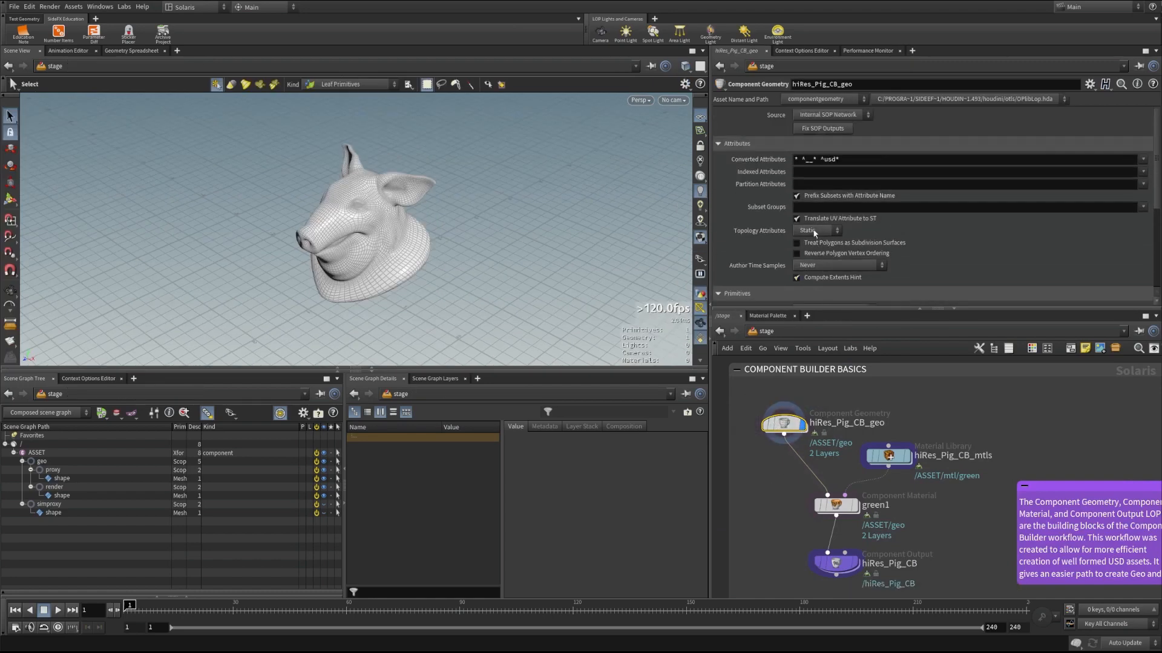
double_click(781, 424)
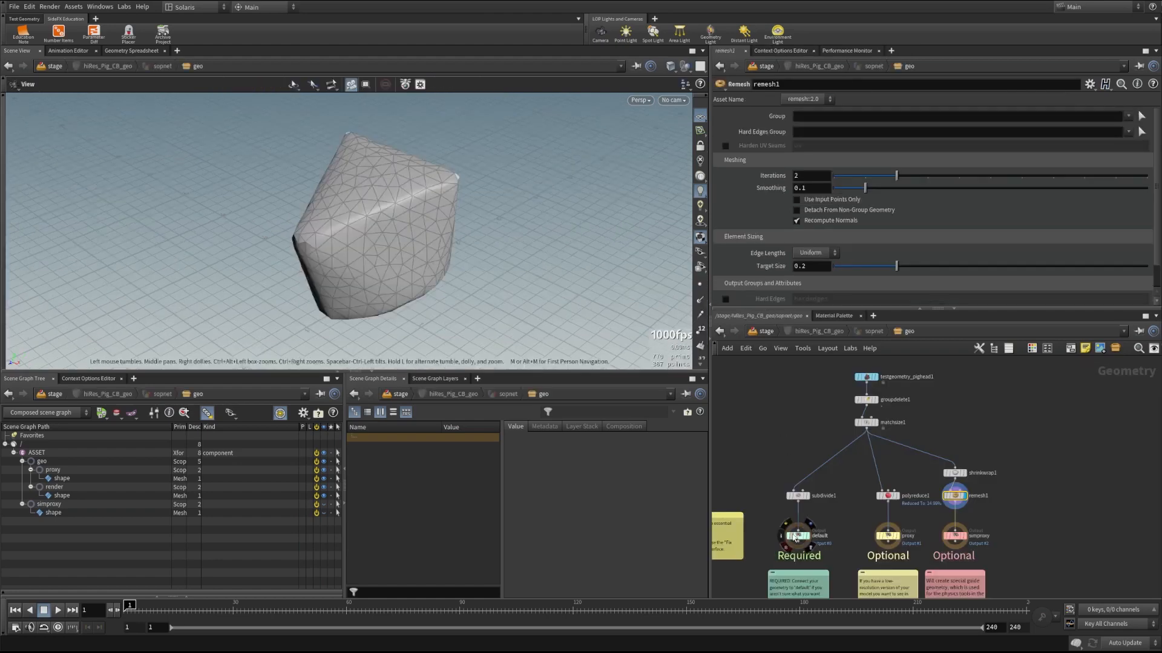
key(u)
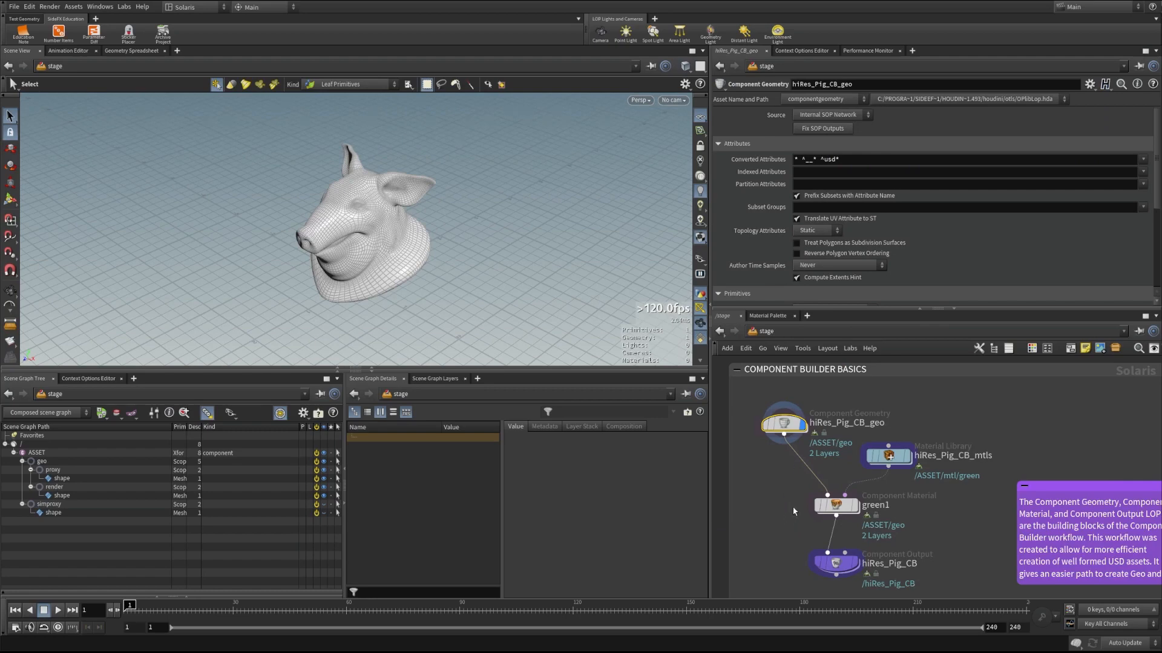
click(829, 115)
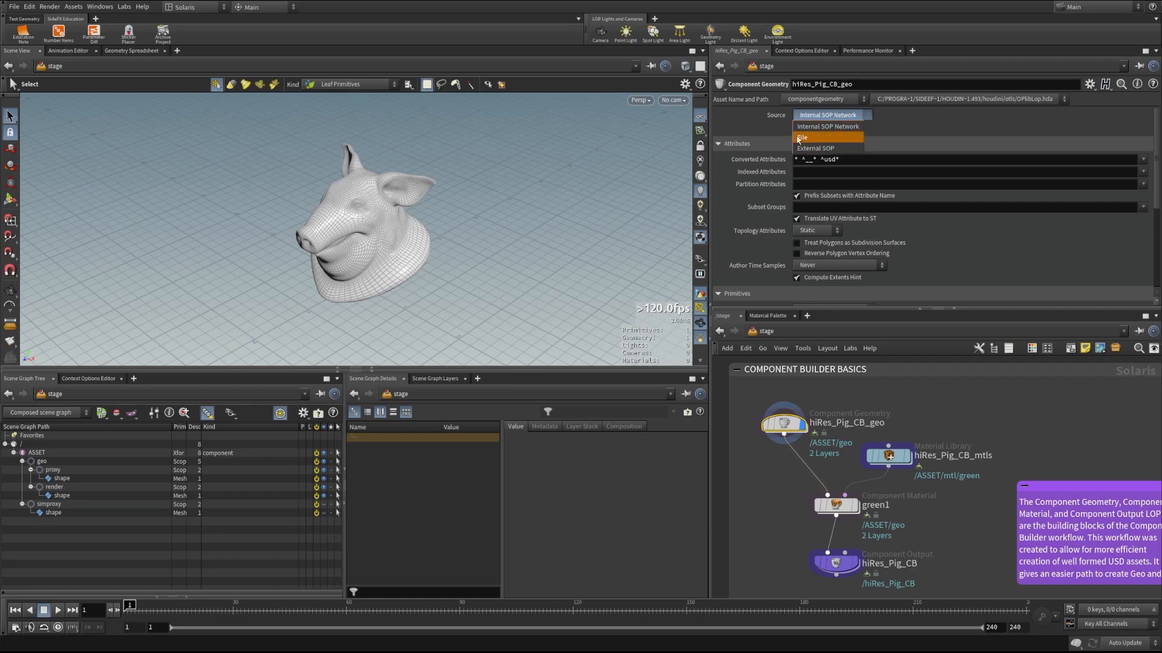
click(774, 129)
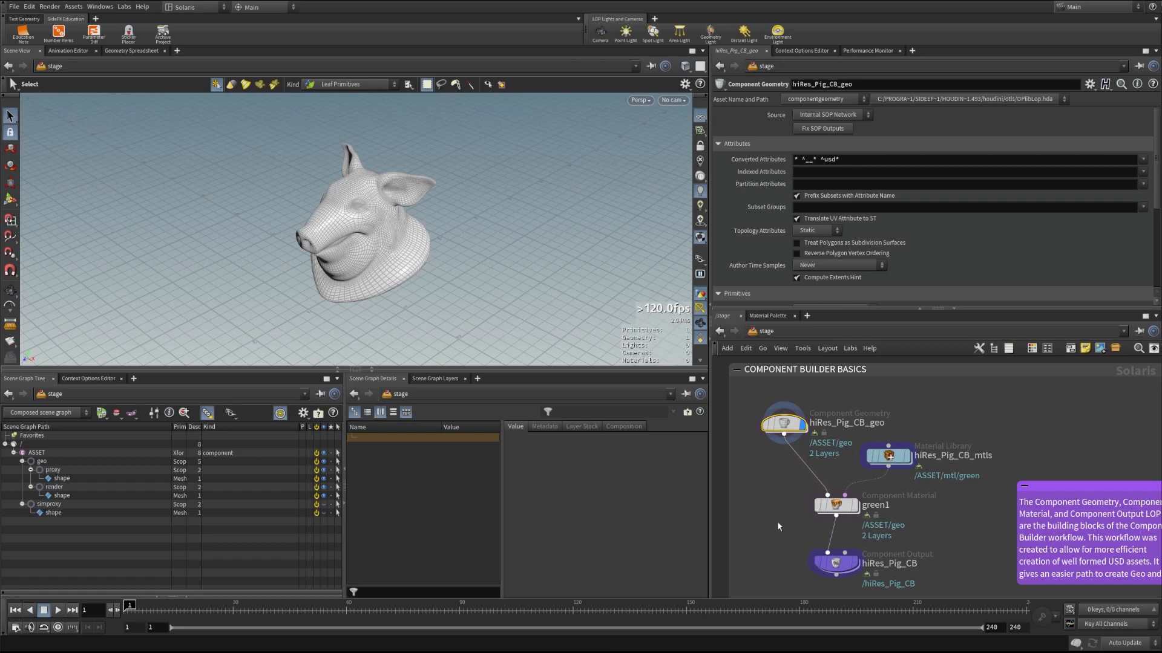
Inspect green1's material assignment and the green material's shader network inside hiRes_Pig_CB_mtls, and return to the stage.
click(829, 508)
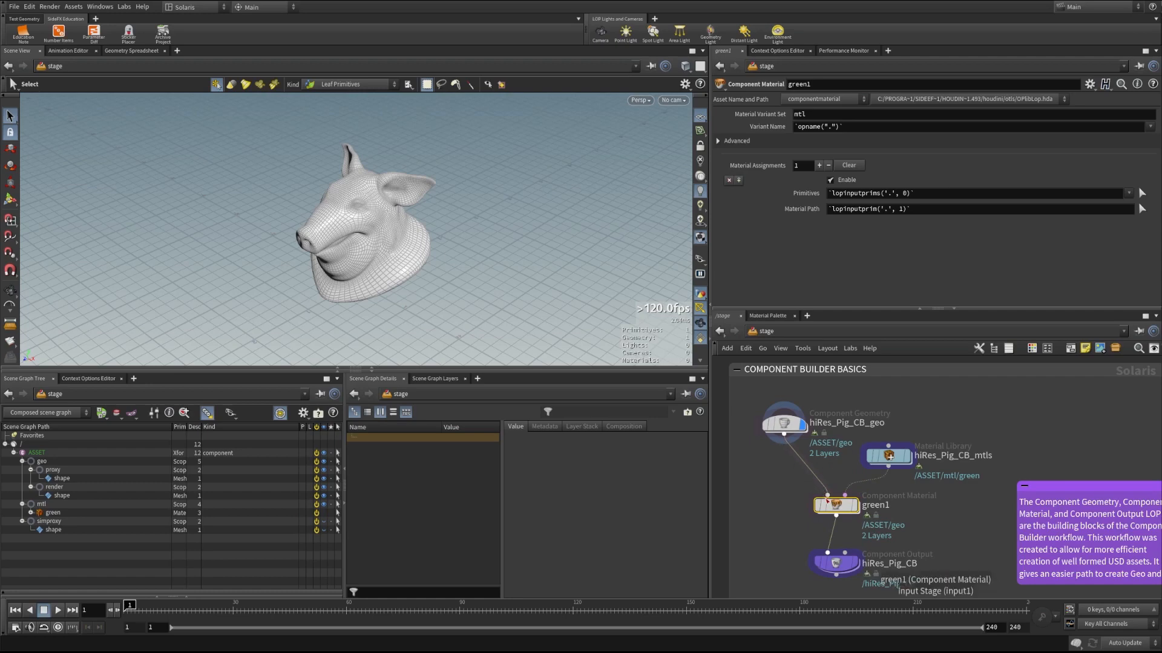
drag(888, 465, 845, 495)
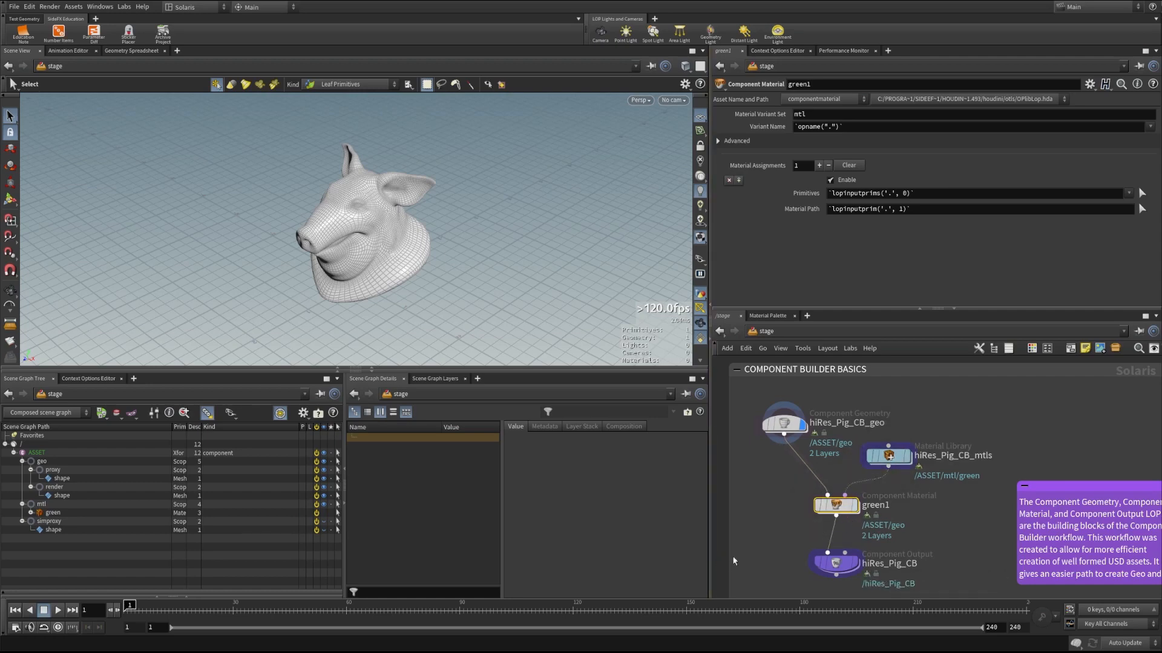
double_click(885, 455)
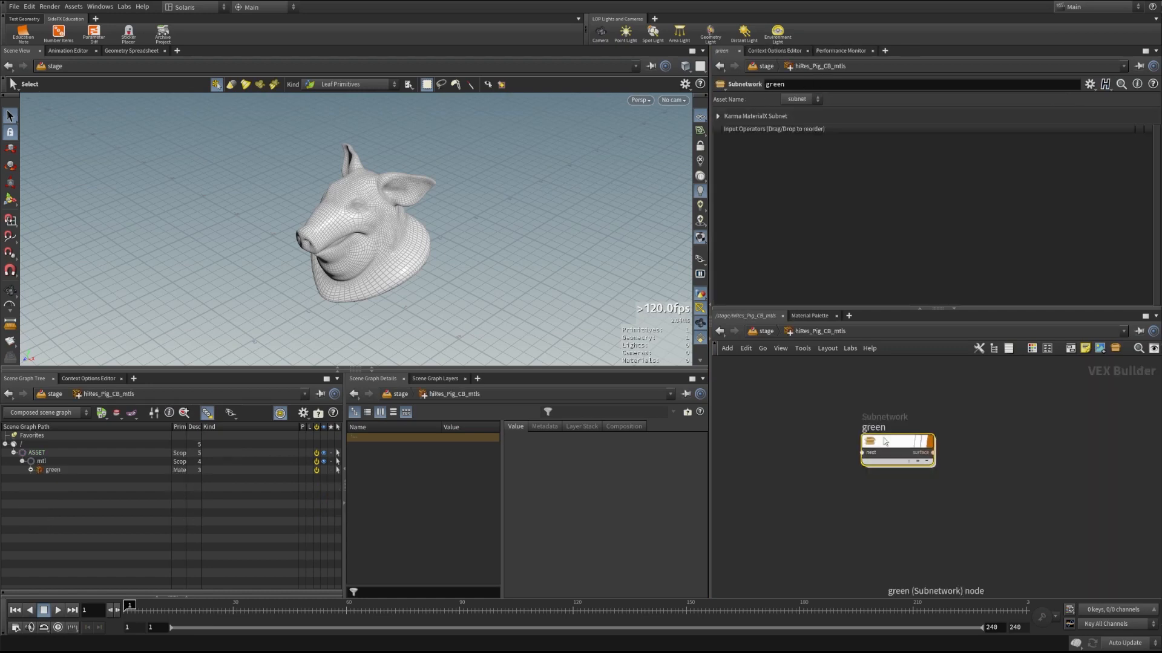
double_click(895, 449)
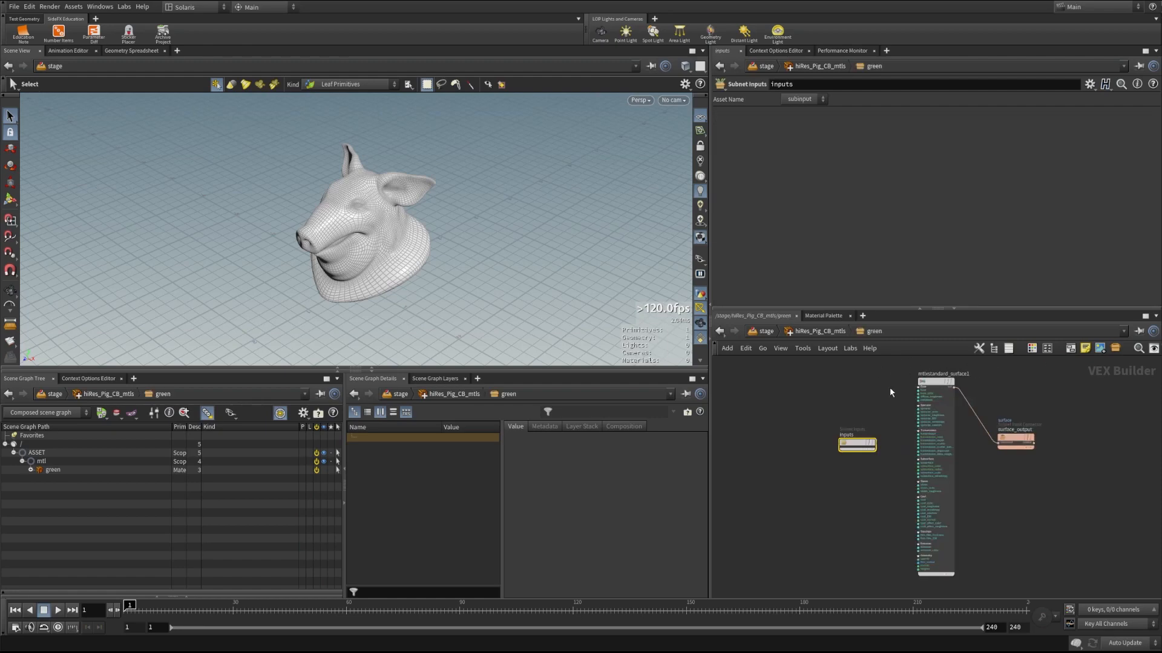
key(u)
key(u)
Check the evaluated Variant Name of the green1 component material, restore its expression view, and save the scene file.
click(843, 510)
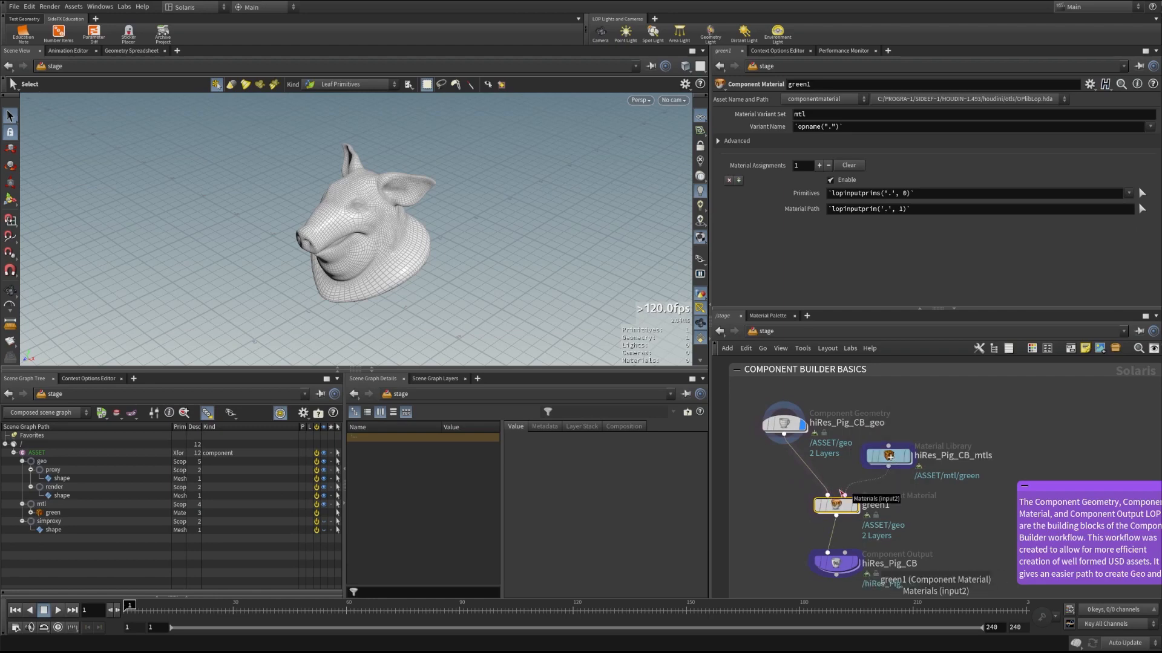
mouse_move(827, 510)
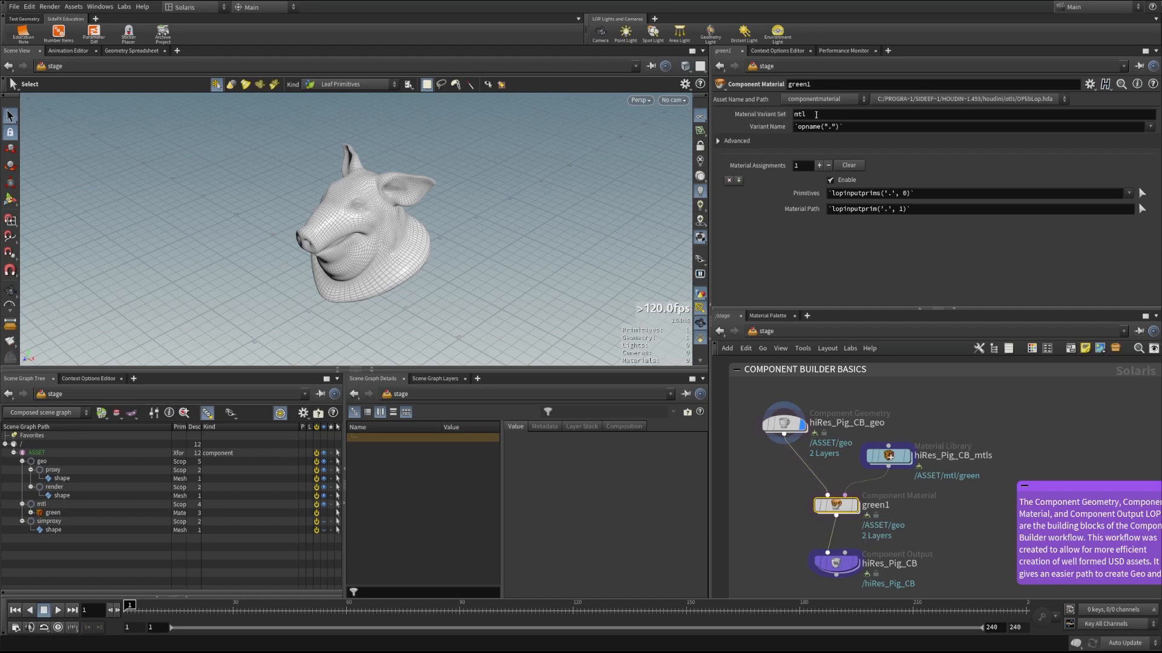
click(777, 127)
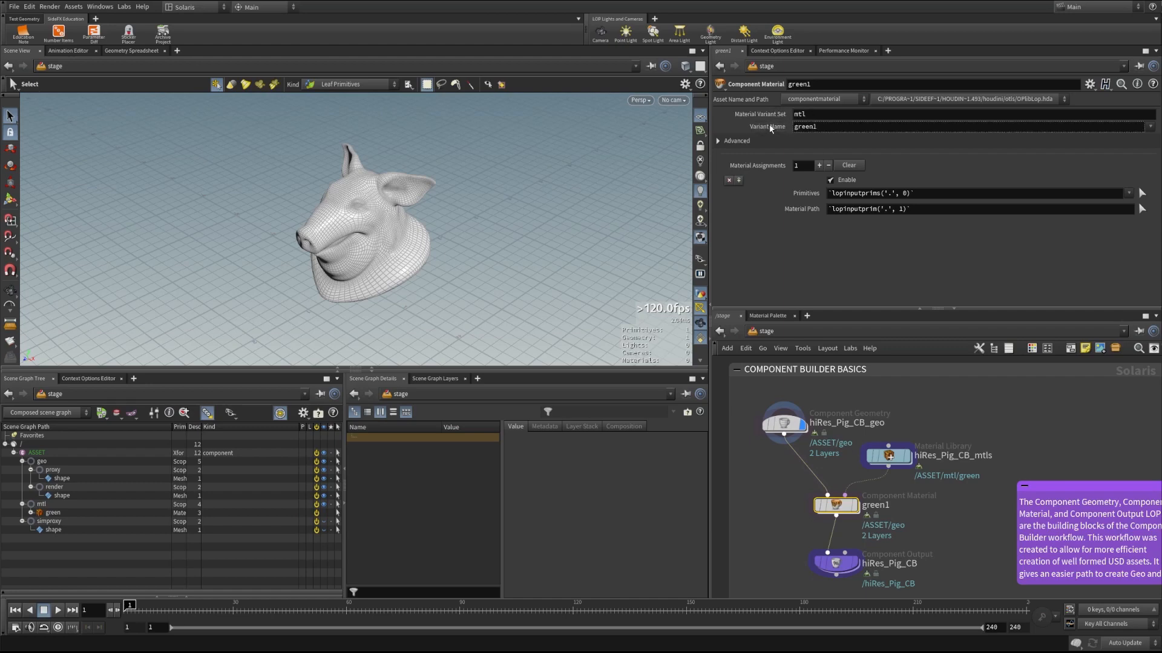
key(ctrl+s)
click(774, 127)
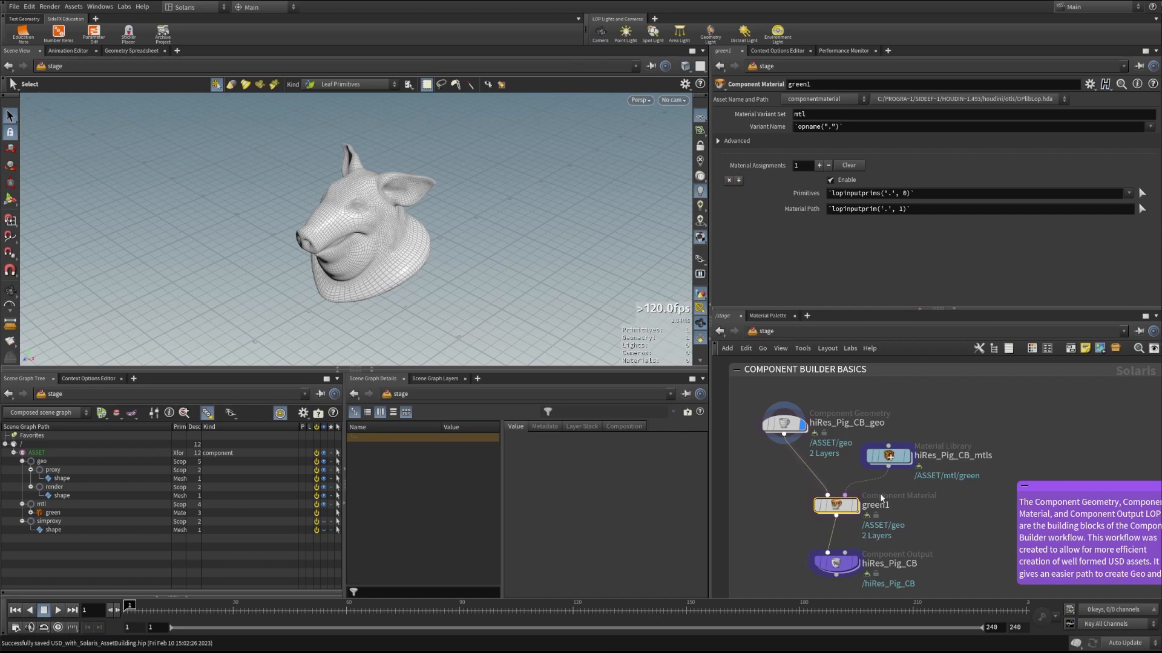
Examine the Source and Kind options of the hiRes_Pig_CB component output without changing them.
click(837, 565)
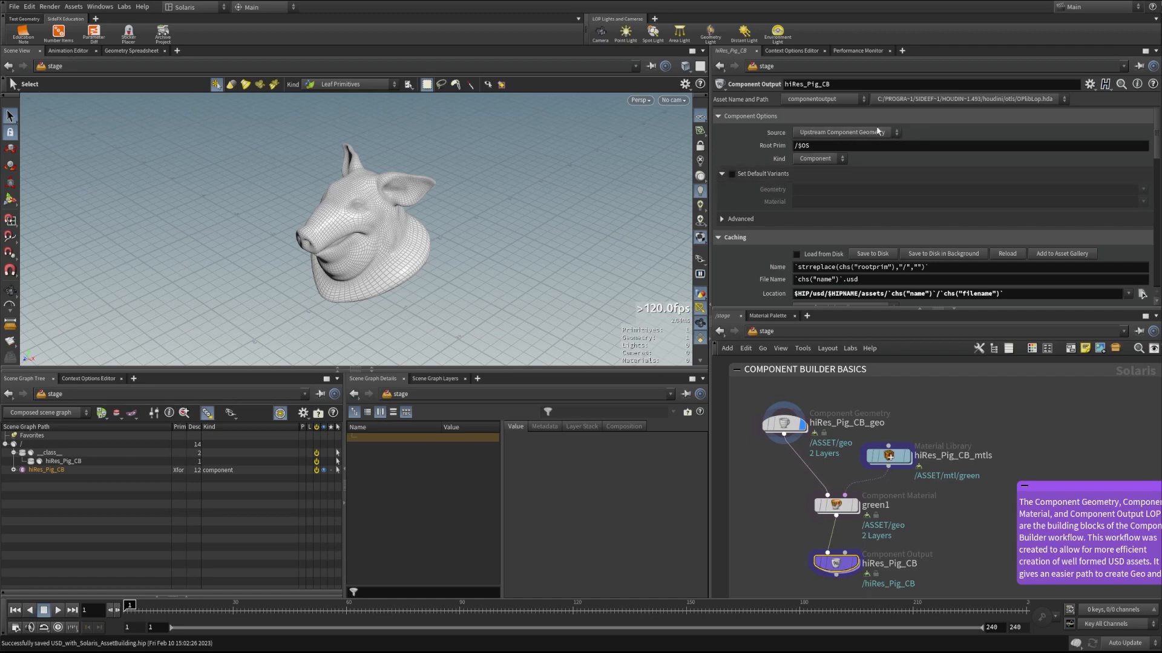
click(811, 133)
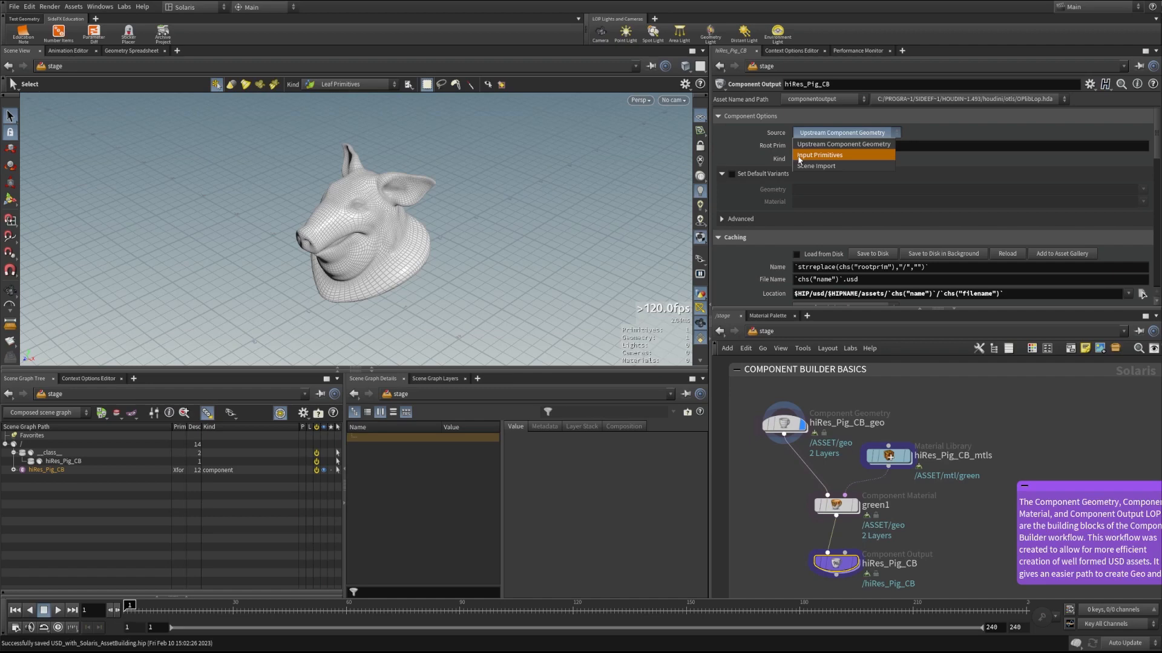
click(741, 131)
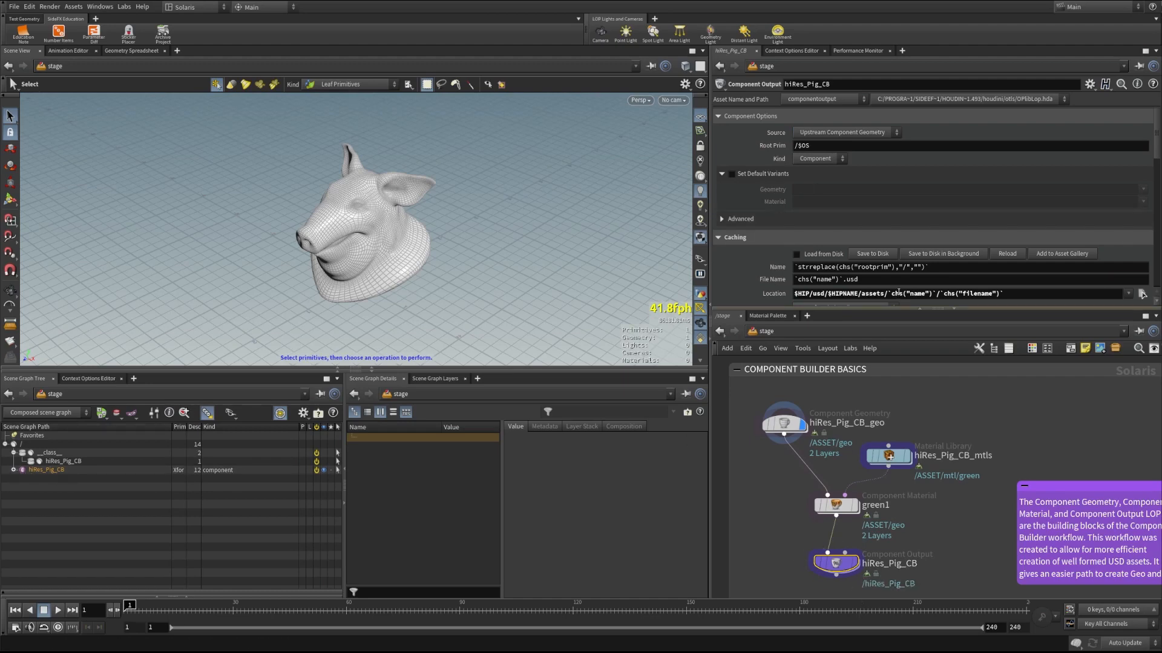
click(816, 159)
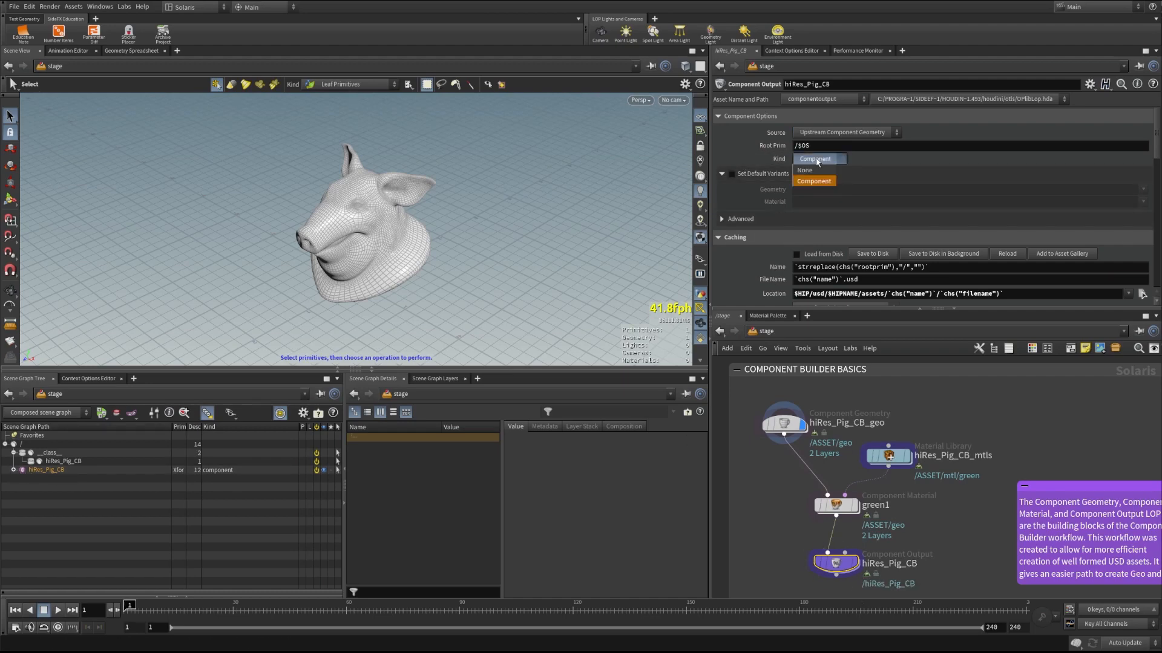
click(870, 159)
Expand the Advanced settings of hiRes_Pig_CB and disable Setup Class for Inherits.
scroll(754, 164, down, 1)
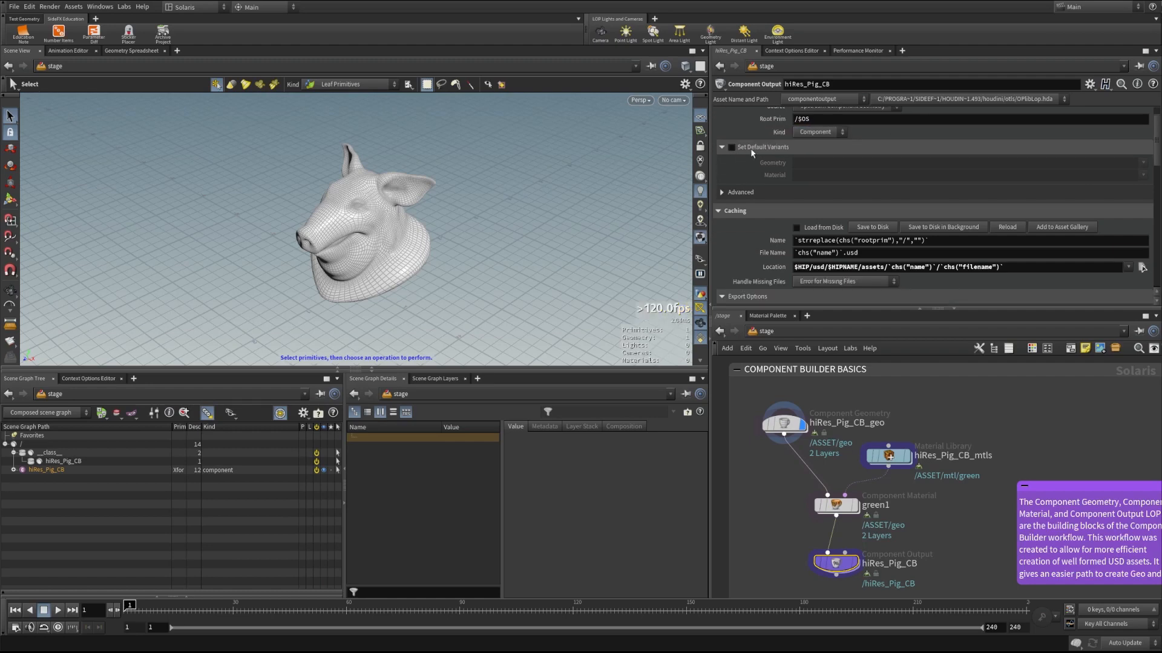
click(721, 192)
scroll(732, 176, down, 1)
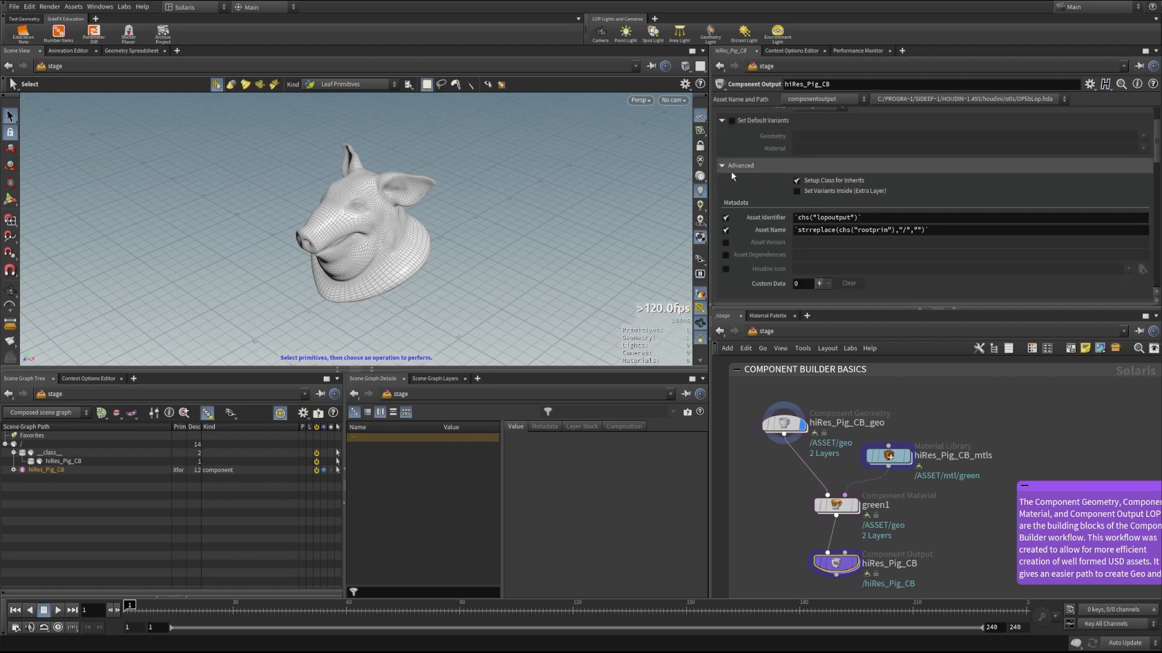
click(796, 182)
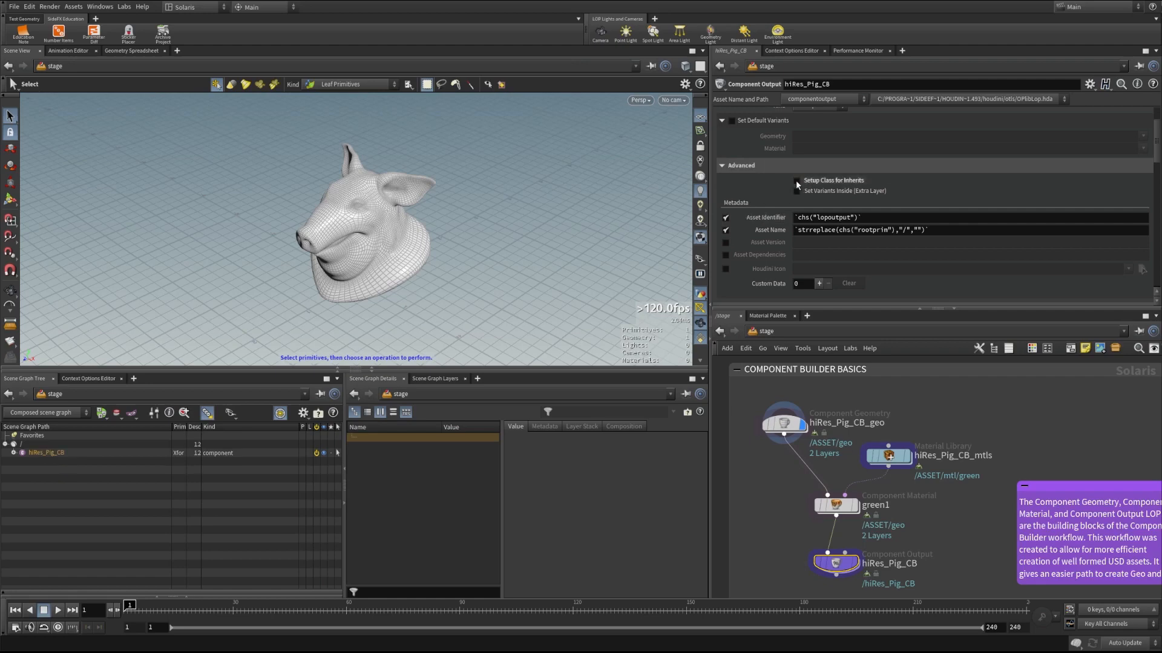
Re-enable Setup Class for Inherits on hiRes_Pig_CB and collapse its Advanced and Set Default Variants settings.
click(796, 182)
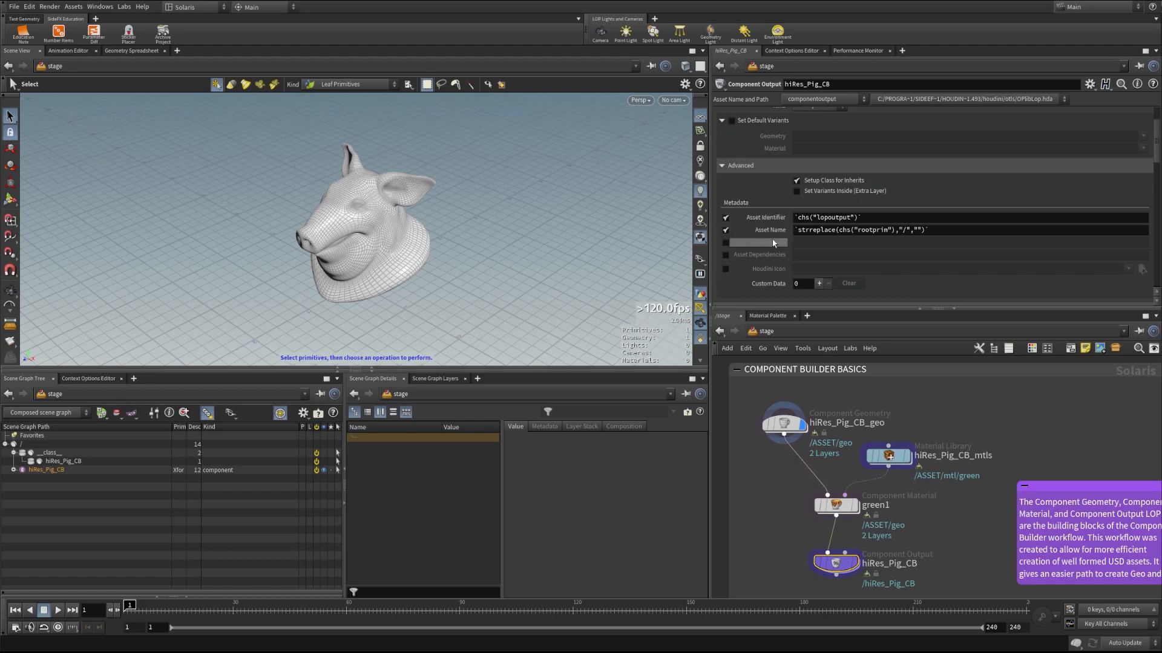
click(722, 165)
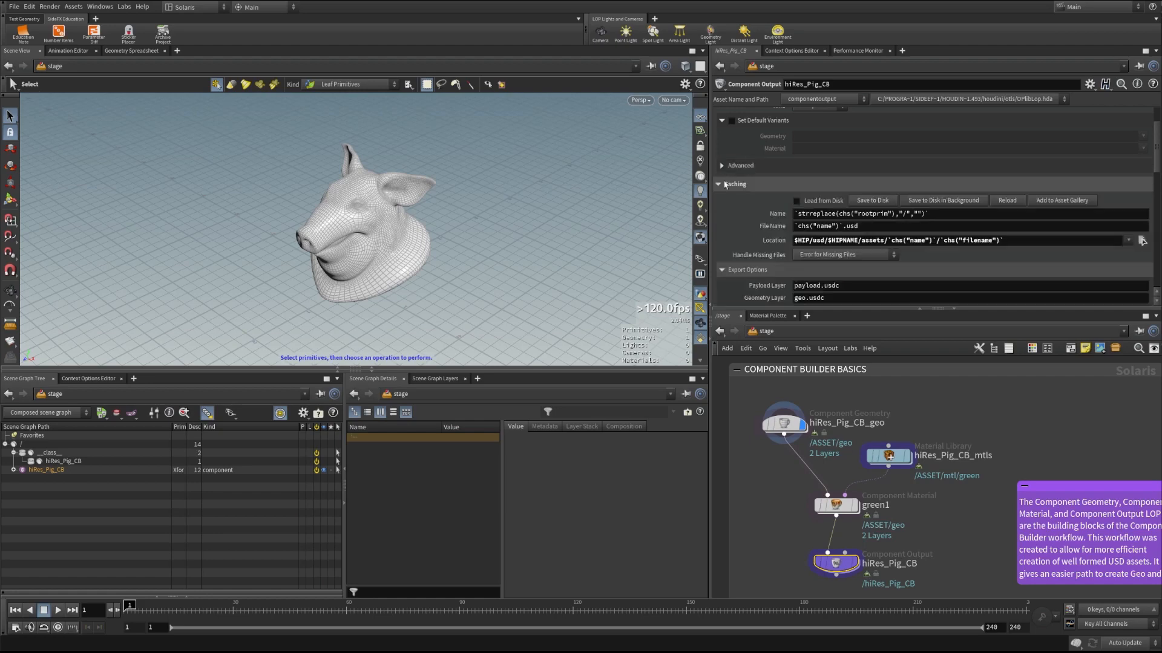
click(721, 120)
scroll(758, 193, down, 1)
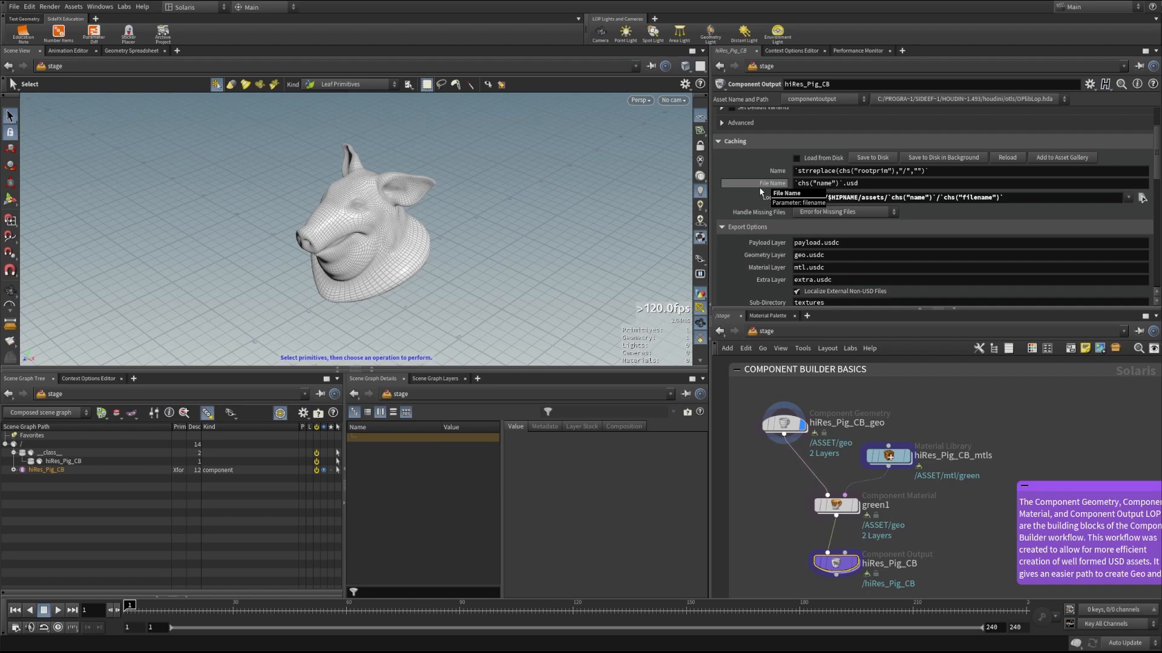
Check the evaluated Name, File Name and Location in the Caching settings and restore their expression views.
click(784, 171)
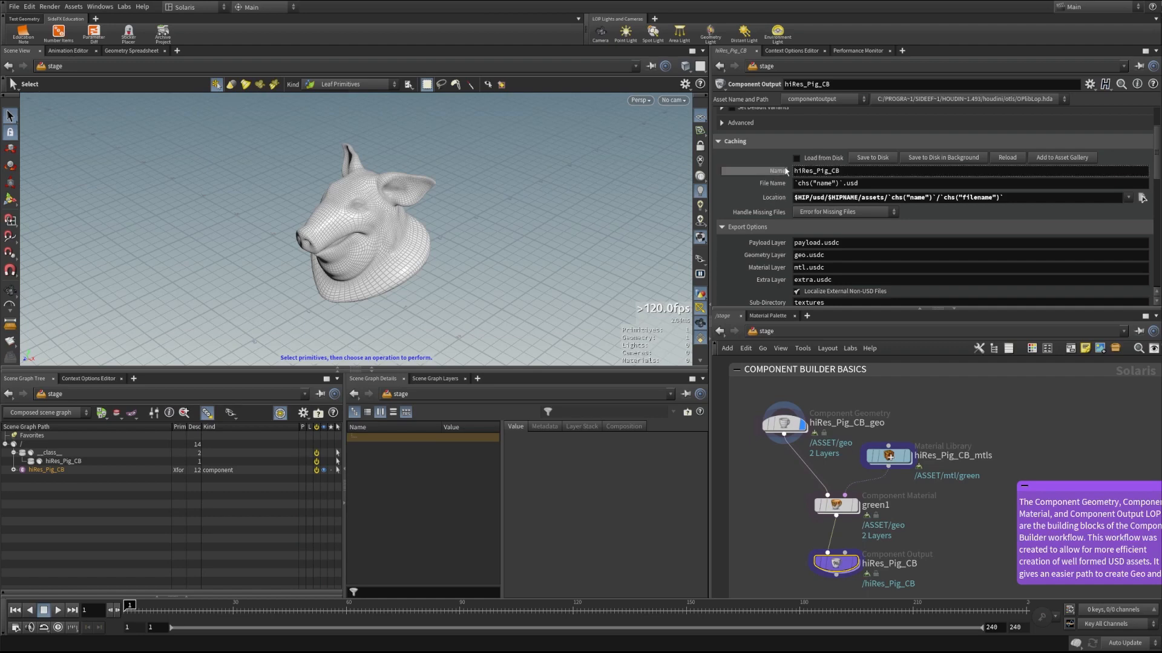
click(783, 171)
click(766, 183)
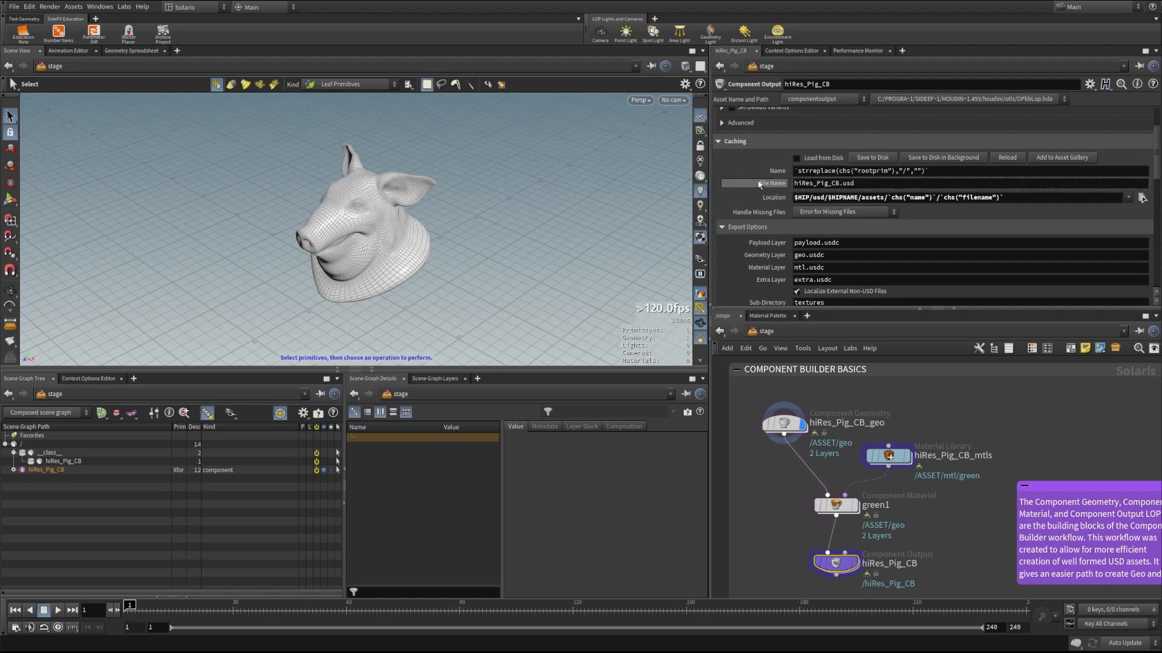
click(760, 184)
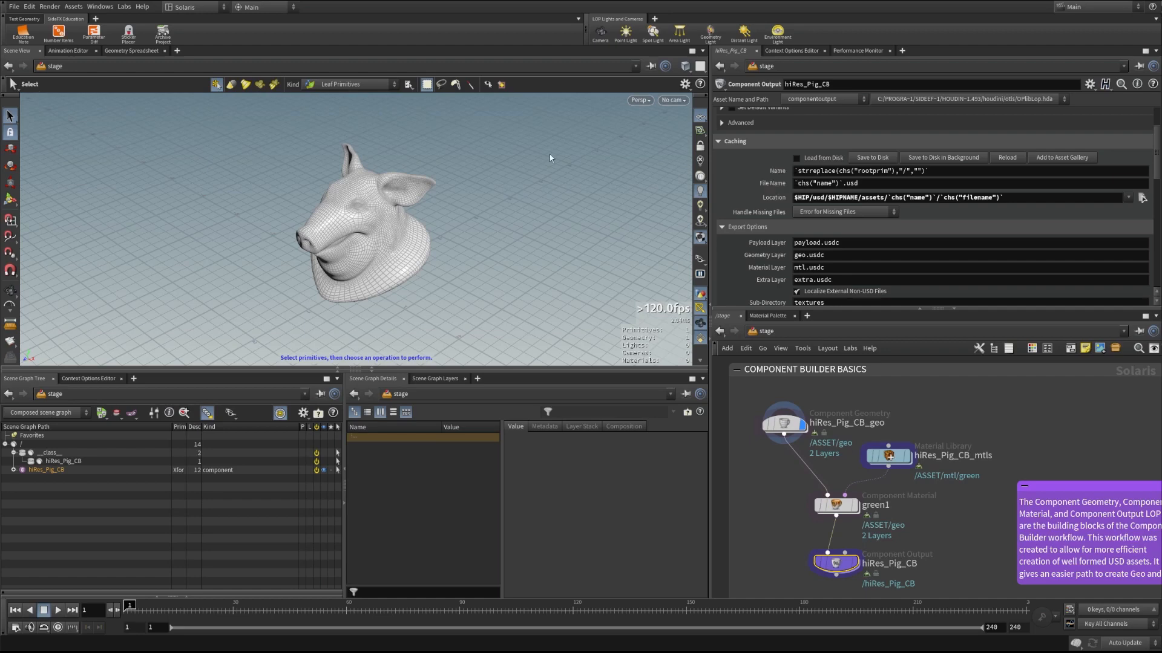
click(780, 199)
click(767, 201)
scroll(759, 193, down, 1)
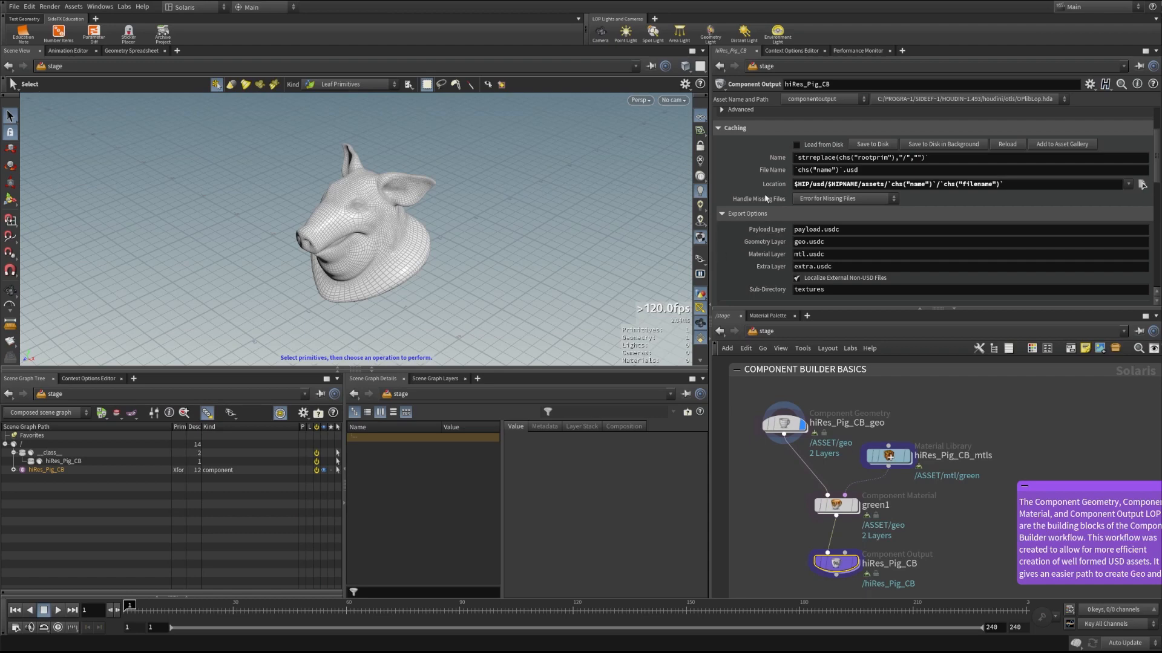
Examine the Export Options for layer files, Up Axis, Meters per Unit and Variant Layers without changing them.
scroll(768, 198, down, 2)
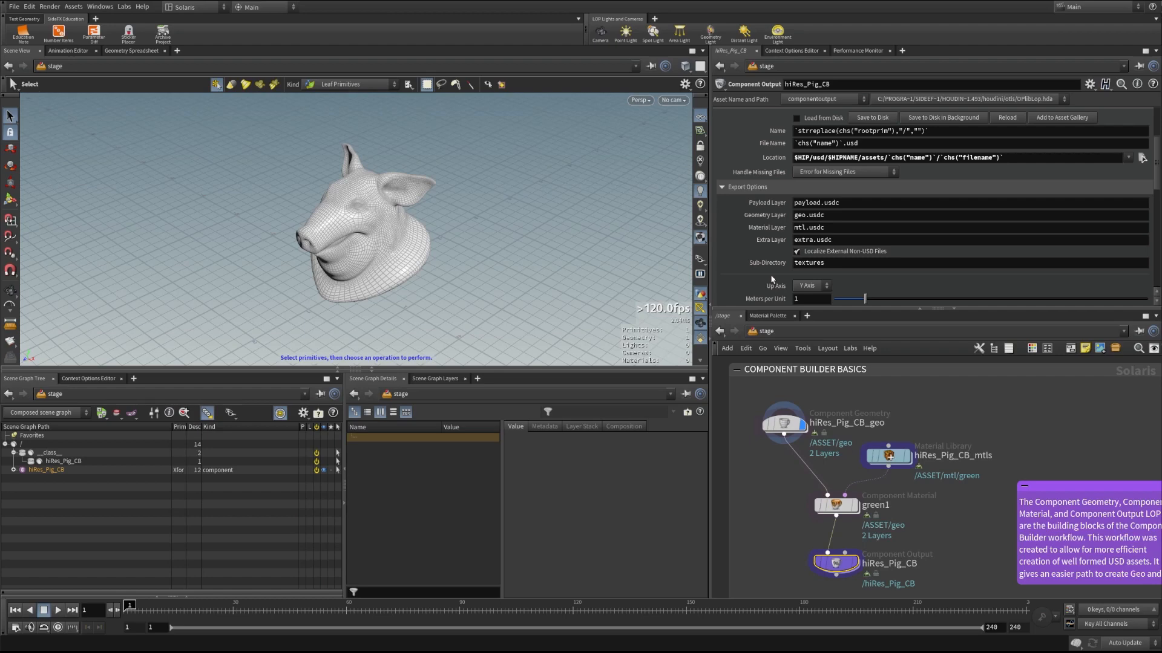
scroll(764, 270, down, 3)
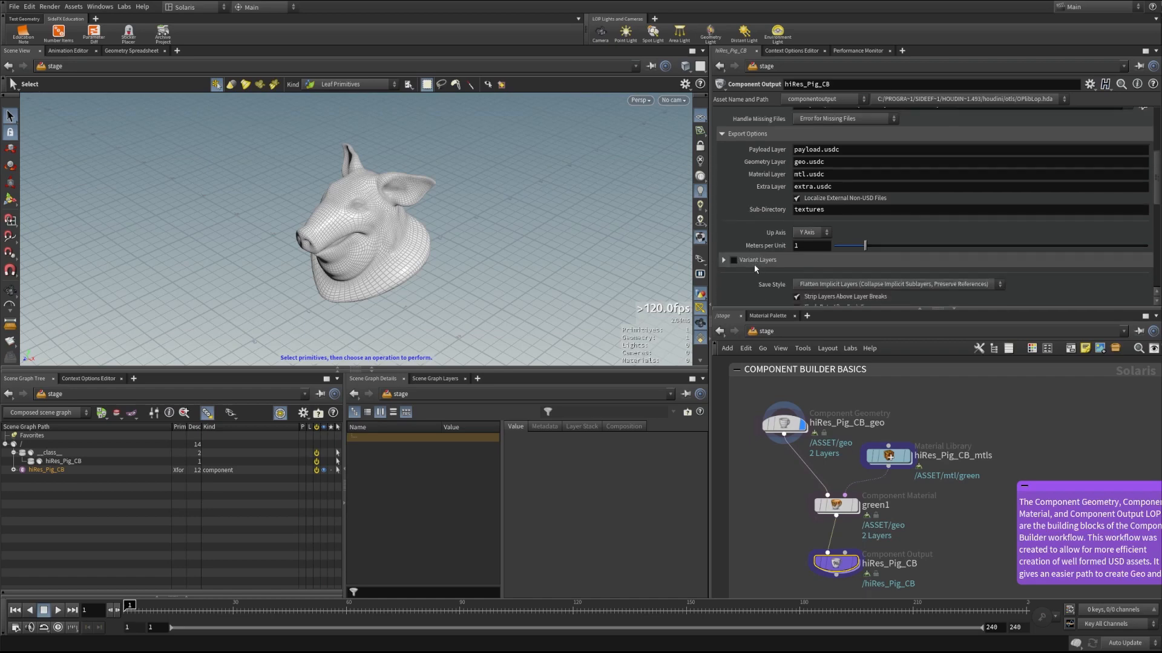
scroll(747, 227, down, 2)
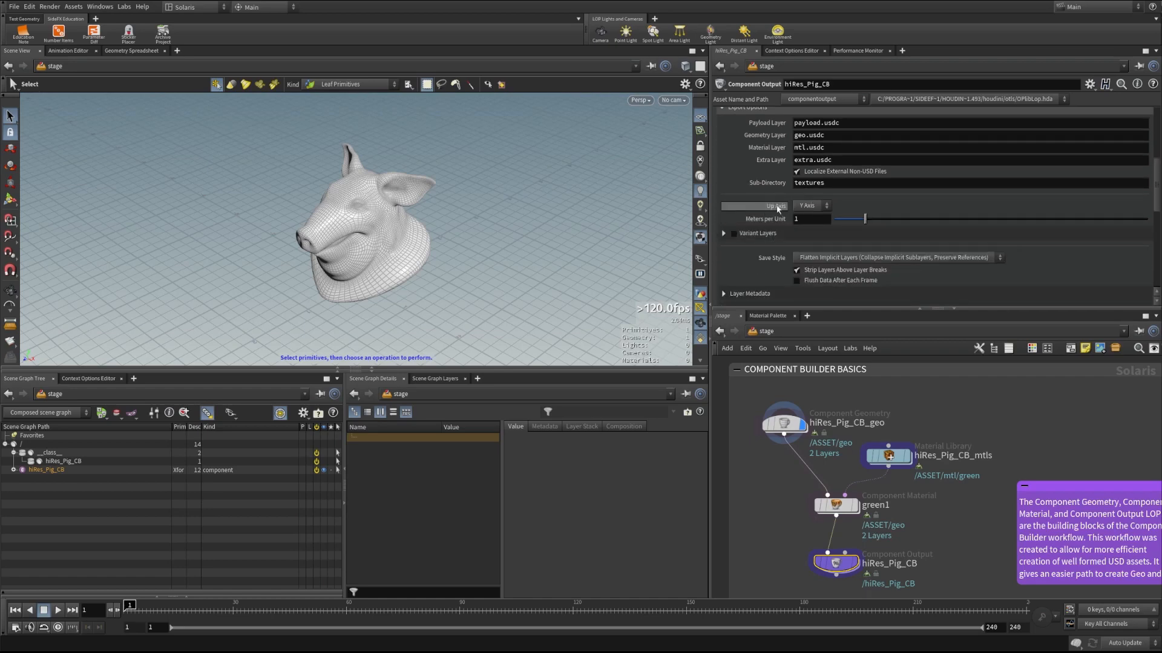
click(723, 234)
scroll(740, 218, down, 3)
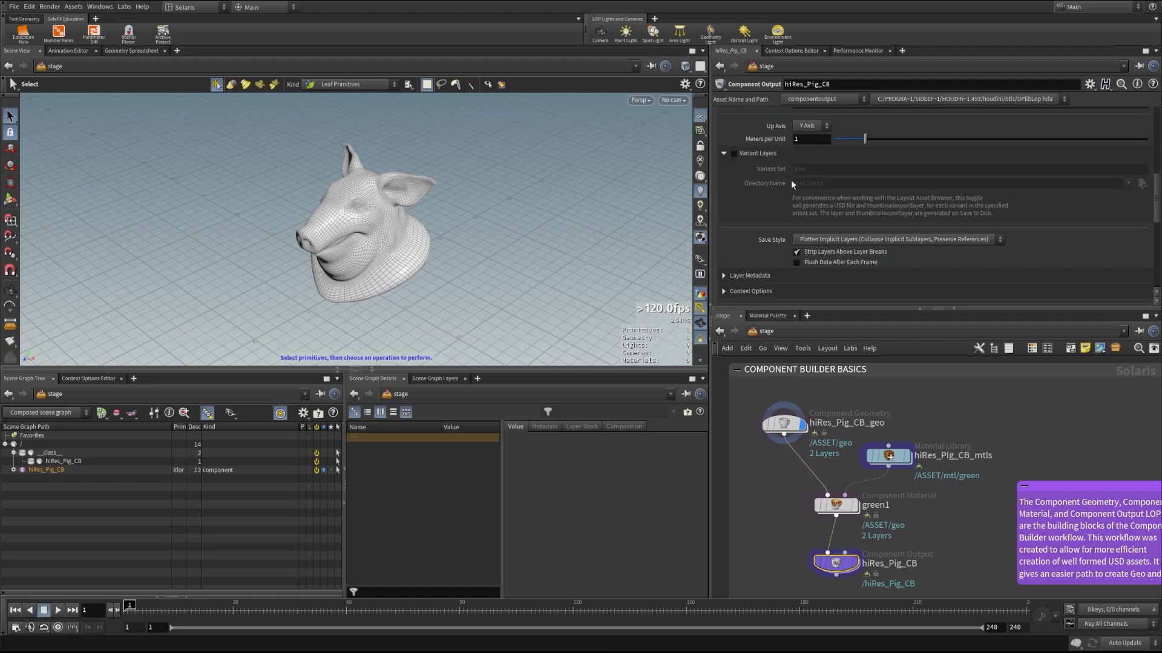
click(725, 153)
Examine the Layer Metadata and Context Options of the component output and collapse both sections again.
scroll(738, 193, down, 1)
click(723, 187)
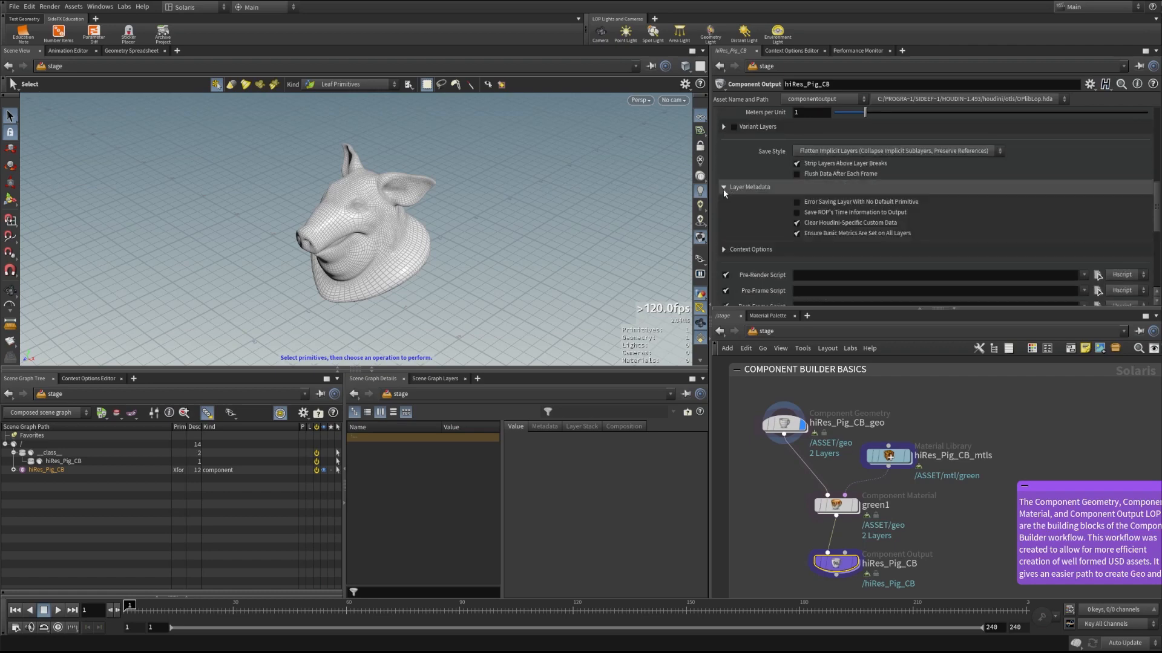
scroll(738, 175, down, 1)
click(724, 237)
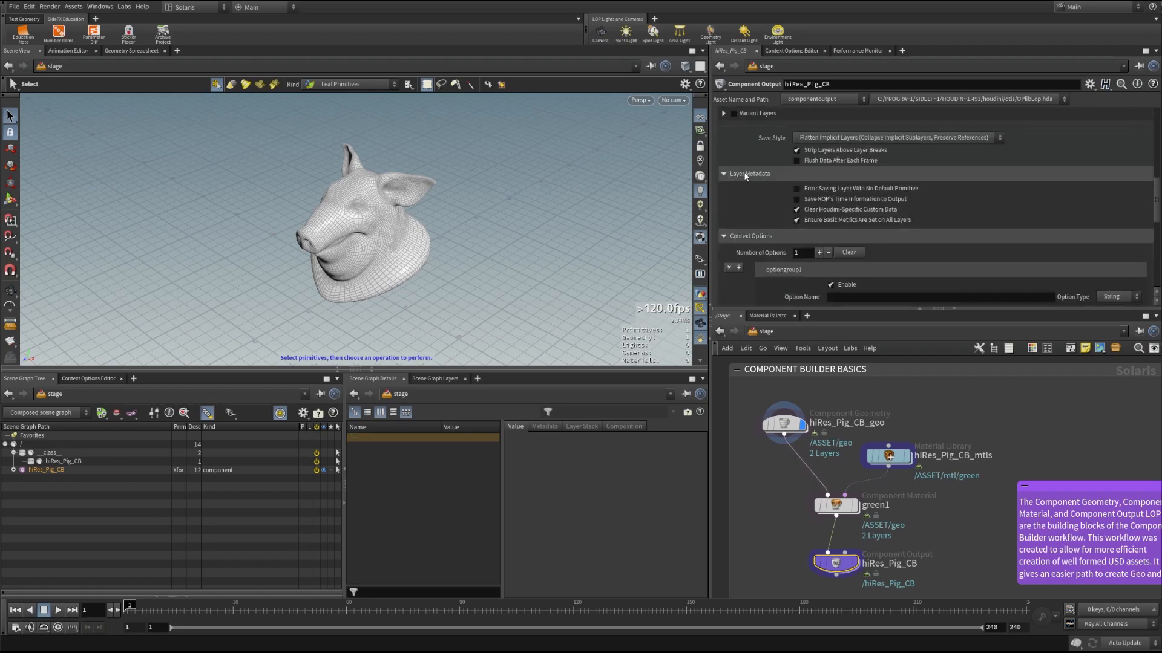
scroll(753, 194, down, 1)
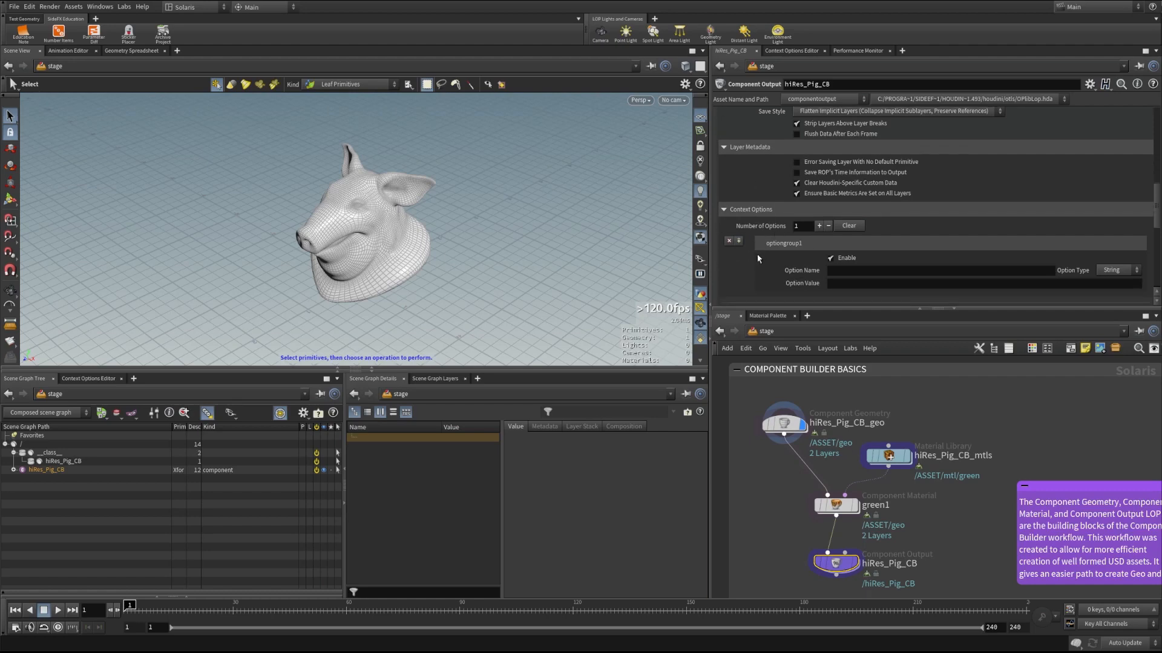
scroll(758, 259, up, 1)
click(724, 223)
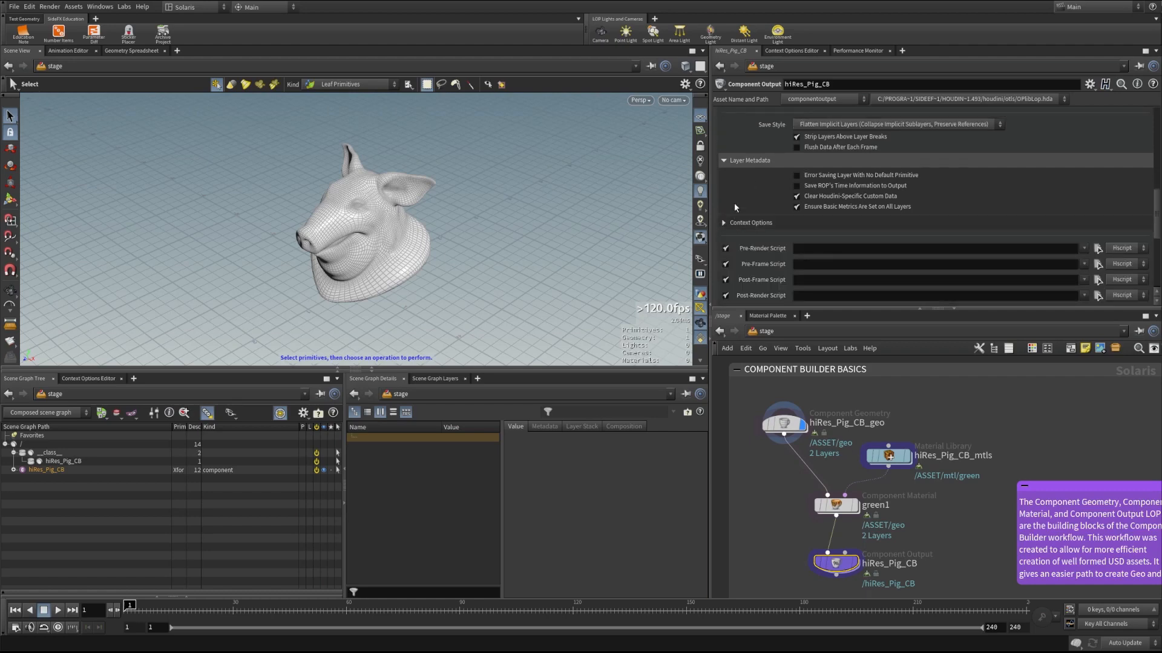
click(724, 161)
scroll(747, 164, up, 1)
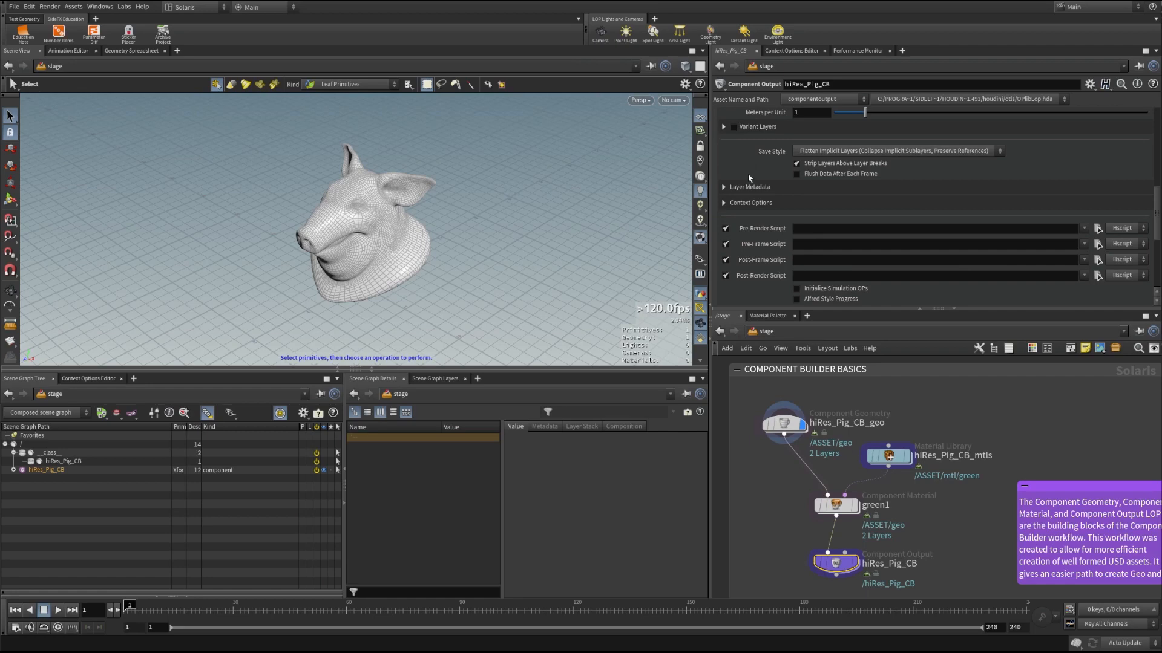
Examine the Thumbnail settings of hiRes_Pig_CB and its Mode choices, leaving the mode on Viewport.
scroll(760, 242, down, 2)
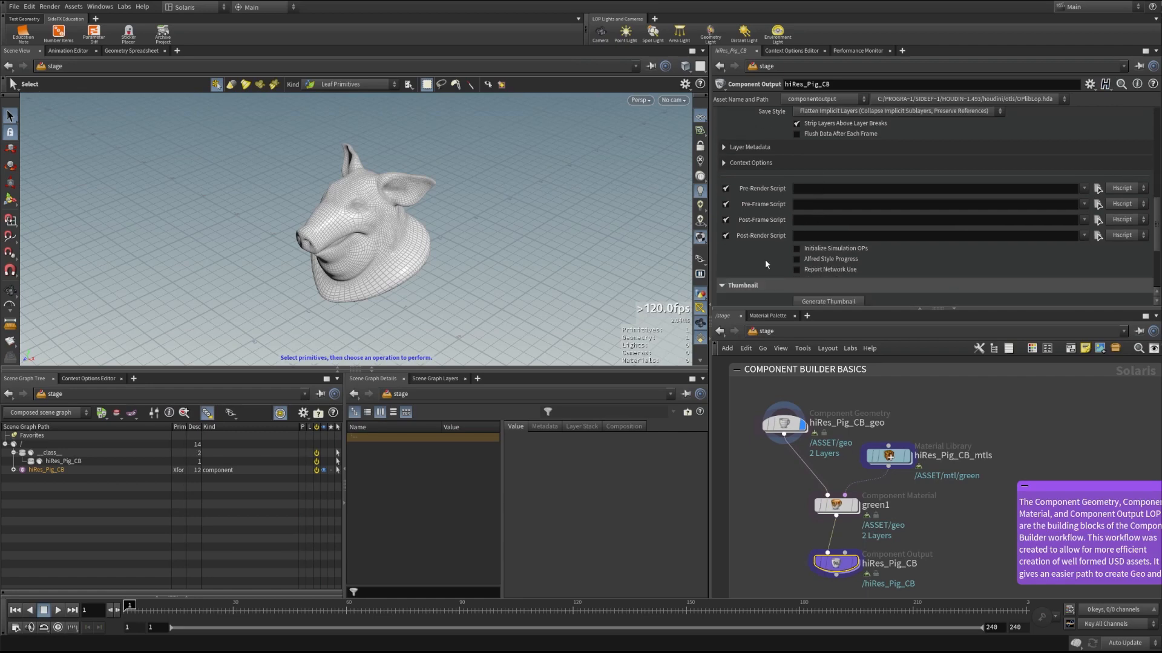
click(763, 258)
scroll(766, 242, down, 3)
scroll(767, 240, down, 1)
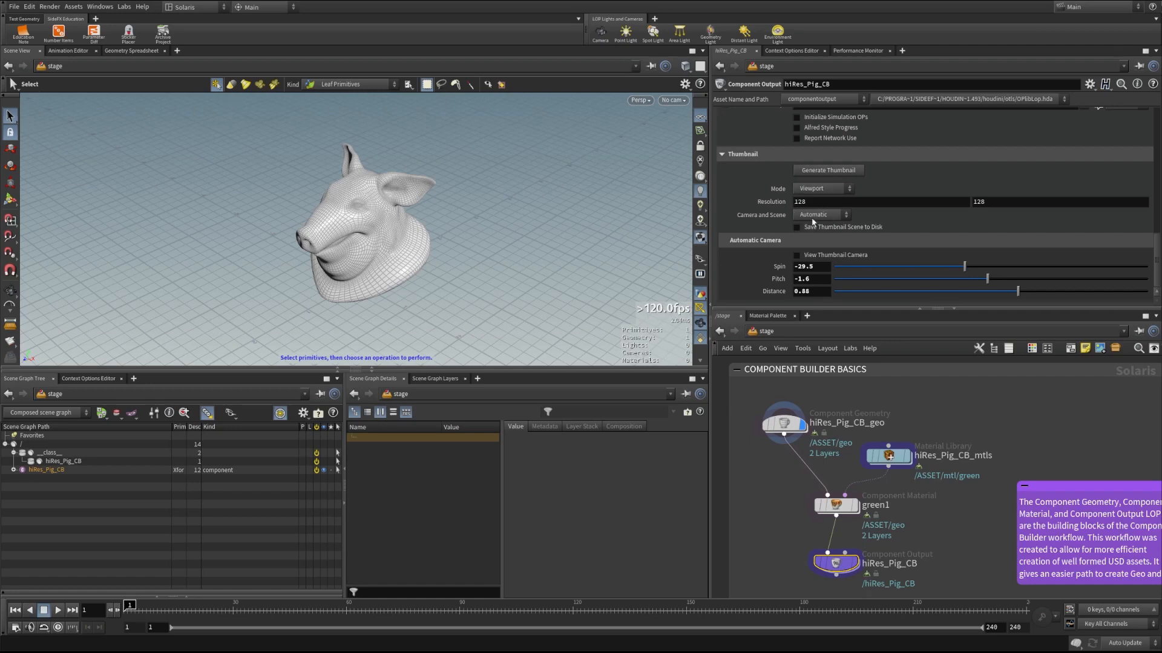
click(822, 189)
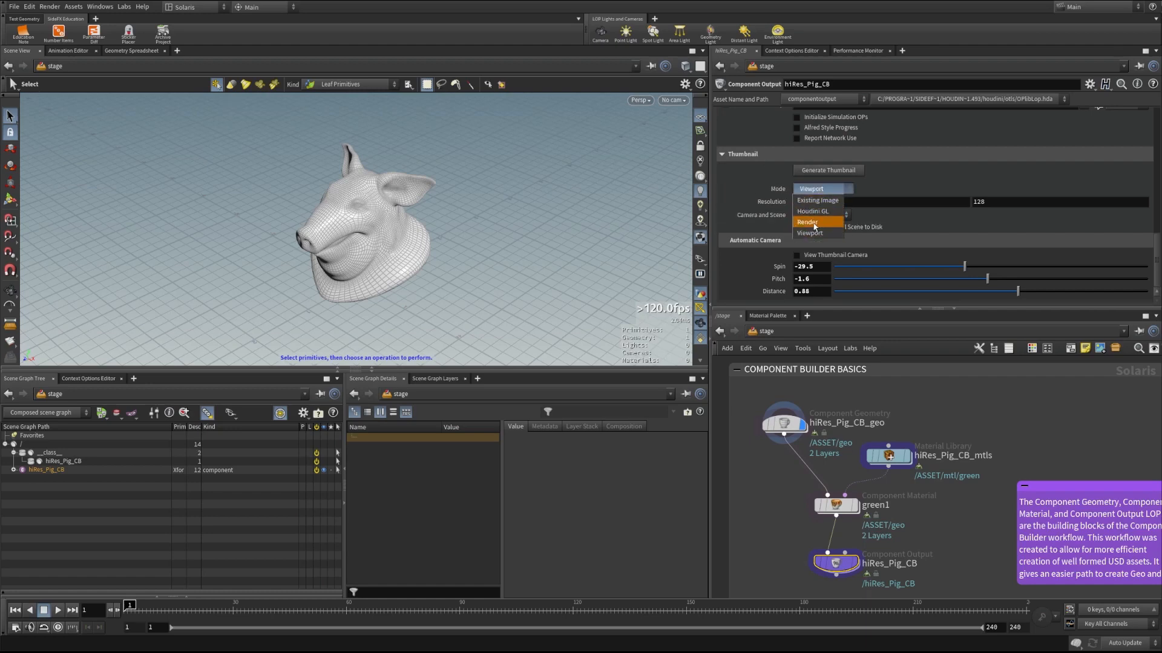
click(817, 218)
click(813, 189)
click(810, 231)
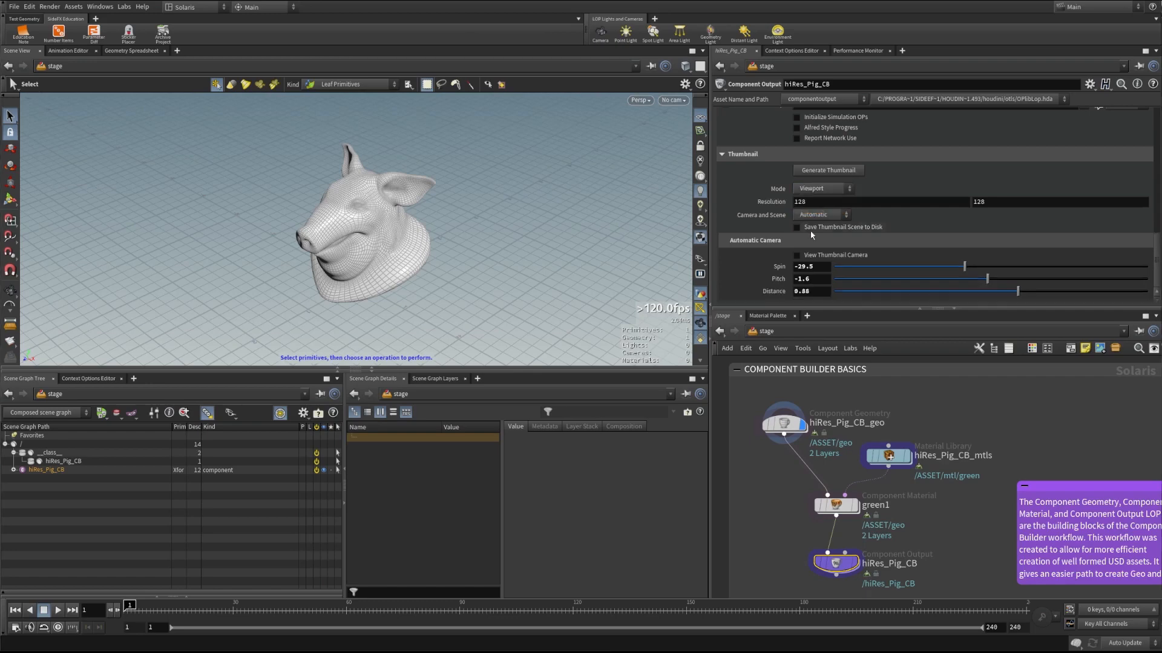
click(814, 189)
click(749, 188)
Frame the pig through the thumbnail camera with Spin 8.8 and Pitch 11.5, and return to the free perspective view.
click(797, 254)
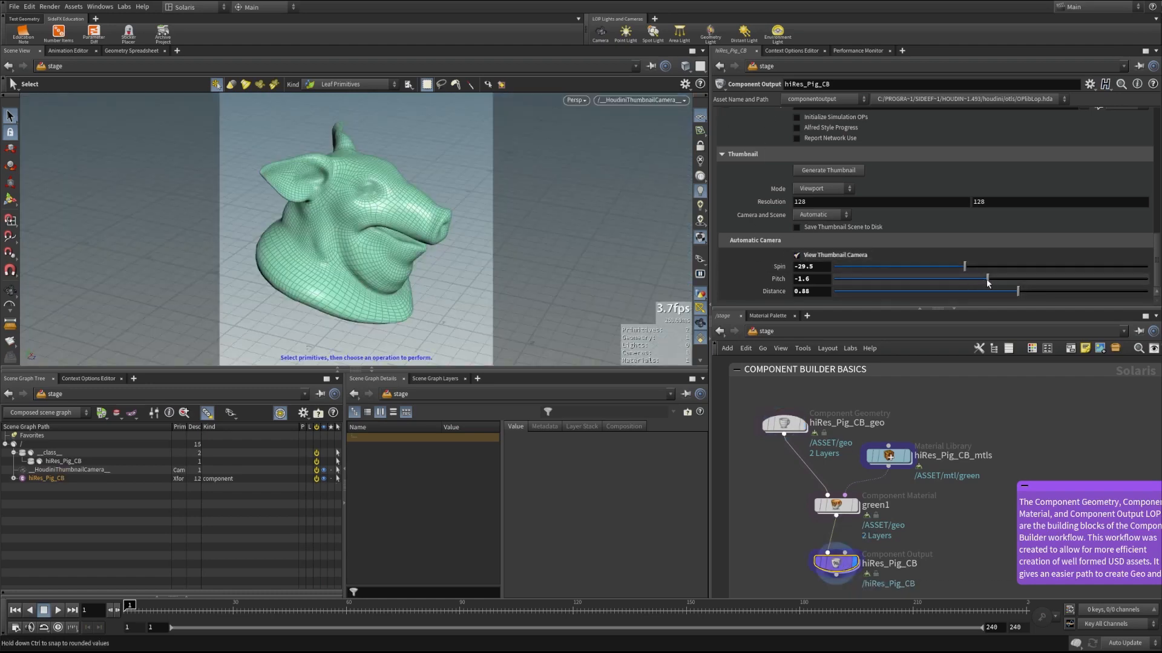
drag(986, 278, 1022, 269)
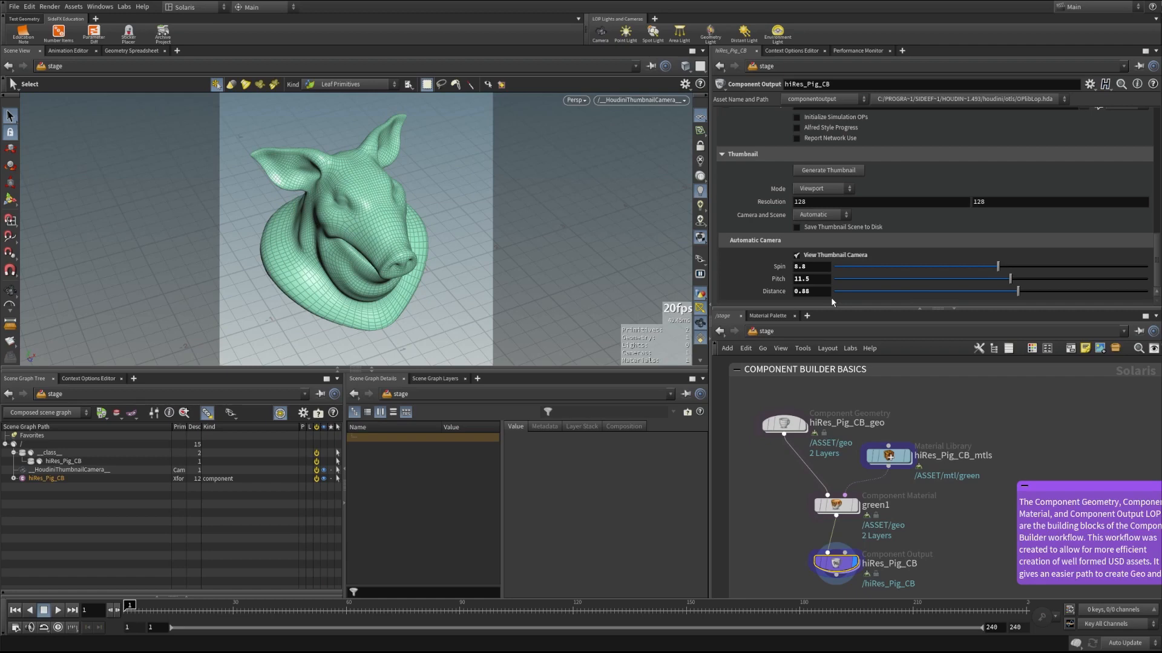
click(796, 255)
key(Escape)
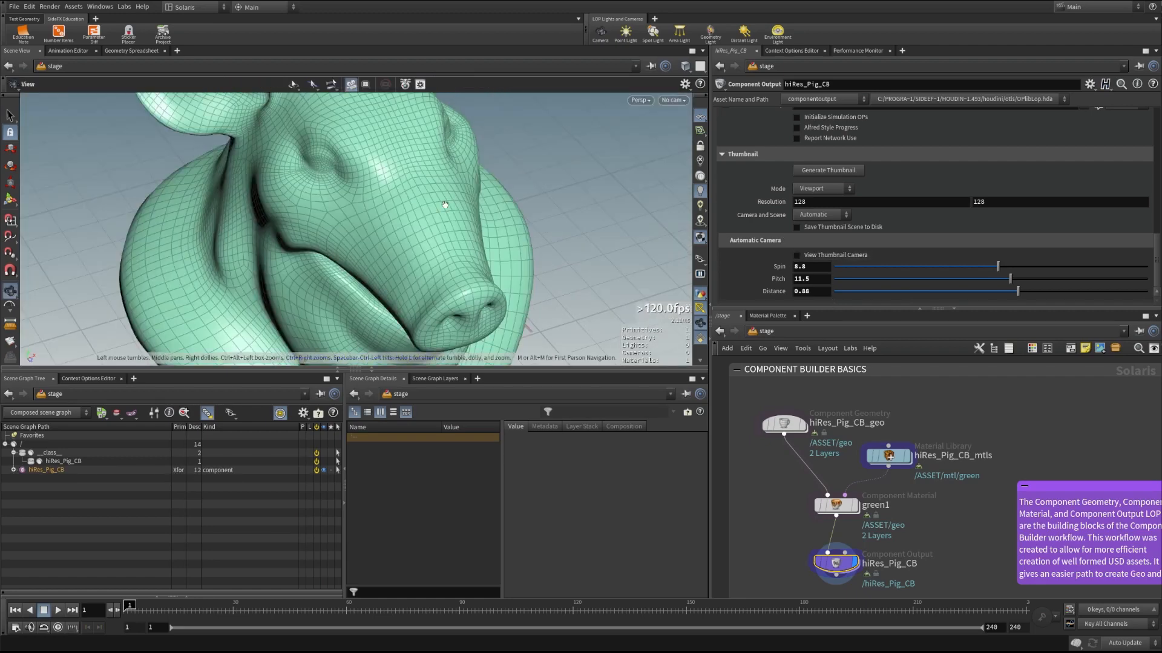
alt+right_drag(444, 205, 203, 268)
Look inside the extras network of hiRes_Pig_CB and return to the stage level.
scroll(777, 282, up, 3)
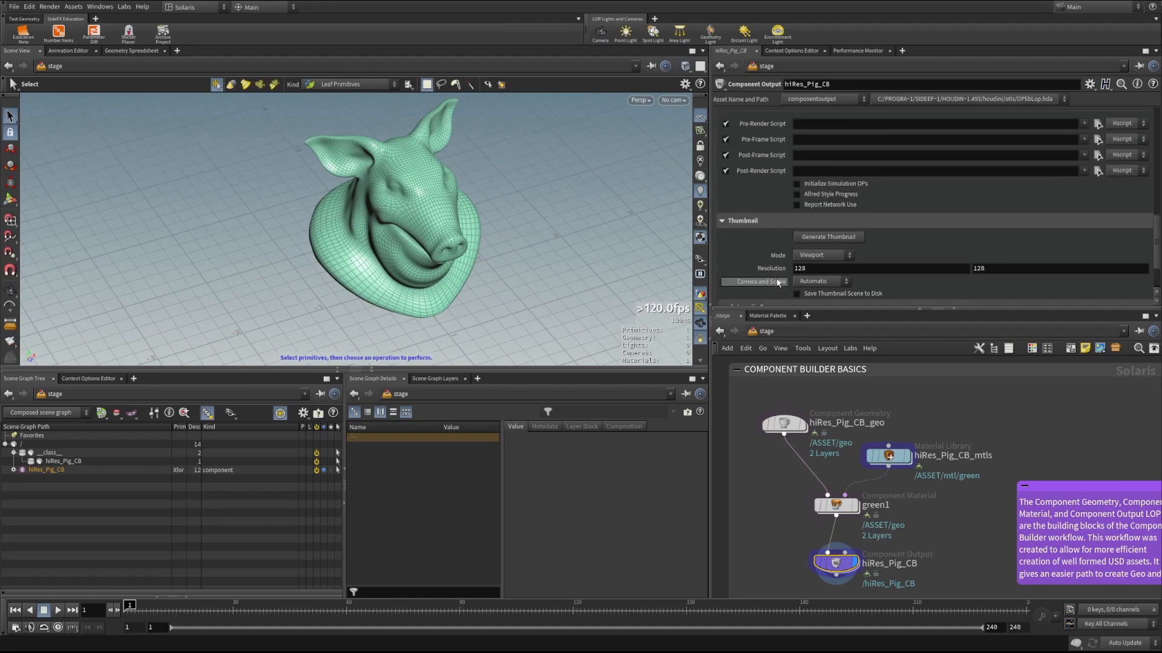
scroll(777, 283, up, 5)
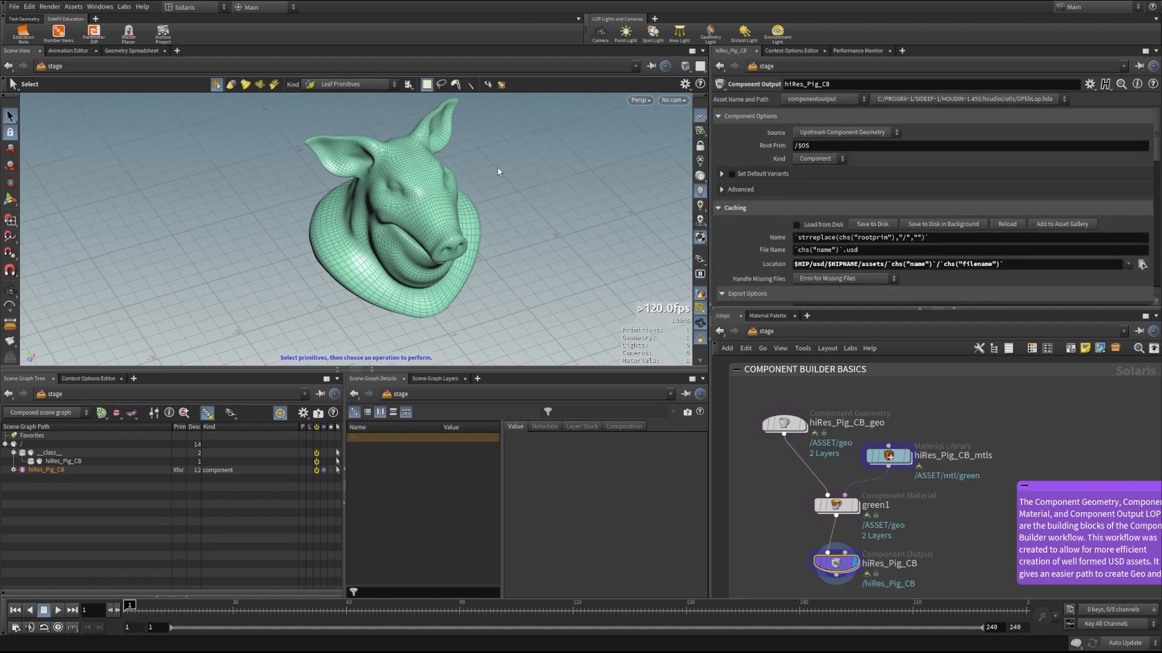
alt+drag(498, 171, 399, 181)
double_click(834, 564)
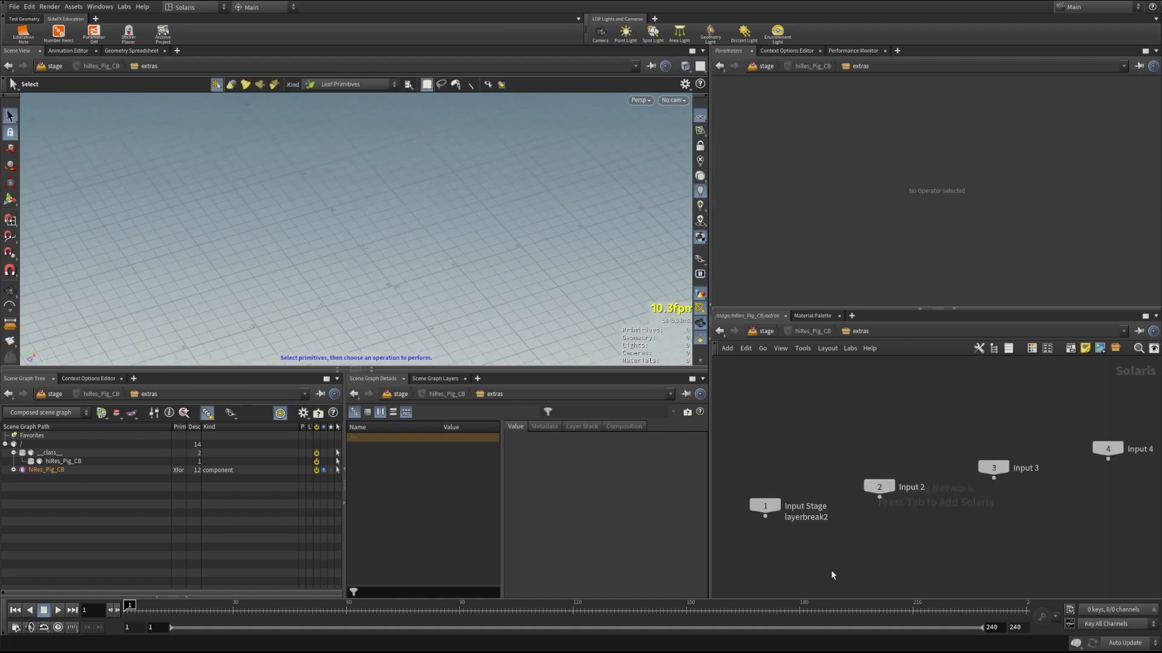
middle_drag(832, 571, 835, 462)
right_drag(842, 456, 792, 452)
middle_drag(849, 460, 832, 465)
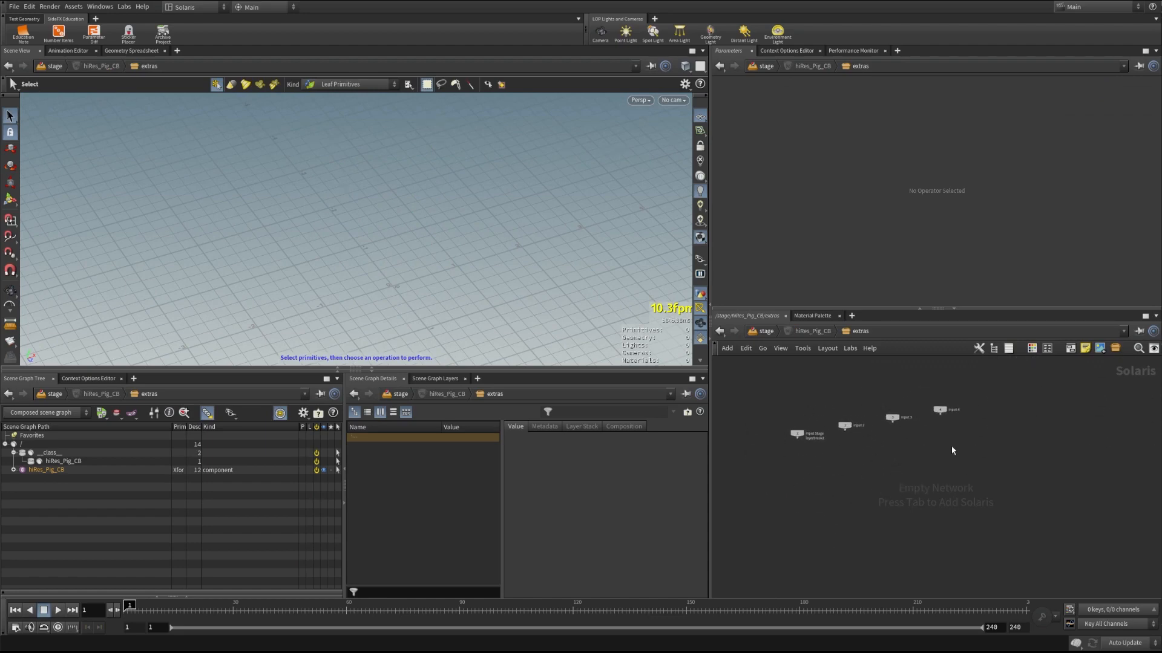
scroll(865, 485, up, 2)
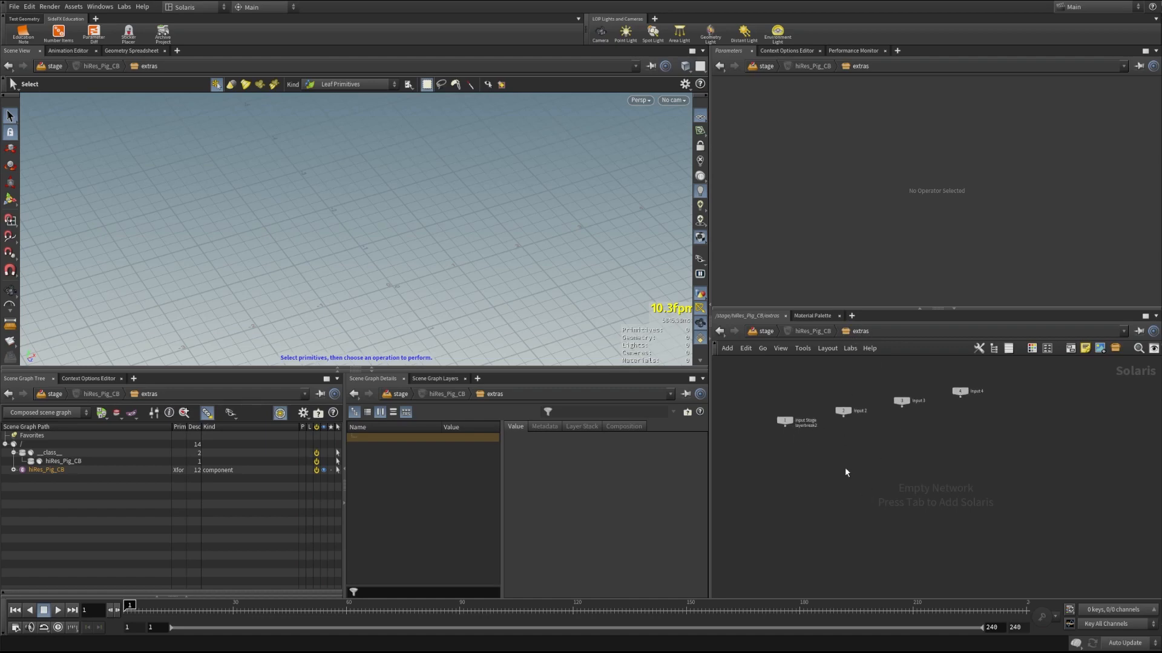
key(u)
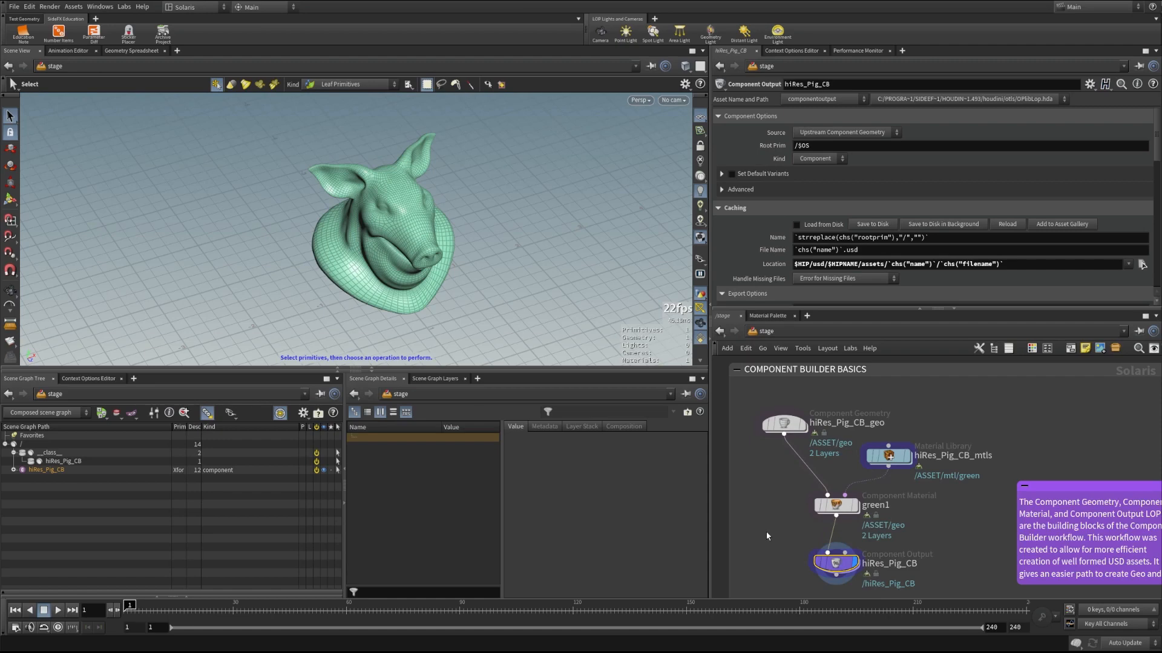
Open the internal geometry network of pig_var in COMPONENT GEO VARIANTS and inspect what feeds its default output.
scroll(830, 267, down, 3)
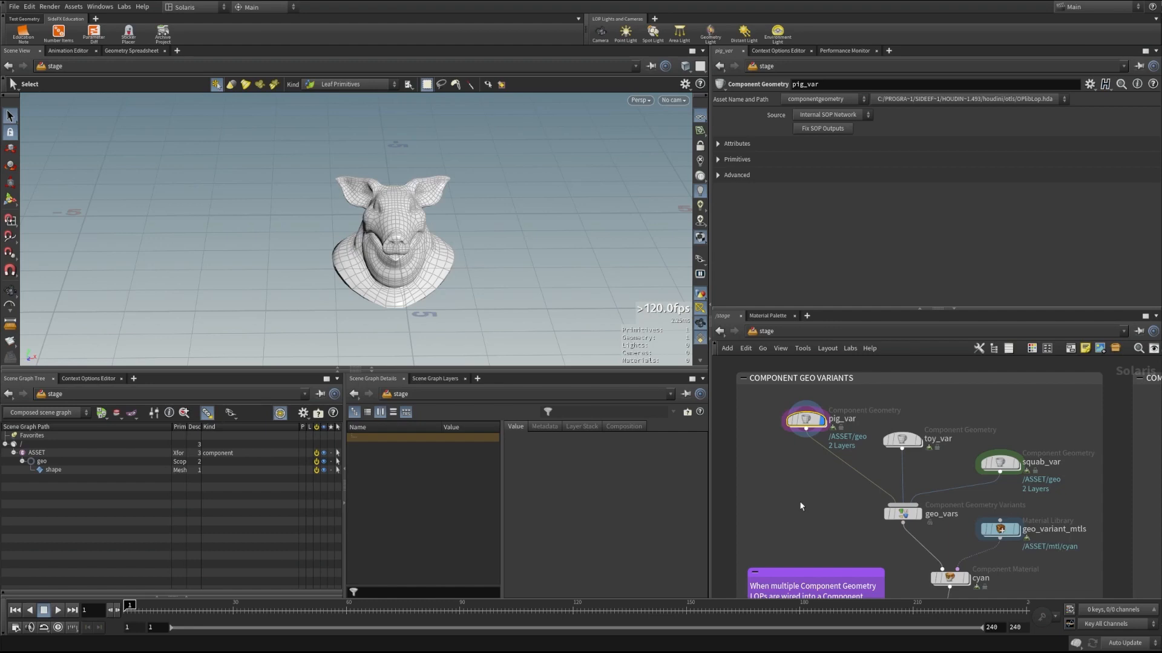
double_click(800, 417)
right_drag(825, 491, 859, 437)
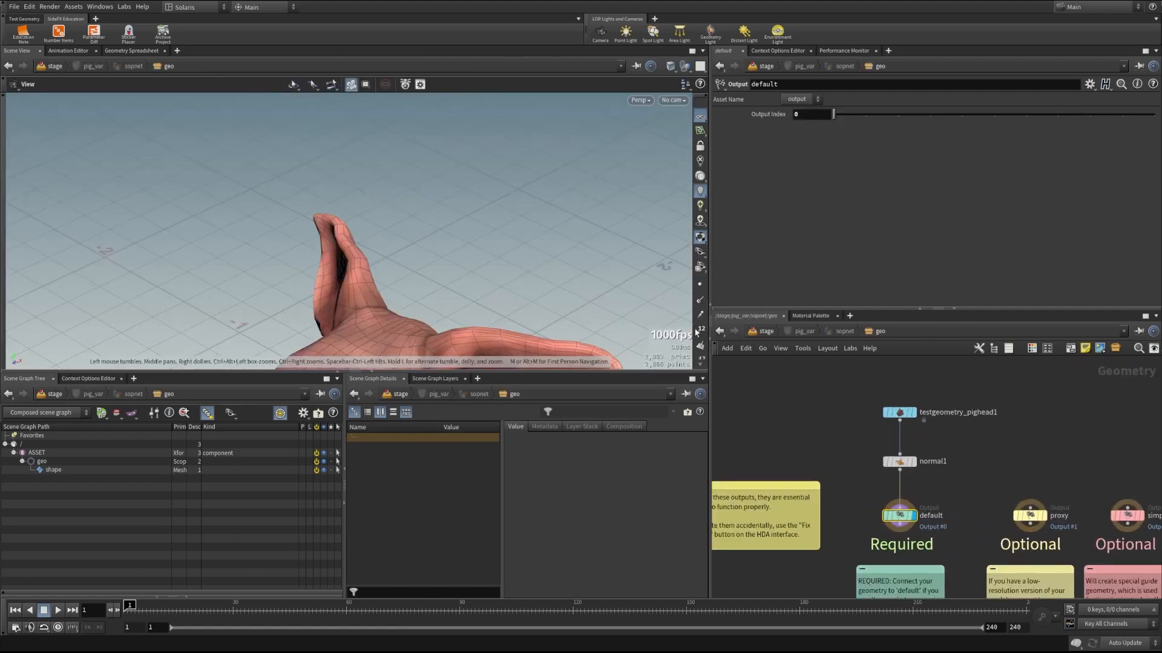
Return from the pig geometry network to the stage level and display the toy_var component geometry.
drag(481, 205, 394, 240)
key(space+g)
key(u)
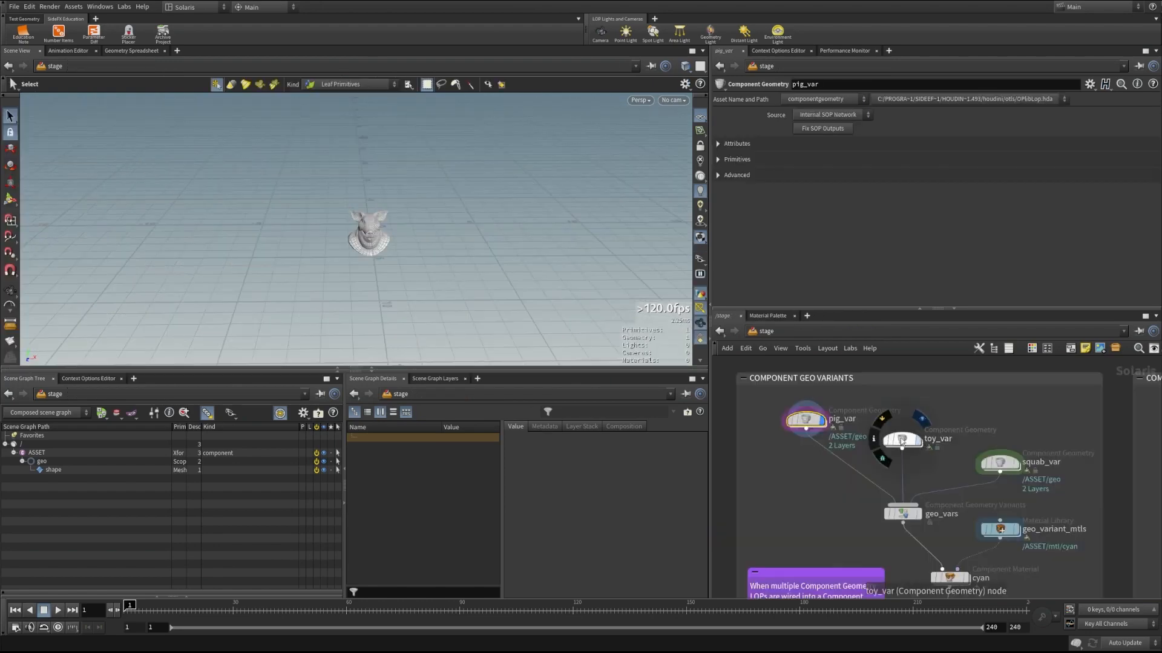
click(900, 439)
right_drag(500, 175, 342, 194)
middle_drag(283, 182, 329, 221)
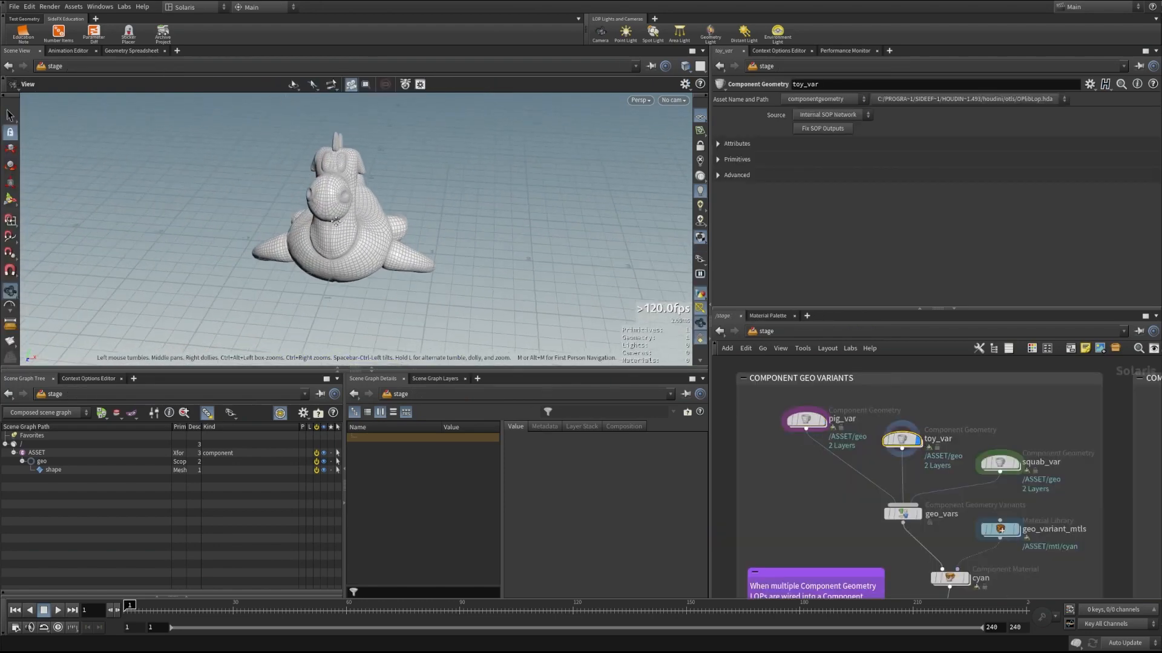
Display the squab_var component geometry and view it from the side.
click(1022, 467)
click(1017, 463)
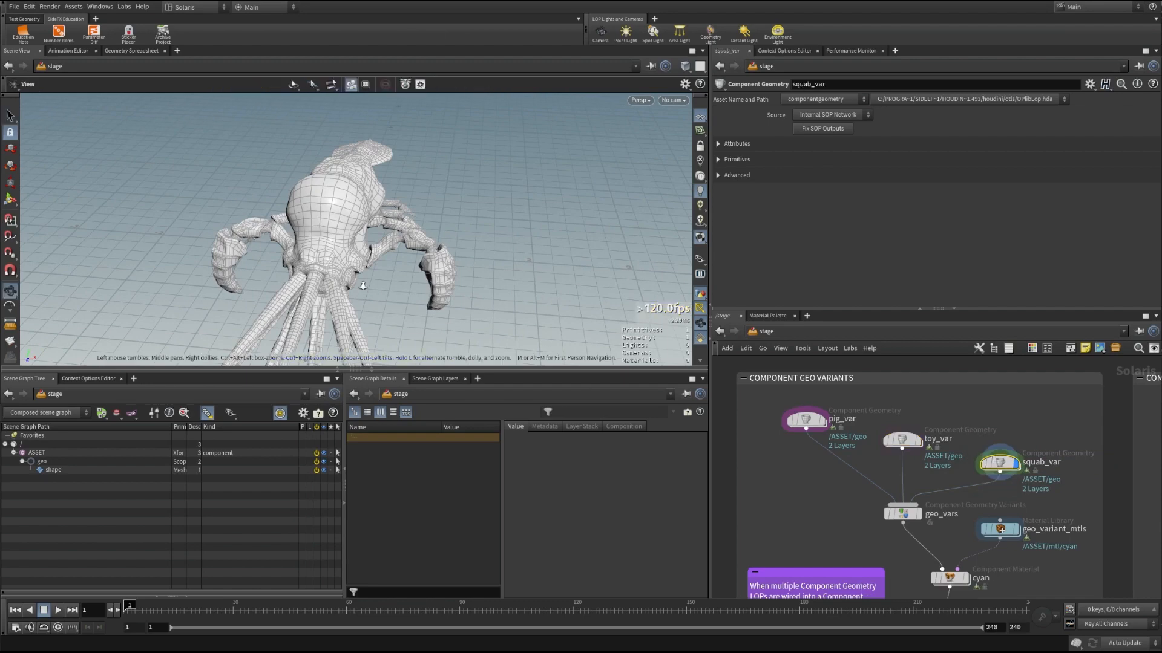
drag(478, 225, 342, 223)
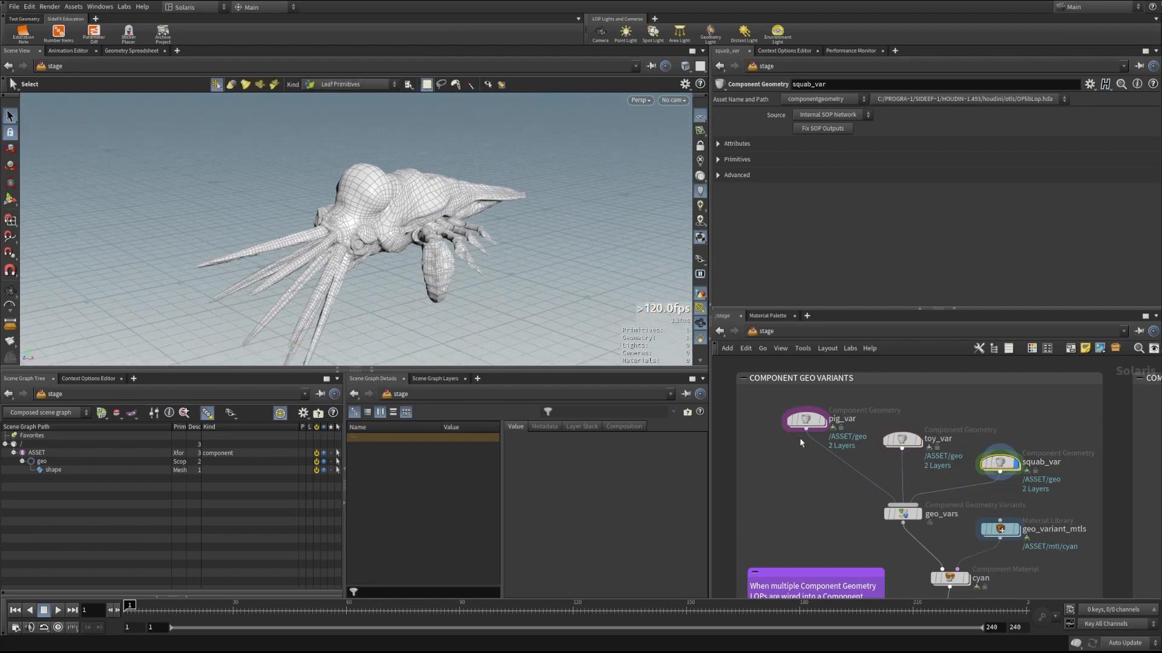
Select pig_var, then display the geo_vars component geometry variants node with its parameters.
click(806, 419)
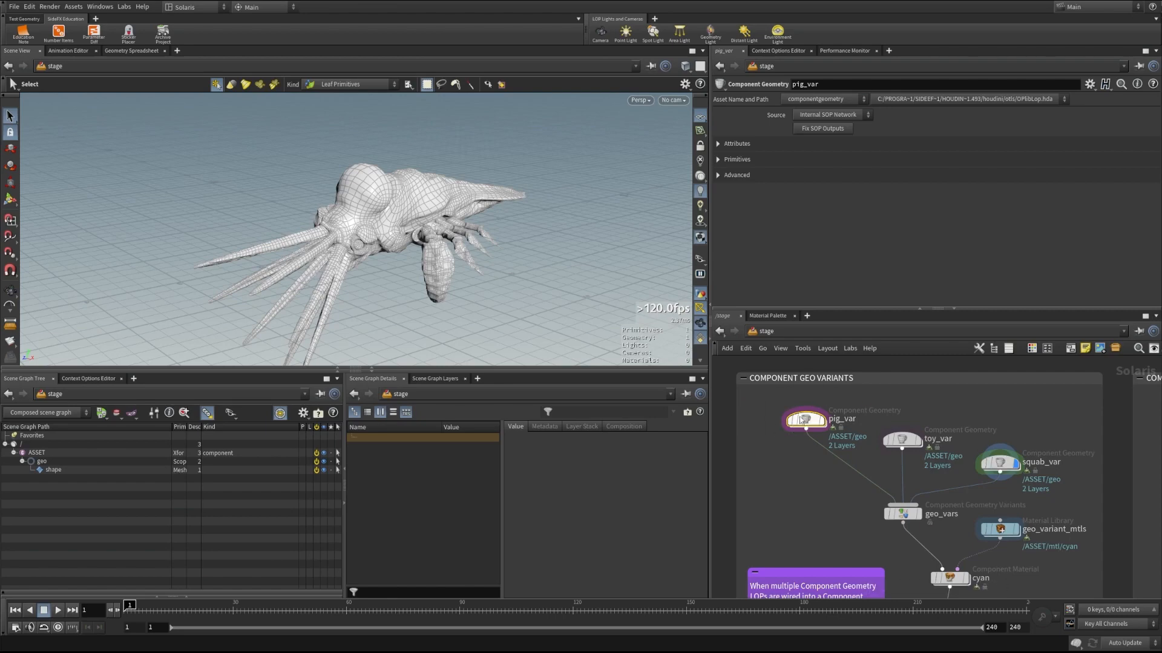
mouse_move(802, 426)
scroll(847, 522, up, 3)
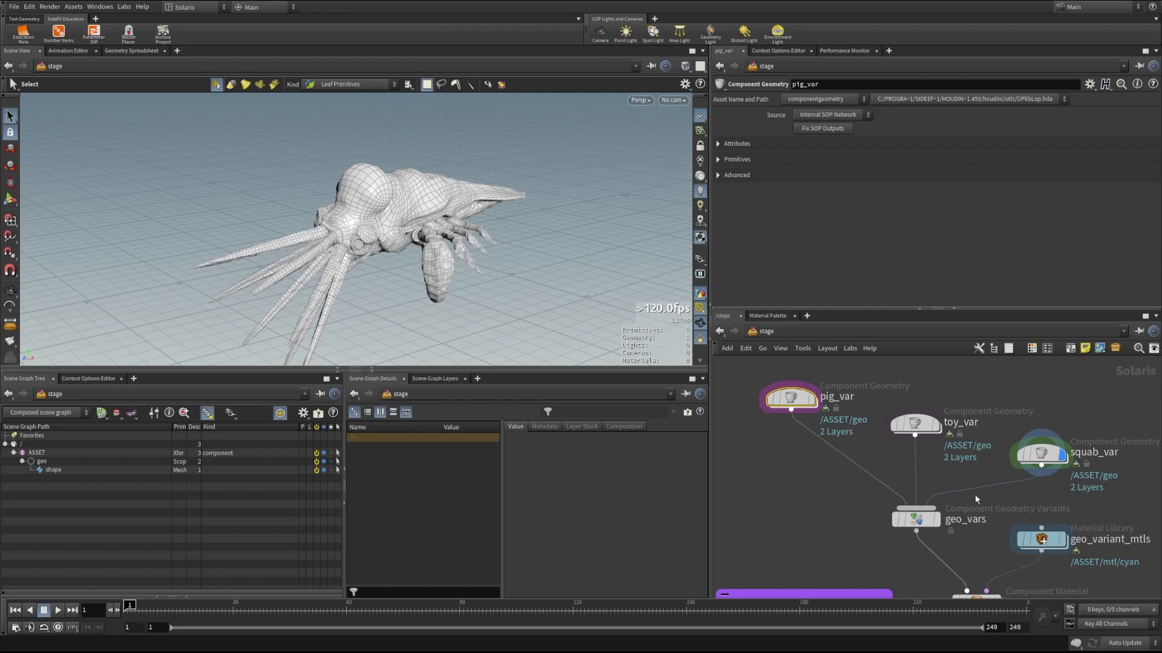
click(936, 519)
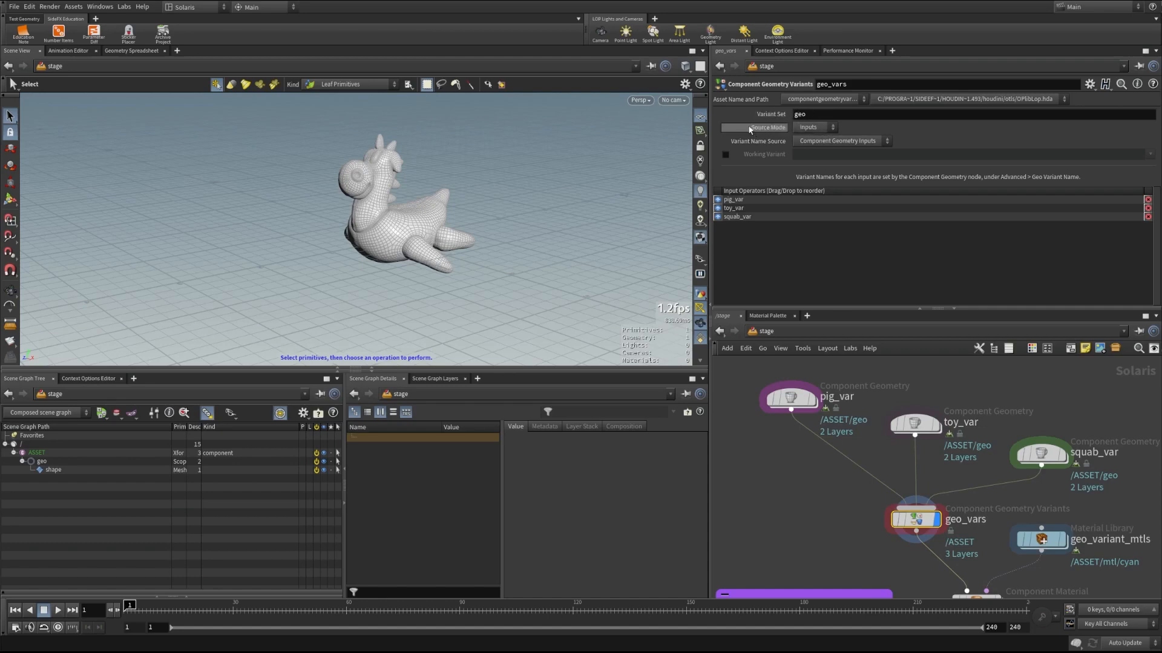
Try the Manual variant name source on geo_vars, and switch it back to Component Geometry Inputs.
click(820, 127)
click(857, 131)
click(825, 141)
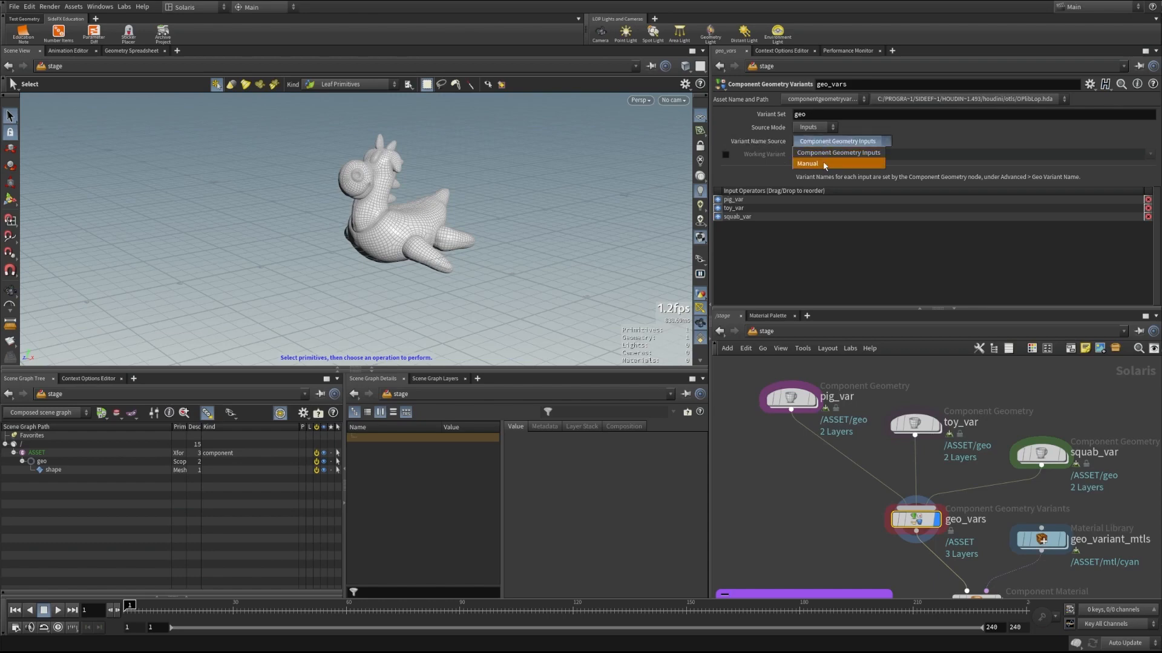
click(825, 163)
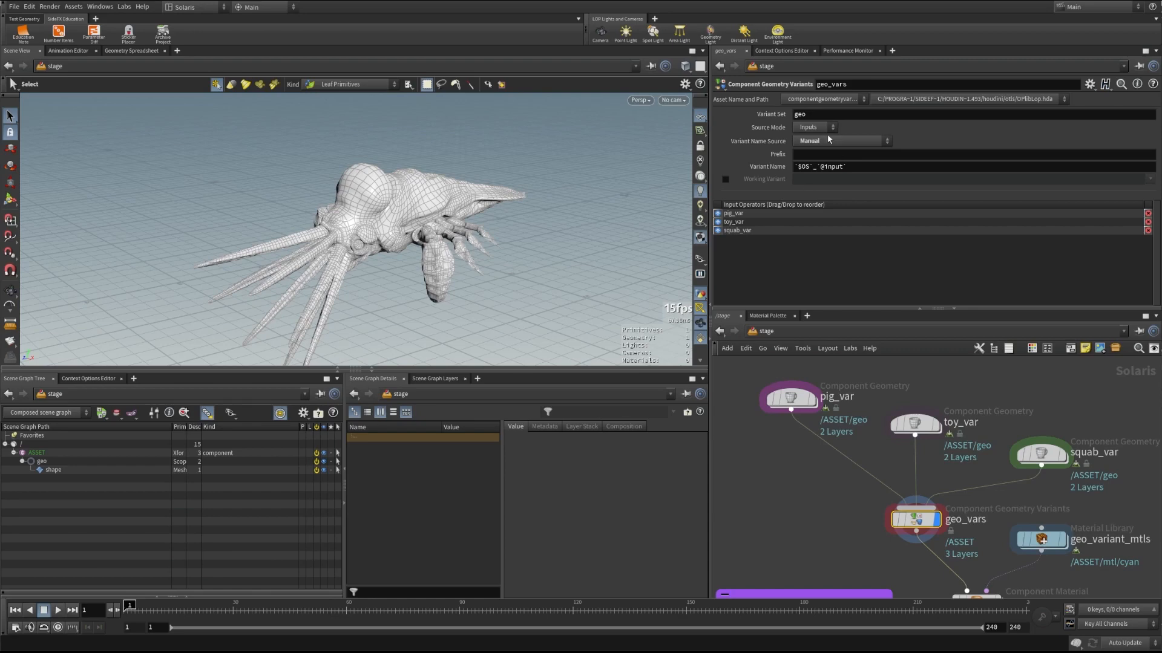
click(814, 140)
click(810, 153)
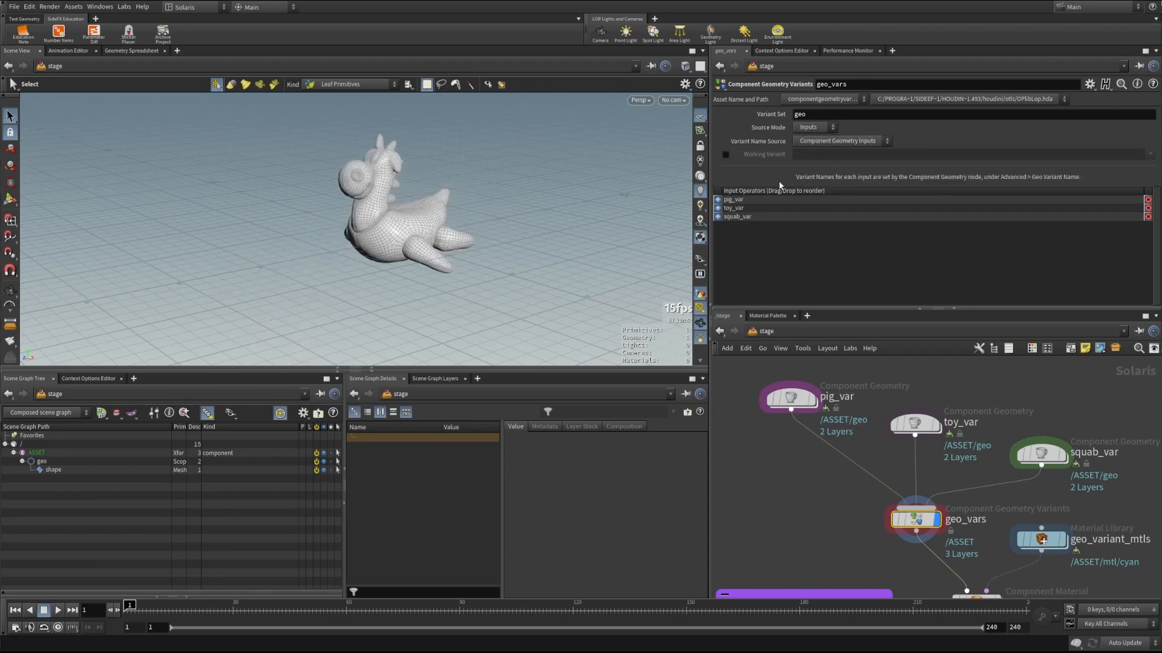
Preview squab_var, pig_var and toy_var with the Working Variant option of geo_vars, and turn the option off again.
click(726, 155)
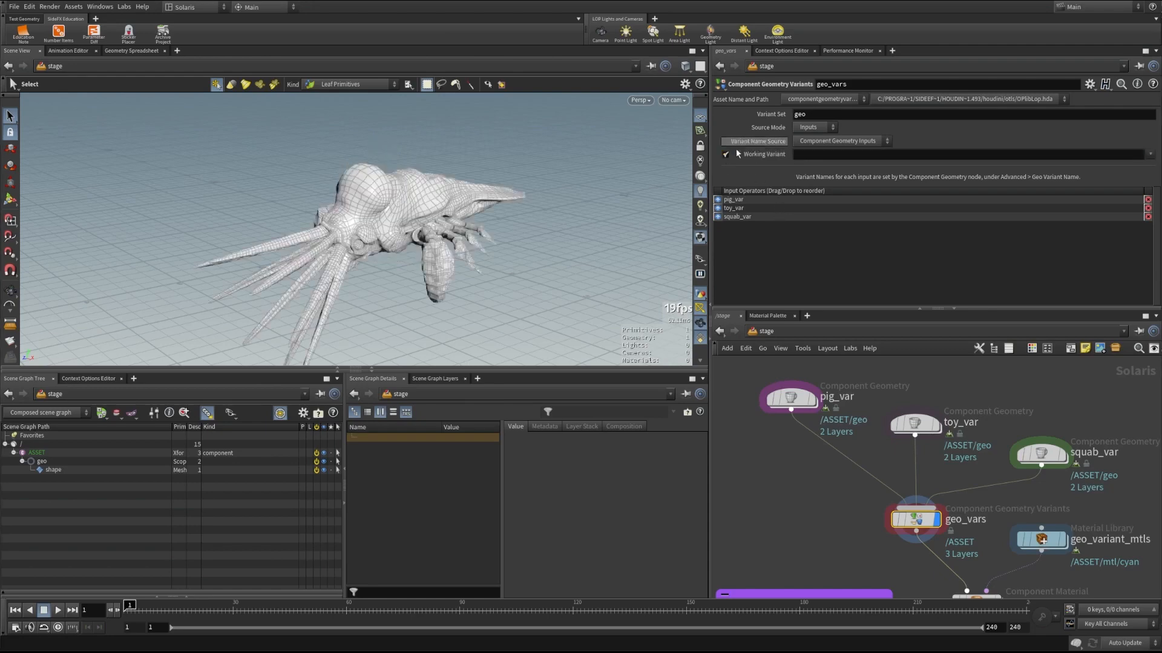
click(1149, 154)
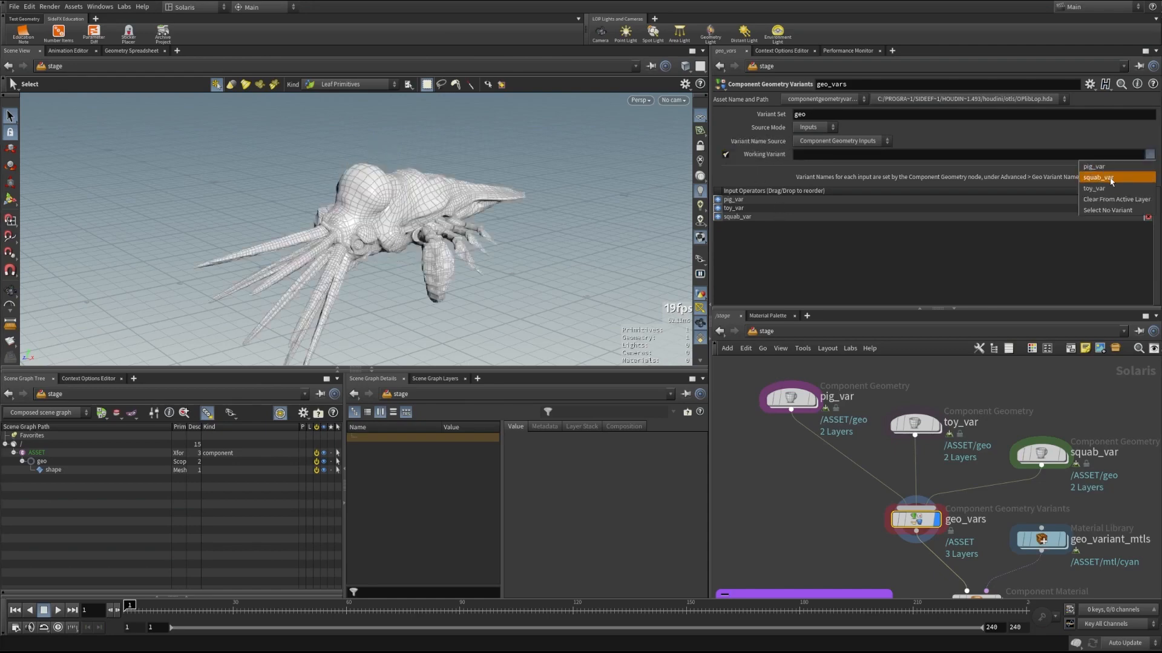
click(1110, 176)
click(1151, 157)
click(1137, 170)
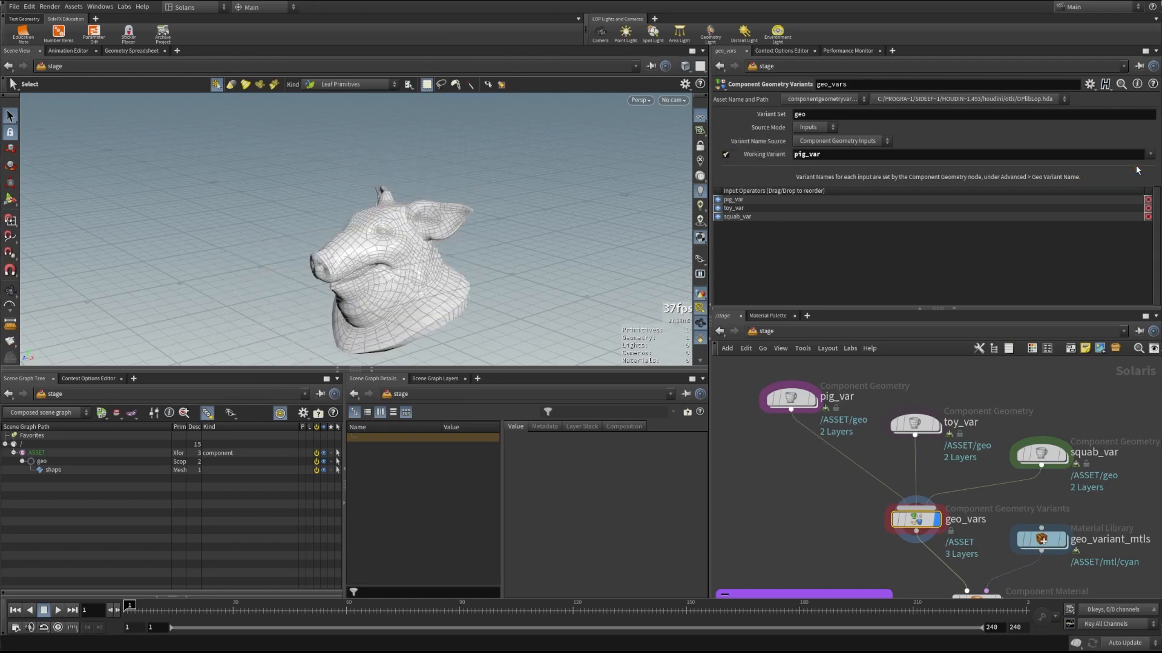
click(1150, 154)
click(1126, 188)
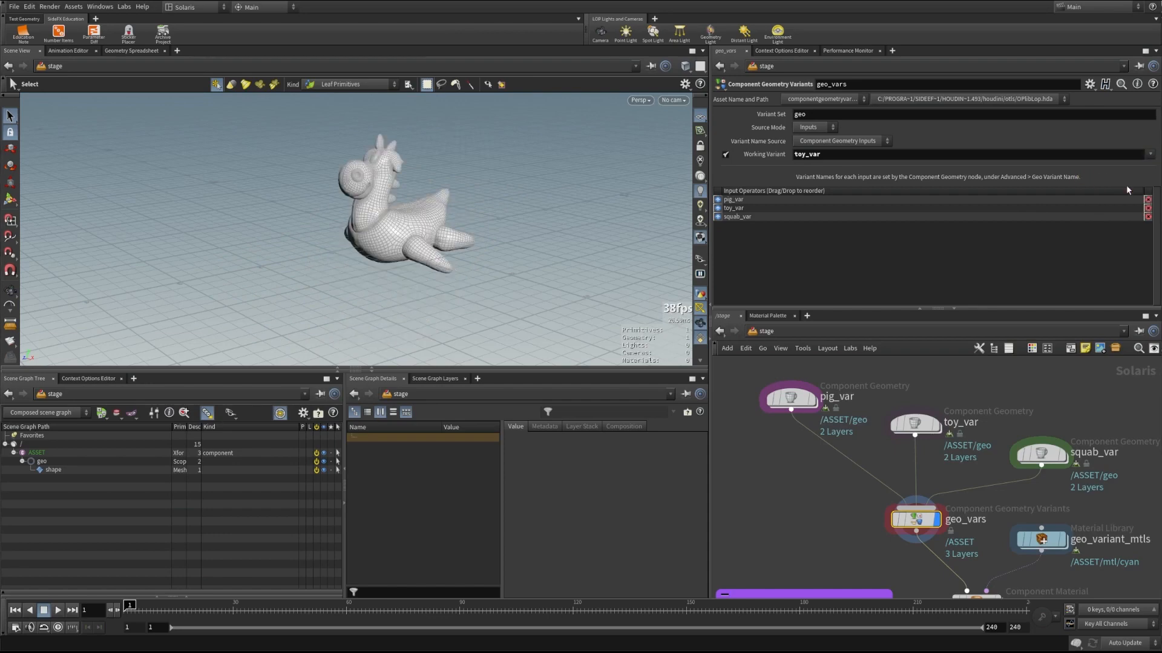
click(764, 157)
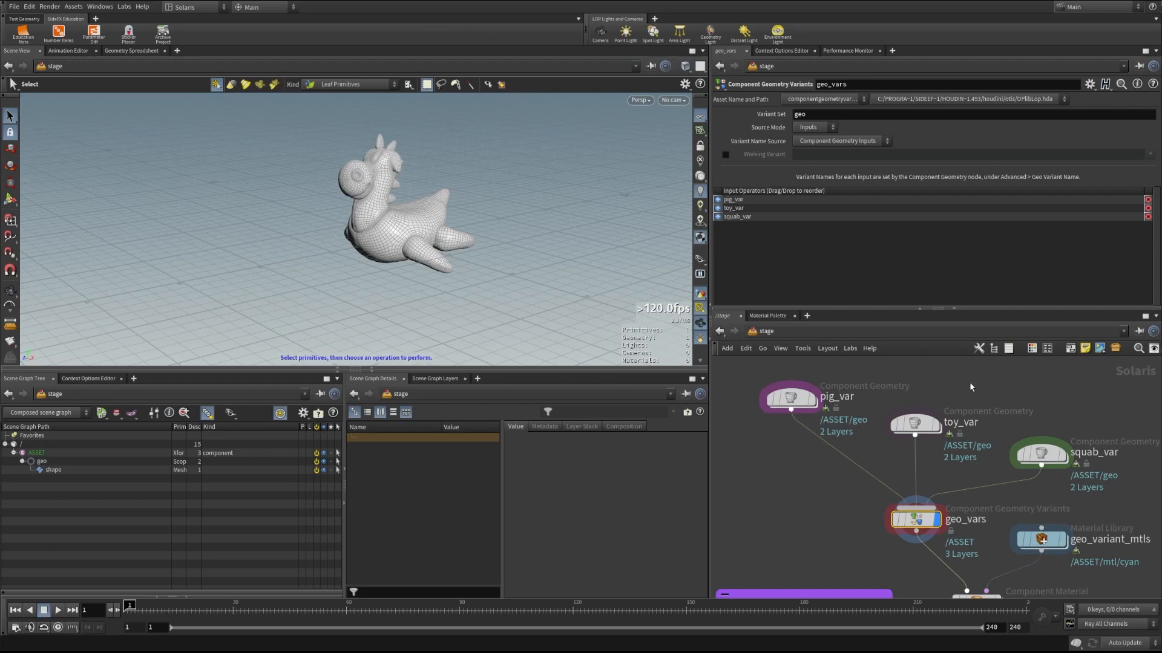
Display the cyan component material node below geo_vars.
alt+drag(339, 237, 403, 237)
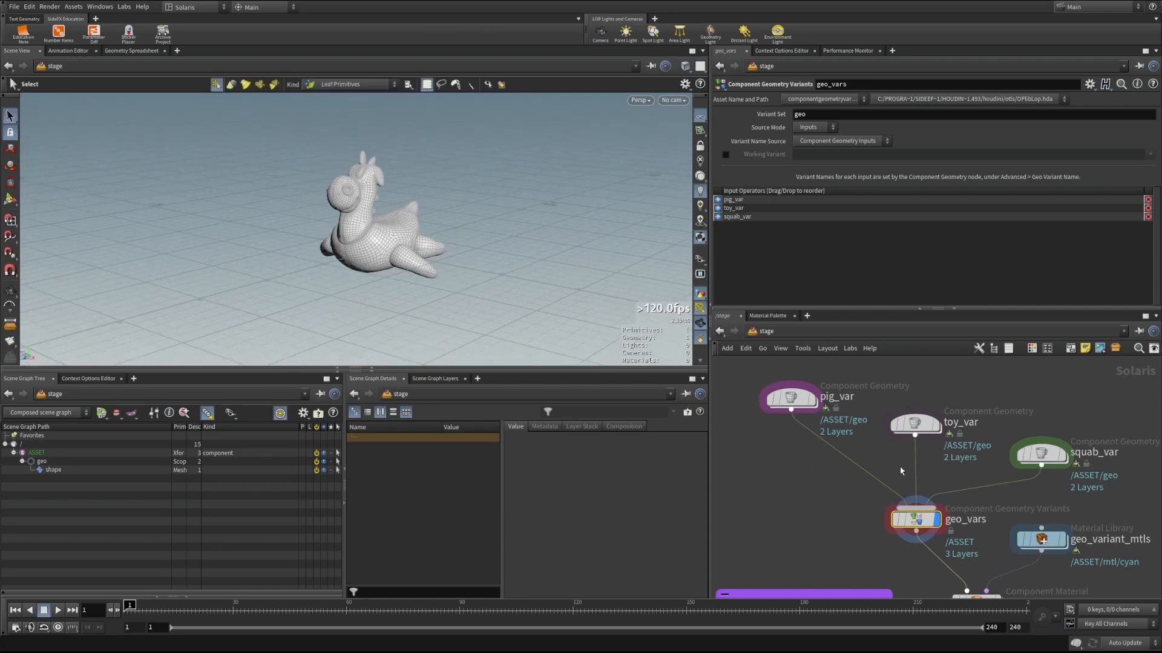
middle_drag(796, 487, 804, 449)
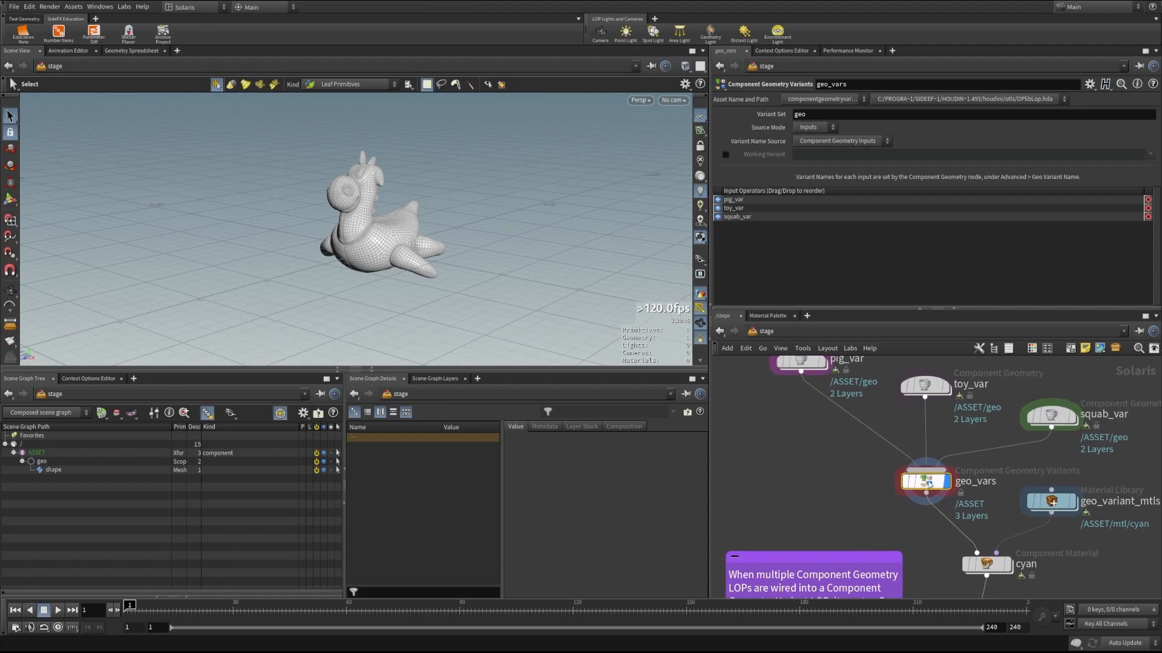
middle_drag(827, 497, 786, 481)
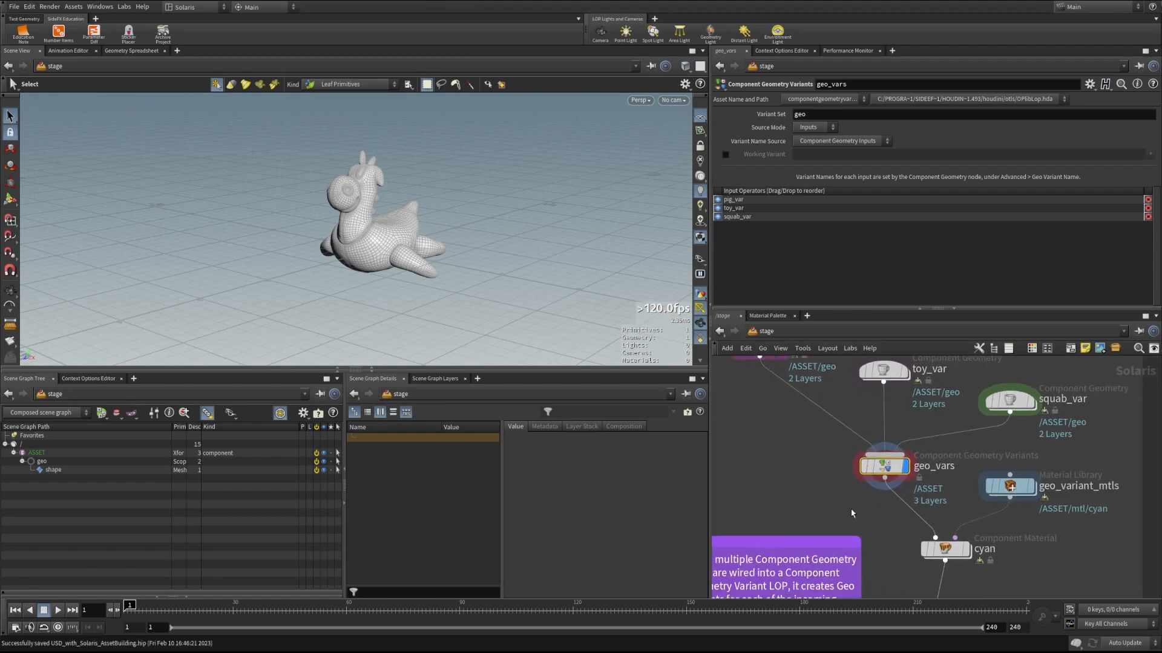
click(956, 552)
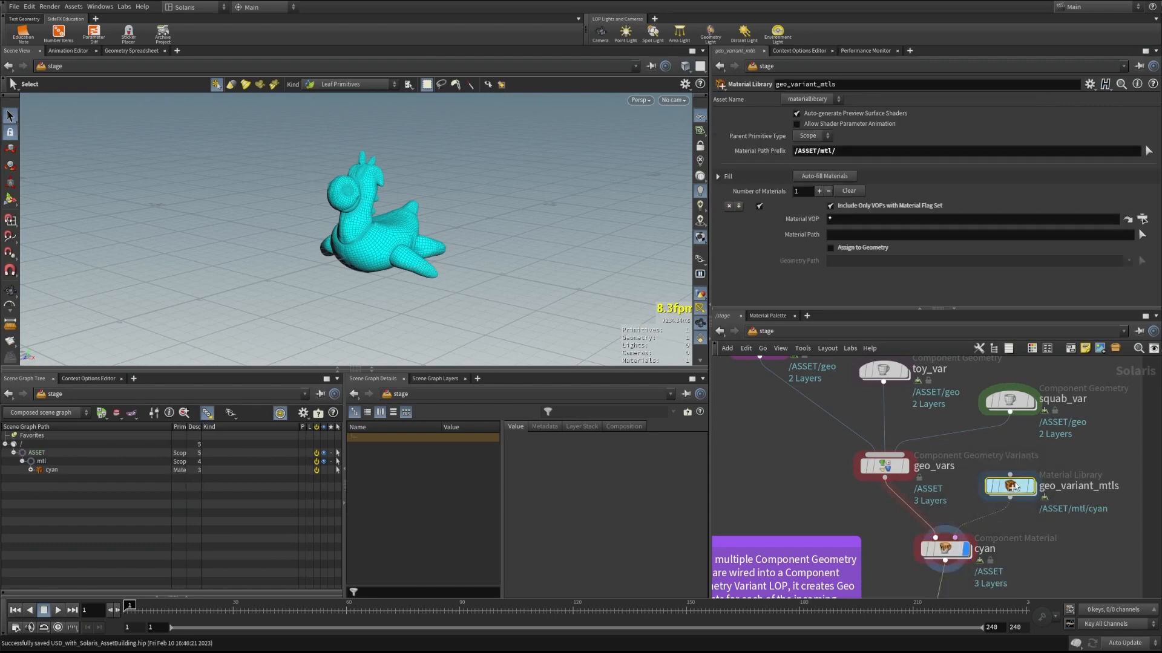
Inspect the cyan shader network inside geo_variant_mtls, return to the stage level and select the cyan component material.
double_click(1011, 485)
double_click(967, 475)
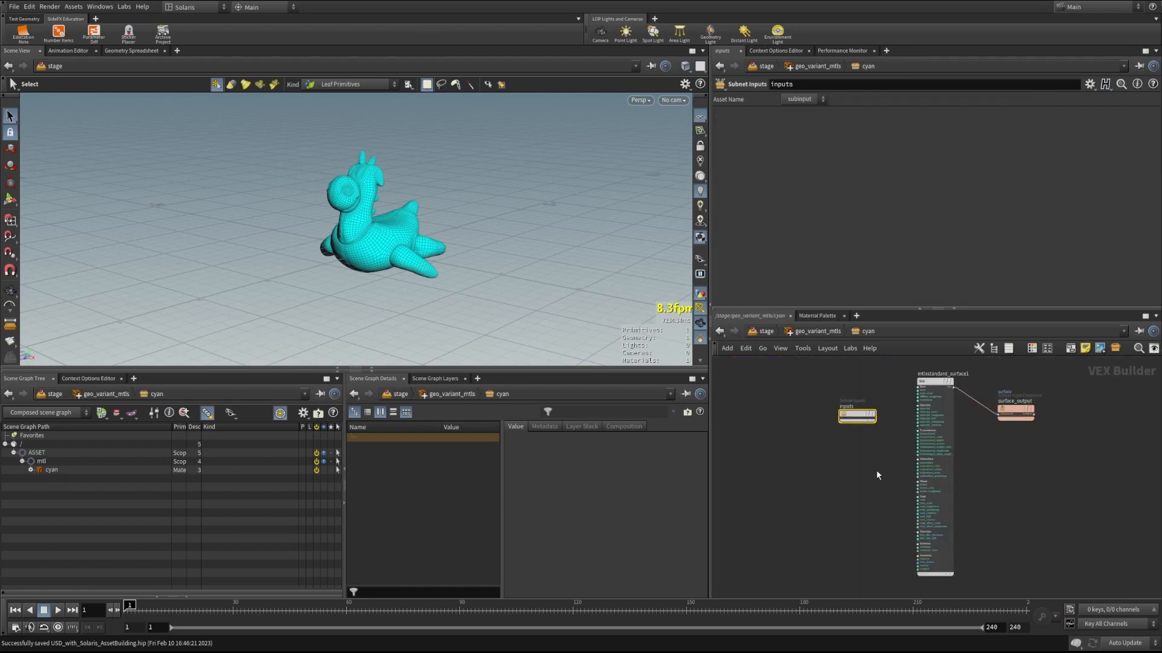
key(u)
key(u)
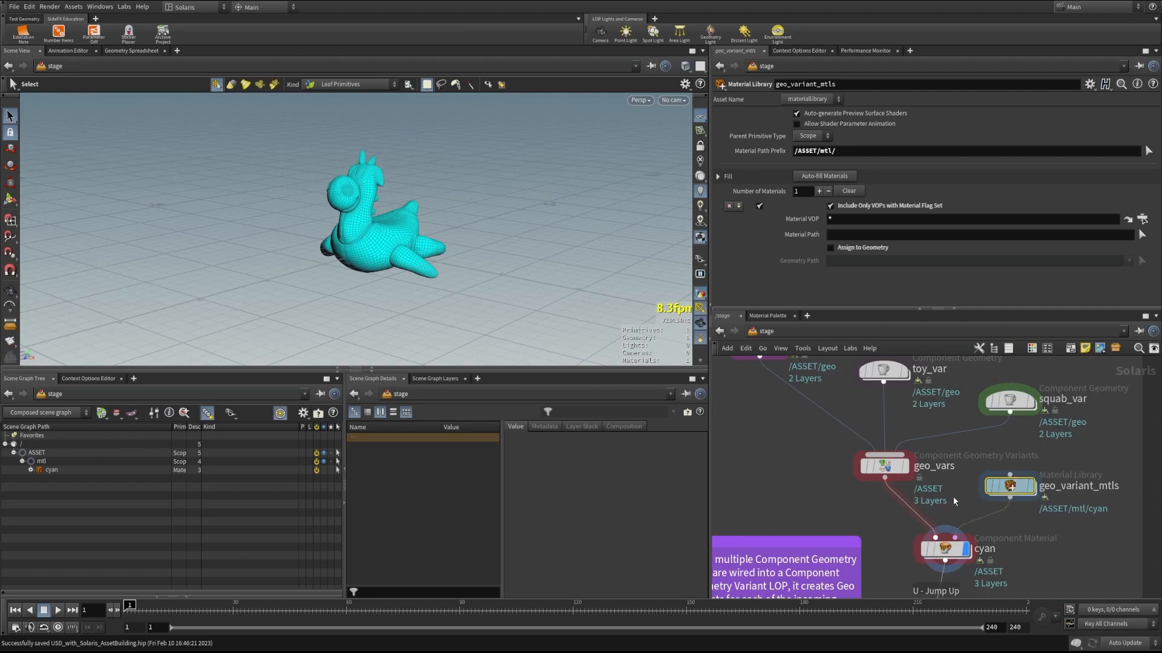
middle_drag(954, 500, 961, 465)
click(953, 515)
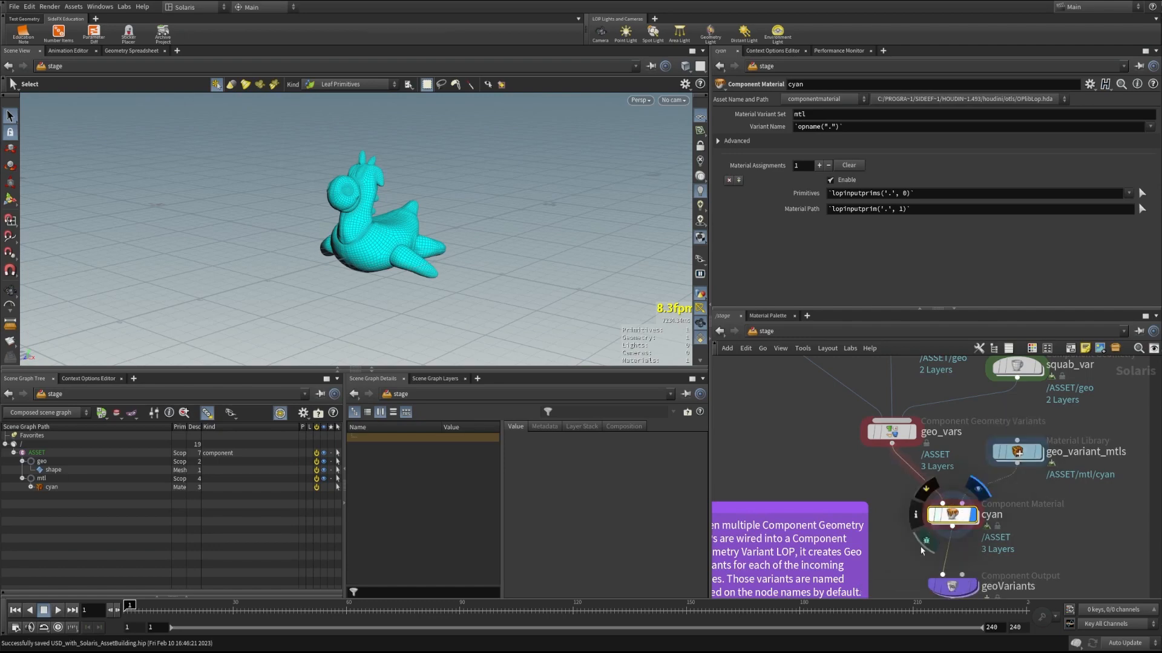
Display the geoVariants component output and review its metadata and caching parameters.
middle_drag(895, 565, 897, 518)
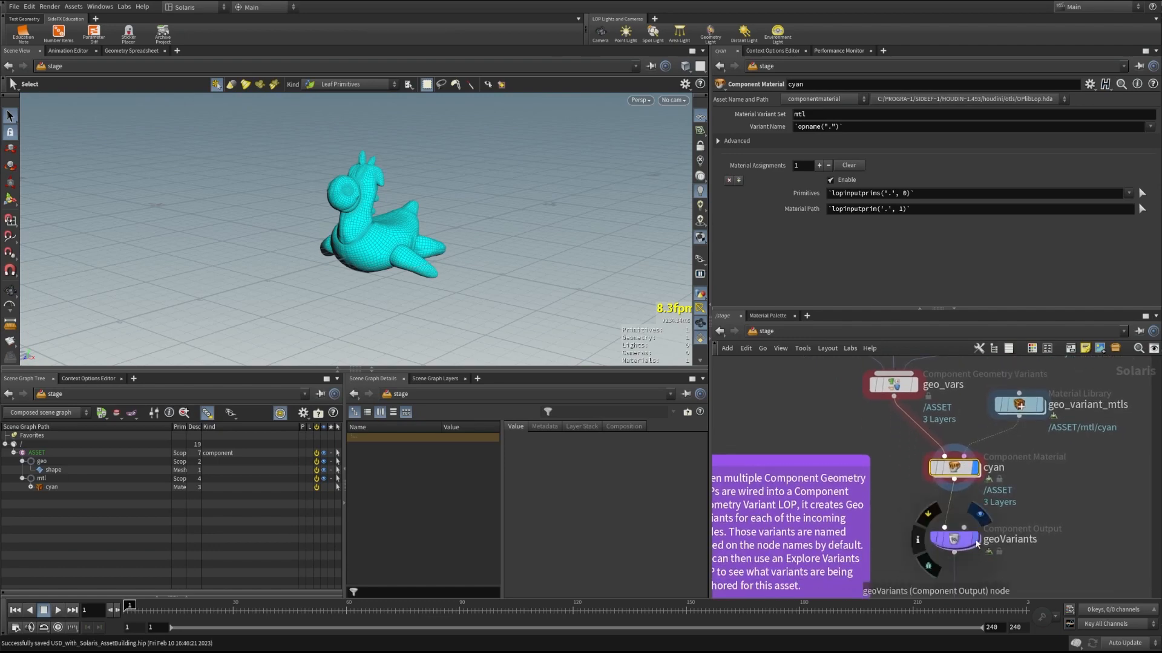
click(954, 538)
drag(377, 213, 363, 200)
key(s)
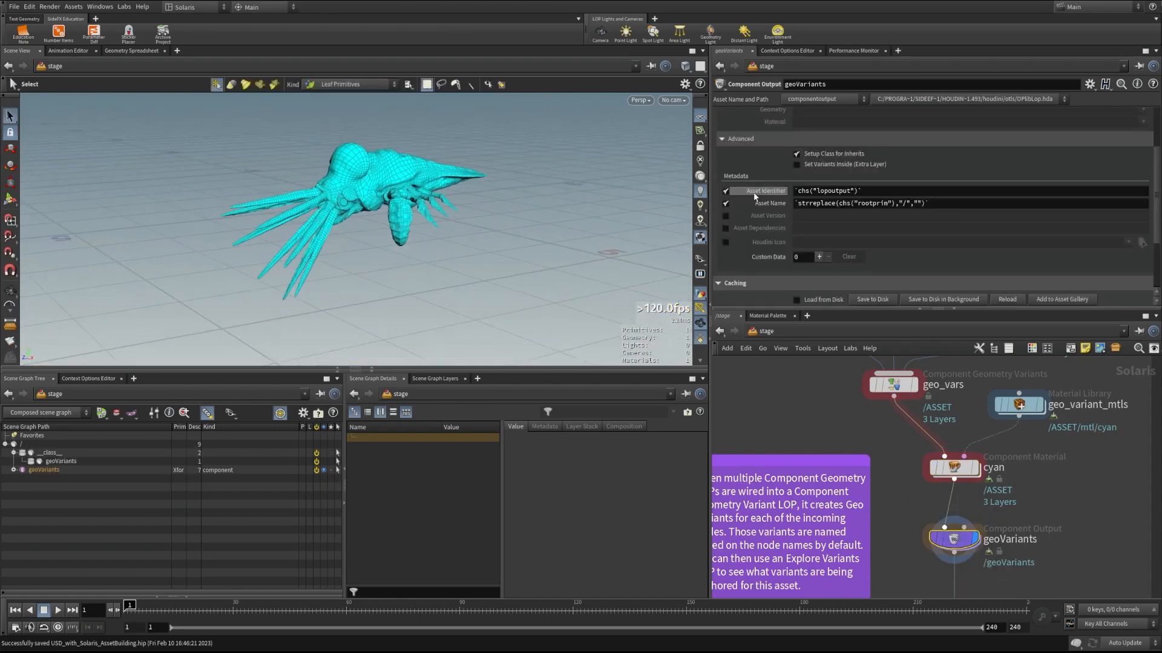
scroll(752, 181, up, 3)
scroll(752, 185, down, 5)
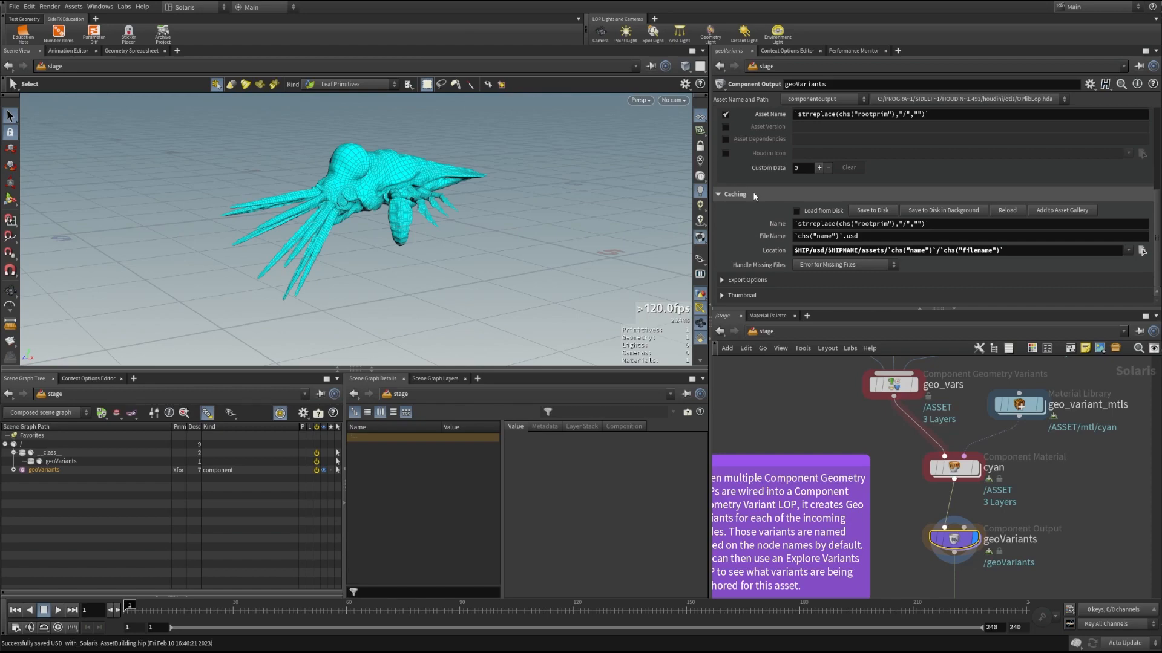
Check the node information of geoVariants and save the component output to disk.
right_click(397, 160)
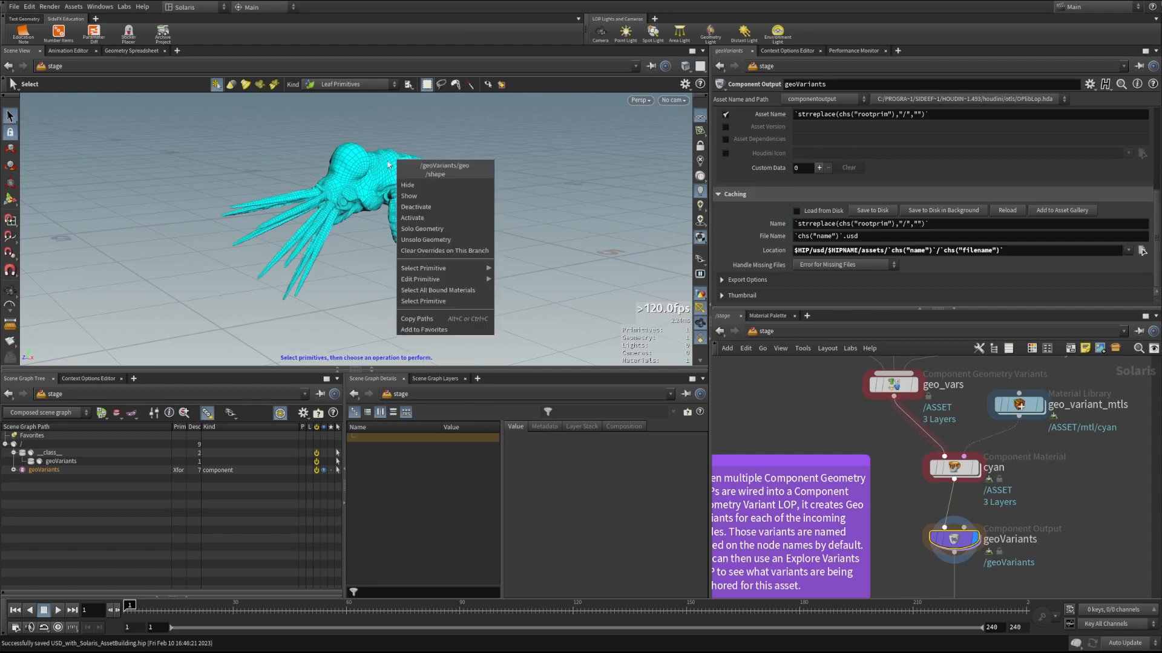
key(Escape)
right_drag(390, 172, 369, 200)
middle_click(954, 539)
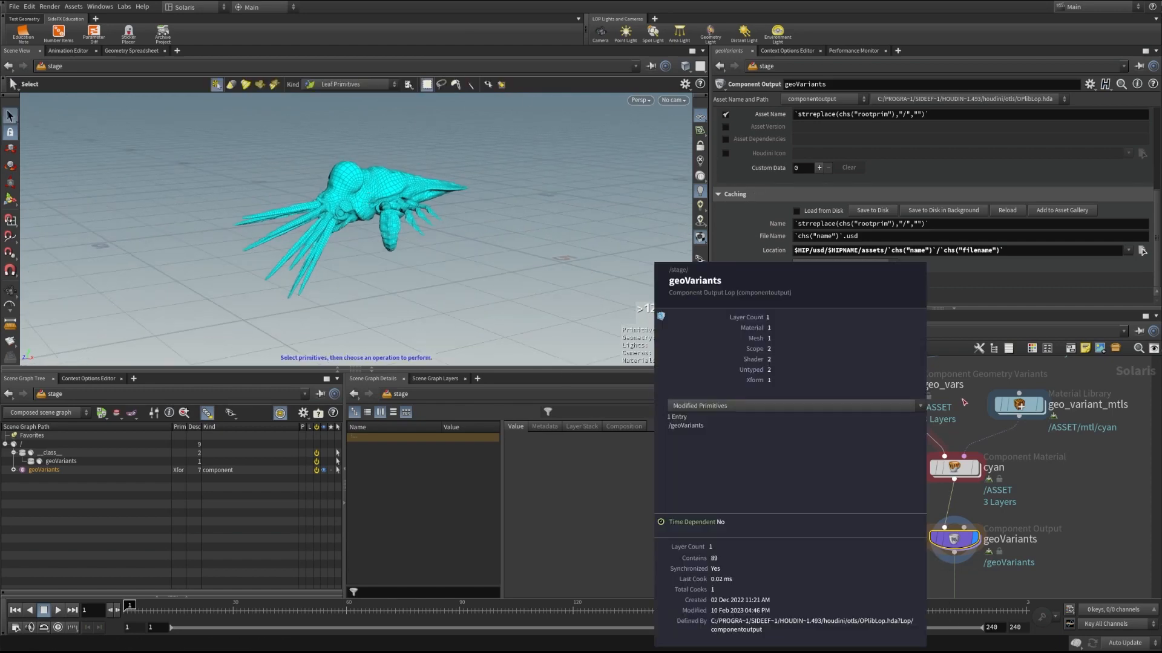
click(868, 210)
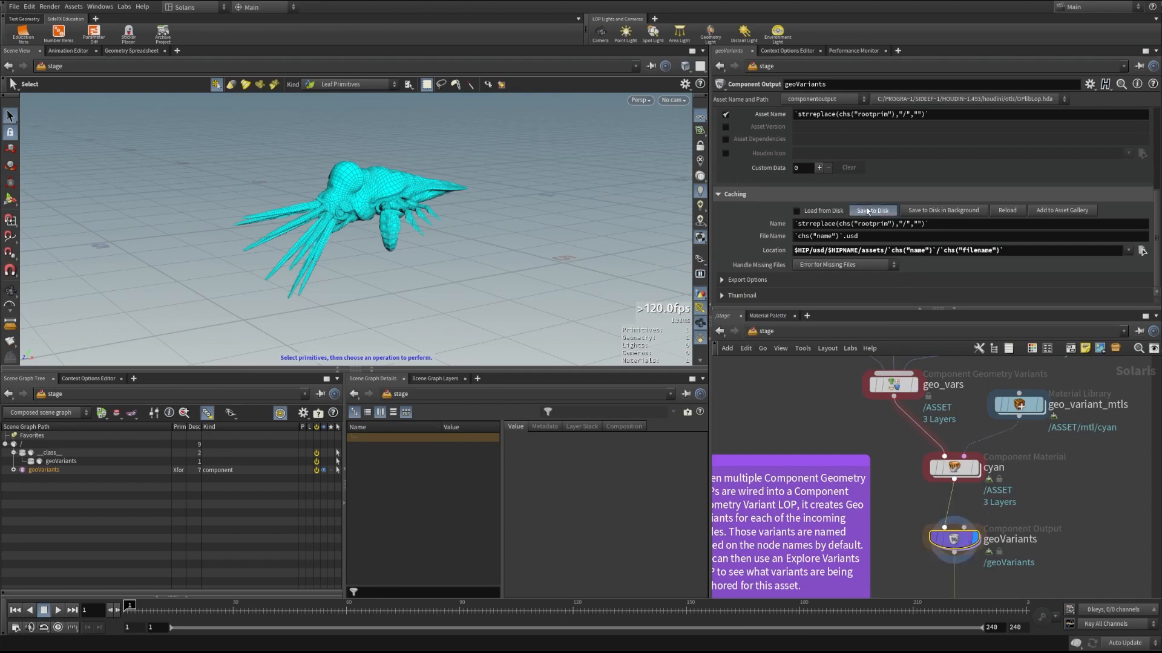
Display the explore_geo_variants node to view all geometry variants side by side in the viewport.
mouse_move(968, 546)
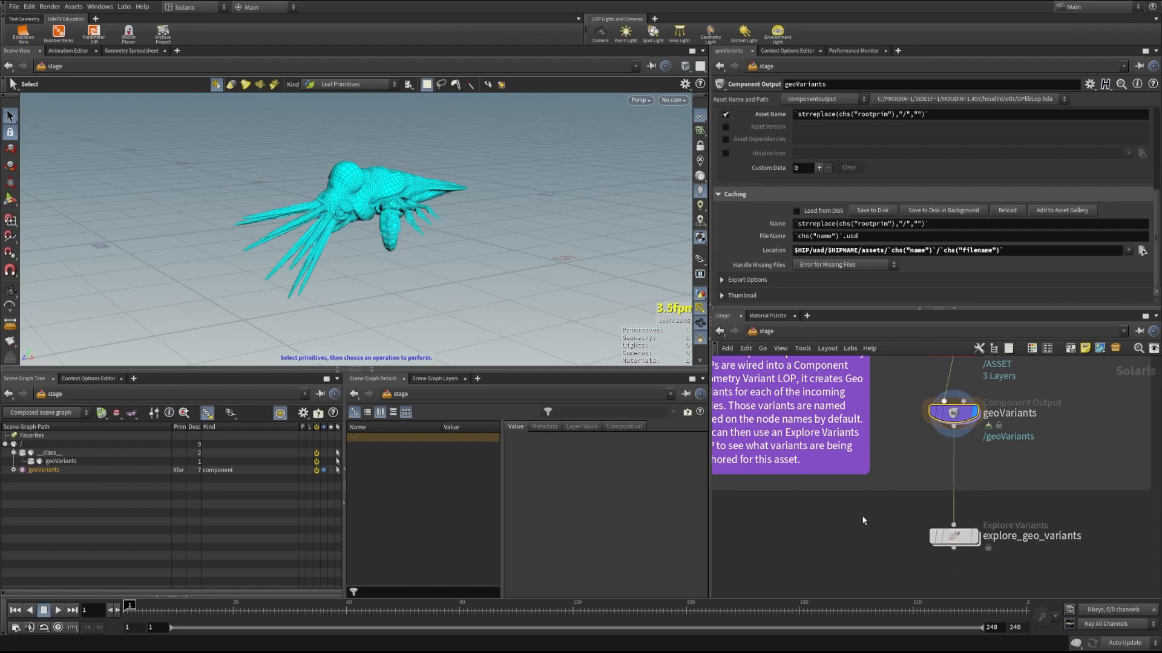
click(975, 536)
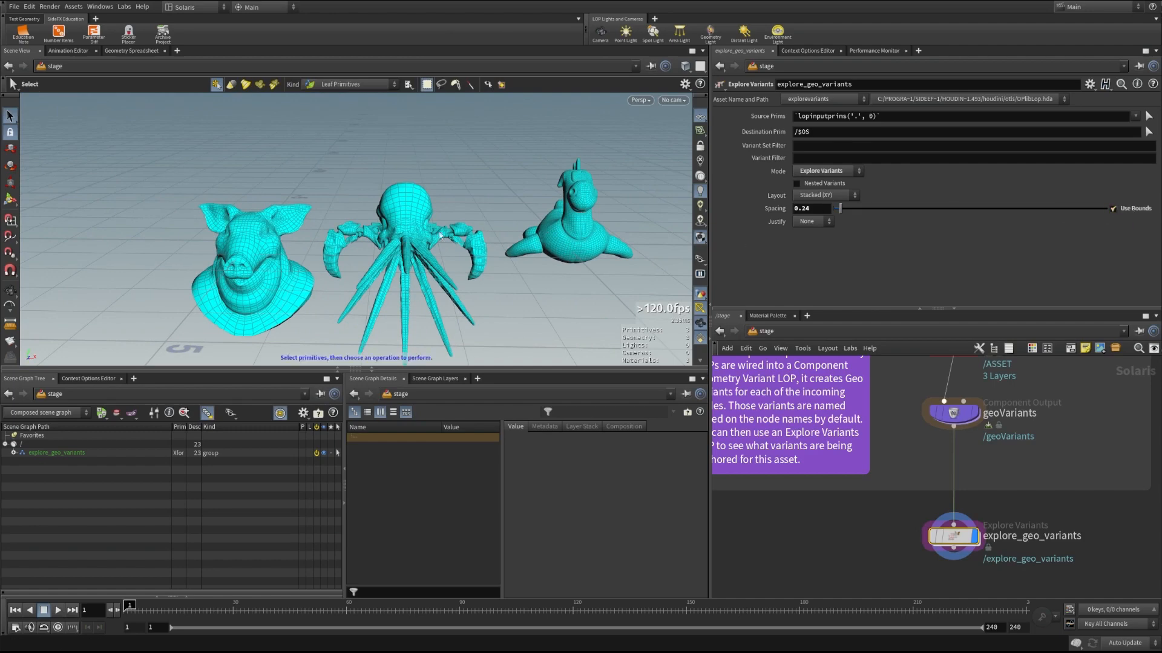
key(Escape)
drag(435, 266, 315, 249)
key(s)
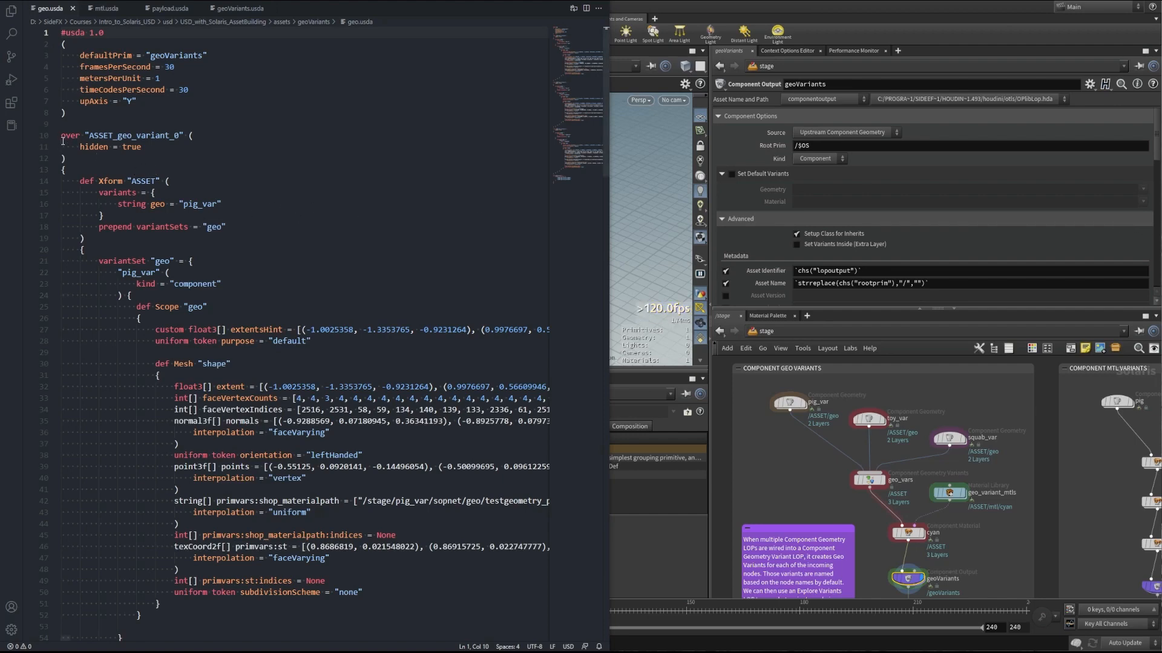
In the text editor, examine the ASSET_geo_variant_0 override, the ASSET Xform definition and its variants block in geo.usda.
drag(142, 147, 47, 138)
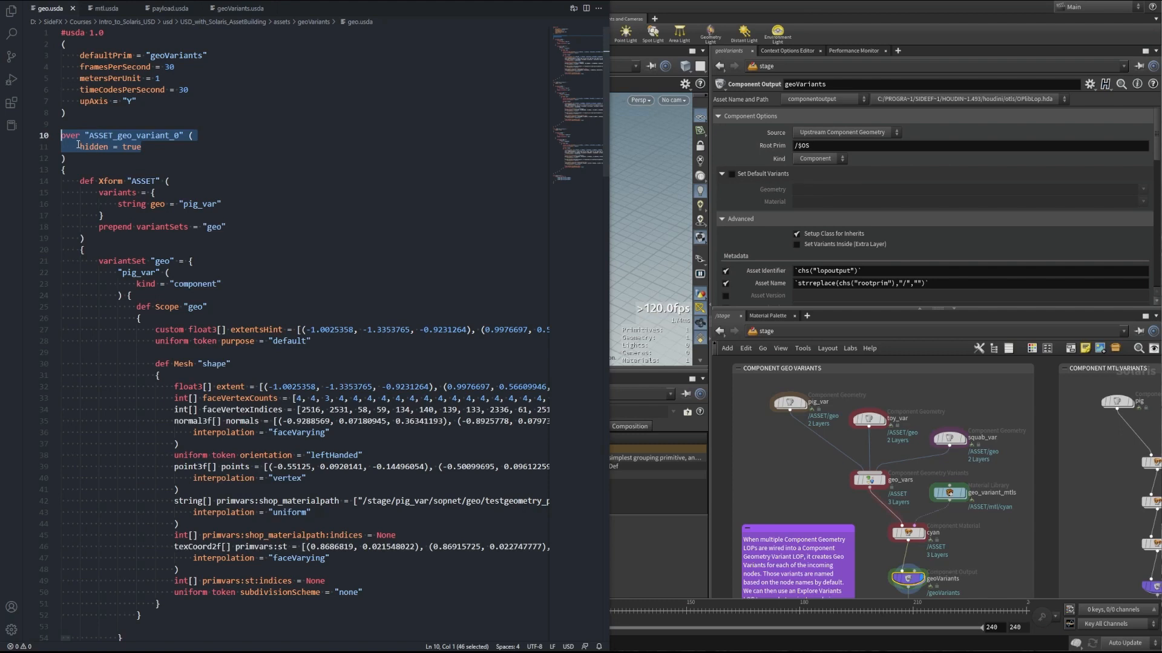
click(145, 147)
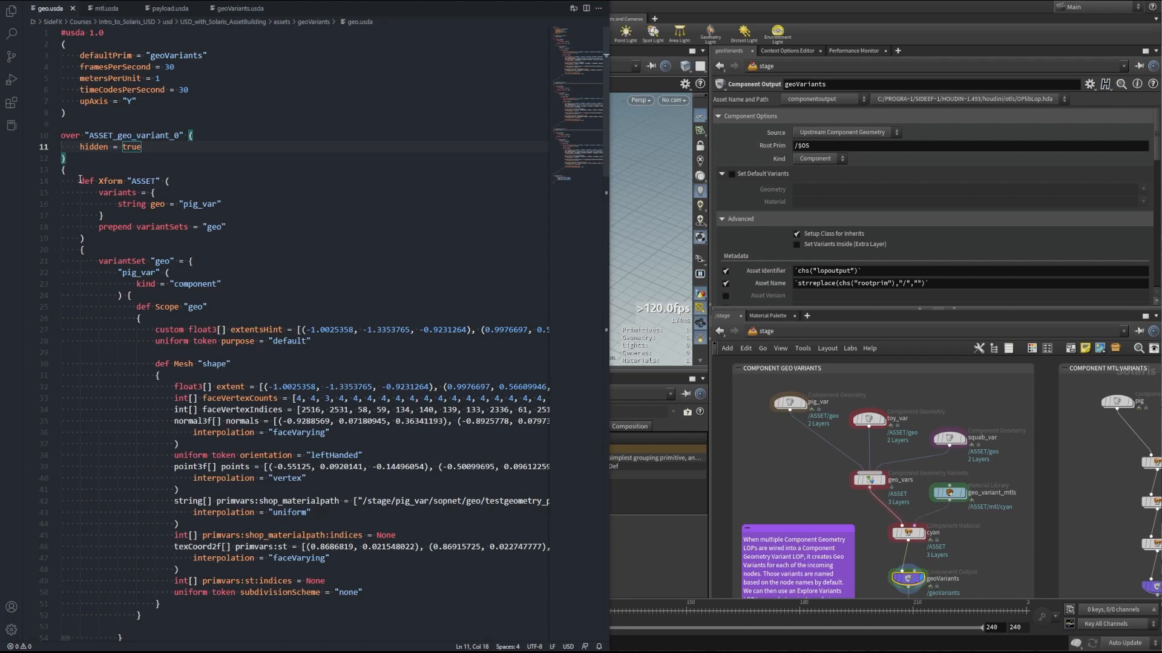
drag(80, 181, 172, 182)
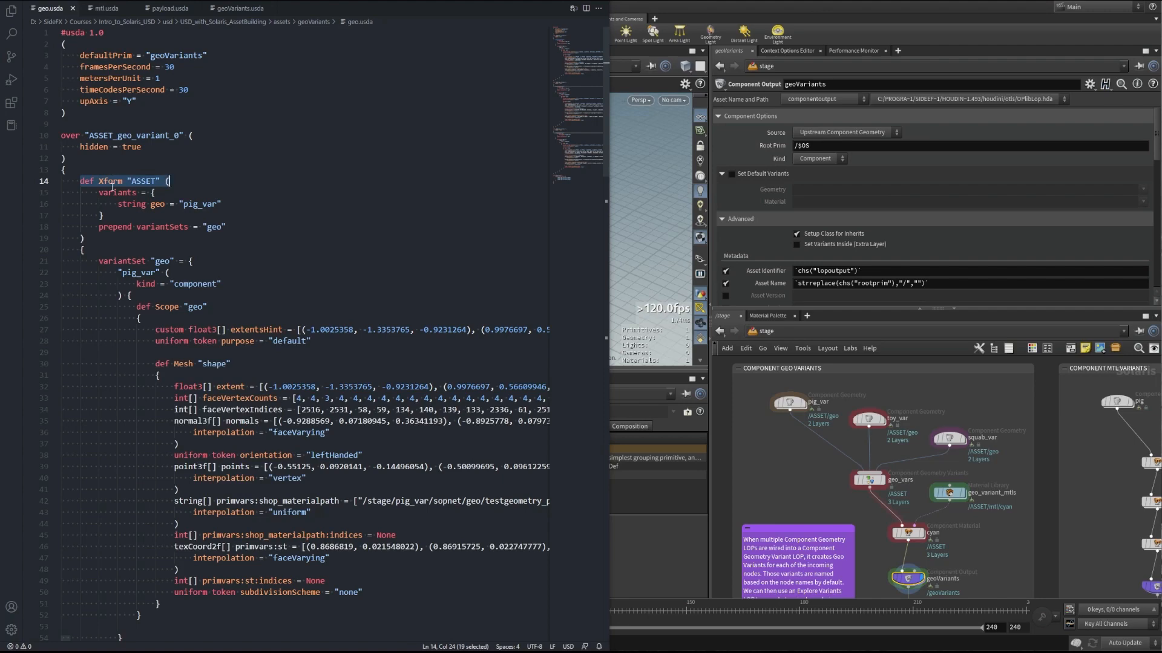
drag(98, 192, 228, 215)
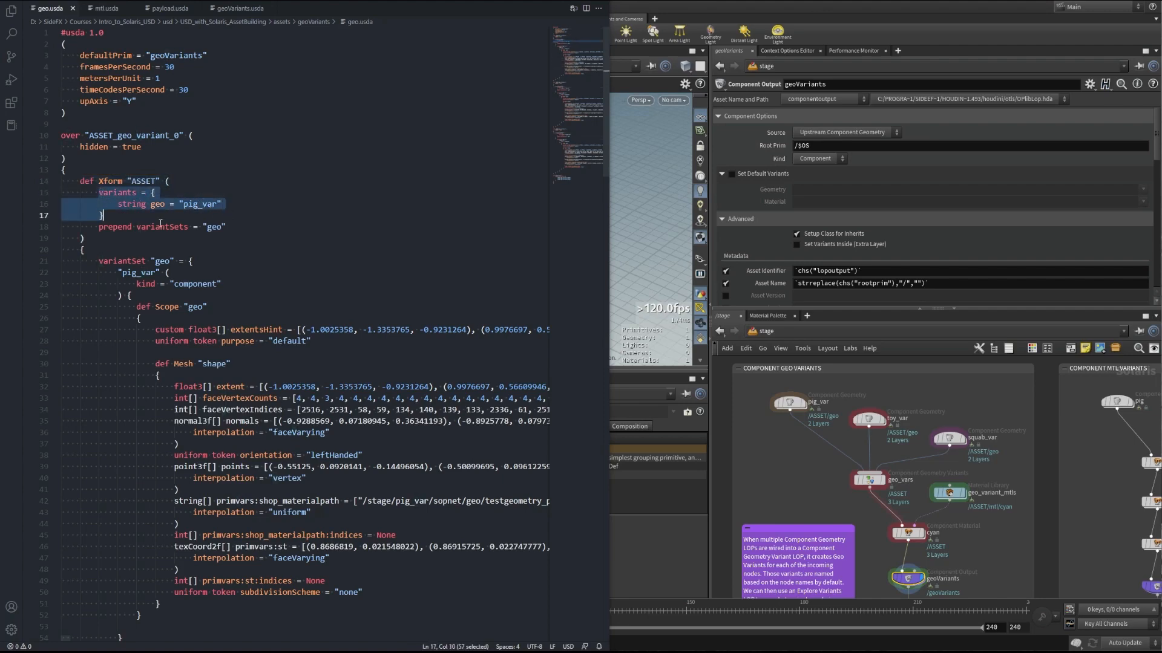
Examine the prepended variantSets, the pig_var geo variant set and its Mesh "shape" attributes under ASSET_geo_variant_0 in geo.usda.
drag(98, 227, 227, 227)
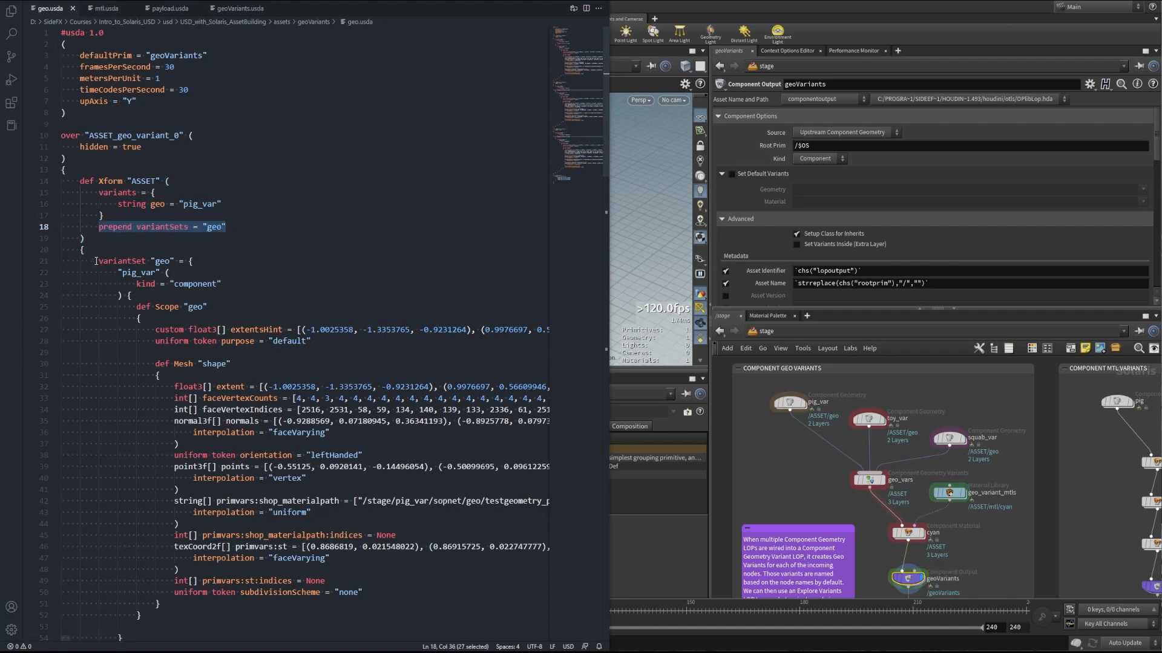
drag(99, 261, 216, 271)
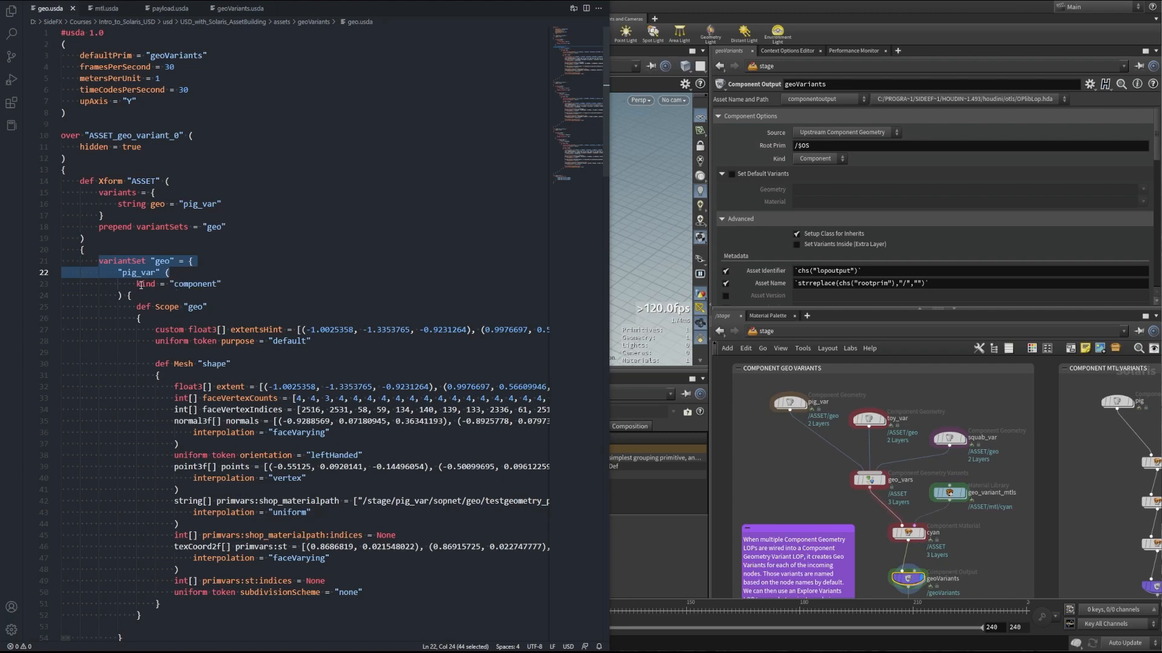
drag(137, 284, 207, 306)
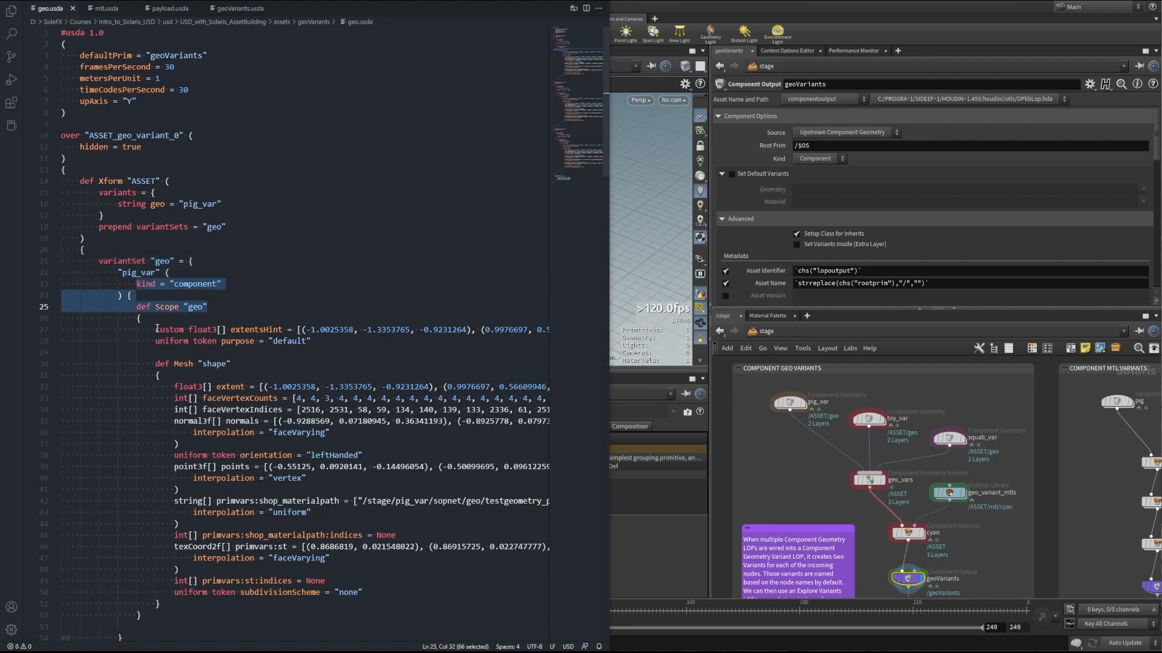
drag(155, 330, 316, 341)
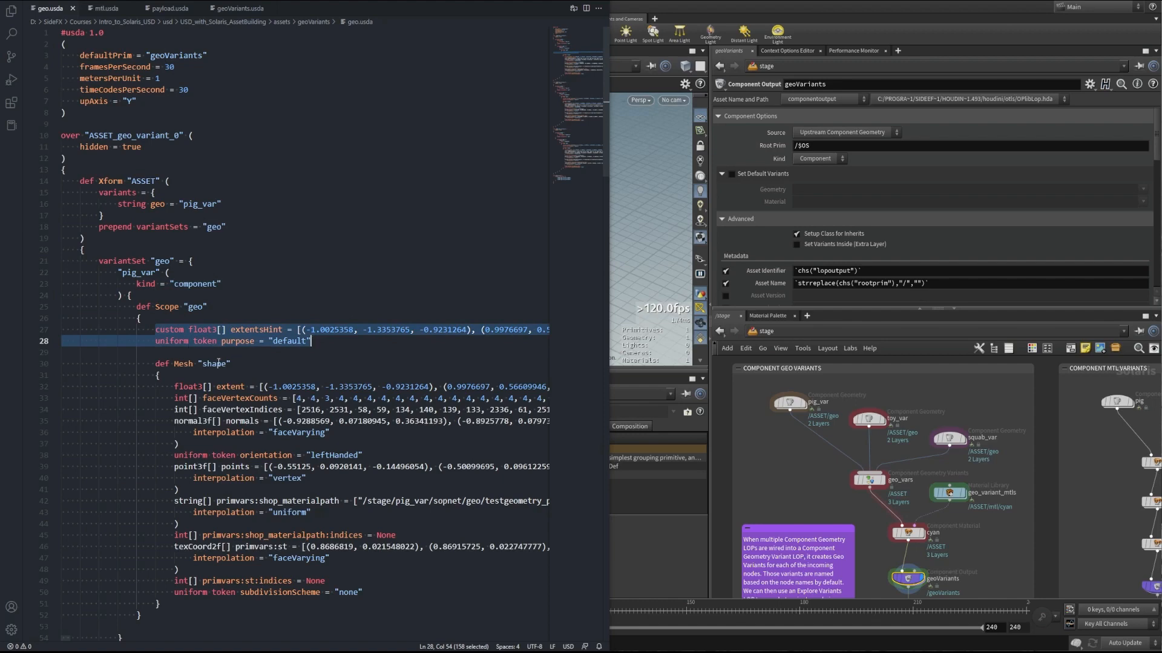
drag(154, 364, 236, 364)
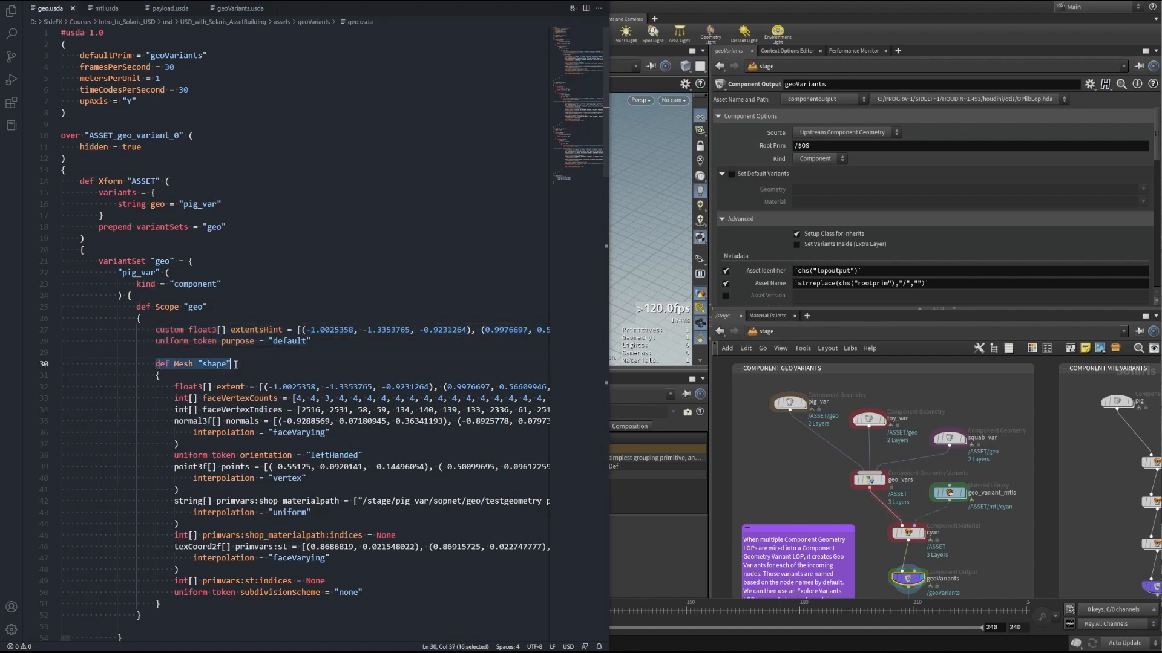
click(174, 387)
drag(317, 526, 363, 592)
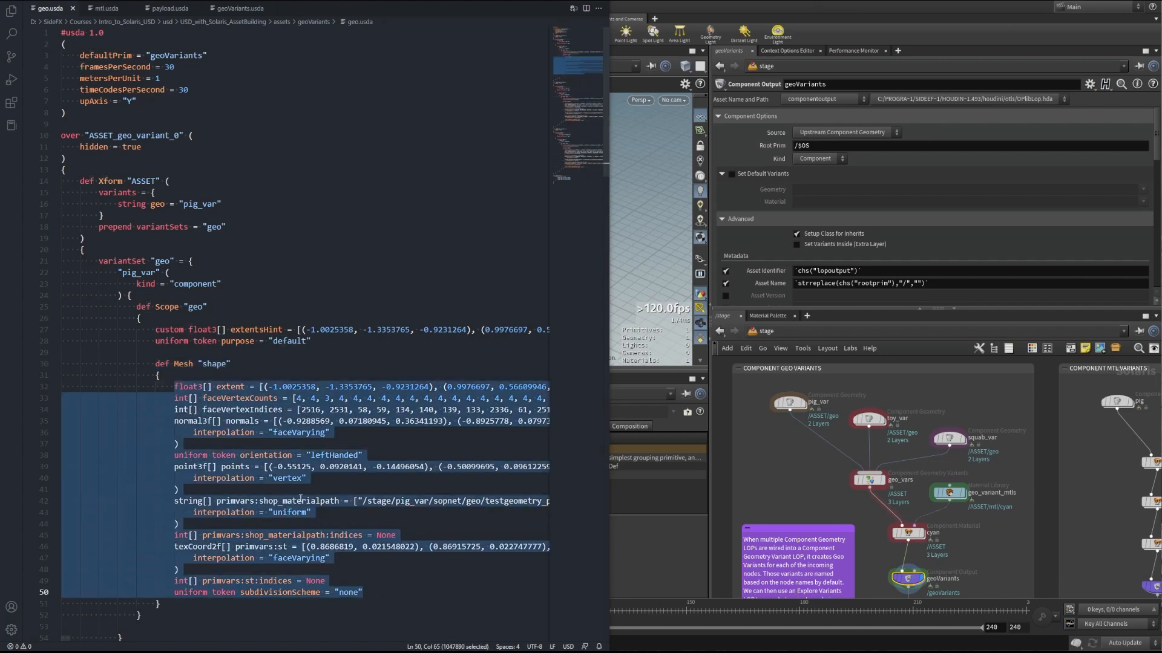
click(314, 356)
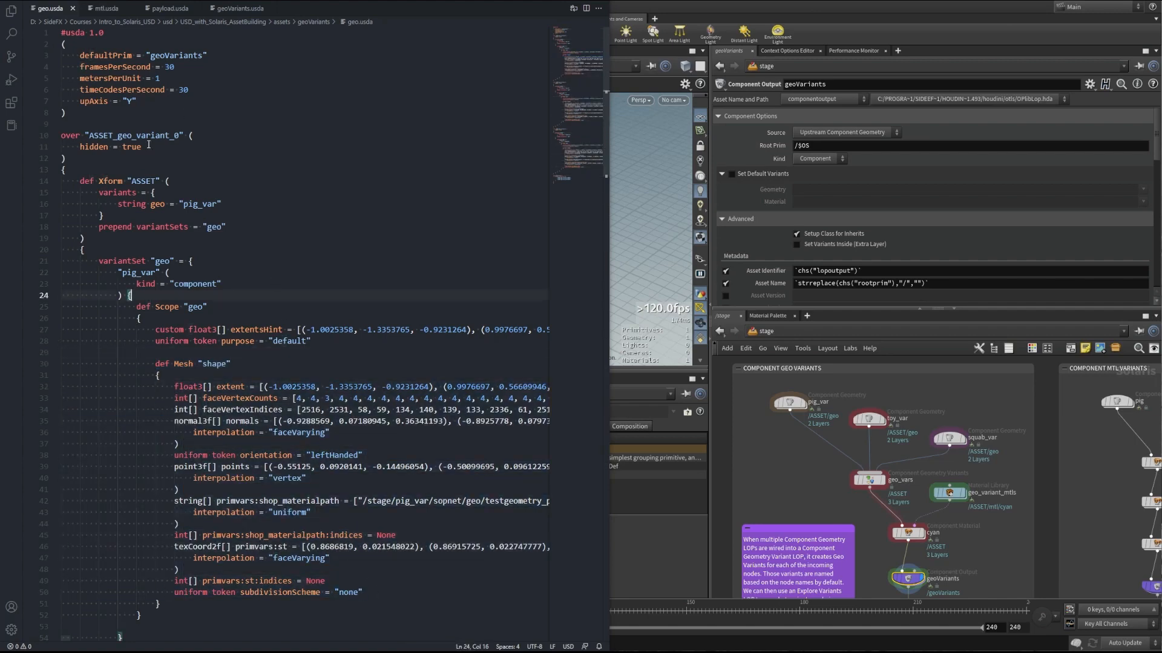
click(210, 139)
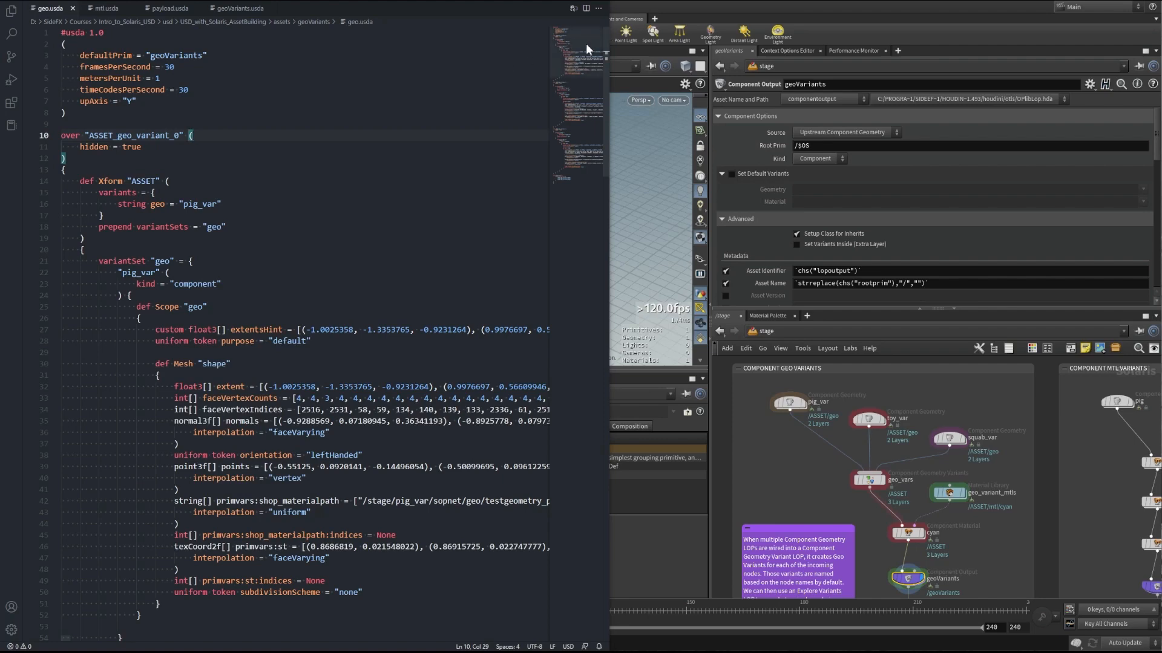
Examine the toy_var and squab_var variant definitions under ASSET_geo_variant_1 and ASSET_geo_variant_2 in geo.usda.
drag(586, 44, 586, 88)
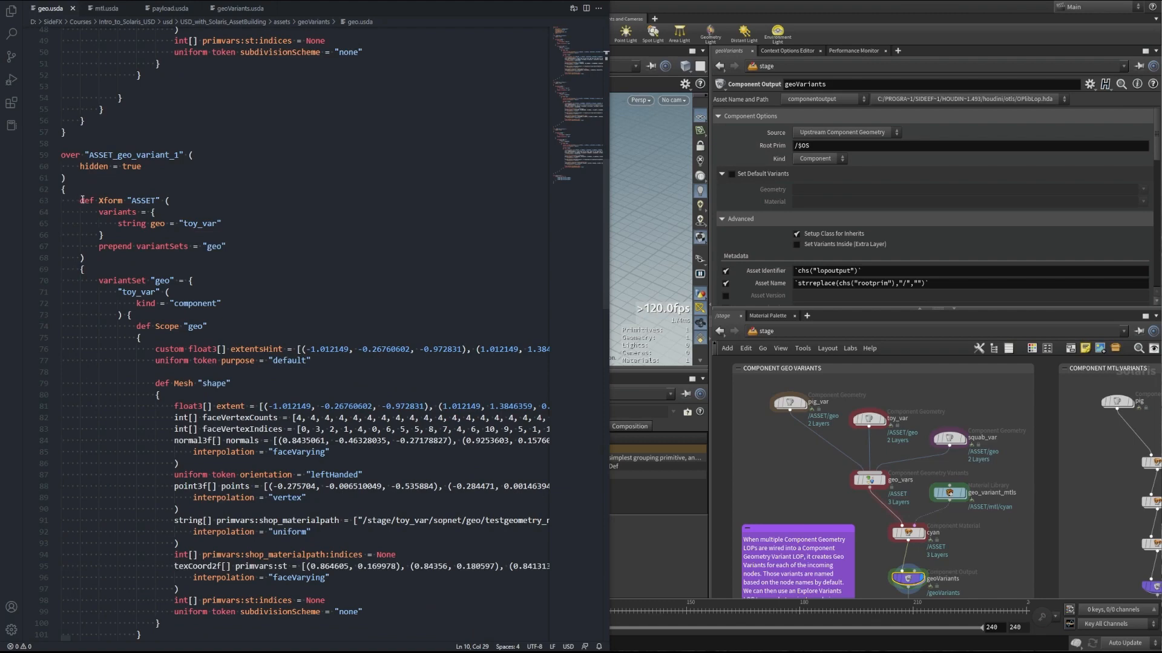
drag(118, 223, 222, 223)
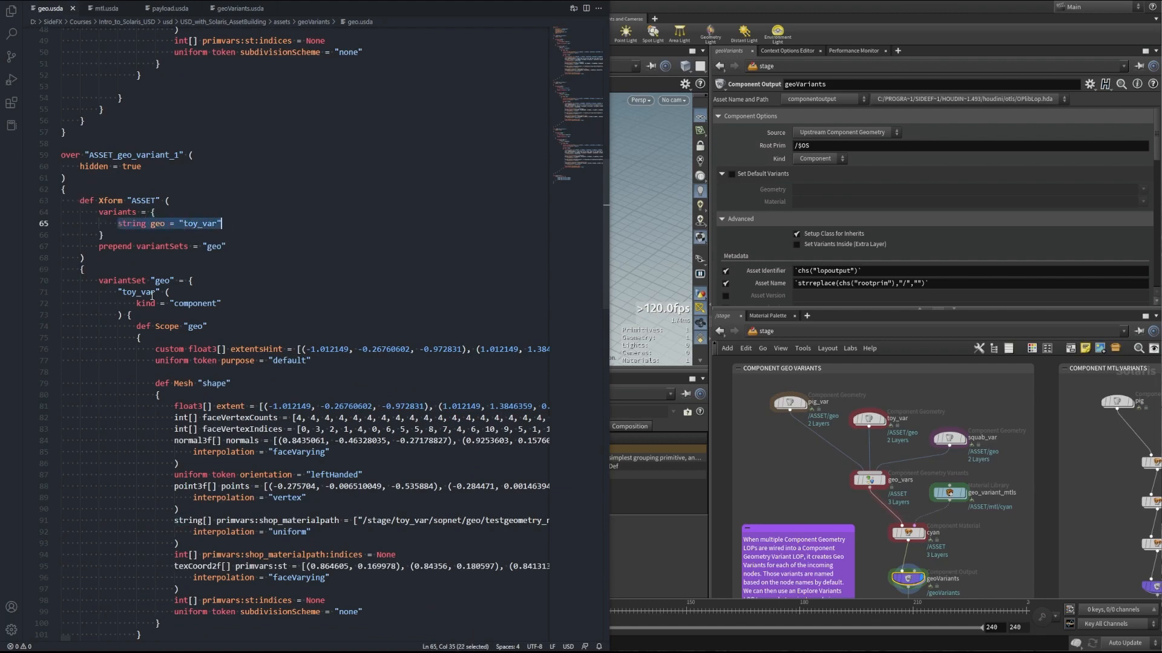
drag(118, 293, 168, 293)
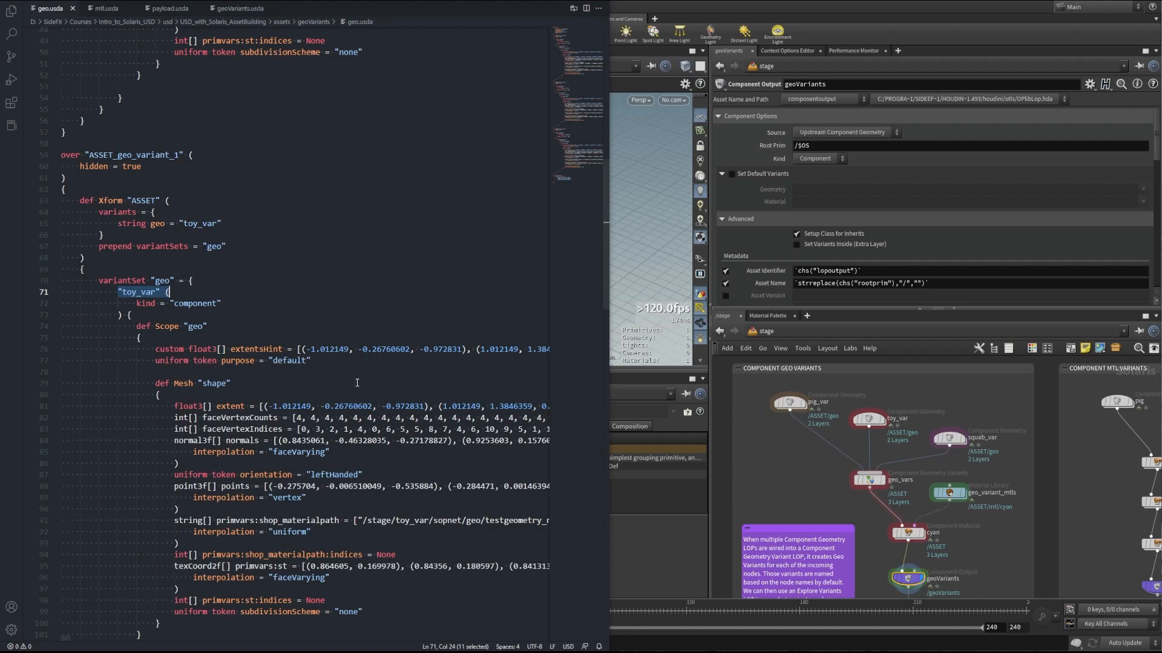
drag(569, 114, 571, 166)
drag(174, 134, 231, 133)
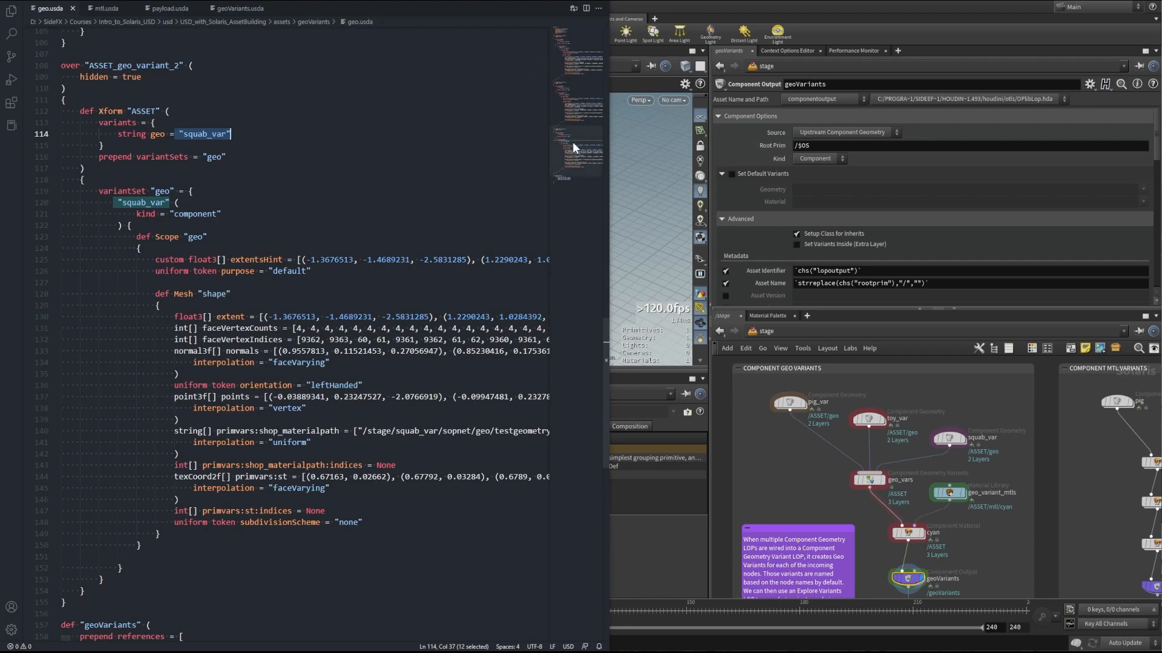
Examine the geoVariants definition and its prepended references to the three ASSET variants at the end of geo.usda.
drag(572, 141, 575, 154)
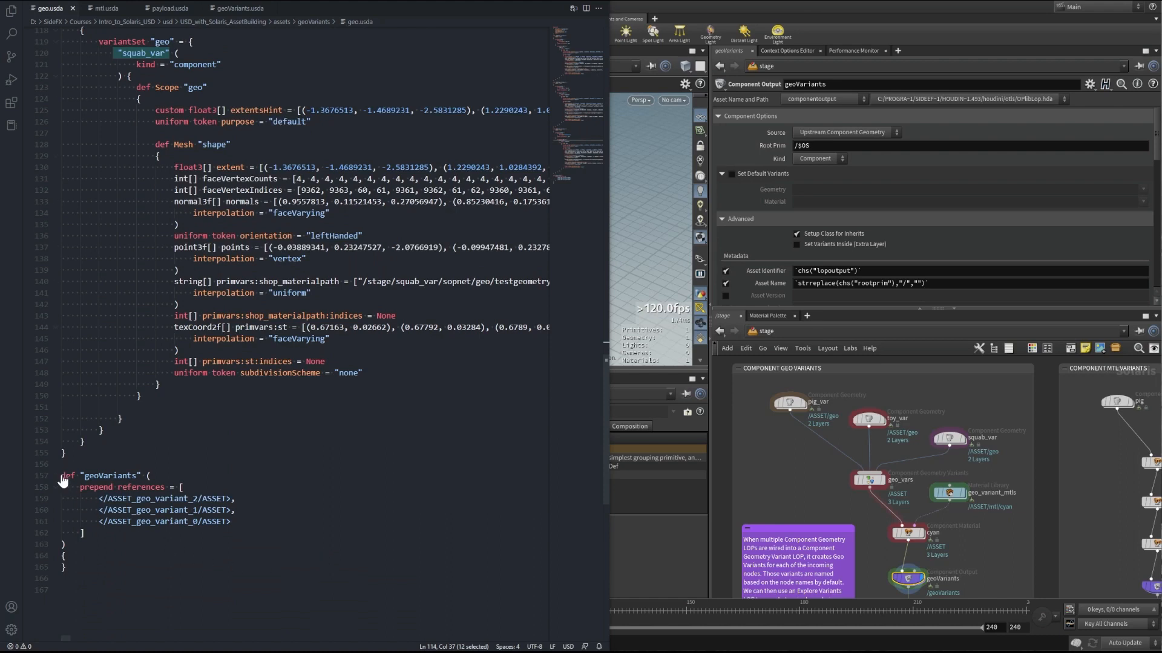
drag(63, 475, 173, 480)
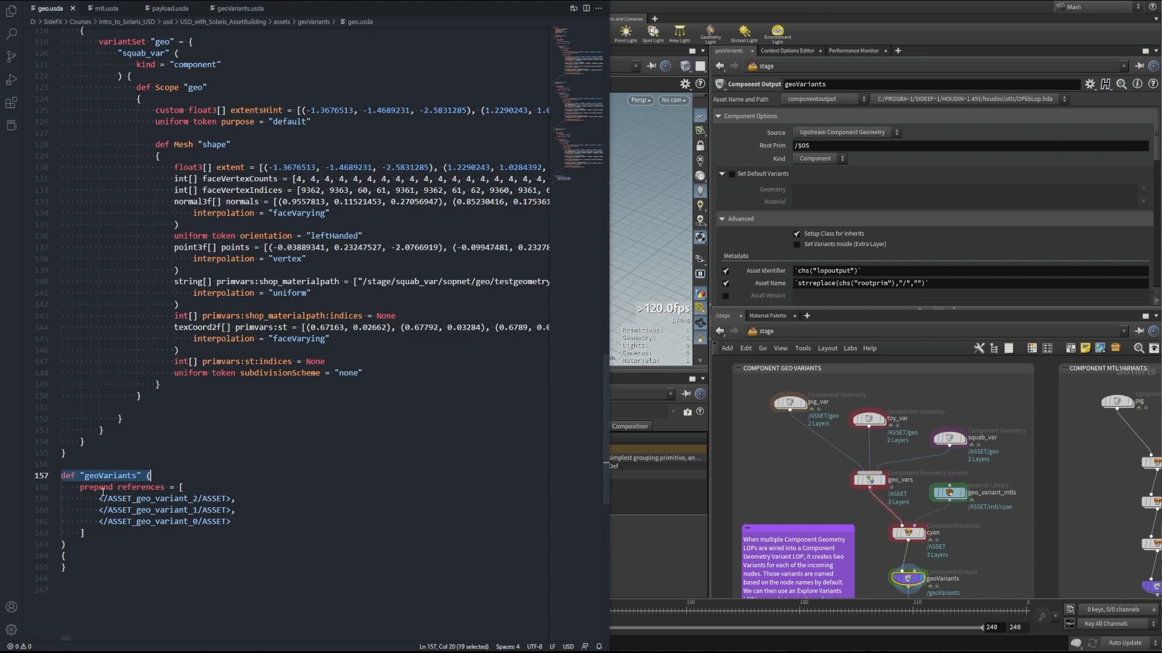
drag(82, 489, 231, 522)
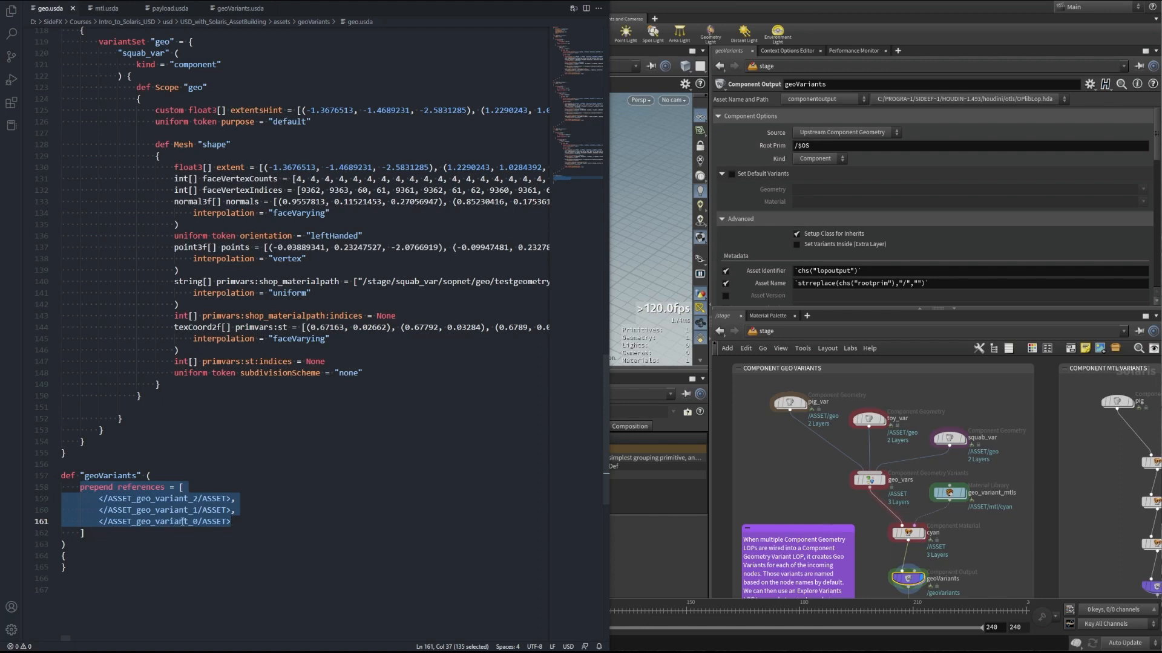
click(267, 521)
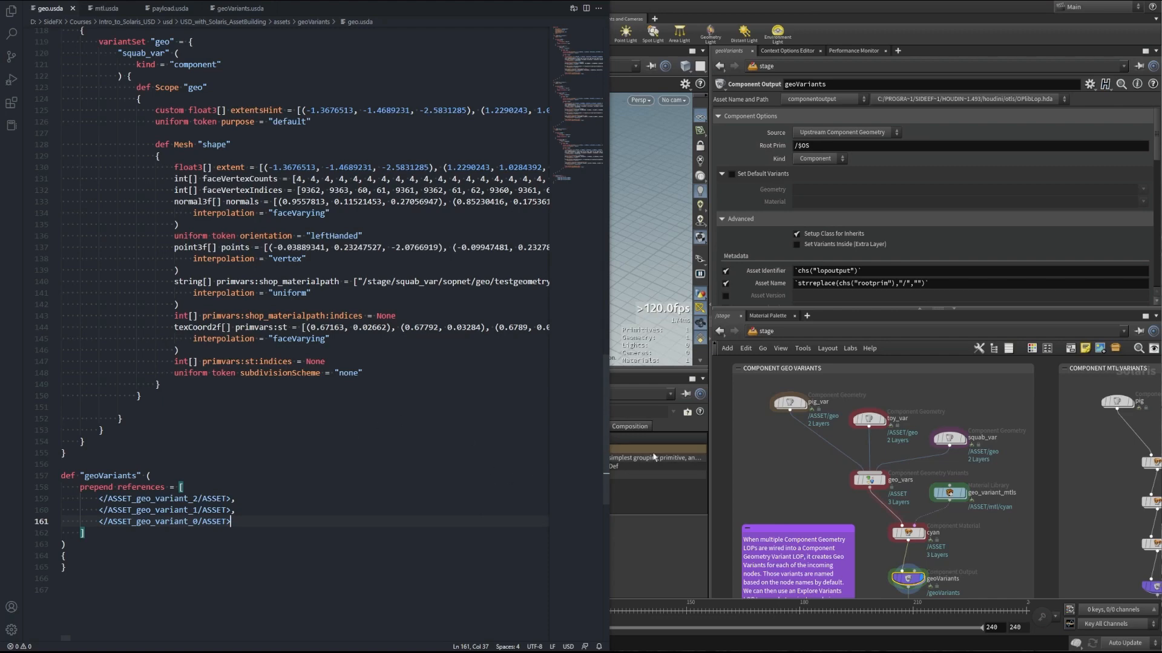
Switch to Houdini, display the sub_geo sublayer node and review its sublayer file settings.
middle_drag(803, 481, 813, 385)
click(827, 559)
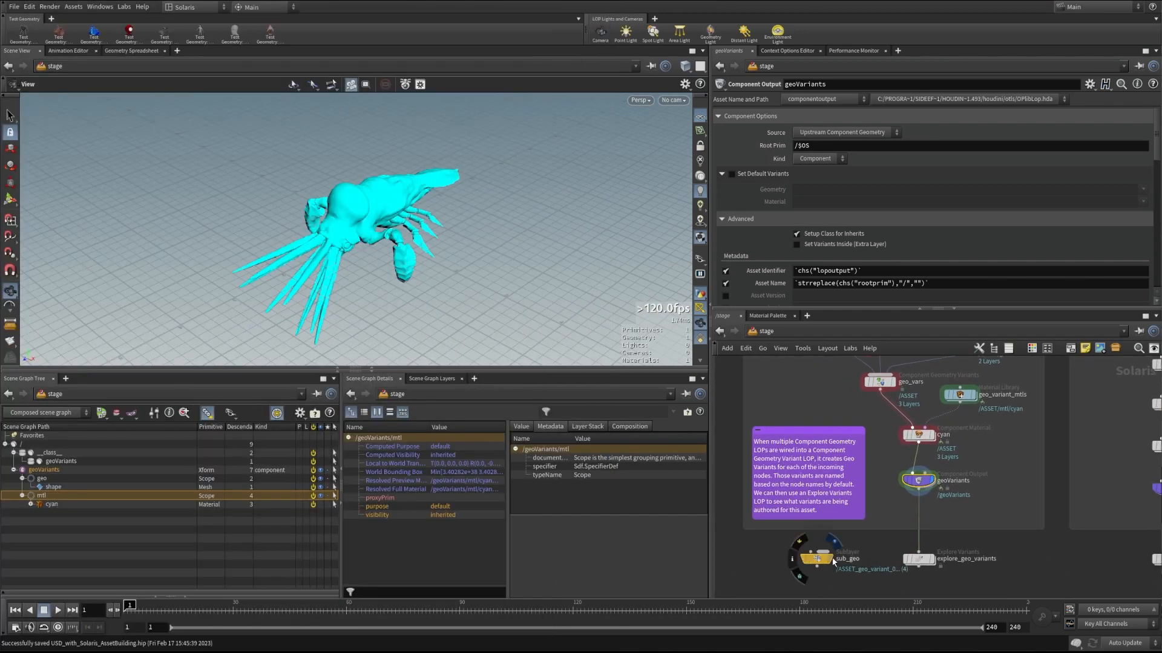
click(821, 564)
scroll(797, 565, up, 5)
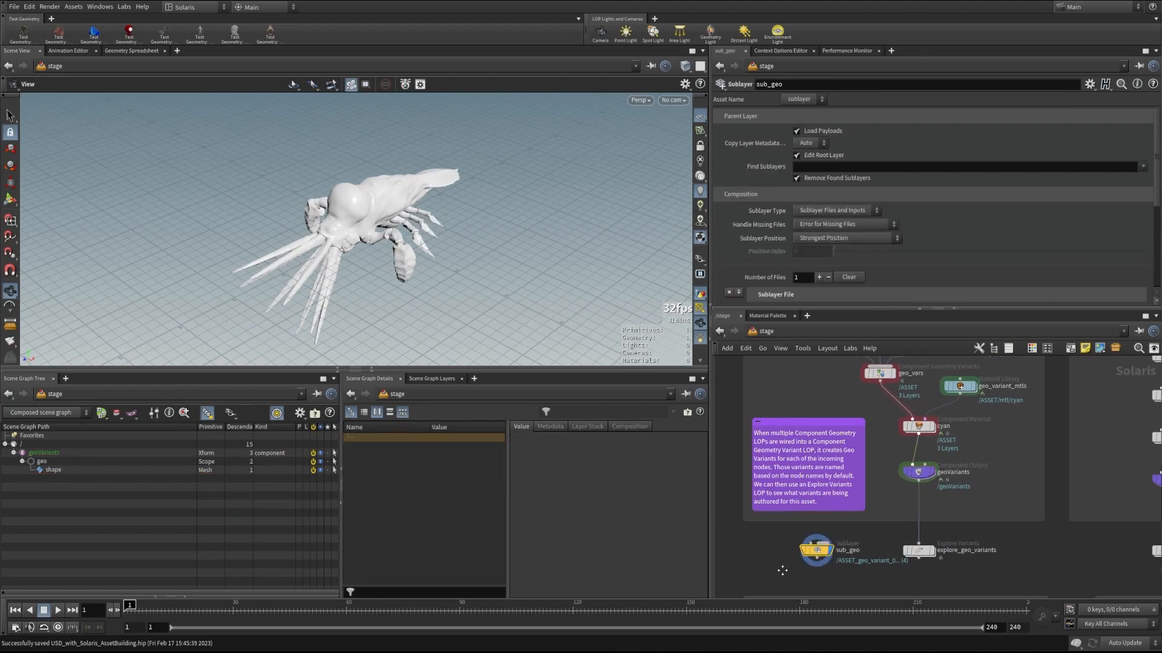
scroll(918, 233, down, 3)
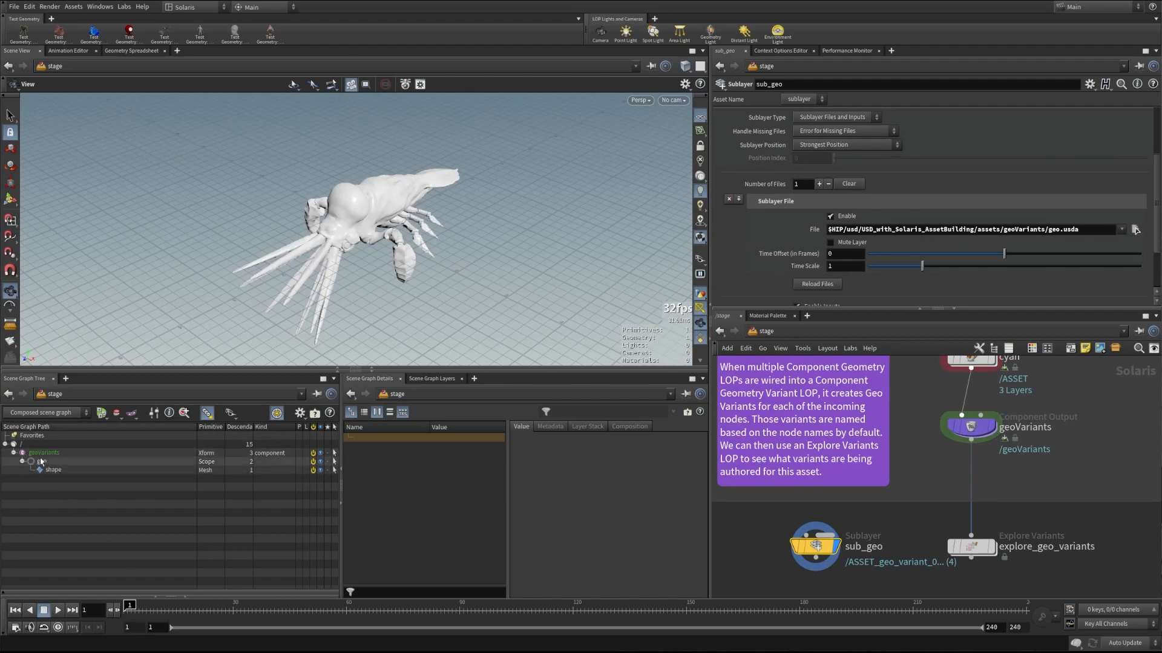
Show hidden primitives in the scene graph tree and expand the three ASSET_geo_variant hierarchies down to their shape meshes.
click(230, 413)
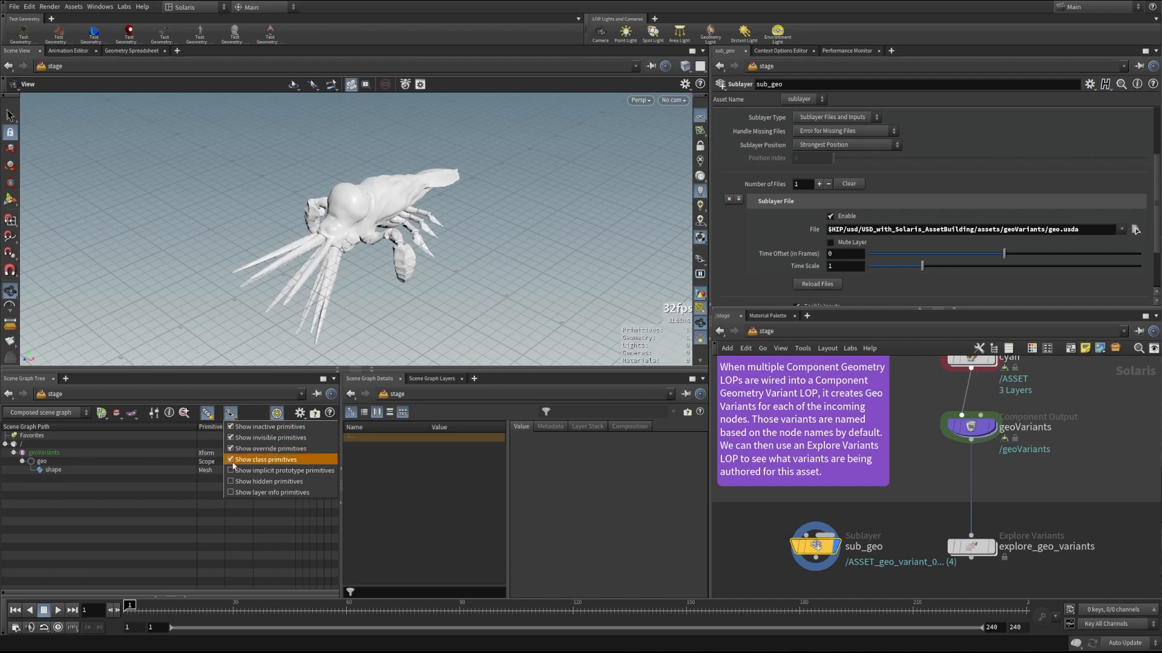
click(230, 482)
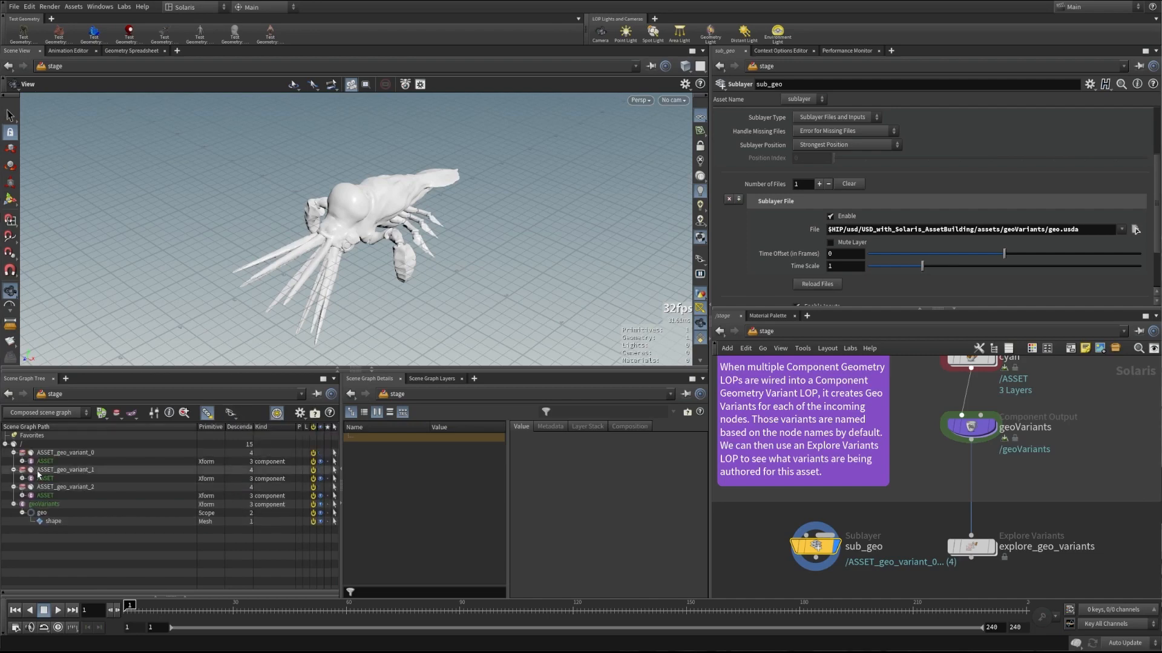
click(26, 487)
click(23, 487)
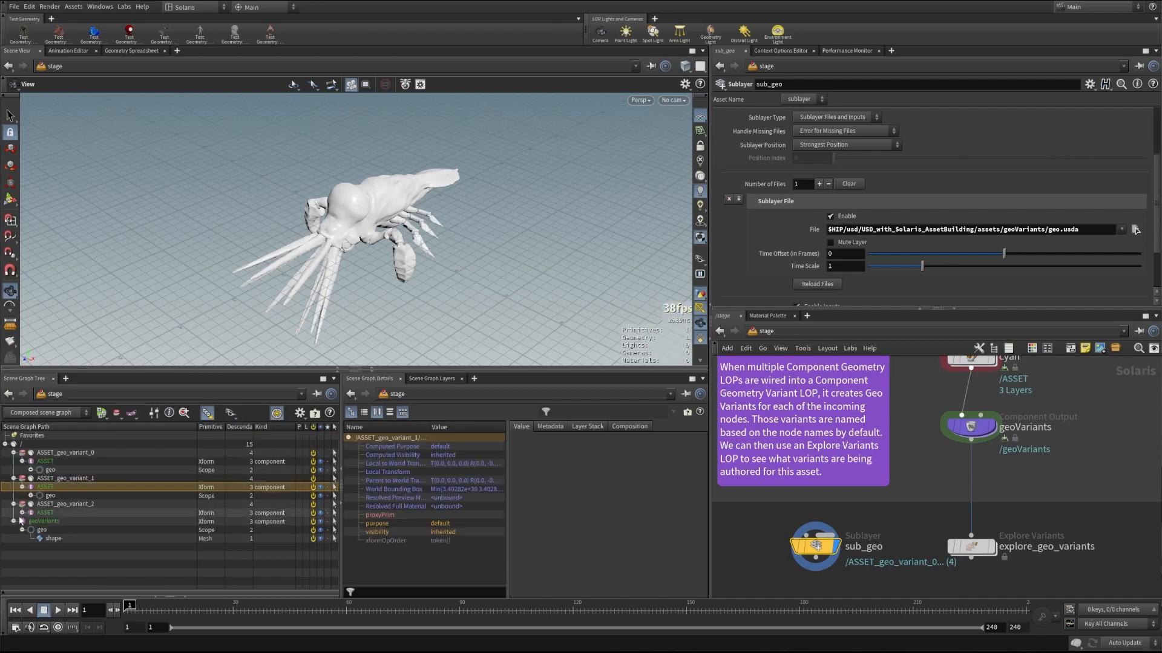
click(22, 513)
click(31, 496)
click(31, 530)
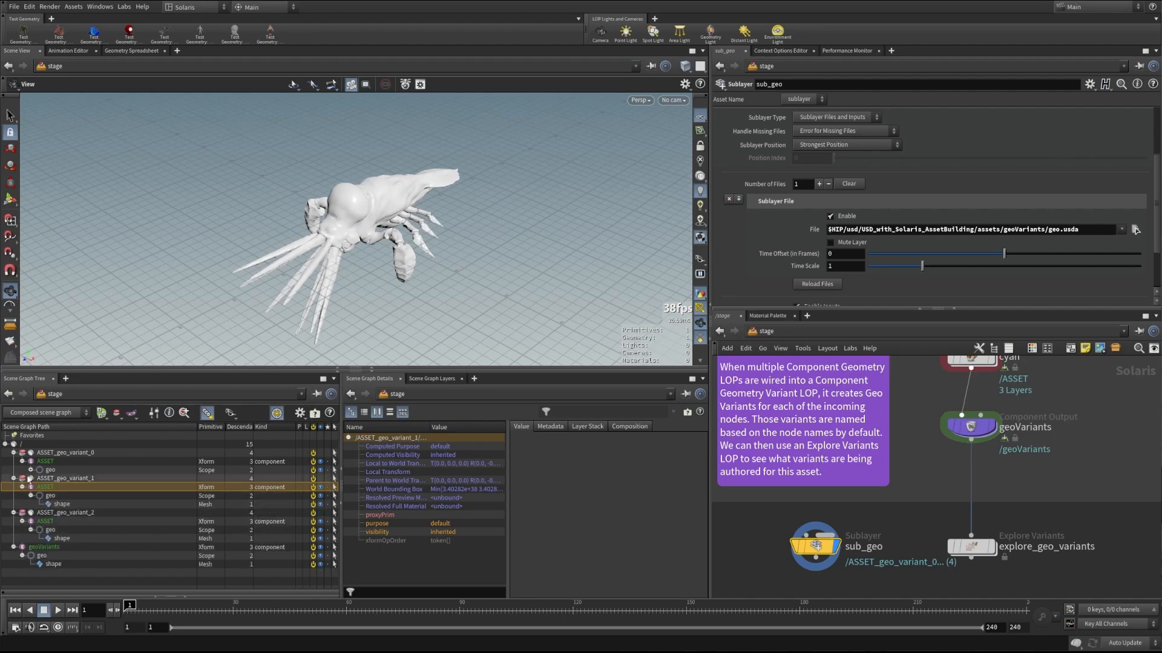
click(31, 469)
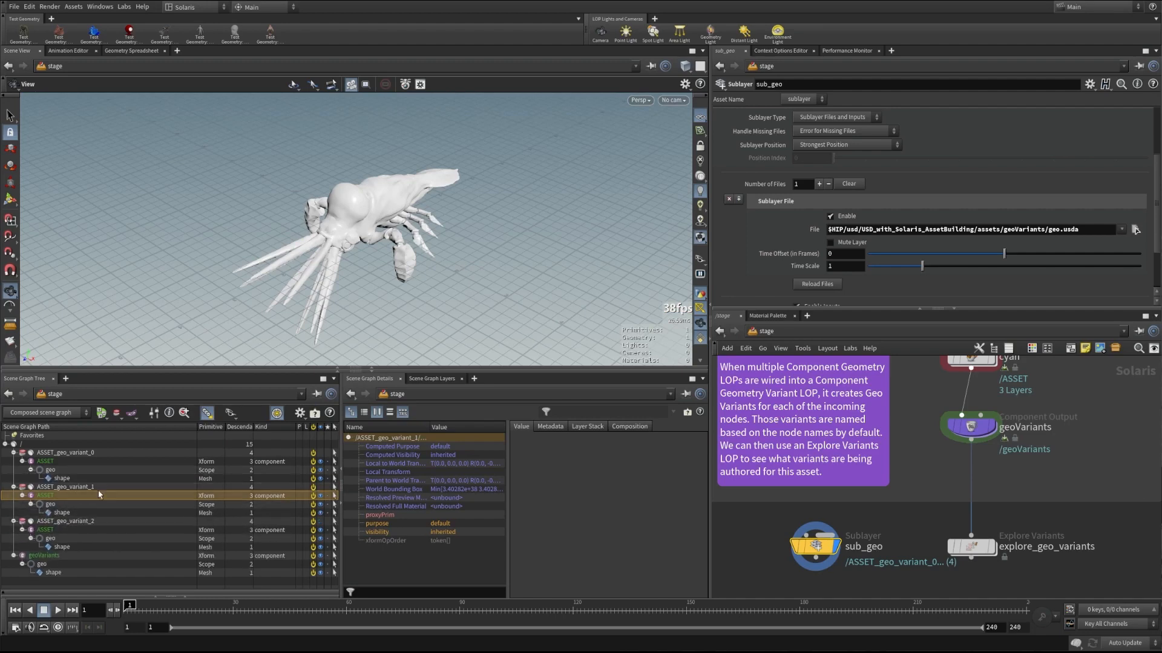
Compare the variant metadata of the ASSET primitive under each ASSET_geo_variant with that of the geoVariants primitive.
click(46, 463)
click(548, 427)
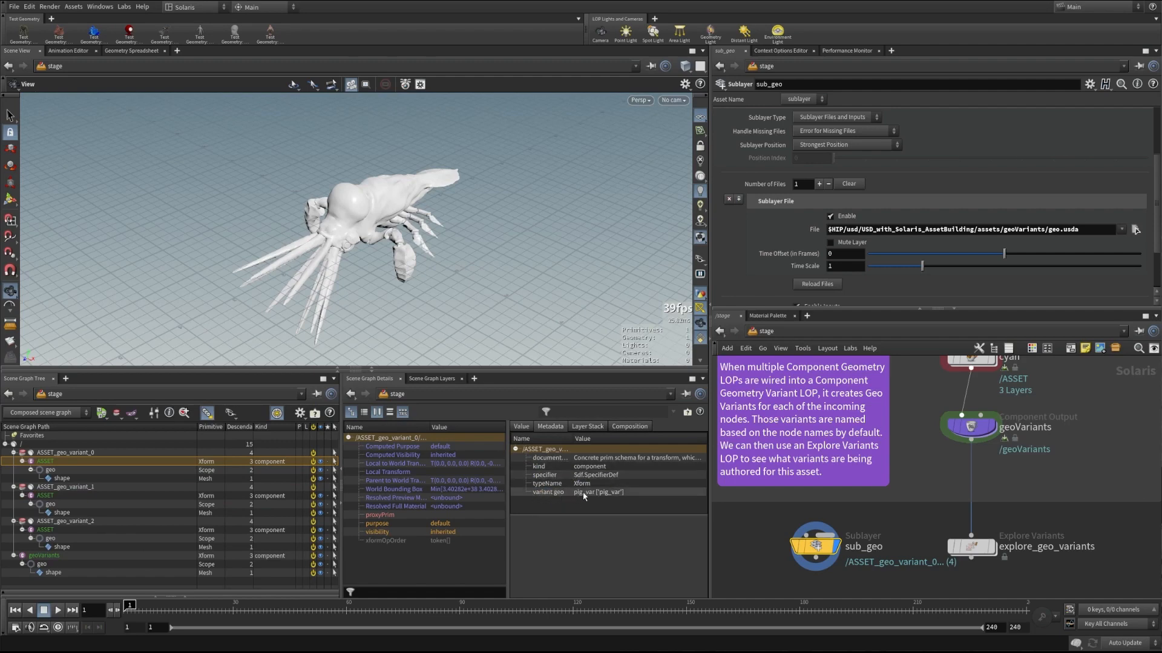
click(46, 495)
click(40, 530)
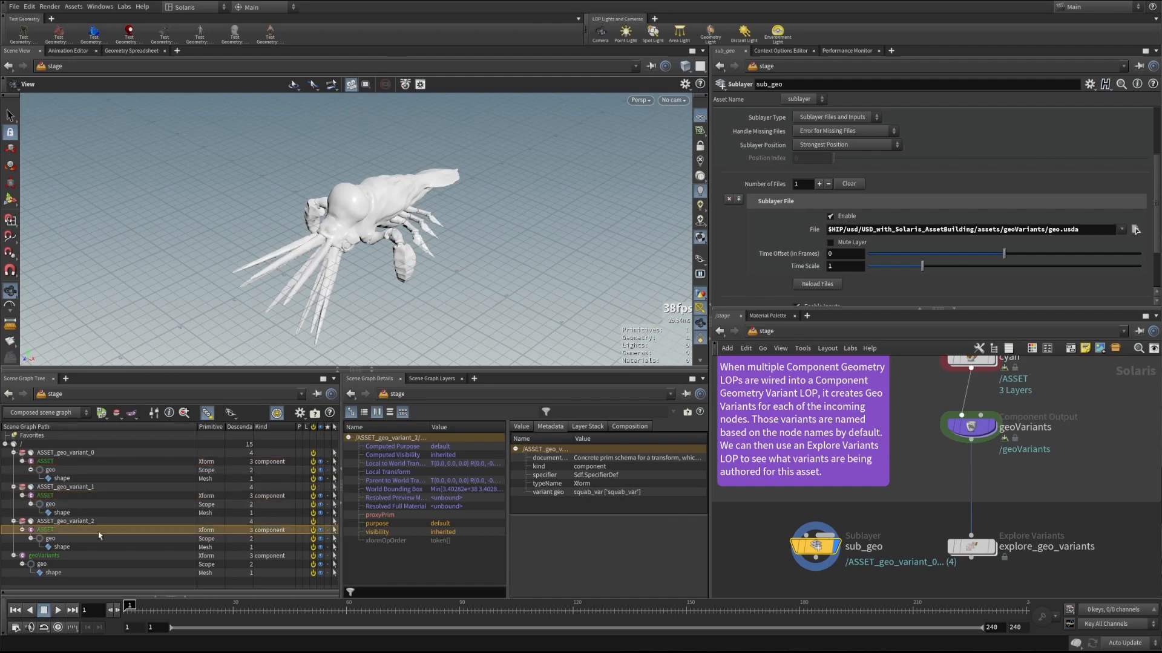
click(33, 557)
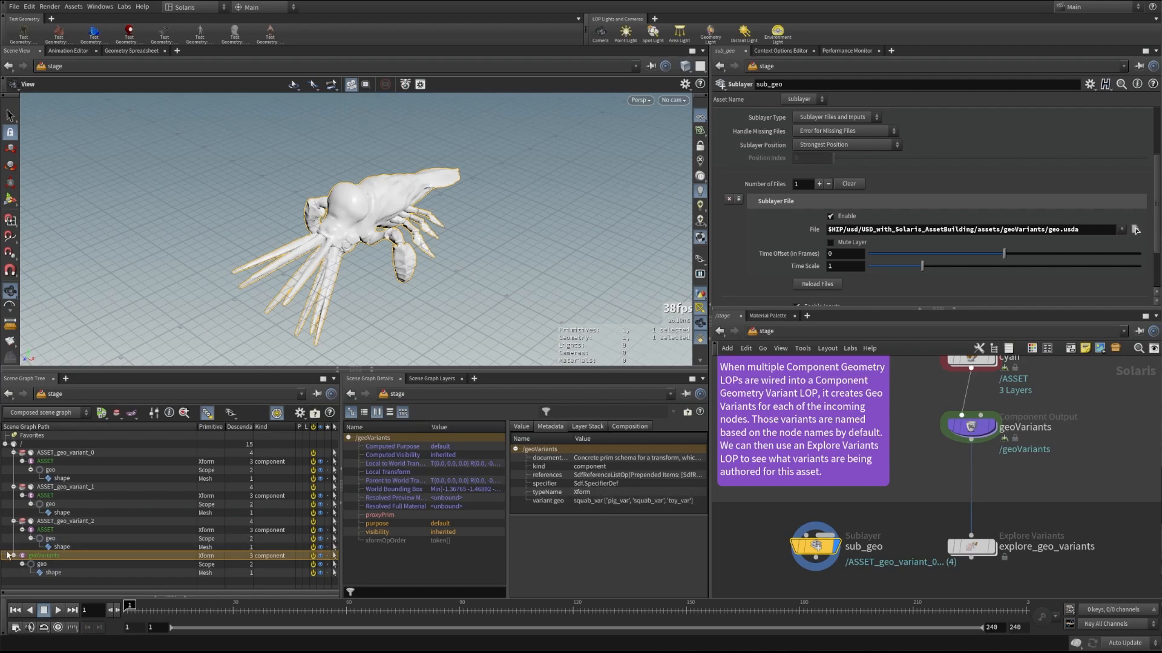
click(13, 530)
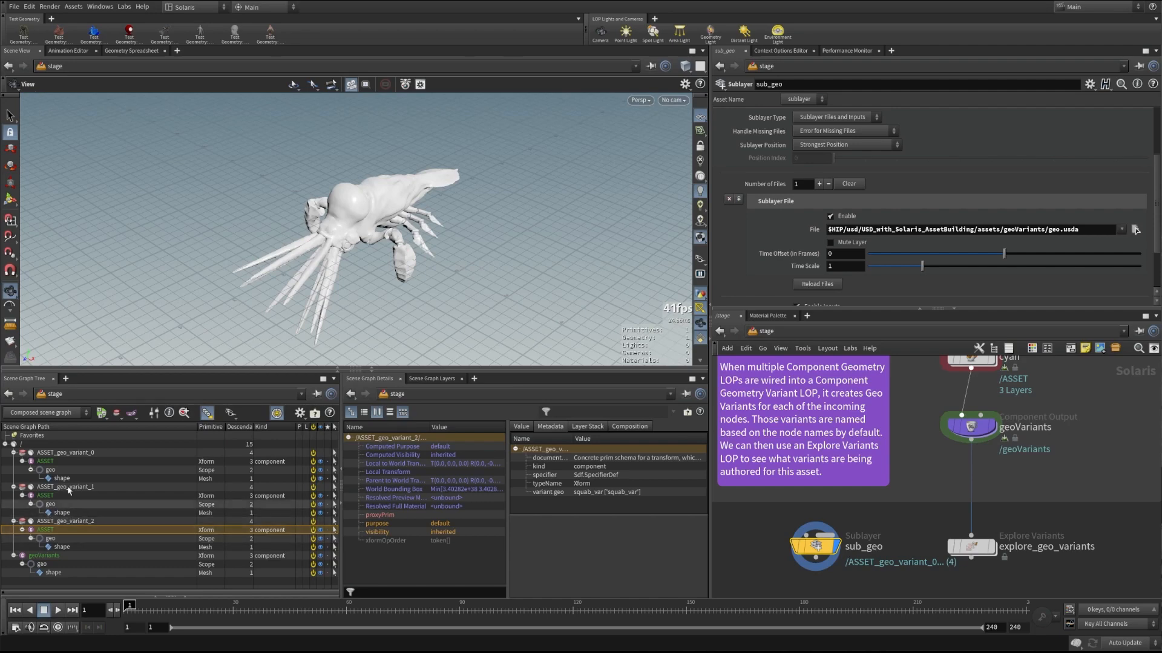
Switch to the text editor and examine the cyan material with its mtlxstandard_surface1 and preview shader definitions in mtl.usda.
click(649, 651)
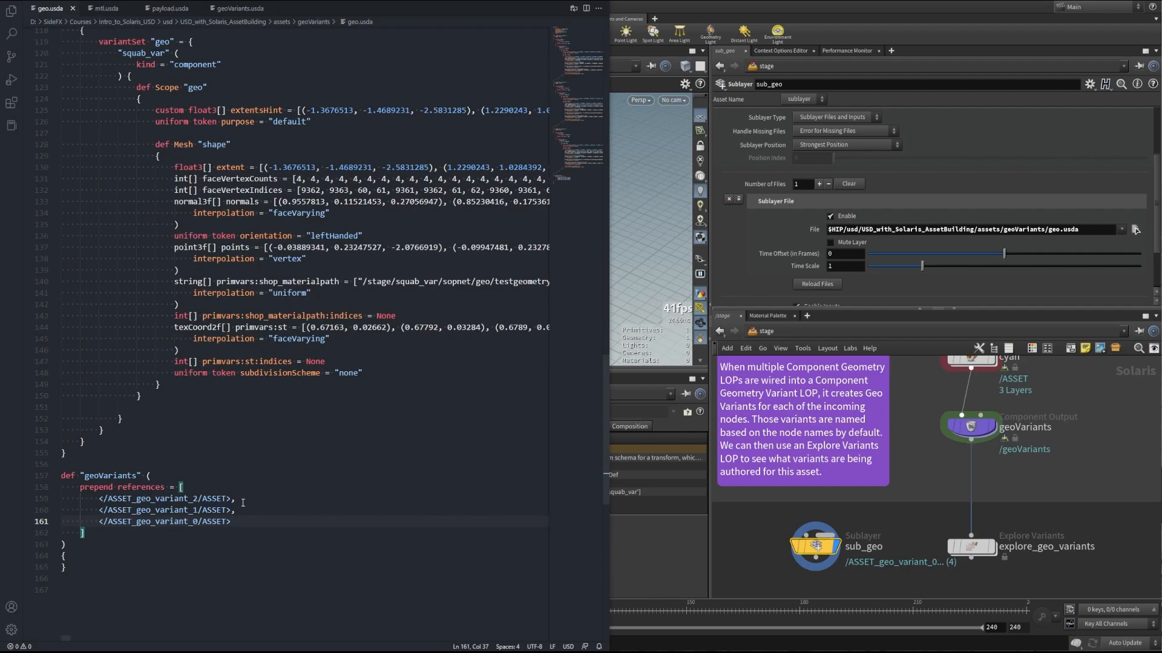
scroll(586, 121, up, 20)
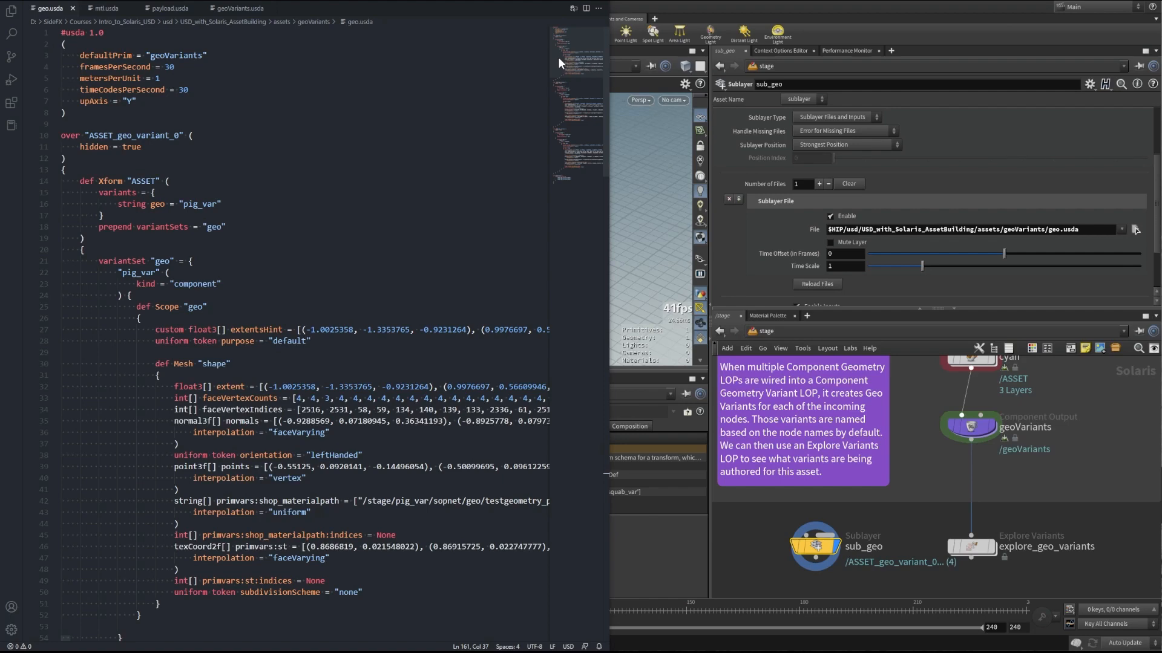
click(106, 11)
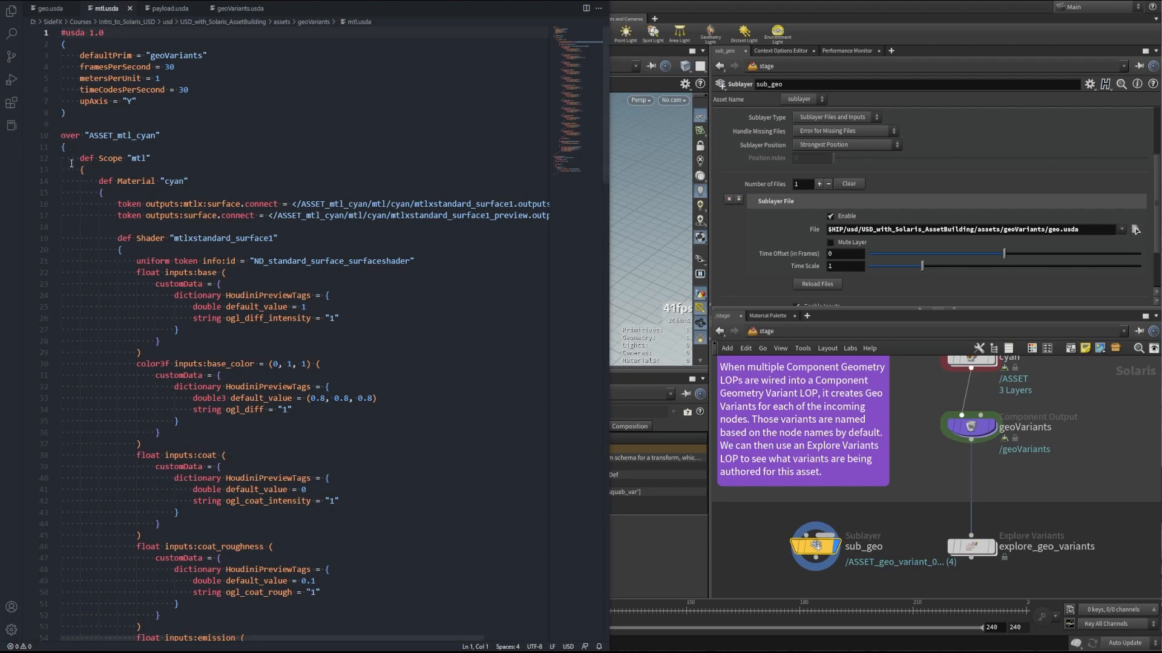
click(575, 48)
drag(575, 47, 575, 47)
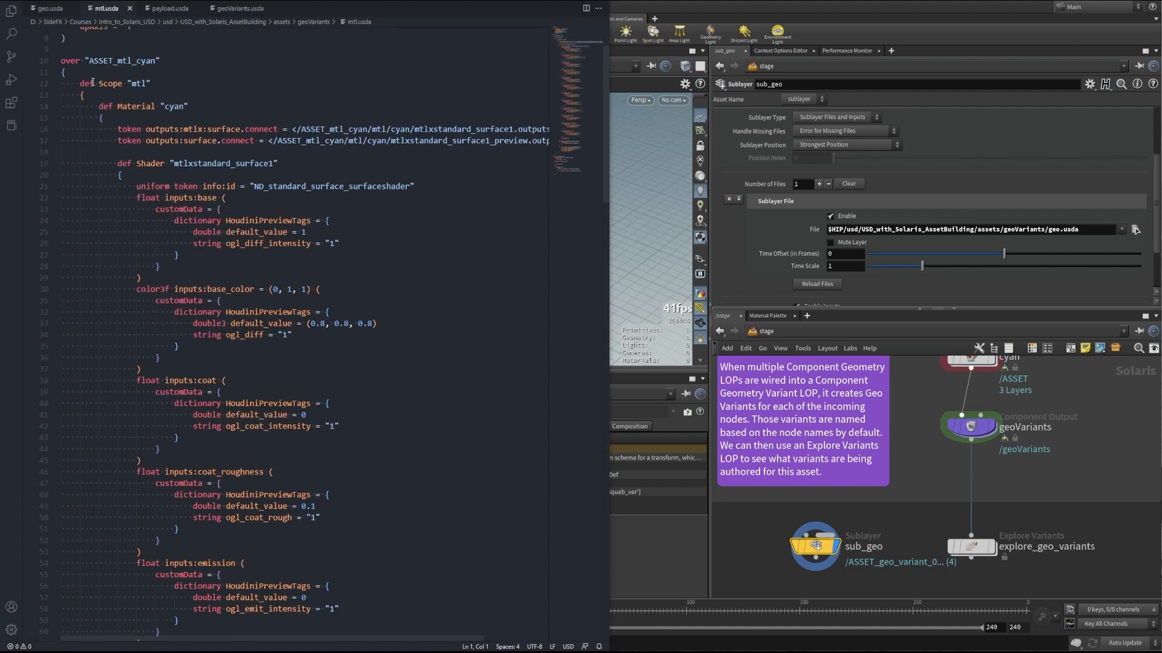
drag(80, 83, 191, 105)
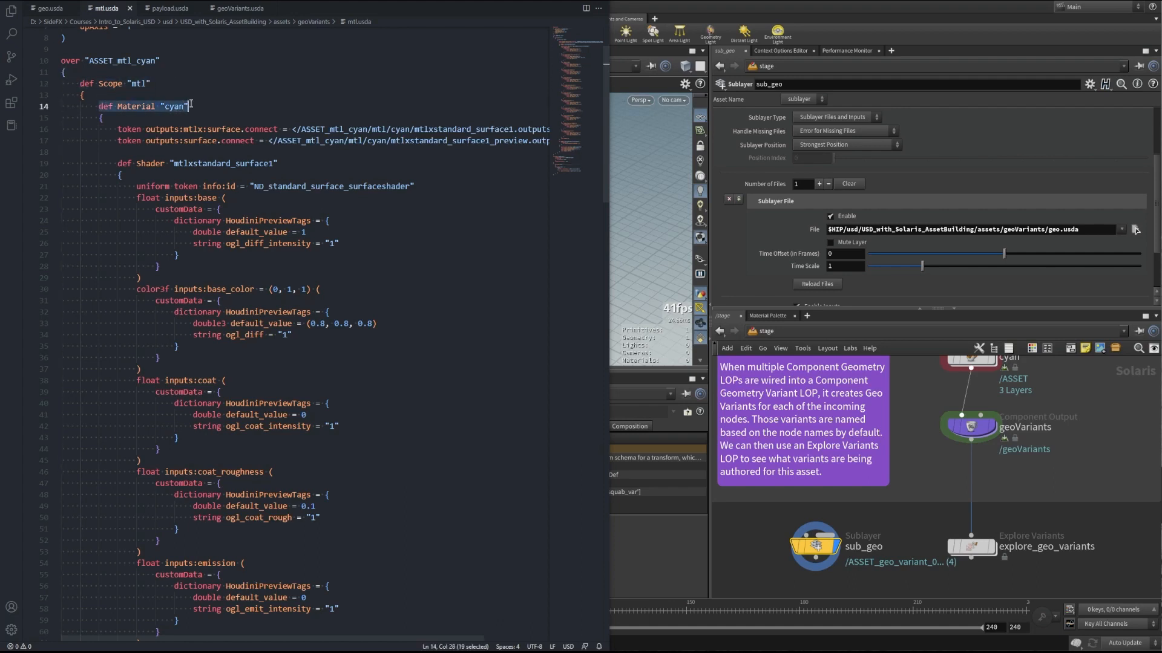
drag(112, 164, 279, 164)
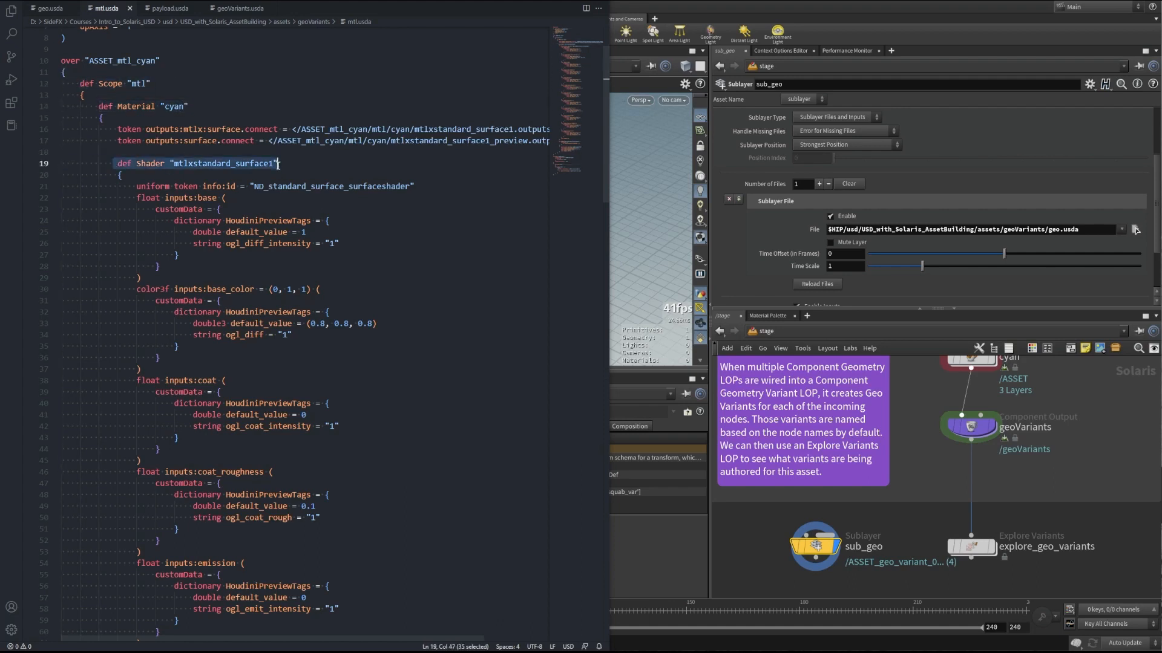
drag(579, 43, 557, 139)
drag(118, 351, 342, 354)
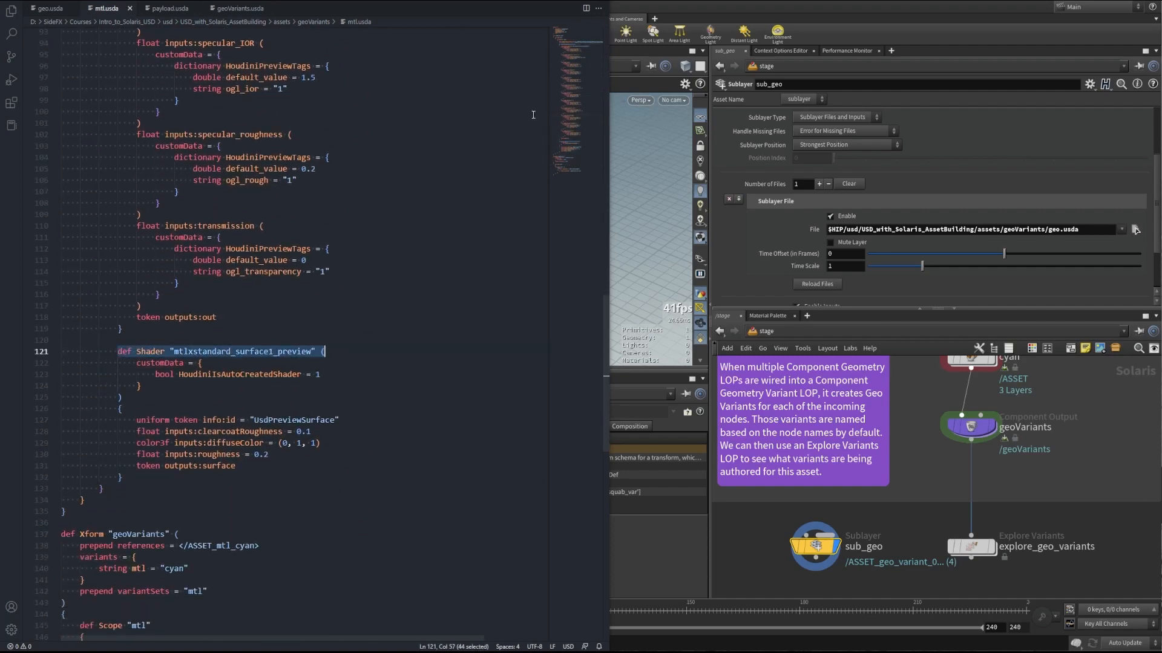
Examine the geoVariants Xform in mtl.usda, covering its ASSET_mtl_cyan reference, mtl variant set and cyan material binding.
drag(583, 137, 582, 158)
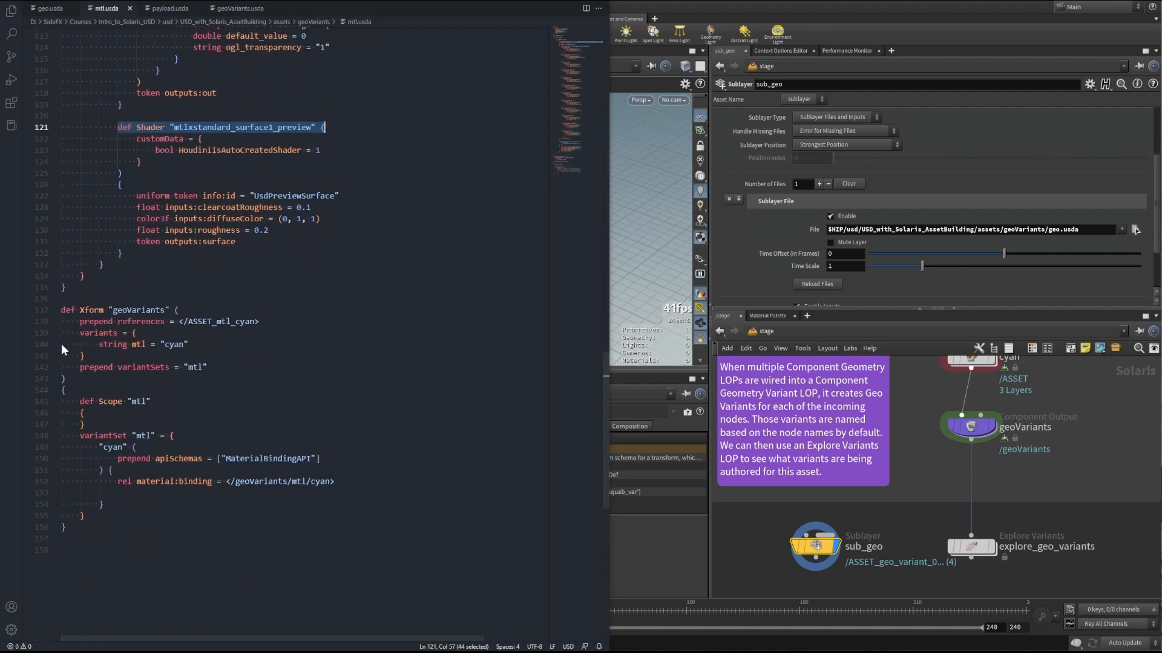
drag(61, 313, 183, 313)
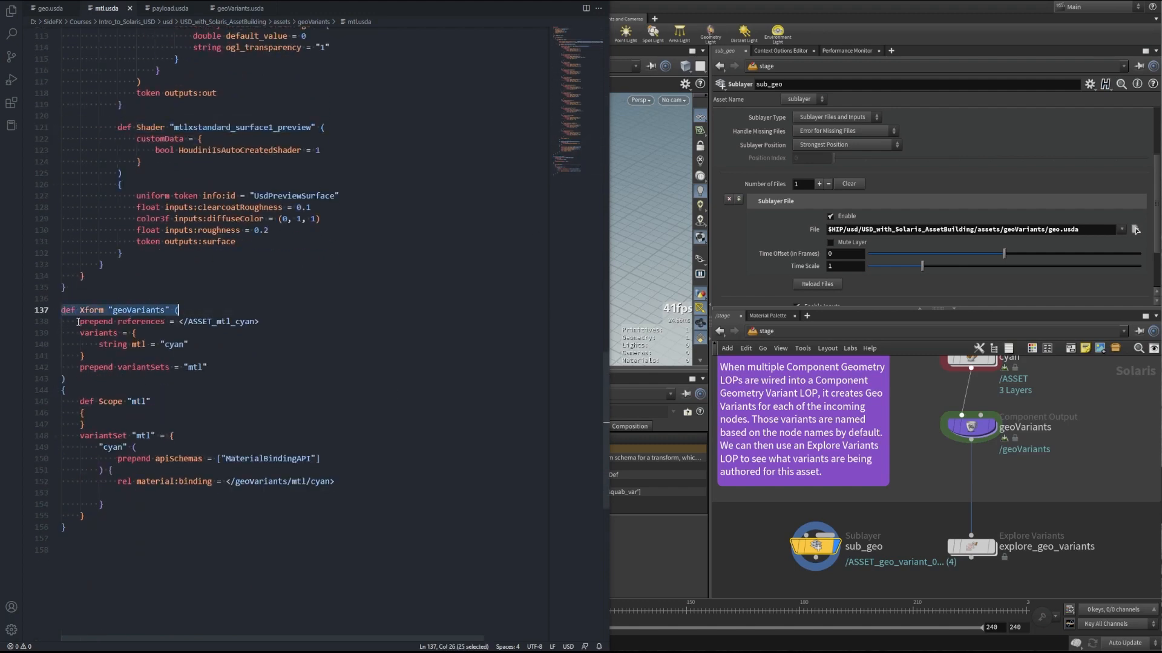
drag(81, 322, 268, 317)
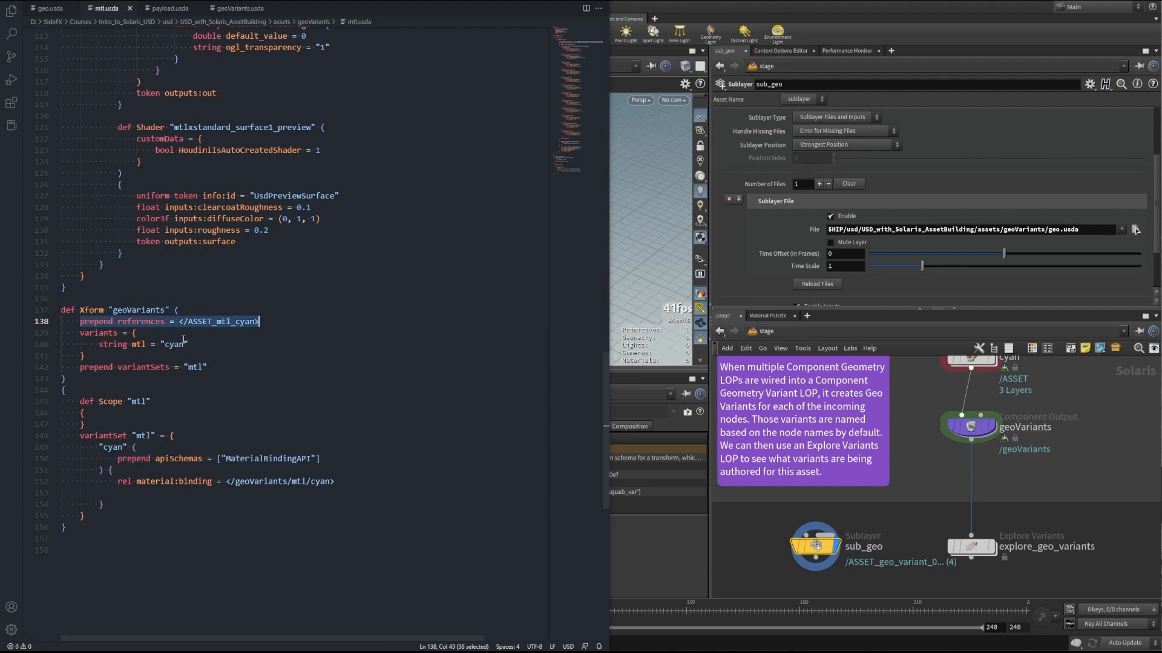
drag(80, 334, 197, 355)
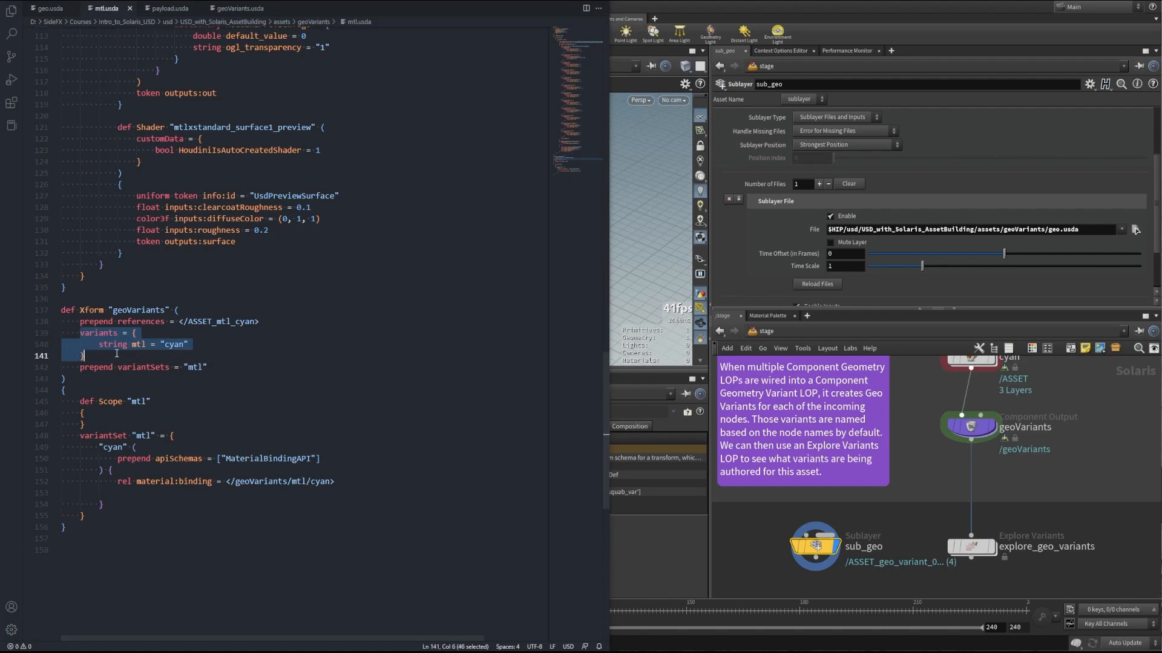
drag(80, 367, 208, 368)
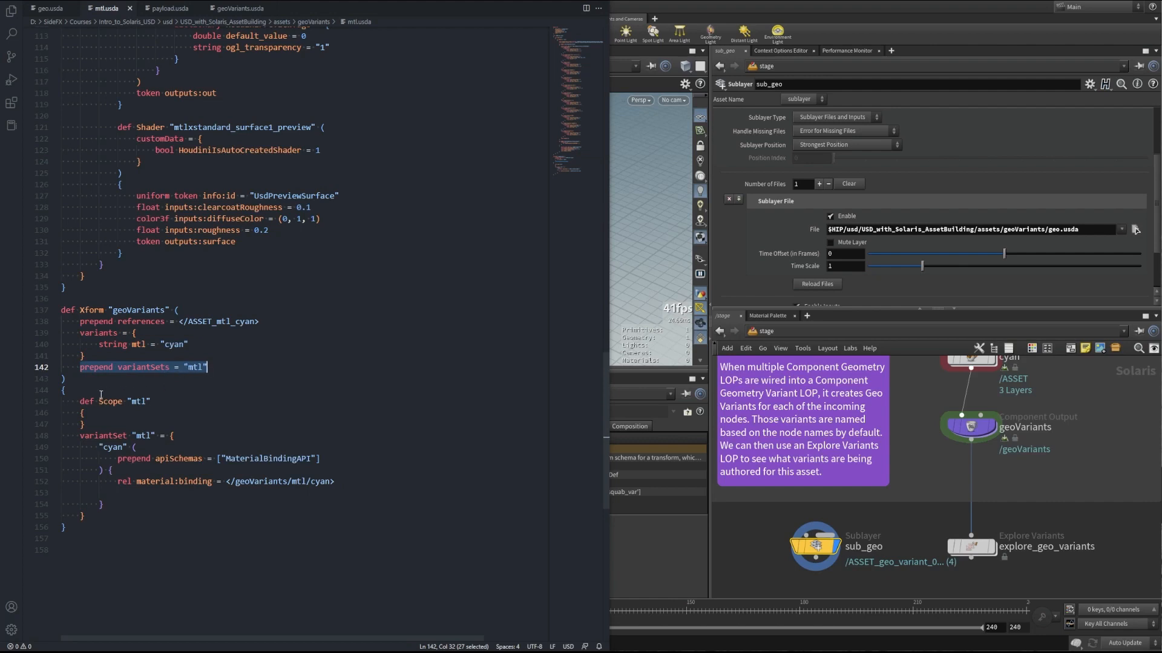
drag(79, 402, 166, 403)
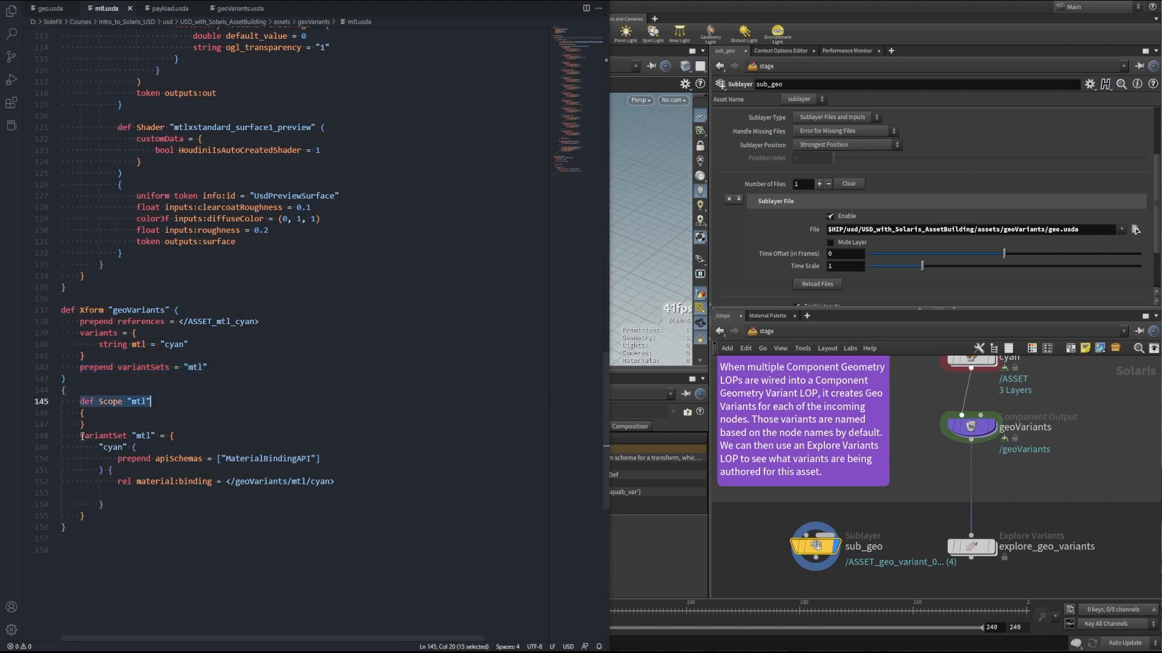
drag(79, 436, 342, 512)
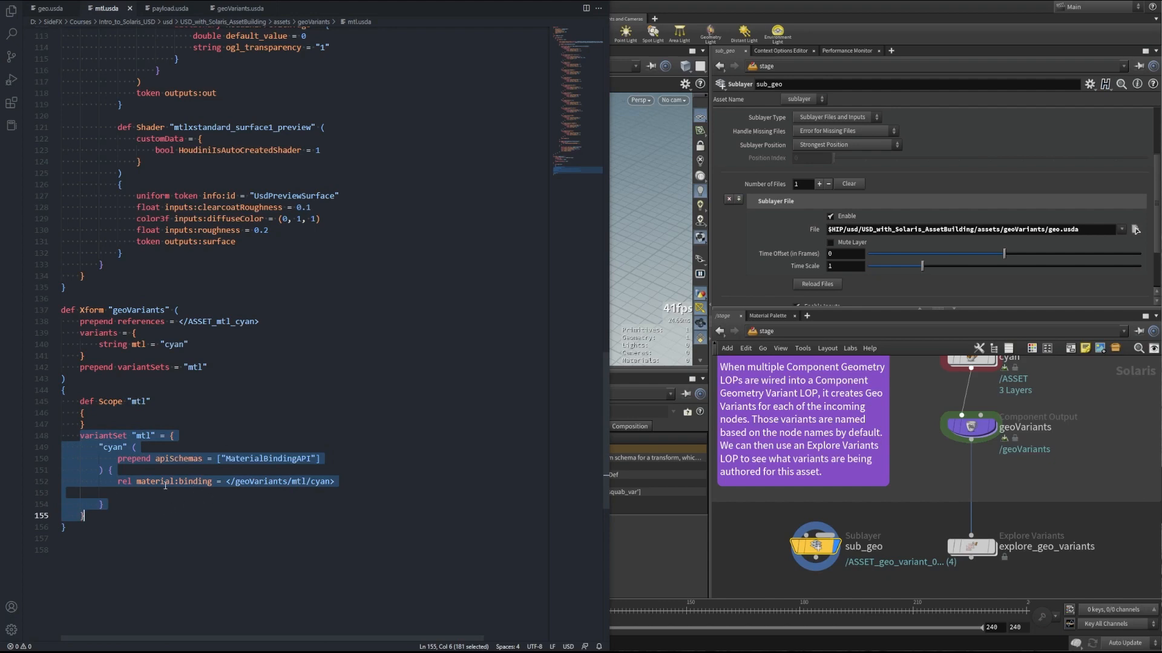
click(215, 531)
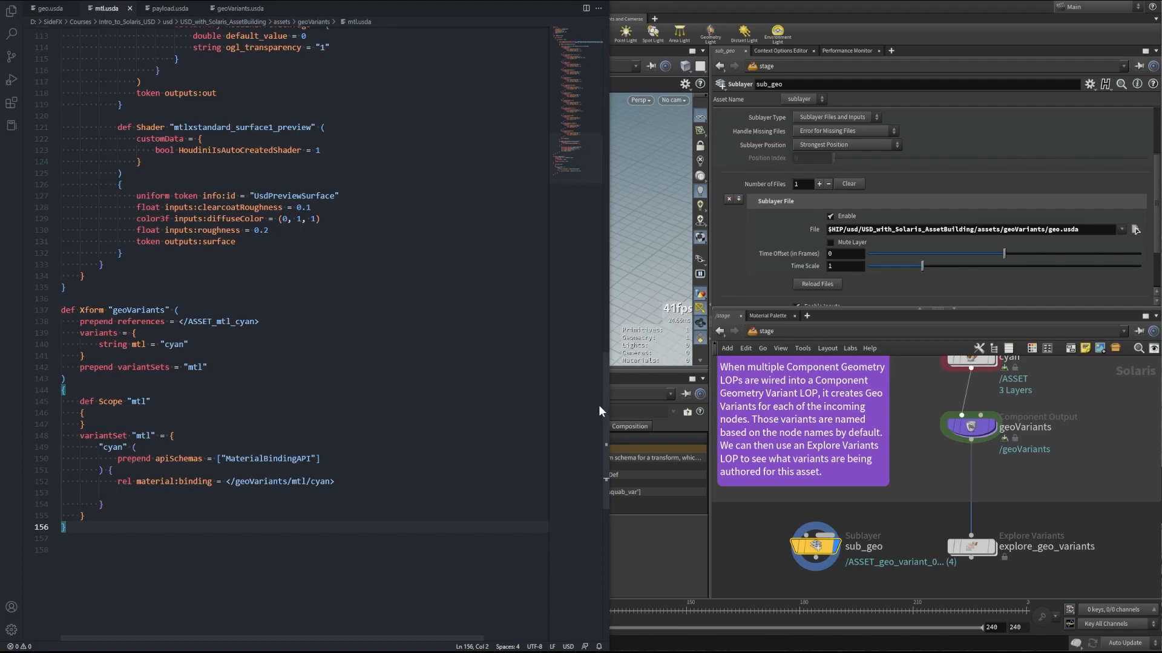
drag(582, 162, 573, 51)
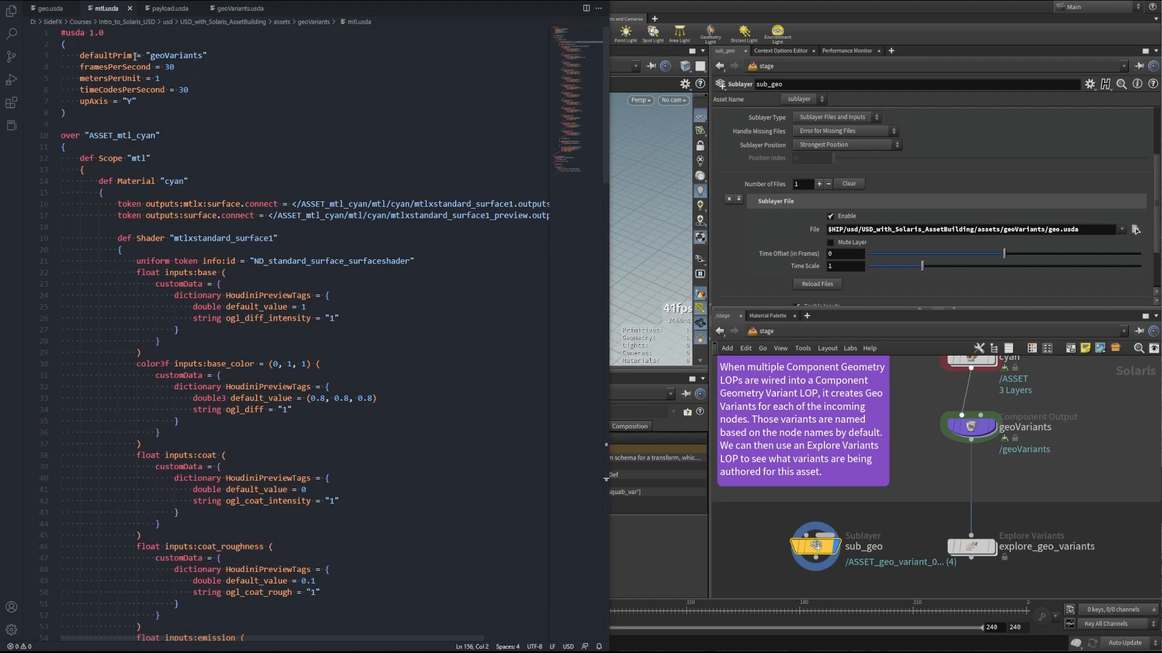
Open payload.usda and examine the references to mtl.usda and geo.usda on the geoVariants primitive.
click(167, 9)
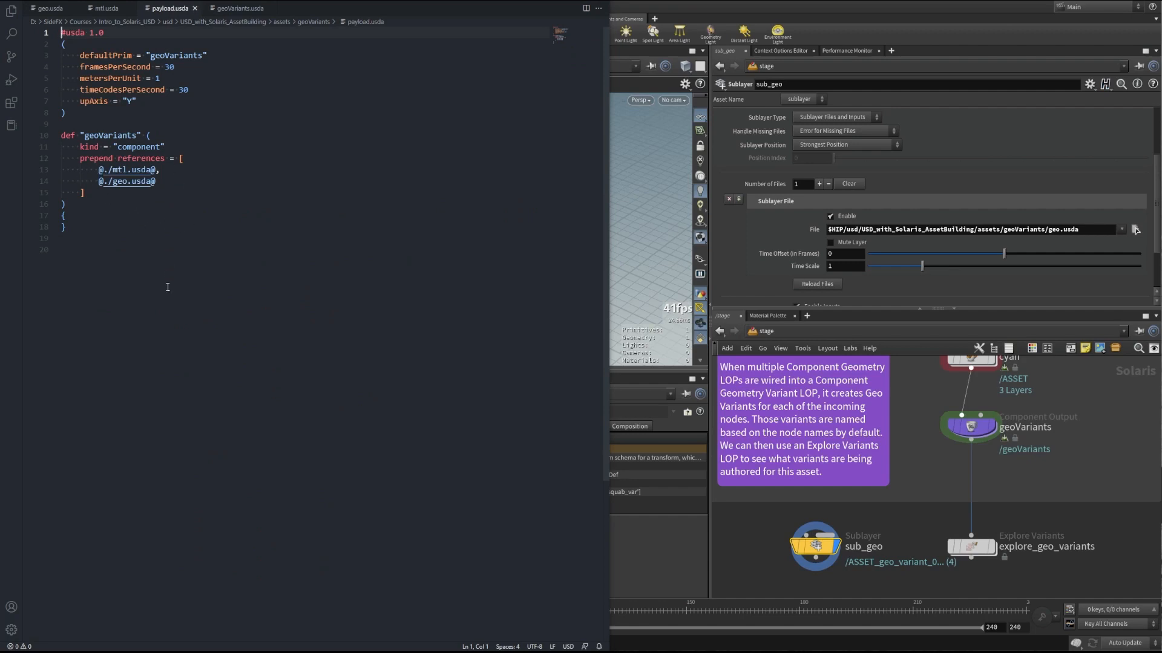
drag(85, 170, 156, 182)
key(ctrl+End)
Open geoVariants.usda and examine the geoVariants Xform's assetInfo, inherits, kind, payload and variantSets metadata.
click(216, 13)
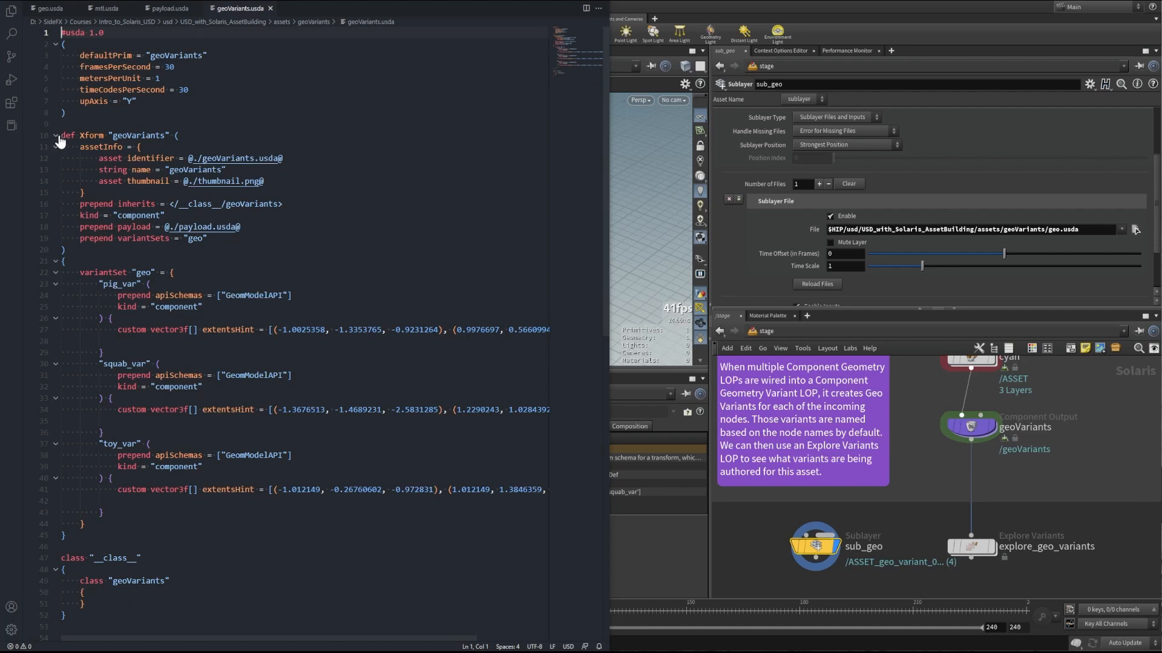
drag(61, 136, 195, 138)
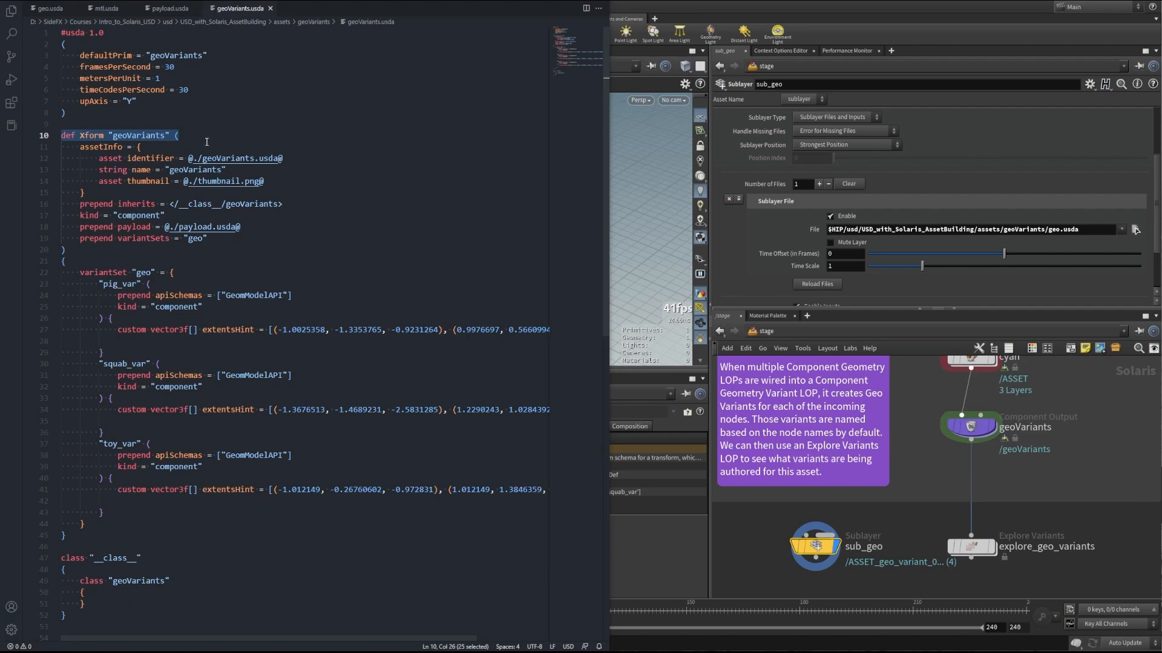
drag(77, 147, 174, 181)
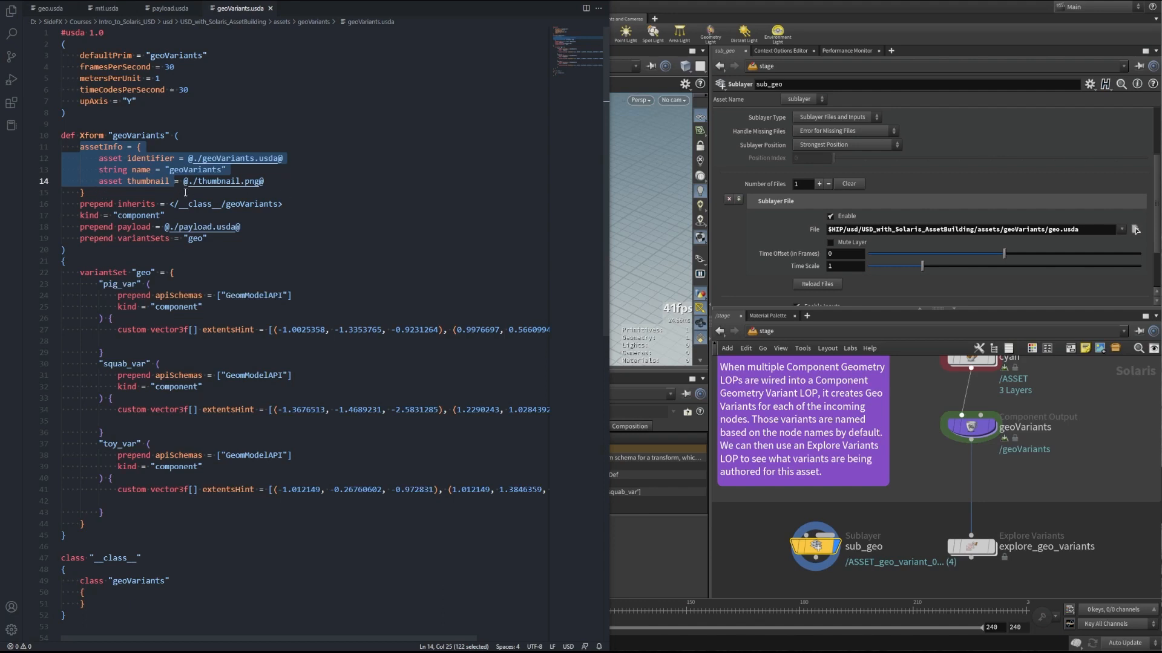
drag(84, 204, 160, 203)
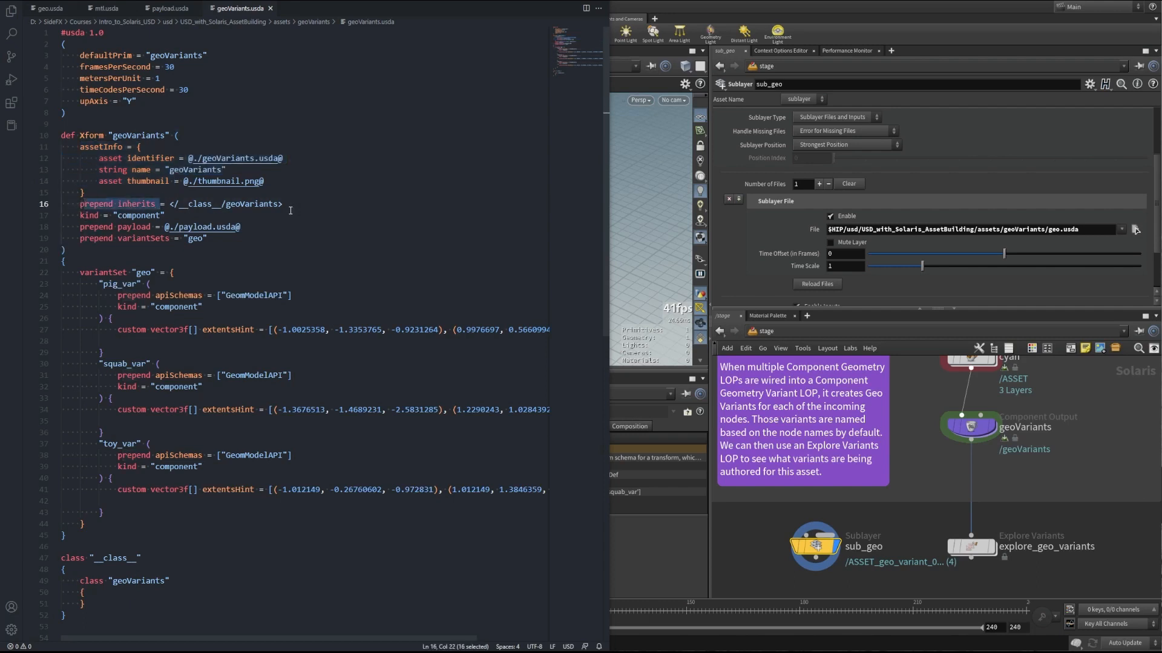
click(80, 216)
drag(80, 215, 164, 213)
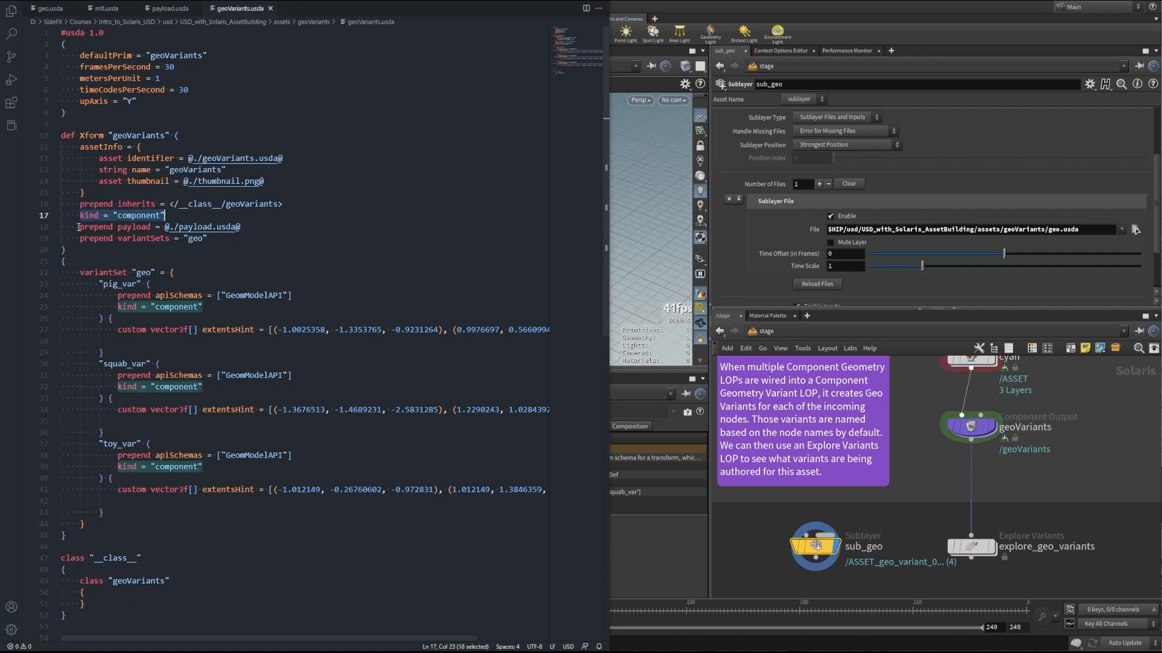
drag(80, 227, 249, 228)
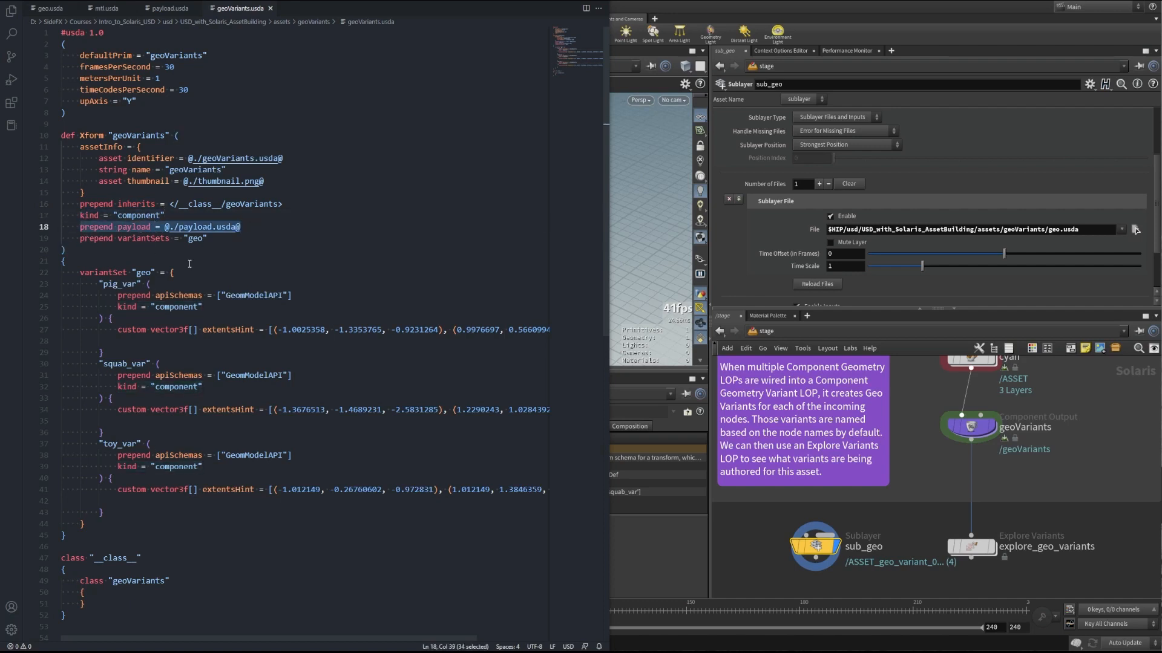
drag(79, 238, 209, 239)
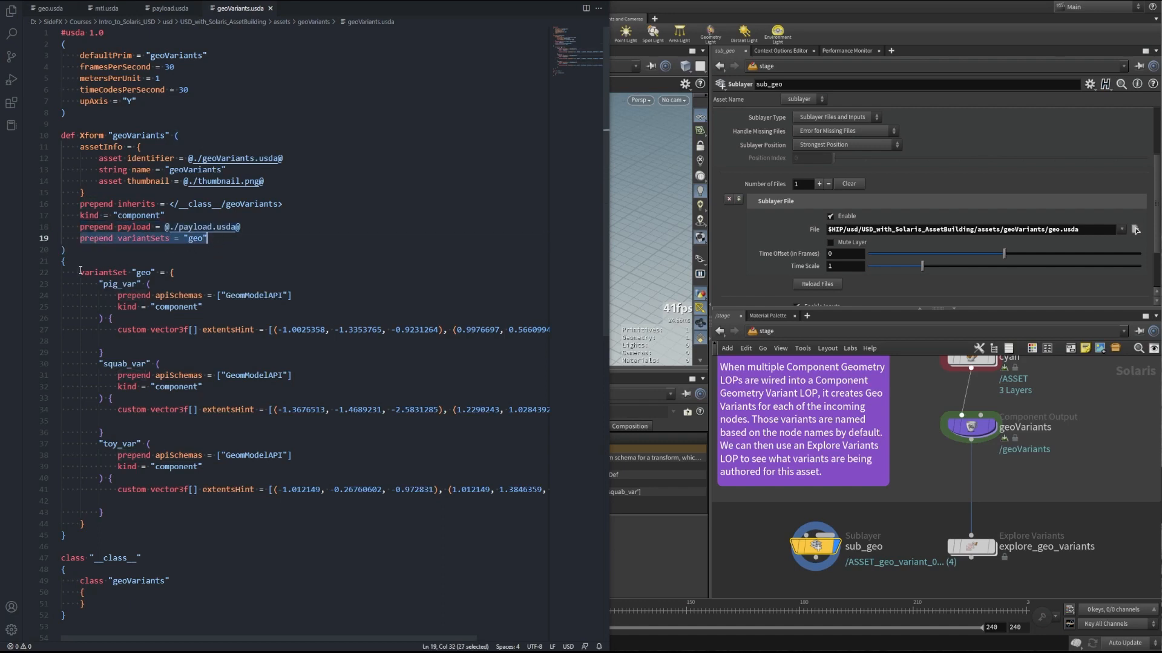
Highlight the geo variantSet block in geoVariants.usda, from its opening line through pig_var, squab_var and toy_var.
drag(80, 272, 151, 284)
key(shift+Down)
key(shift+Down)
key(shift+Down)
key(shift+Down)
key(shift+Down)
key(shift+Down)
key(shift+Down)
key(shift+Down)
key(shift+Down)
key(shift+Down)
key(shift+Down)
key(shift+Down)
key(shift+Down)
key(shift+Down)
key(shift+Down)
key(shift+Down)
key(shift+Down)
key(shift+Down)
key(shift+Down)
key(shift+Down)
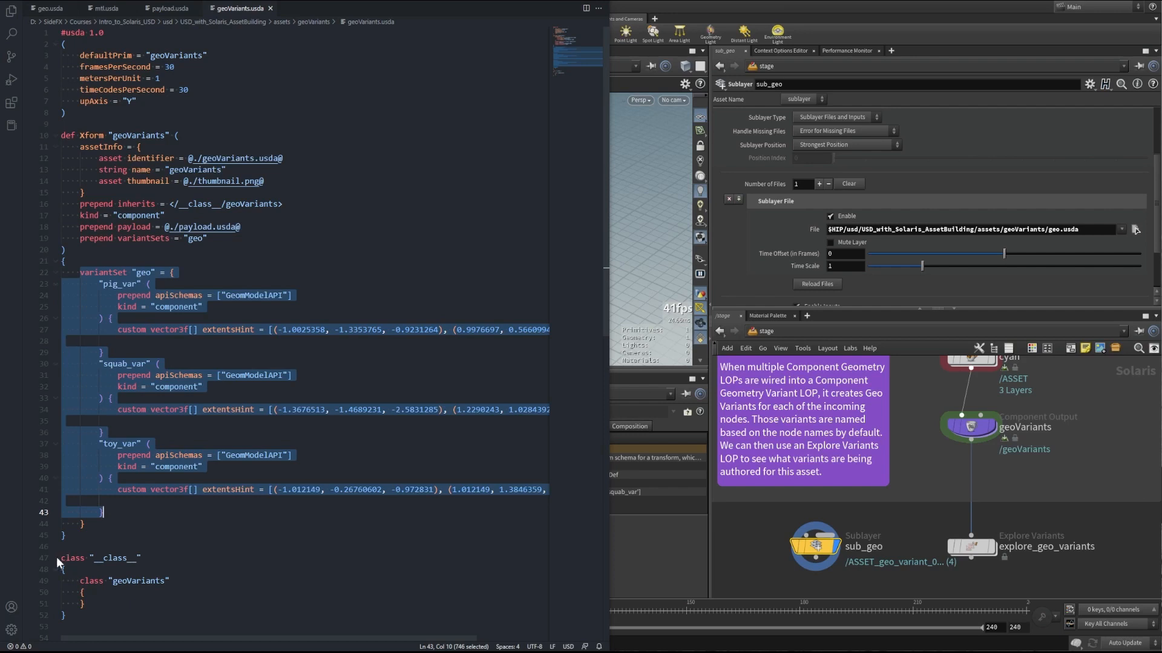
Compare the __class__ geoVariants class definition with the inherits line on the geoVariants Xform.
drag(60, 558, 67, 627)
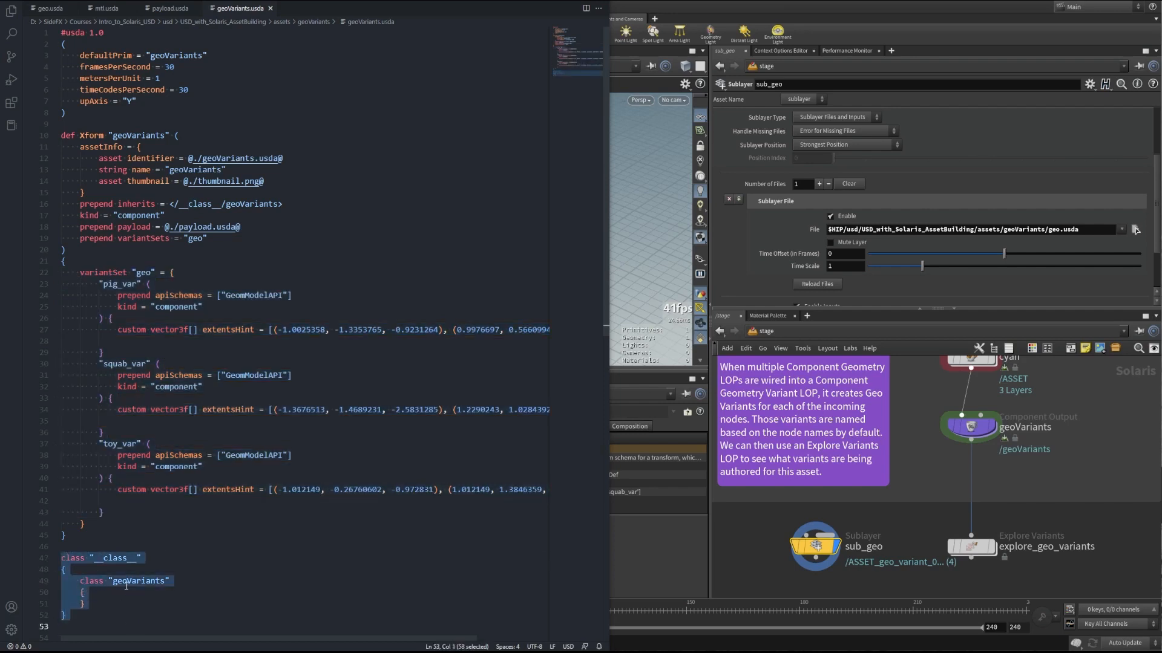
scroll(177, 582, down, 1)
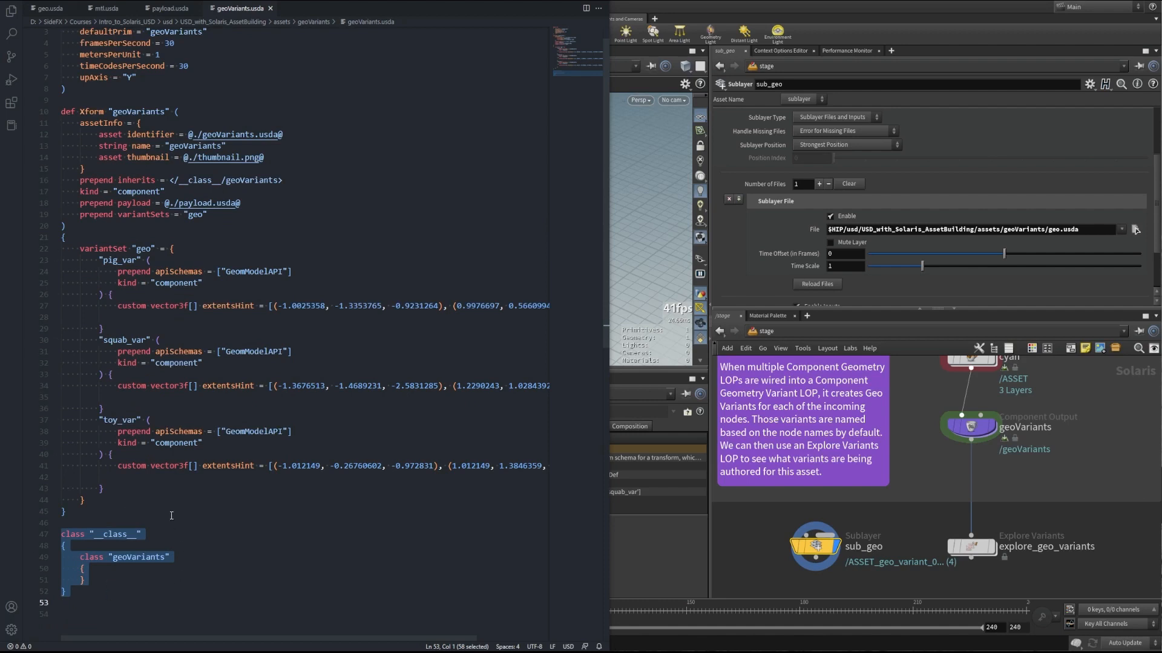
click(83, 179)
drag(84, 180, 161, 181)
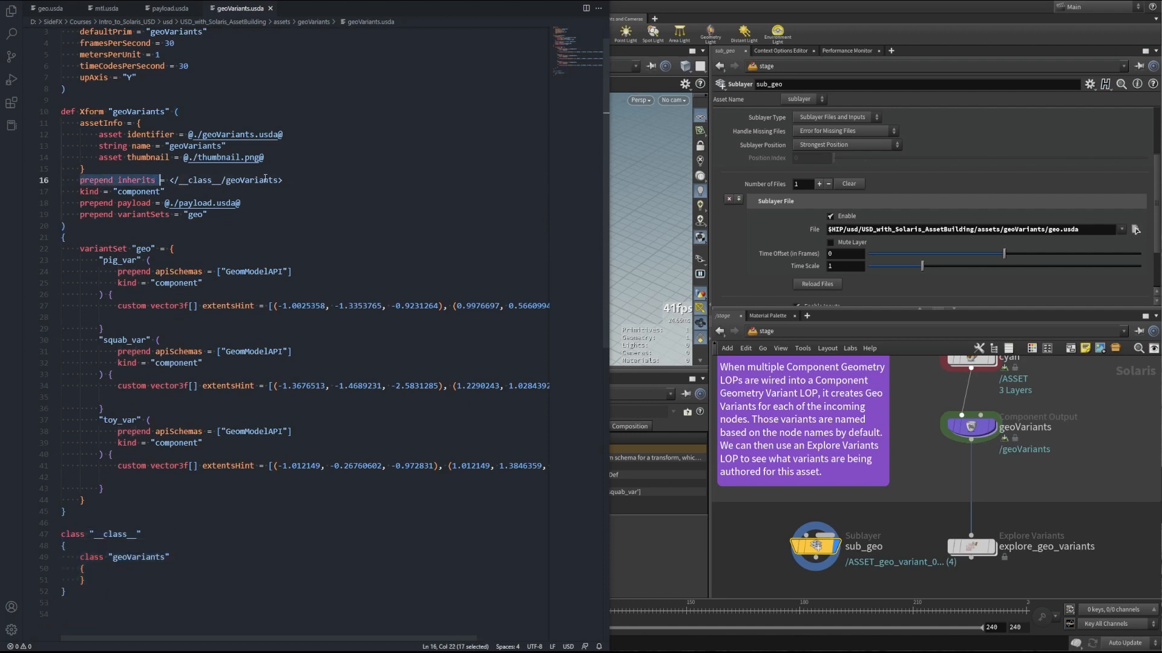
click(289, 180)
drag(288, 181, 80, 181)
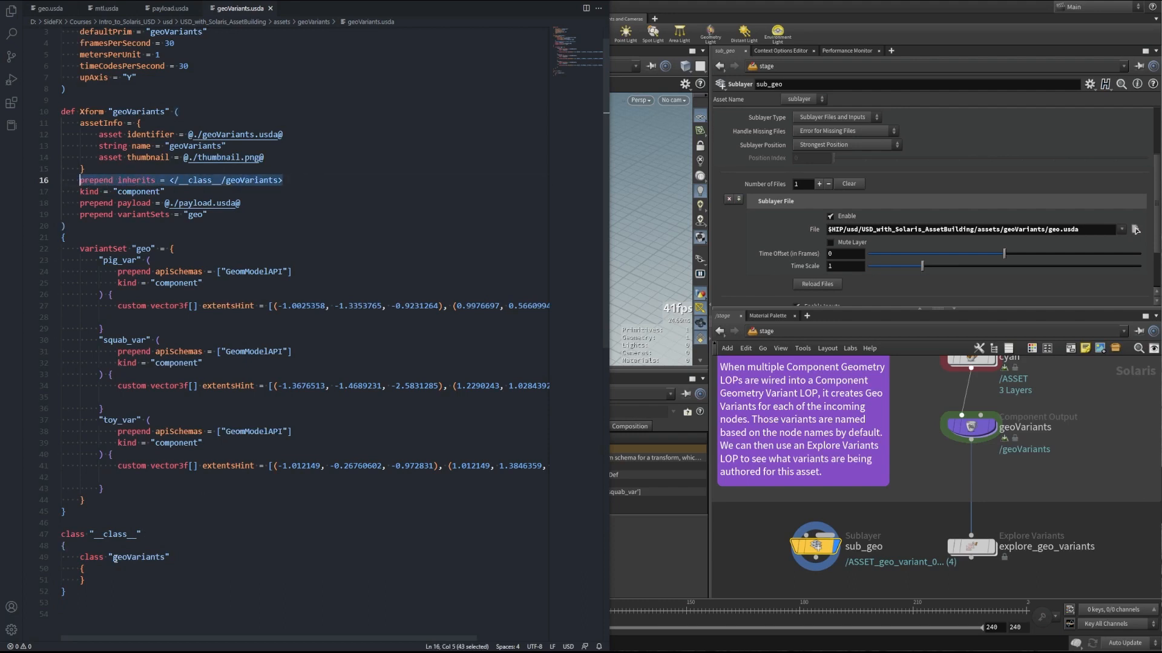
click(236, 590)
Switch to Houdini and inspect the pig Component Geometry's internal network with its testgeometry_pighead1 and normal1 nodes, returning to the stage.
scroll(236, 589, up, 1)
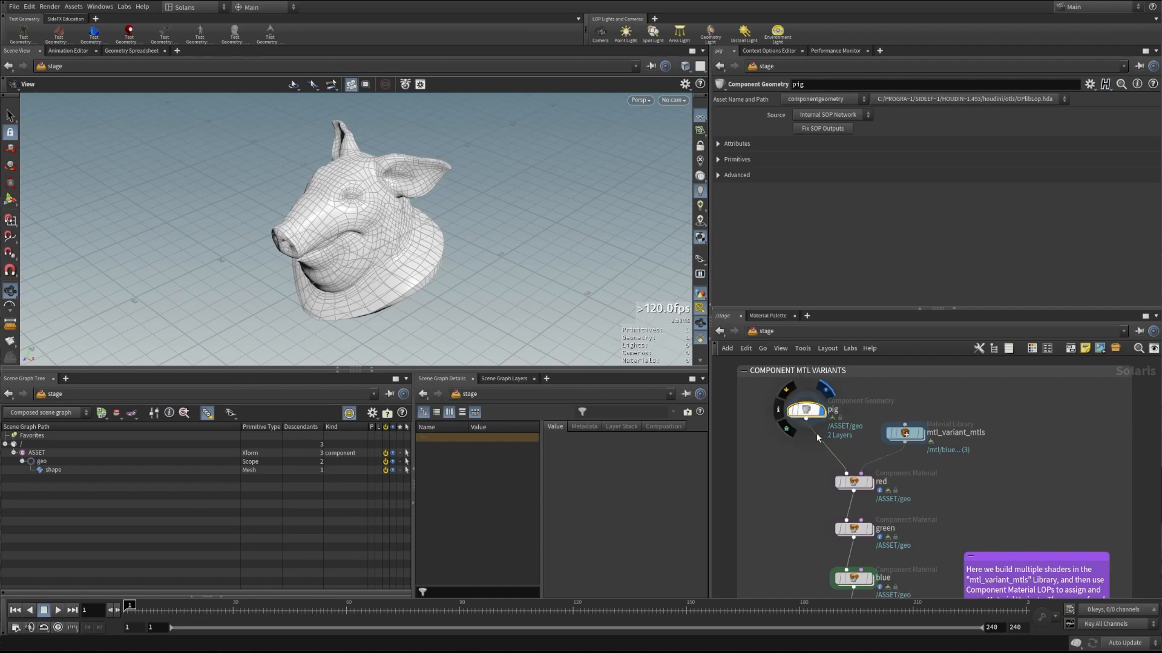
double_click(808, 409)
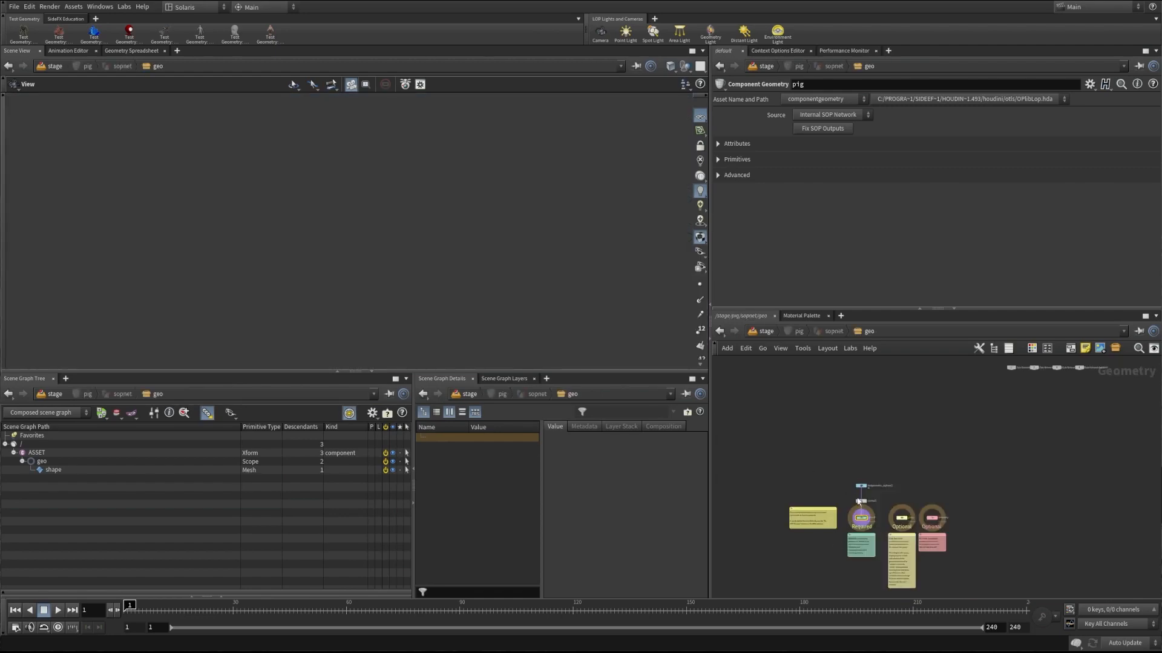
scroll(862, 489, up, 5)
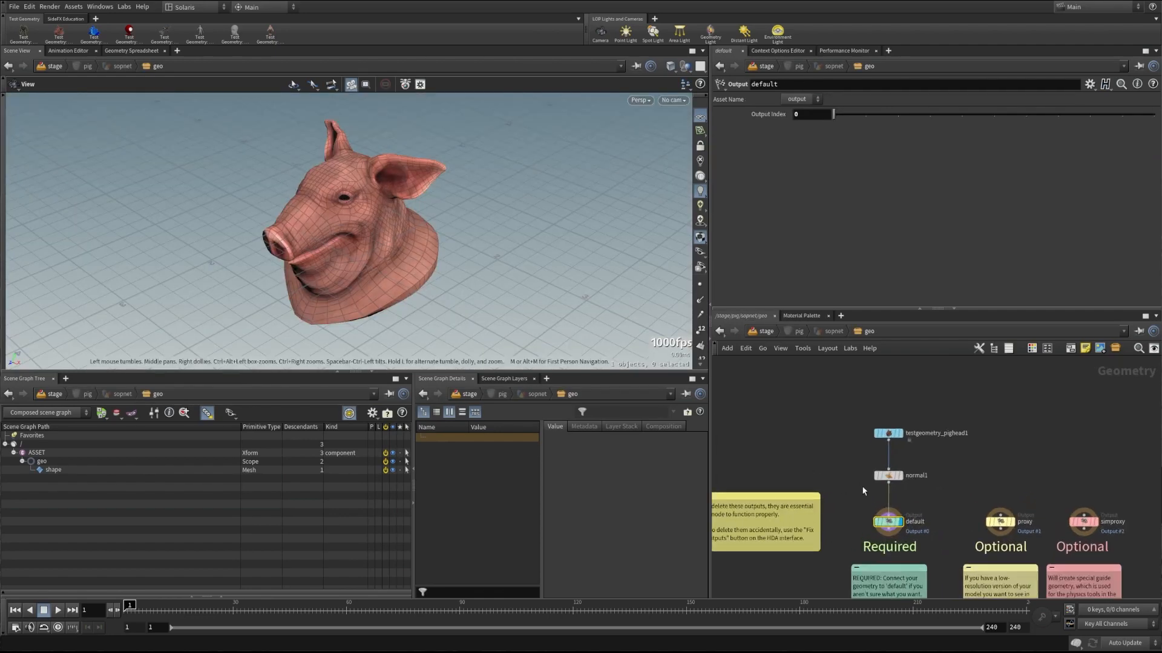
click(887, 438)
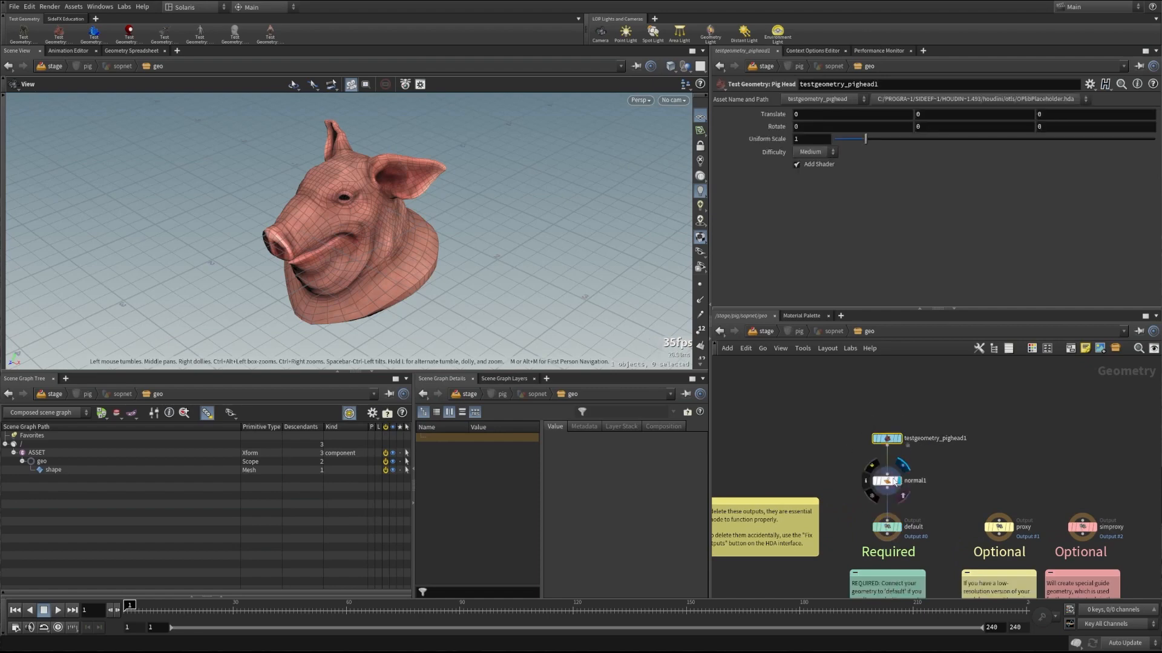
click(894, 482)
key(u)
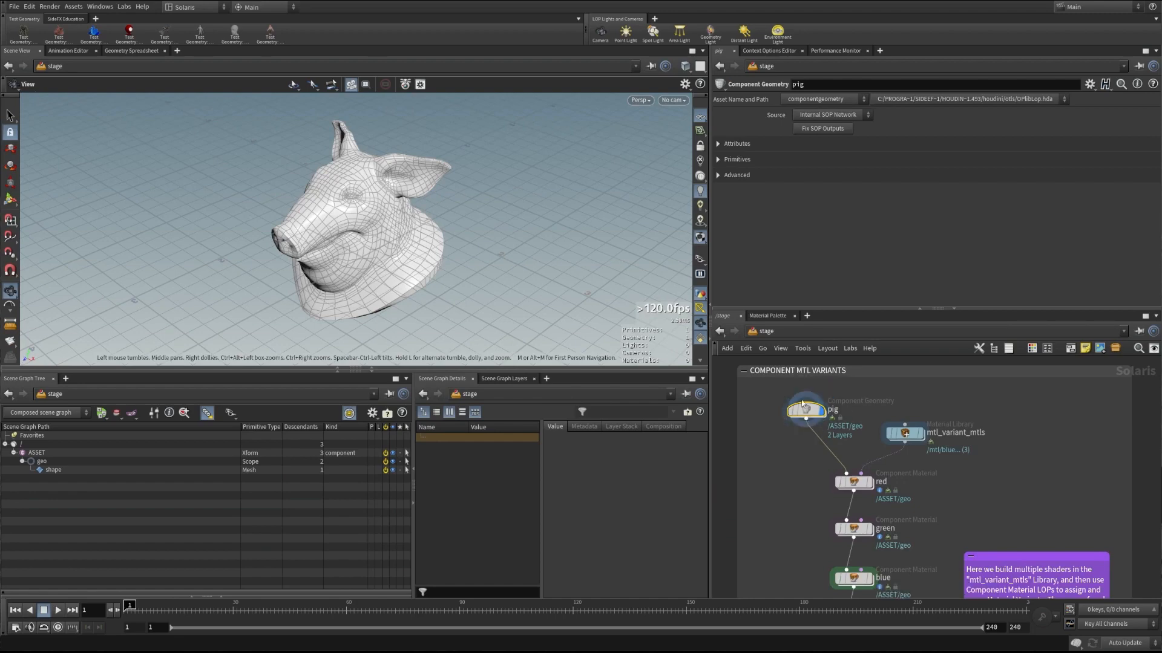
Display the mtl_variant_mtls Material Library and go through its red, green and blue material subnetworks.
click(921, 433)
click(904, 433)
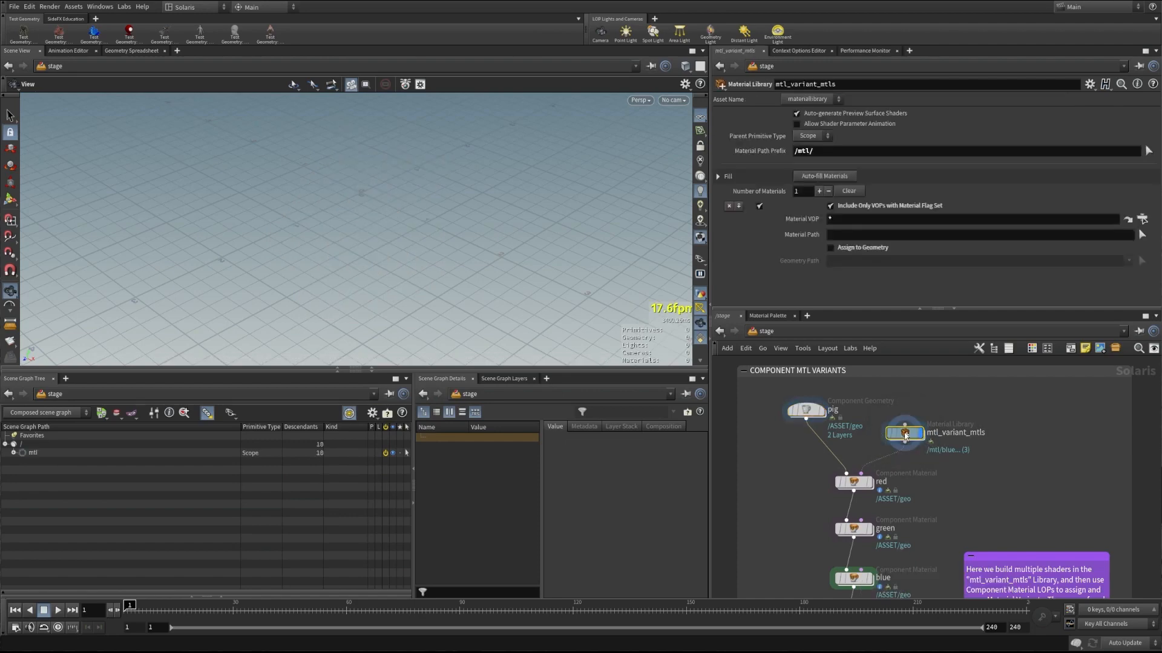
double_click(906, 434)
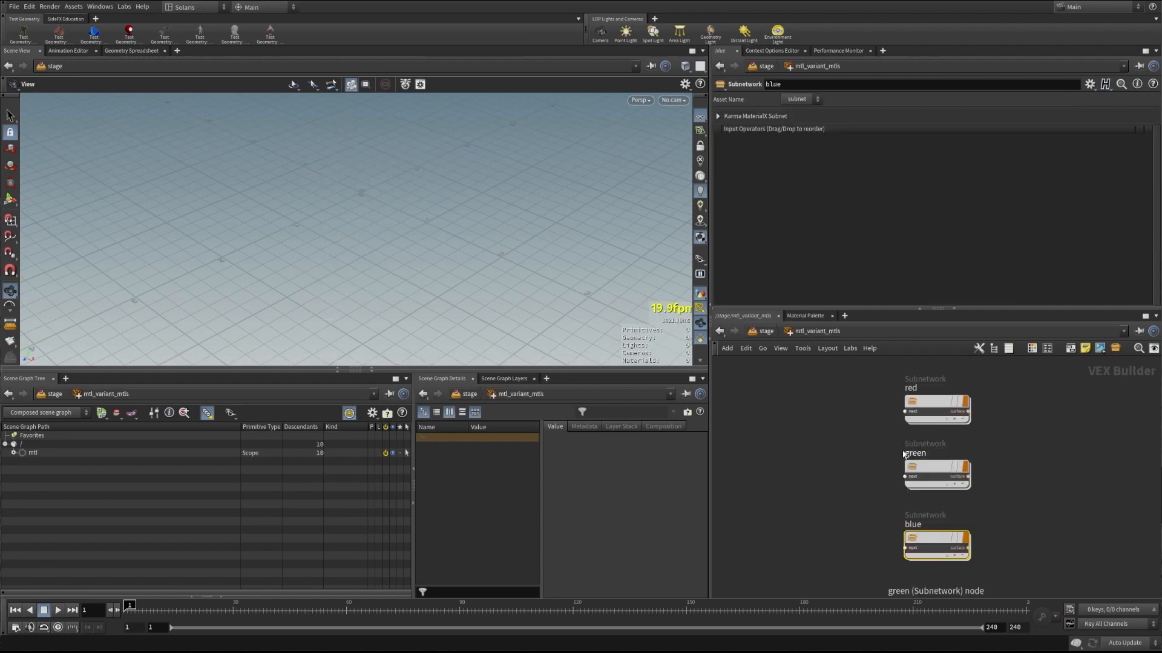
drag(880, 376, 1002, 444)
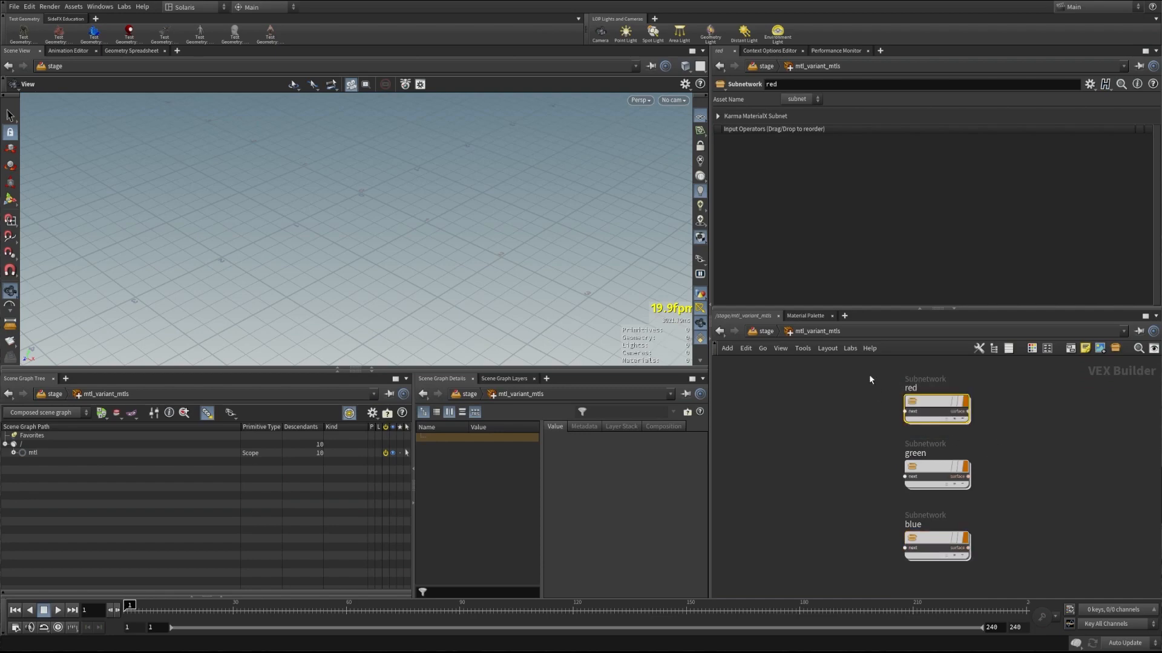
drag(869, 380, 1002, 439)
drag(872, 444, 1016, 507)
drag(880, 514, 983, 576)
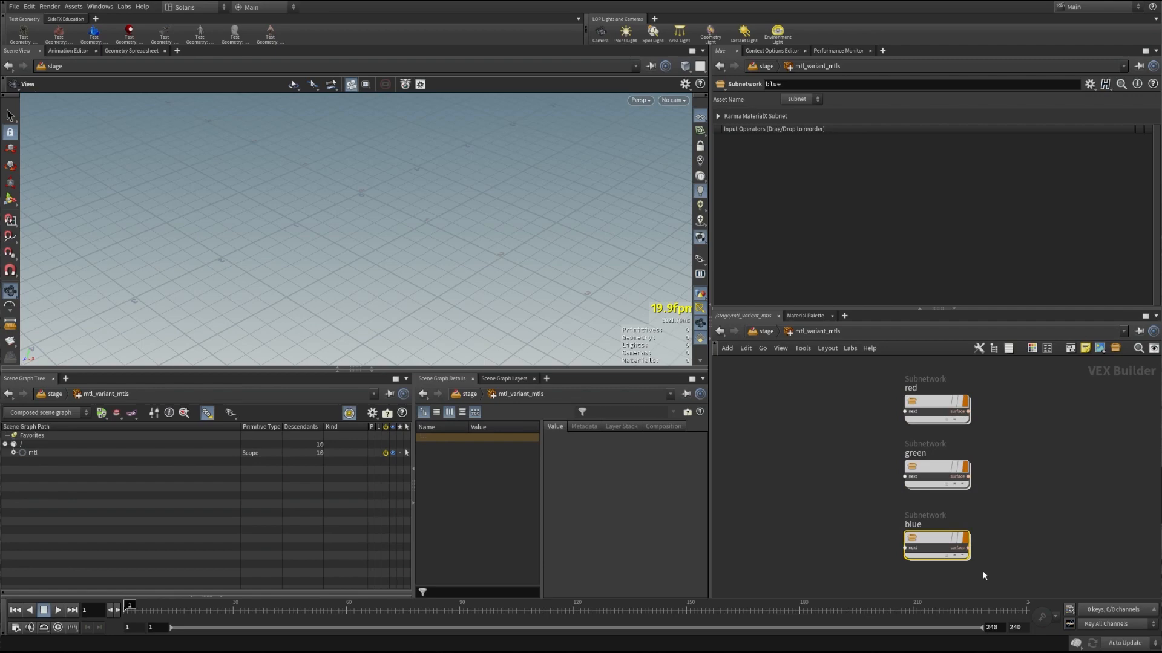
Inspect the base colour of mtlxstandard_surface1 inside the red subnetwork, then return to the stage network.
double_click(924, 400)
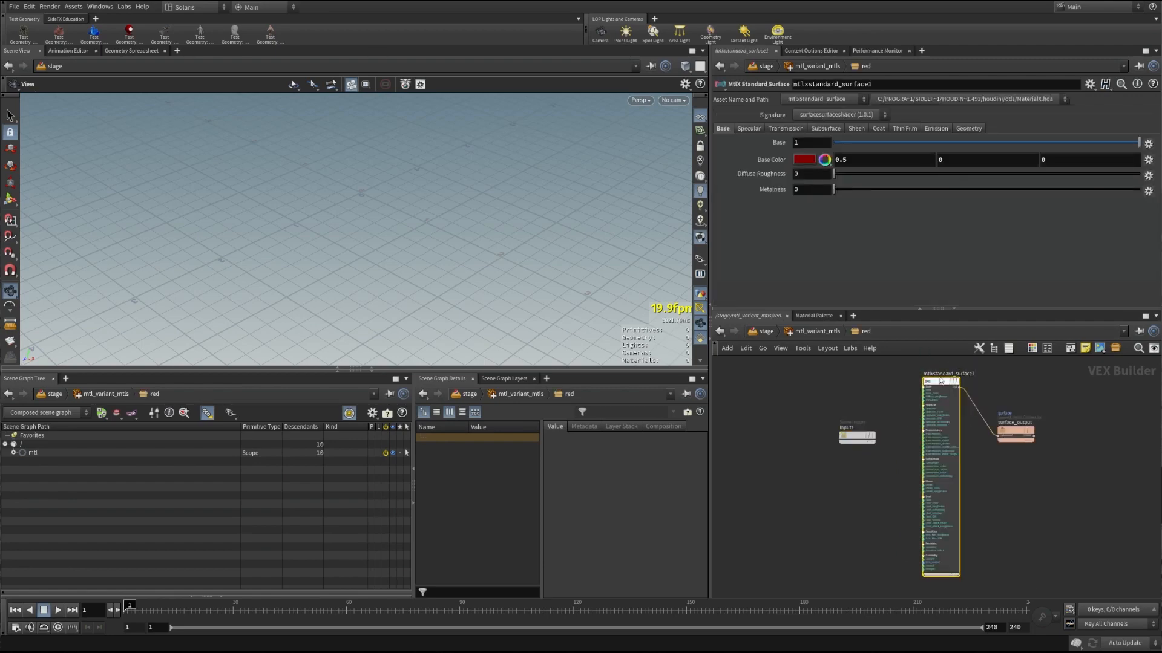
click(796, 493)
key(u)
key(u)
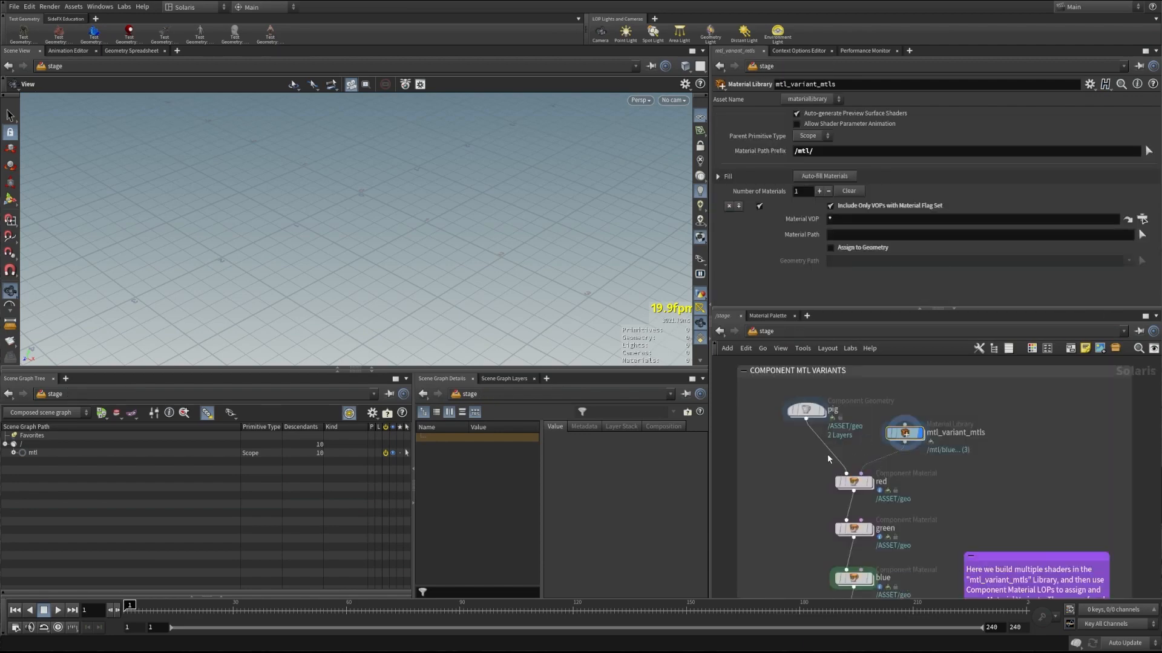
Display the red Component Material node and review its Material Variant Set name.
click(869, 482)
click(855, 482)
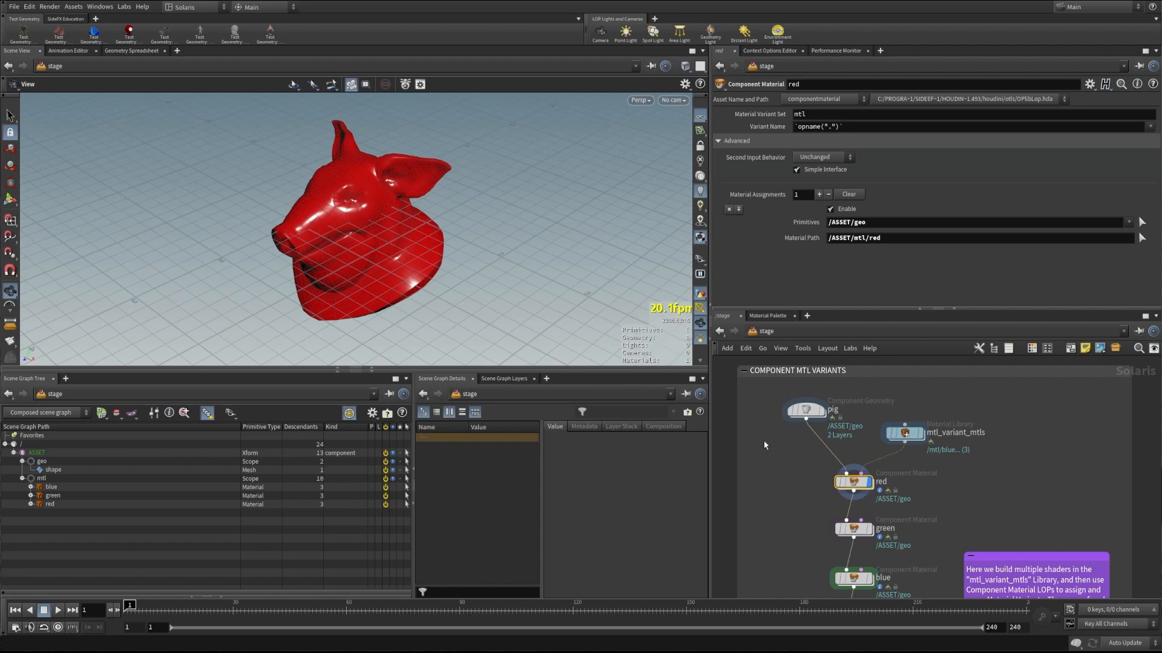
double_click(802, 114)
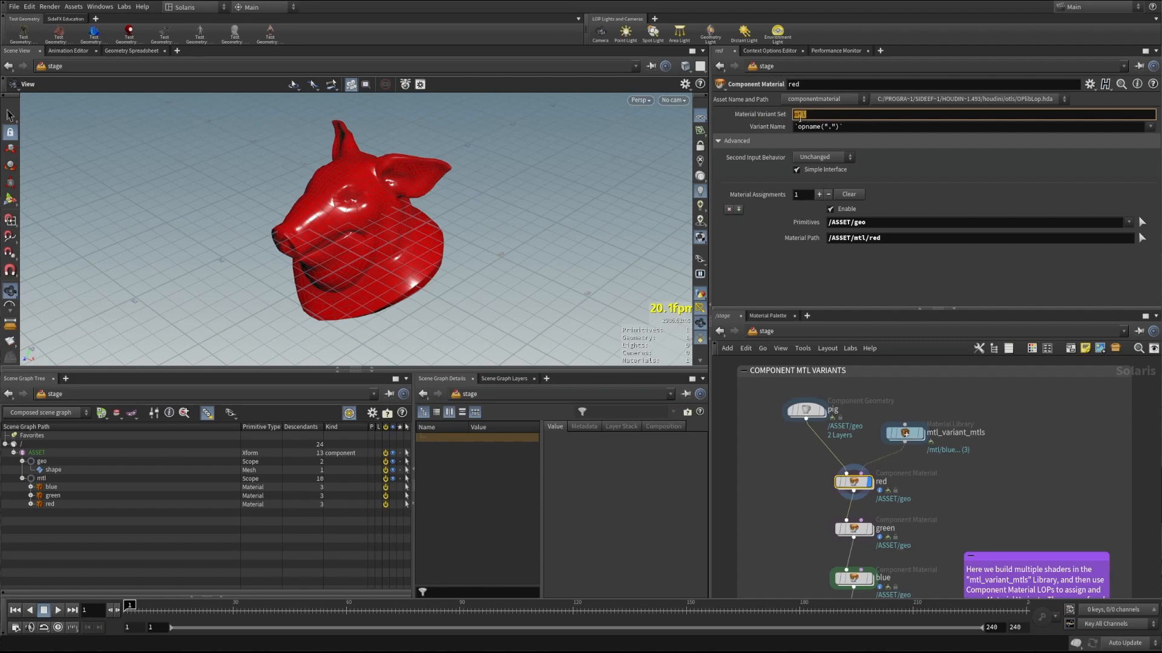
Re-enter mtl as the Material Variant Set name of the red Component Material node.
key(BackSpace)
text(mtl)
key(BackSpace)
key(BackSpace)
key(BackSpace)
text(mtl)
click(797, 270)
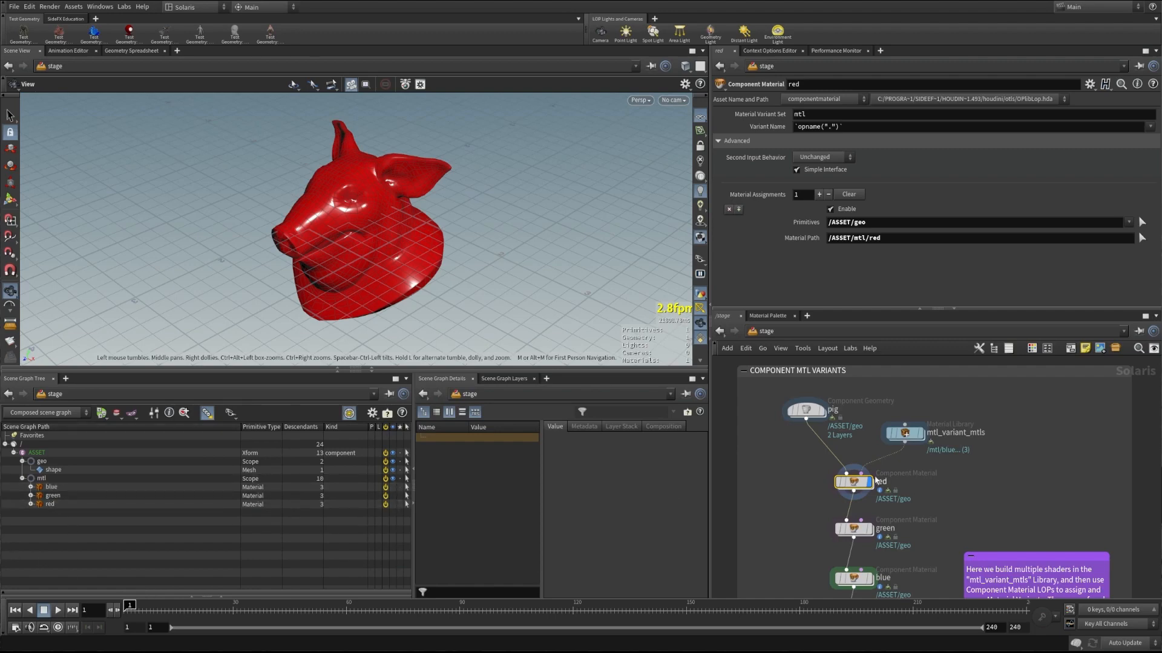
Inspect the geo scope and the red material in the scene graph against the red node's material assignment.
mouse_move(861, 487)
click(51, 462)
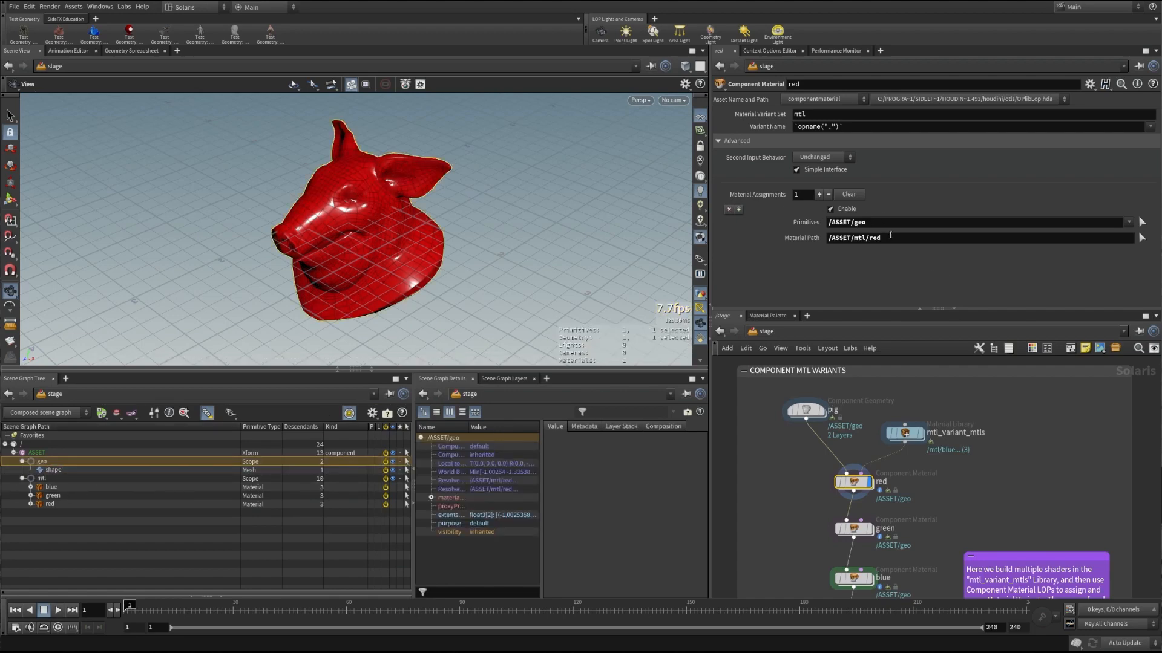
click(66, 504)
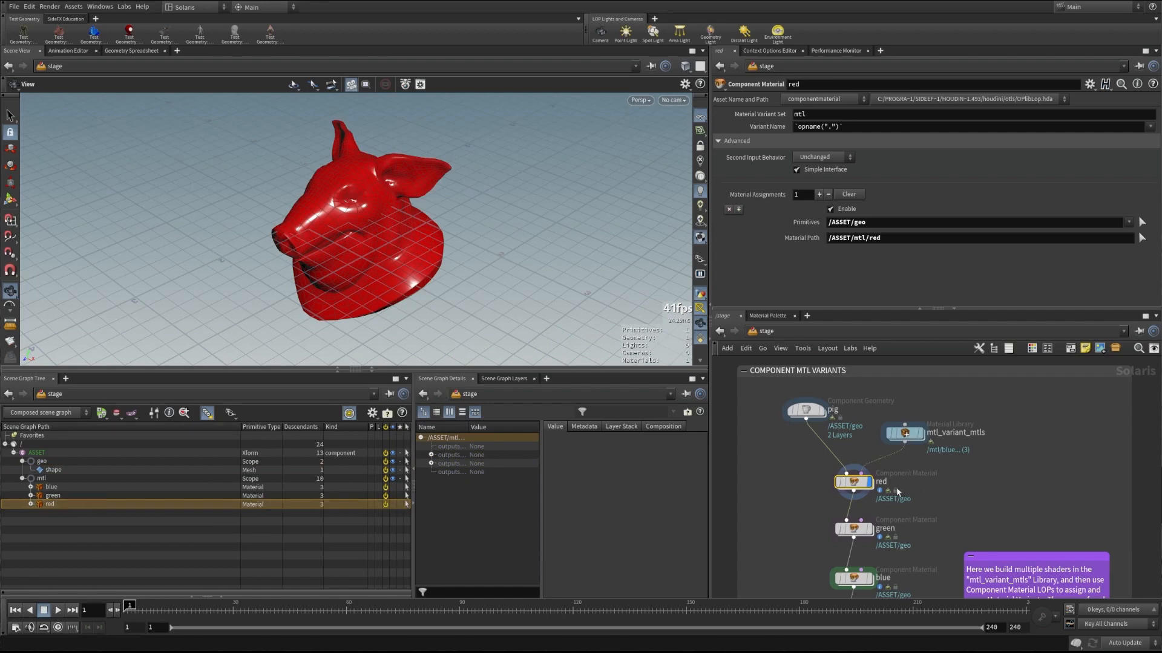
Display the green and blue Component Material nodes one after another and compare their assigned material paths.
middle_drag(803, 531, 810, 482)
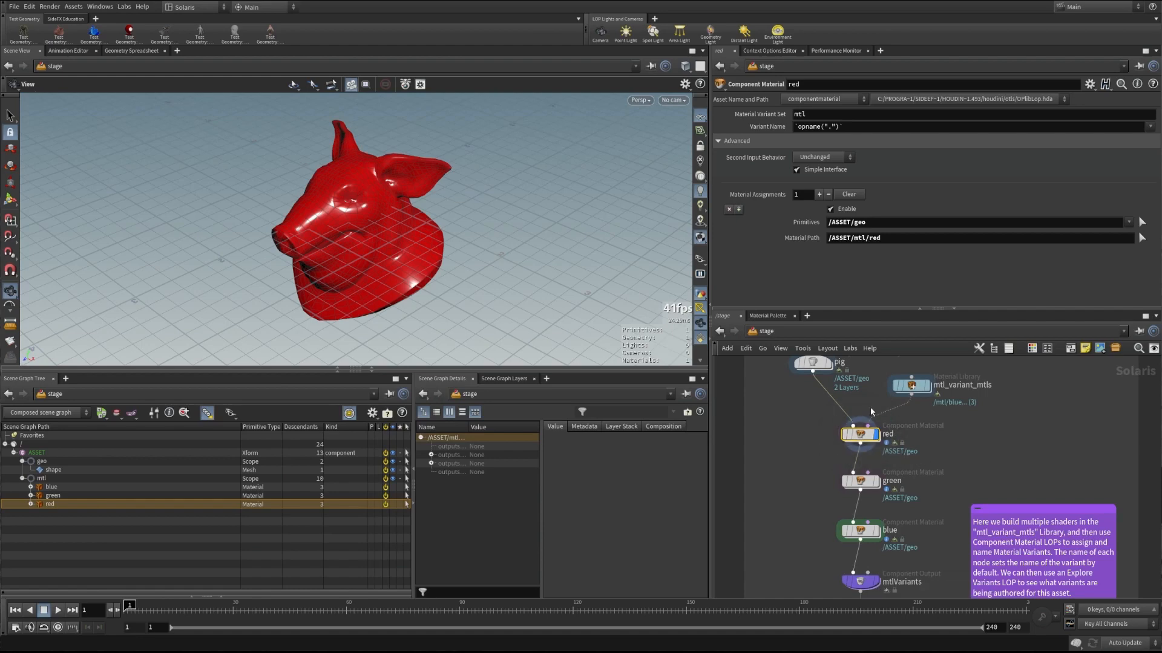
click(865, 481)
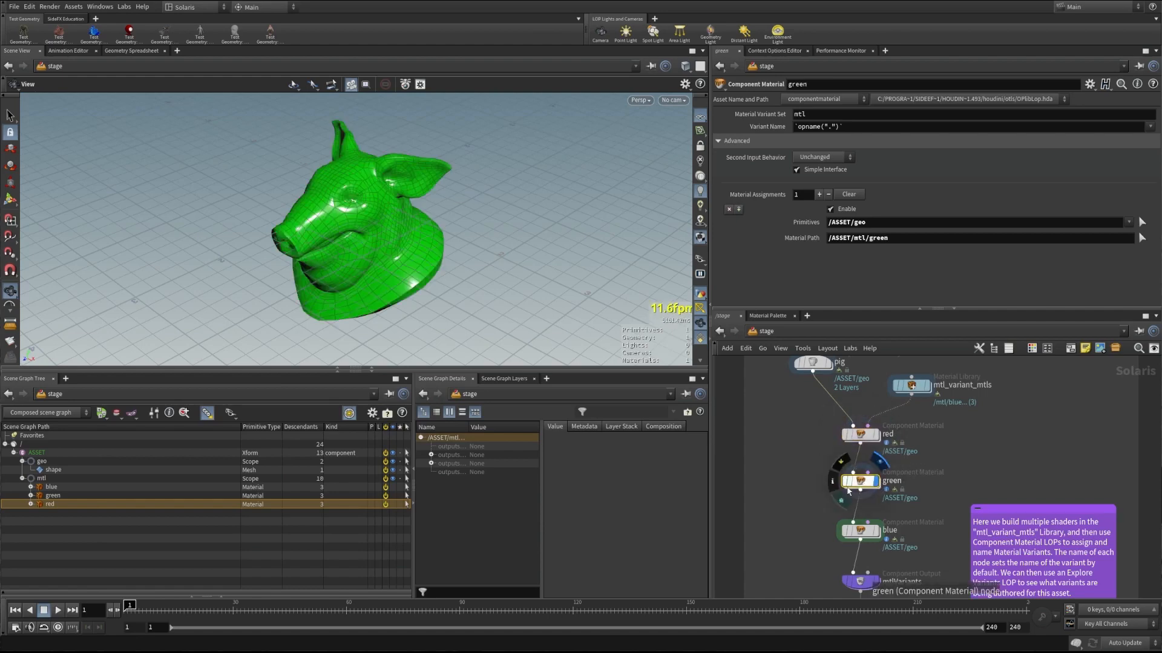
scroll(826, 511, up, 1)
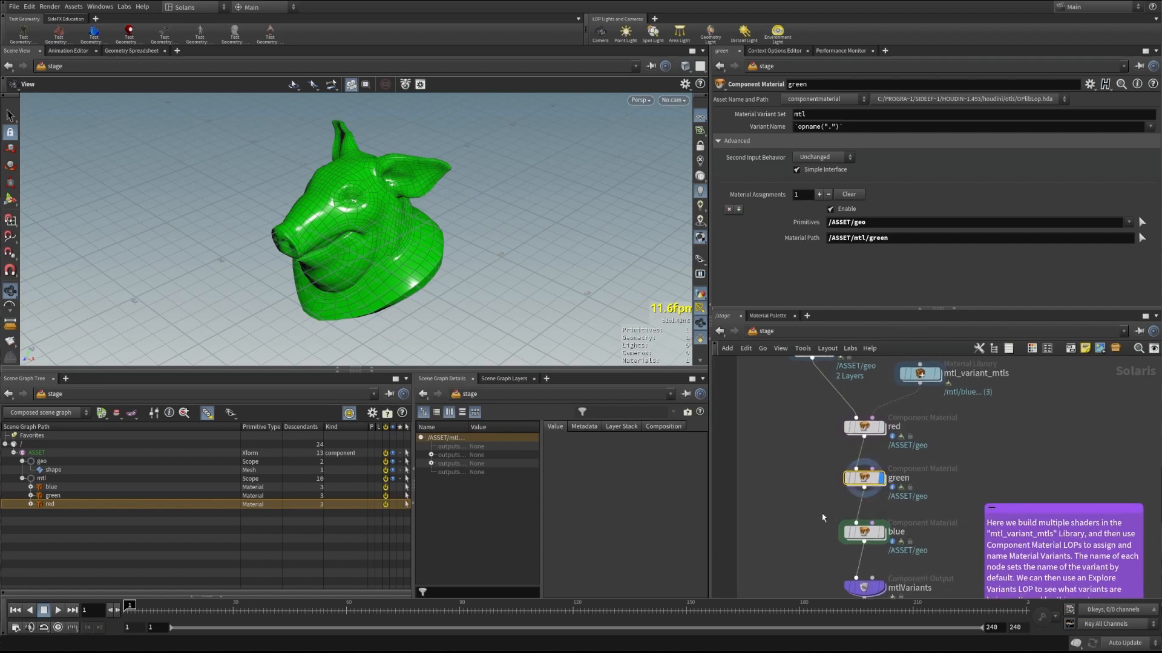
click(855, 537)
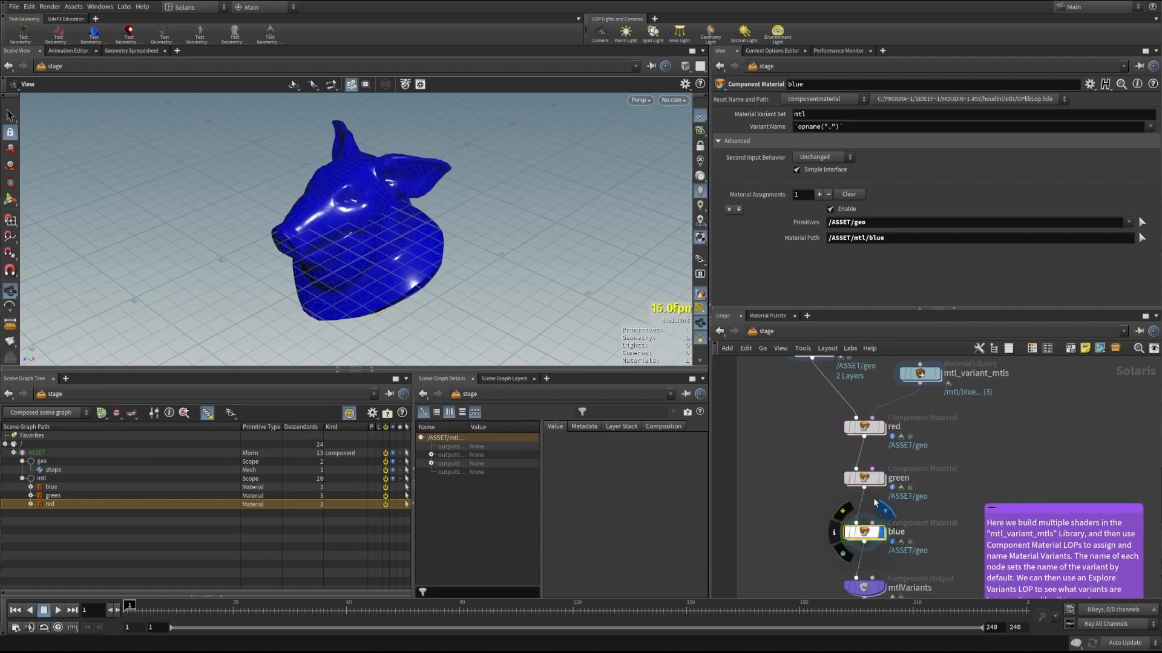
Display the mtlVariants Component Output node and bring up its parameters.
middle_drag(827, 550, 795, 496)
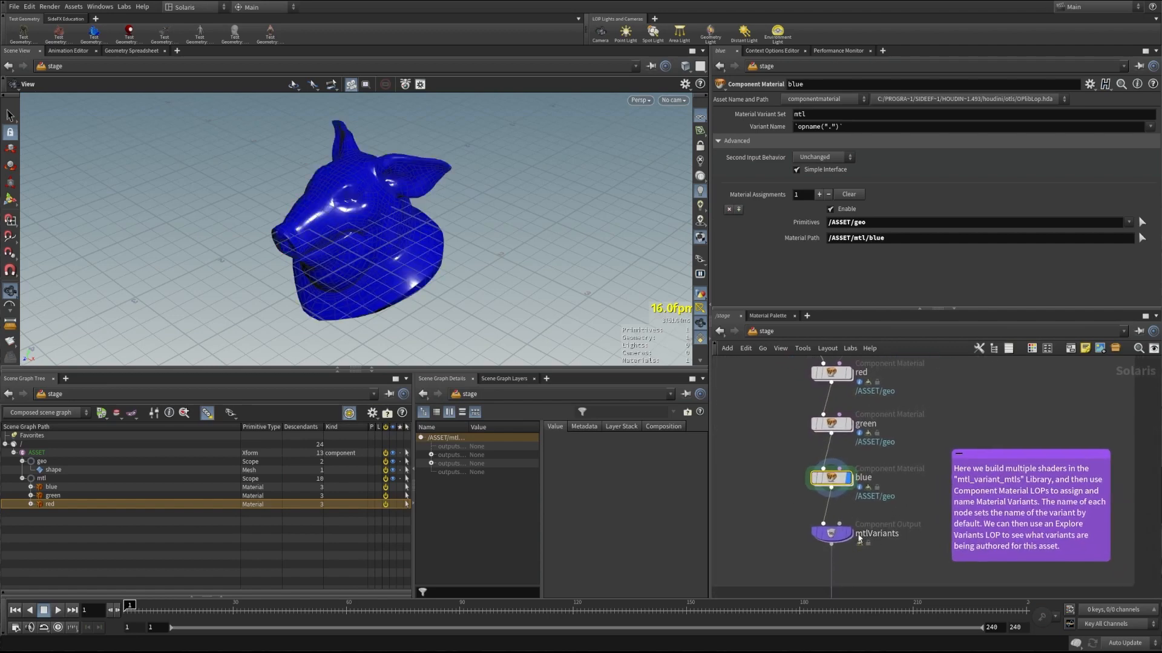
click(849, 536)
click(823, 534)
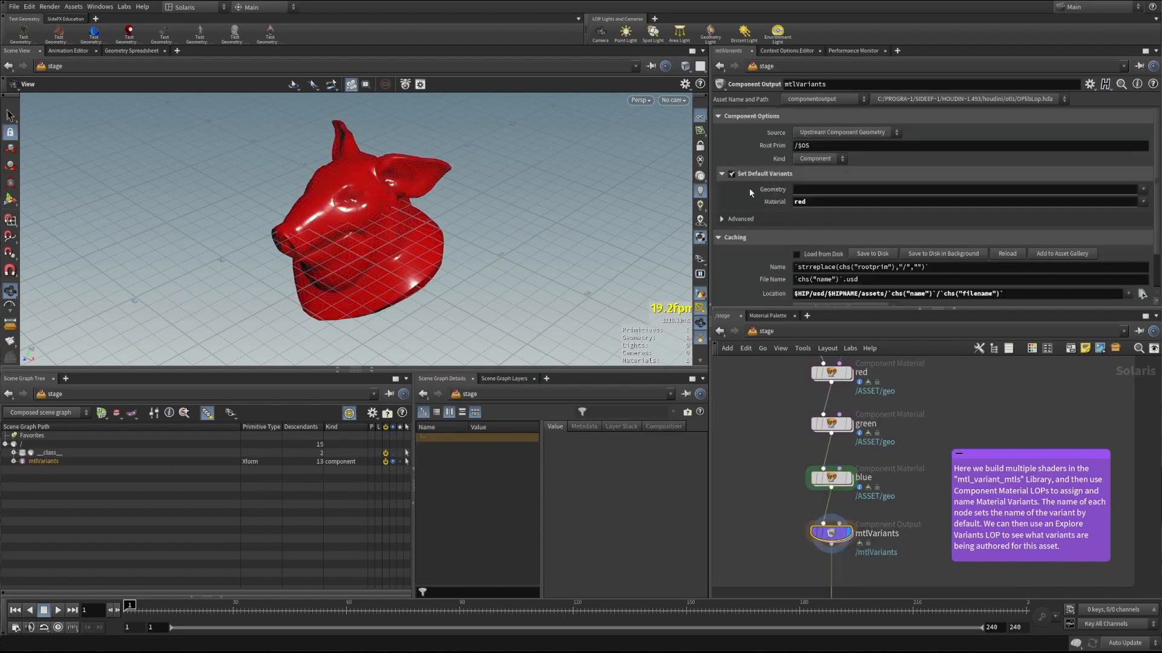
Try green, red and blue as the default material variant of the mtlVariants Component Output.
click(1143, 202)
click(1144, 226)
click(1142, 201)
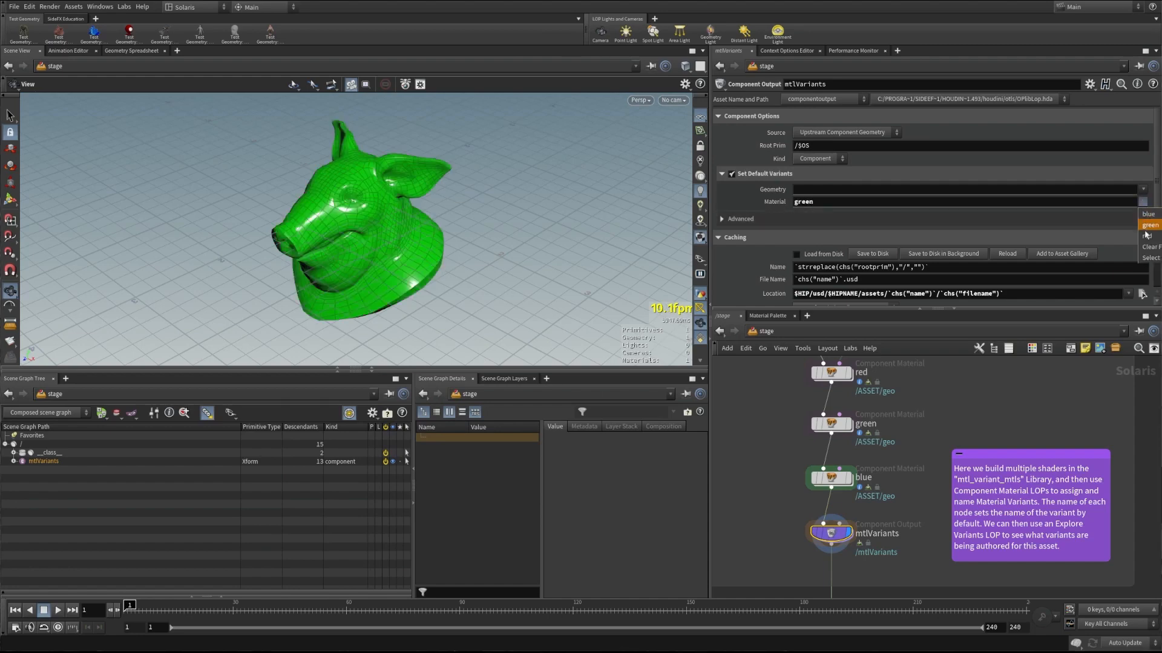
click(1147, 236)
click(1142, 202)
click(1146, 213)
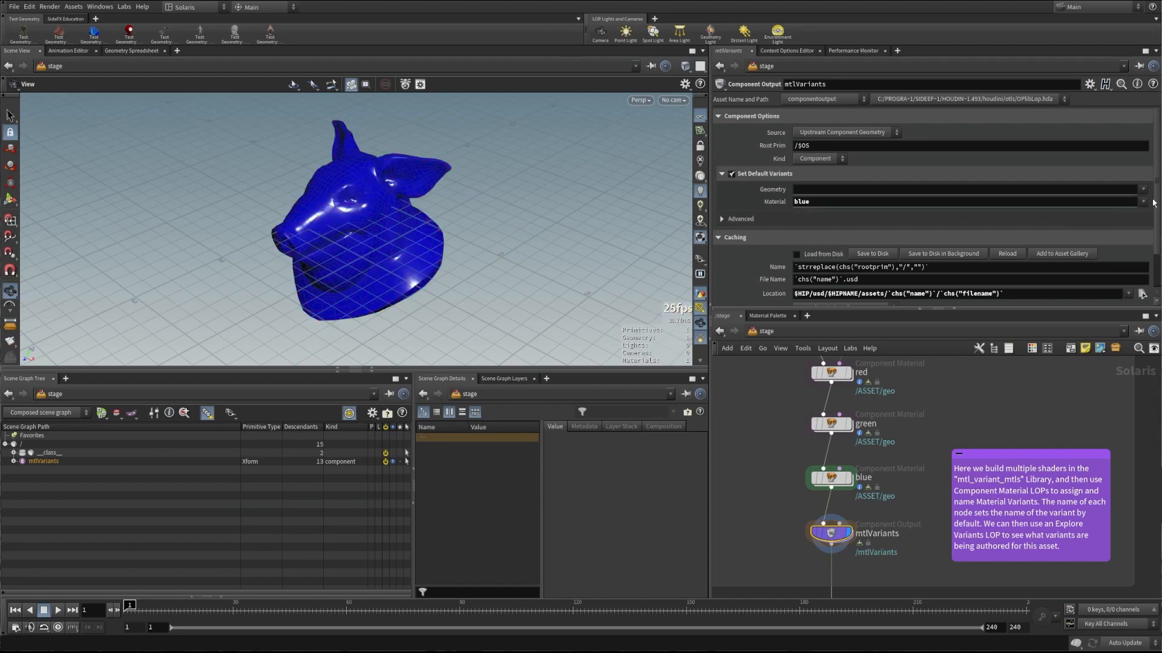
Turn off Set Default Variants on the mtlVariants node and save the scene file.
click(732, 174)
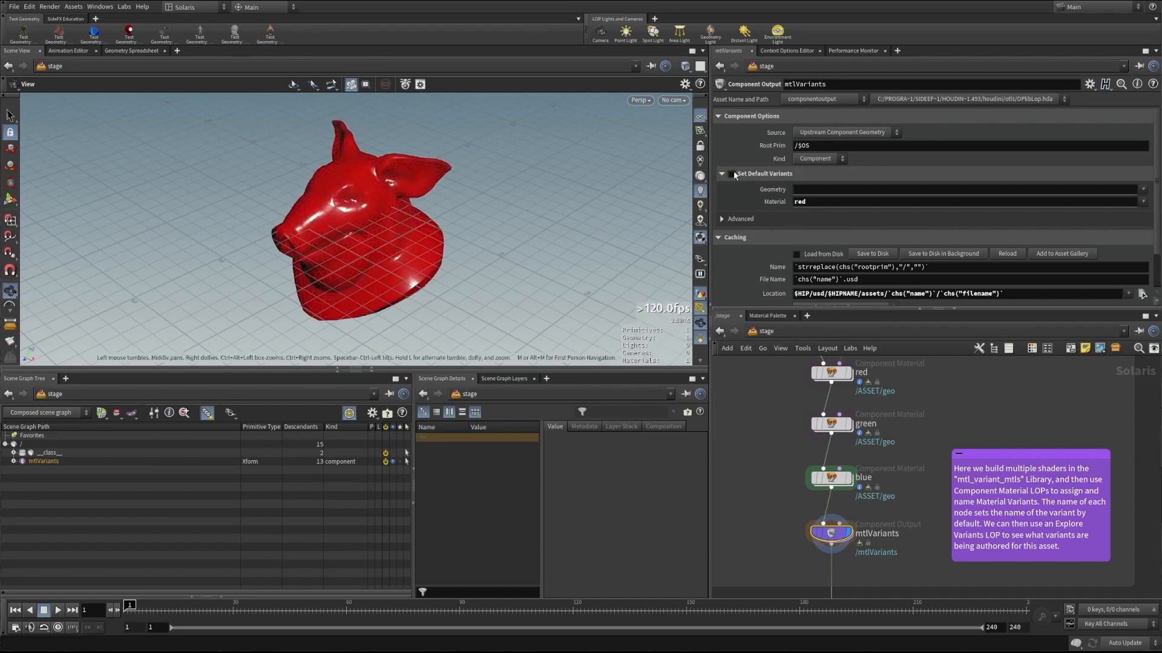
click(732, 173)
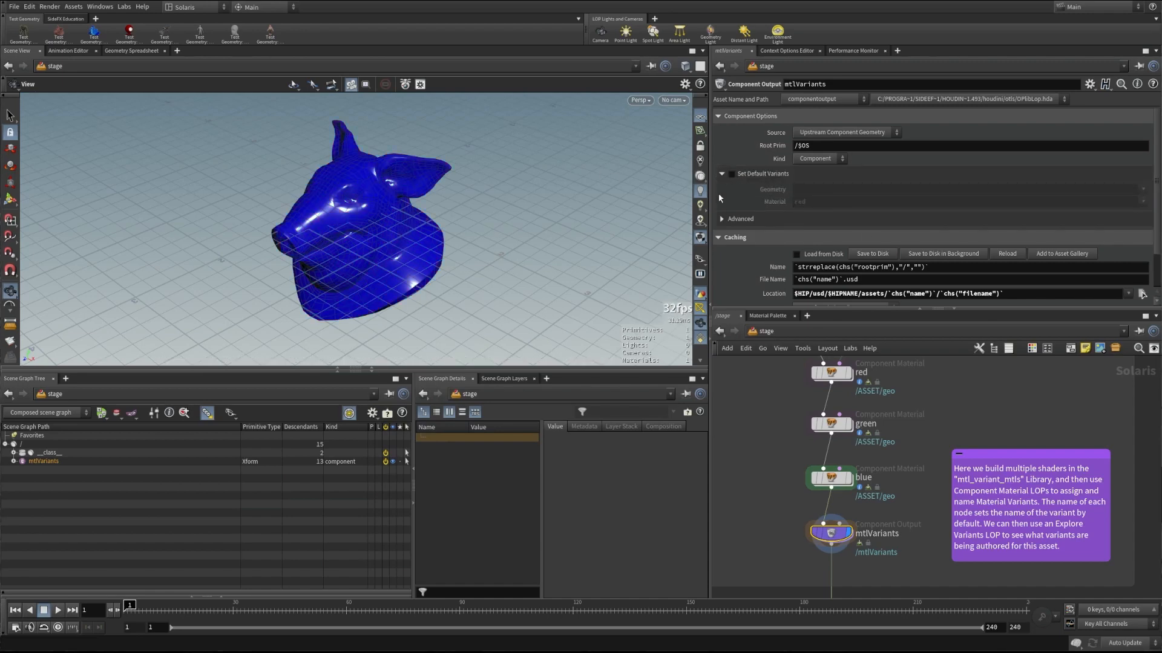
key(ctrl+s)
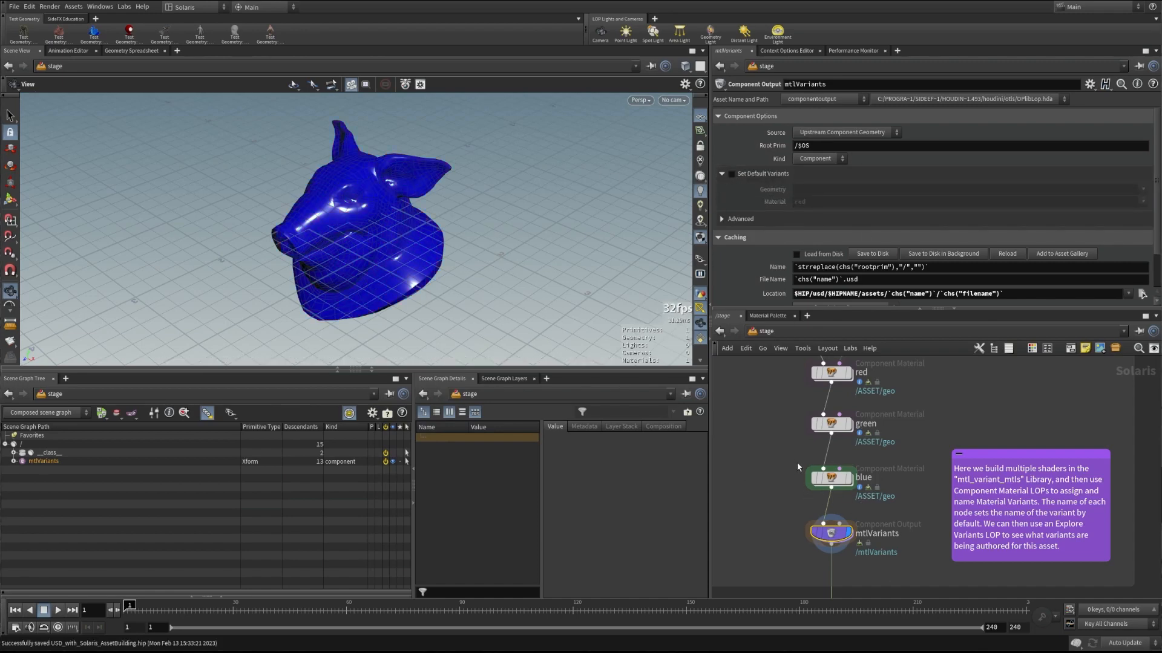
Re-enable Set Default Variants with the red material, review the caching options and save the component to disk.
click(729, 175)
scroll(757, 190, down, 2)
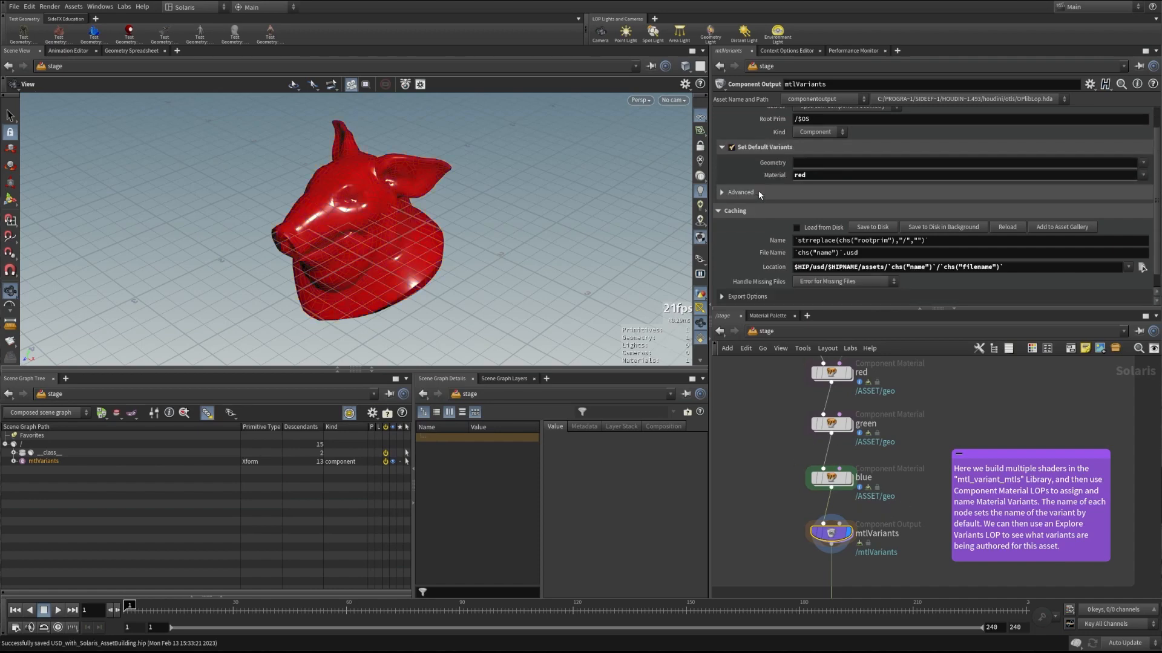
scroll(737, 255, down, 1)
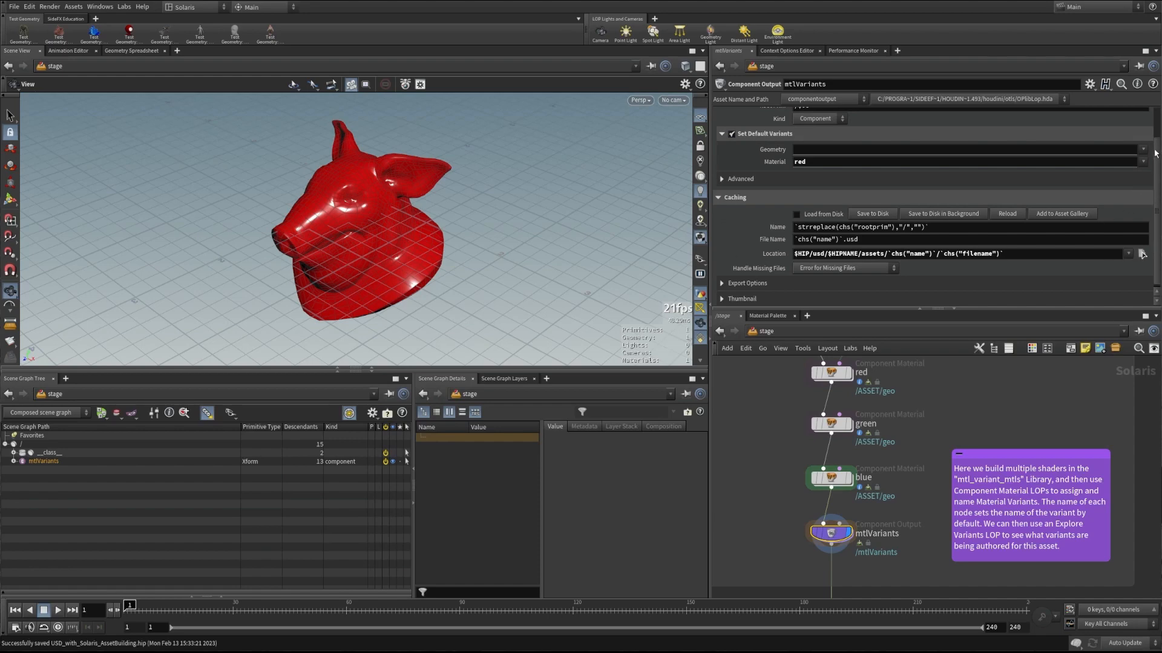
scroll(1152, 177, up, 2)
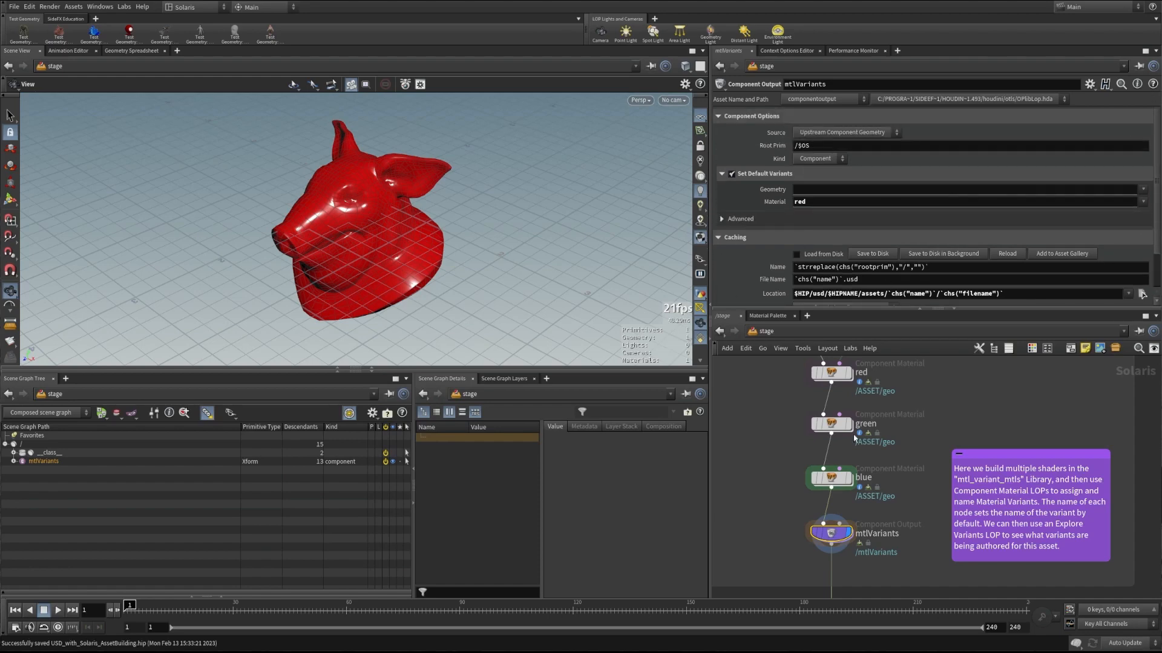
click(878, 257)
Display the explore_mtl_variants Explore Variants node and view the blue, green and red pig heads side by side.
middle_drag(782, 522, 802, 447)
scroll(793, 410, down, 2)
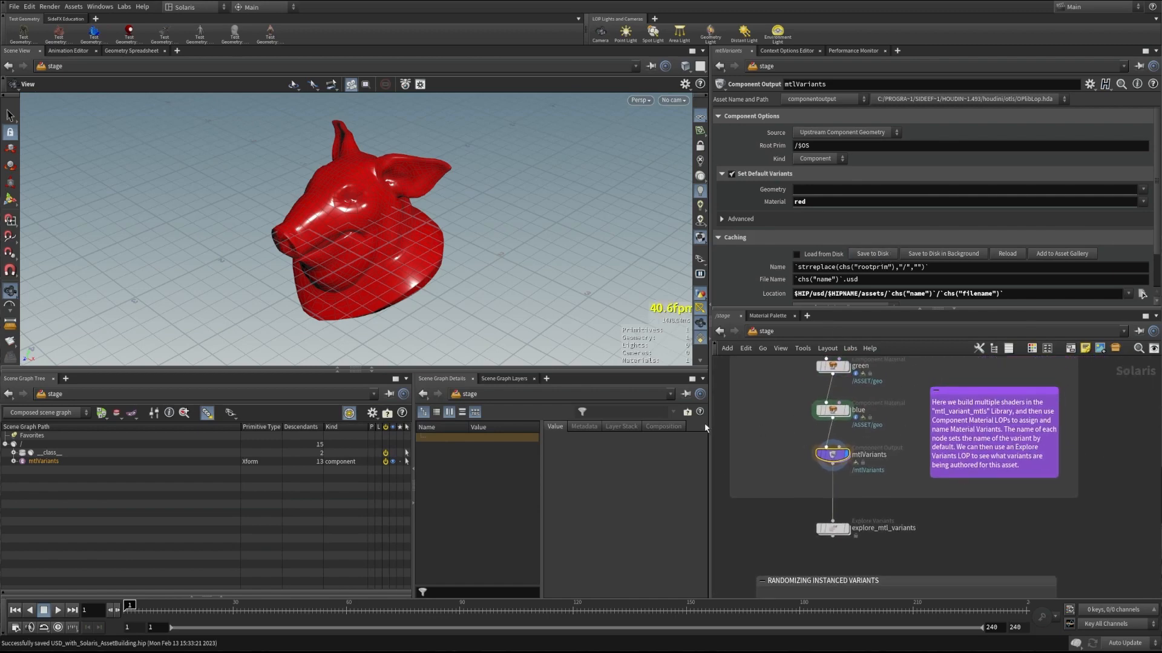
click(842, 515)
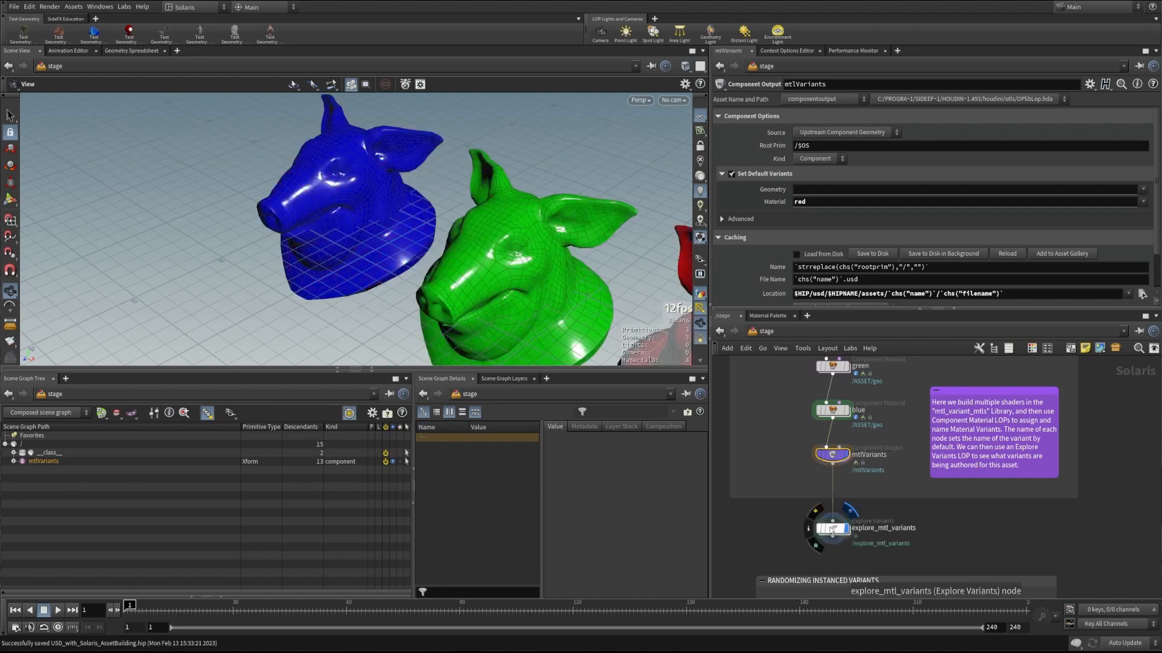
click(832, 530)
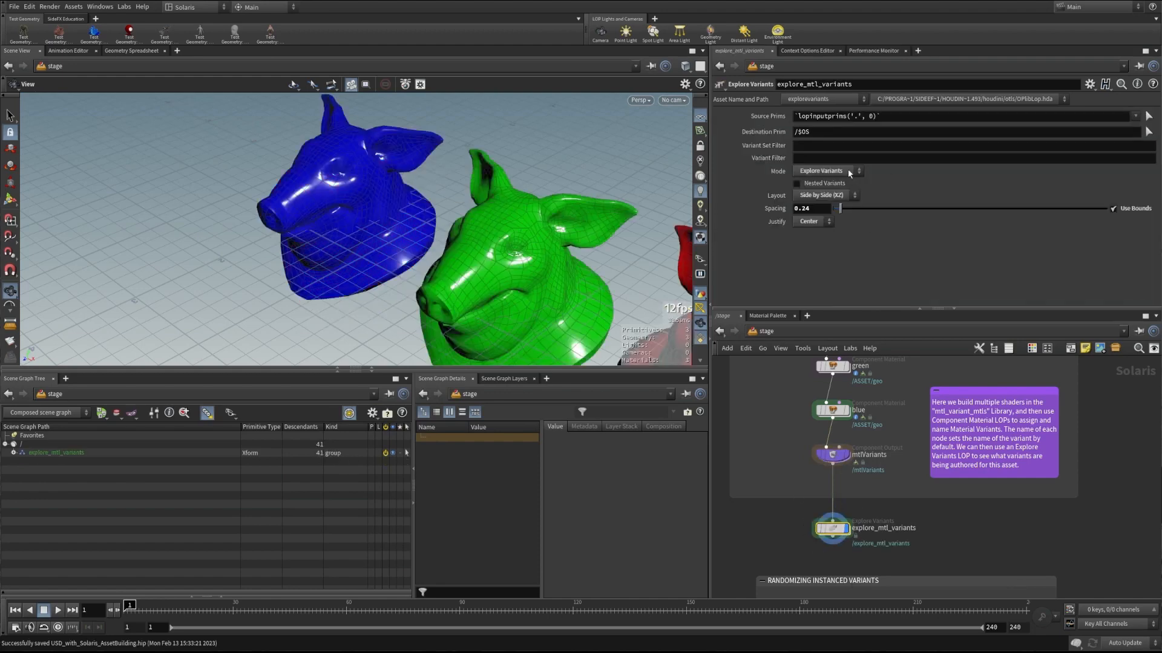
middle_drag(527, 257, 421, 194)
drag(421, 194, 501, 229)
right_drag(501, 228, 463, 227)
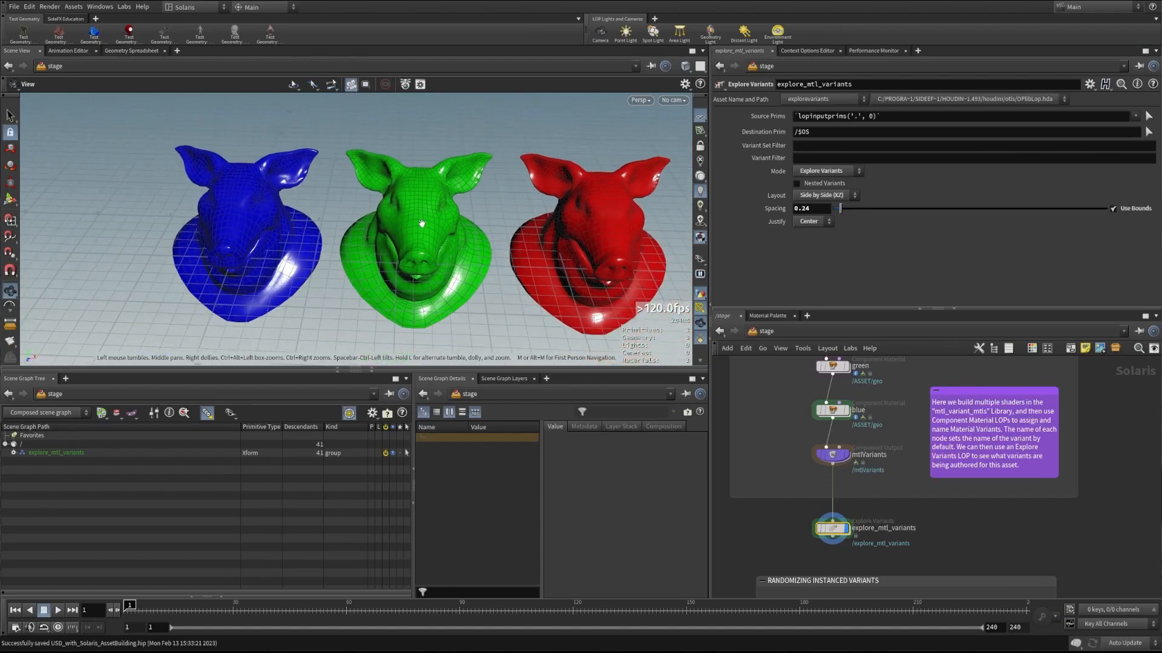
drag(463, 227, 515, 233)
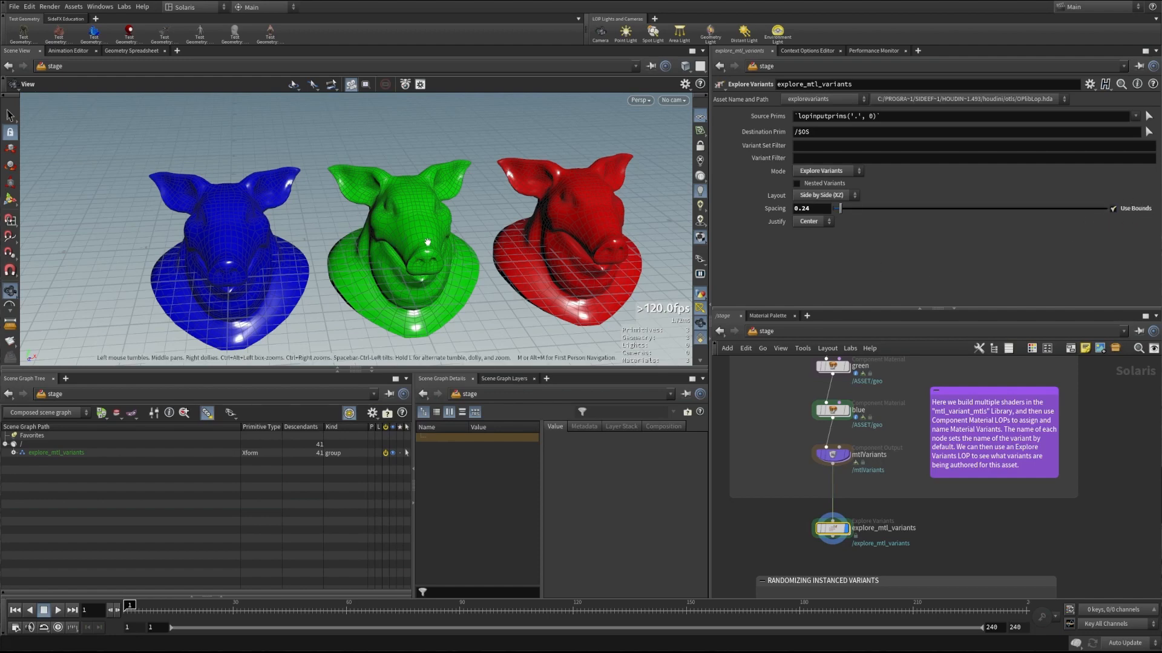
drag(431, 222, 321, 228)
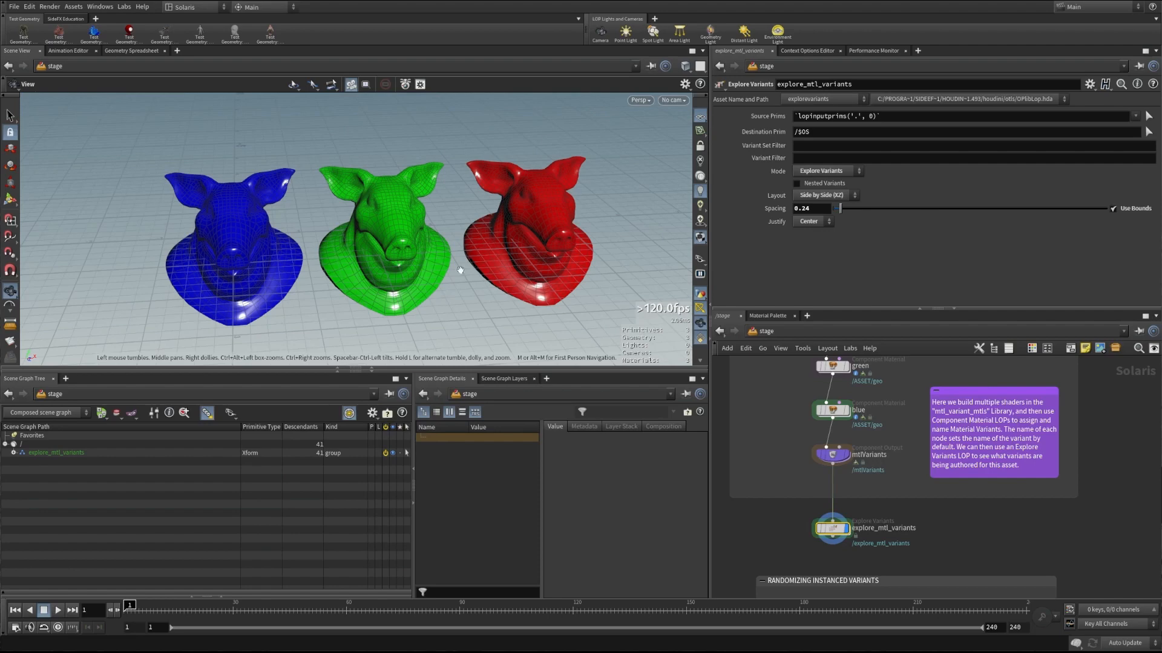
scroll(460, 269, down, 3)
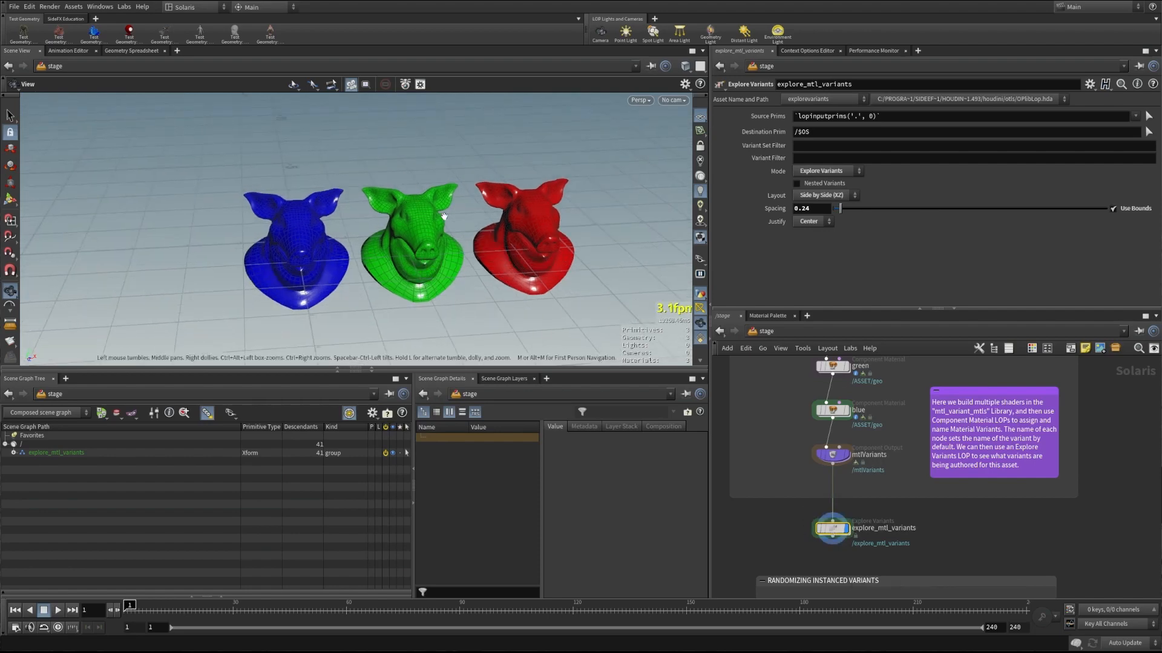
mouse_move(444, 216)
mouse_down()
mouse_move(463, 230)
mouse_move(430, 230)
mouse_up()
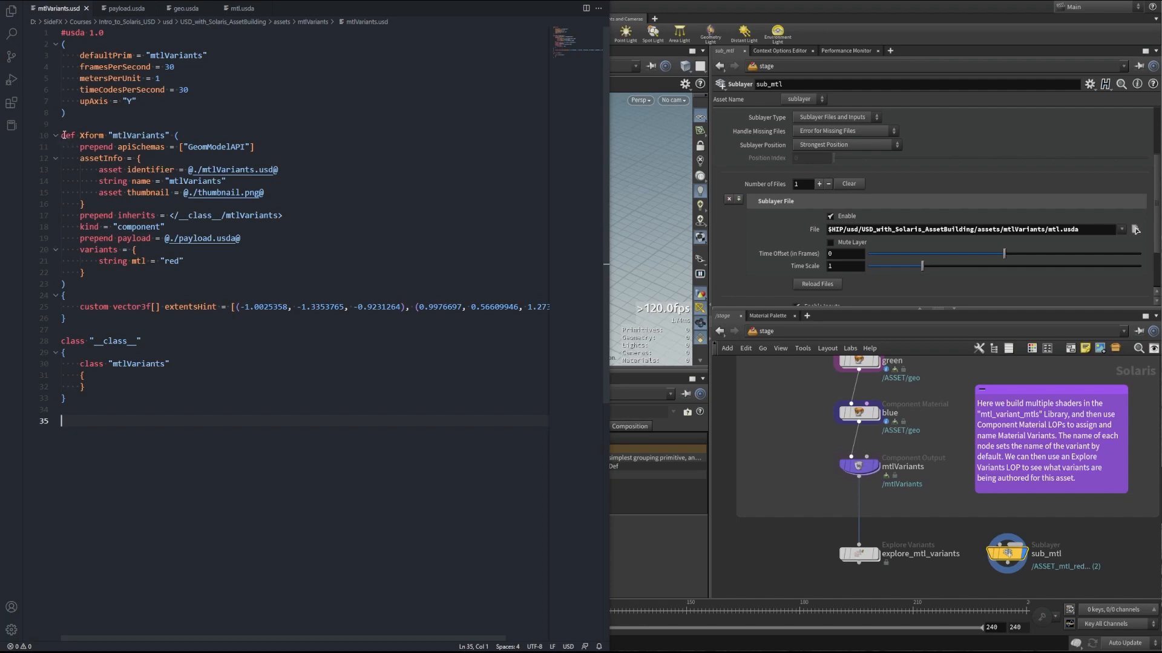
In the code editor, examine the mtlVariants.usd root prim: its kind, assetInfo, class inherit, payload and default mtl variant.
drag(61, 135, 182, 138)
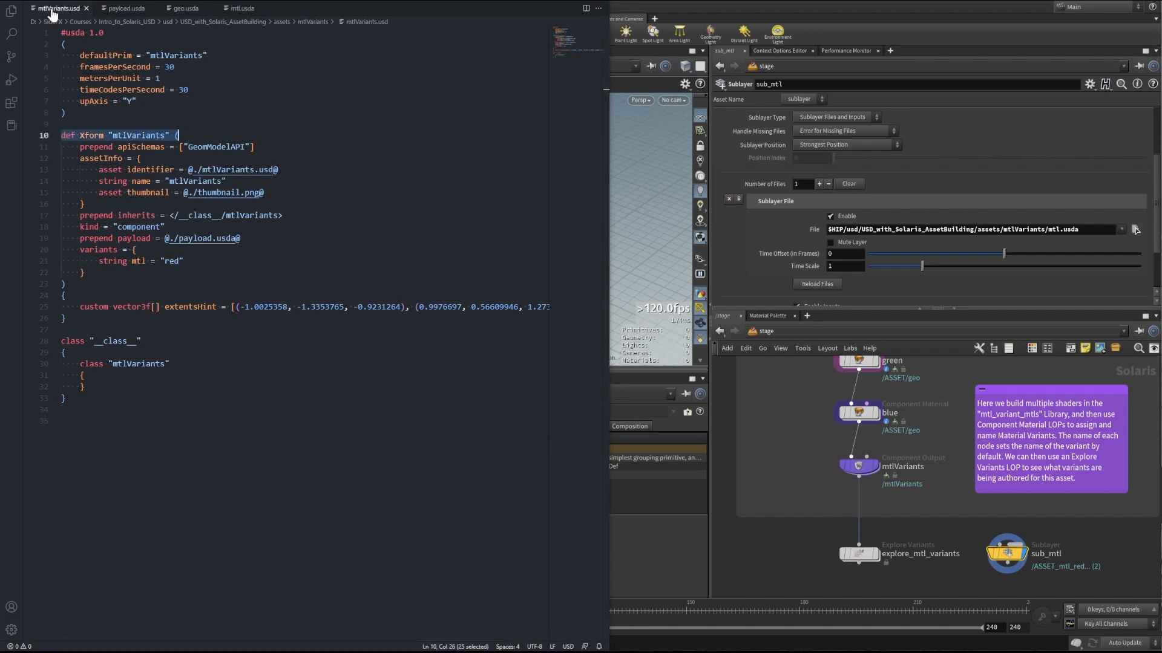
click(72, 135)
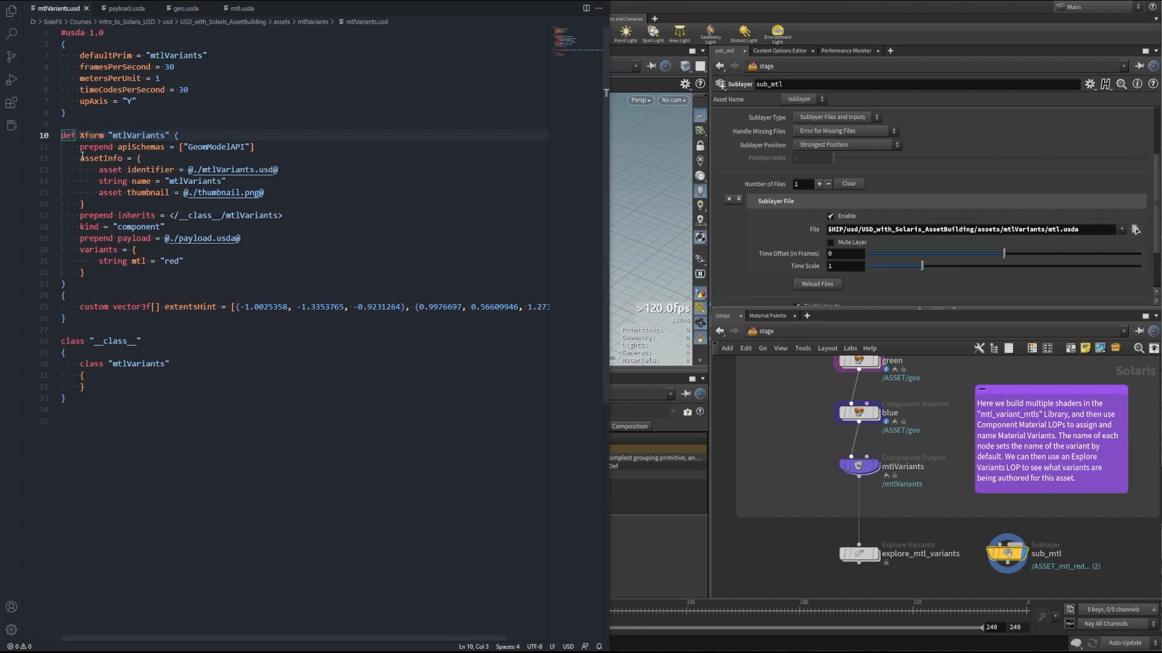
drag(81, 227, 174, 226)
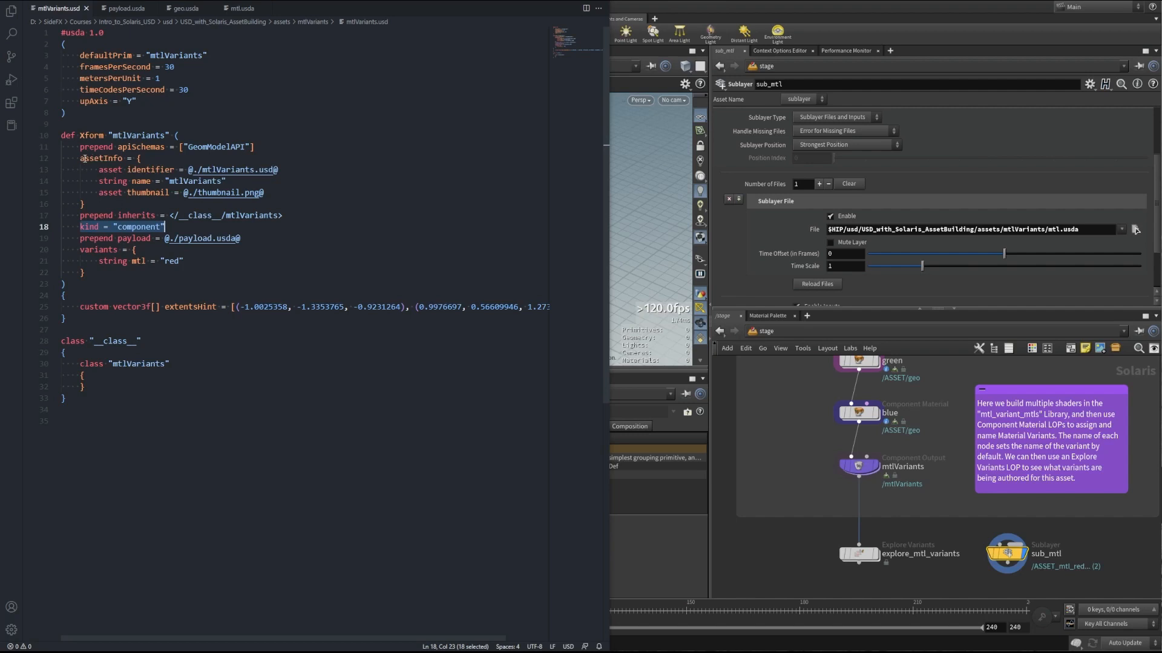
drag(84, 158, 276, 198)
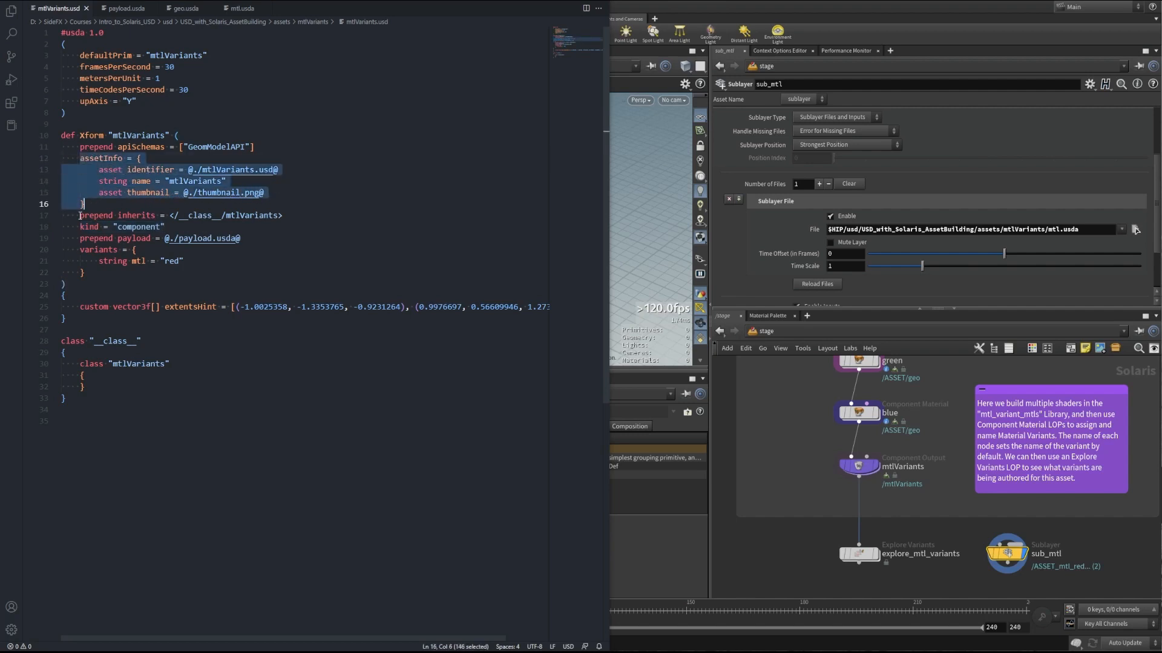
drag(80, 216, 283, 216)
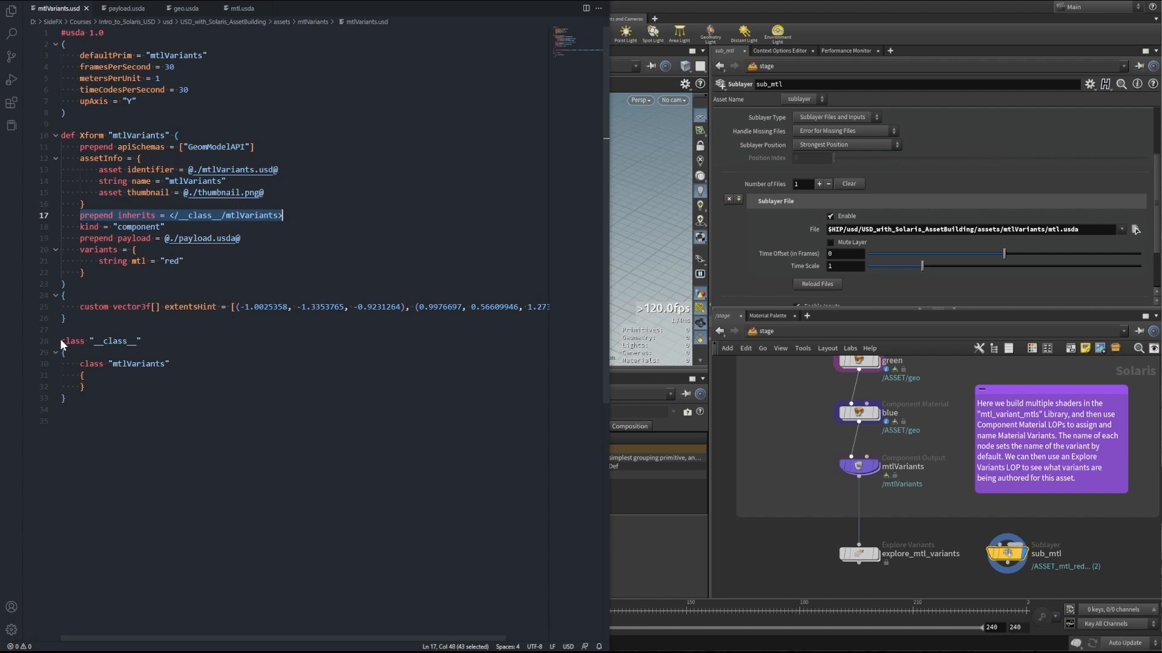
drag(62, 341, 94, 408)
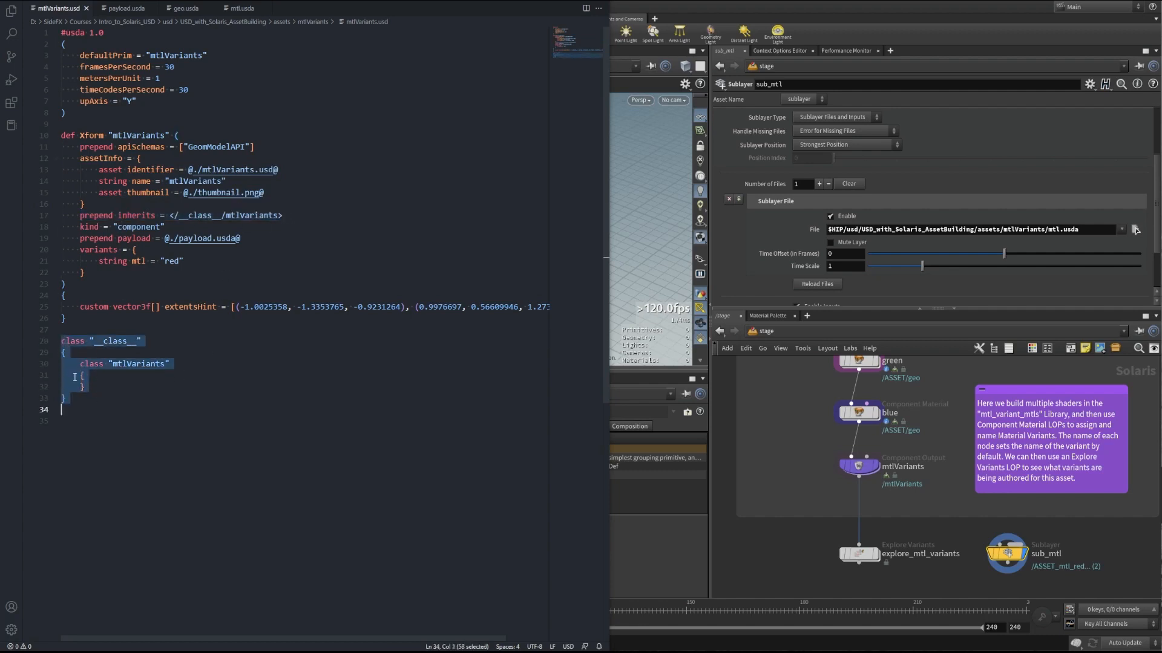
drag(78, 238, 272, 242)
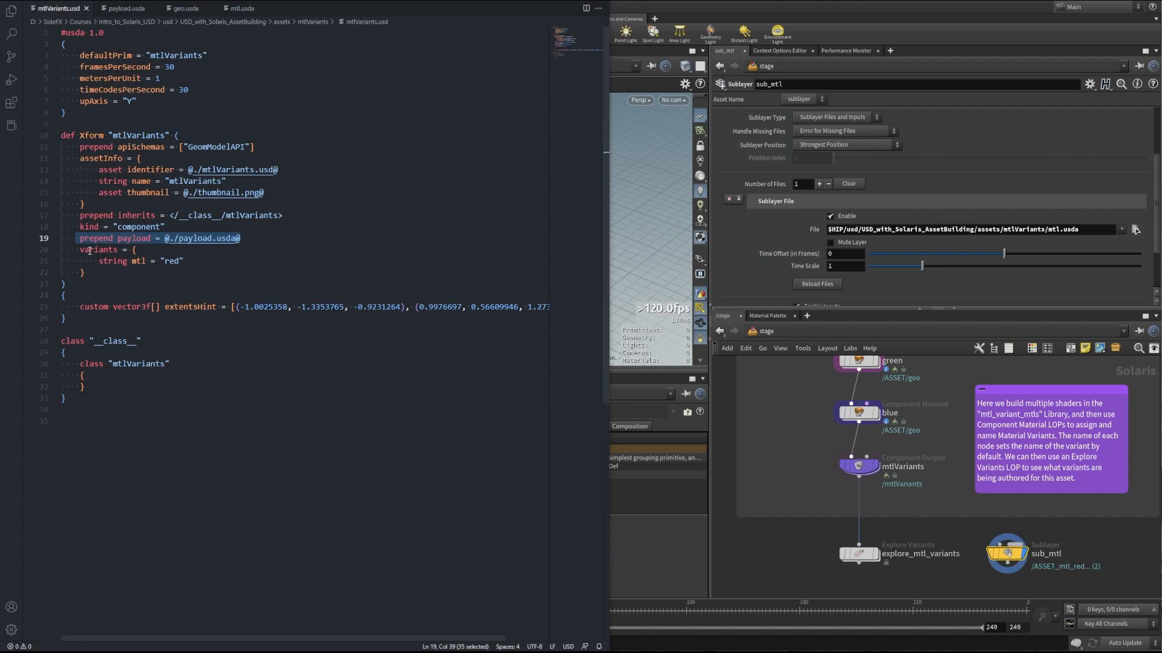
drag(76, 250, 134, 272)
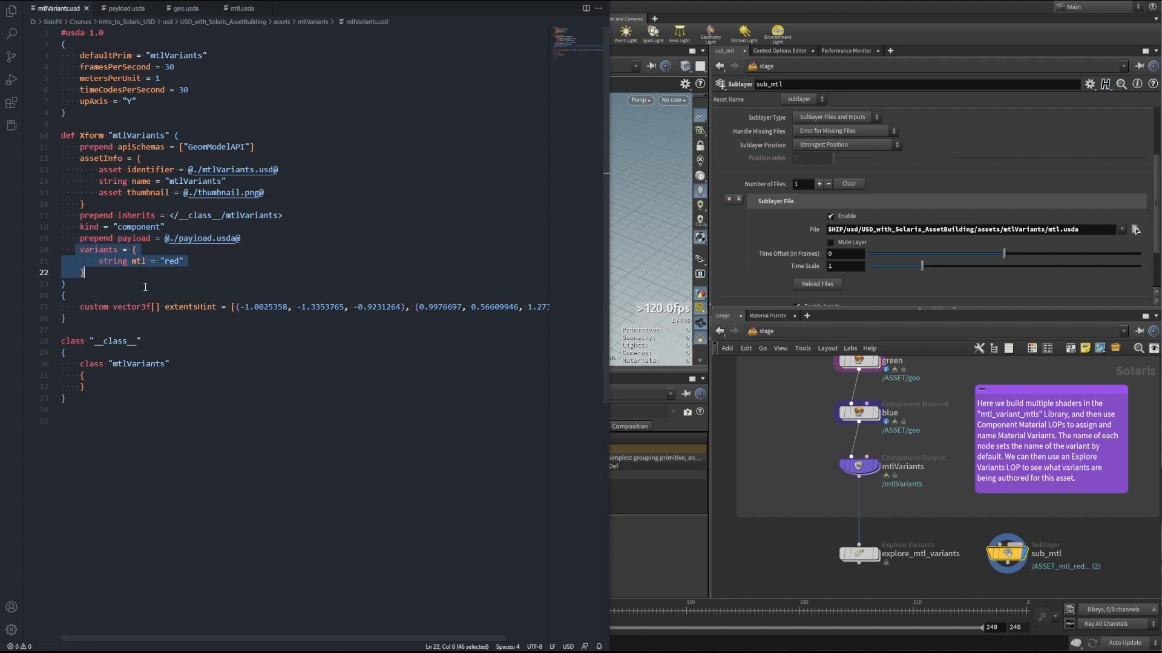
In payload.usda, examine the mtlVariants prim's kind and its prepended references to mtl.usda and geo.usda.
click(126, 8)
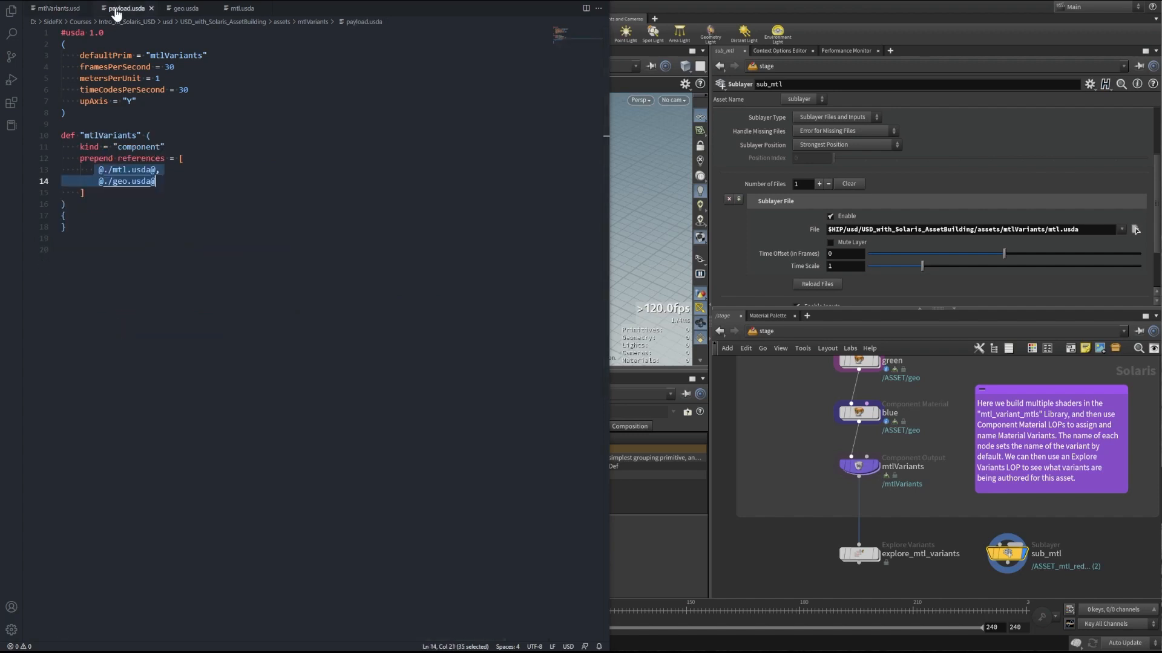
click(121, 257)
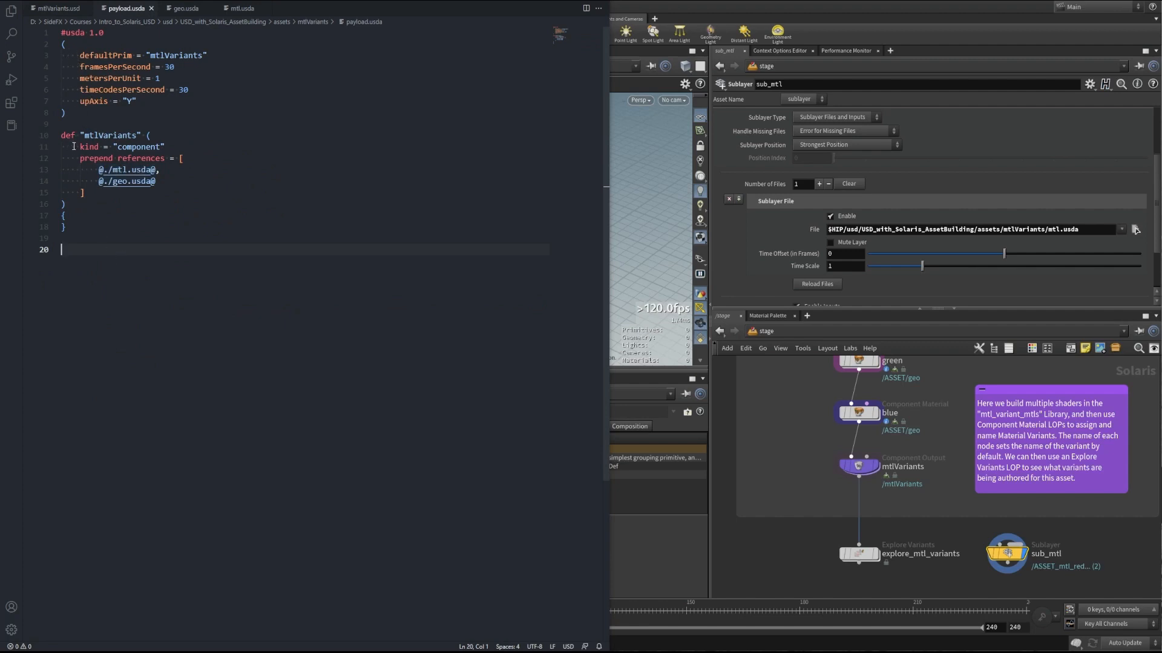
drag(79, 158, 188, 202)
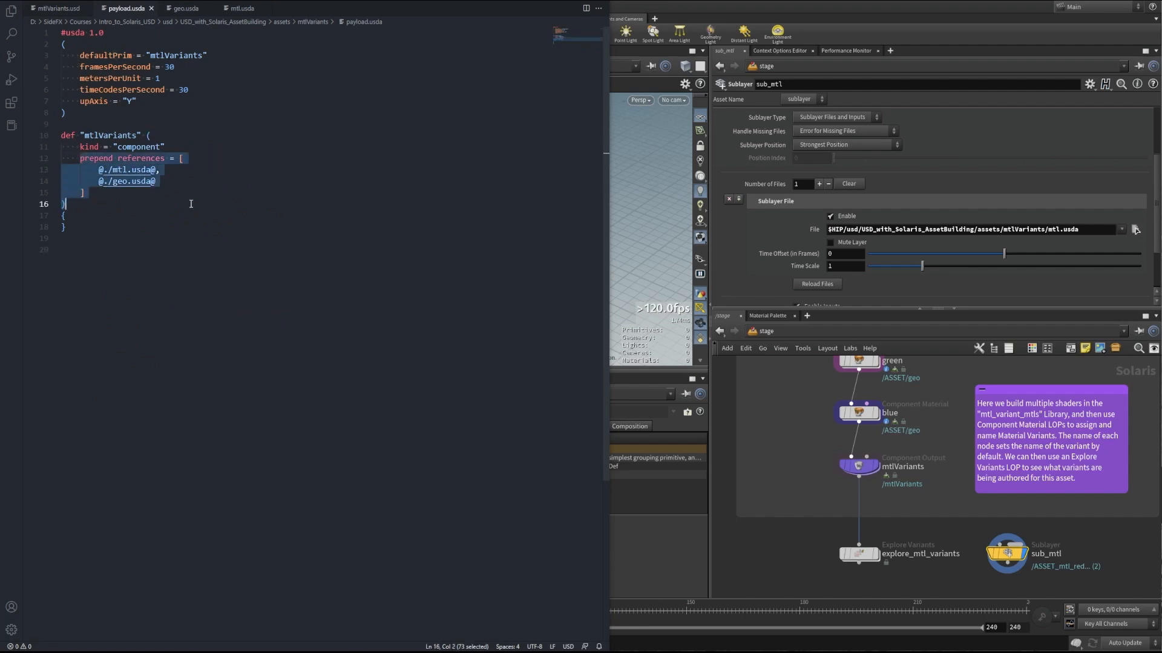
click(190, 215)
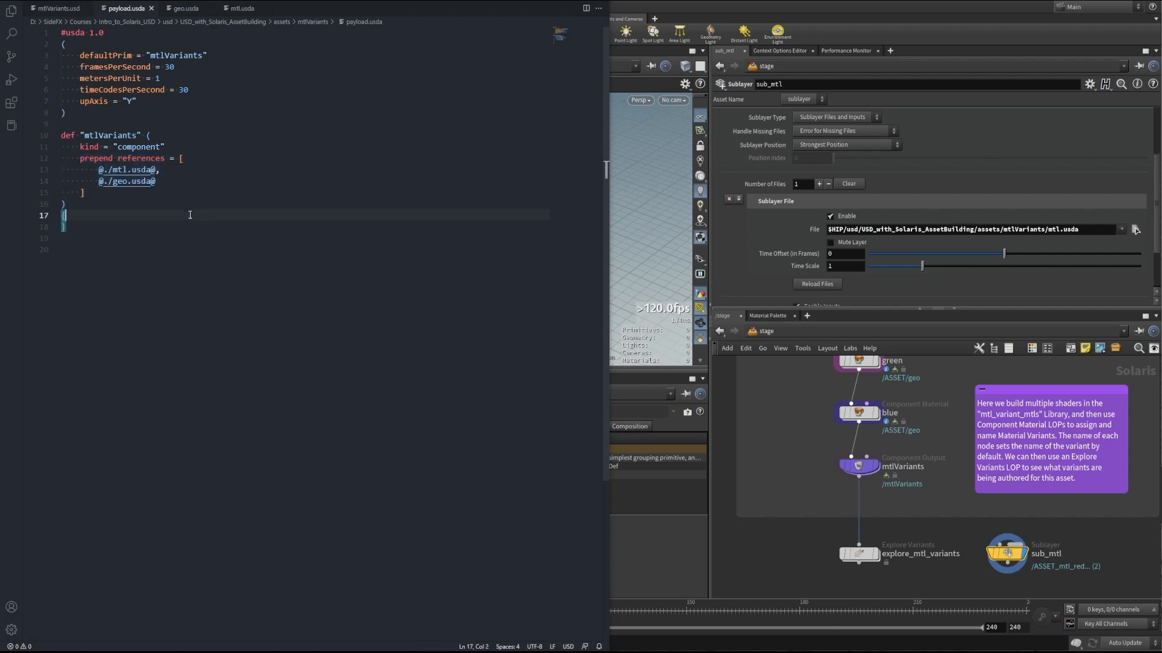
In geo.usda, examine the mtlVariants Xform, its kind, the geo scope's extentsHint and purpose, and the shape mesh attributes.
click(193, 9)
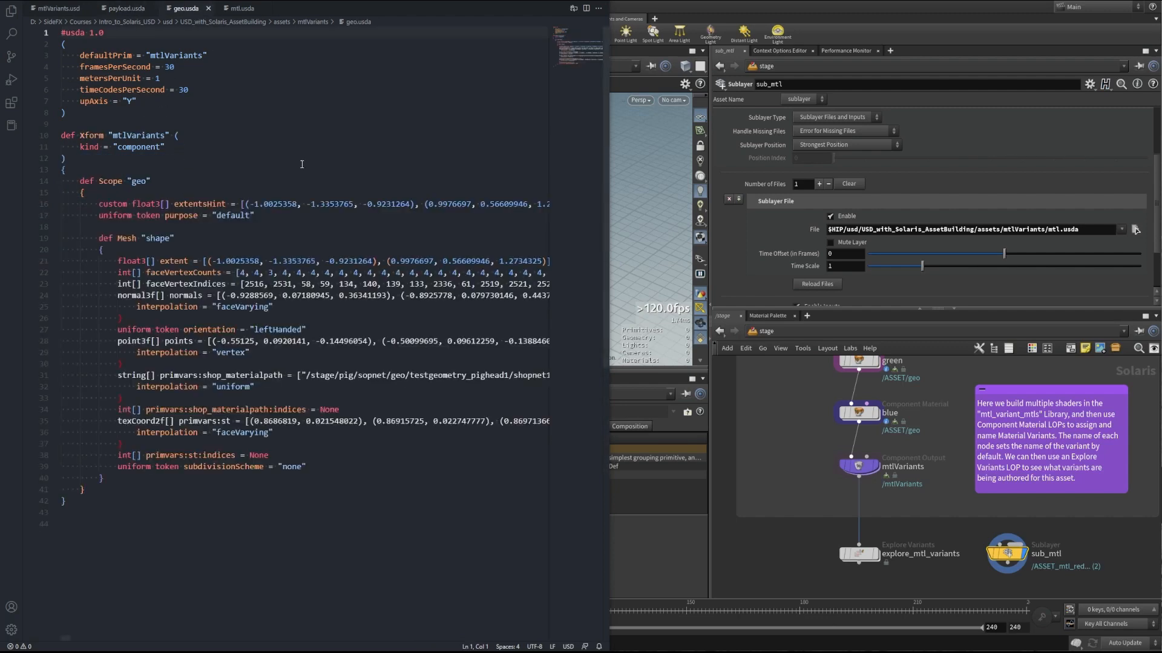
drag(179, 134, 61, 137)
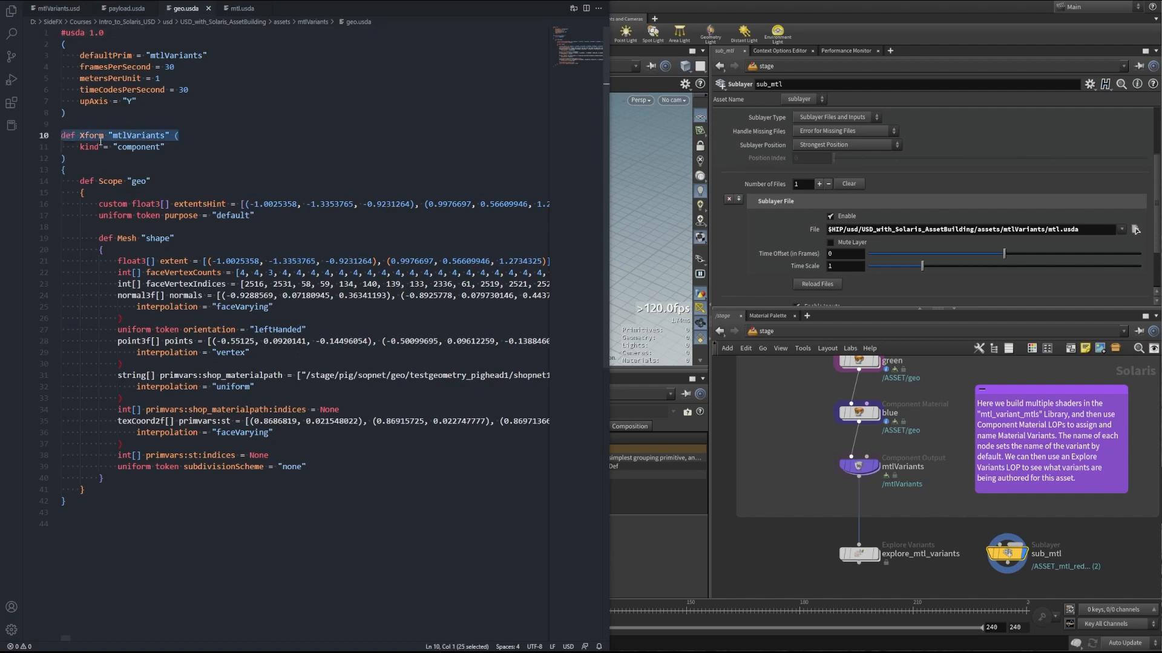
drag(79, 147, 161, 147)
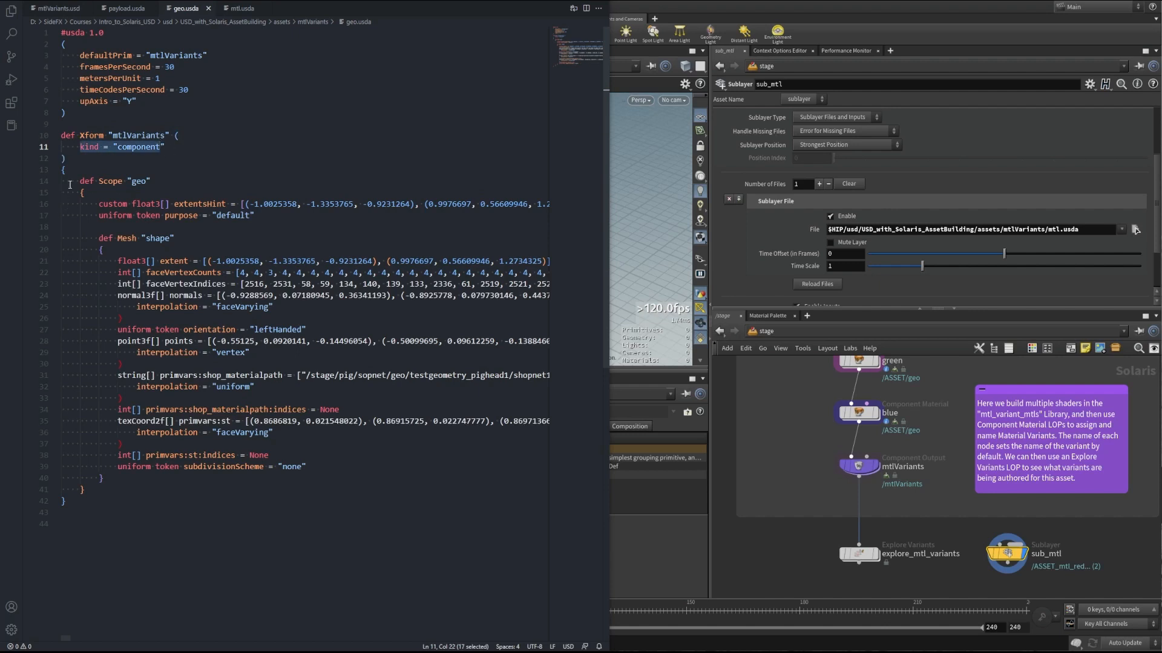
drag(75, 181, 257, 216)
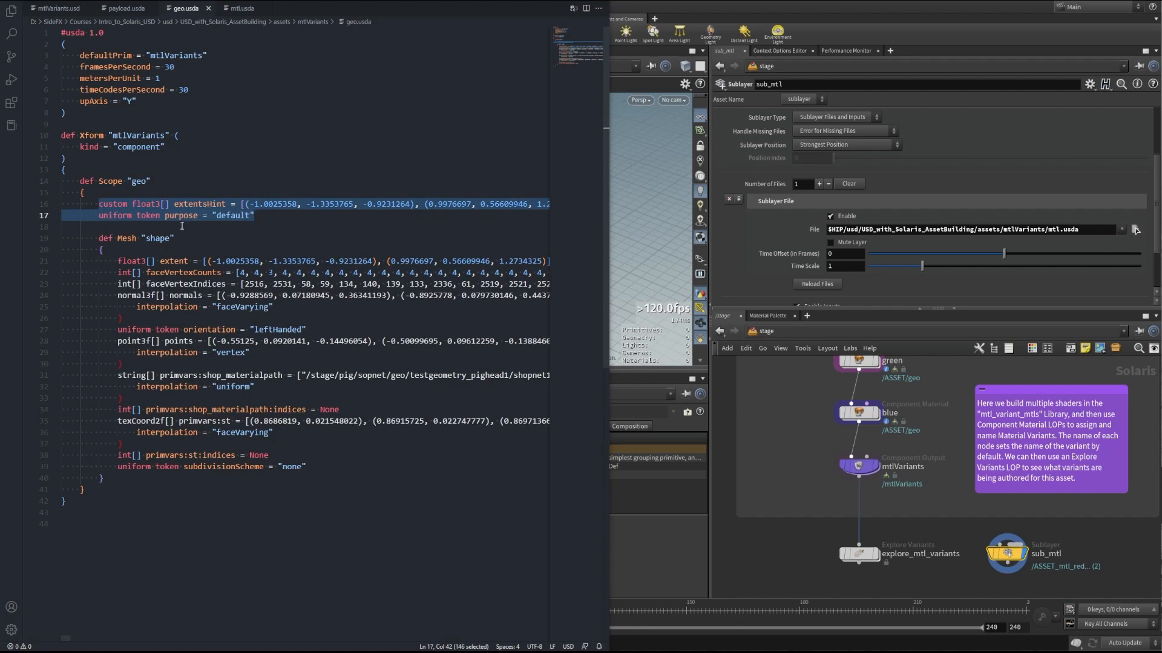
drag(98, 239, 177, 235)
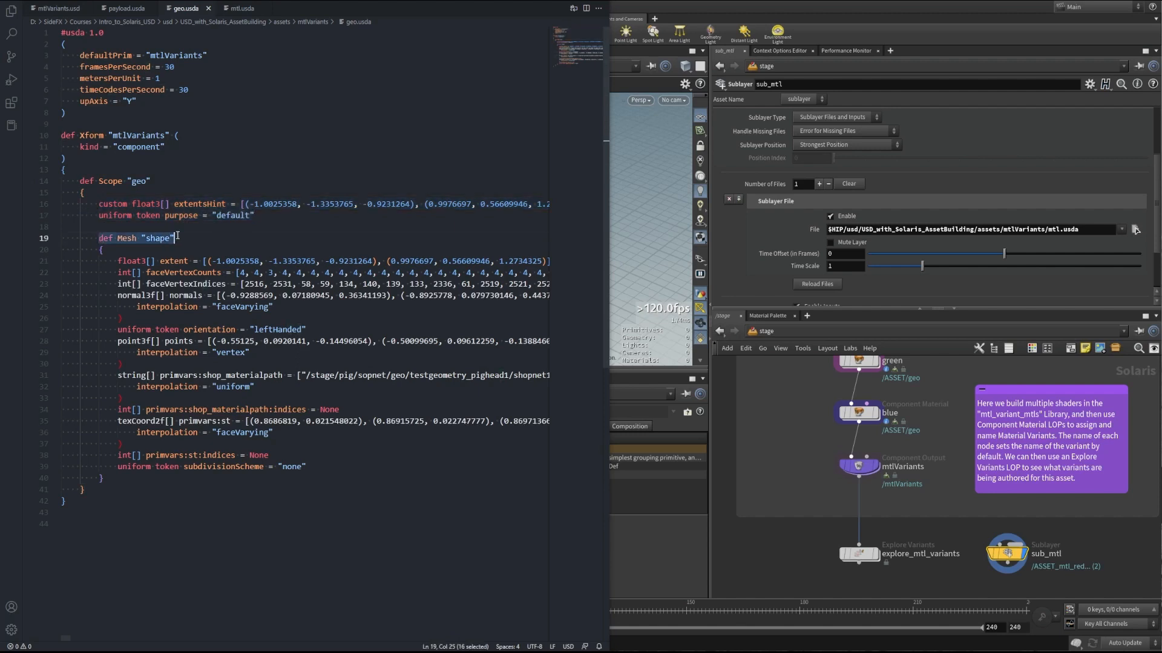
drag(118, 261, 312, 464)
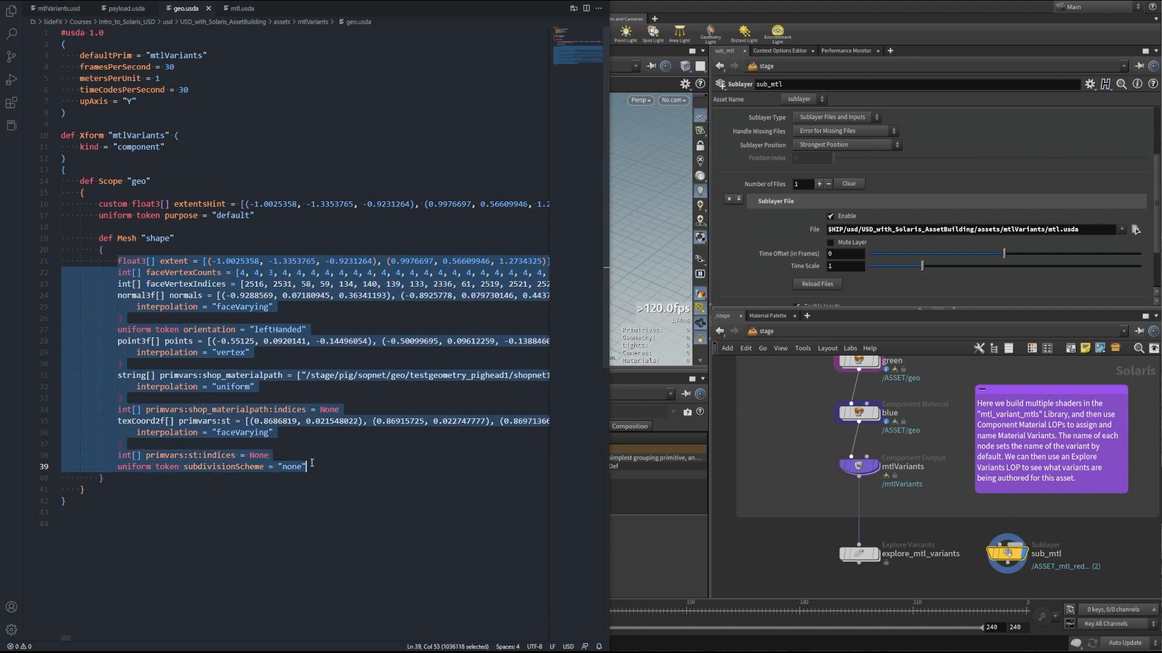
click(357, 481)
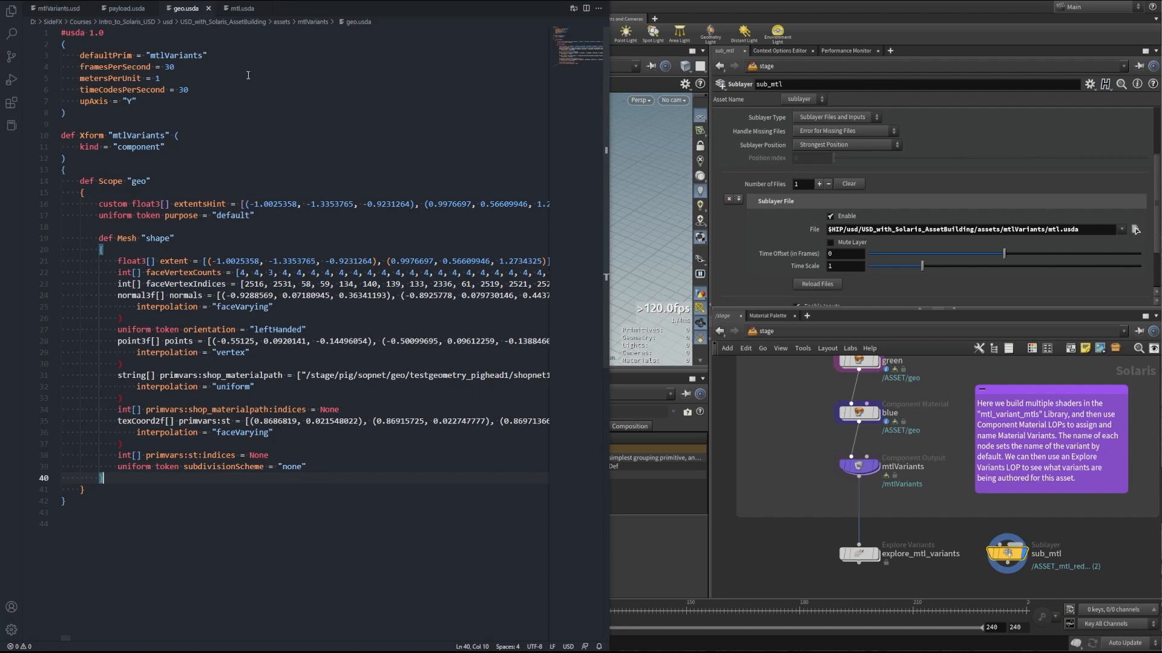
In mtl.usda, examine the mtl scope under ASSET_mtl_red and the red material with its mtlxstandard_surface1 shader.
click(237, 9)
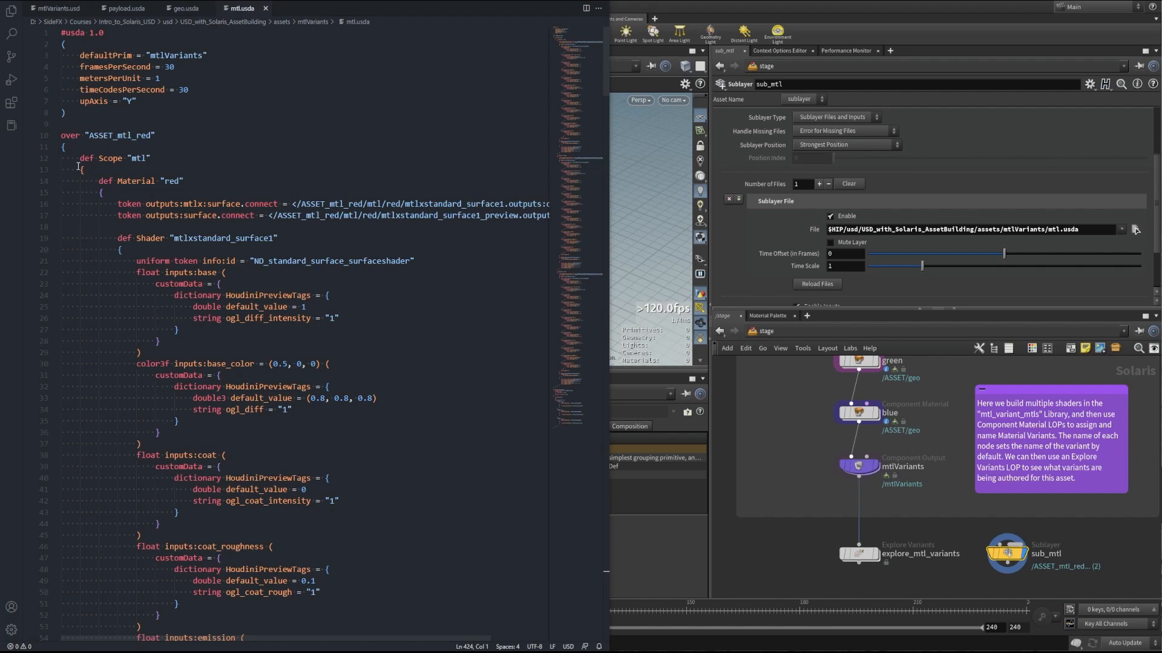
drag(79, 158, 158, 158)
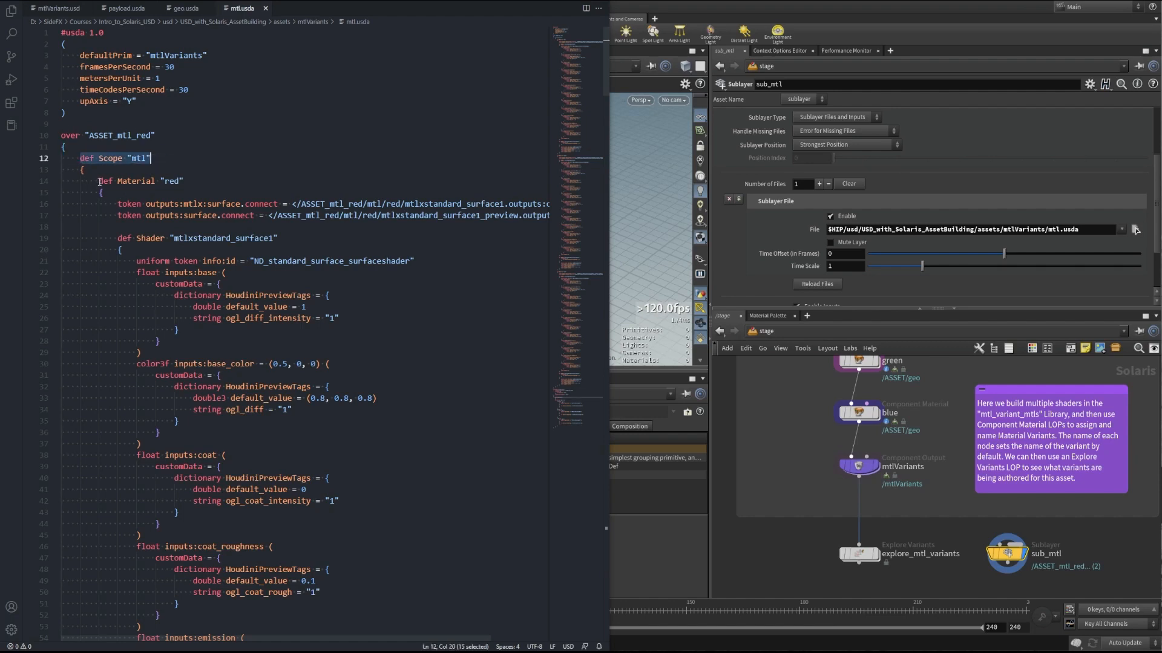
drag(99, 181, 184, 181)
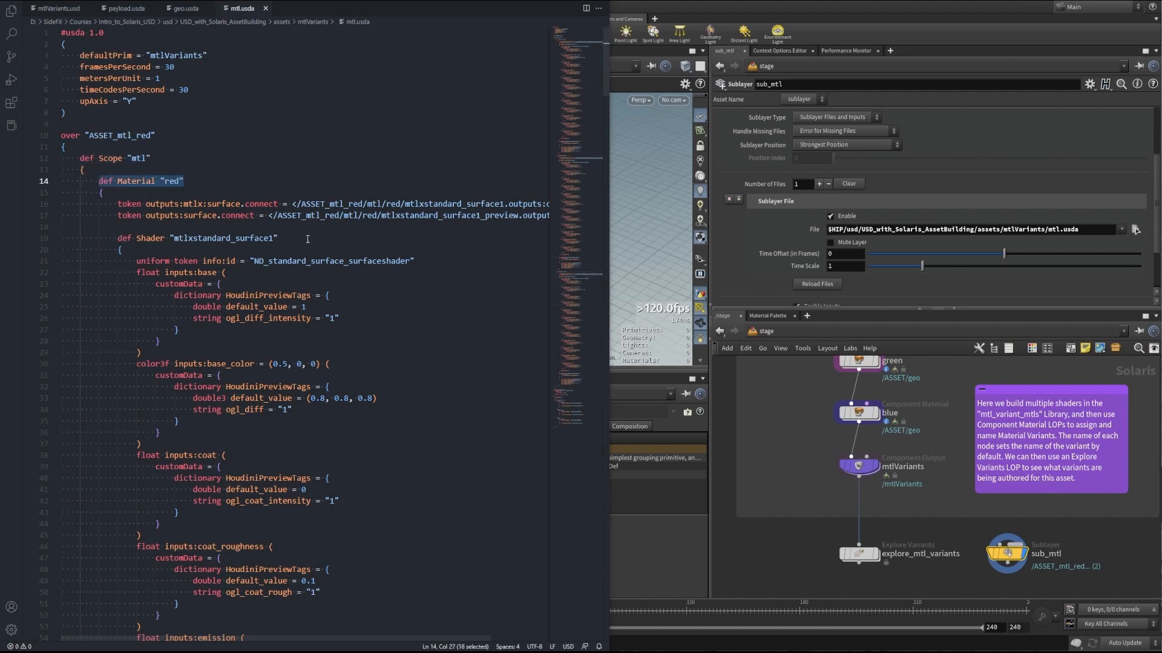
drag(118, 238, 277, 238)
Examine the green and blue material definitions in mtl.usda, including their mtlxstandard_surface1 shaders and the blue material's preview shader.
drag(576, 61, 577, 165)
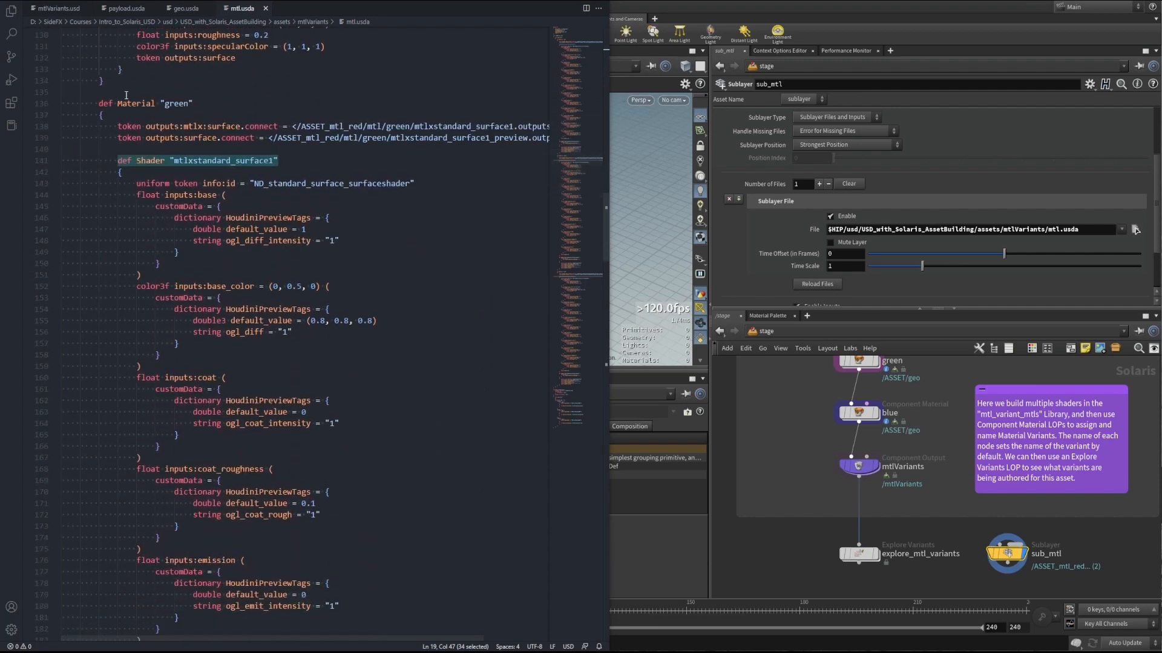
drag(98, 104, 193, 104)
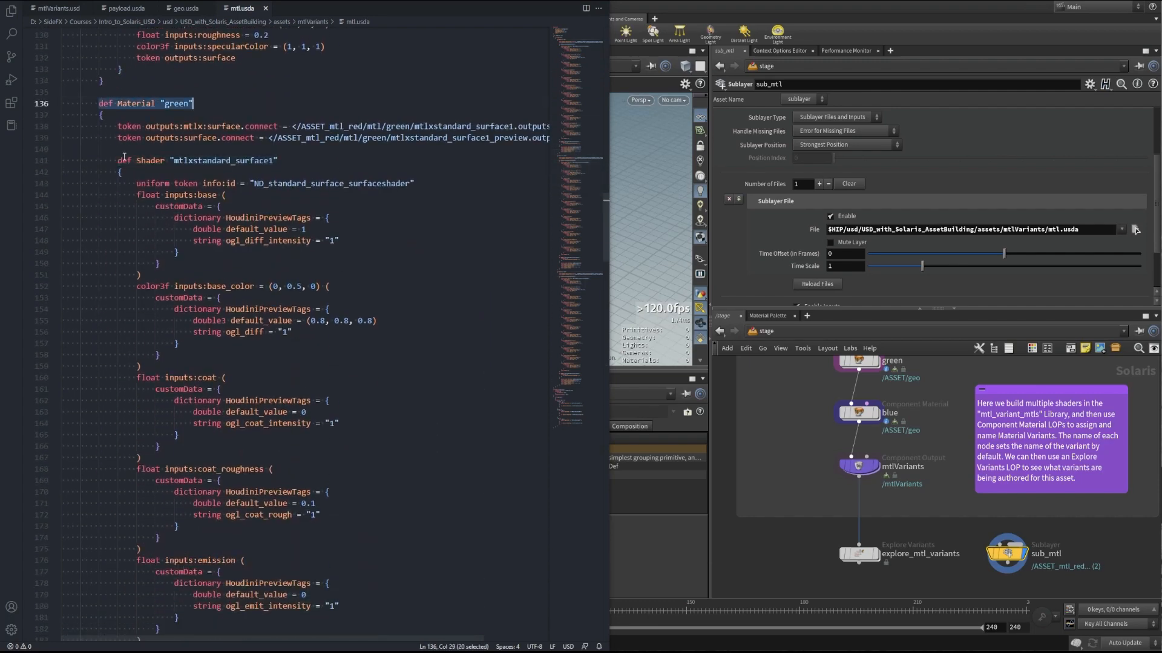
drag(118, 160, 278, 161)
drag(575, 181, 582, 271)
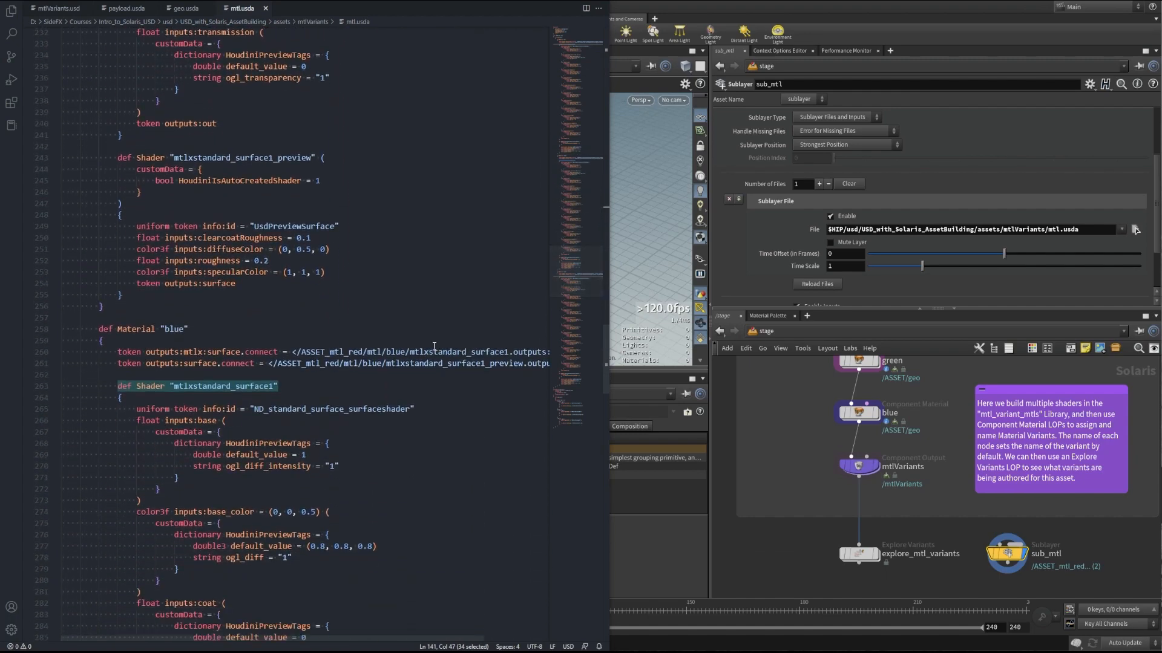
drag(98, 329, 188, 329)
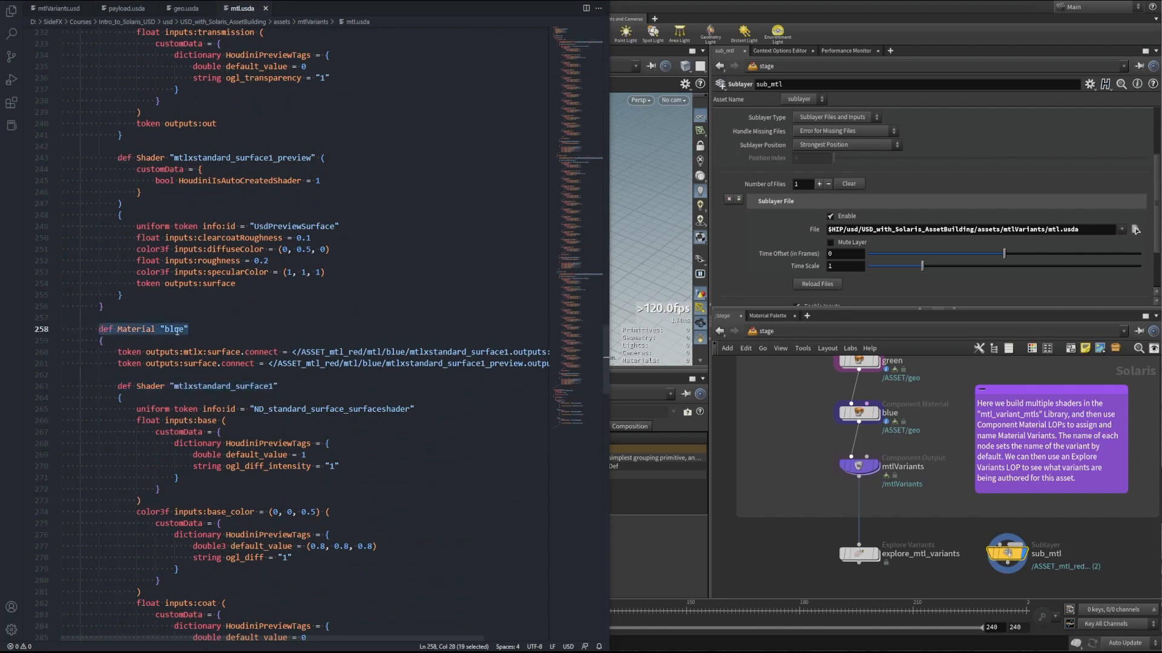
drag(118, 386, 277, 386)
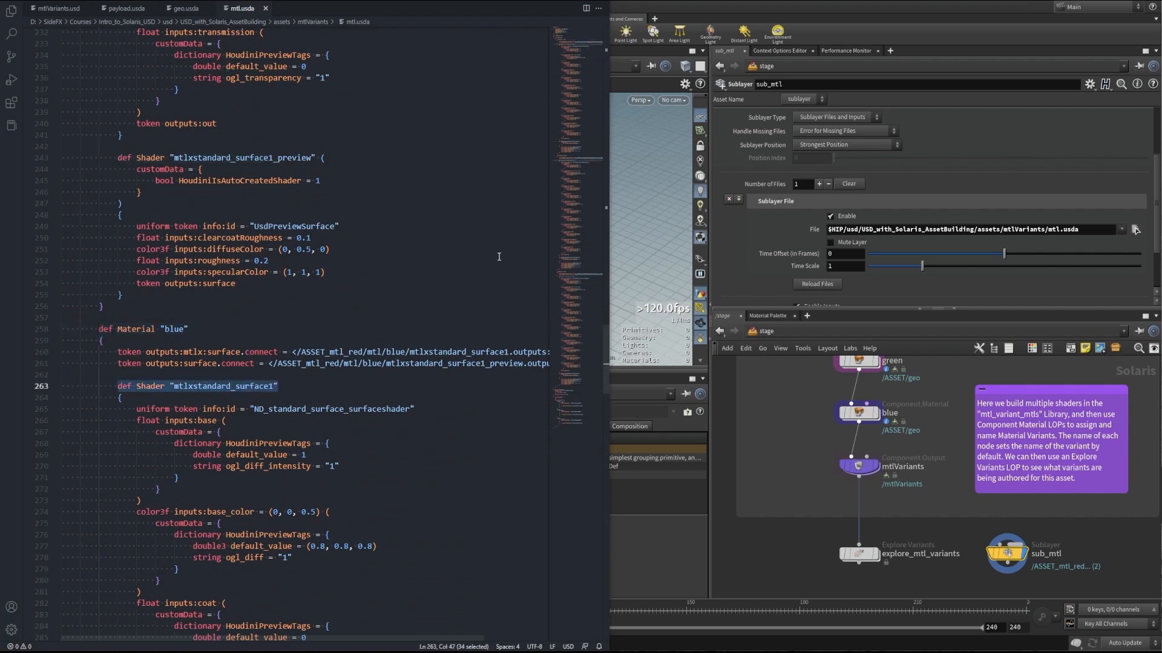
drag(590, 262, 578, 366)
drag(325, 362, 122, 361)
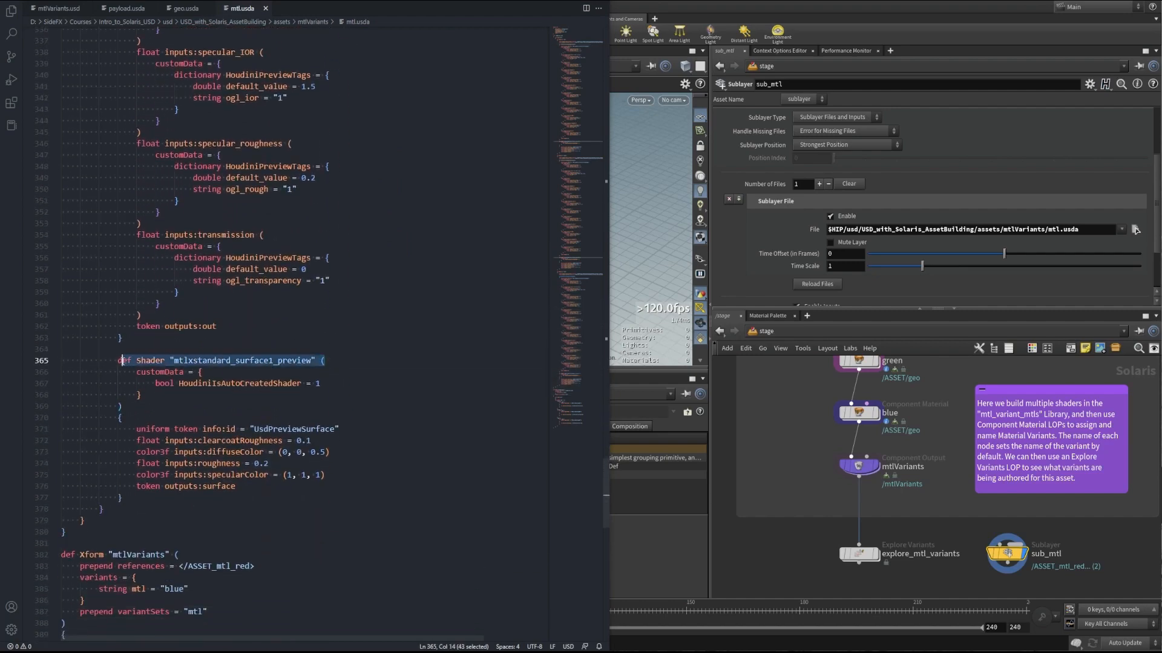
Examine the mtlVariants Xform's reference to ASSET_mtl_red and trace it back to the over at the start of mtl.usda.
drag(577, 378, 580, 415)
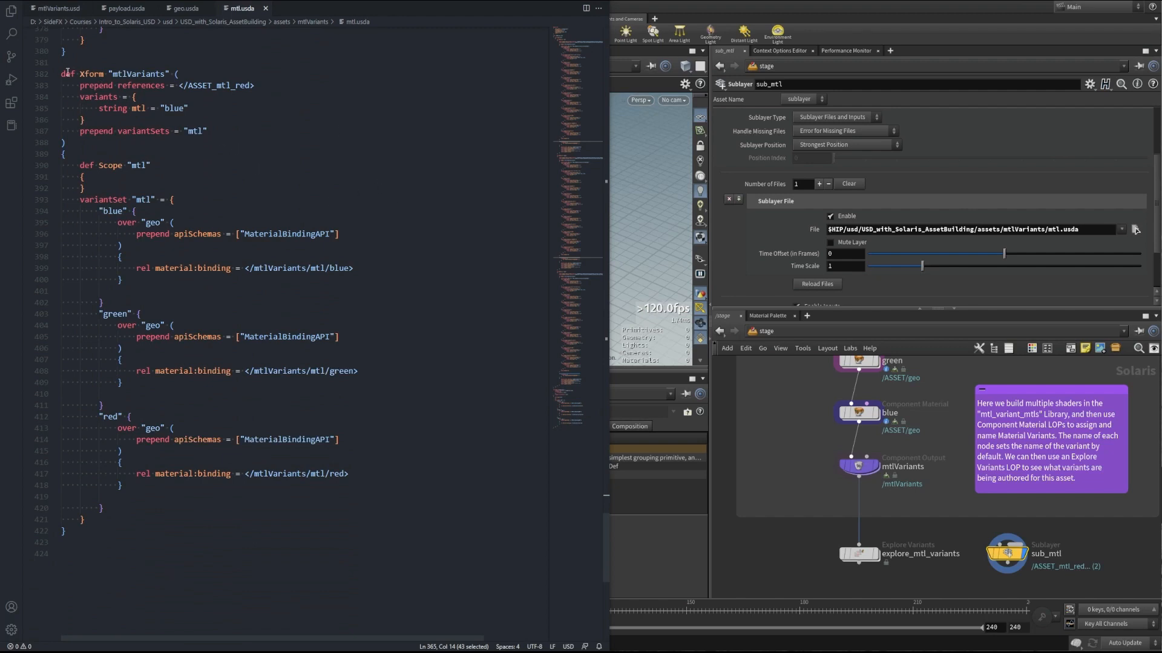
drag(62, 73, 207, 72)
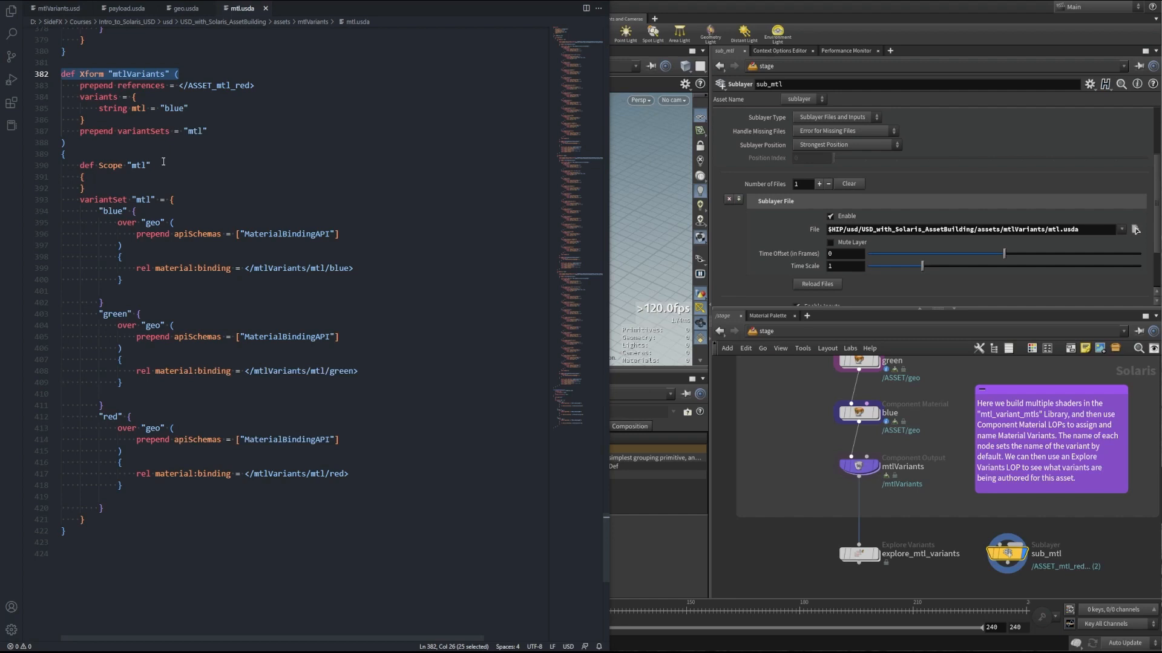
drag(81, 85, 258, 88)
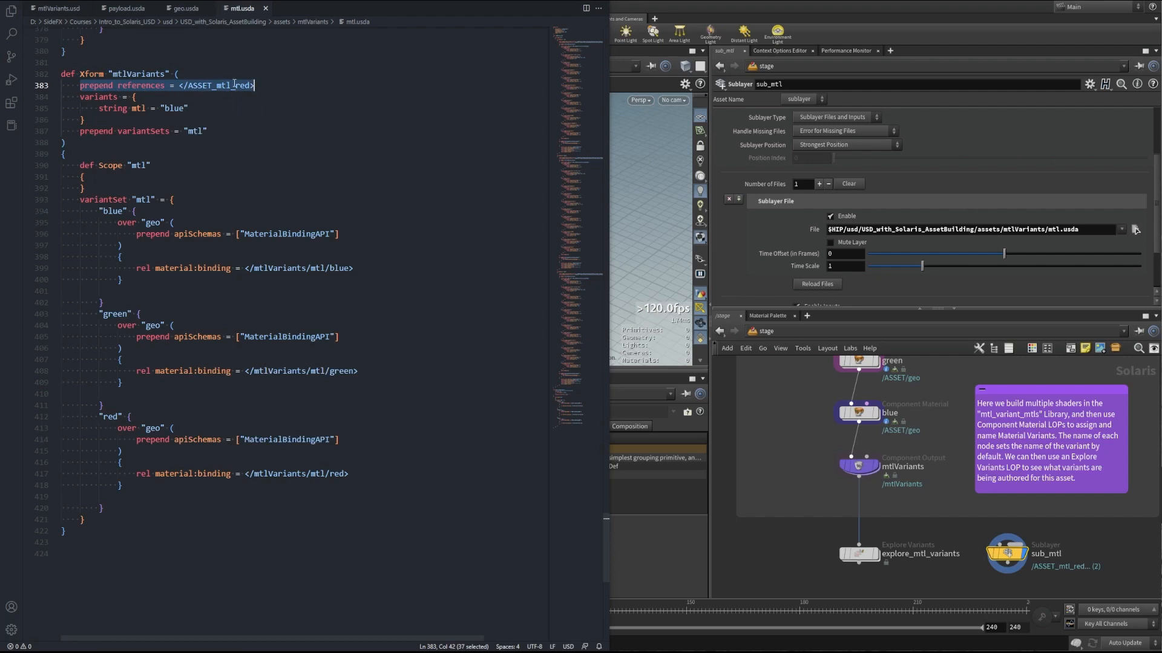
click(564, 47)
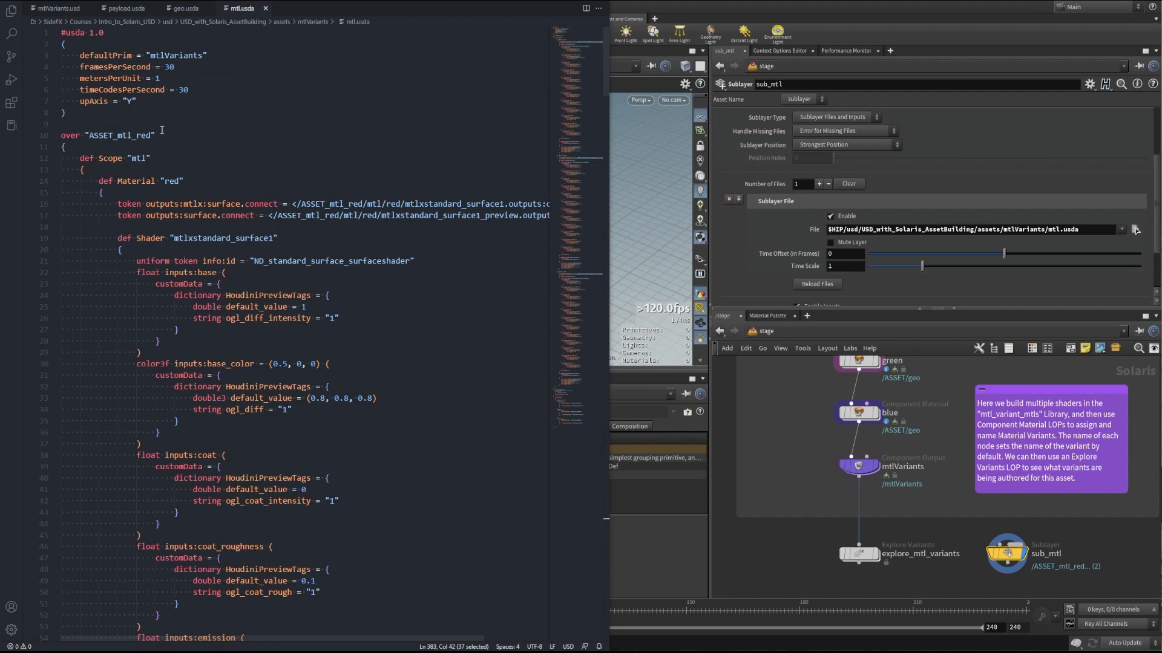
Examine the mtlVariants Xform's selected mtl variant, its prepended variantSets entry, the mtl scope and the mtl variantSet declaration.
drag(579, 59, 525, 408)
click(211, 228)
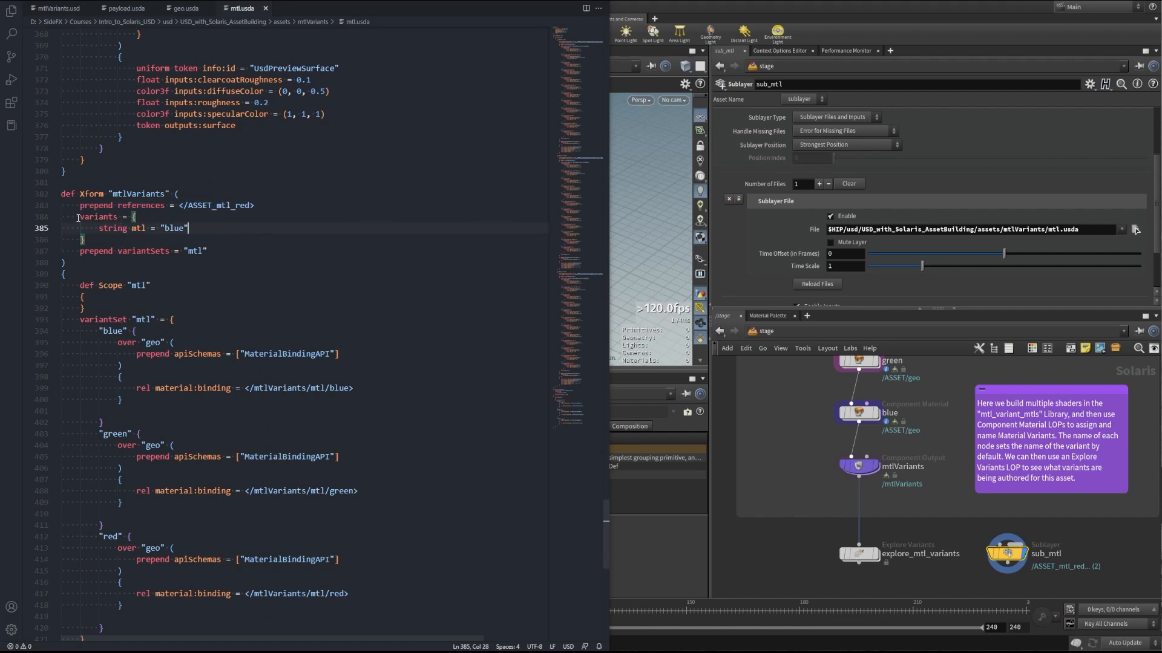
drag(78, 218, 85, 239)
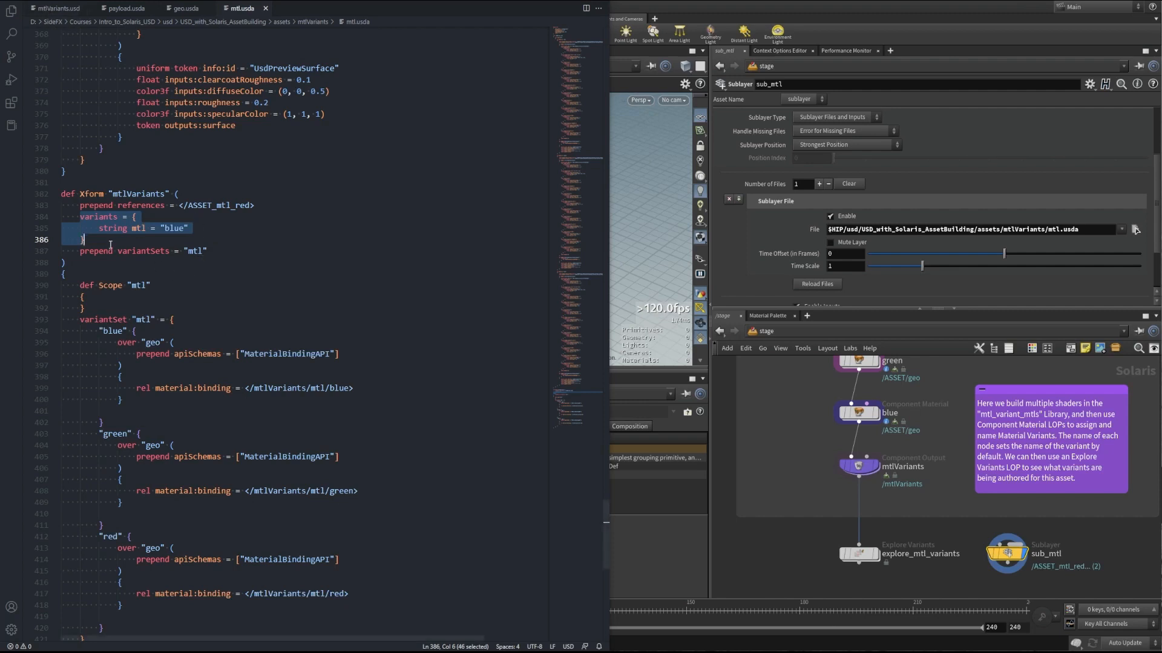
drag(79, 251, 207, 251)
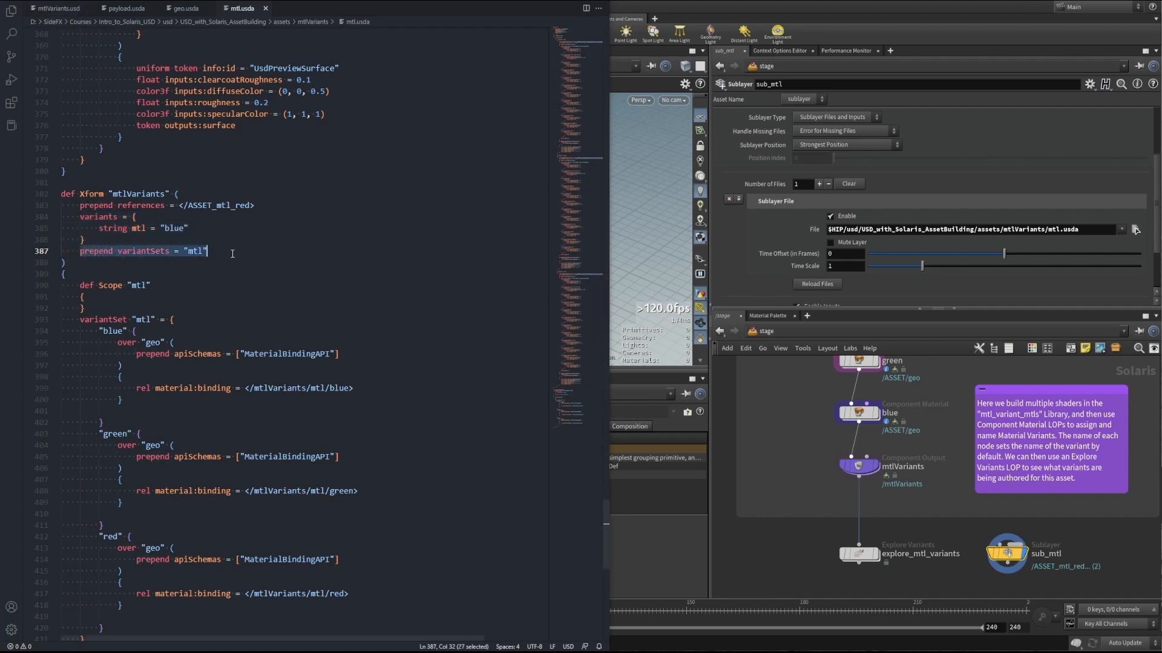
drag(80, 285, 152, 285)
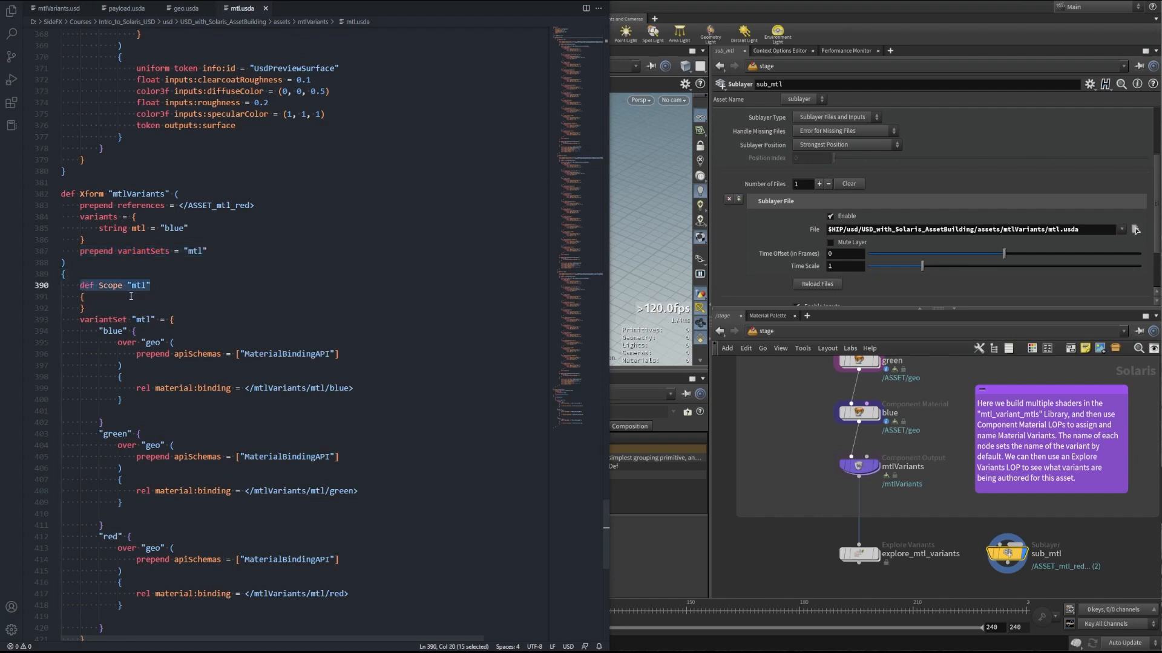
drag(80, 319, 174, 319)
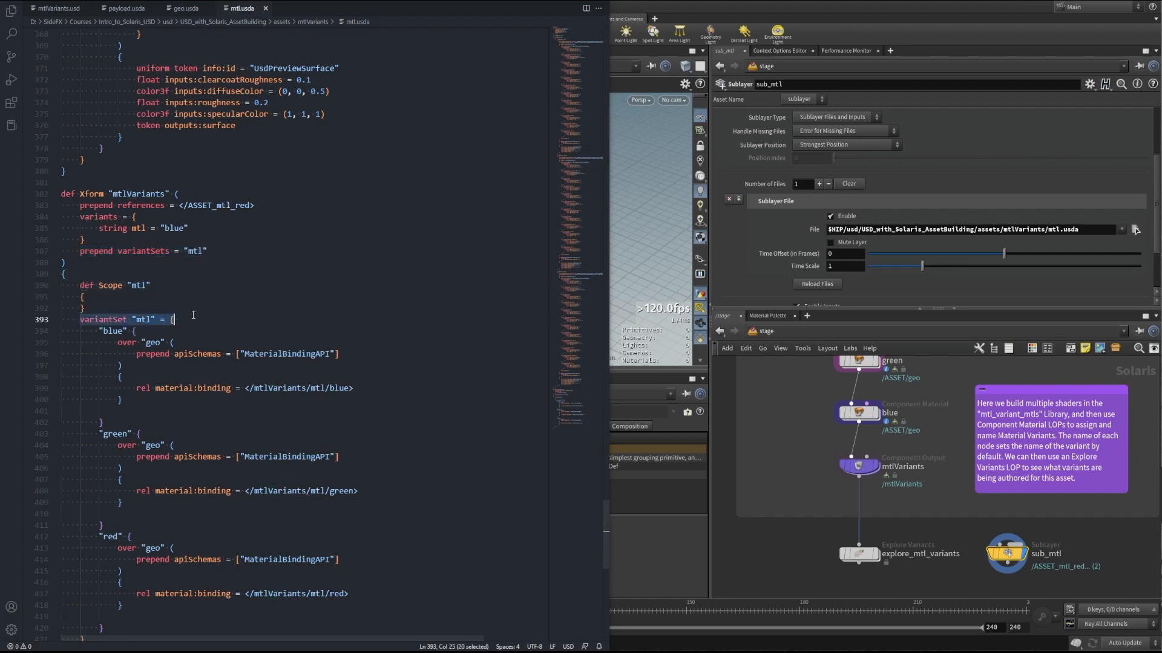
Examine the blue, green and red variants in the mtl variantSet and the material binding each one authors on geo.
scroll(153, 274, down, 1)
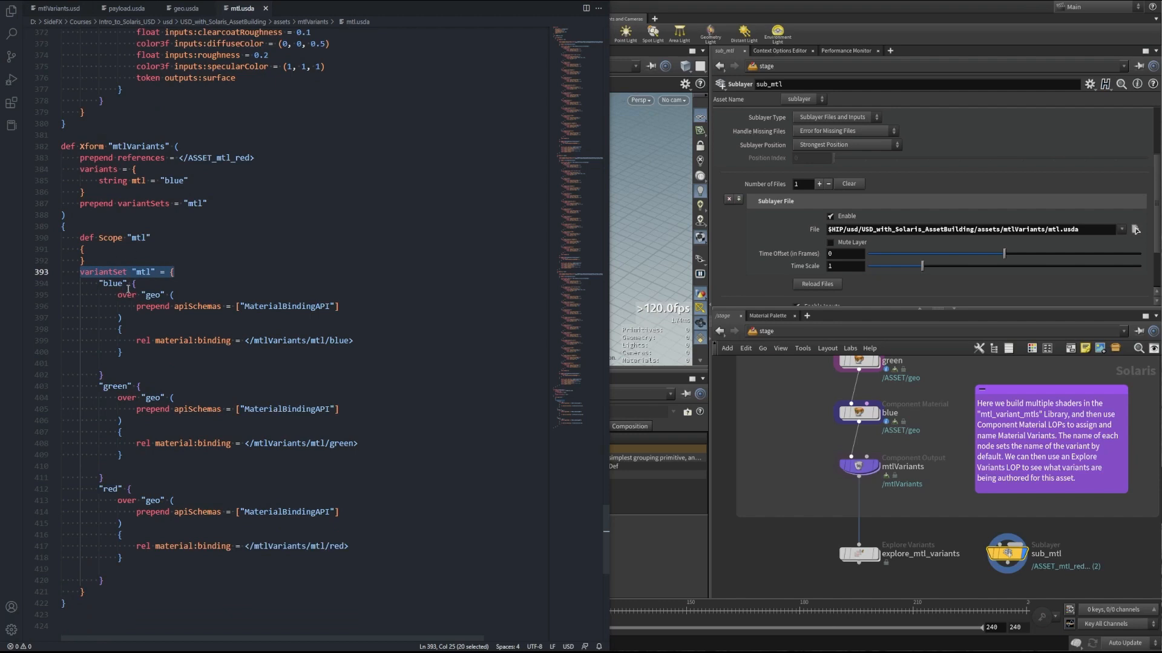
drag(100, 283, 174, 295)
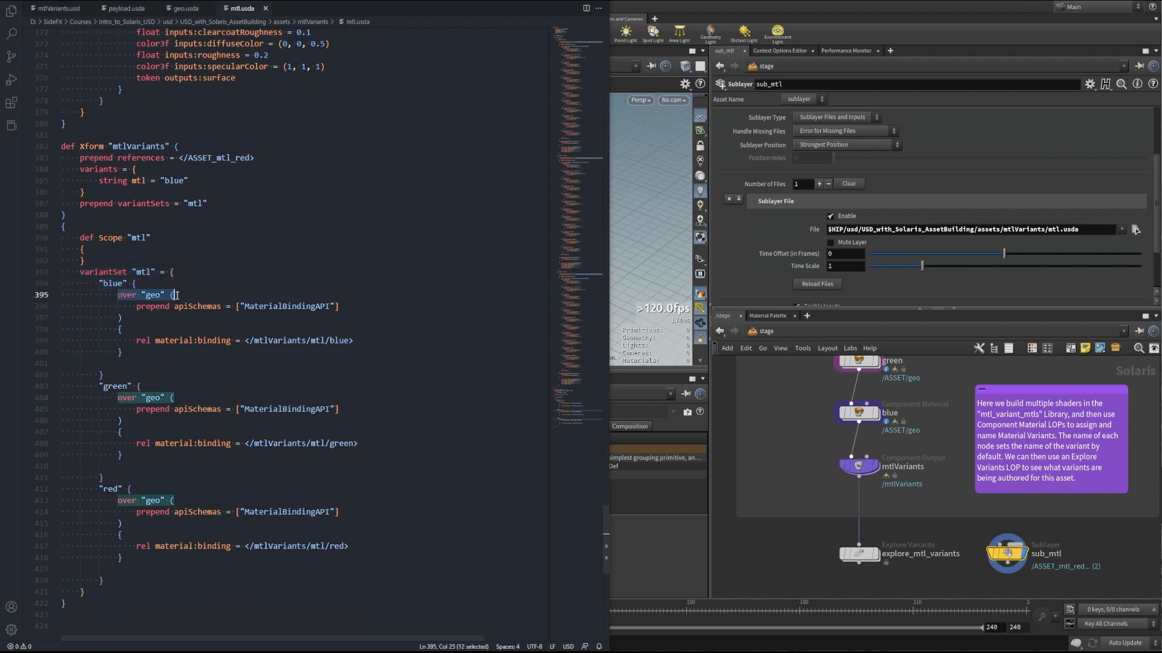
drag(132, 341, 363, 341)
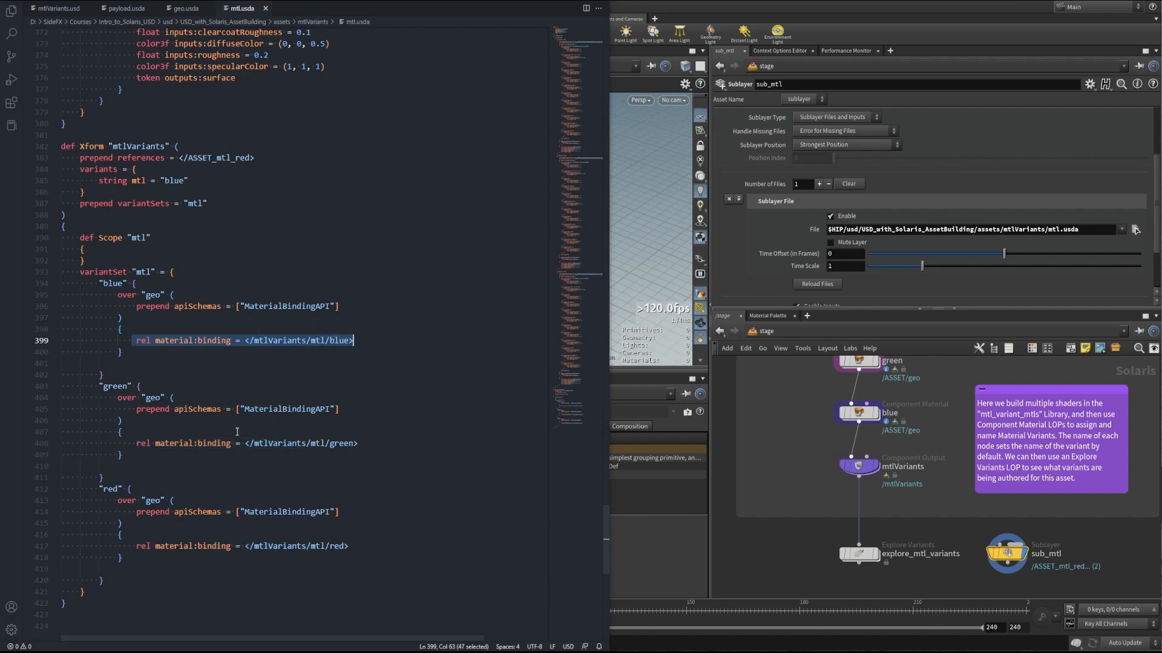
drag(99, 386, 137, 386)
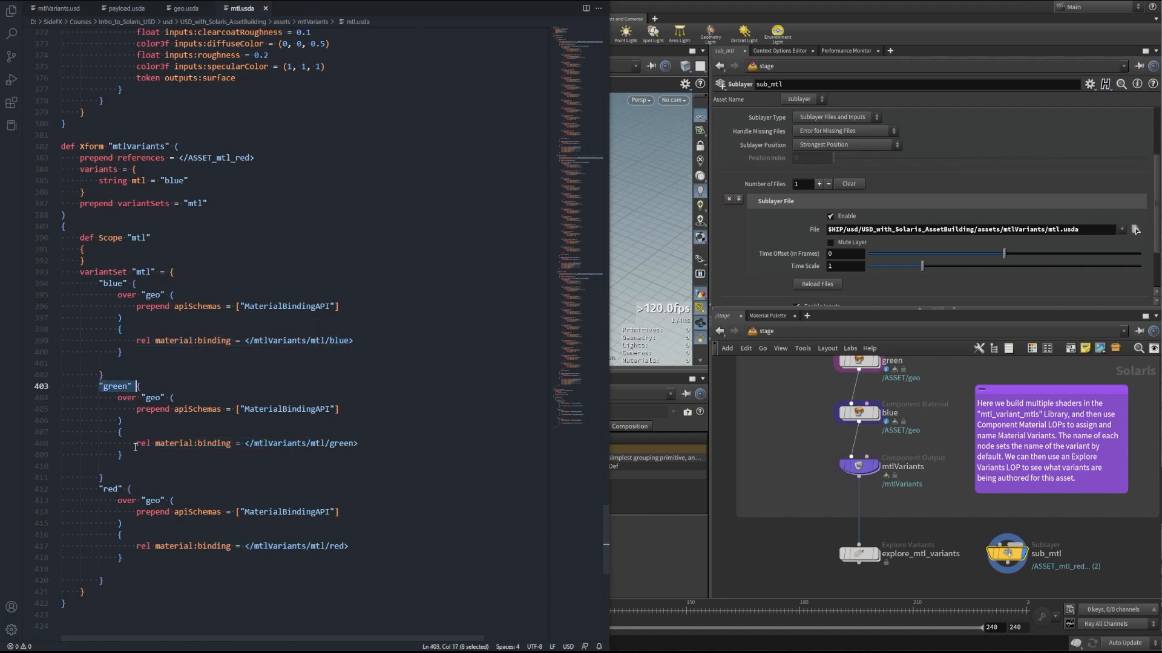
drag(135, 443, 366, 446)
drag(100, 489, 130, 489)
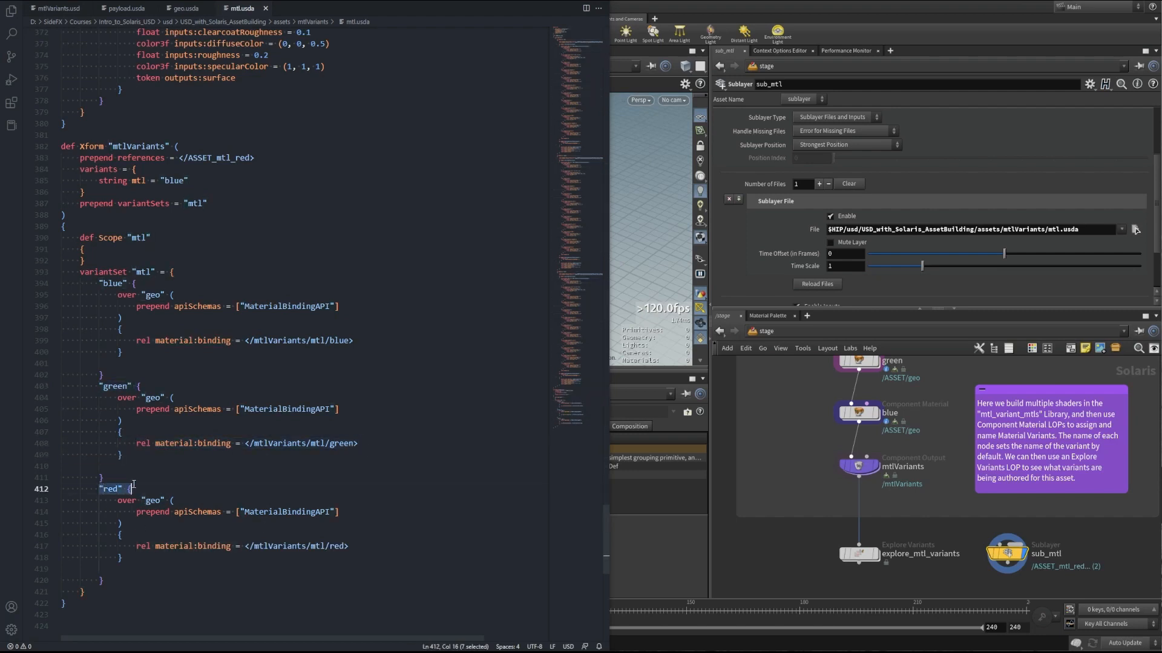
drag(136, 546, 350, 547)
click(327, 602)
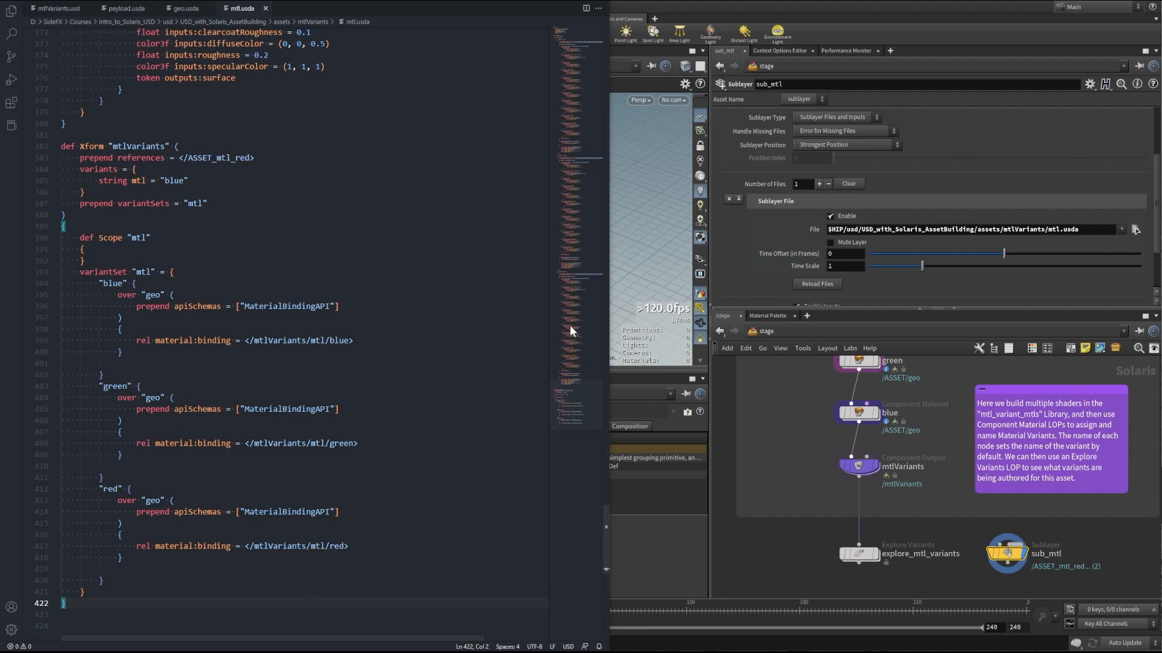
Review mtl.usda from its header down to the mtlVariants variantSet, and switch back to Houdini's sub_mtl Sublayer node.
drag(575, 318, 562, 52)
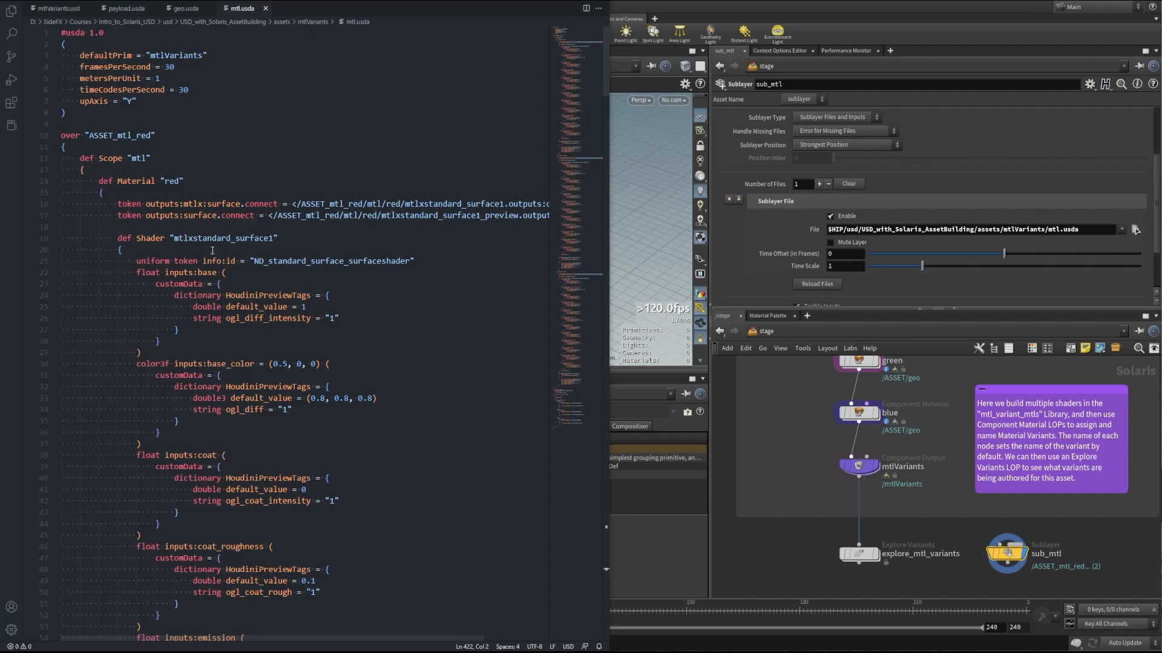
drag(598, 42, 594, 424)
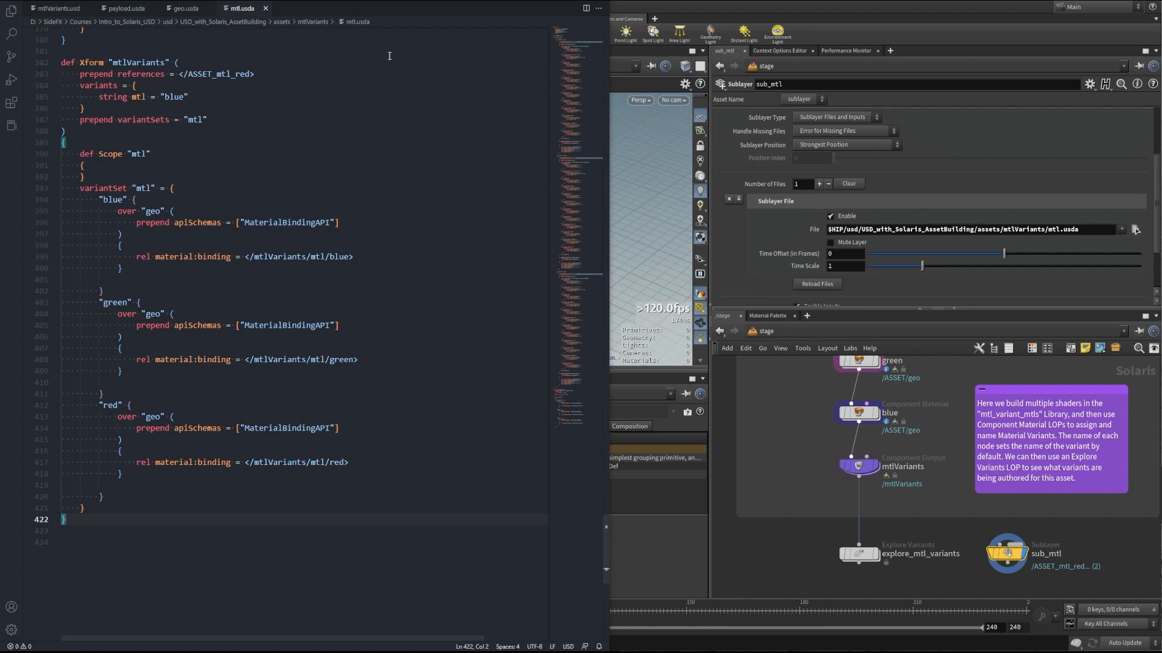
click(557, 0)
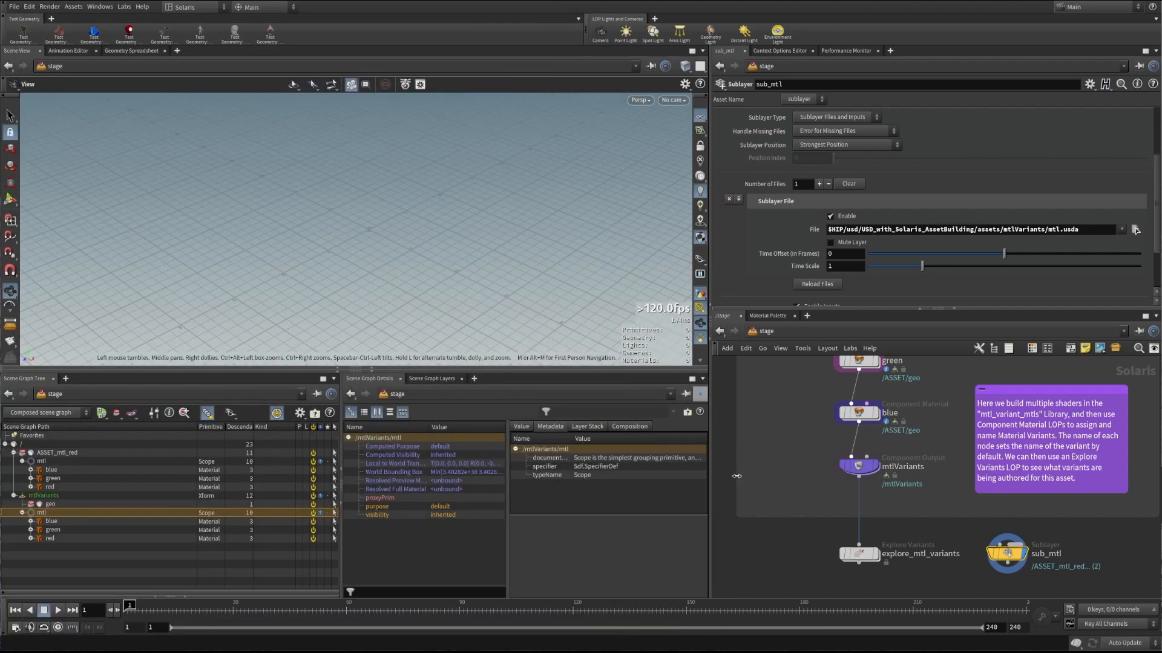
middle_drag(960, 530, 941, 525)
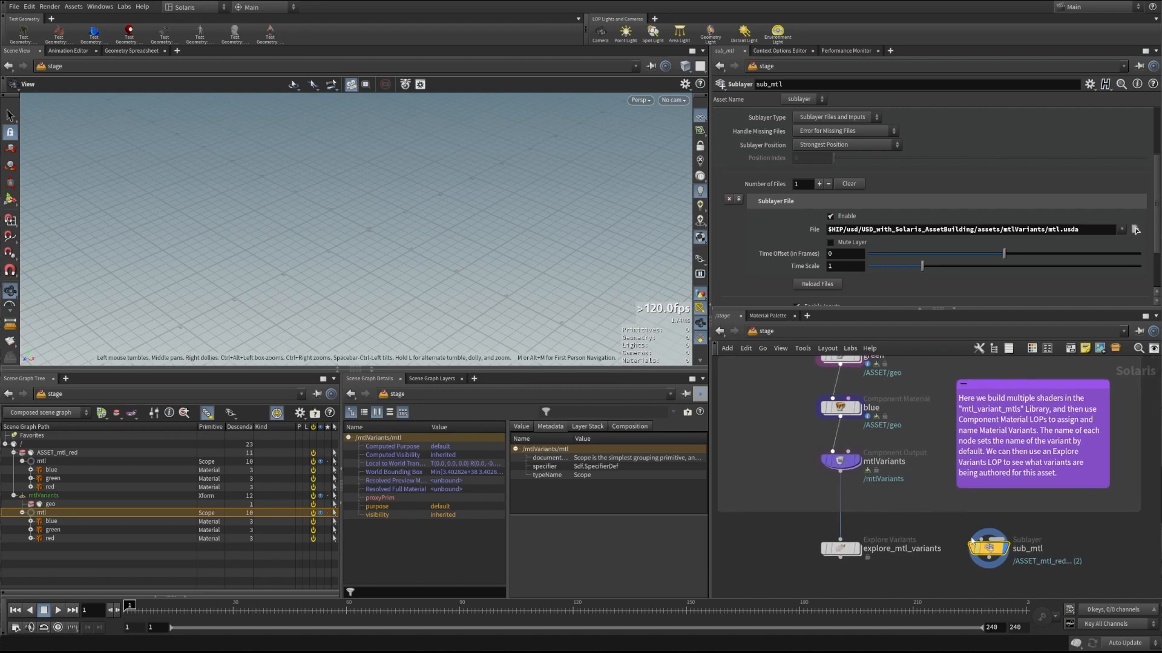
mouse_move(997, 552)
drag(1089, 229, 1048, 230)
click(941, 530)
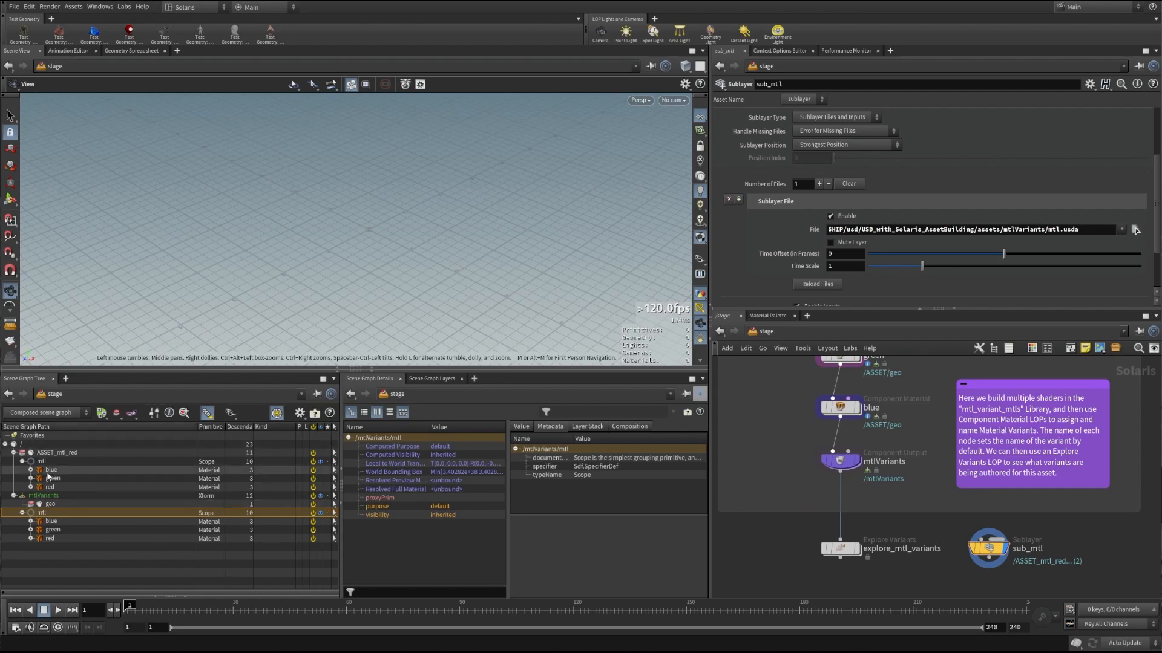
Inspect the metadata of the ASSET_mtl_red prim, its mtl scope and the materials inside that scope.
click(52, 454)
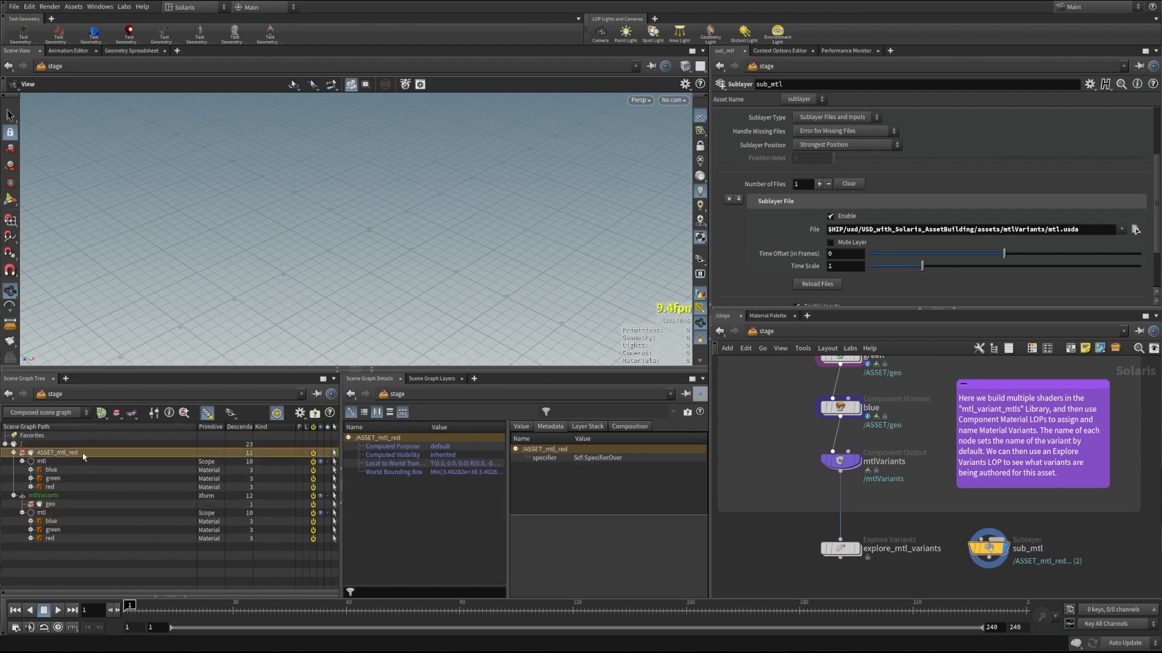
click(41, 462)
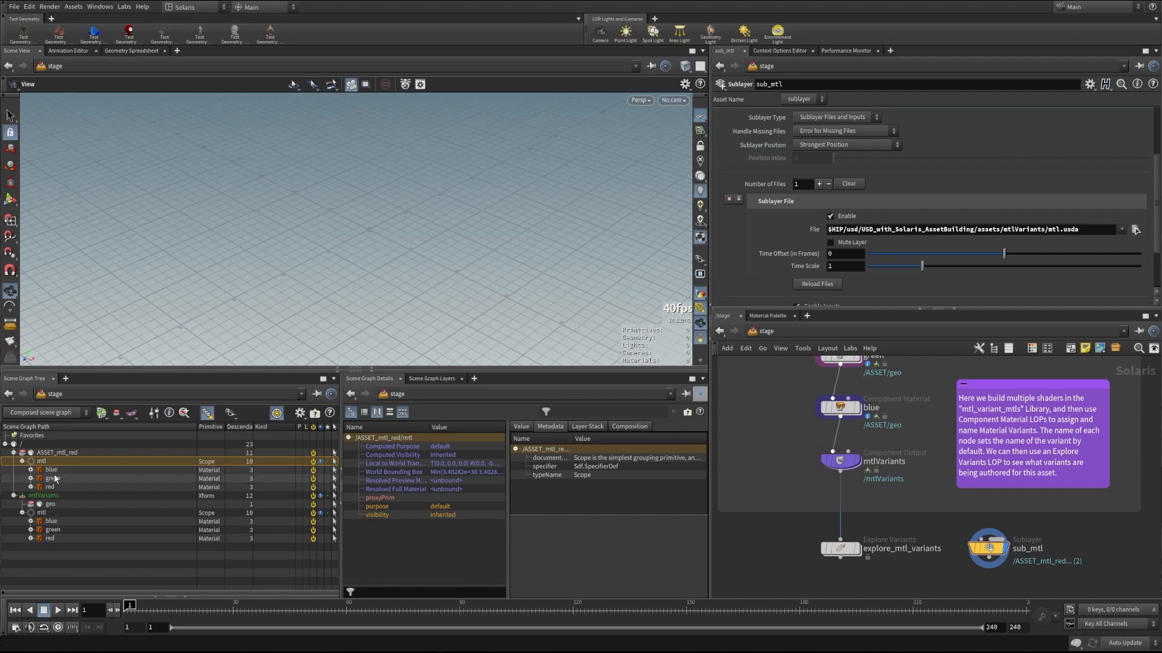
click(52, 470)
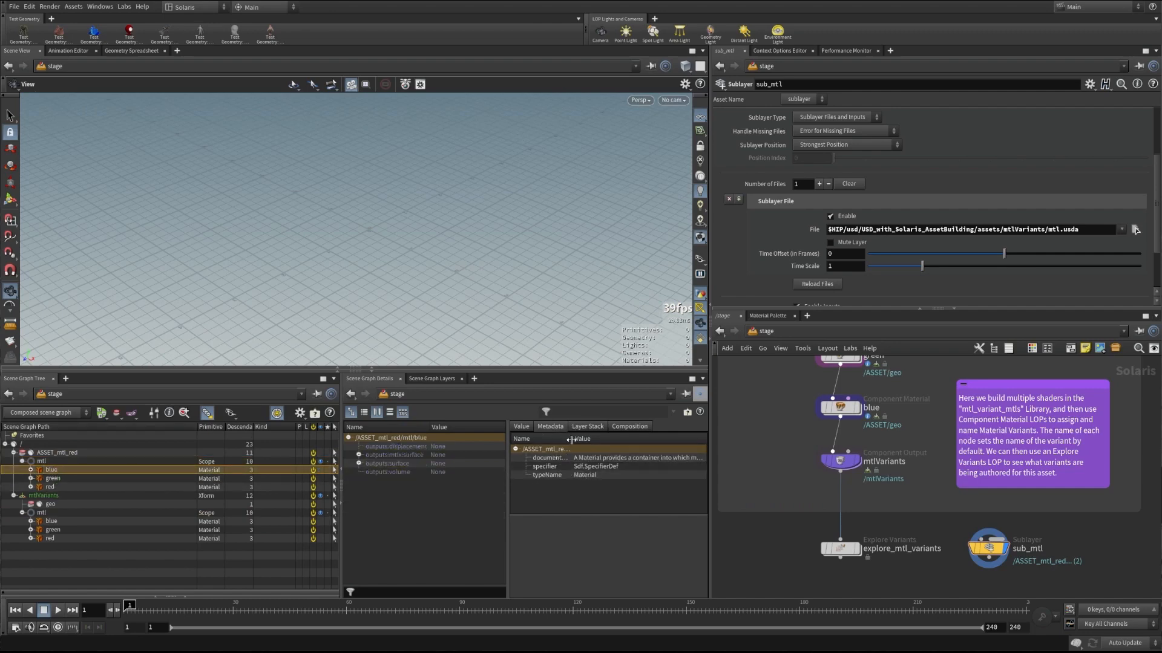
drag(571, 438, 597, 438)
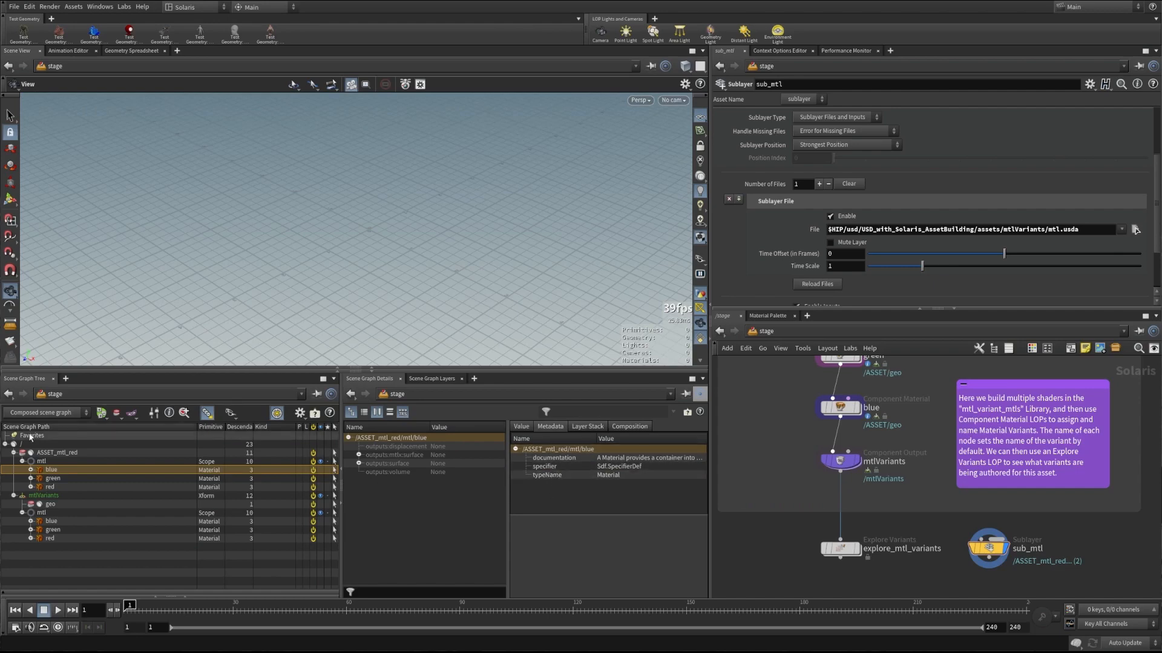
click(43, 462)
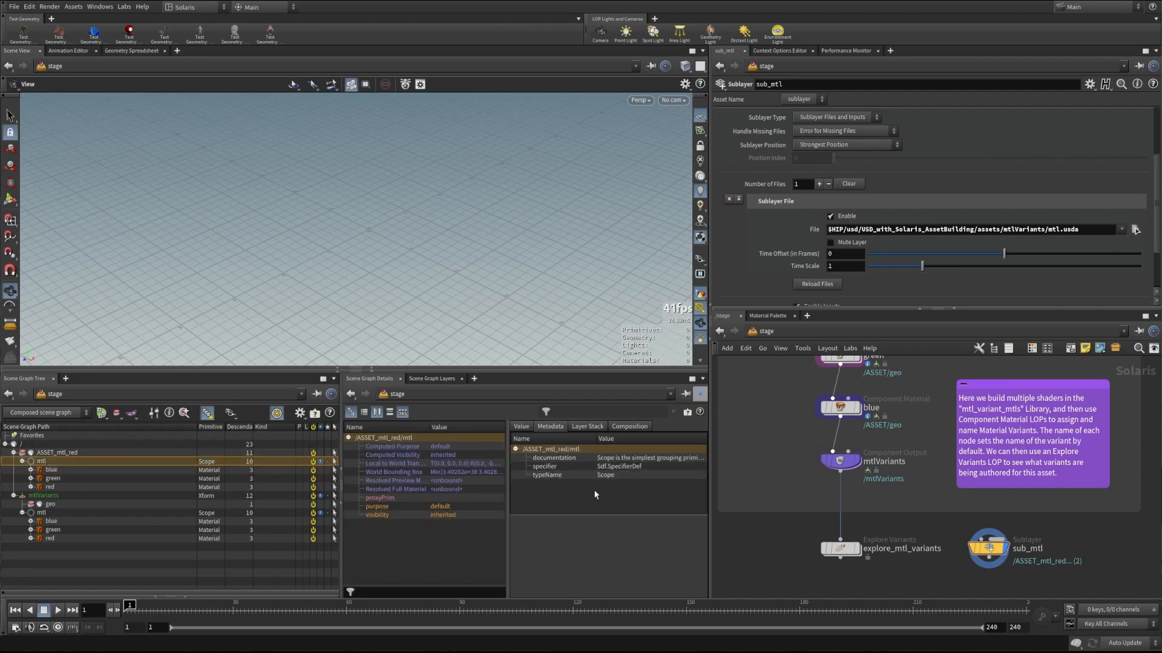
click(45, 454)
click(51, 478)
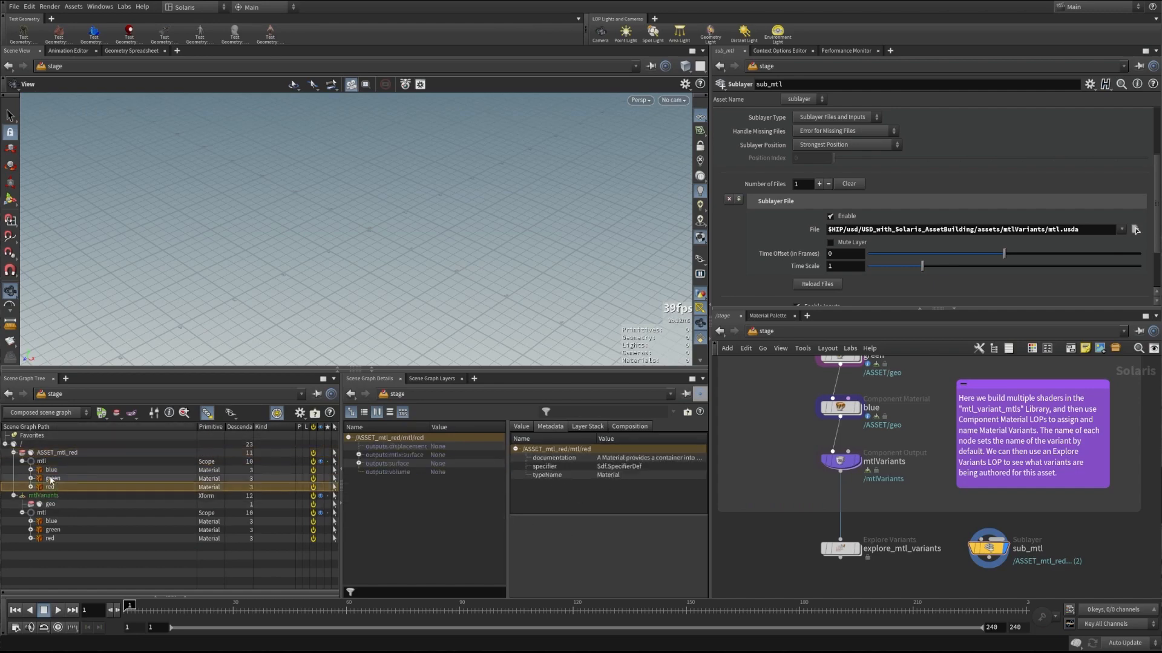
click(52, 470)
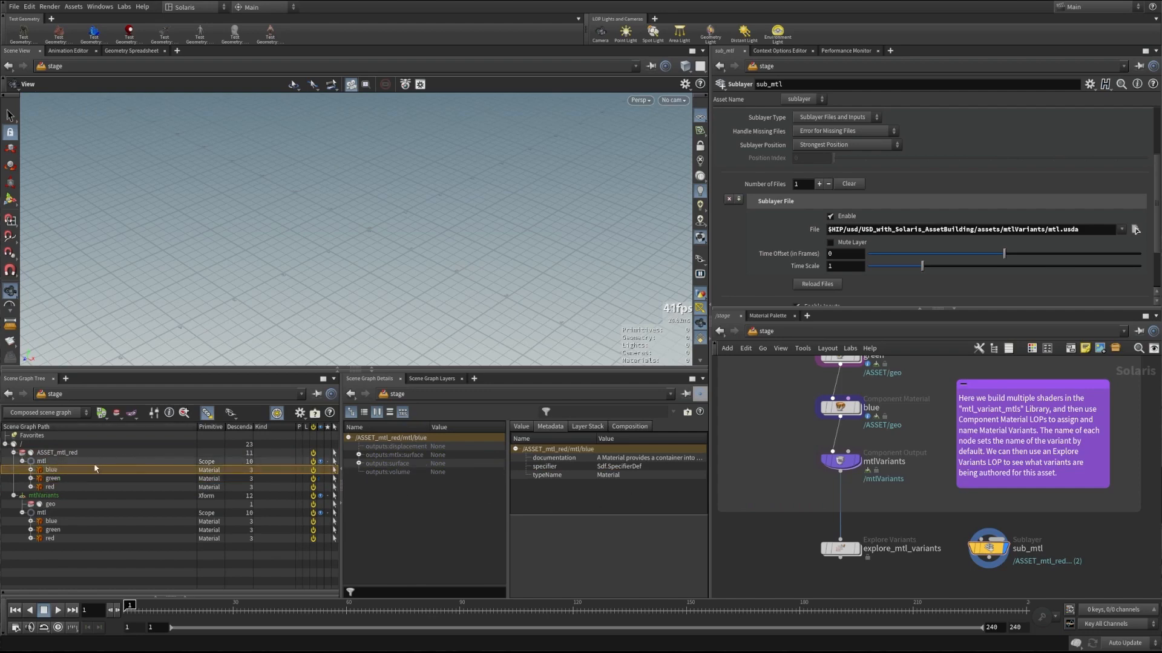
Inspect the mtlVariants prim's mtl variant metadata and the material binding on its geo prim.
click(43, 497)
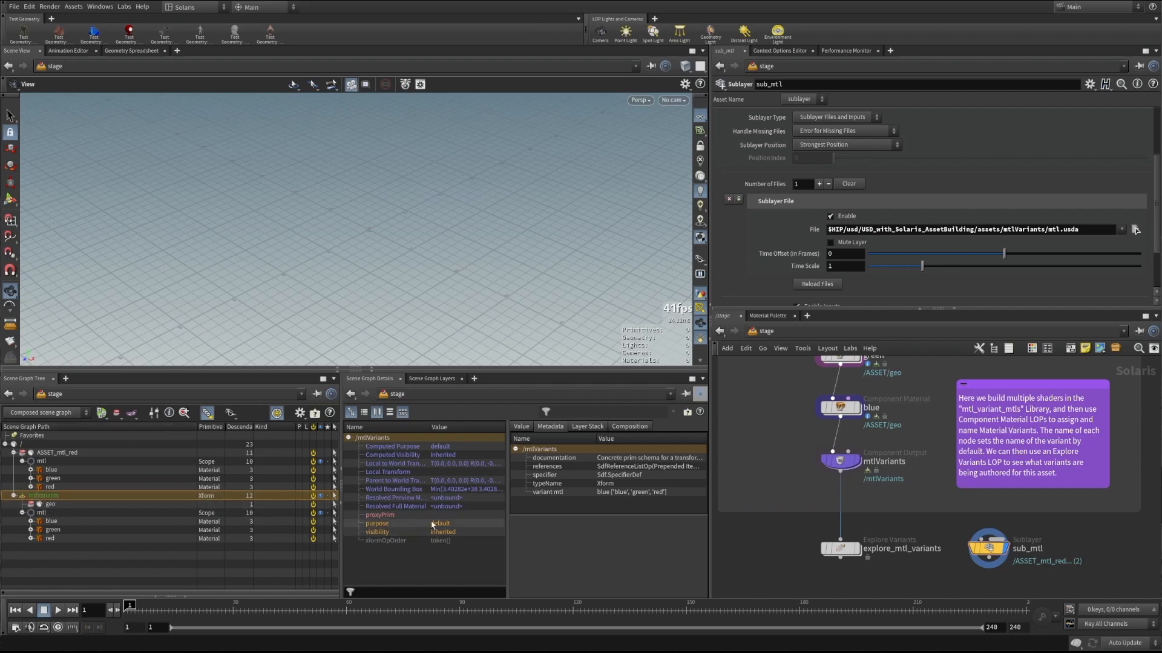
click(598, 493)
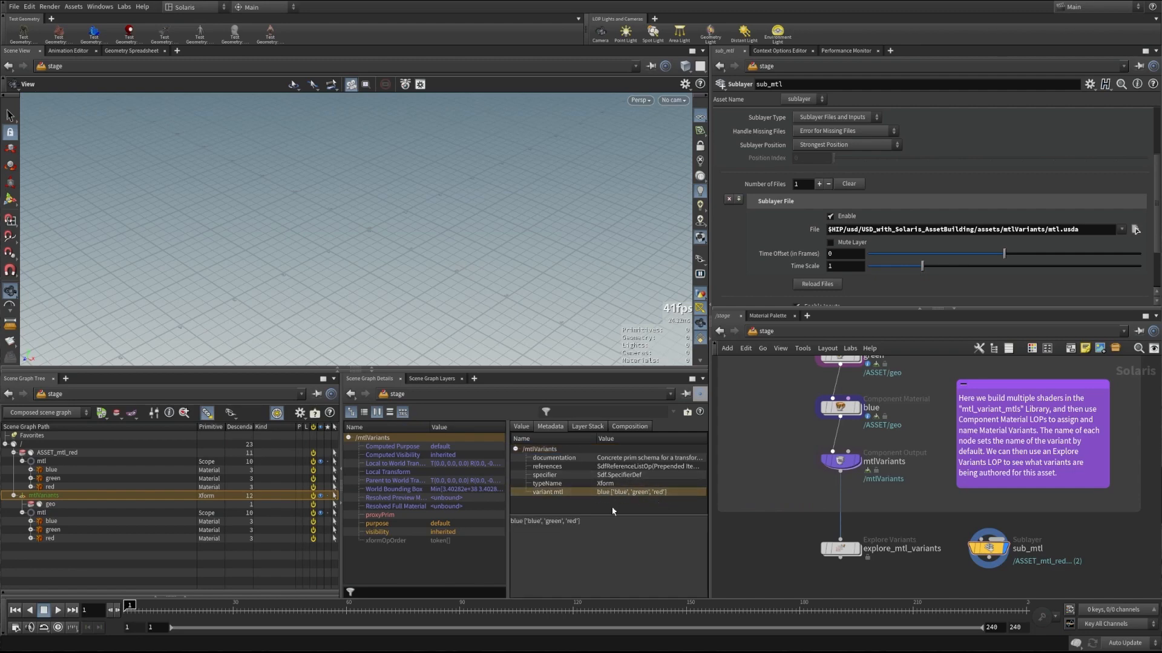
click(57, 504)
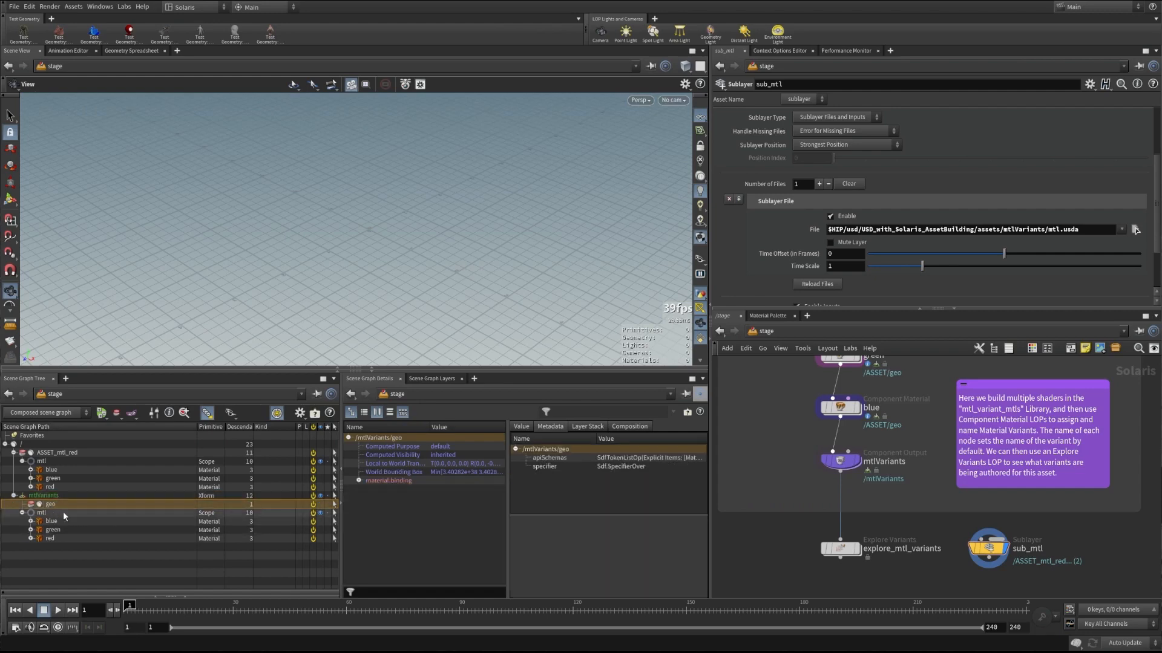
click(359, 480)
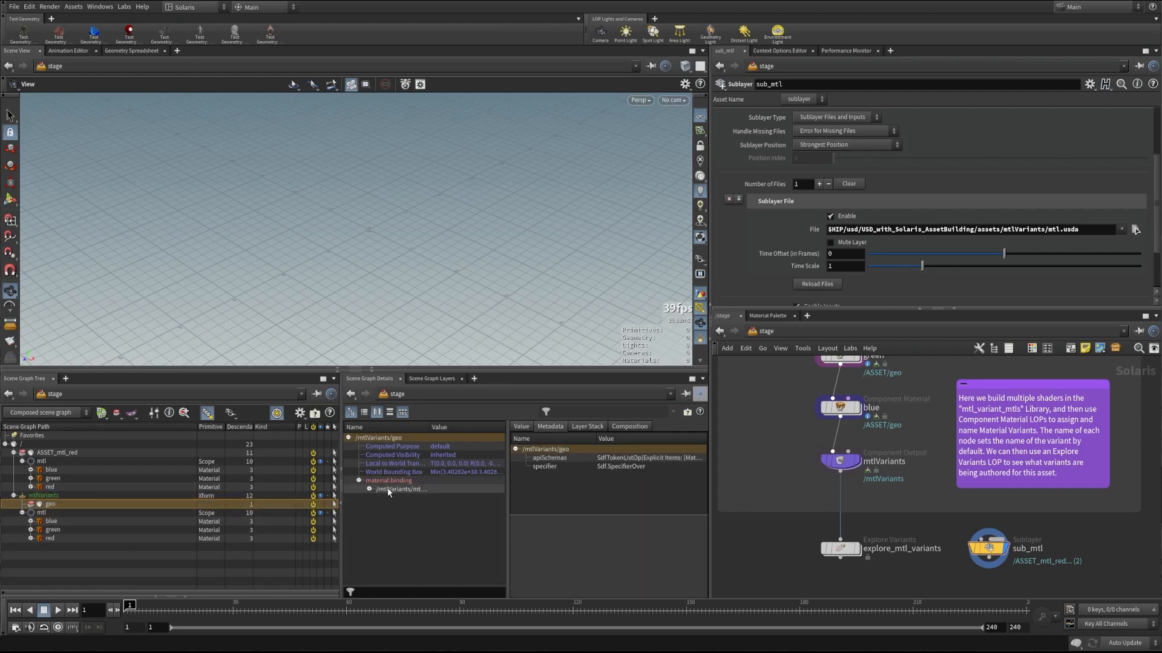
drag(430, 425, 444, 426)
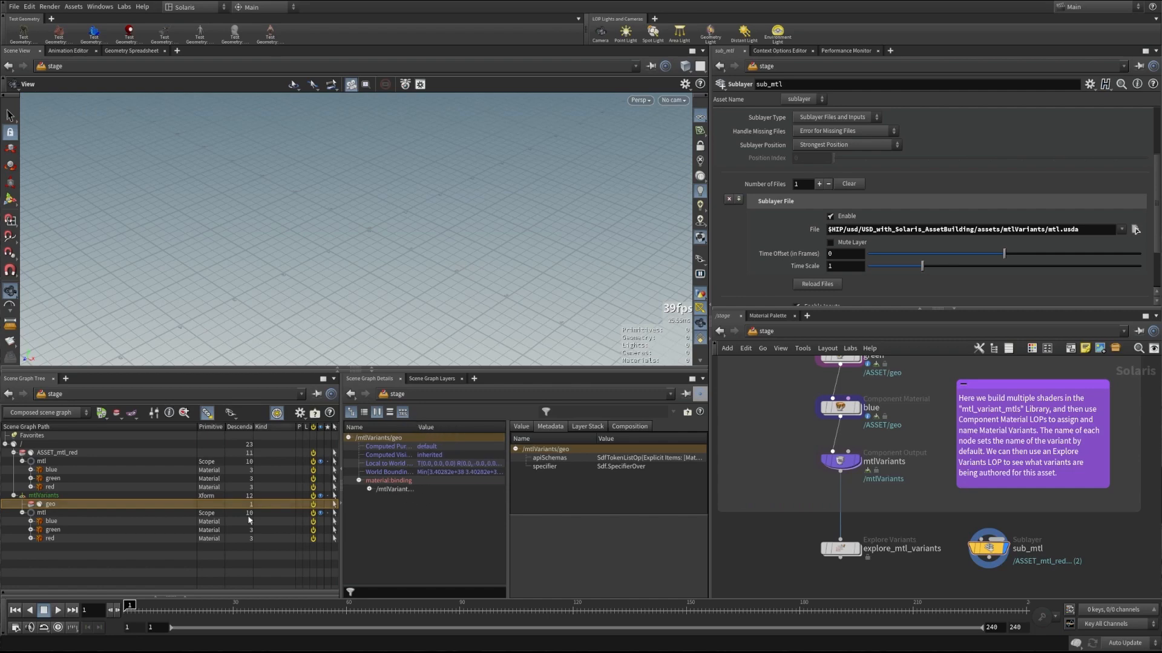
Check the materials under the mtlVariants mtl scope and collapse the ASSET_mtl_red branch in the scene graph.
click(52, 521)
click(52, 537)
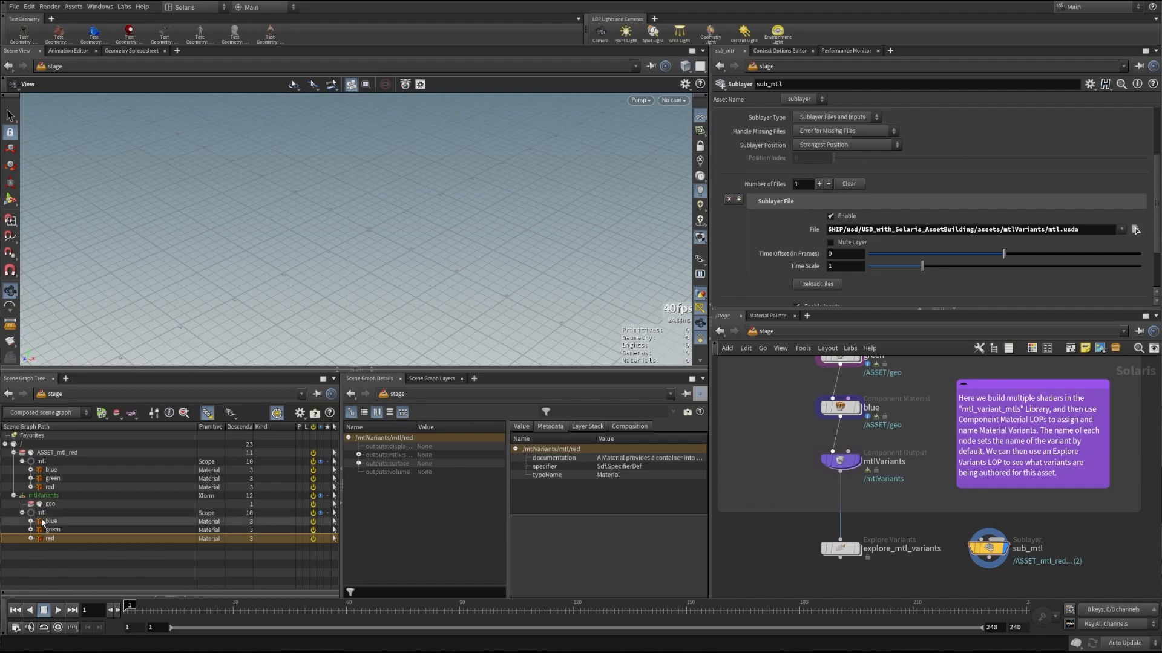
click(36, 498)
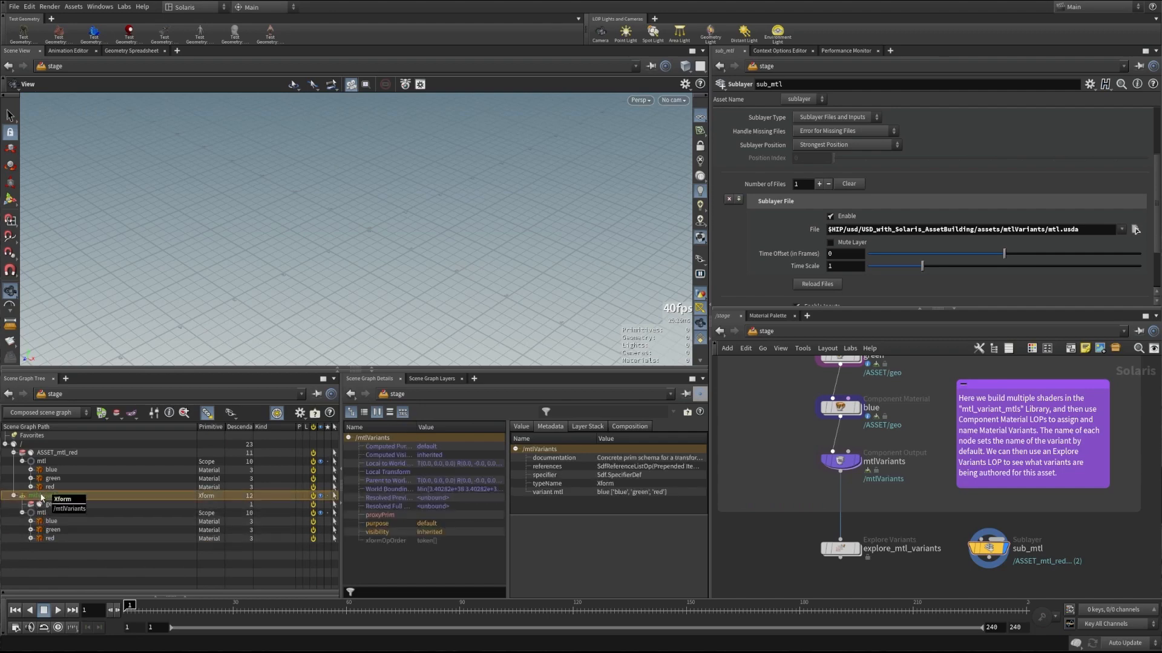
click(13, 453)
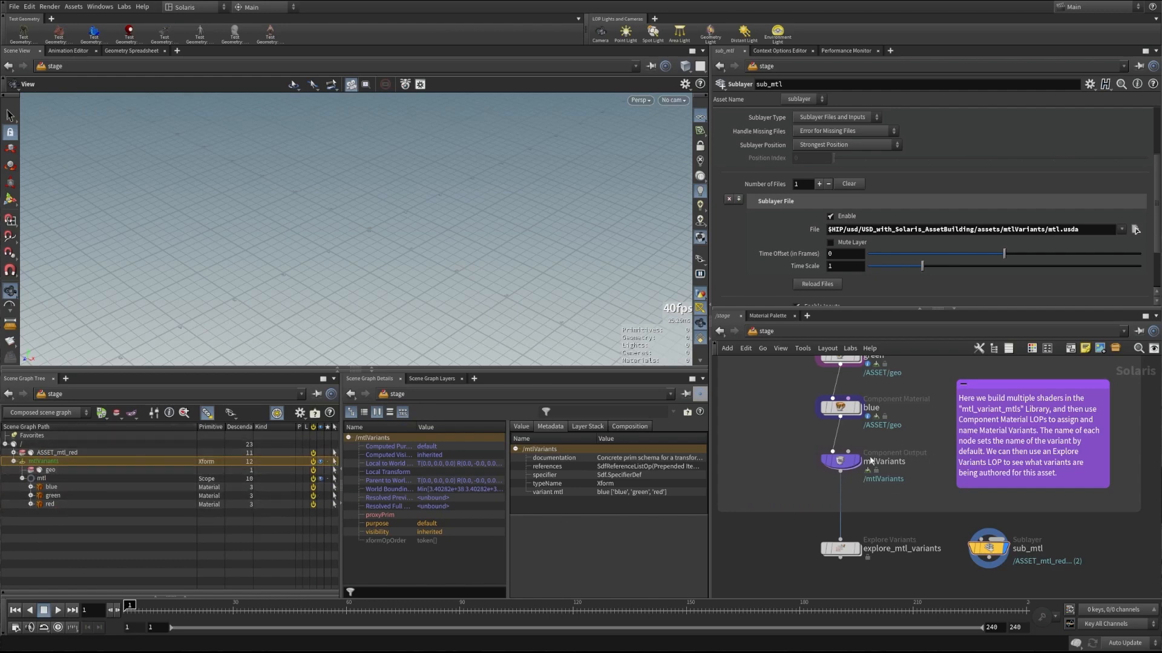
Compare the mtlVariants Component Output's prim metadata with the sub_mtl stage, and return the display to sub_mtl.
click(847, 463)
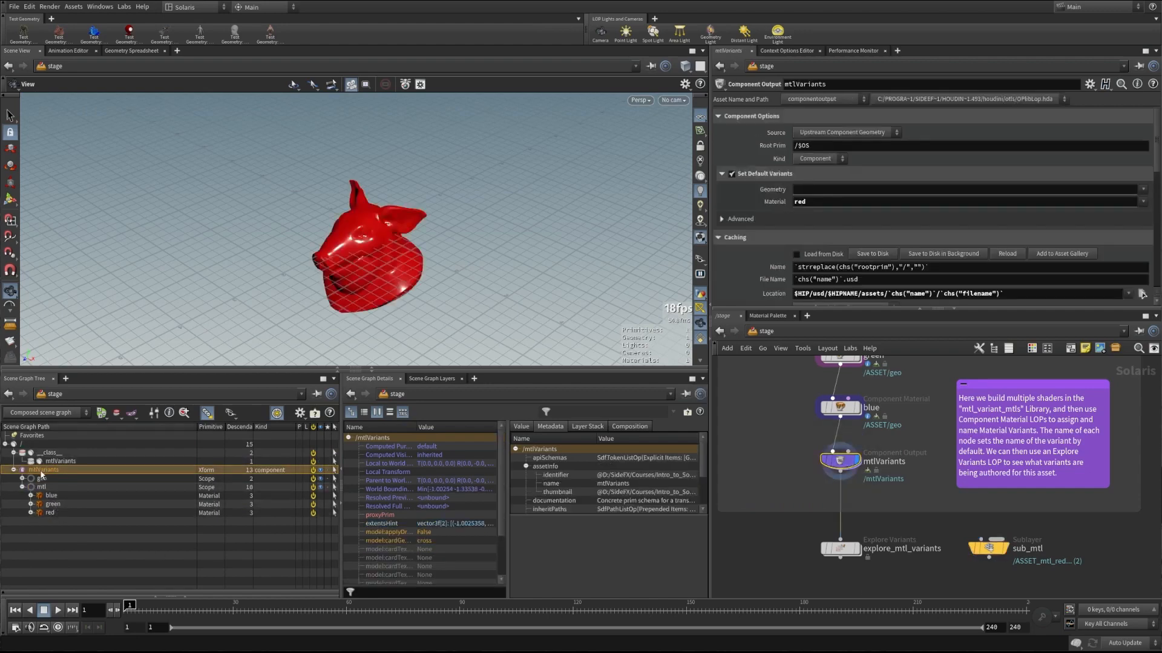
scroll(551, 496, down, 3)
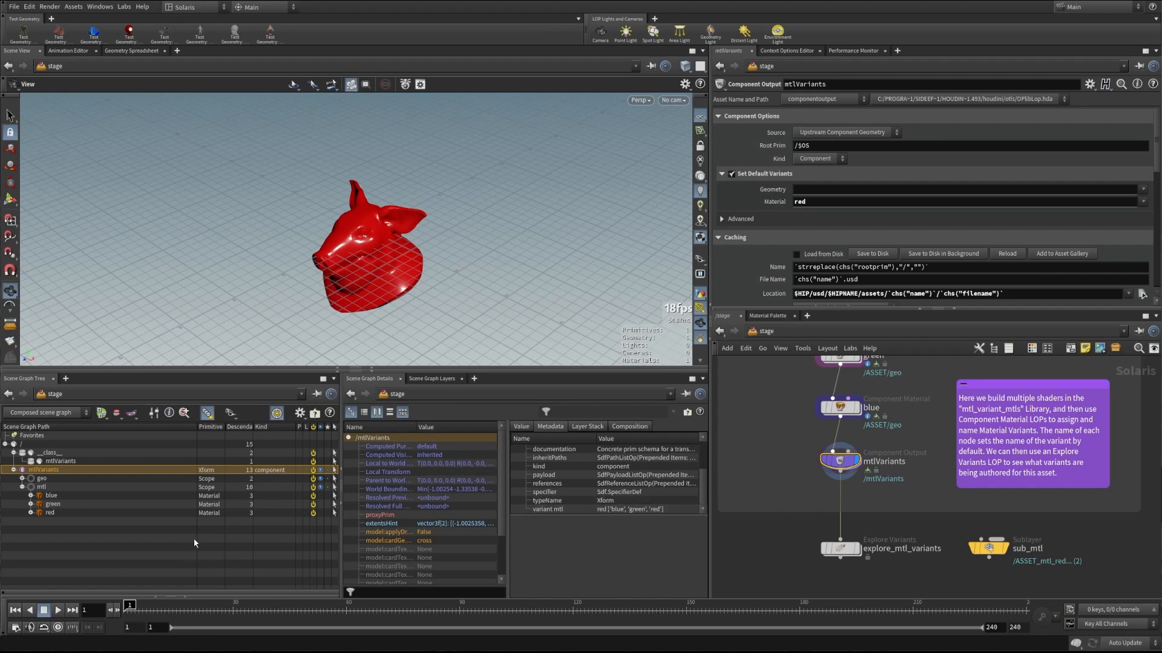
click(1005, 549)
click(998, 554)
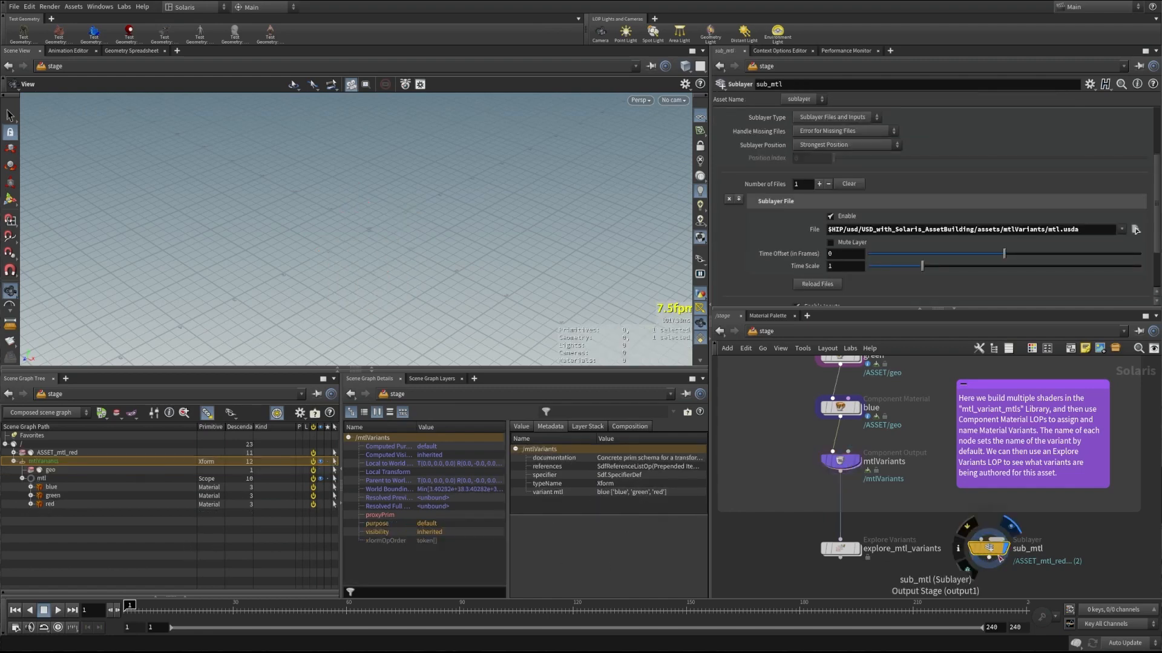
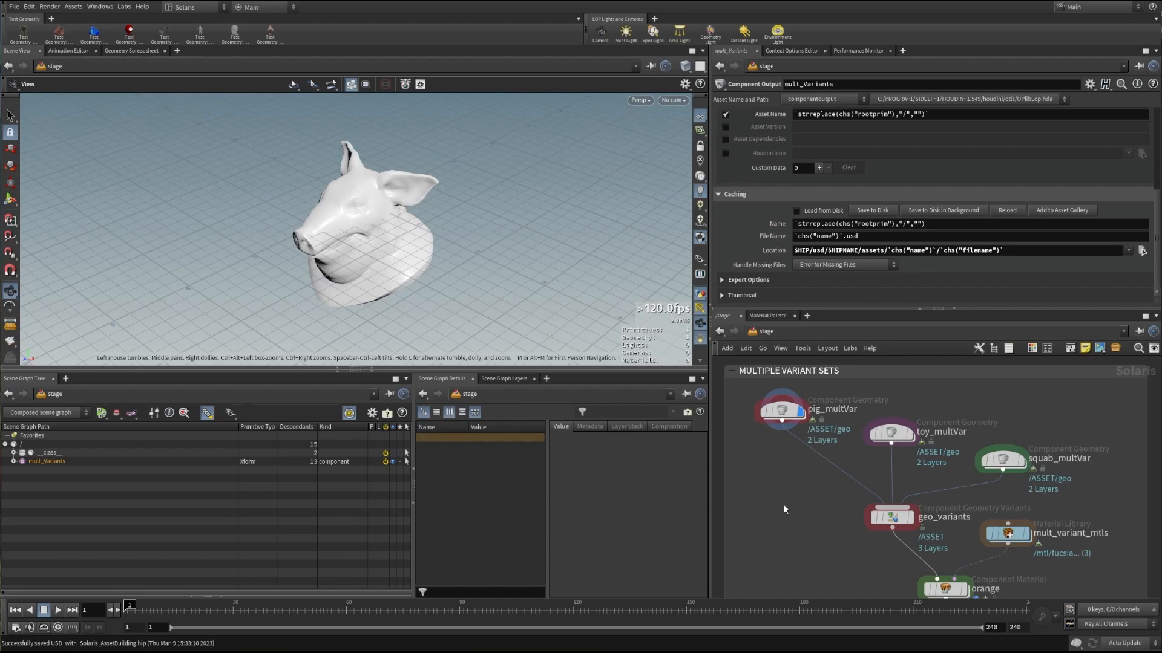
In the MULTIPLE VARIANT SETS network, inspect pig_multVar and display the toy_multVar and squab_multVar component geometries.
click(783, 413)
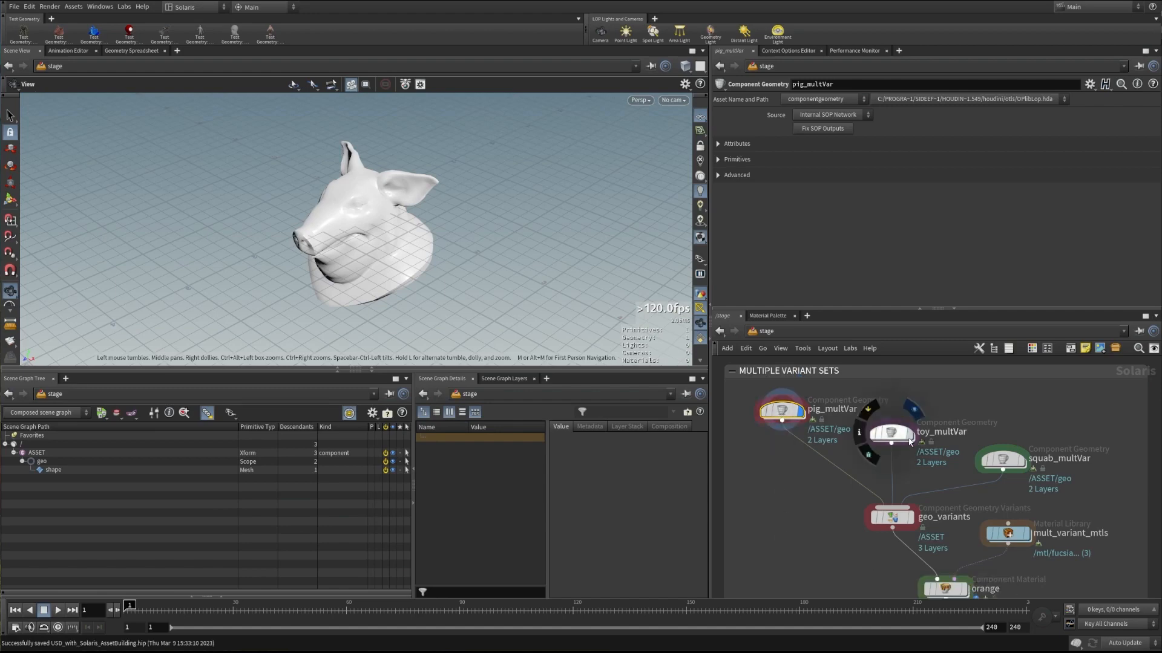
click(912, 409)
click(891, 435)
click(1024, 437)
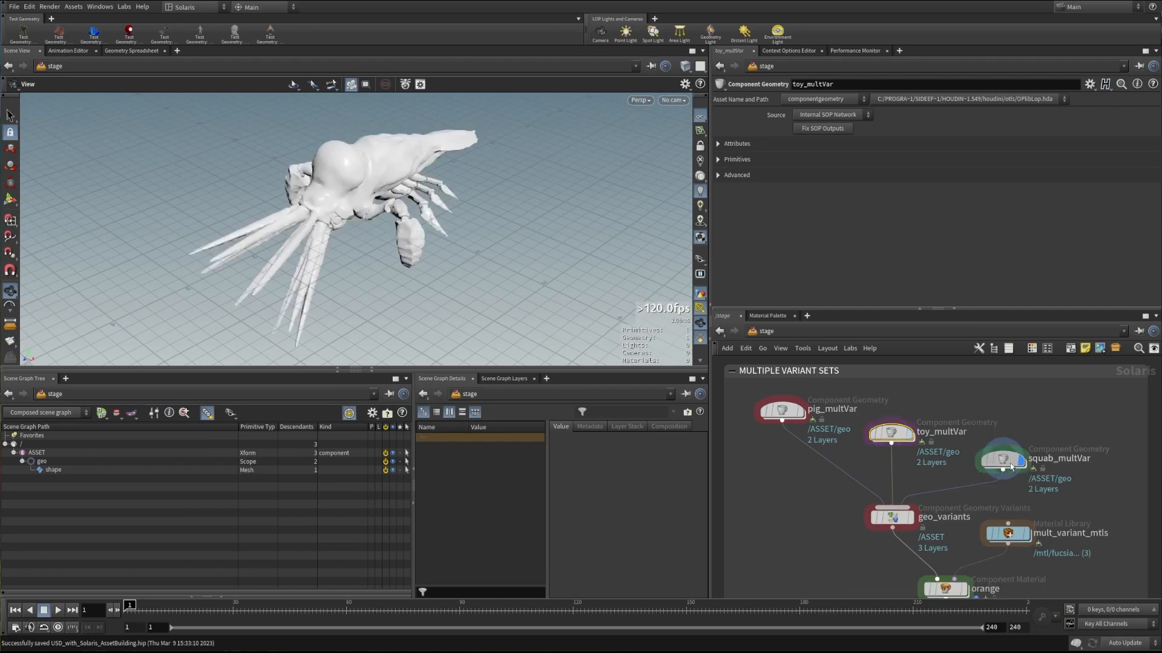
click(1003, 460)
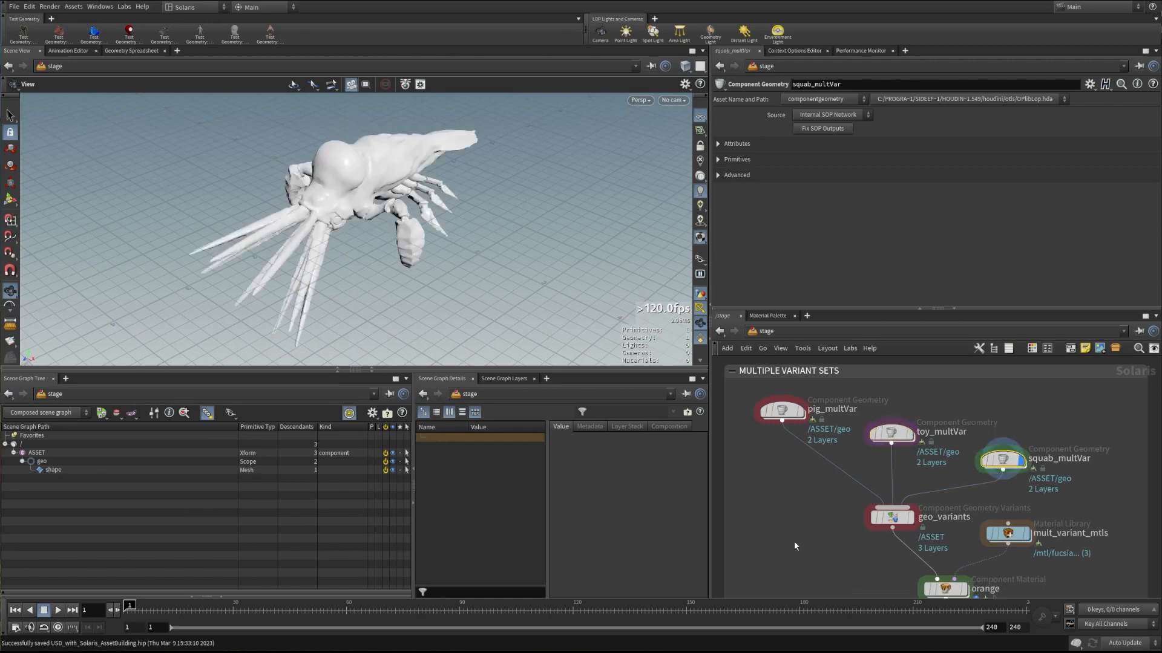
Display the geo_variants node and examine its geo variant set settings and input operators.
click(911, 517)
click(890, 517)
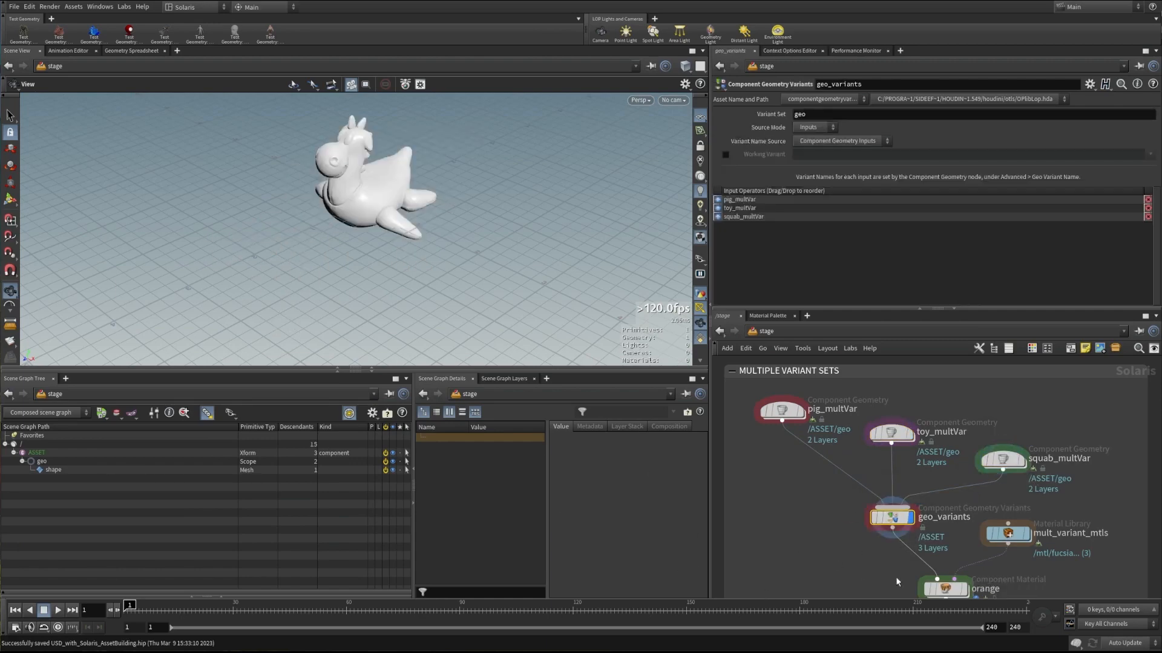
mouse_move(893, 518)
Examine the materials inside mult_variant_mtls and the orange material's standard surface shader settings, and return to the stage network.
middle_drag(819, 520, 786, 480)
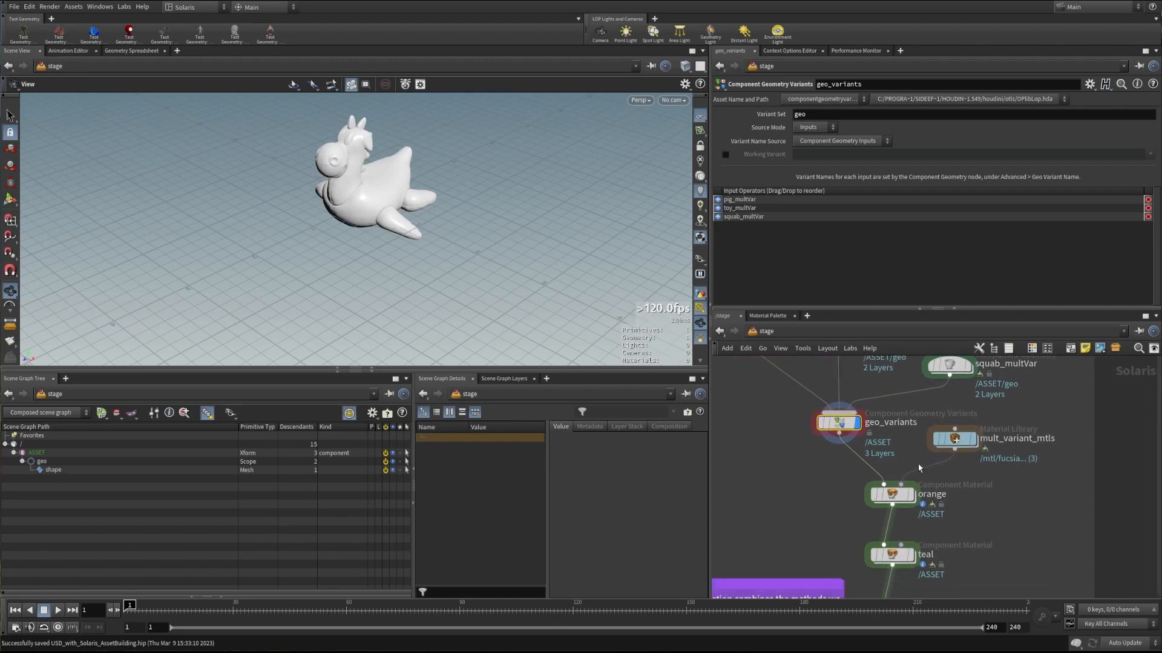
click(954, 440)
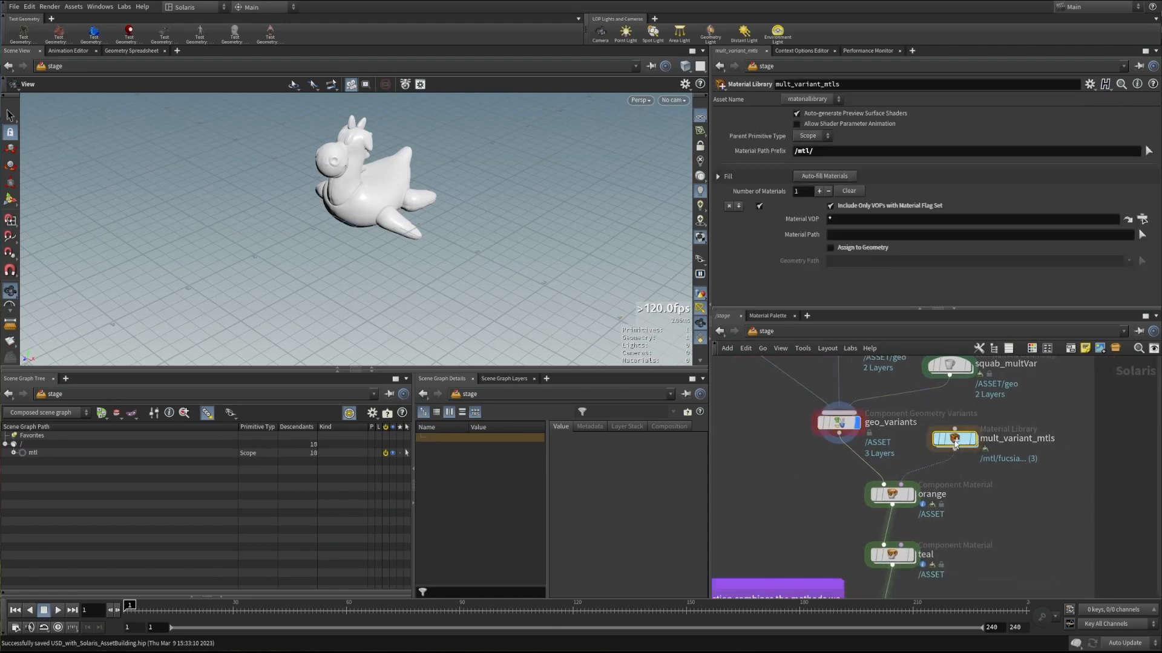
double_click(955, 440)
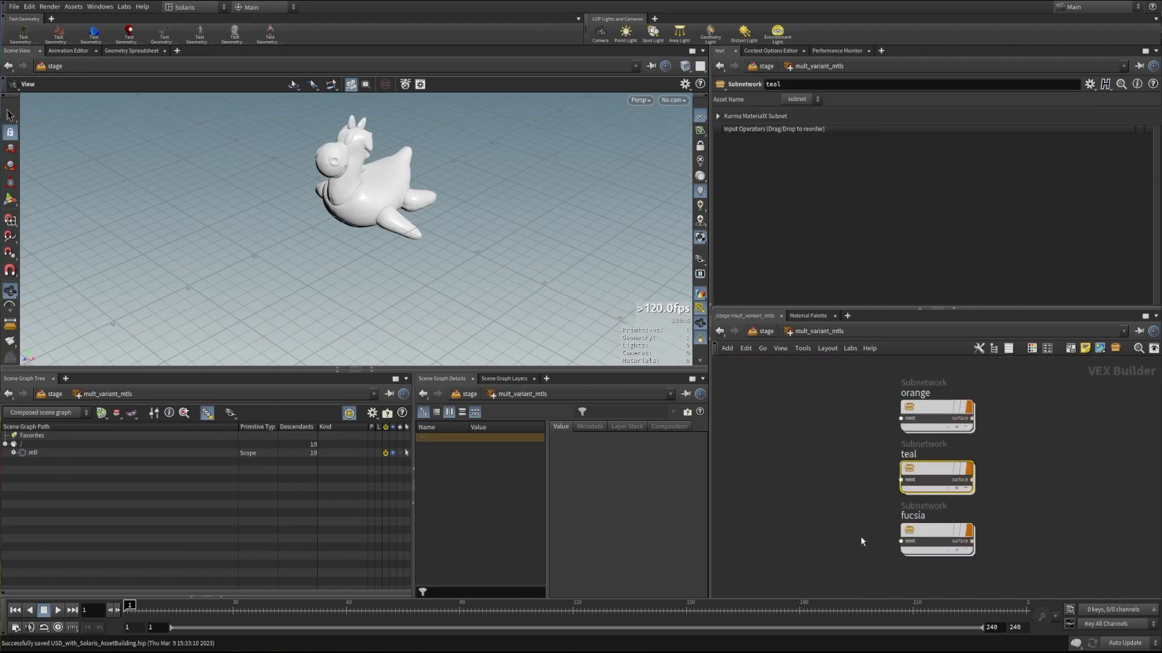
key(u)
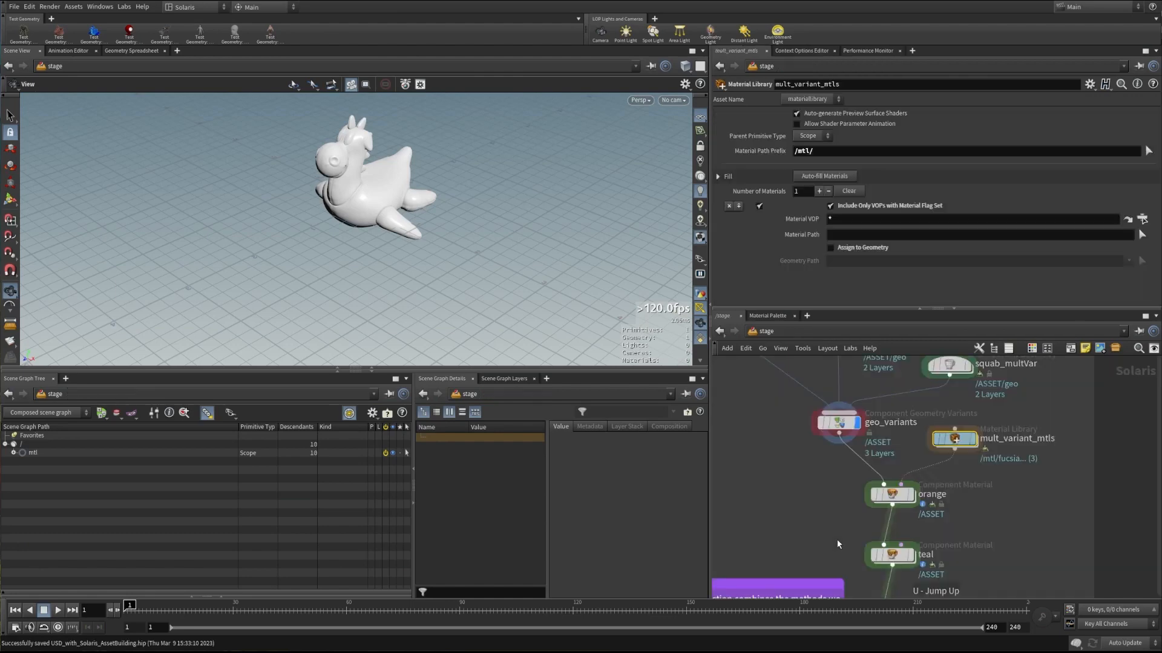
double_click(955, 440)
double_click(925, 409)
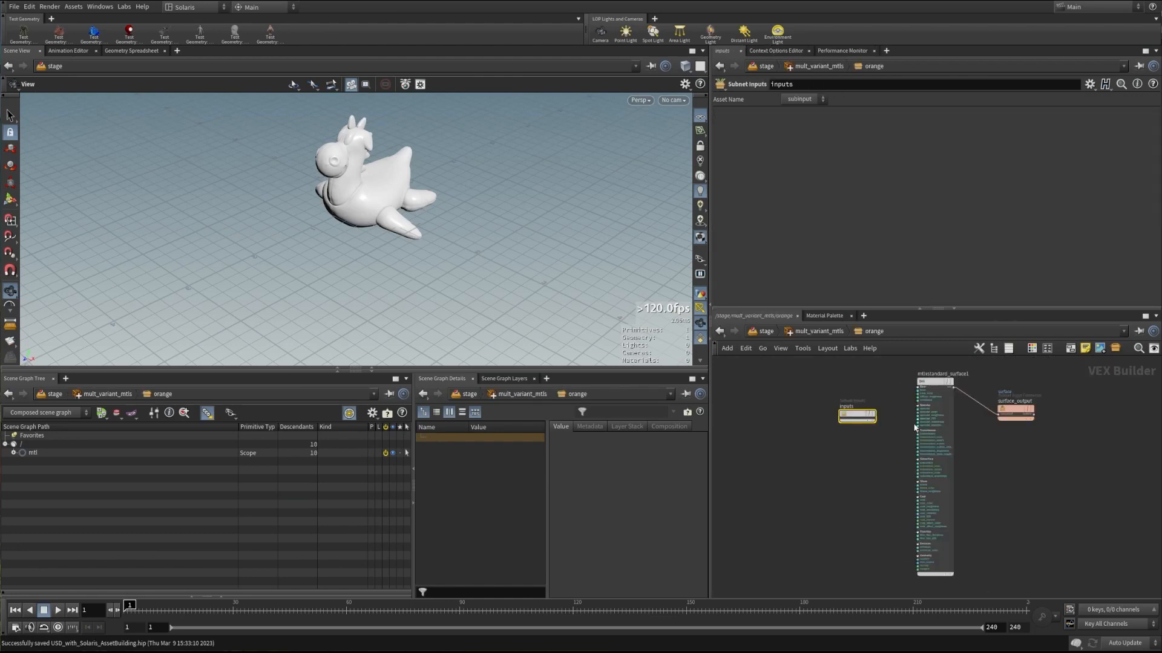
click(942, 393)
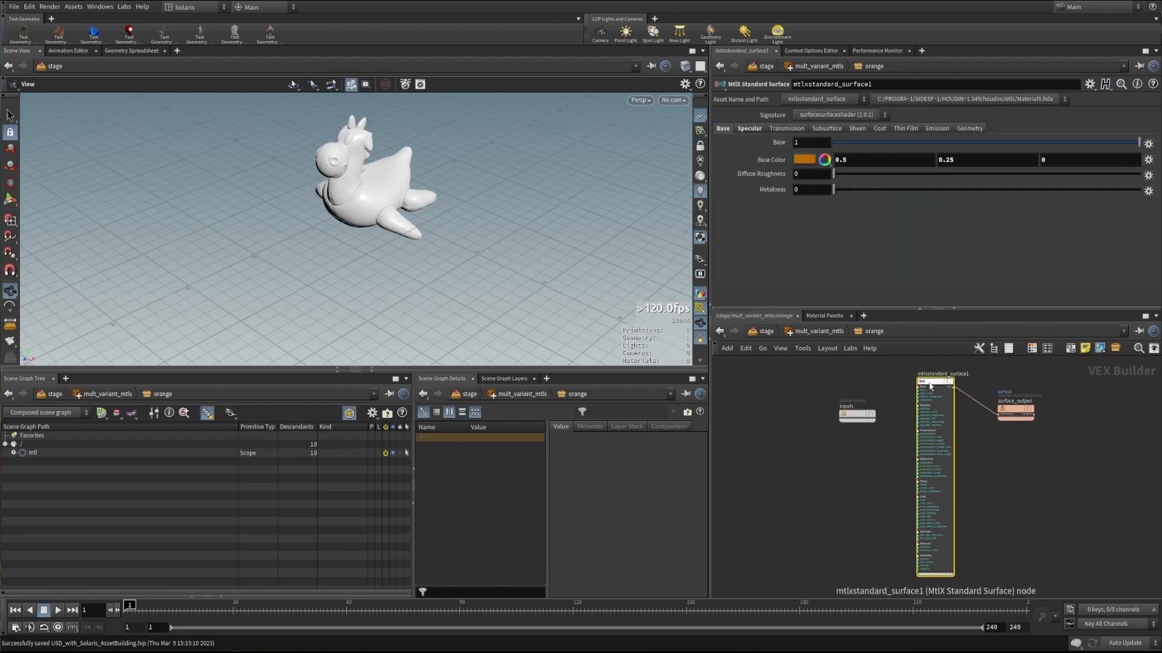
key(u)
key(u)
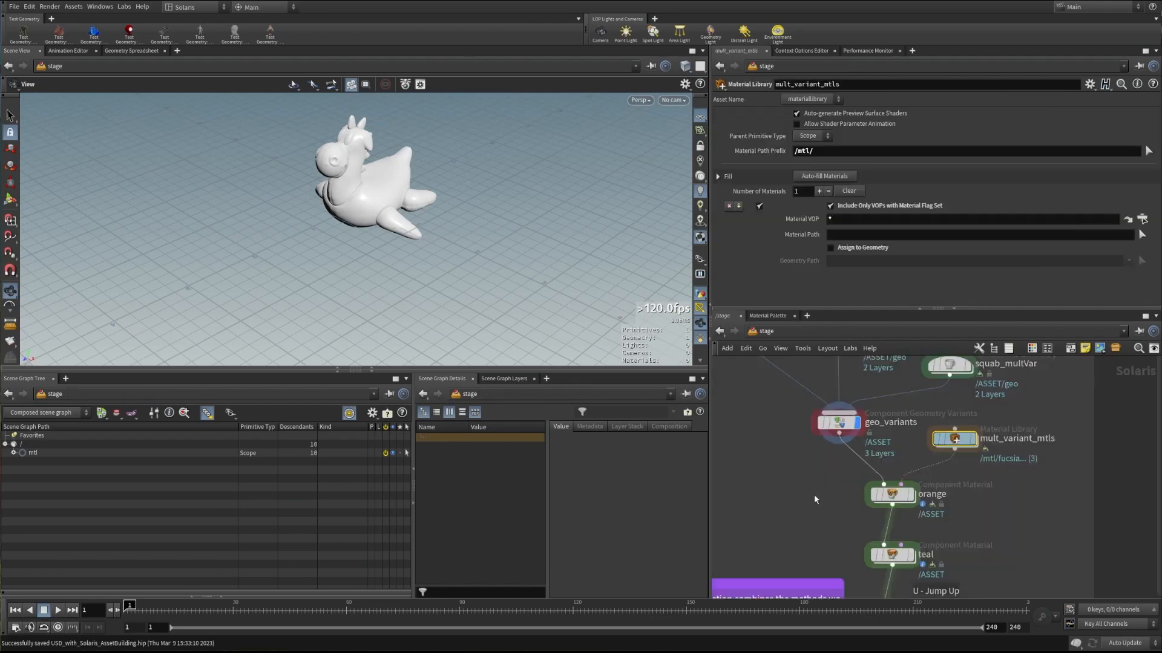
Display the orange, teal and fucsia component materials in turn, and examine the orange node's variant and material assignment settings.
click(912, 497)
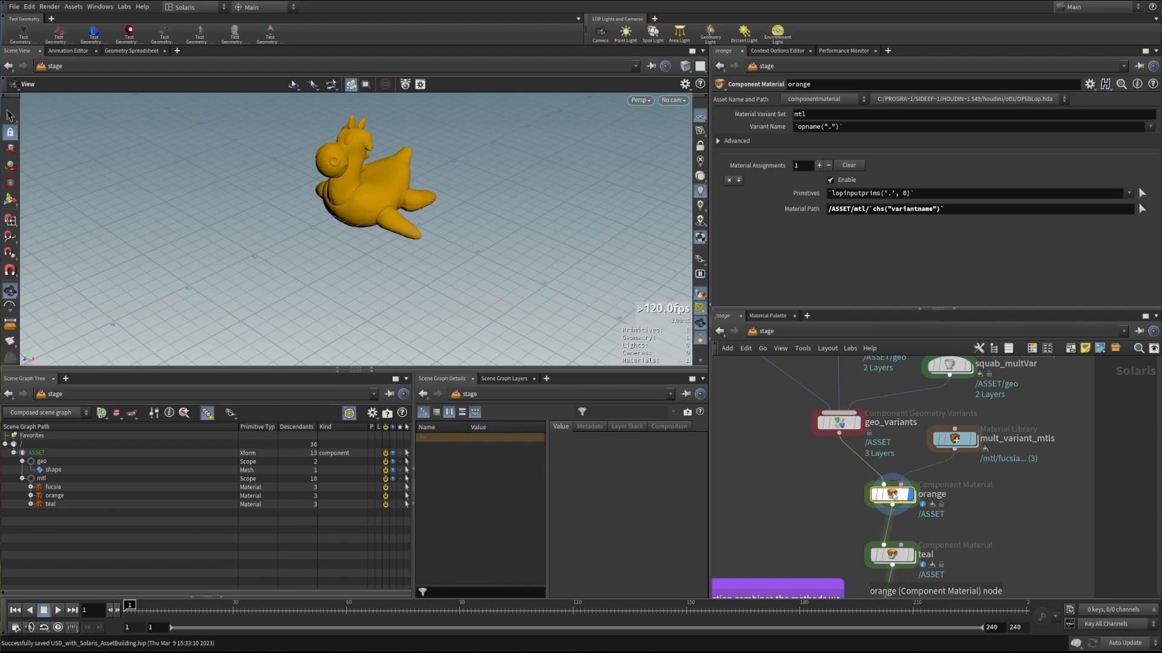
click(893, 554)
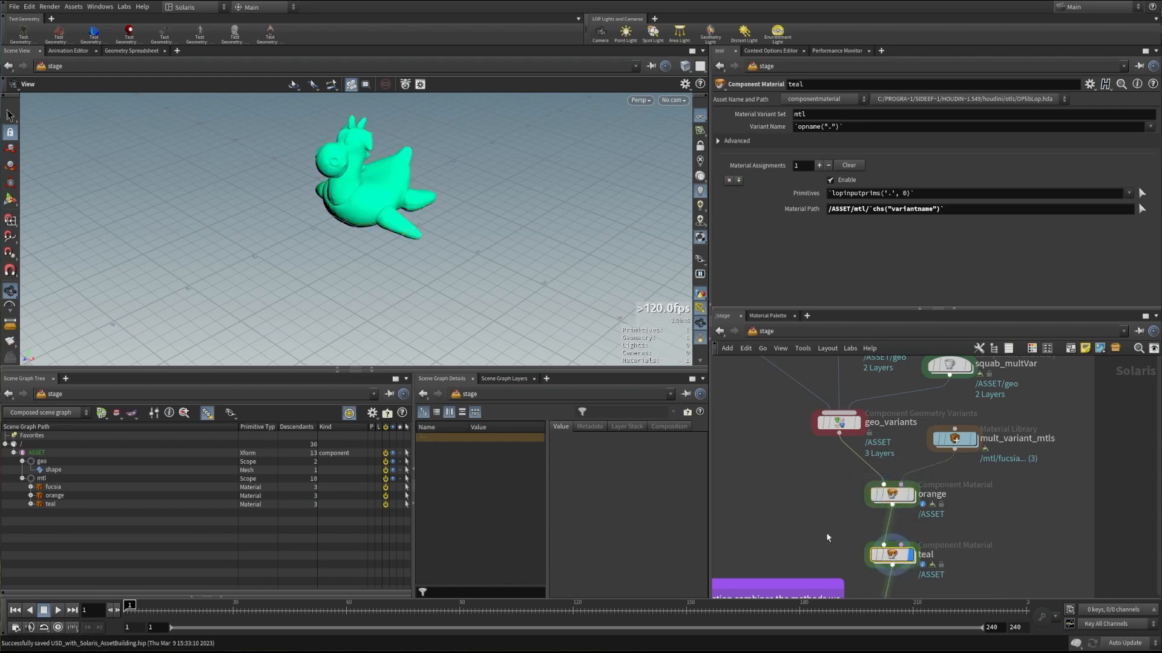
middle_drag(826, 533, 852, 437)
click(904, 502)
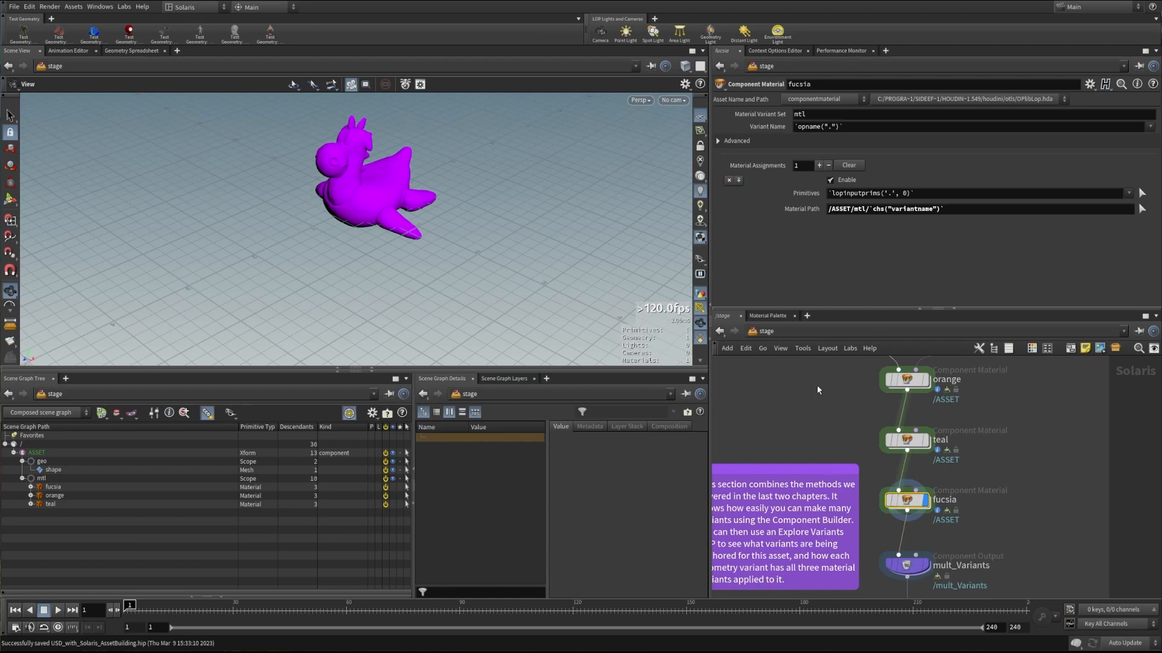
middle_drag(812, 398, 833, 470)
click(908, 450)
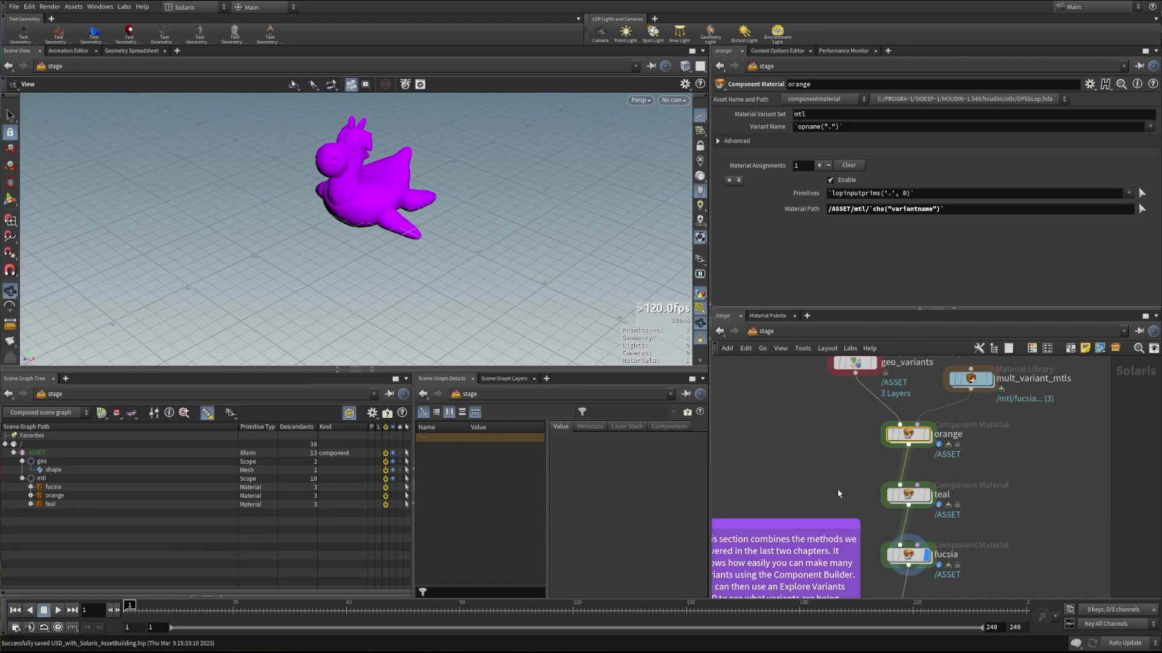
Display the mult_Variants Component Output and examine its caching settings and export option layer names.
middle_drag(889, 462, 906, 391)
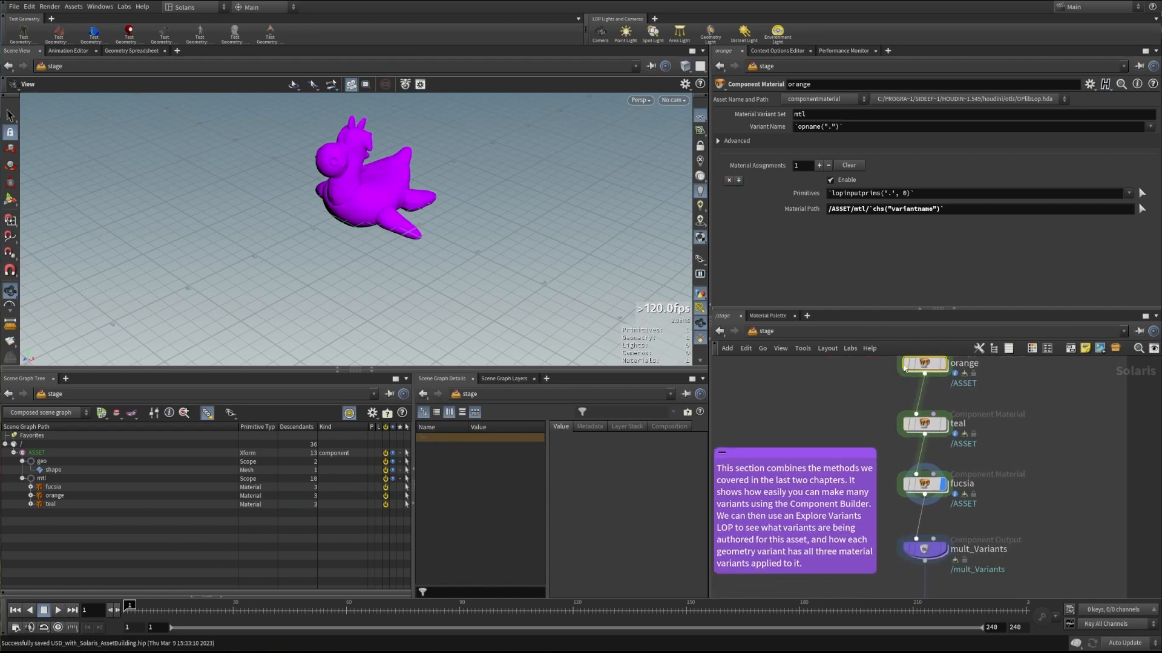
middle_drag(898, 517, 907, 449)
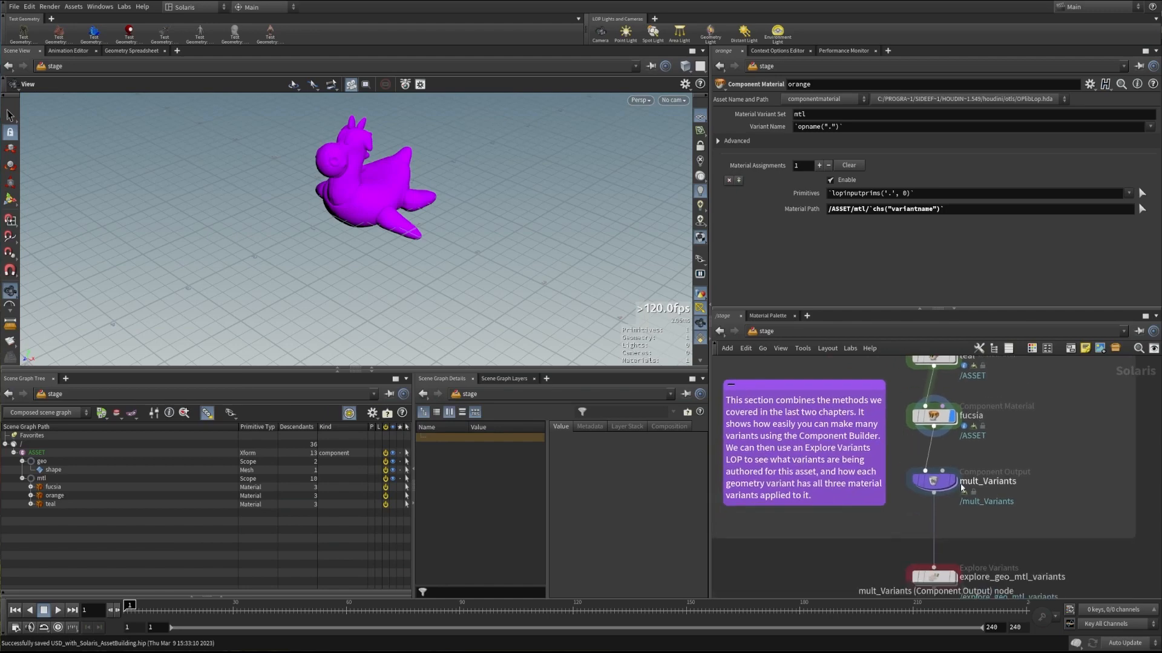
click(953, 483)
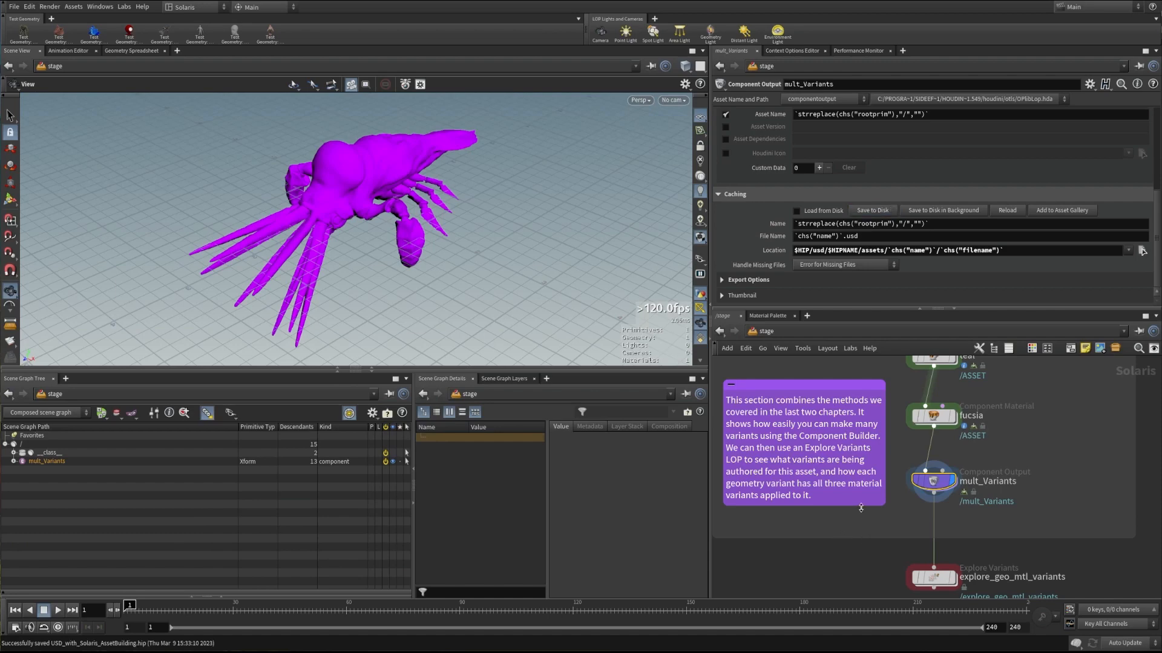
click(722, 280)
scroll(727, 220, down, 4)
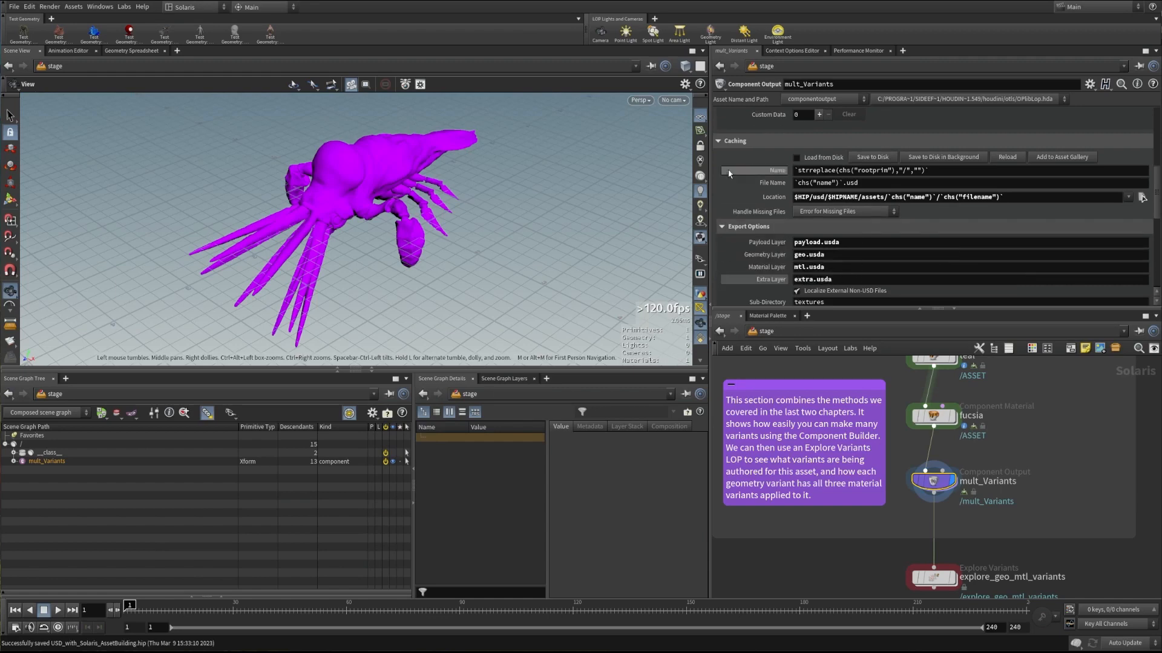
click(721, 226)
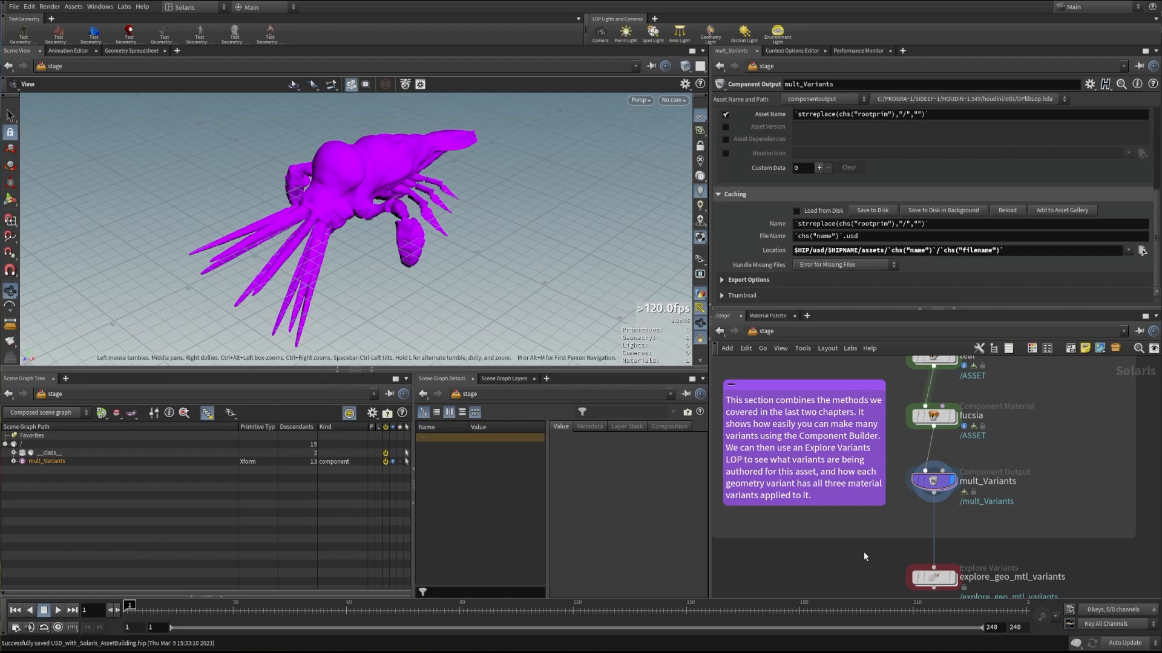
Display the explore_geo_mtl_variants node and view all geometry and material variant combinations from the front.
middle_drag(863, 558, 870, 486)
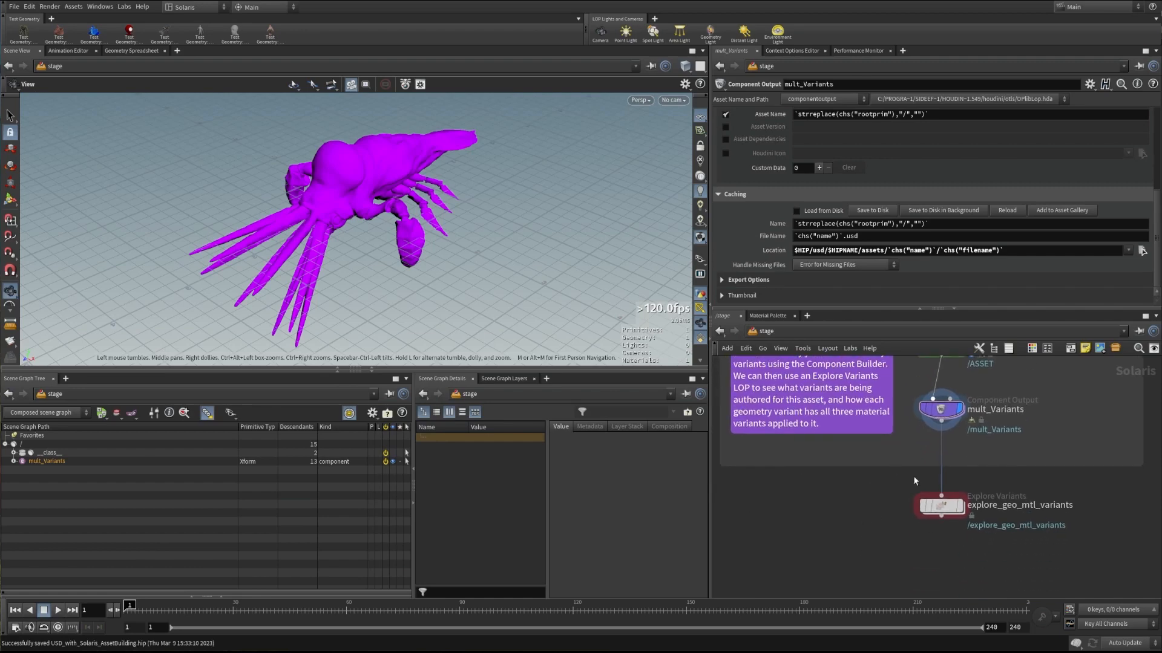
click(960, 506)
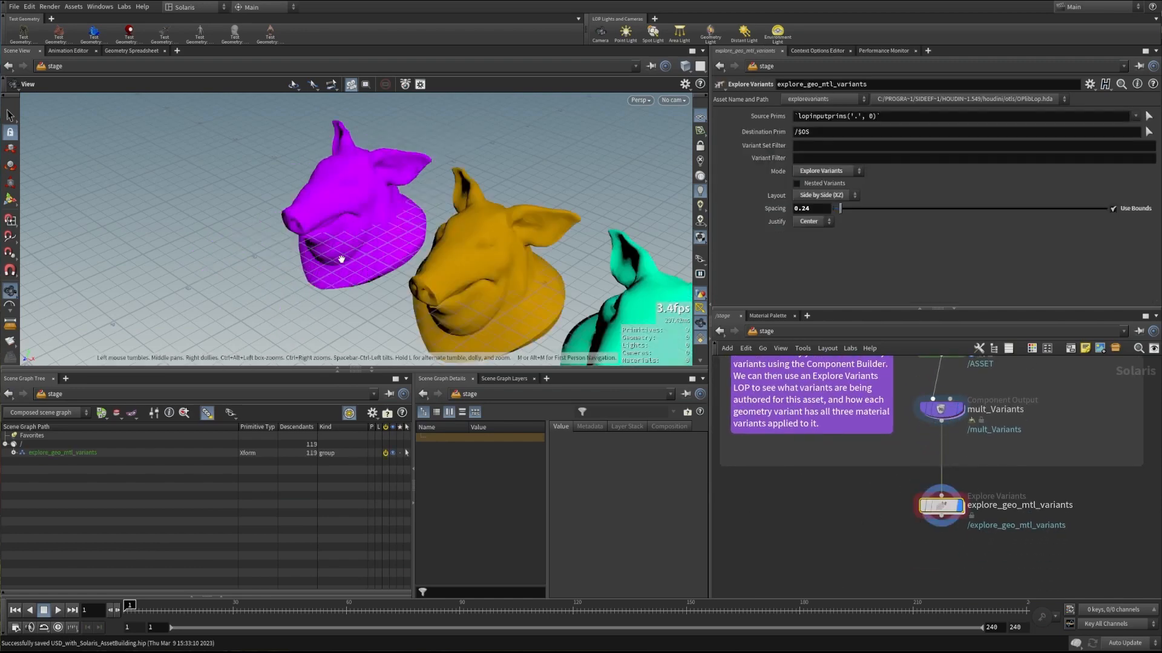
key(space+g)
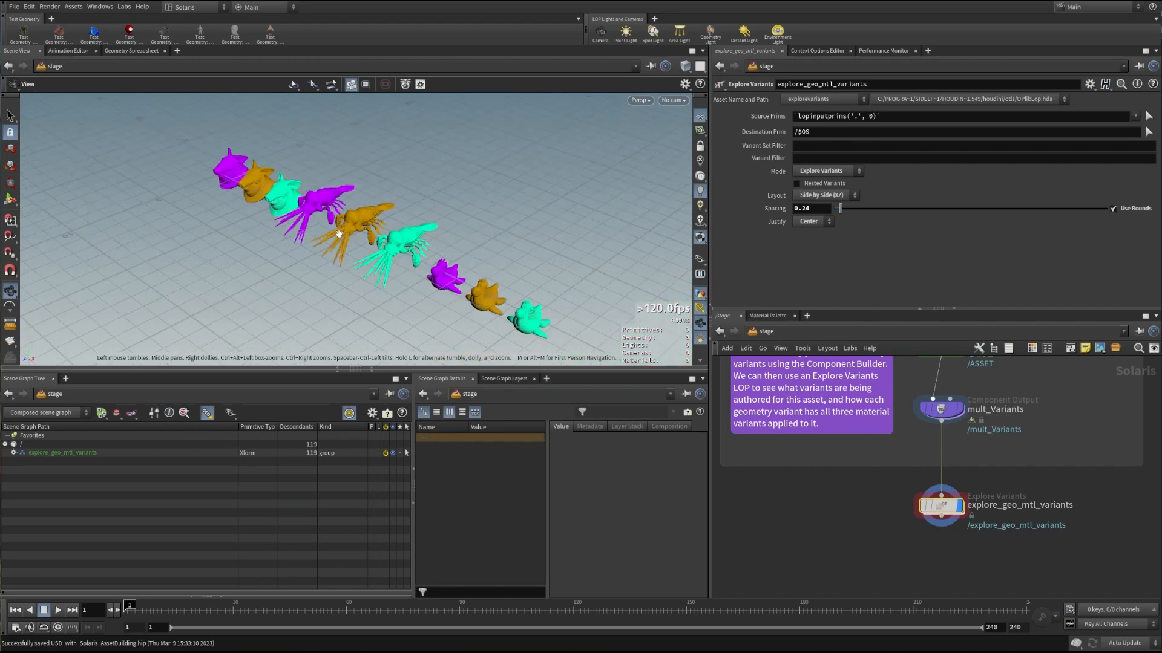
drag(339, 249, 316, 218)
drag(342, 209, 307, 218)
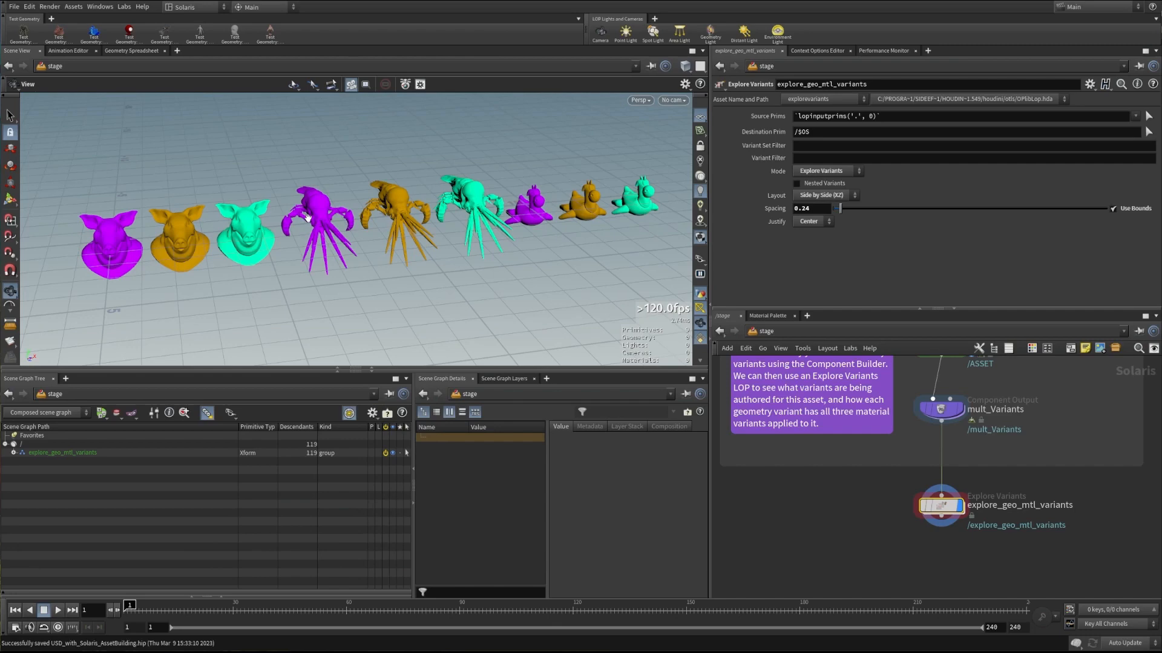
Recheck the orange component material's variant settings and follow the chain down to the Explore Variants node.
middle_drag(1072, 394, 1044, 548)
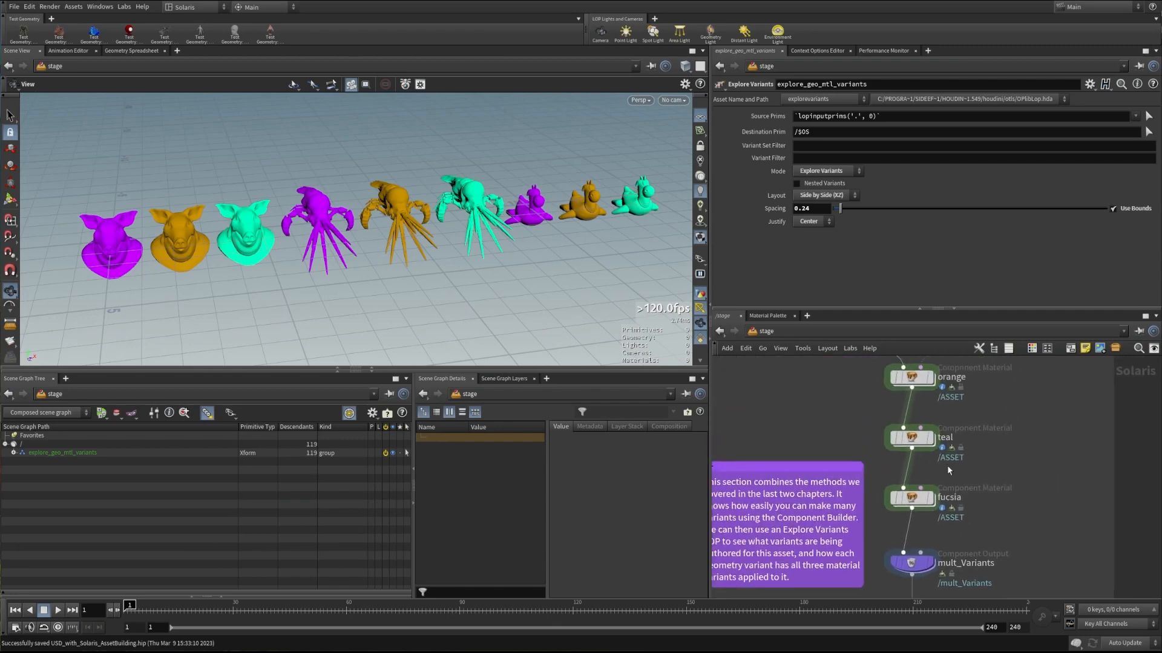
click(917, 378)
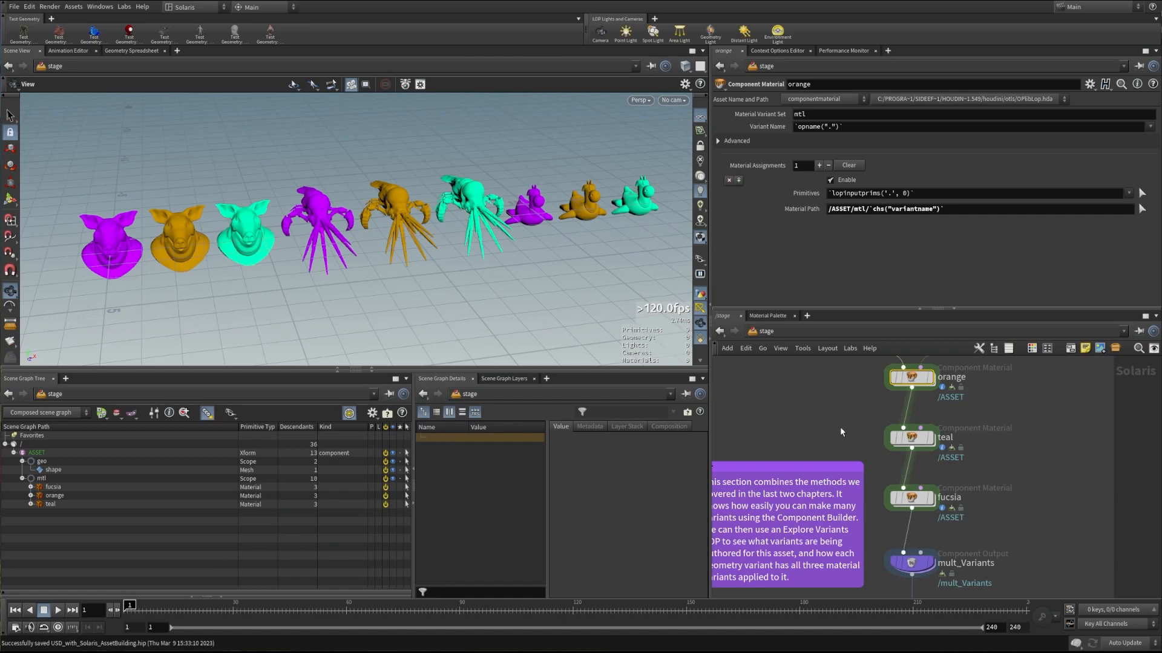
middle_drag(862, 422, 869, 367)
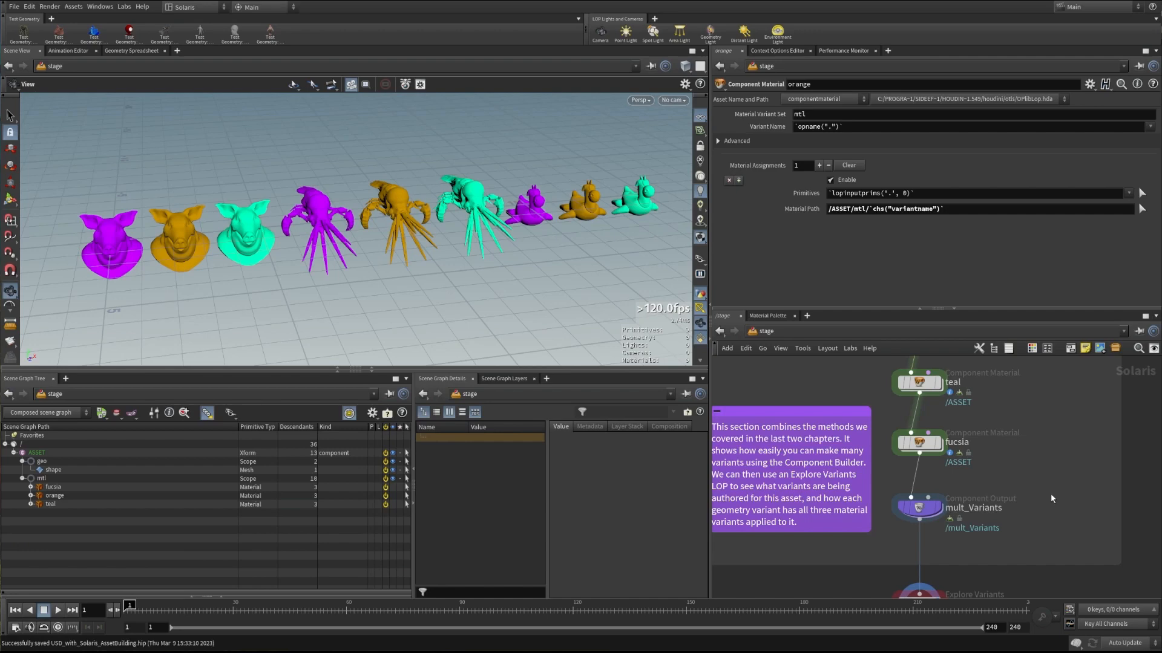
middle_drag(902, 580, 896, 480)
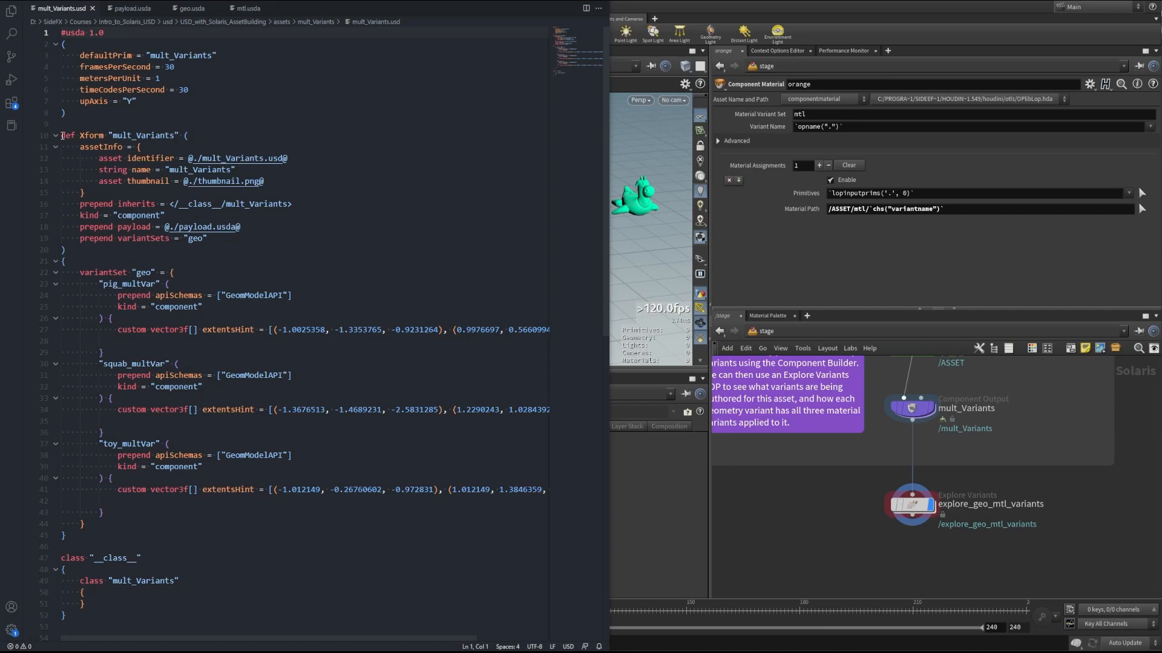
Switch to the code editor and examine the mult_Variants Xform definition and its assetInfo entries in mult_Variants.usd.
drag(62, 135, 189, 135)
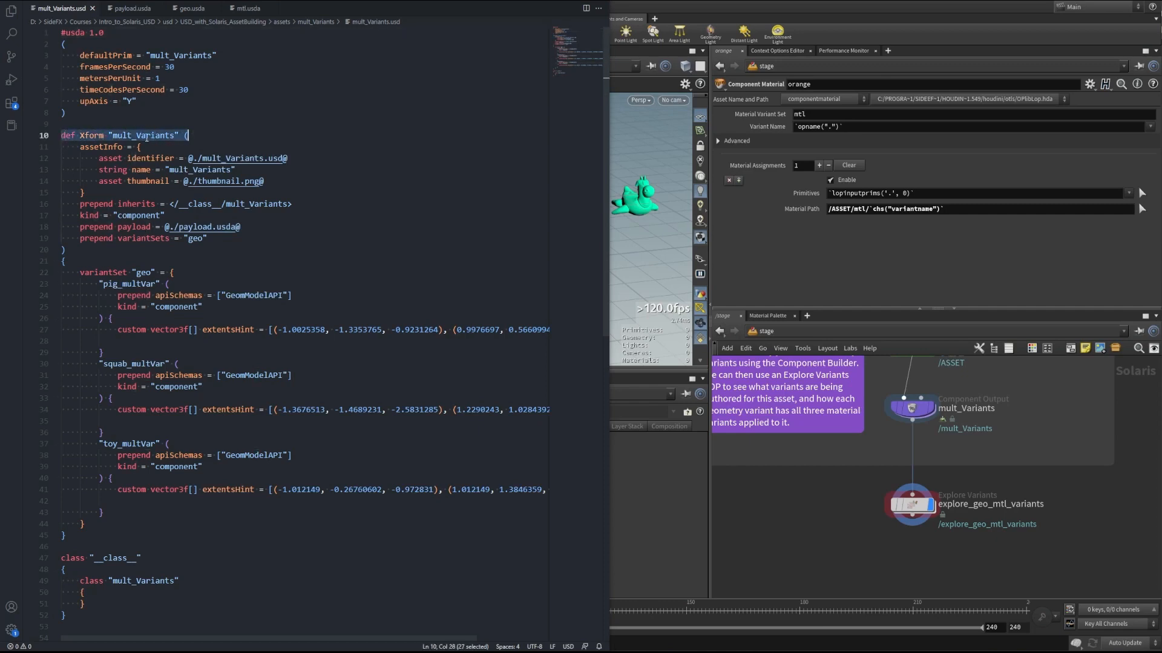
click(210, 134)
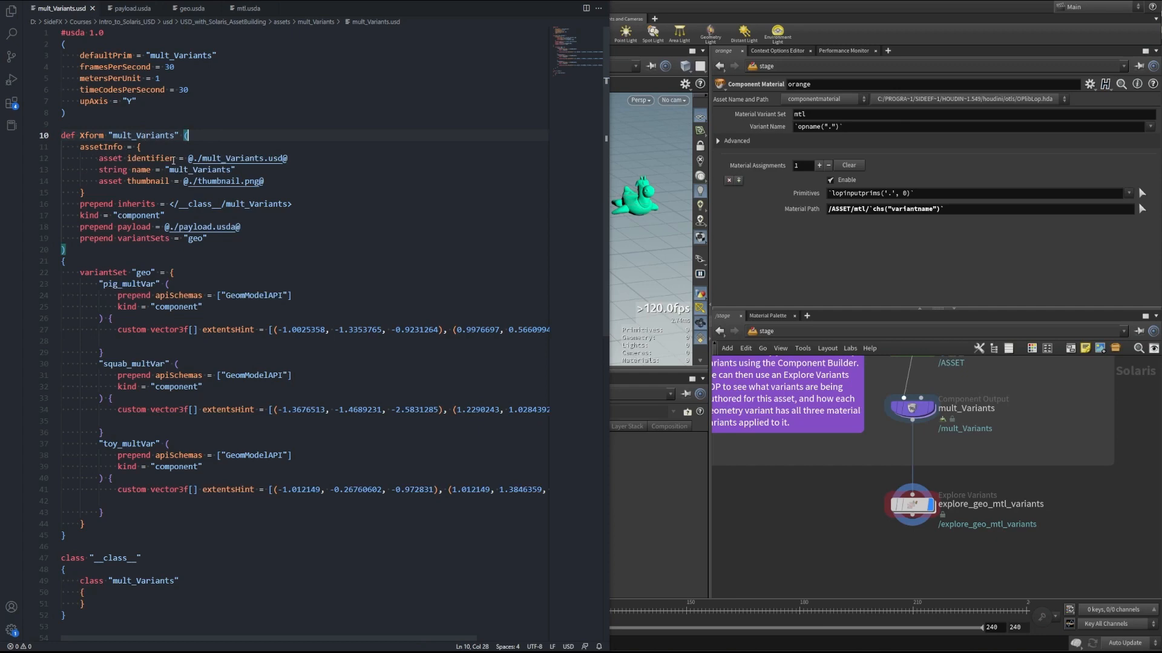
double_click(141, 169)
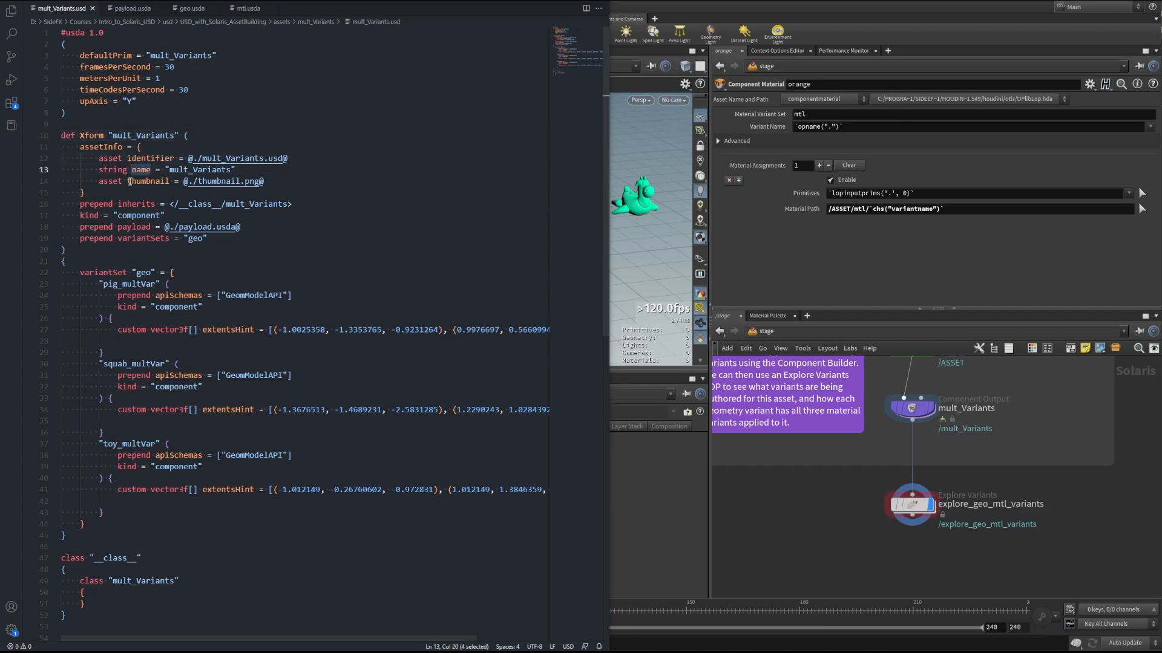
double_click(132, 182)
key(End)
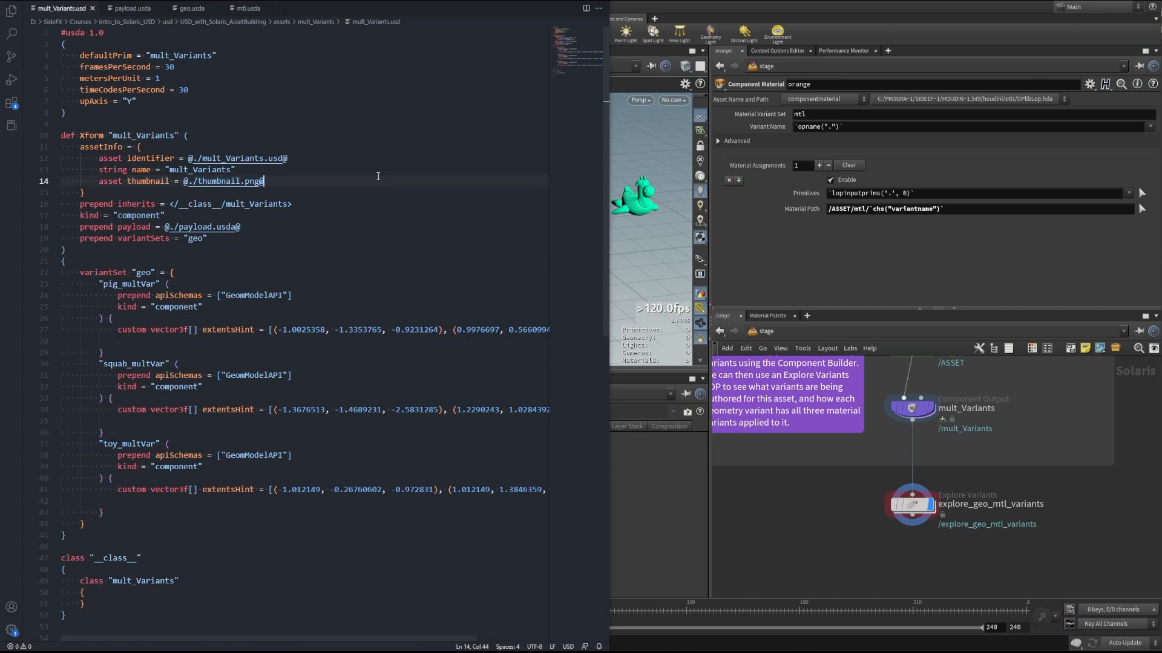
scroll(97, 215, down, 1)
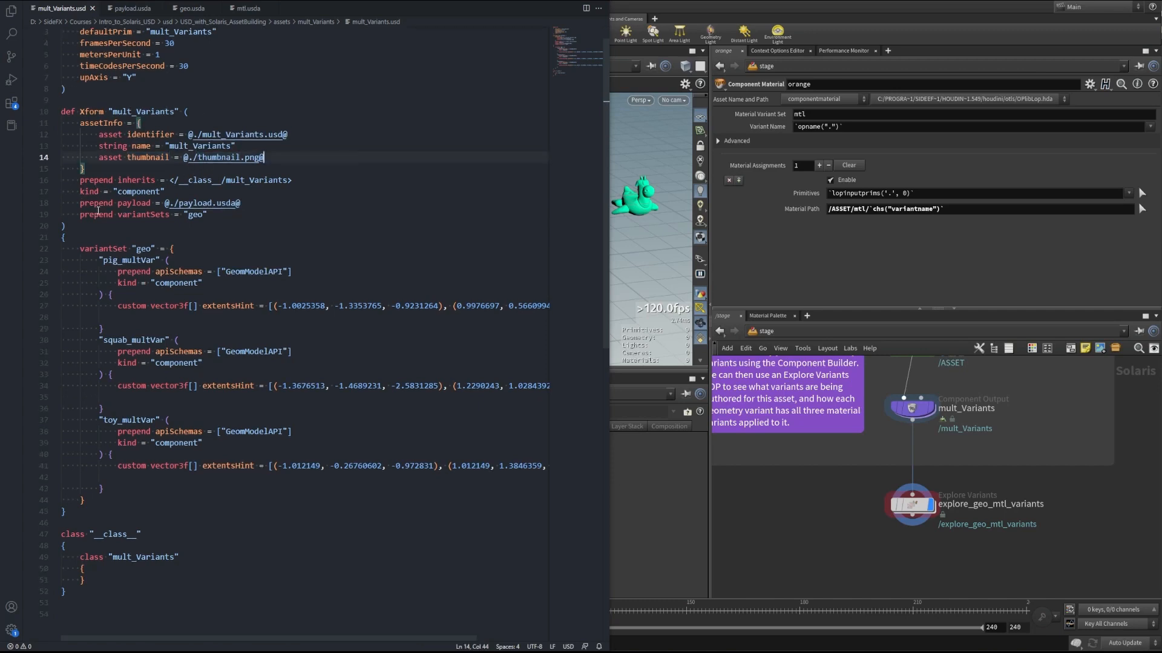
Compare the prepended inherits entry with the __class__ definition at the end of mult_Variants.usd.
drag(118, 182, 157, 182)
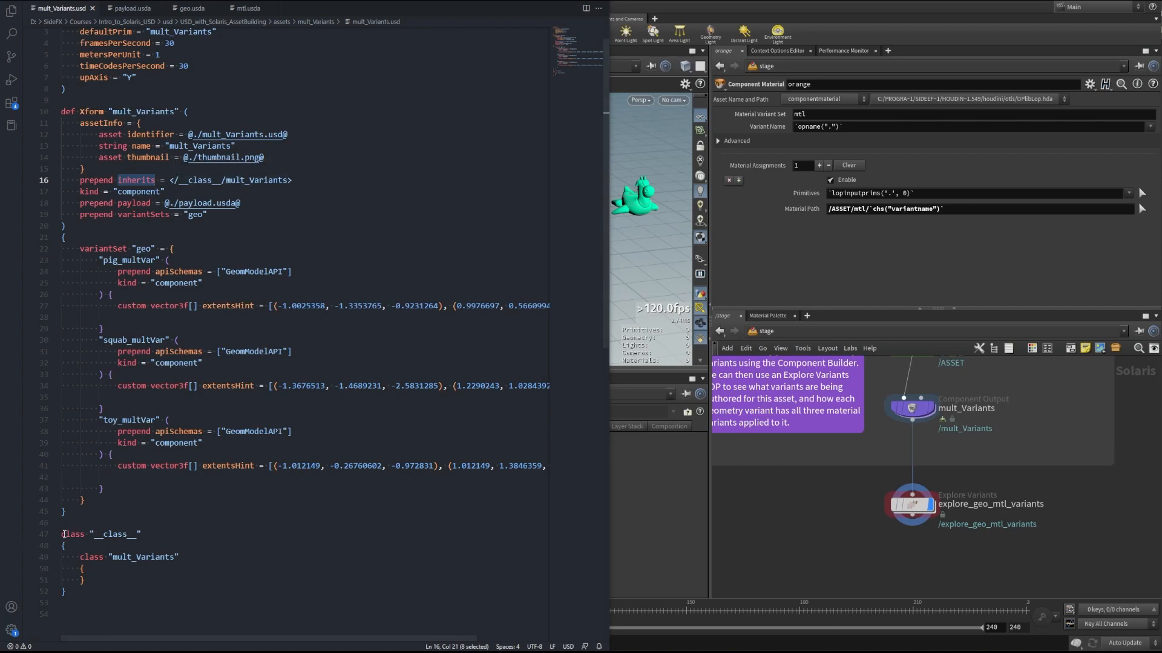
drag(62, 535, 179, 557)
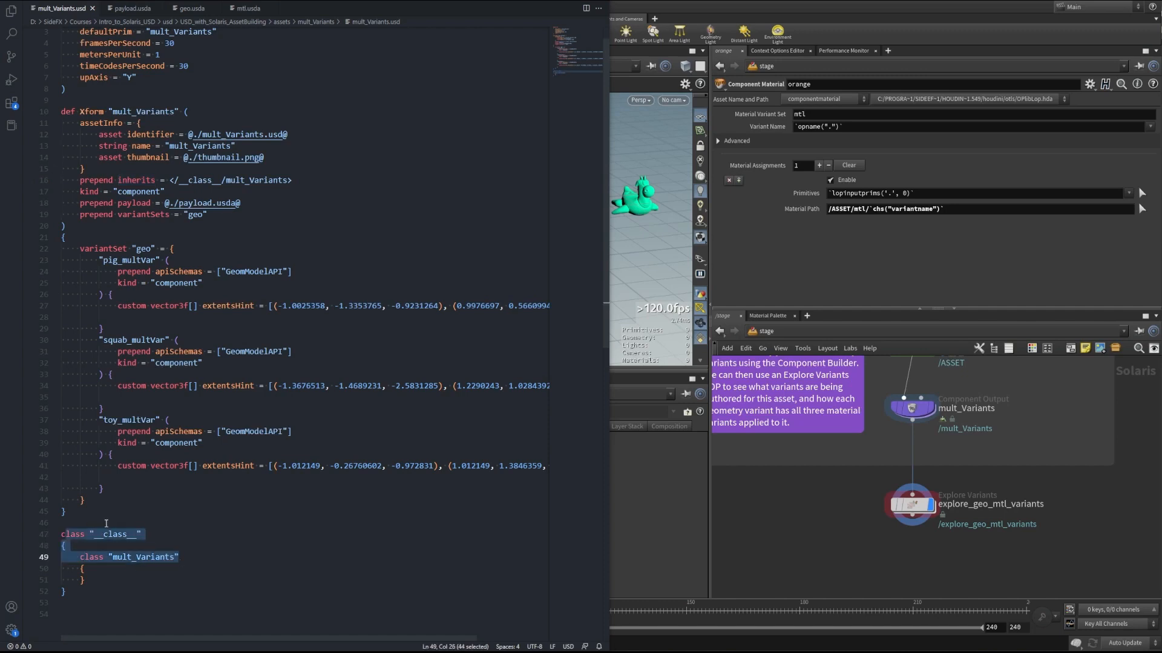
click(173, 535)
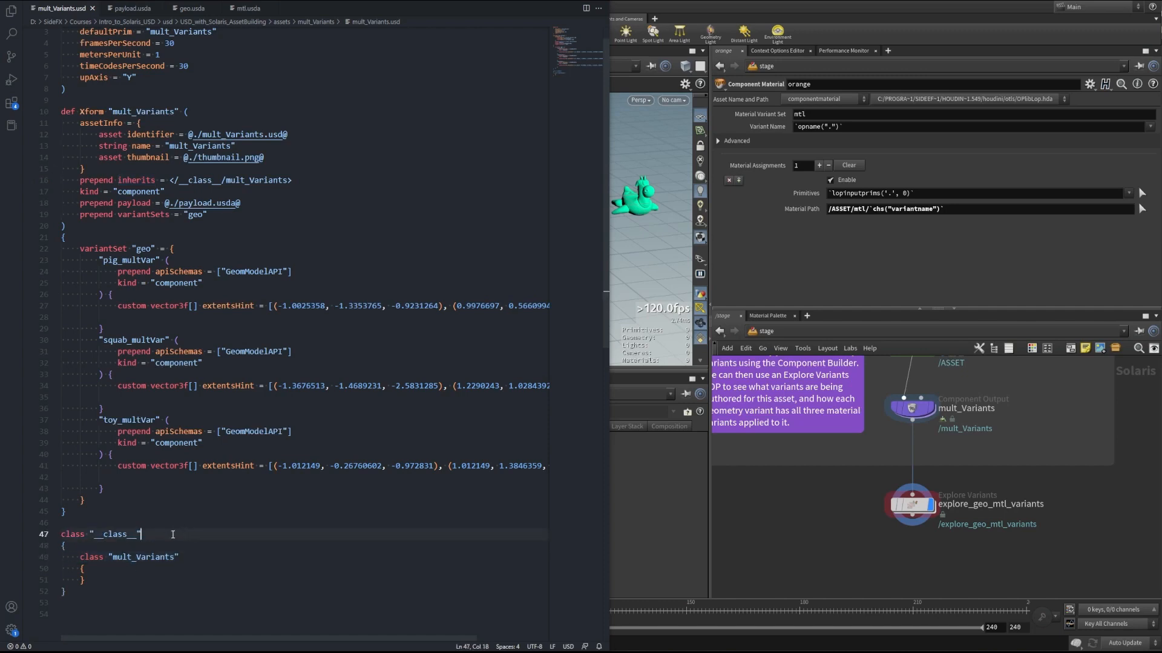
scroll(167, 497, up, 1)
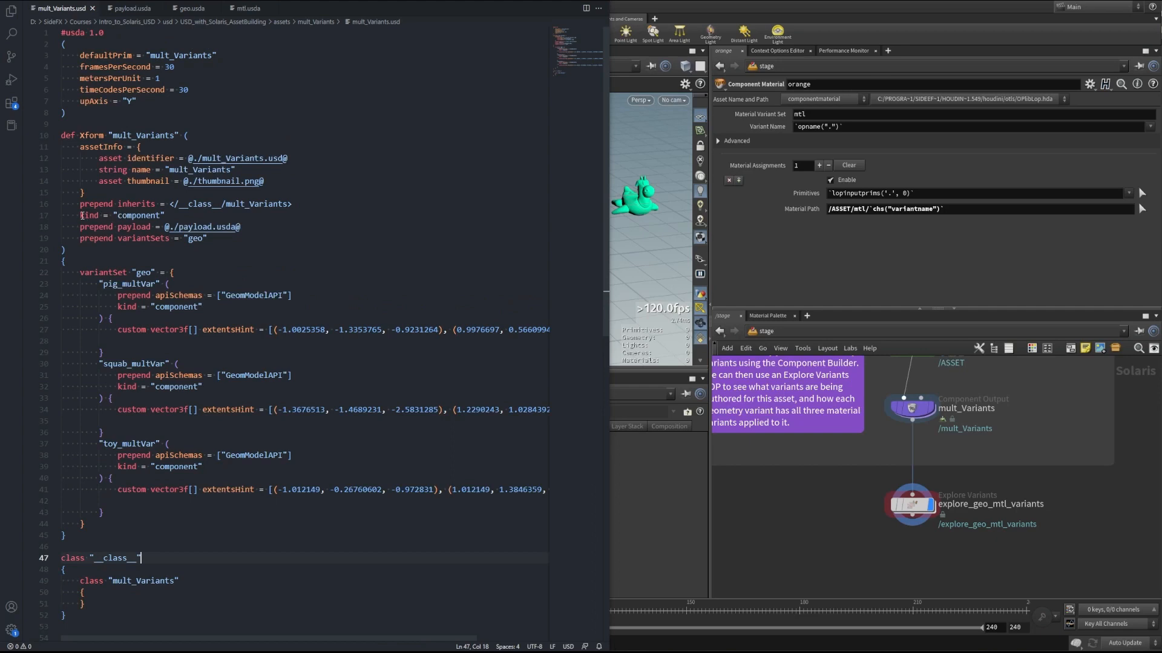
Examine the kind, prepended payload and prepended variantSets entries in the mult_Variants prim's metadata.
drag(82, 215, 165, 216)
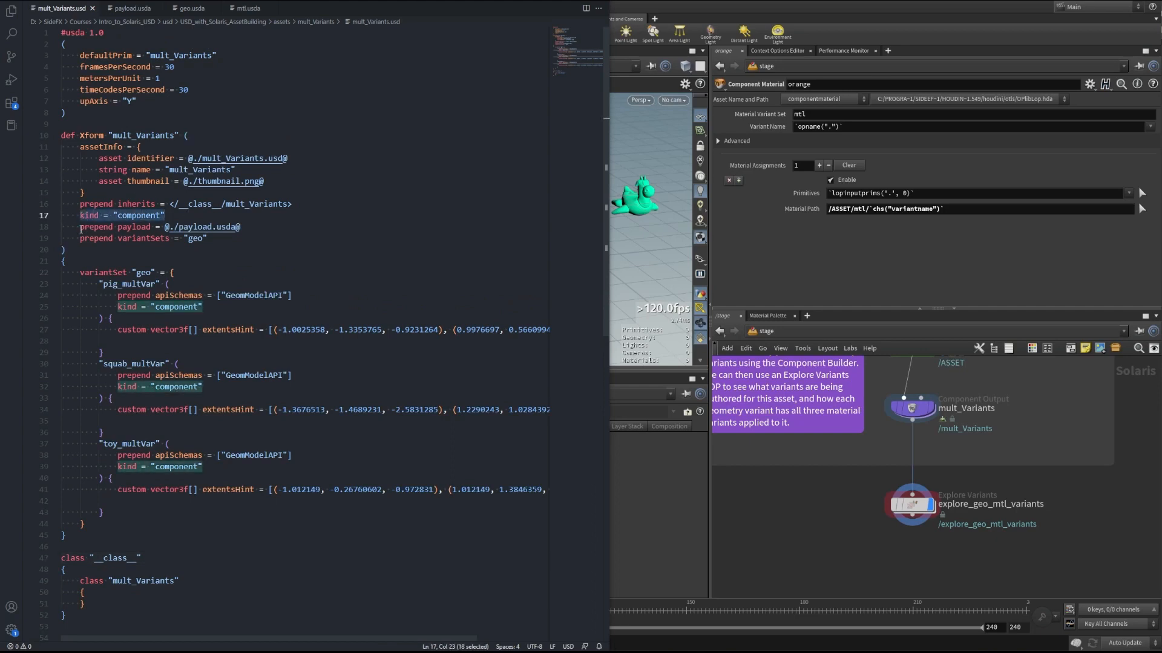
drag(80, 228, 151, 227)
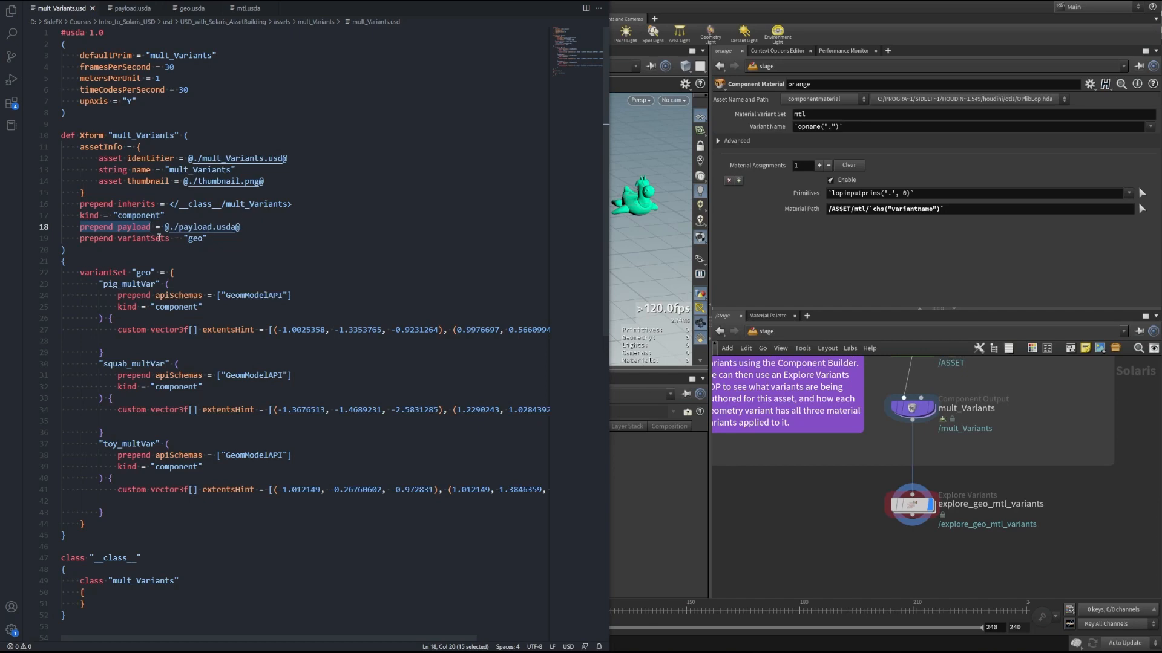
click(113, 241)
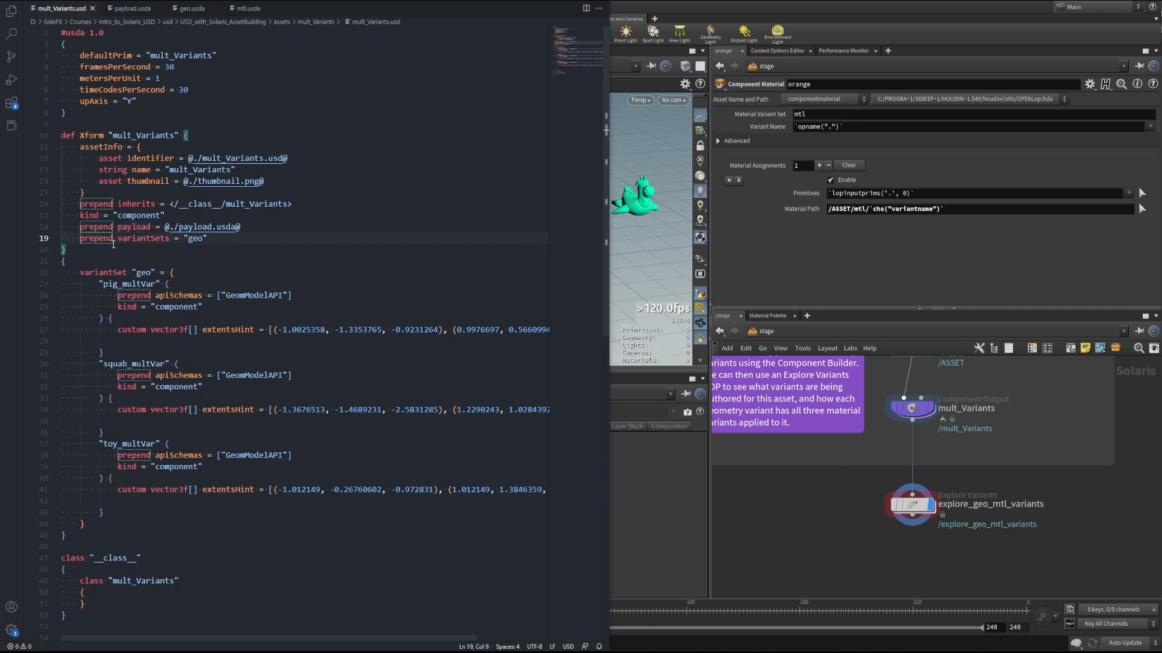
drag(80, 240, 207, 240)
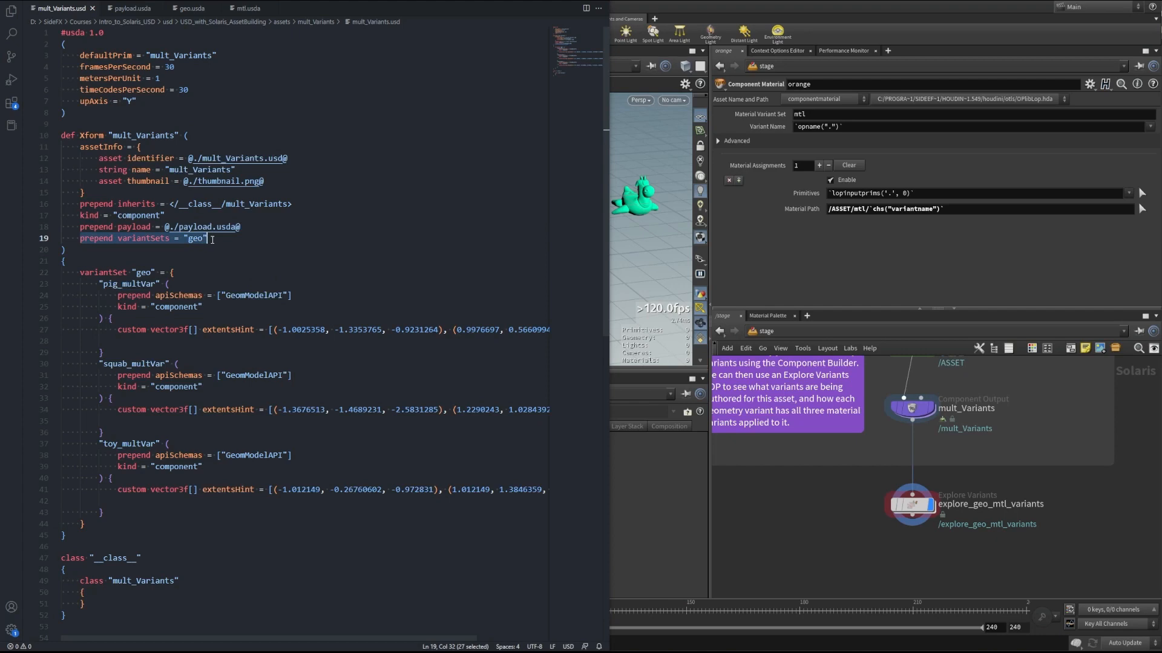
Examine the geo variantSet block and its pig_multVar, squab_multVar and toy_multVar variants.
click(82, 273)
drag(89, 272, 175, 273)
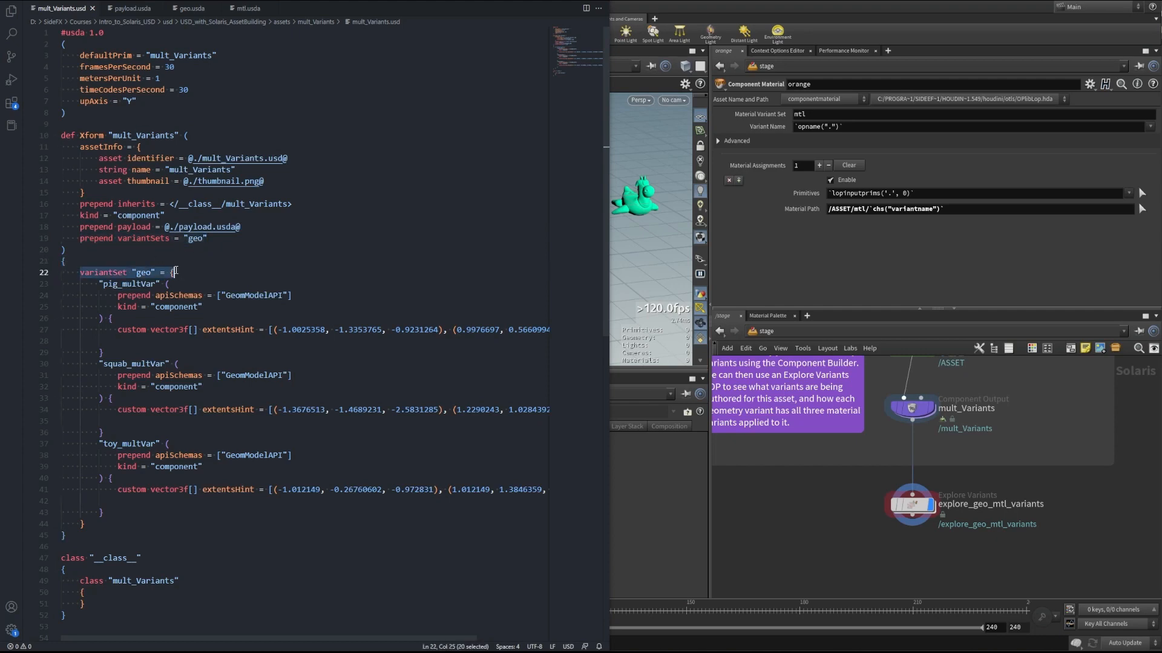
drag(99, 283, 179, 282)
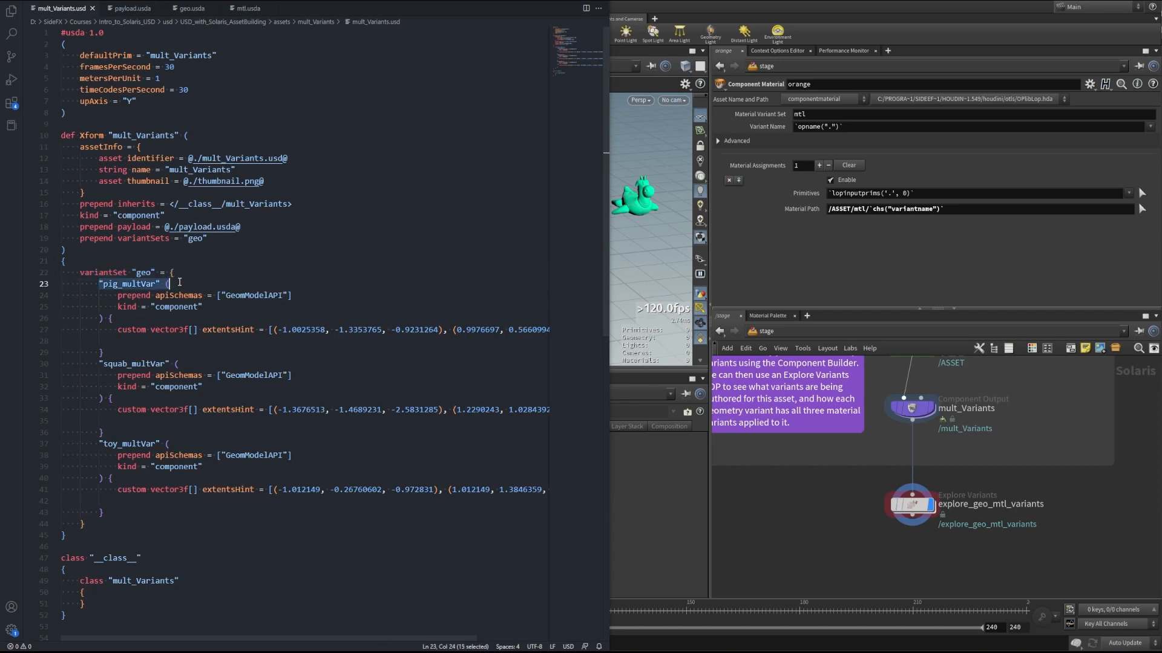
drag(99, 364, 179, 364)
drag(100, 444, 172, 444)
click(220, 447)
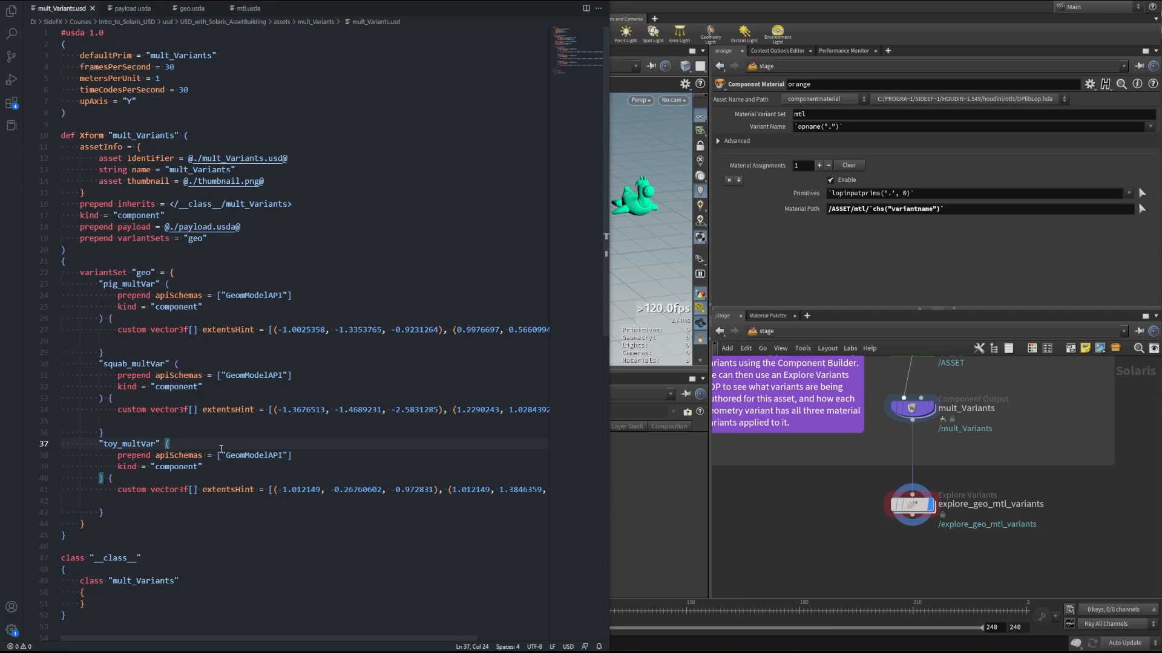
Examine the prepended mtl.usda and geo.usda references in payload.usda, and the hidden entry of the ASSET_geo_variant_0 over in geo.usda.
click(121, 7)
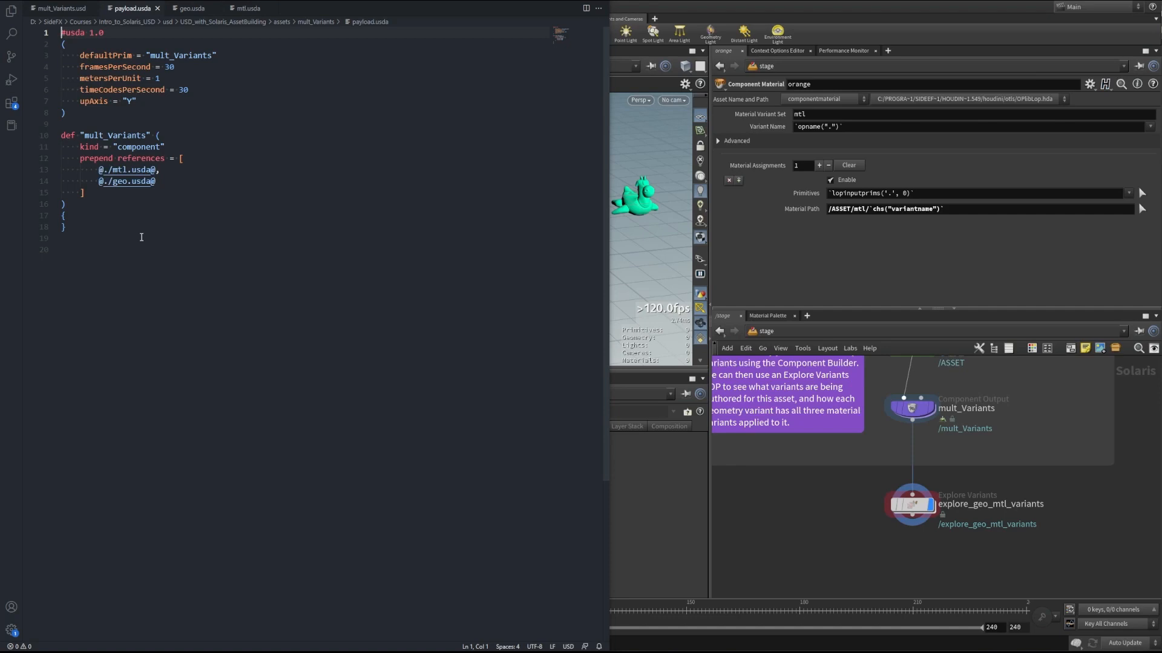
click(192, 9)
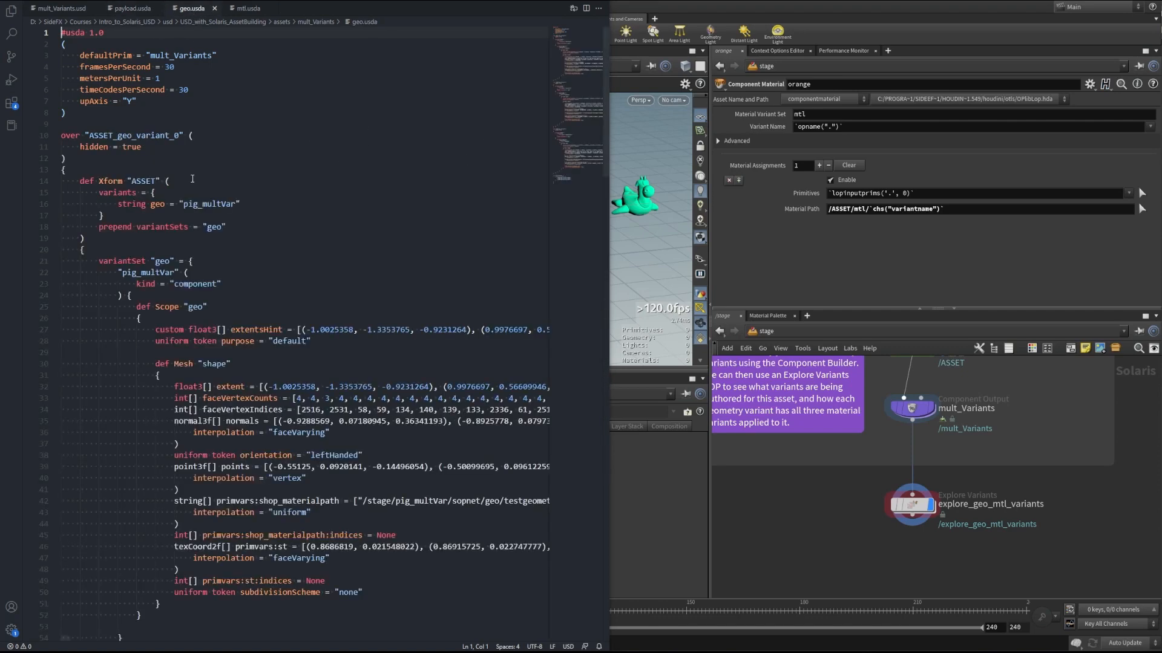
click(80, 147)
key(shift+End)
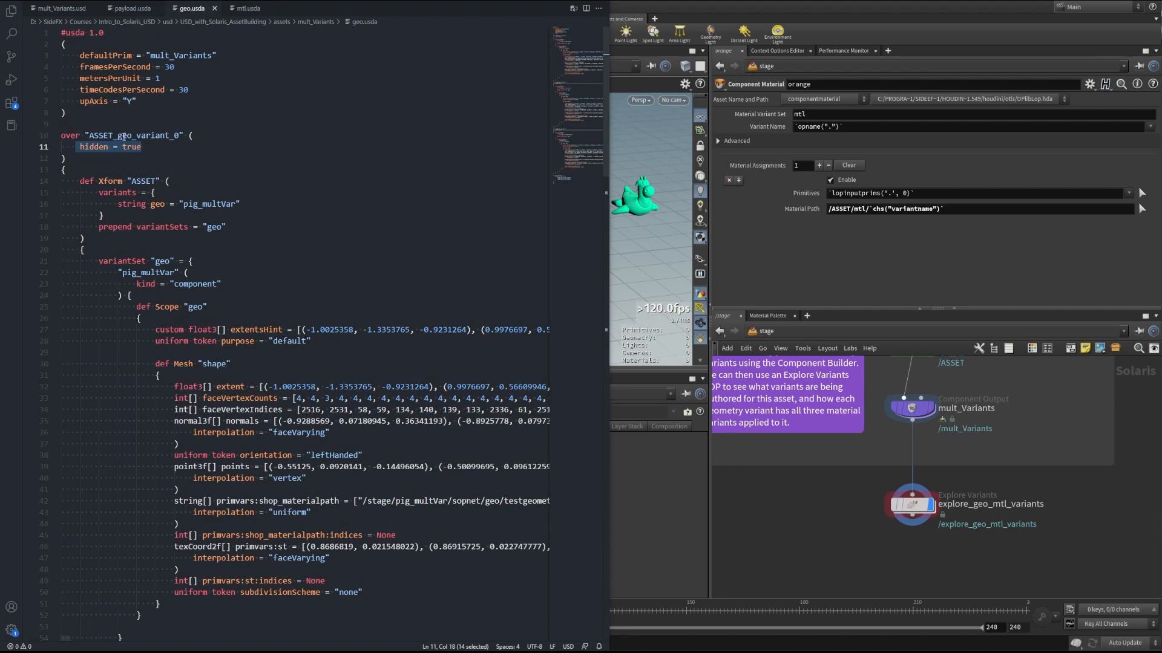
Examine the ASSET Xform under ASSET_geo_variant_0, including its pig_multVar variant selection and prepended geo variantSets entry.
scroll(299, 187, down, 1)
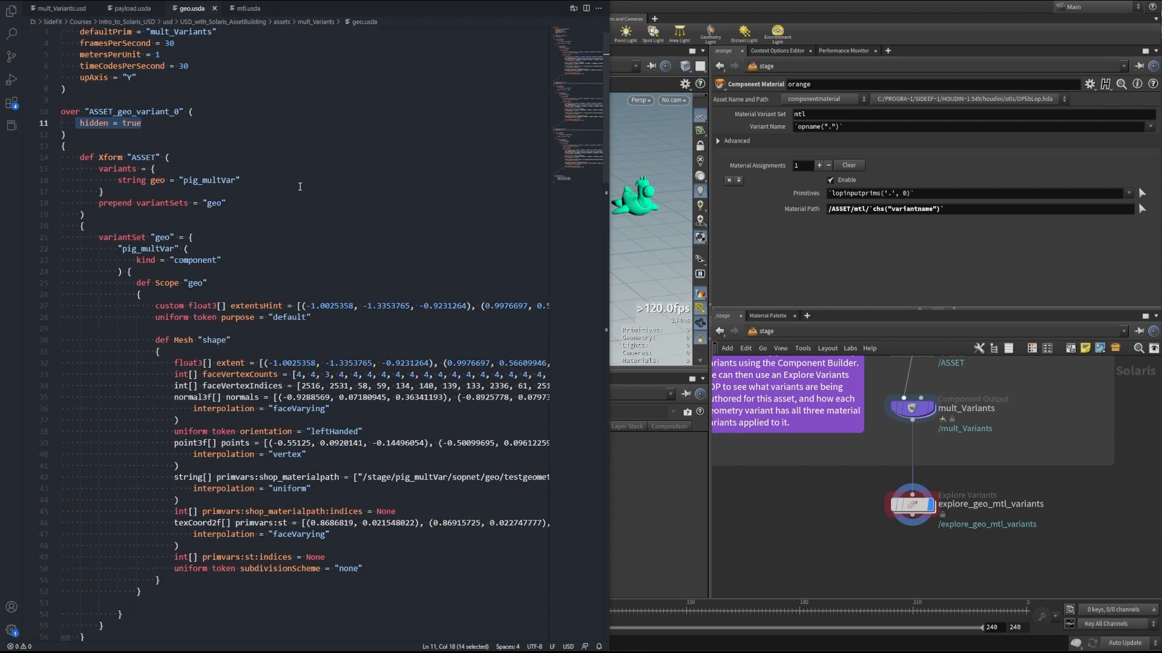
drag(81, 157, 175, 155)
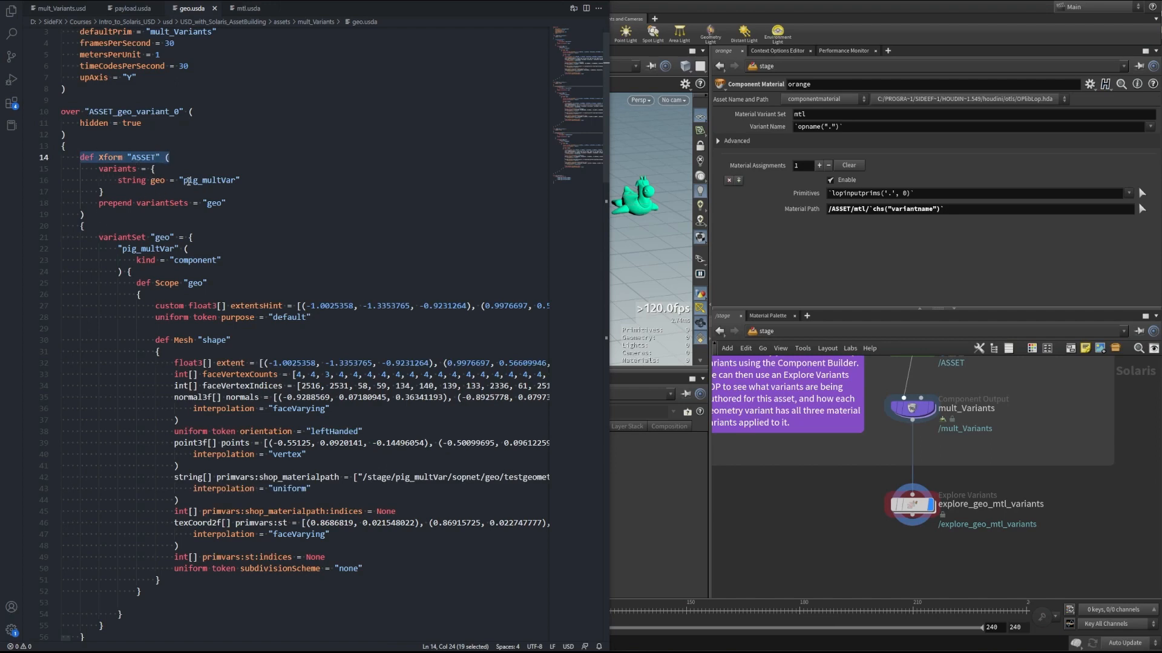
drag(183, 180, 226, 204)
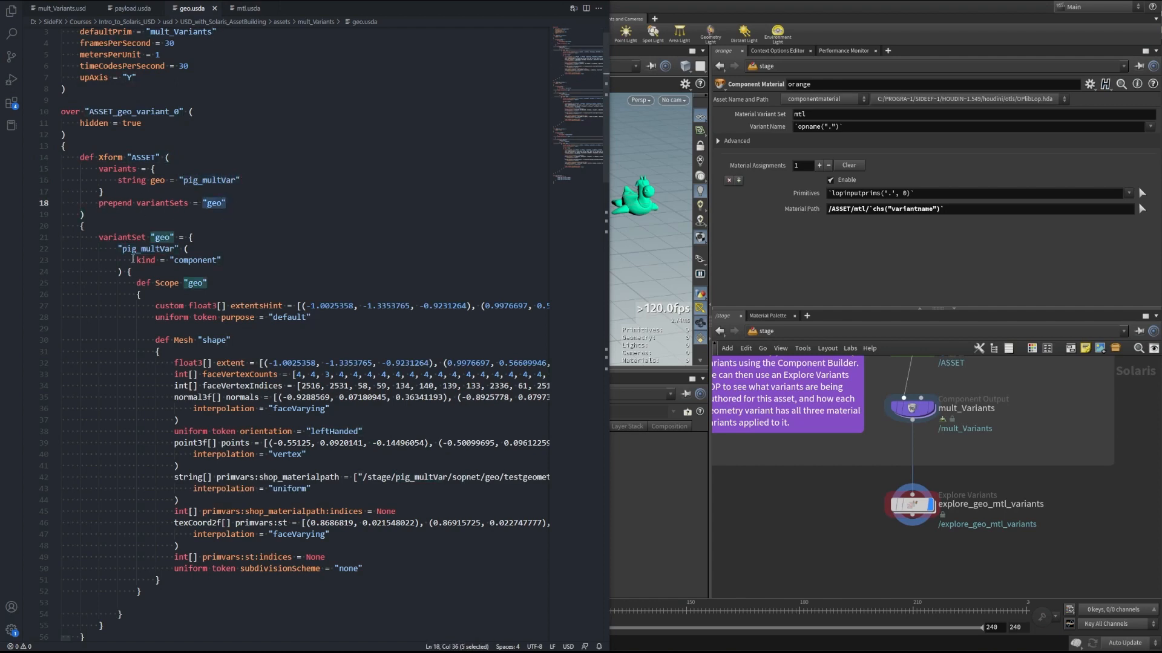
Examine the pig_multVar variant inside the geo variantSet, including its geo Scope and shape Mesh definitions.
scroll(121, 225, down, 2)
click(99, 188)
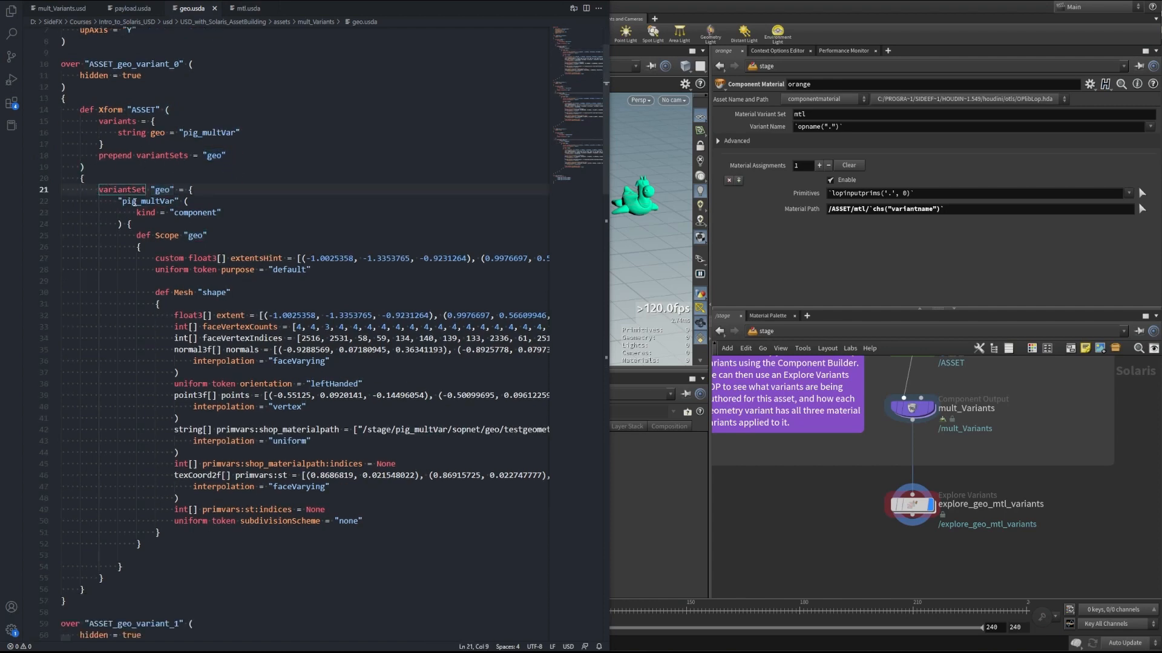
drag(119, 201, 248, 234)
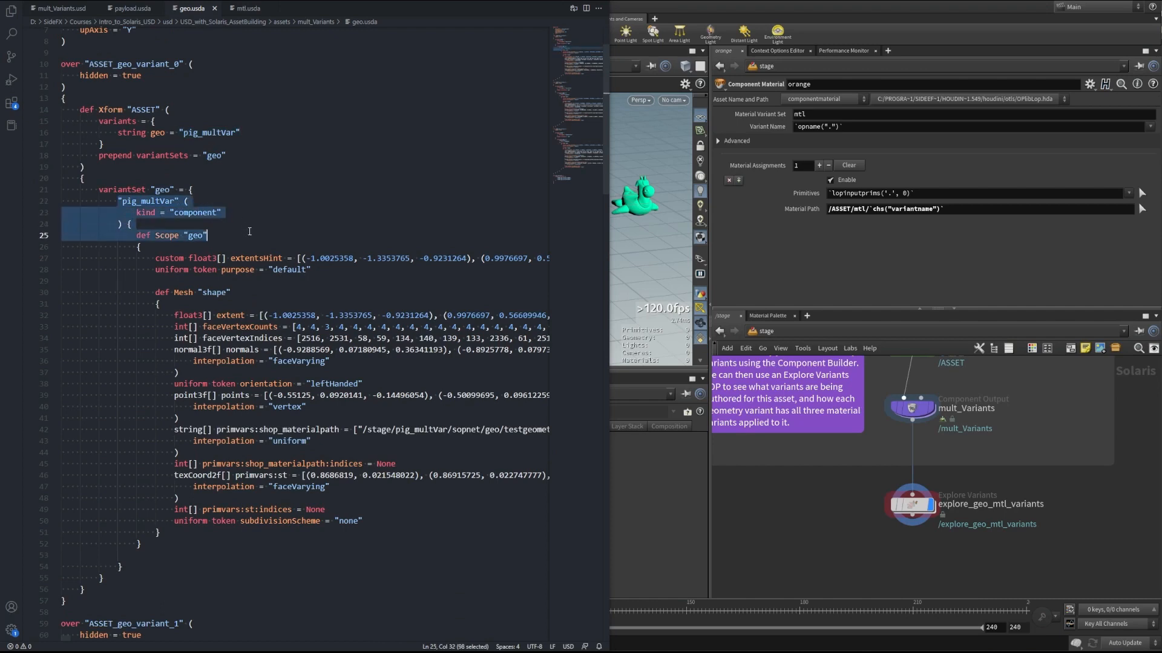
click(165, 201)
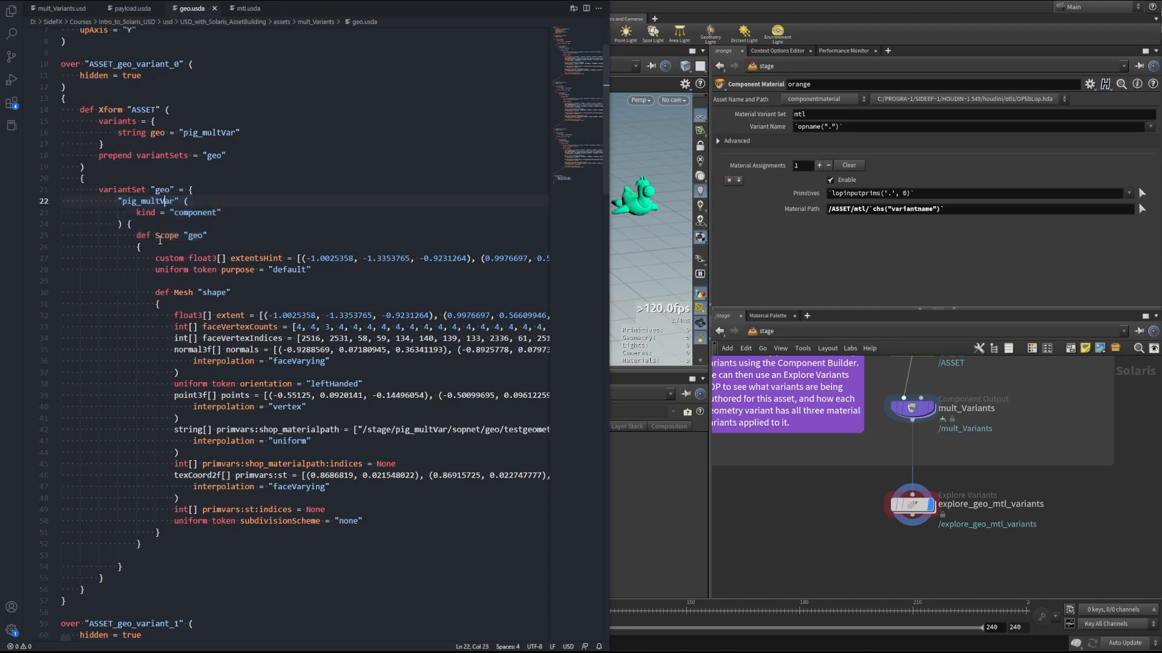
drag(137, 235, 207, 235)
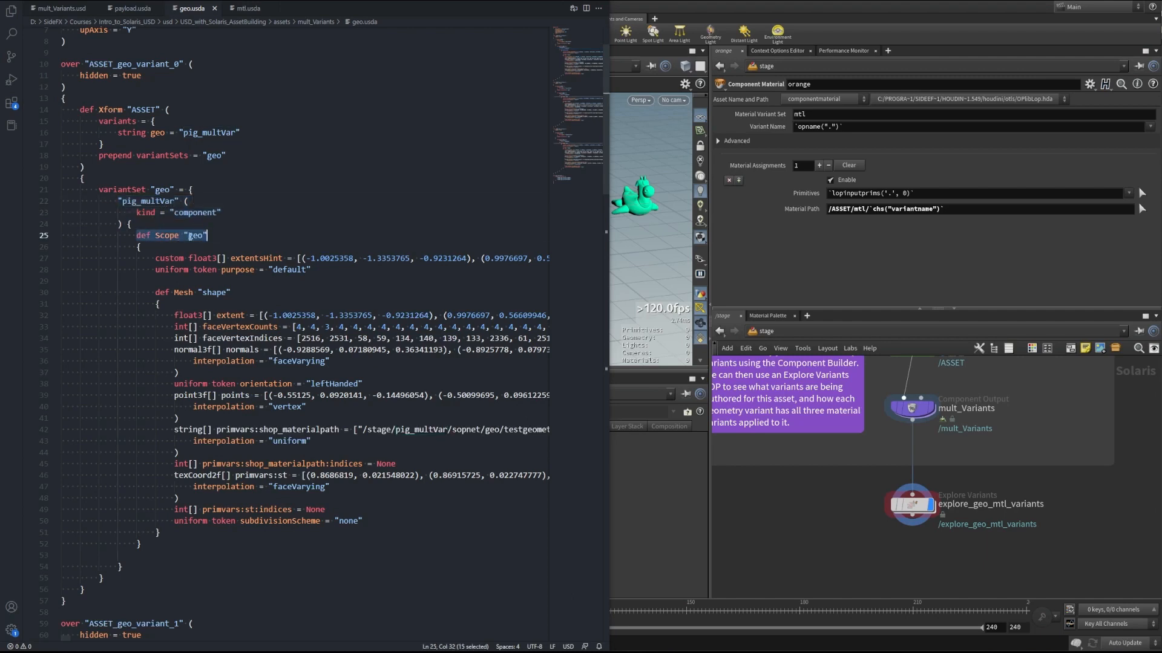
drag(155, 292, 230, 293)
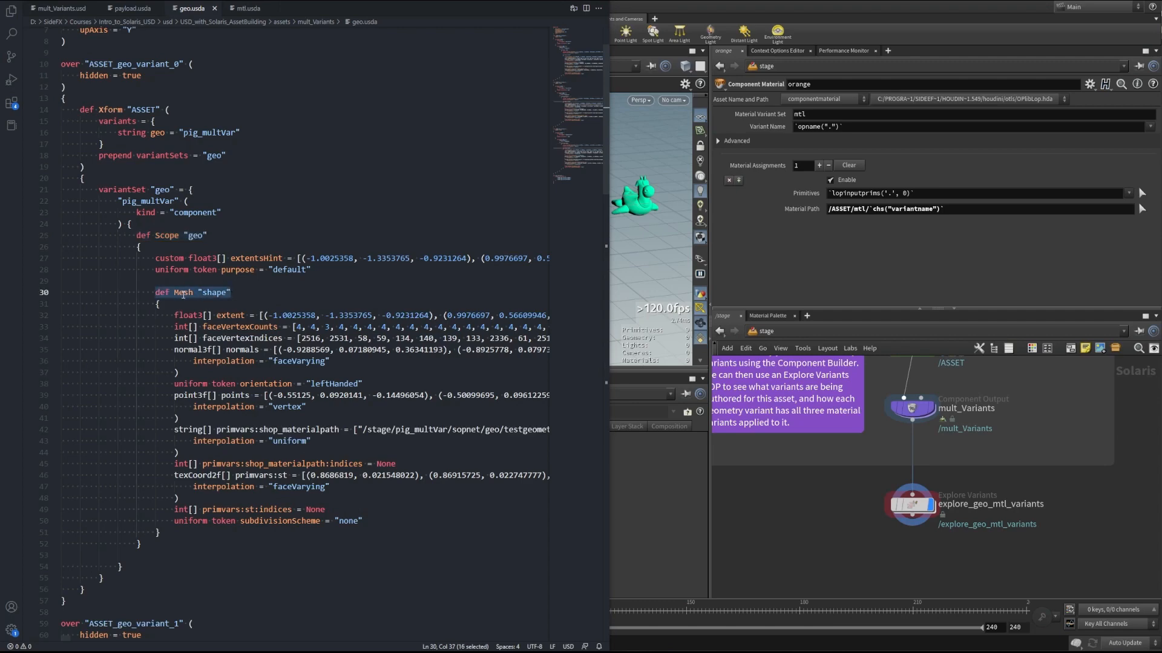
scroll(224, 322, down, 3)
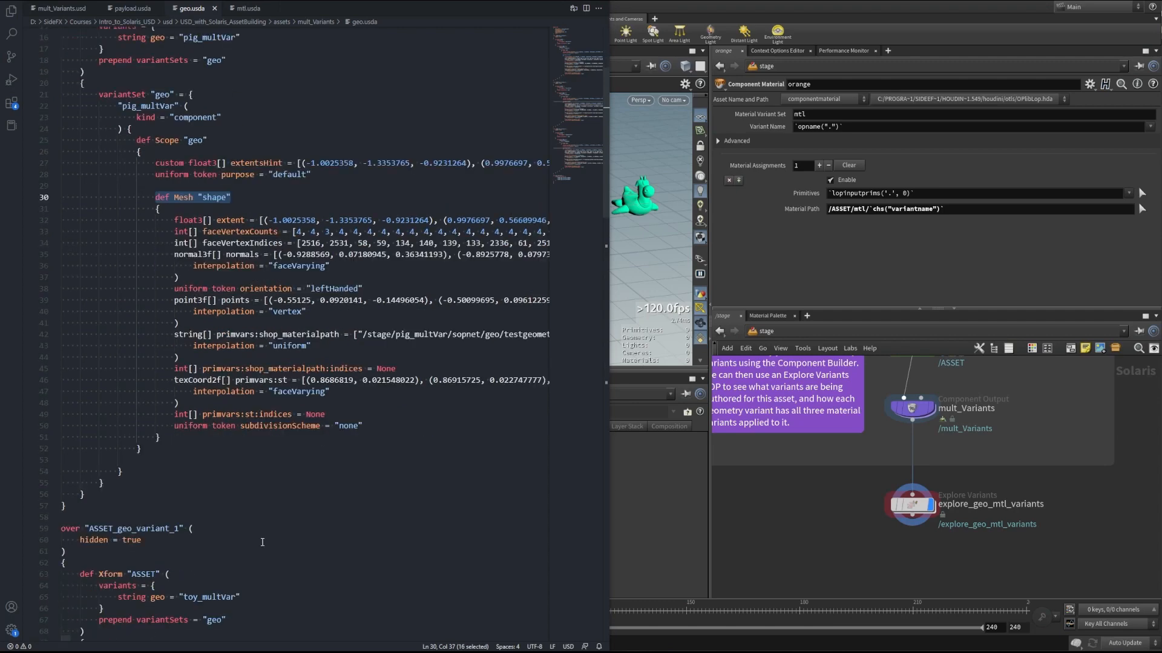
Compare the ASSET_geo_variant_1 and ASSET_geo_variant_2 overs in geo.usda, checking their toy_multVar and squab_multVar selections.
scroll(262, 542, down, 2)
drag(584, 83, 579, 106)
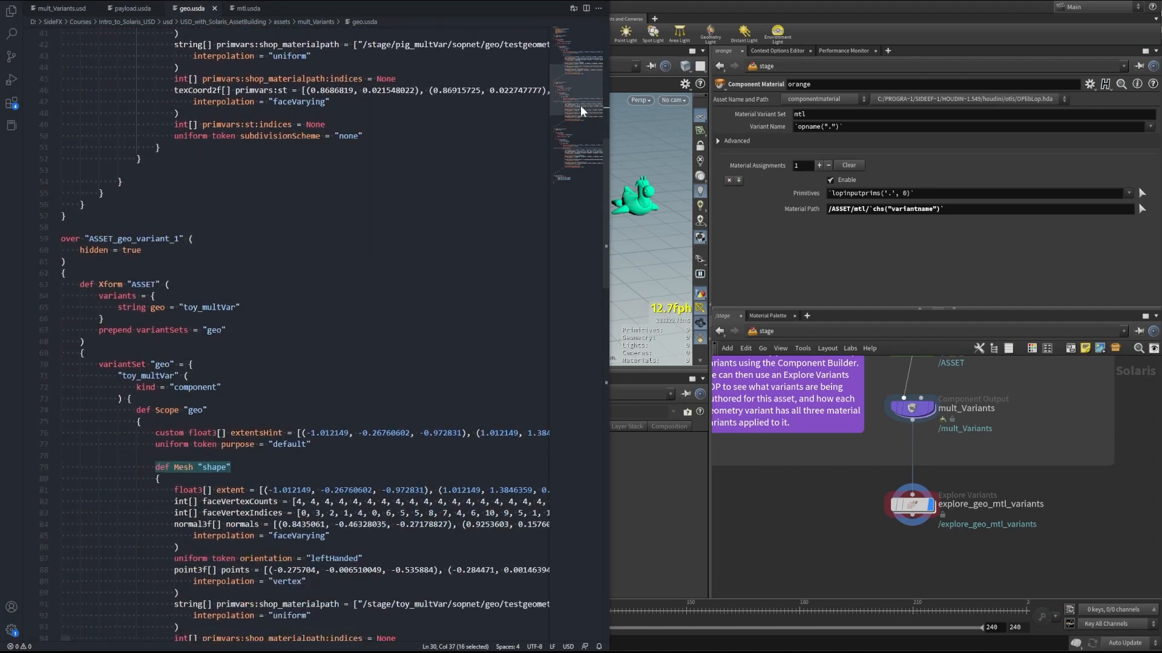
scroll(580, 107, down, 3)
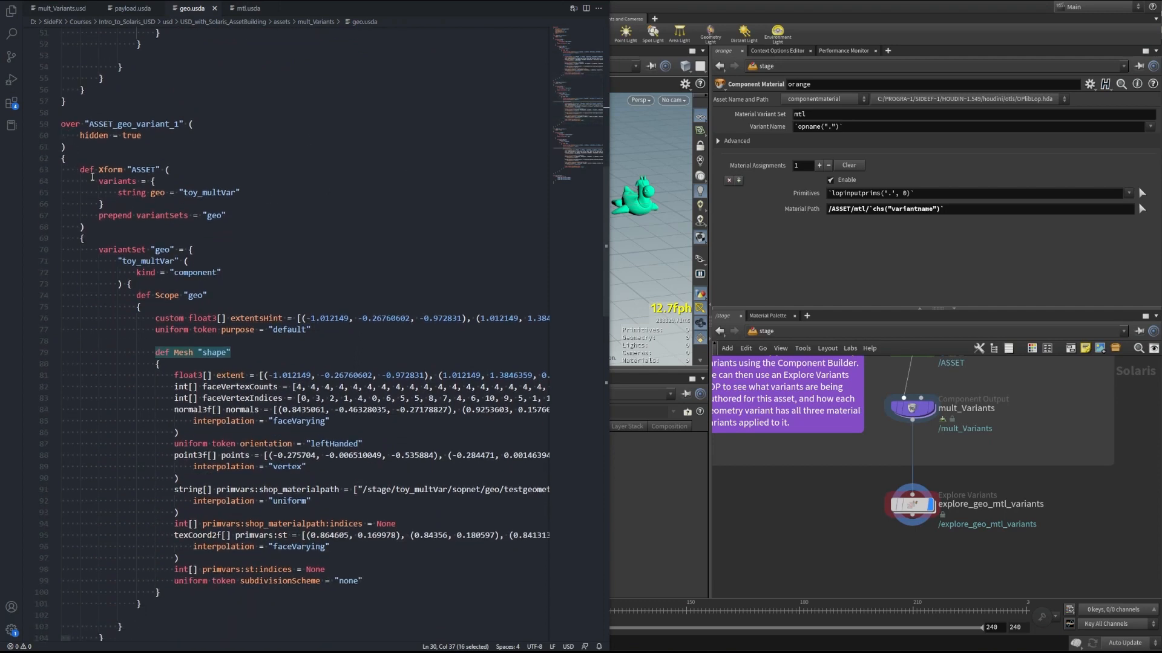
drag(100, 193, 257, 195)
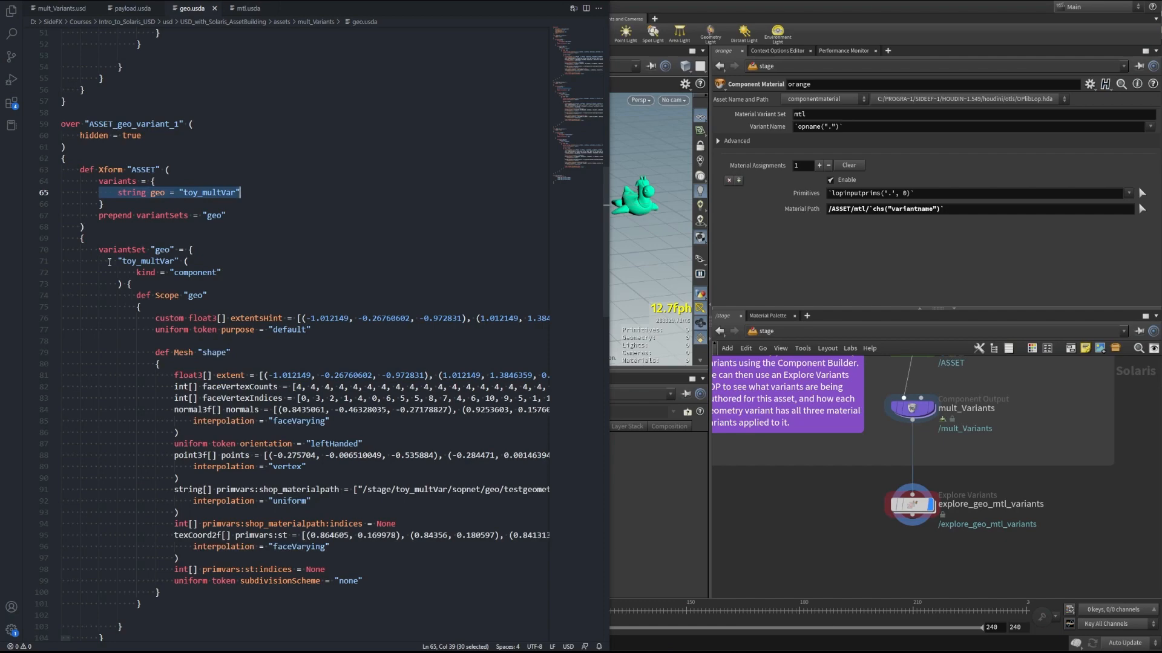
drag(111, 260, 216, 264)
drag(584, 92, 565, 151)
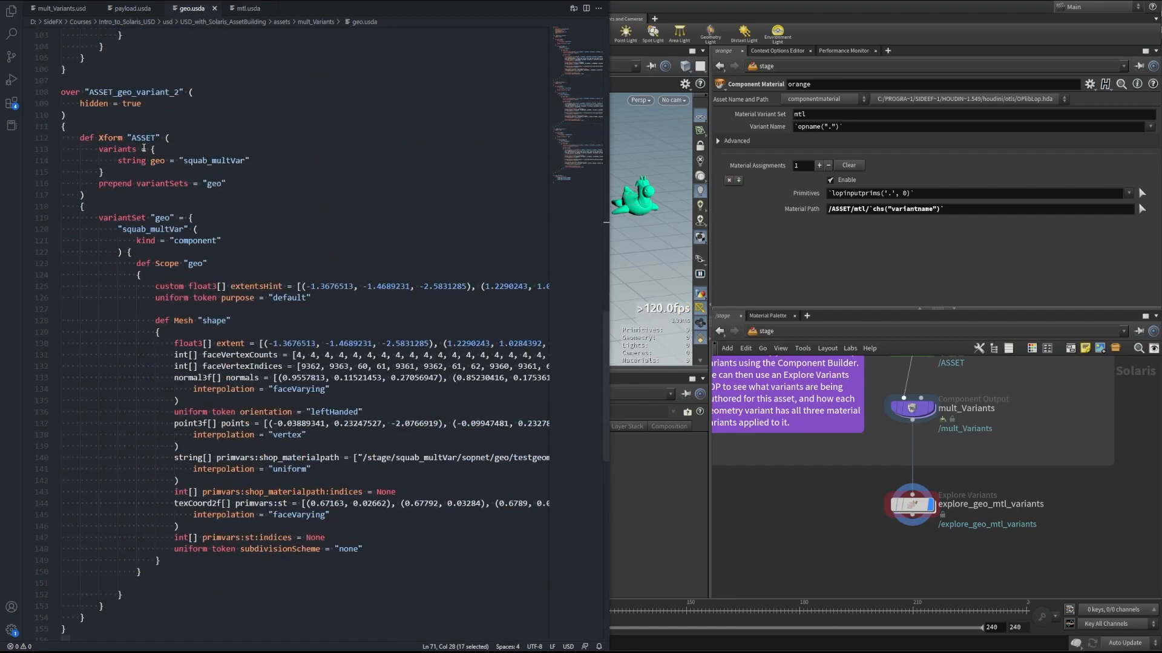
drag(184, 161, 250, 161)
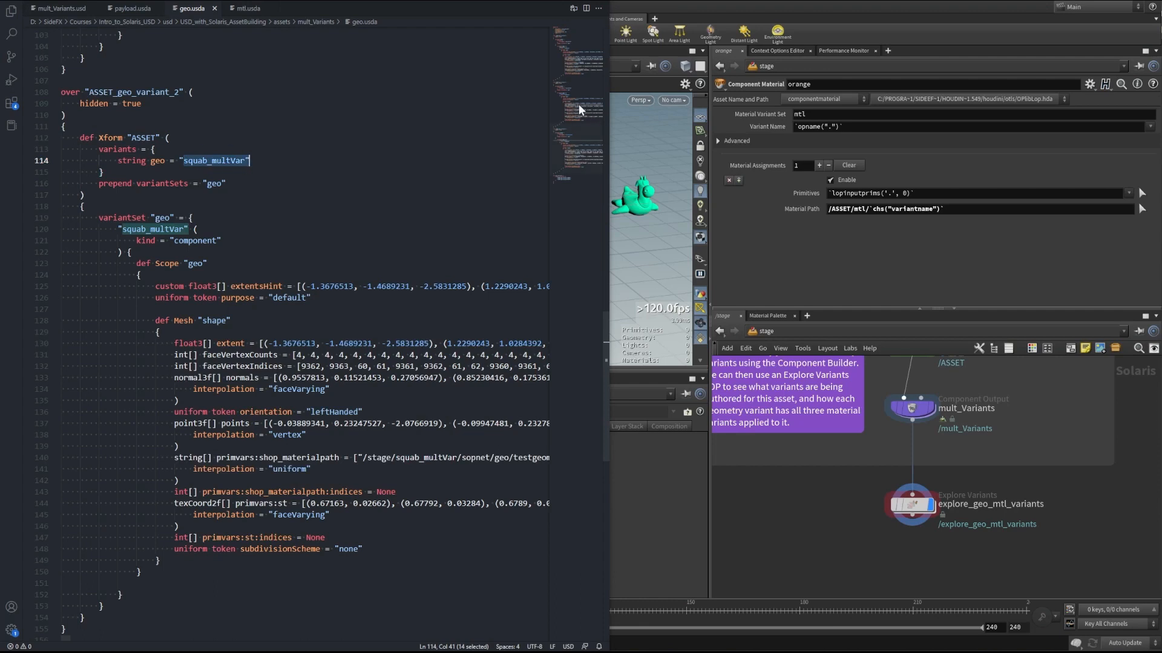
Examine the mult_Variants definition at the end of geo.usda and its prepended references to the three ASSET_geo_variant prims.
scroll(583, 148, down, 2)
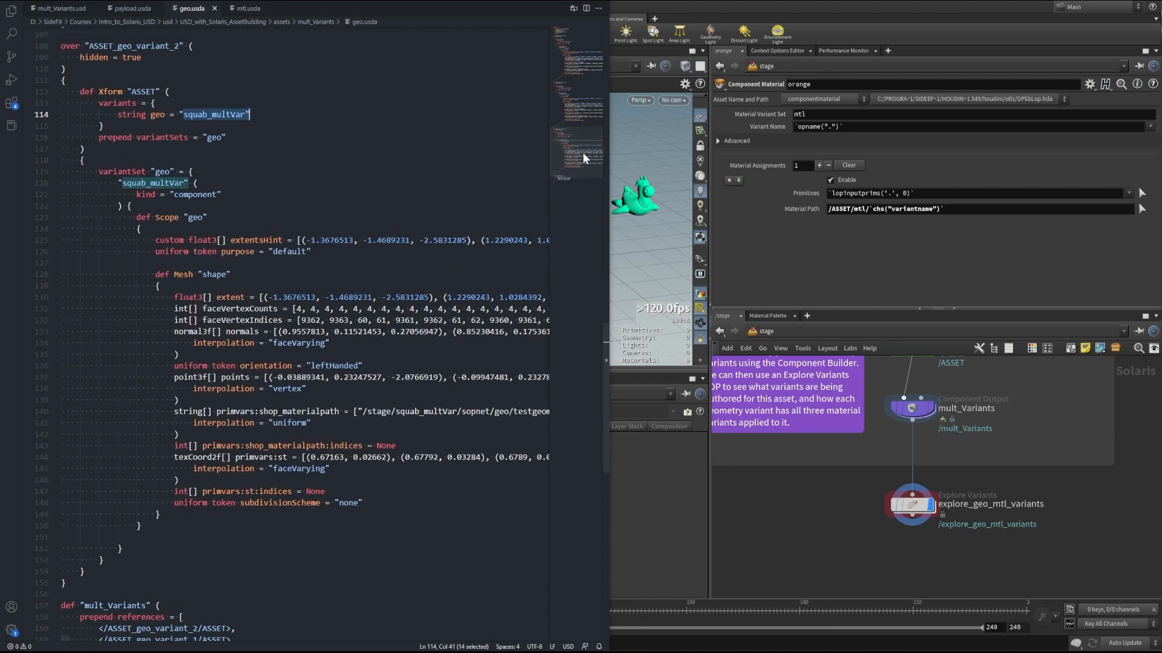
scroll(582, 153, down, 5)
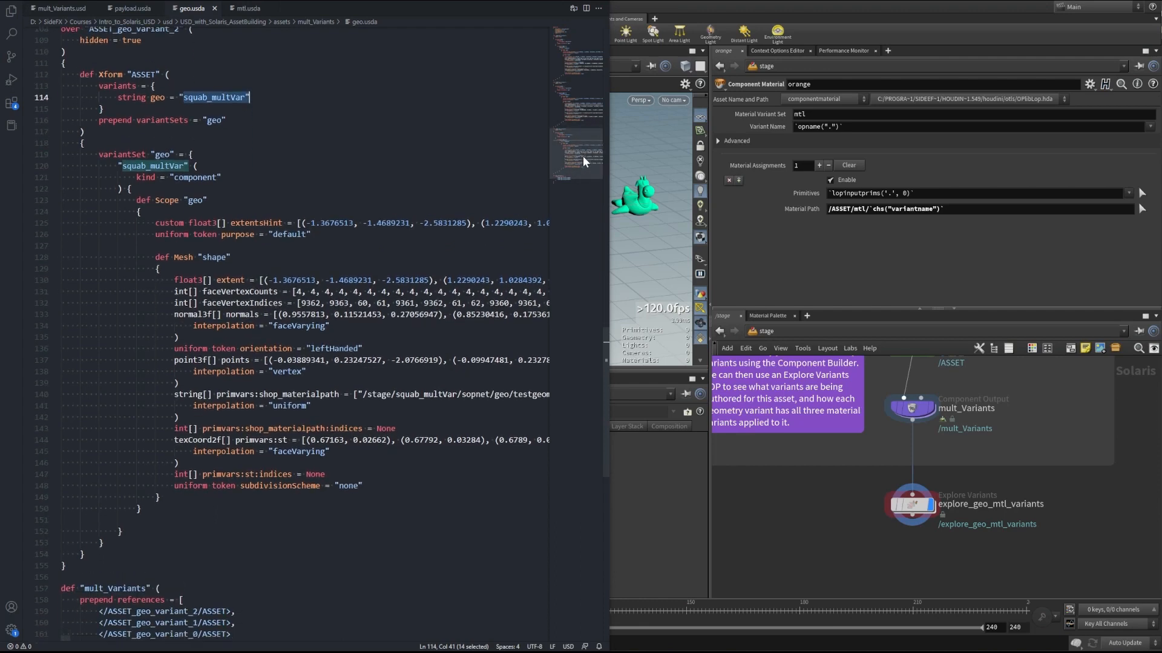
click(139, 541)
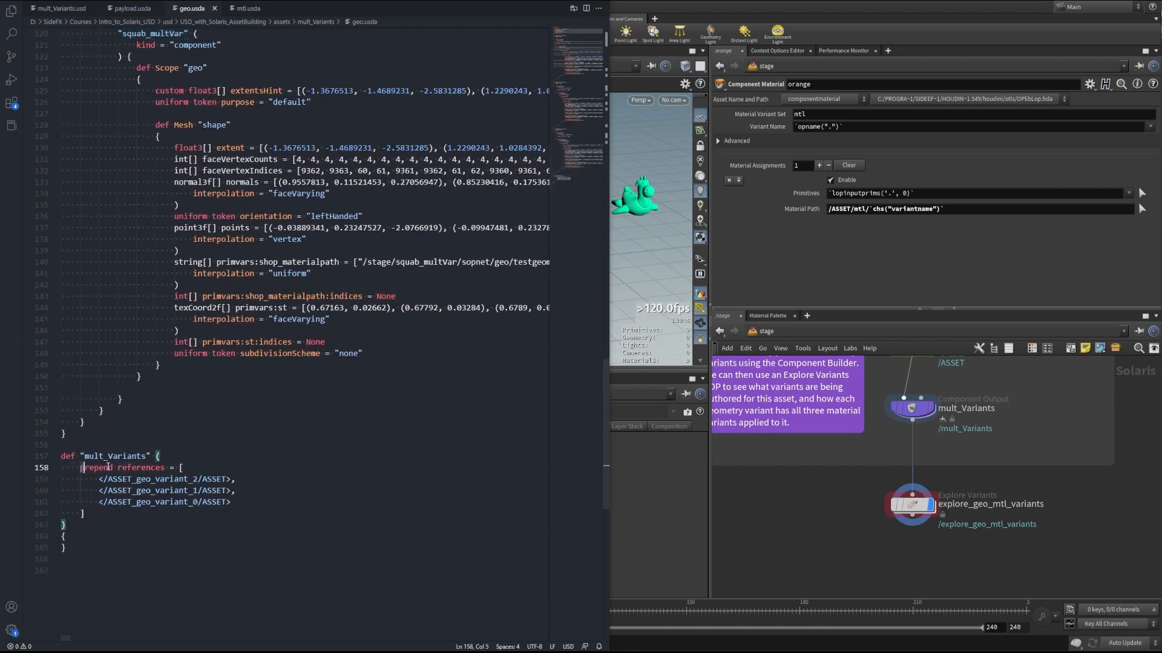
drag(79, 467, 239, 499)
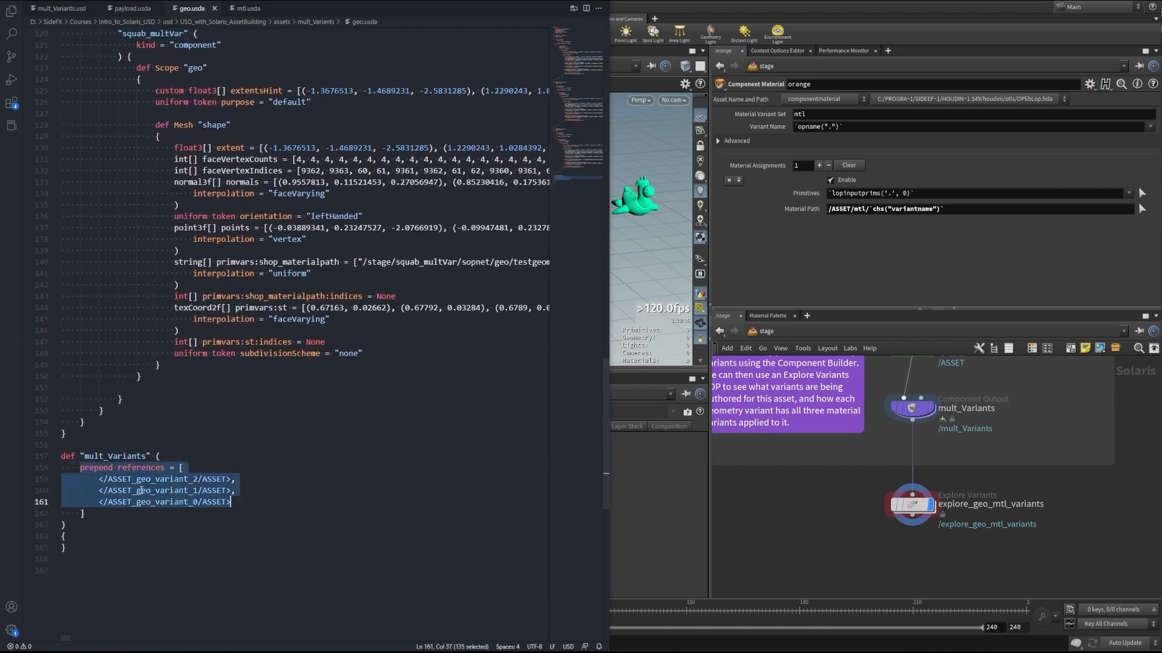
click(310, 474)
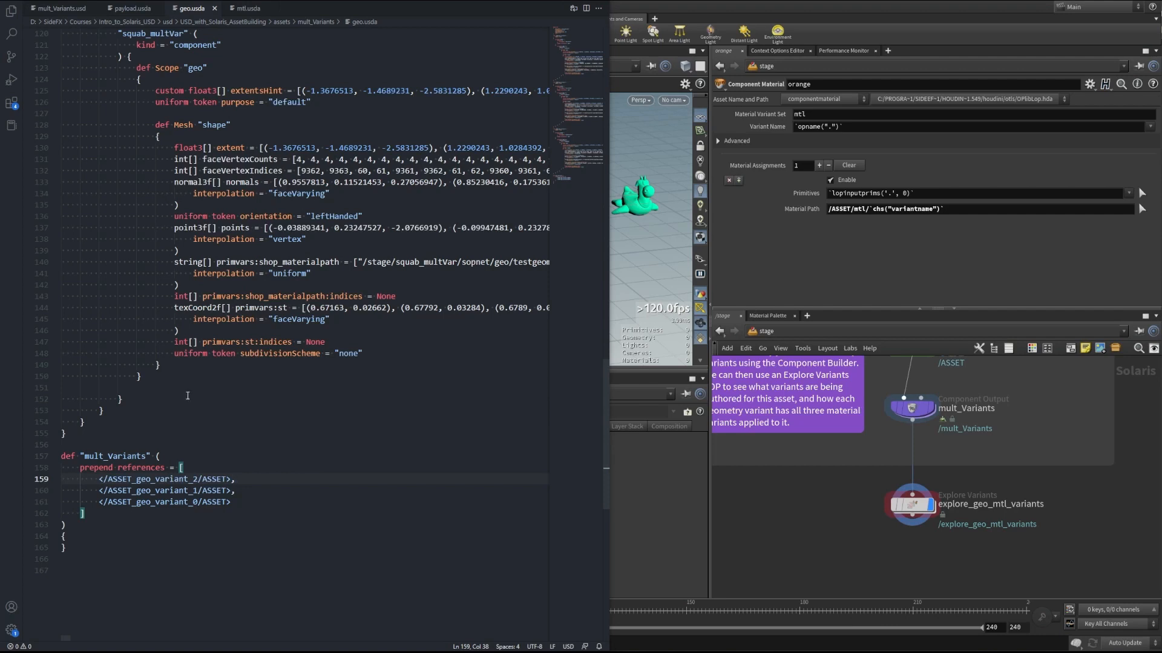
click(252, 487)
Examine the fucsia, orange and teal Material definitions within the mtl Scope of mtl.usda.
click(245, 8)
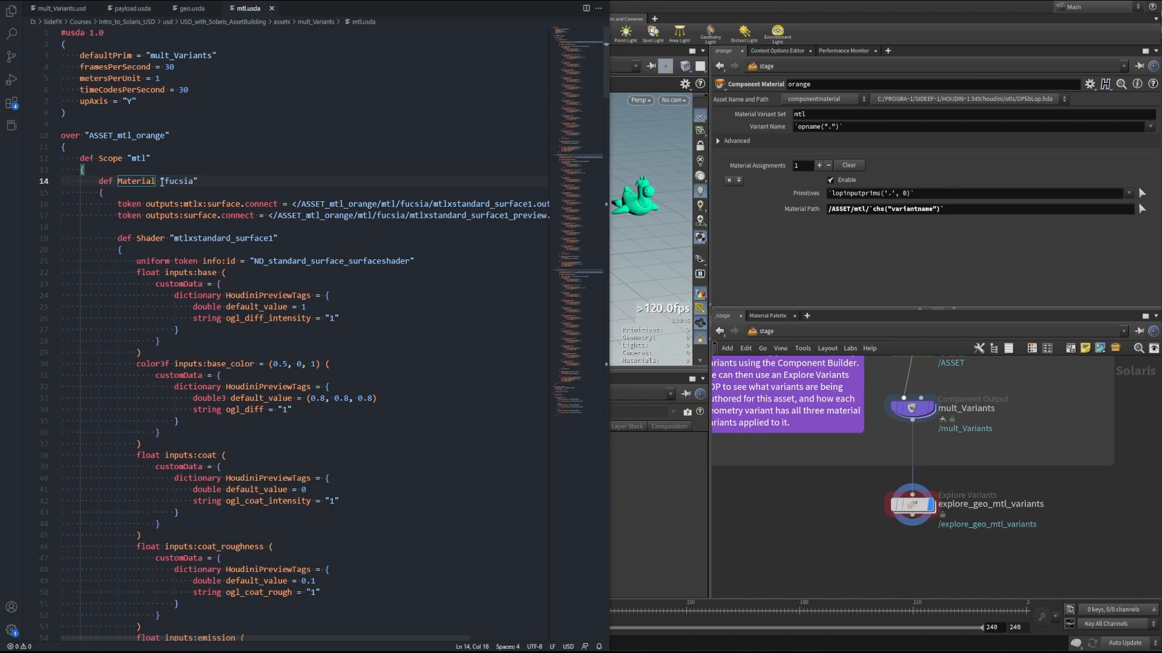
drag(161, 181, 199, 181)
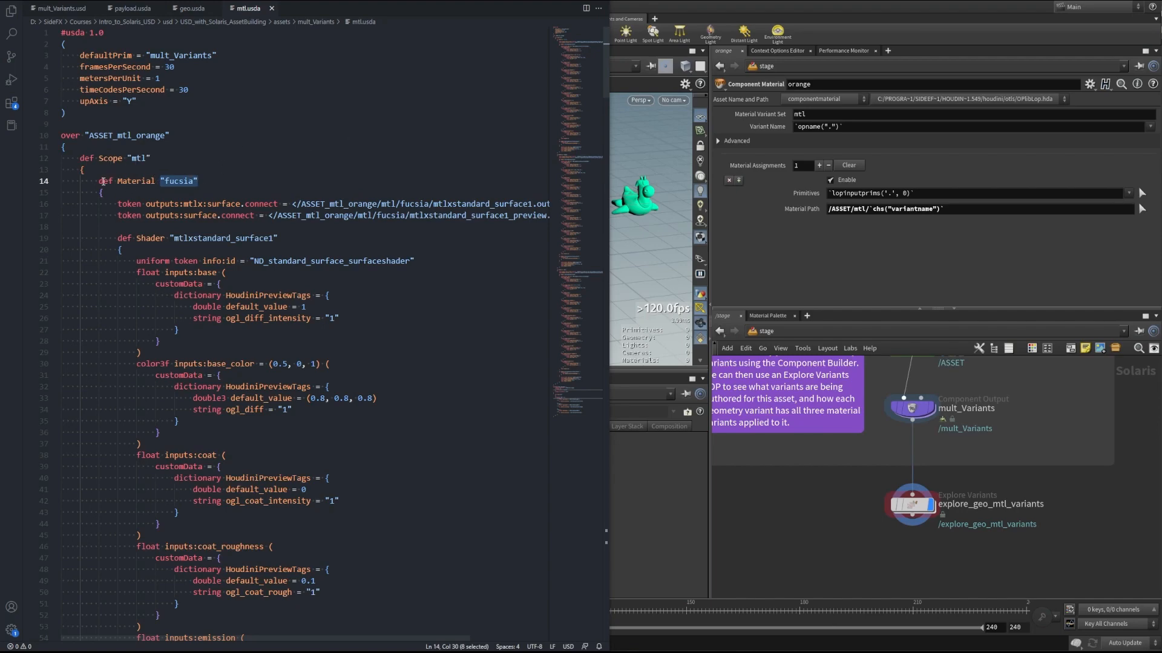
drag(598, 54, 575, 158)
drag(90, 287, 198, 286)
scroll(572, 191, down, 5)
drag(572, 192, 575, 273)
drag(98, 369, 197, 369)
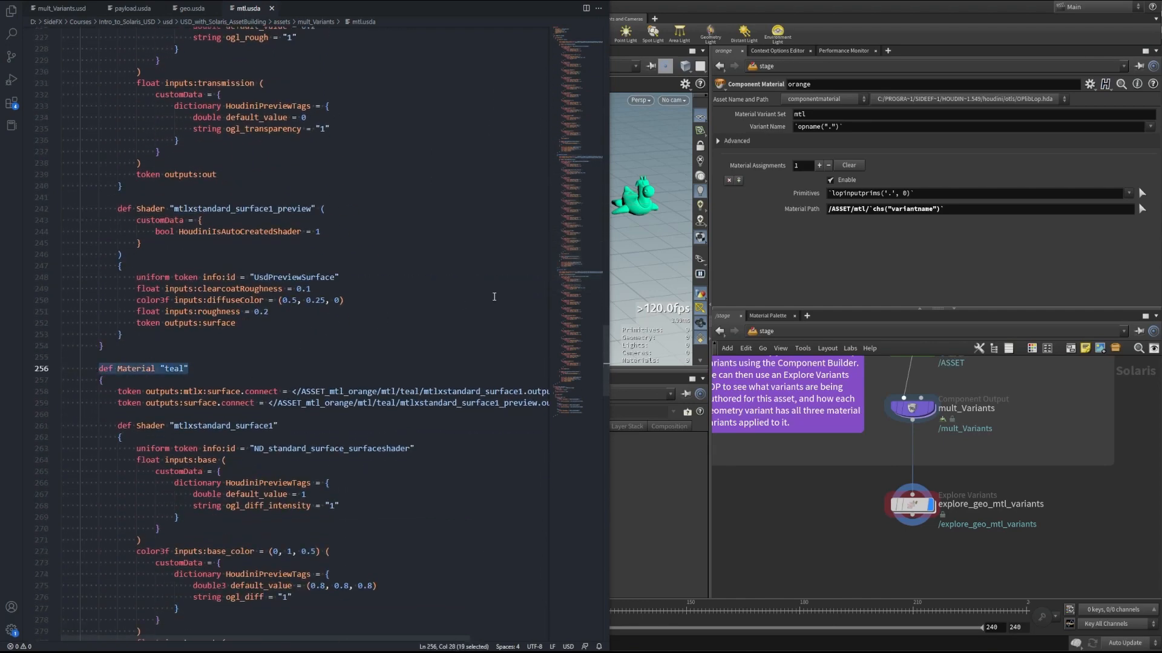
Examine the mtl variantSet in the mult_Variants Xform at the end of mtl.usda, starting with the fucsia variant.
drag(571, 284, 573, 406)
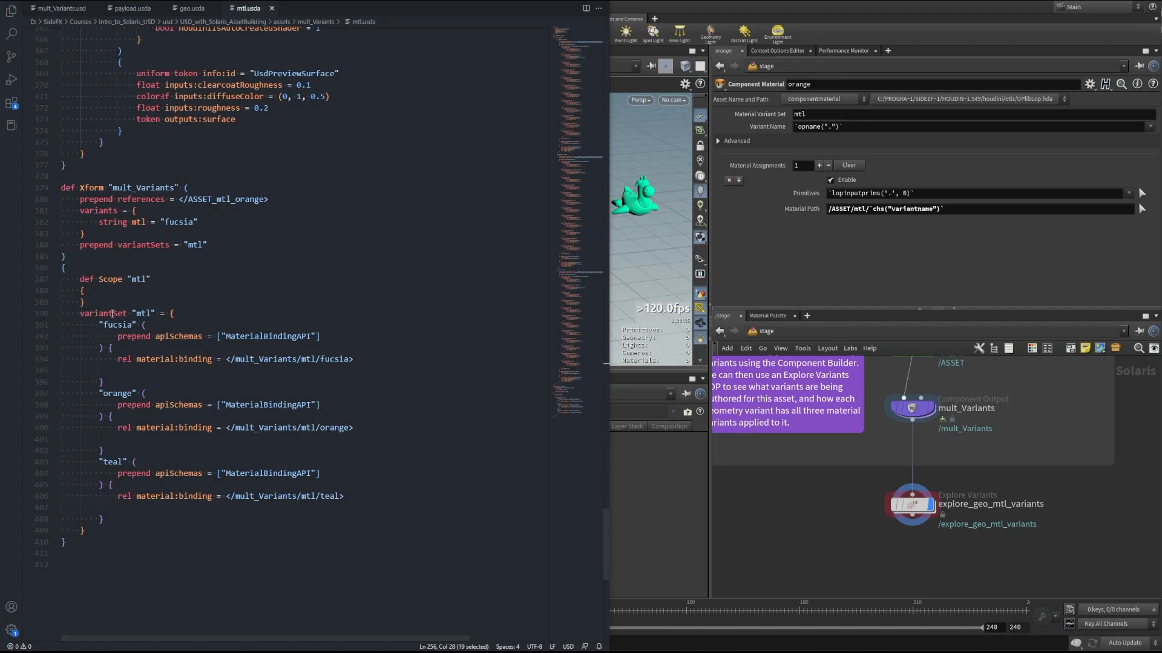
drag(98, 327, 183, 337)
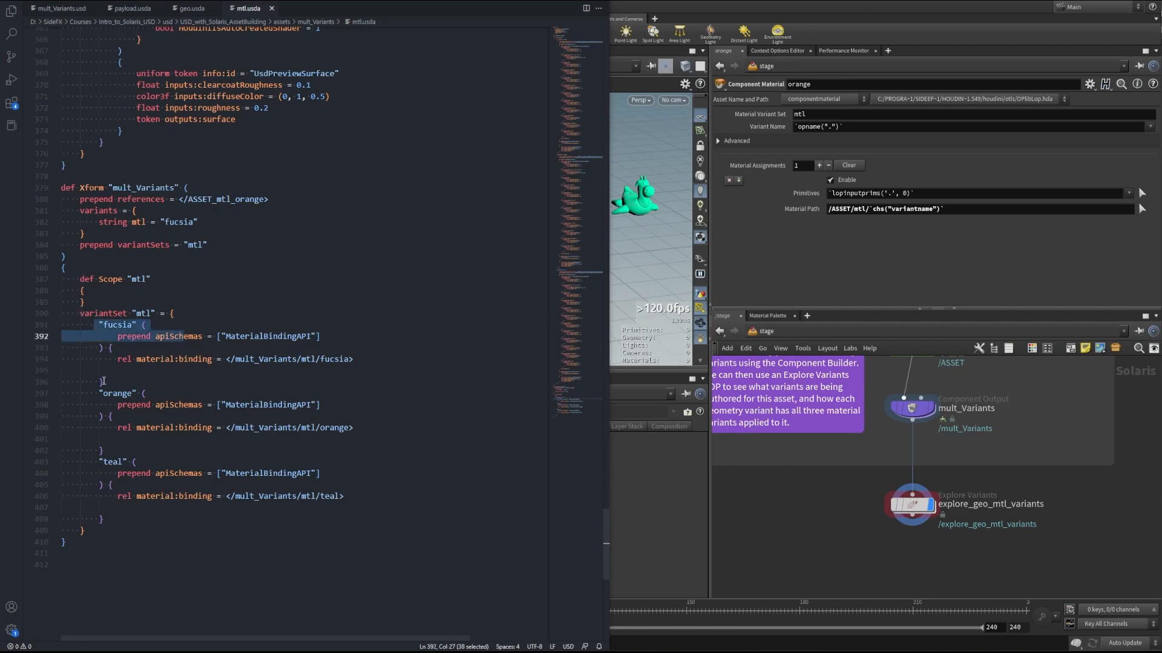
click(109, 314)
drag(99, 327, 182, 330)
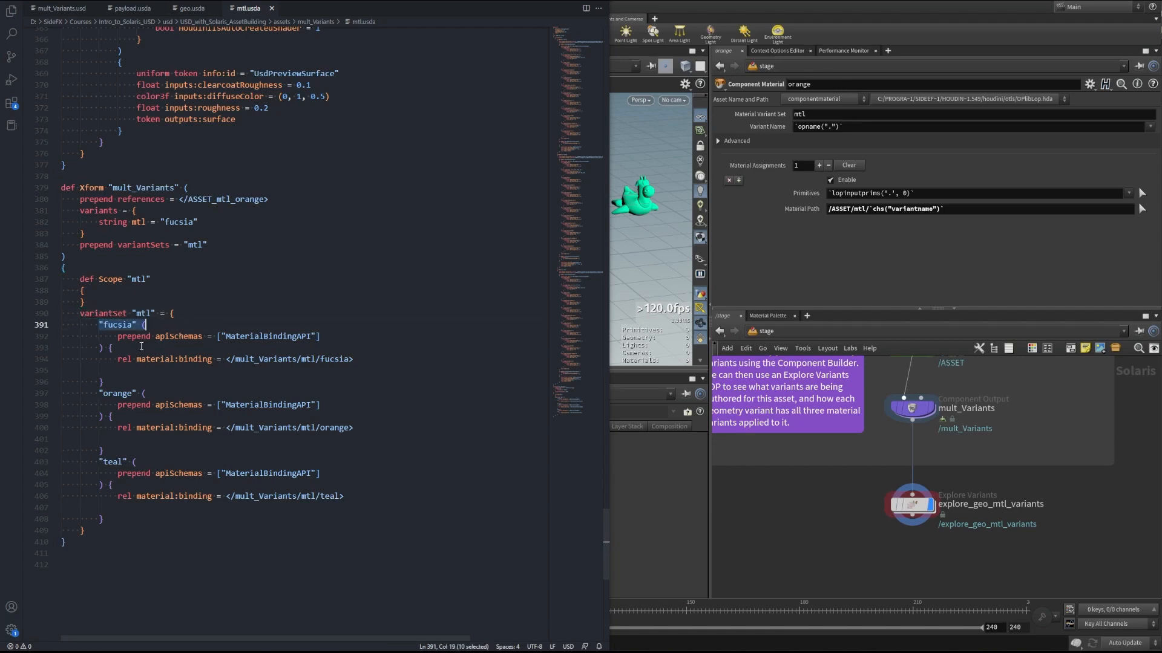
Compare the material:binding relationships of the fucsia, orange and teal variants in the mtl variantSet.
drag(119, 360, 207, 359)
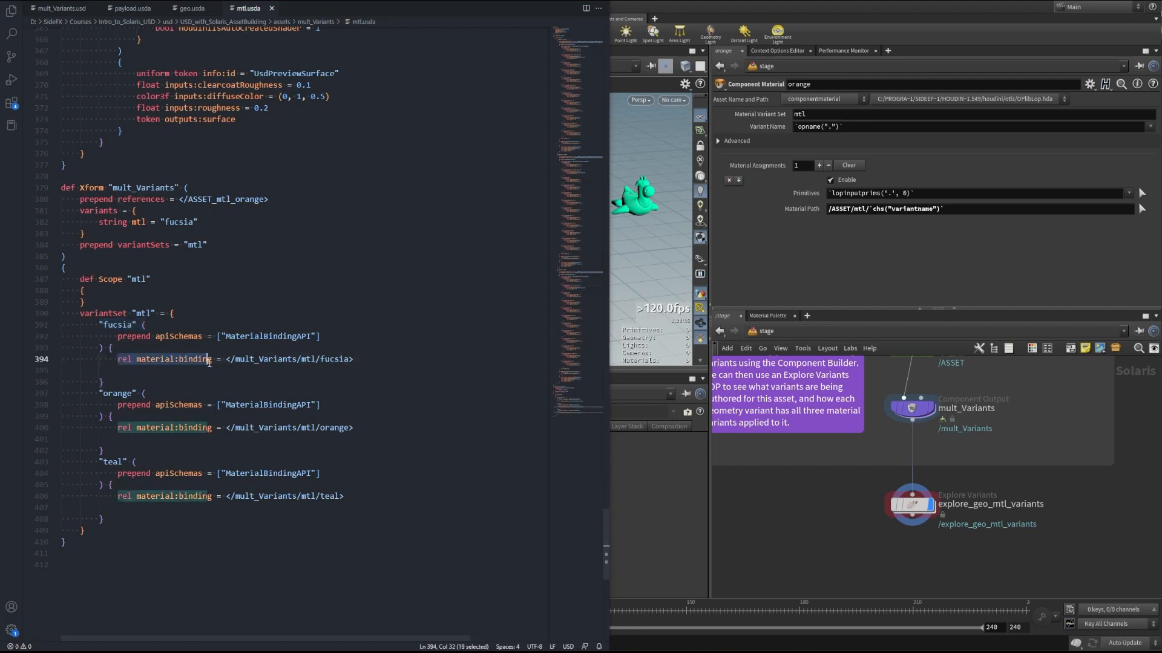
click(106, 428)
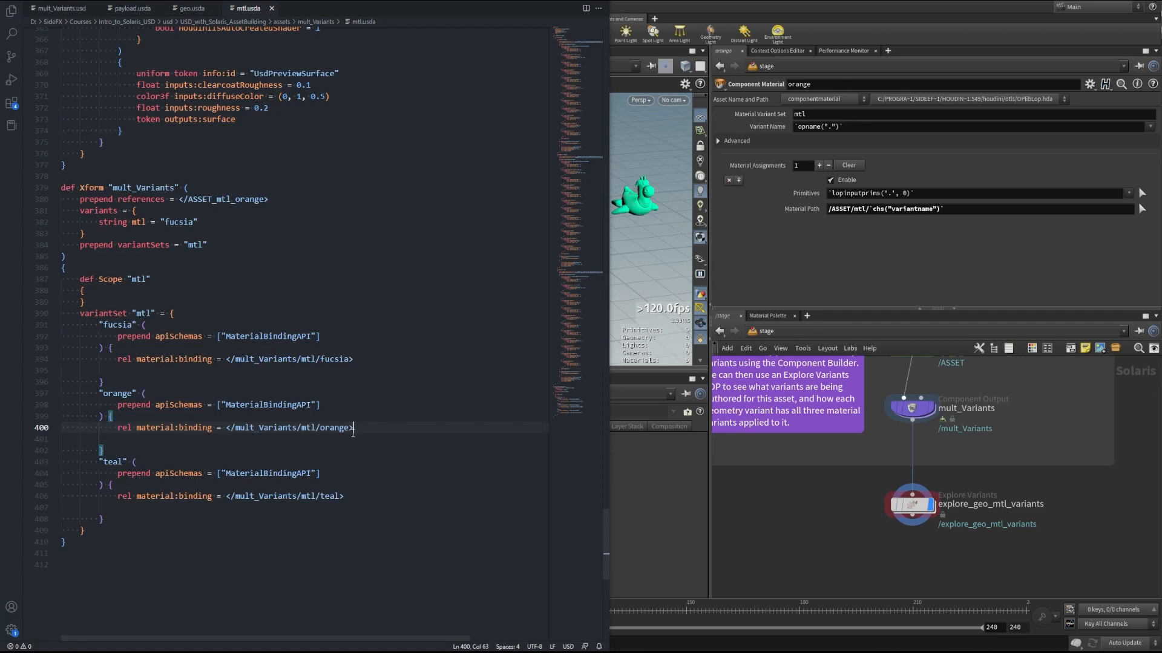
drag(355, 429, 122, 429)
drag(363, 501, 110, 499)
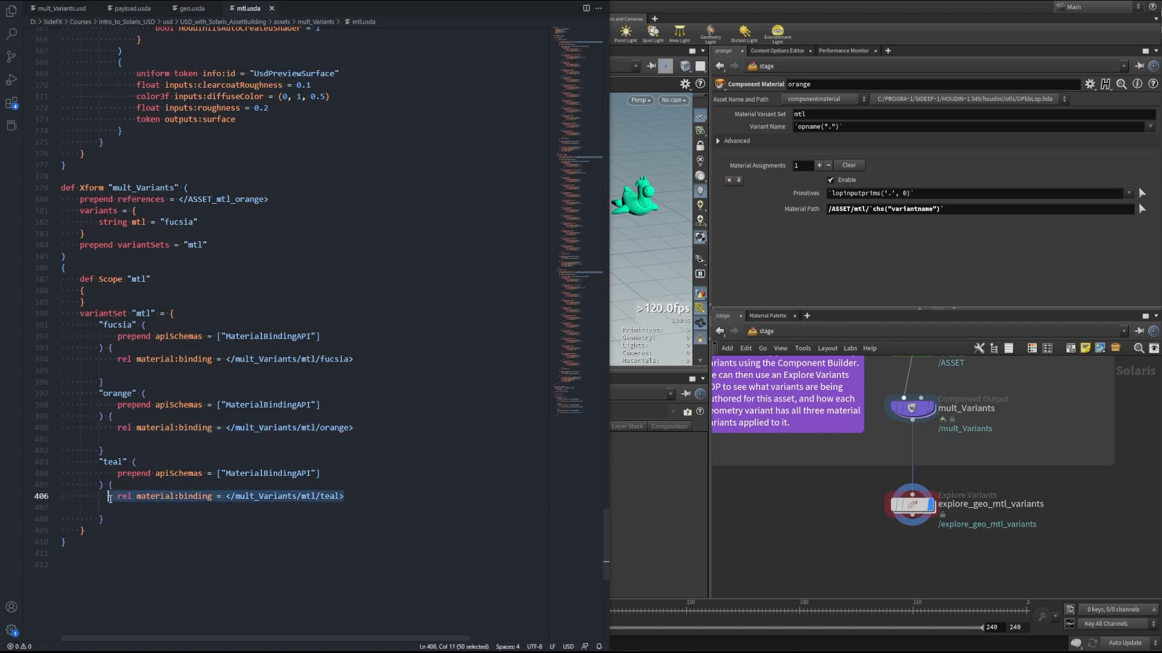
click(278, 538)
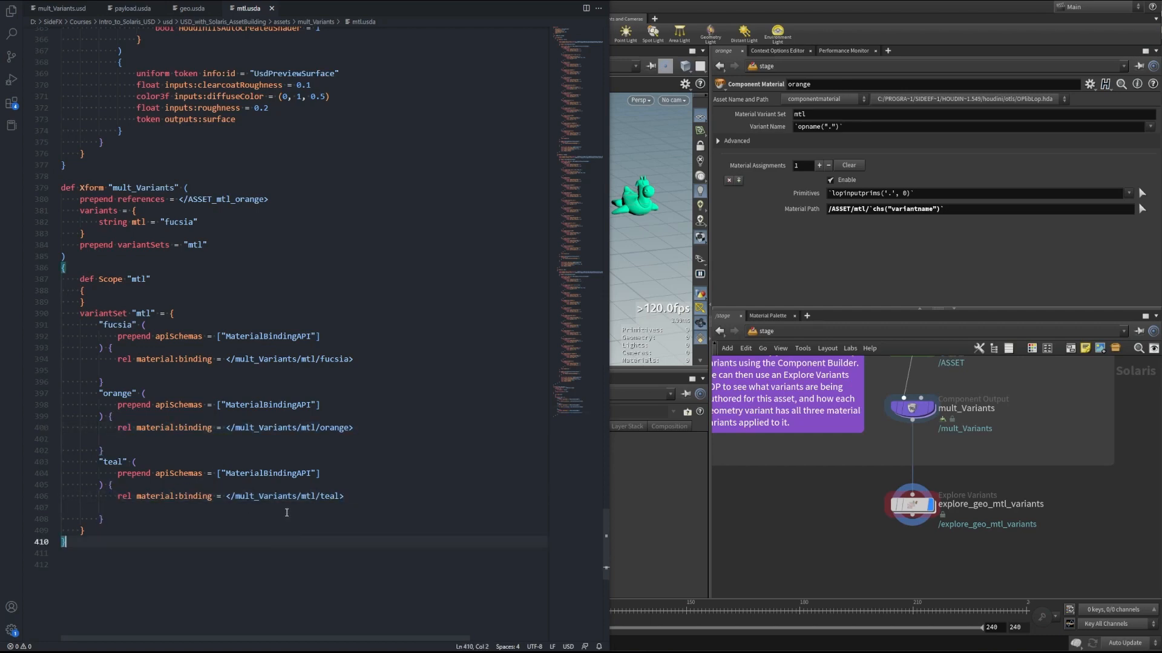